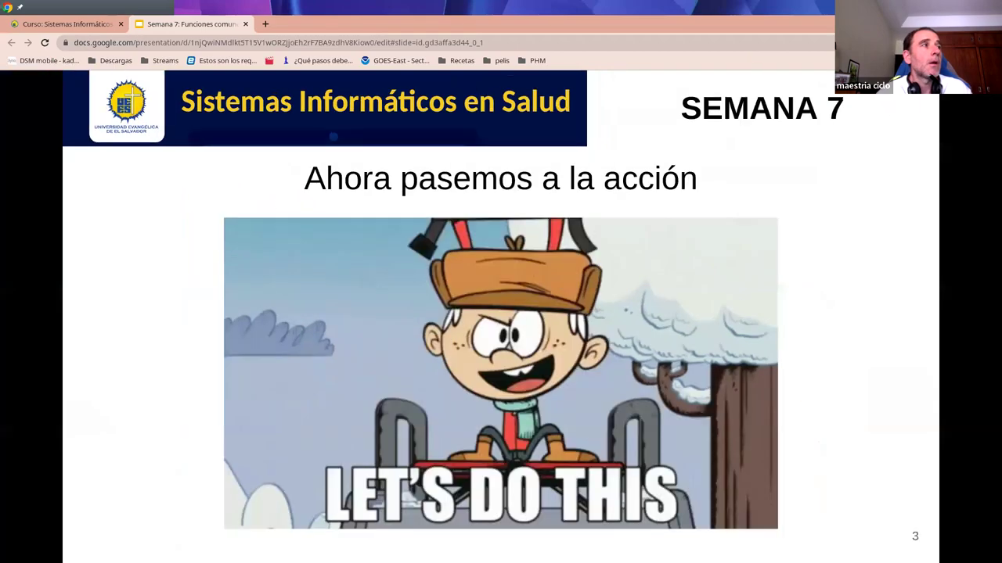
Switch to the LibreOffice Calc spreadsheet with the list of people, maximize its window and expand the Navigator sidebar to a narrow width.
{"action": "key", "text": "super+d"}
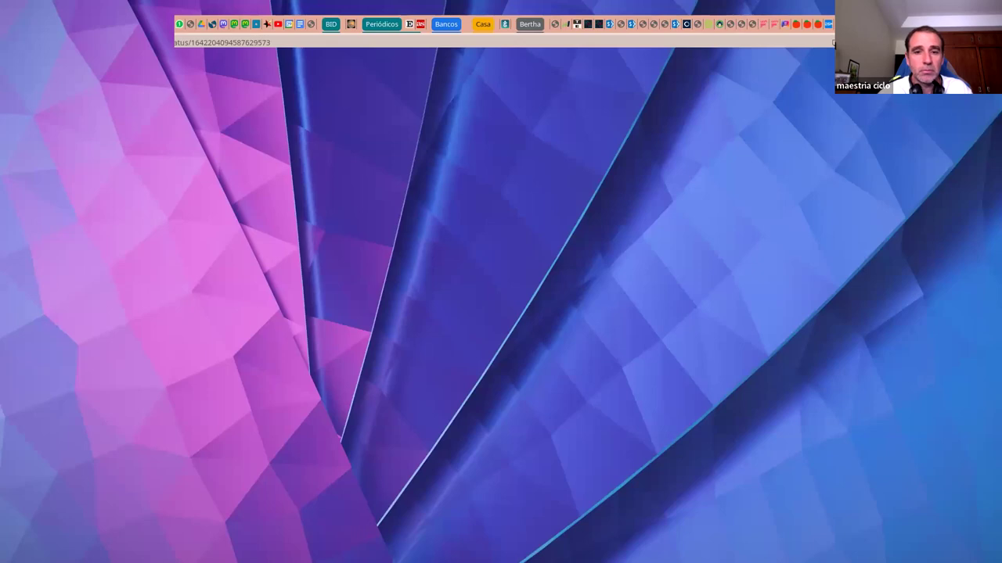
{"action": "key", "text": "alt+Tab"}
{"action": "left_click_drag", "start_coordinate": [248, 16], "coordinate": [447, 28]}
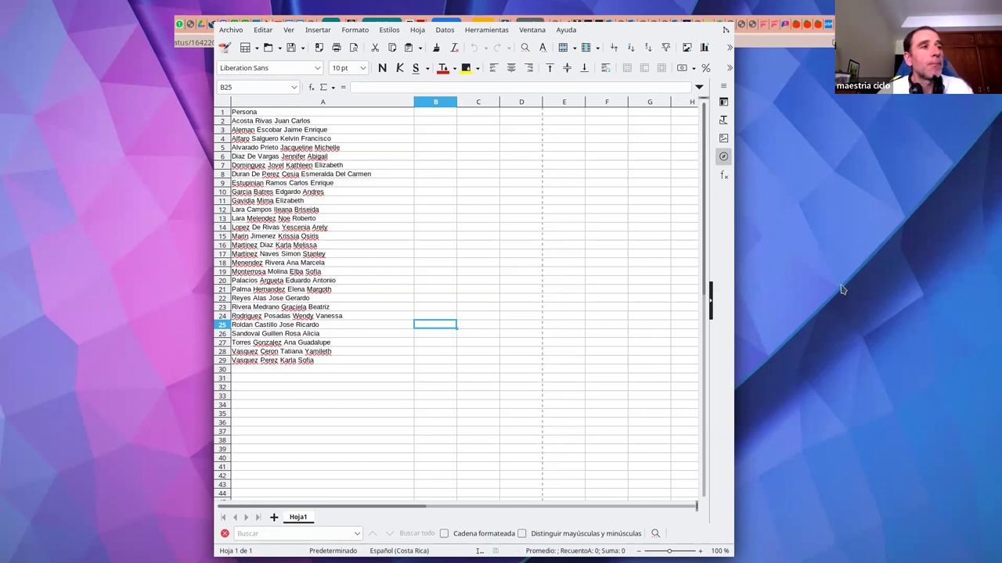
{"action": "double_click", "coordinate": [713, 17]}
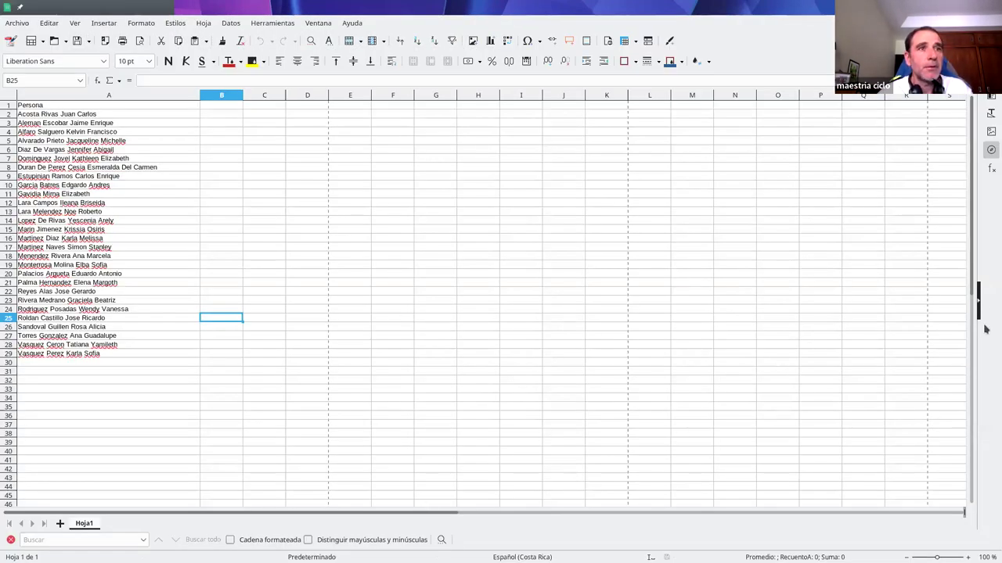
{"action": "left_click_drag", "start_coordinate": [976, 267], "coordinate": [911, 251]}
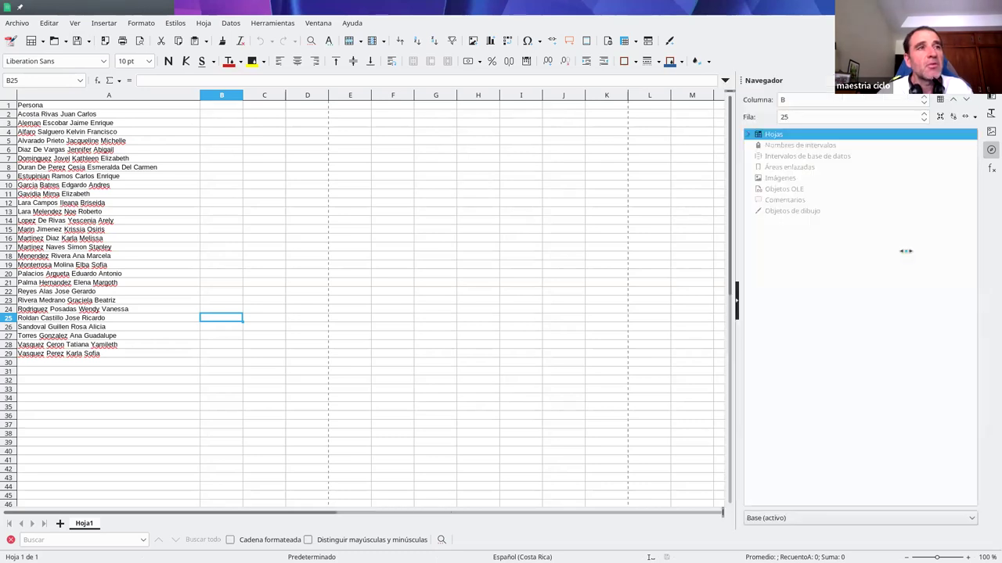
{"action": "left_click_drag", "start_coordinate": [734, 247], "coordinate": [830, 241]}
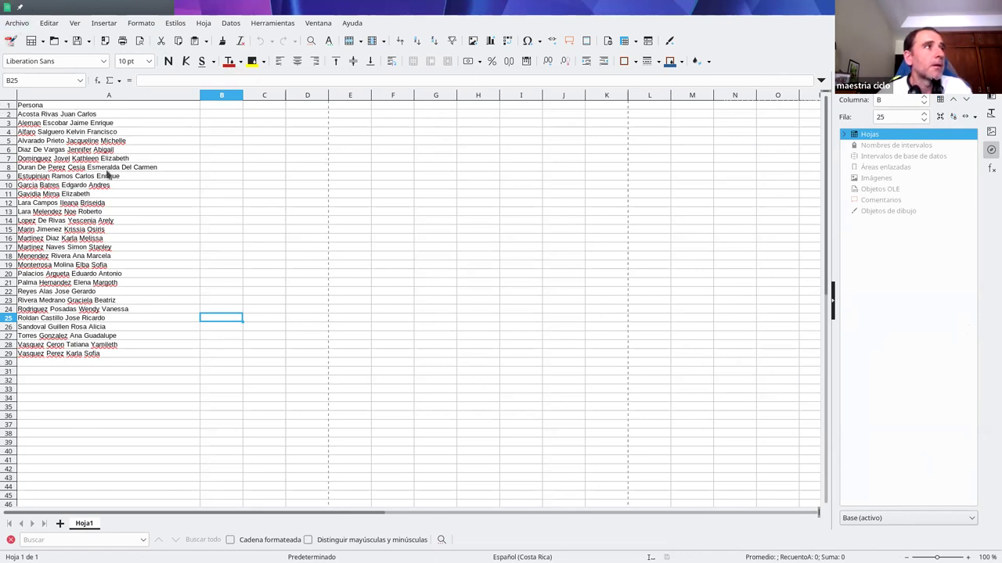
Change the user interface variant to "En pestañas" and apply it to Calc only.
{"action": "left_click", "coordinate": [74, 23]}
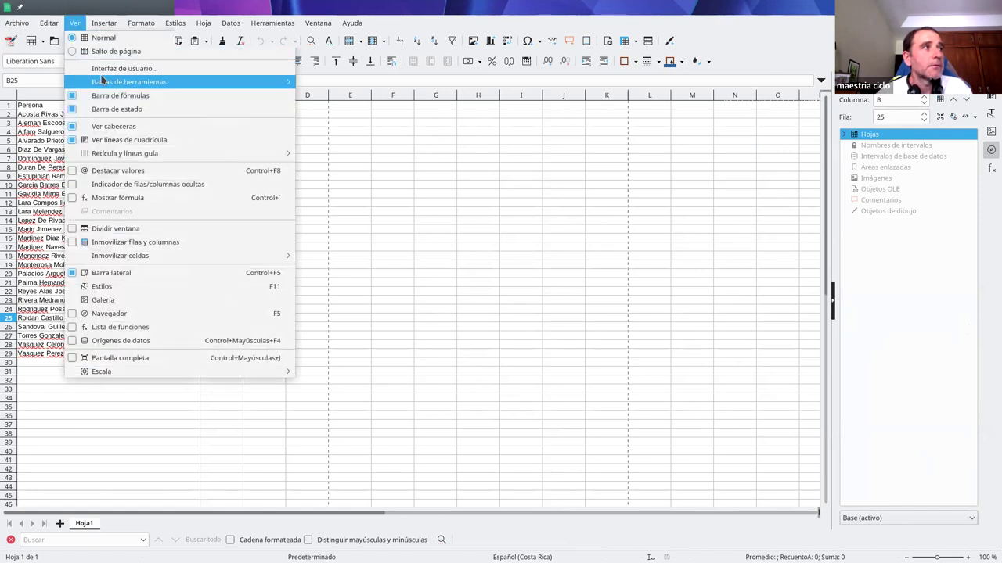
{"action": "left_click", "coordinate": [134, 71]}
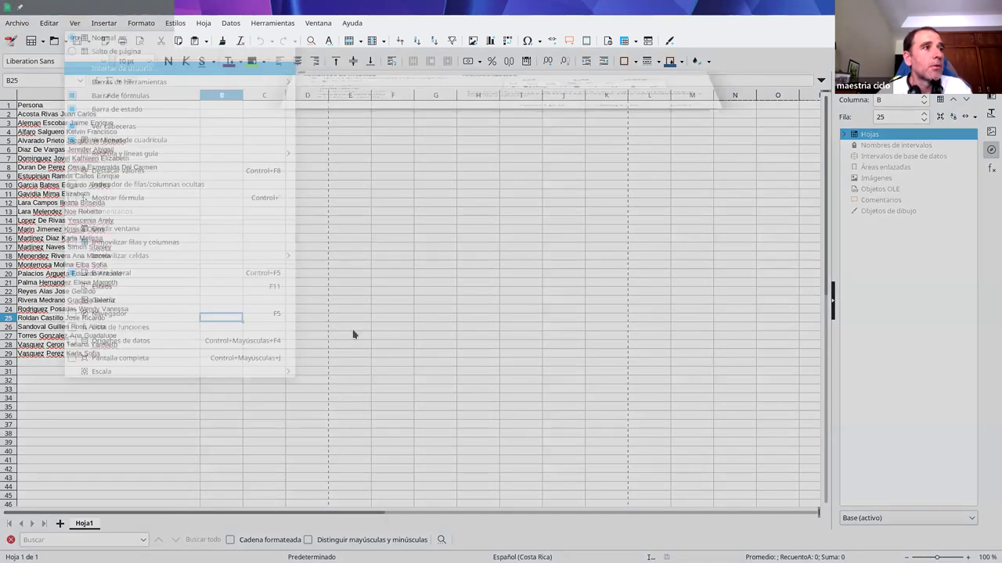
{"action": "left_click", "coordinate": [329, 260]}
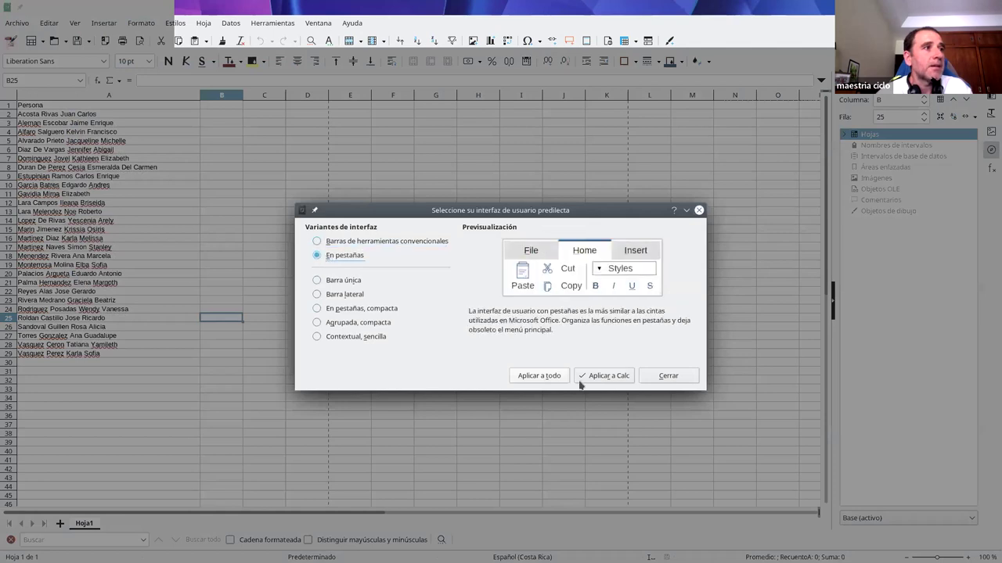
{"action": "left_click", "coordinate": [600, 378]}
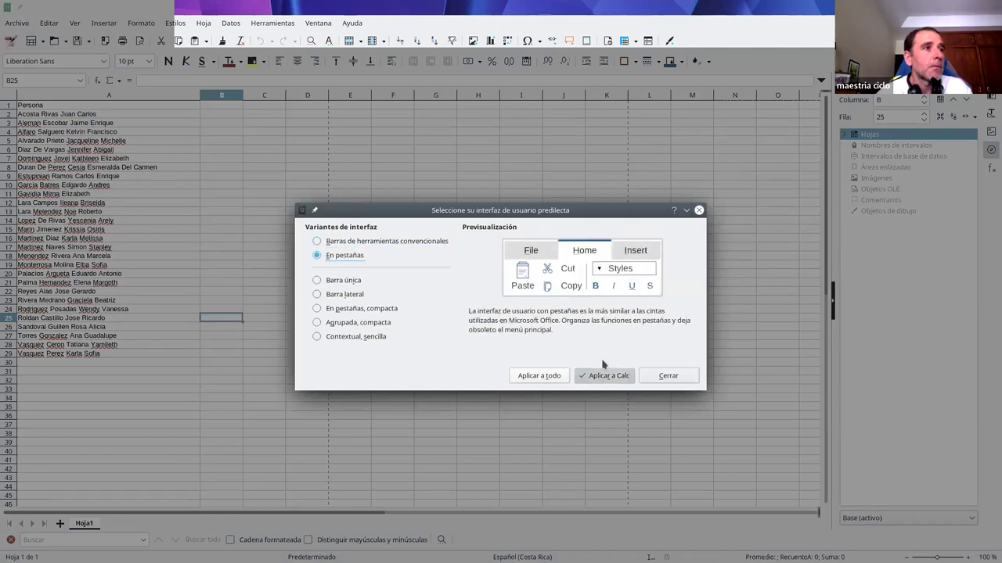
{"action": "left_click", "coordinate": [689, 382]}
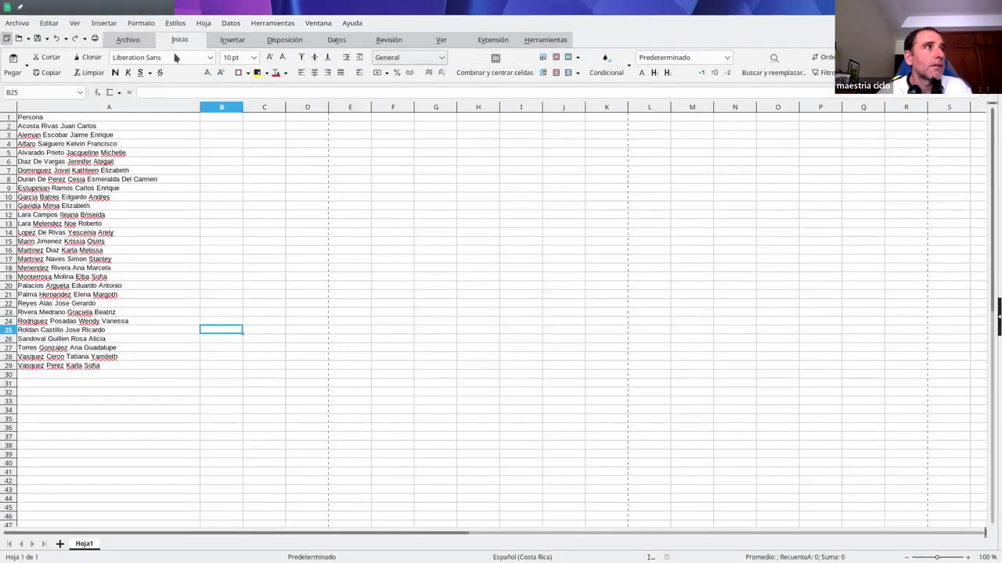
Restore the "Barras de herramientas convencionales" interface variant for Calc.
{"action": "left_click", "coordinate": [83, 26]}
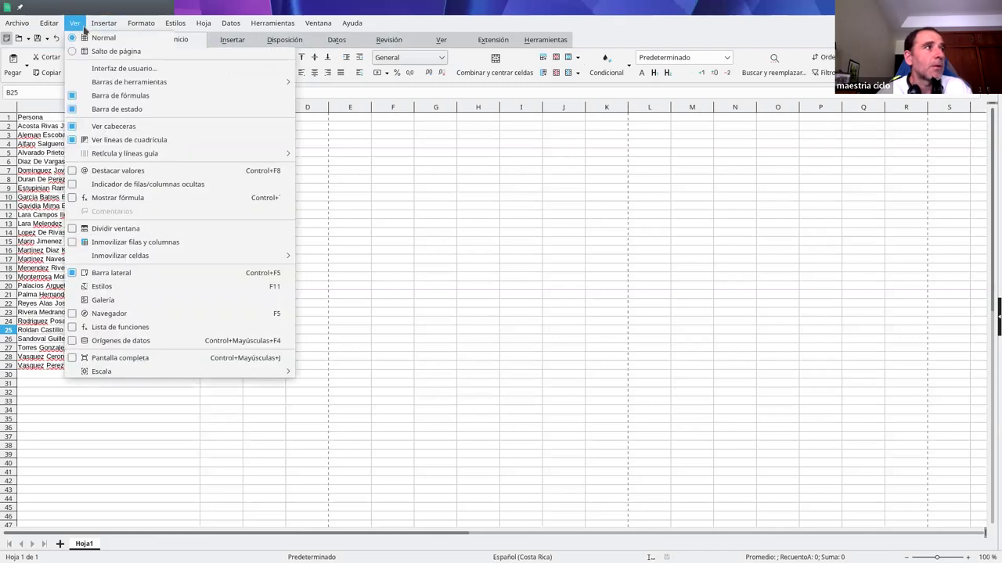
{"action": "left_click", "coordinate": [113, 126]}
{"action": "left_click", "coordinate": [74, 23]}
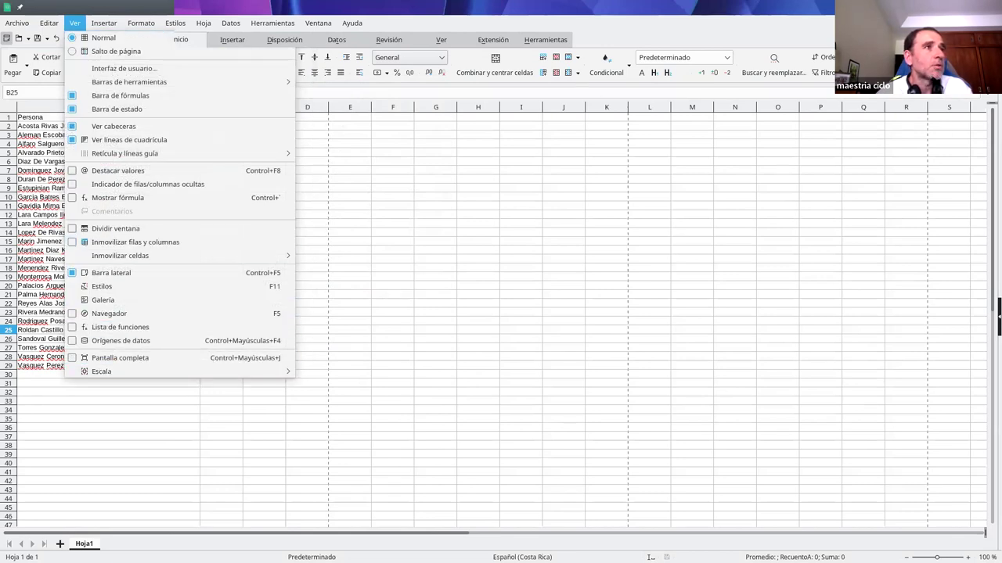
{"action": "key", "text": "Escape"}
{"action": "left_click", "coordinate": [284, 40]}
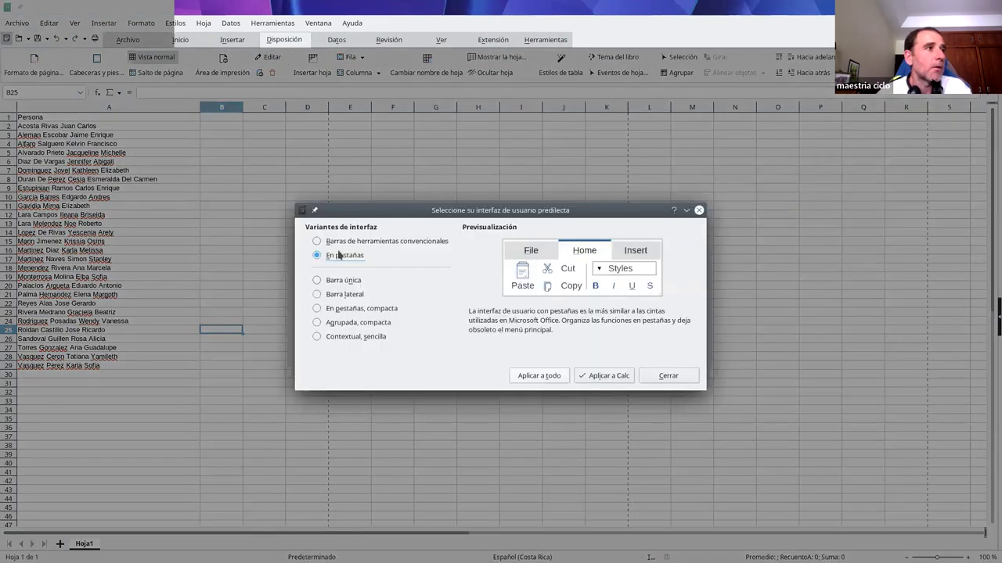
{"action": "left_click", "coordinate": [340, 243]}
{"action": "left_click", "coordinate": [596, 380]}
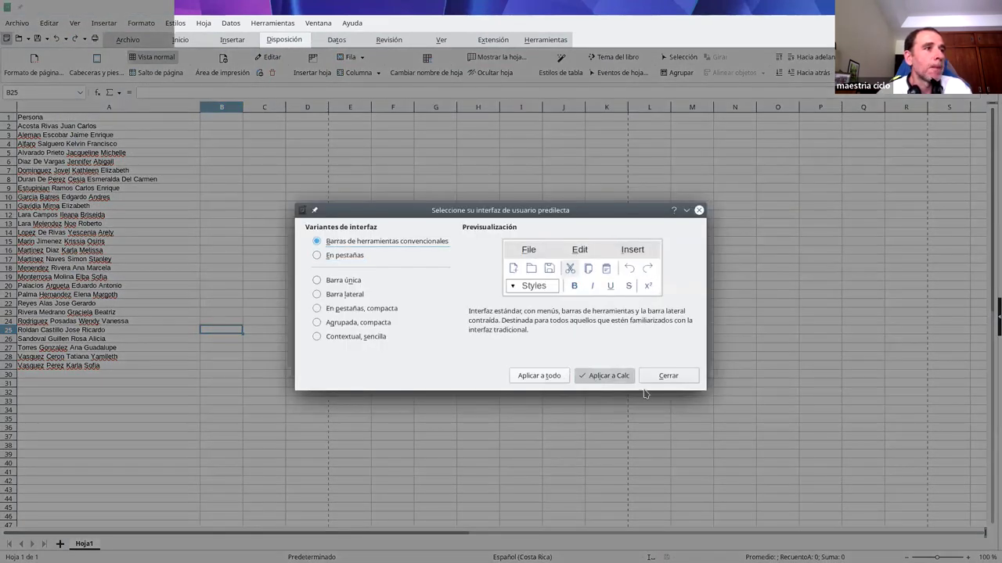
{"action": "left_click", "coordinate": [669, 376]}
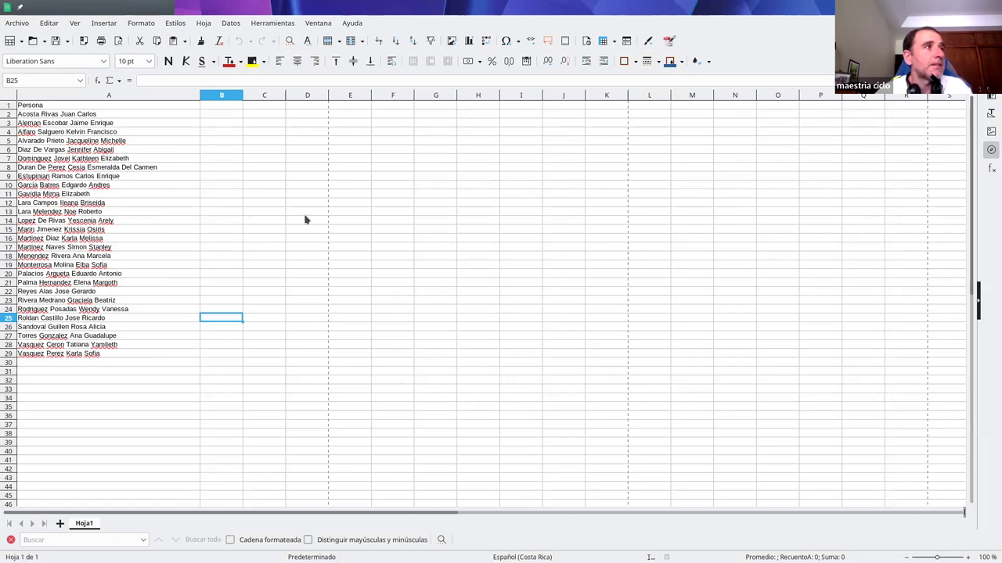
Copy the person's name from A2 into B2 and fit the width of column B to it.
{"action": "left_click", "coordinate": [217, 114]}
{"action": "left_click", "coordinate": [215, 122]}
{"action": "left_click", "coordinate": [227, 115]}
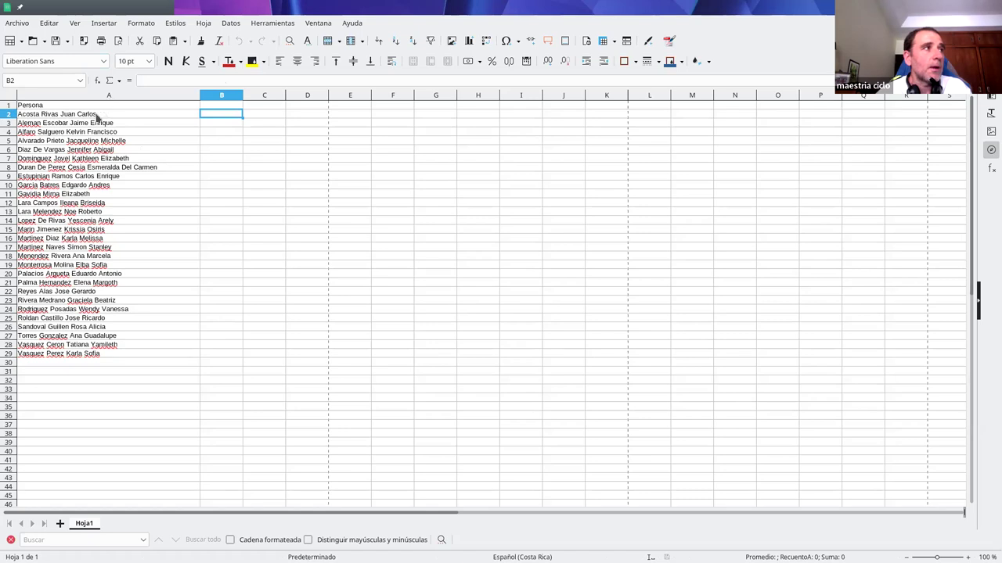
{"action": "left_click", "coordinate": [181, 116]}
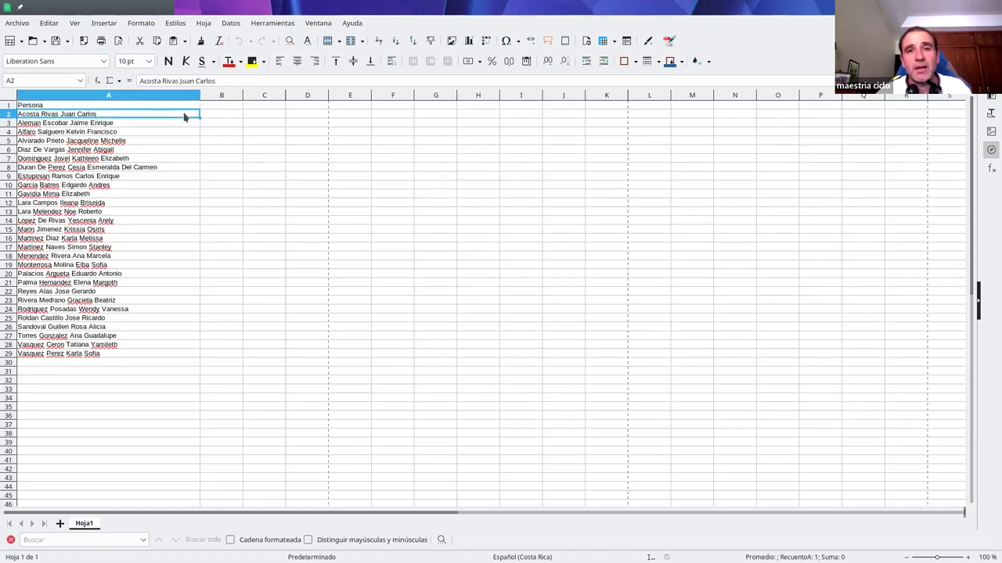
{"action": "key", "text": "ctrl+c"}
{"action": "left_click", "coordinate": [214, 117]}
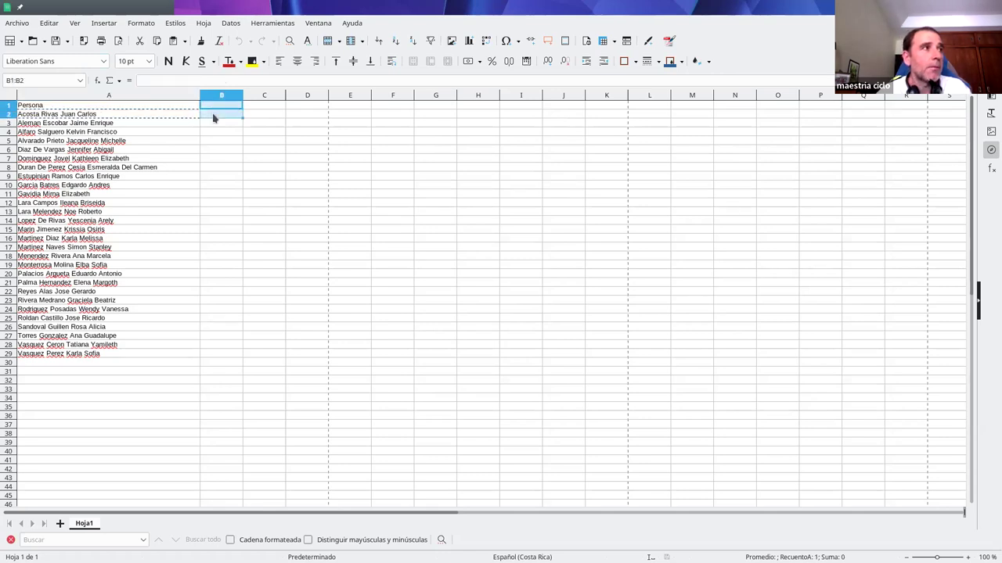
{"action": "key", "text": "ctrl+v"}
{"action": "key", "text": "Return"}
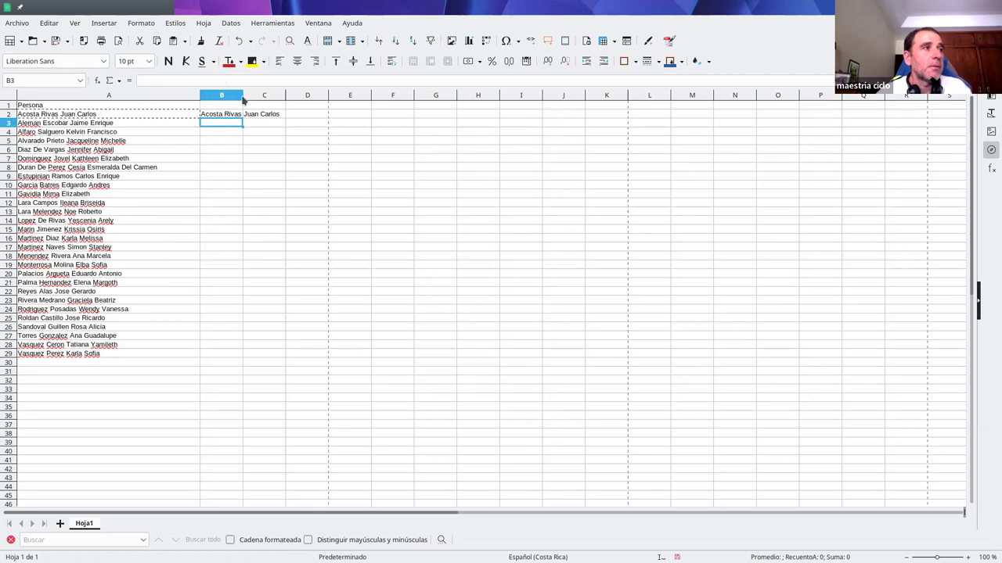
{"action": "double_click", "coordinate": [242, 96]}
Append 1 to the name in A2 and select B2 to compare the pasted copy with its source.
{"action": "double_click", "coordinate": [163, 116]}
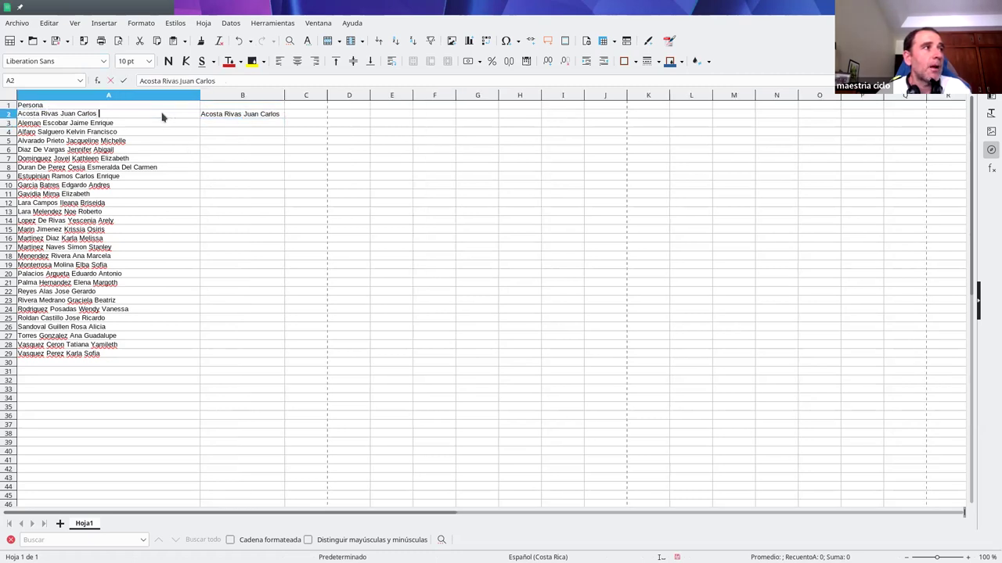
{"action": "type", "text": "1"}
{"action": "key", "text": "Return"}
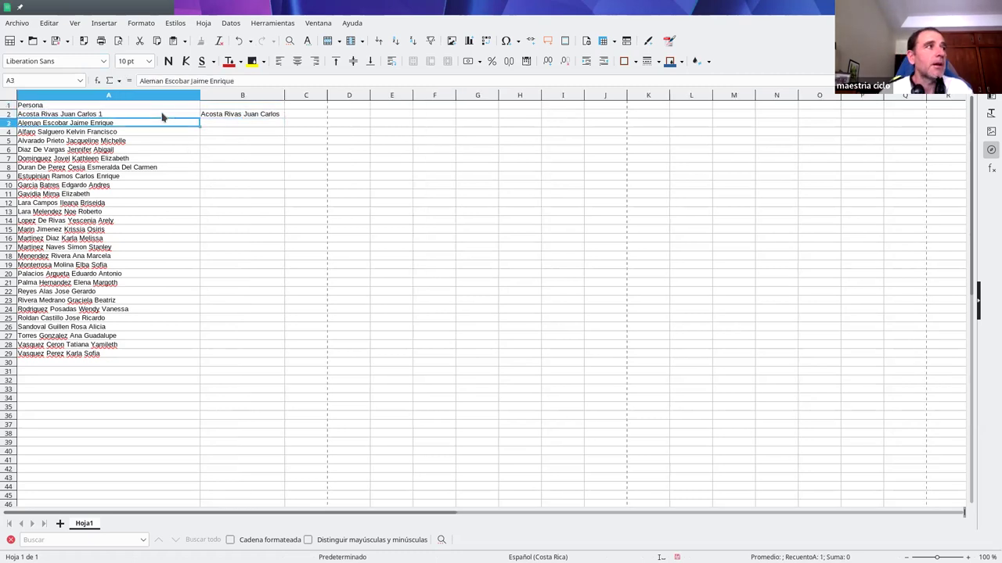
{"action": "left_click", "coordinate": [282, 119]}
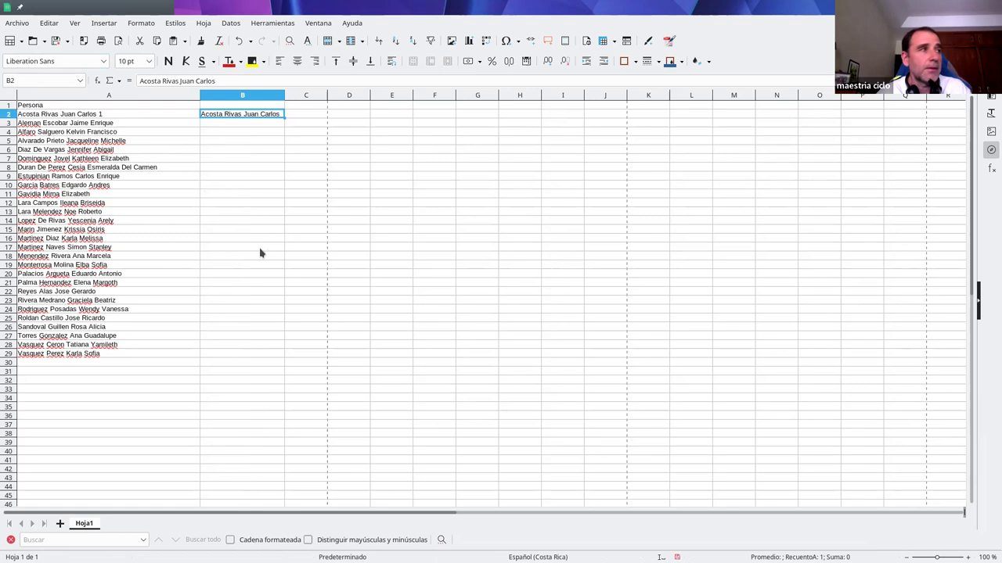
Undo the edit in A2, the widening of column B and the paste into B2.
{"action": "key", "text": "ctrl+z"}
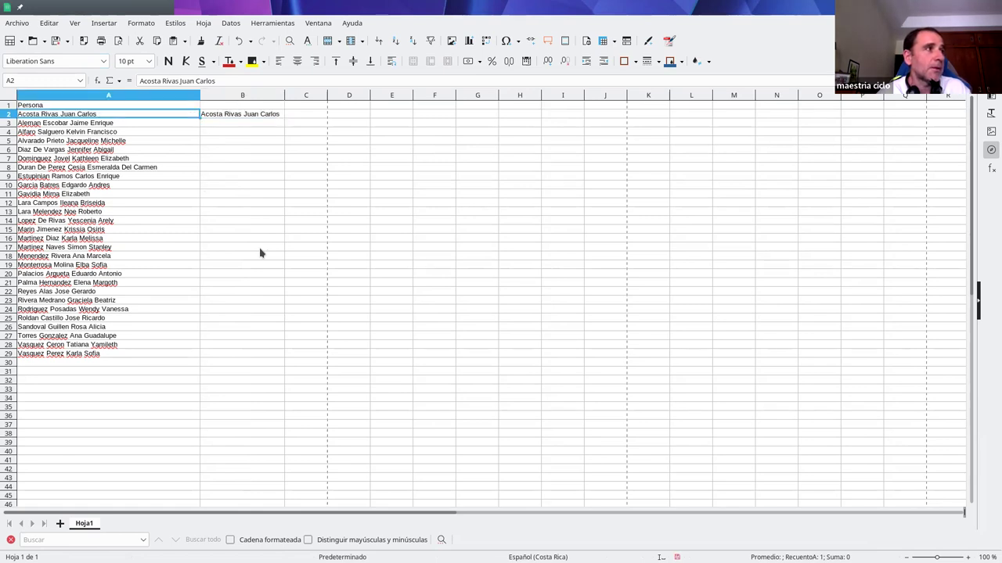
{"action": "key", "text": "ctrl+z"}
{"action": "key", "text": "ctrl+z"}
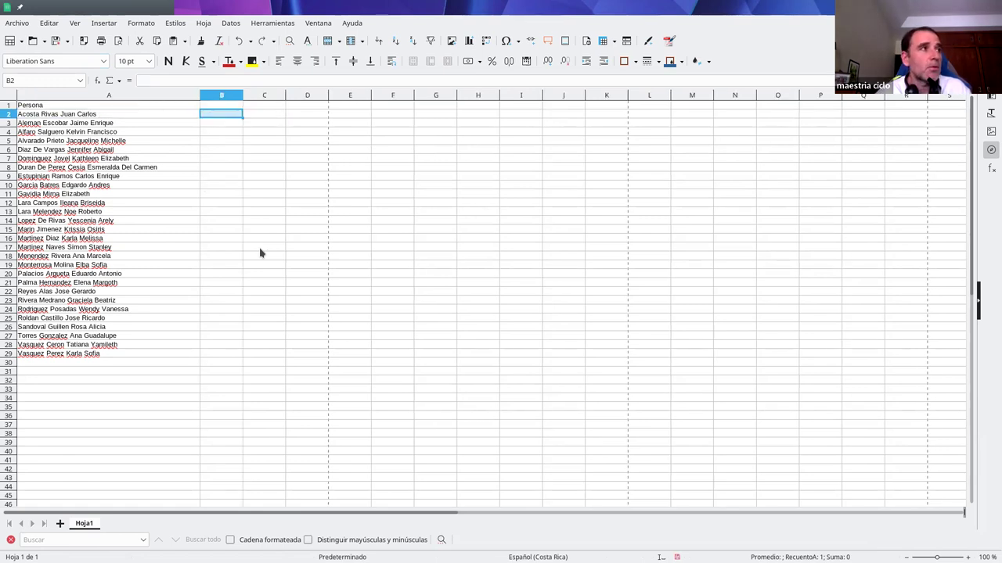
Enter the formula =A10 in cell B2 to link it to a name in the list.
{"action": "left_click", "coordinate": [188, 115]}
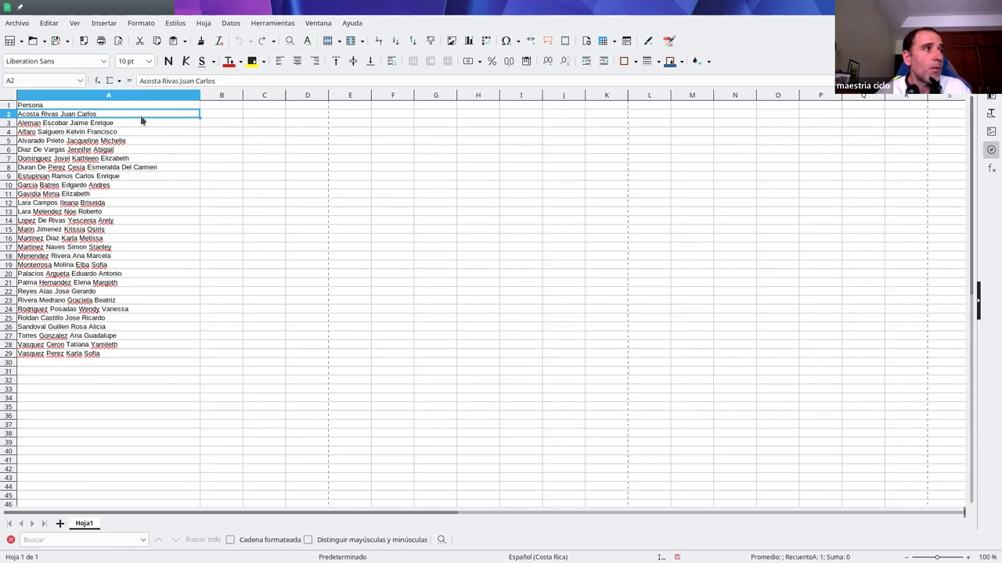
{"action": "left_click", "coordinate": [219, 116]}
{"action": "type", "text": "="}
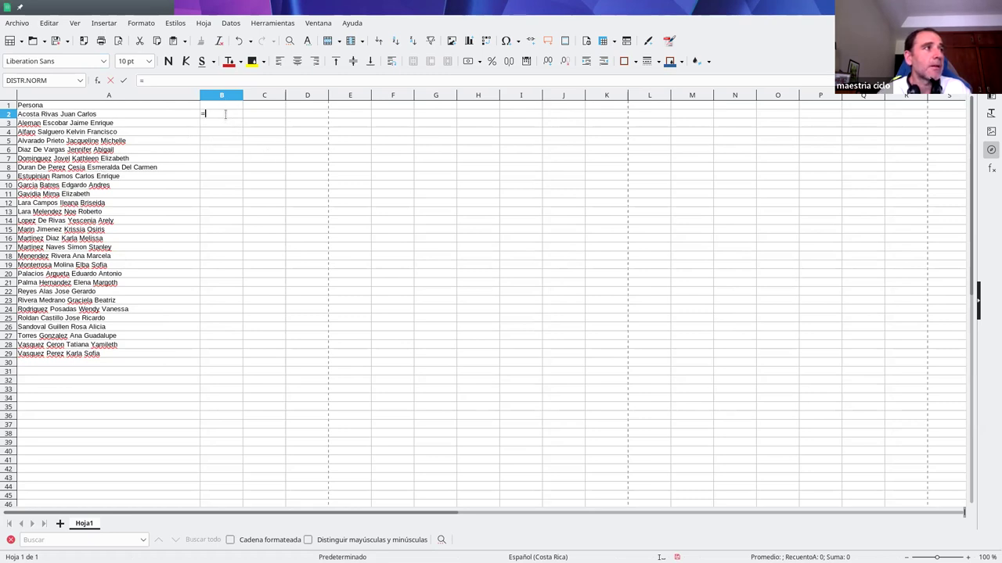
{"action": "left_click", "coordinate": [90, 186]}
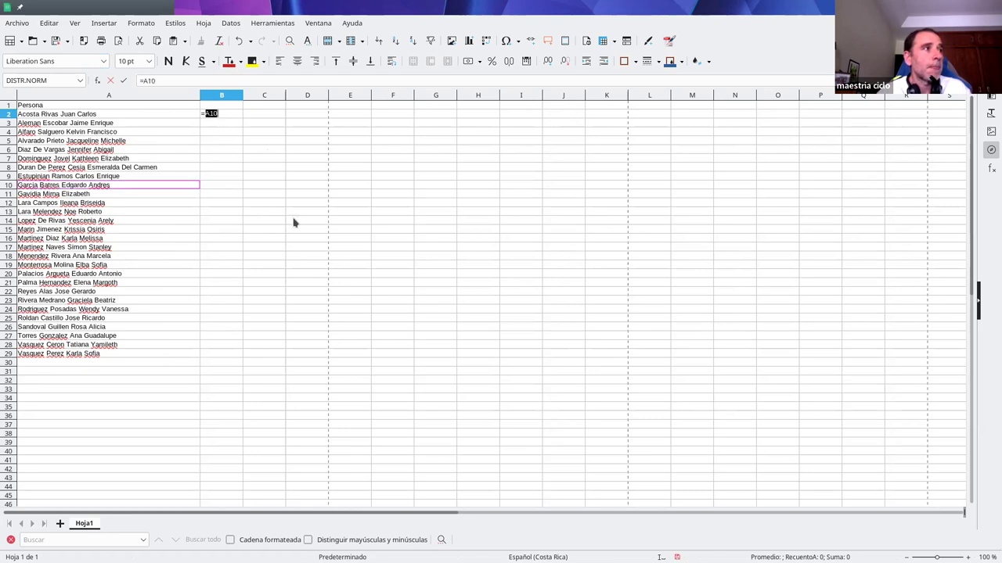
{"action": "left_click", "coordinate": [222, 115]}
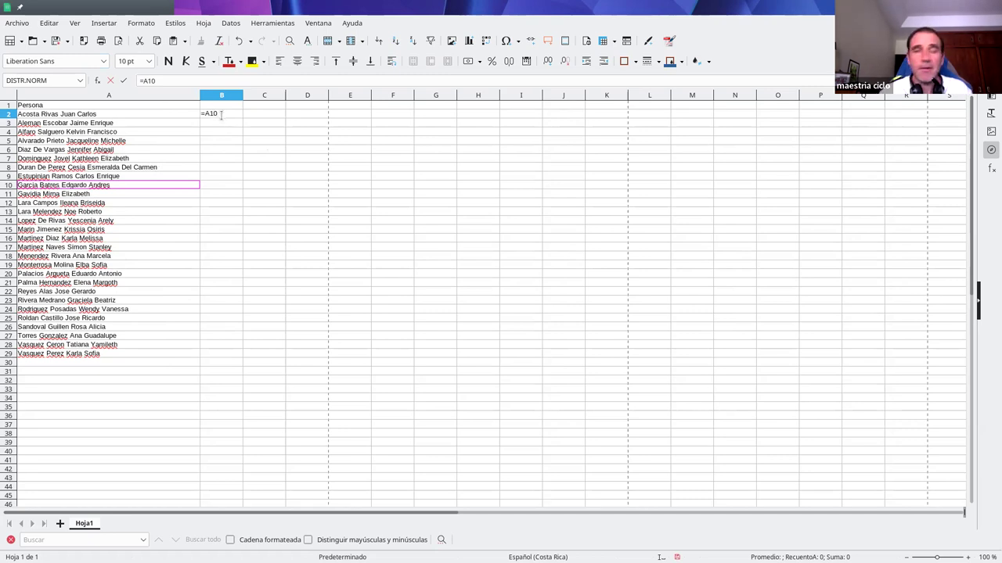
{"action": "key", "text": "Return"}
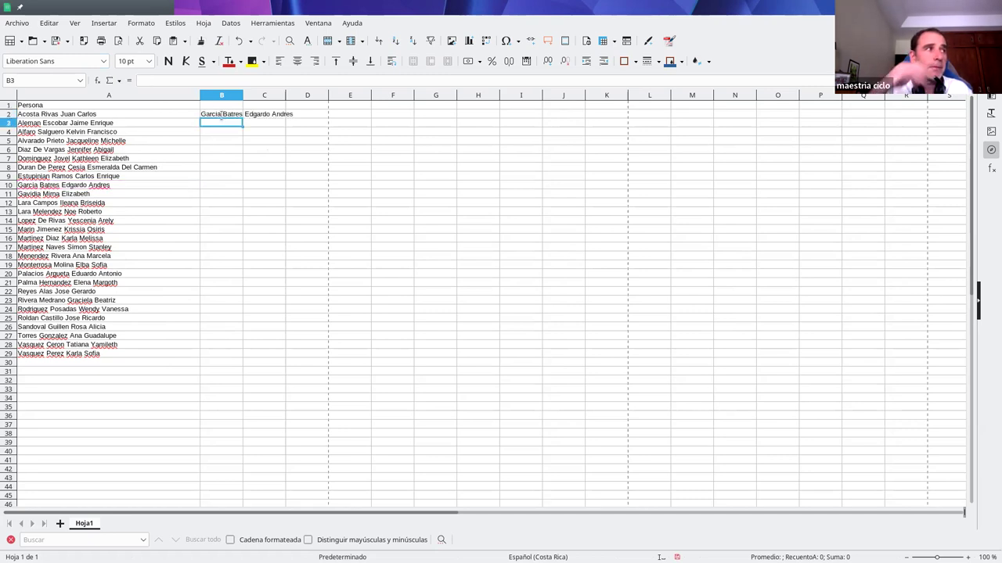
Append 2 to the name in A10 and select B2 to check its linked content and formula.
{"action": "double_click", "coordinate": [159, 188]}
{"action": "type", "text": "2"}
{"action": "left_click", "coordinate": [212, 179]}
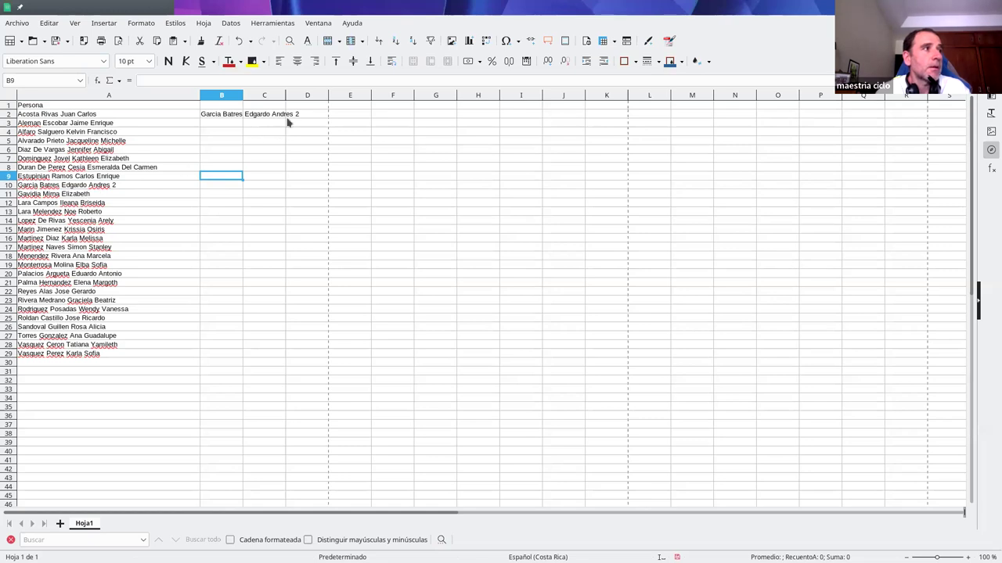
{"action": "left_click", "coordinate": [224, 117]}
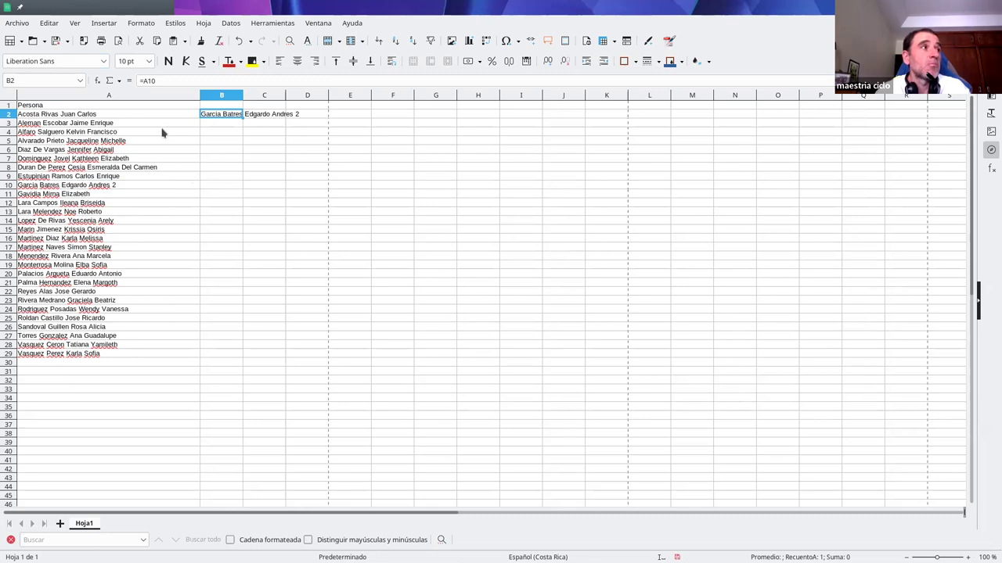
Undo the edit in A10 and the formula in B2.
{"action": "key", "text": "ctrl+z"}
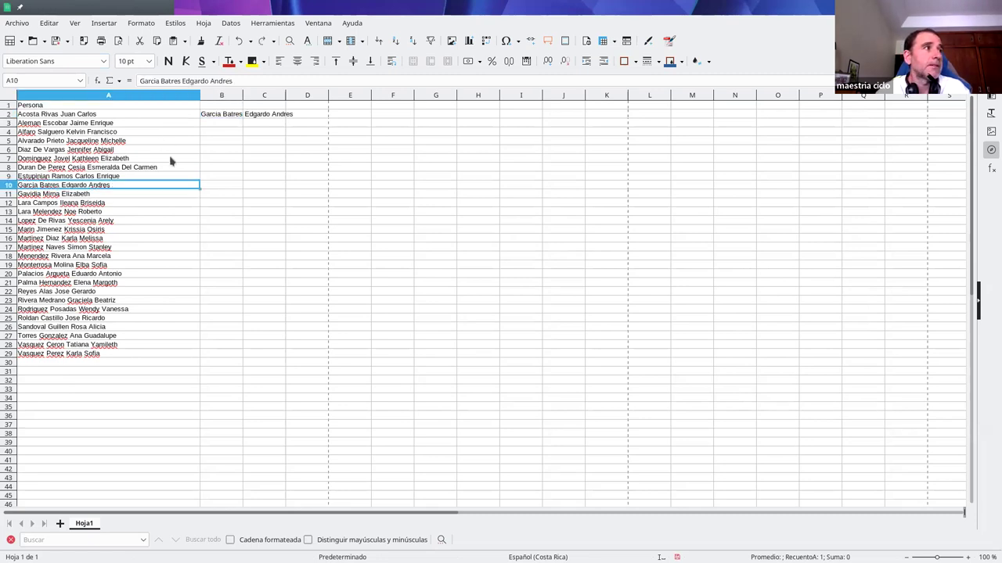
{"action": "key", "text": "ctrl+z"}
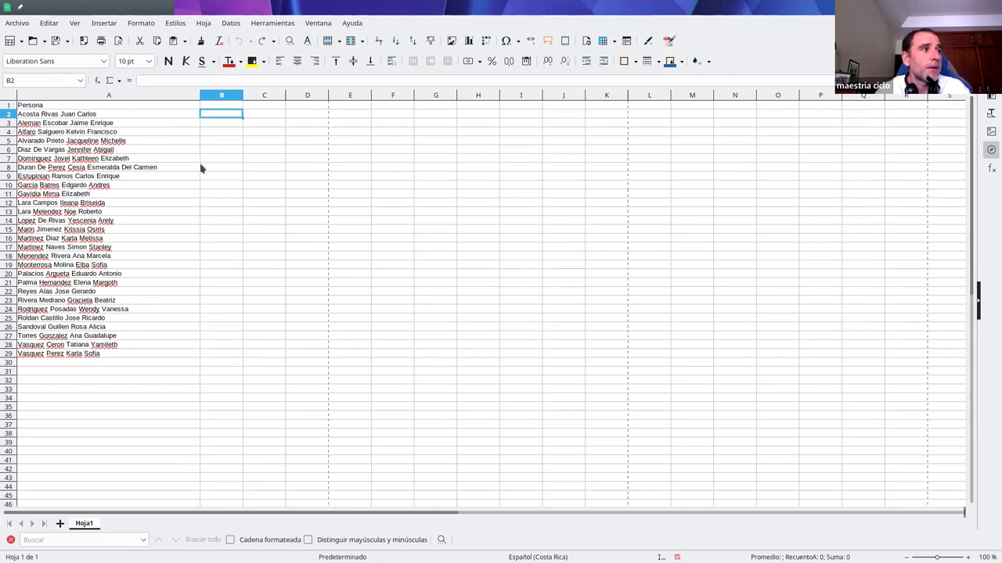
Enter the formula =$Hoja1.A2 in cell A1 of a new second sheet and widen column A to fit the name.
{"action": "left_click", "coordinate": [62, 526]}
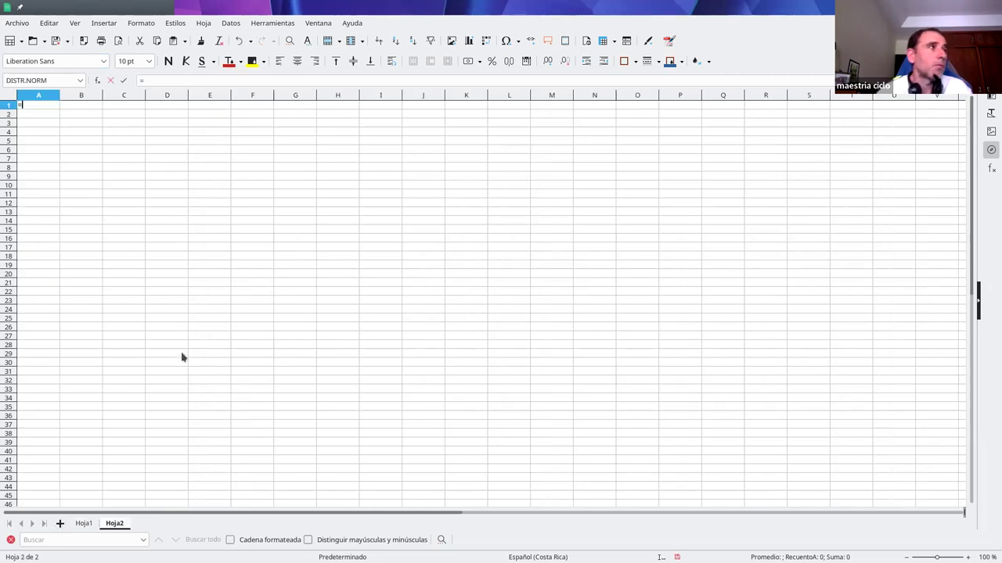
{"action": "left_click", "coordinate": [84, 524]}
{"action": "type", "text": "="}
{"action": "left_click", "coordinate": [103, 118]}
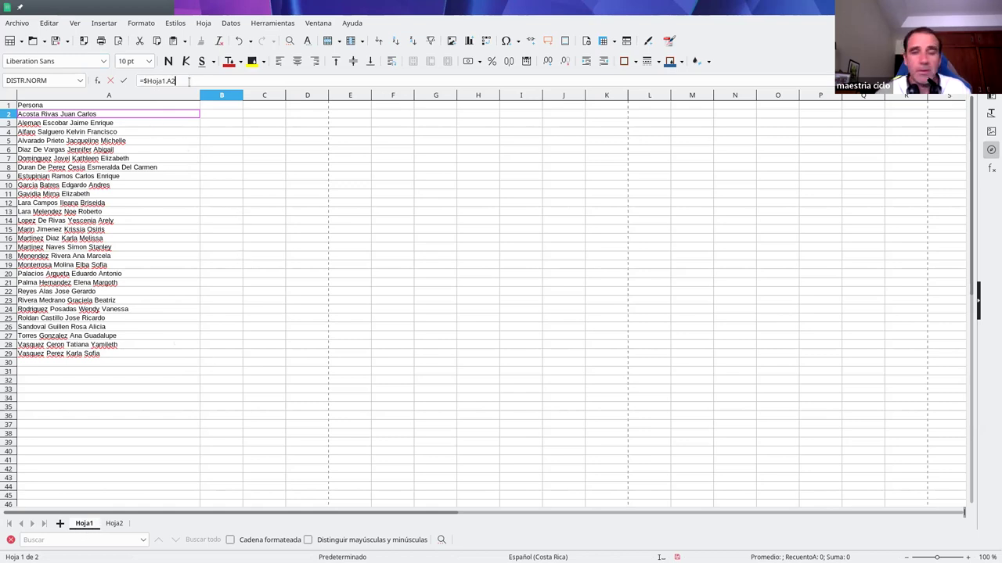
{"action": "key", "text": "Return"}
{"action": "left_click_drag", "start_coordinate": [59, 95], "coordinate": [106, 95]}
{"action": "left_click", "coordinate": [72, 106]}
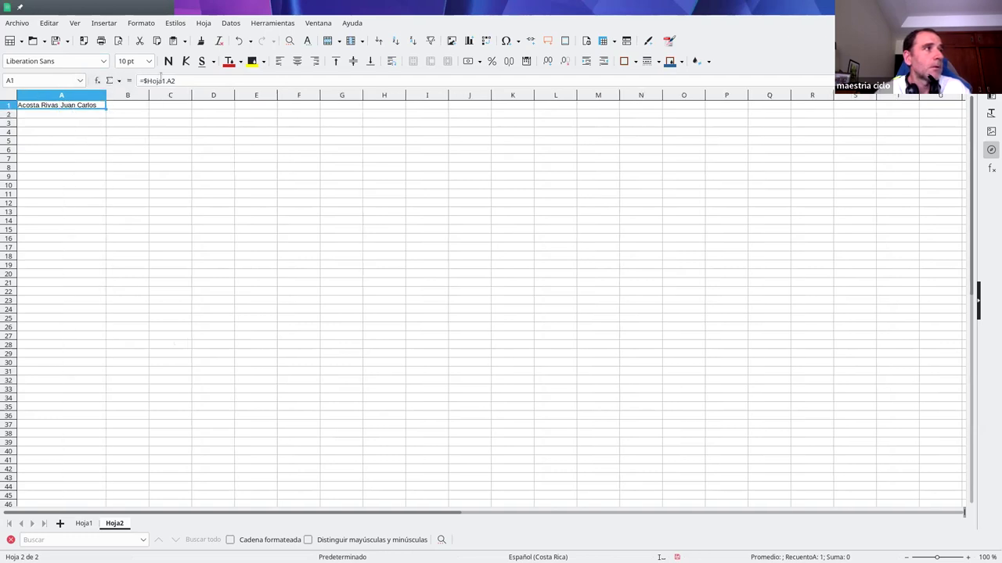
Append 1 to the name in A2 of Hoja1 and check the linked cell in Hoja2.
{"action": "left_click", "coordinate": [84, 525]}
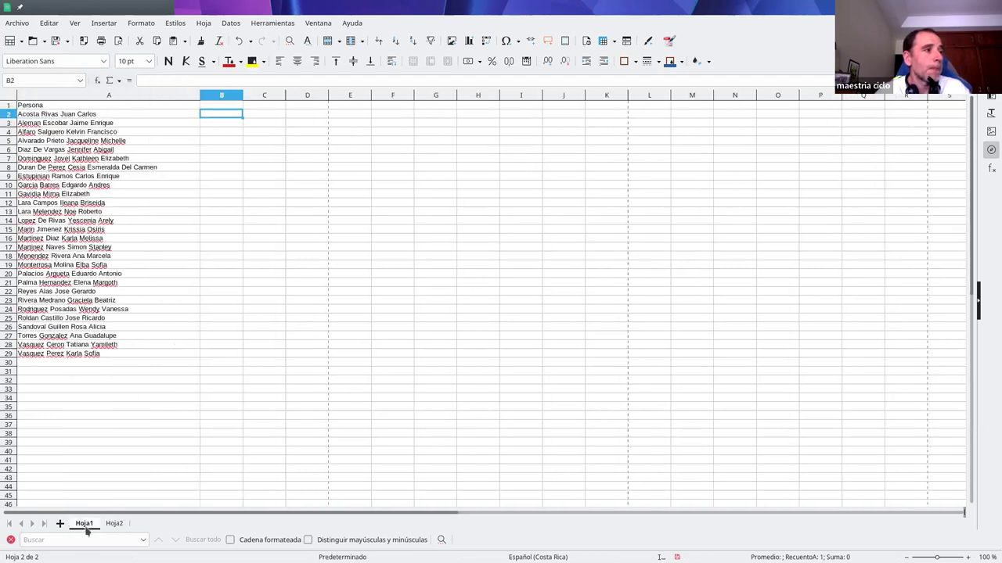
{"action": "double_click", "coordinate": [162, 118]}
{"action": "type", "text": "1"}
{"action": "left_click", "coordinate": [222, 123]}
{"action": "left_click", "coordinate": [113, 524]}
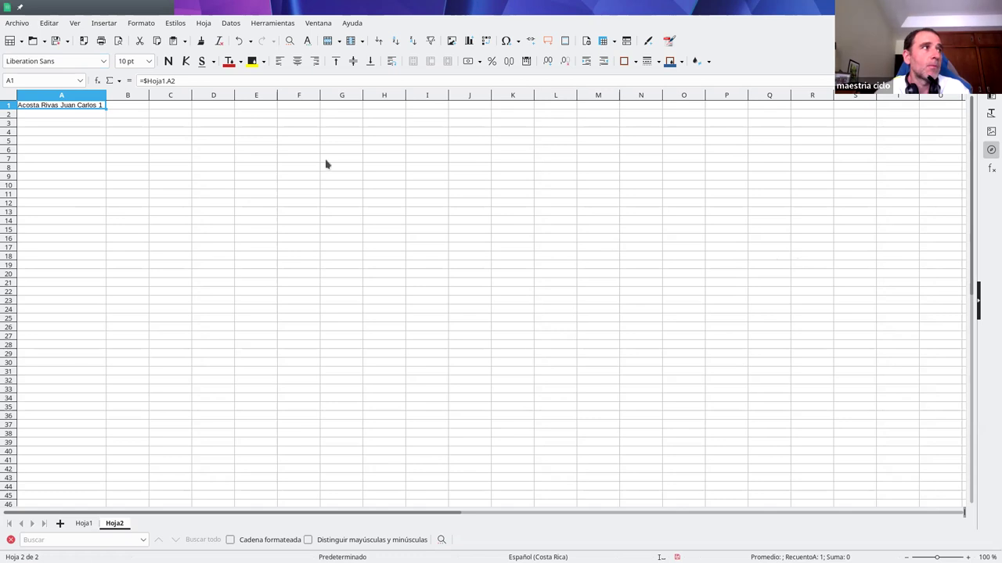
Create a new blank spreadsheet and place its window beside the existing workbook.
{"action": "left_click", "coordinate": [20, 23]}
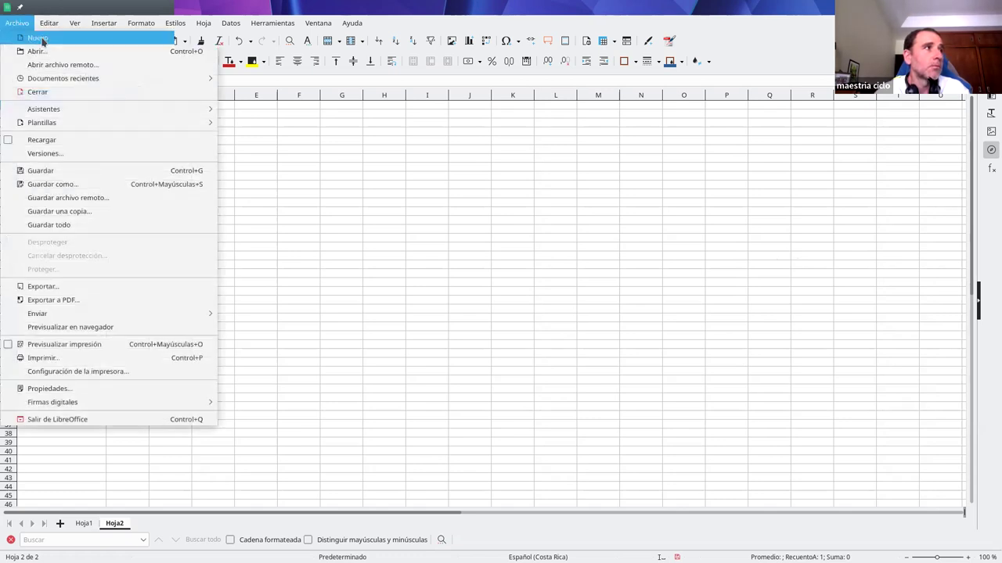
{"action": "mouse_move", "coordinate": [88, 40]}
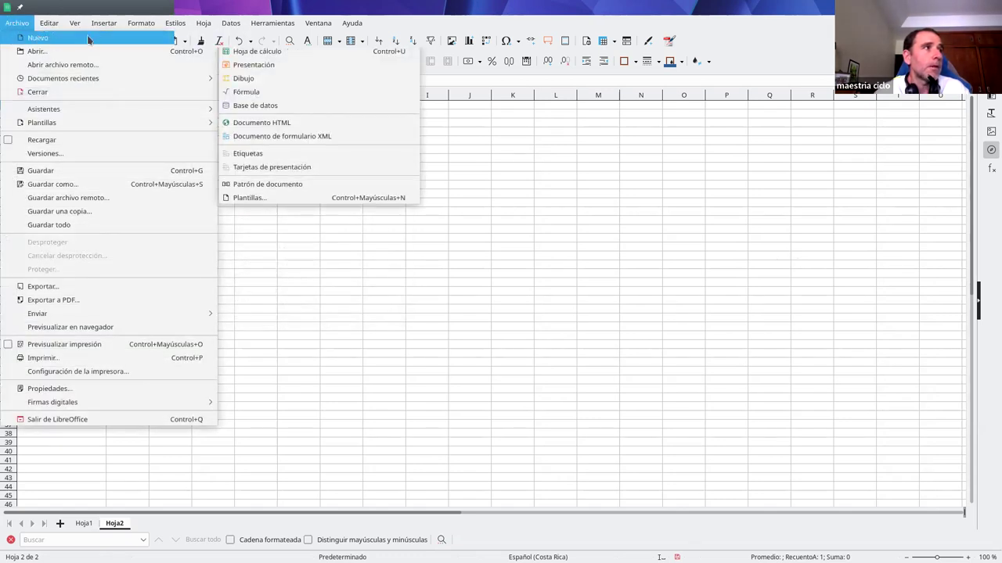
{"action": "left_click", "coordinate": [513, 267]}
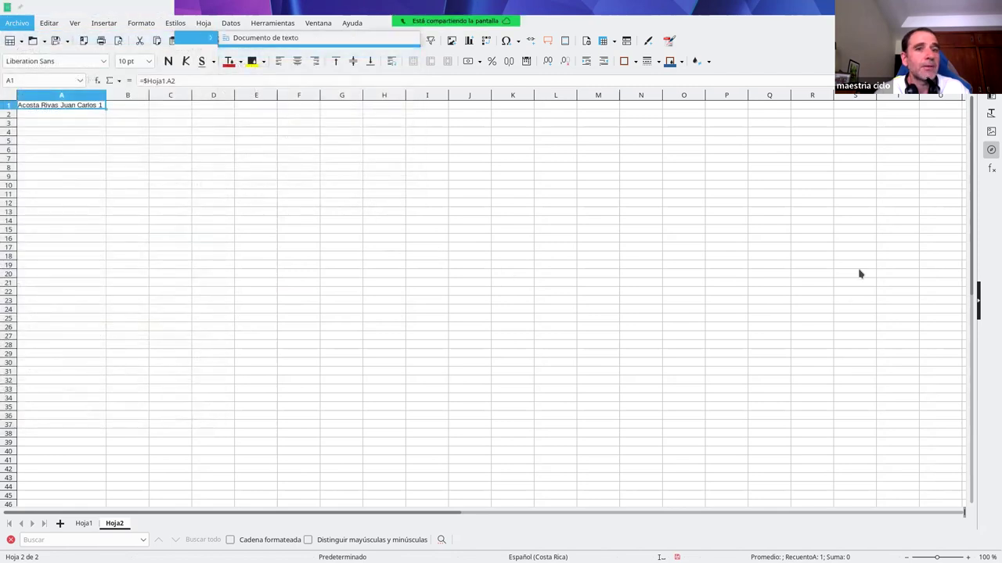
{"action": "left_click_drag", "start_coordinate": [200, 11], "coordinate": [635, 27]}
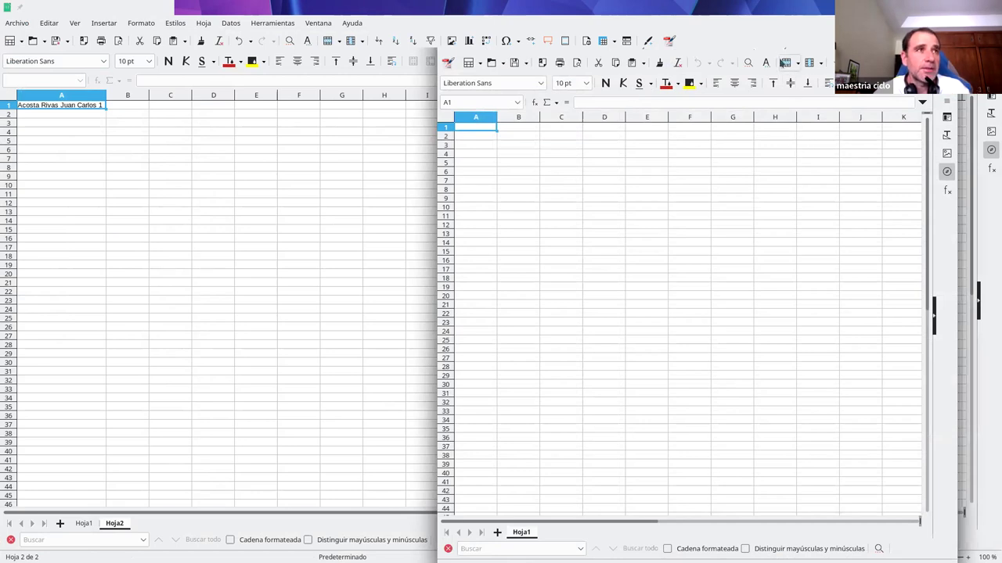
{"action": "left_click_drag", "start_coordinate": [795, 38], "coordinate": [810, 26]}
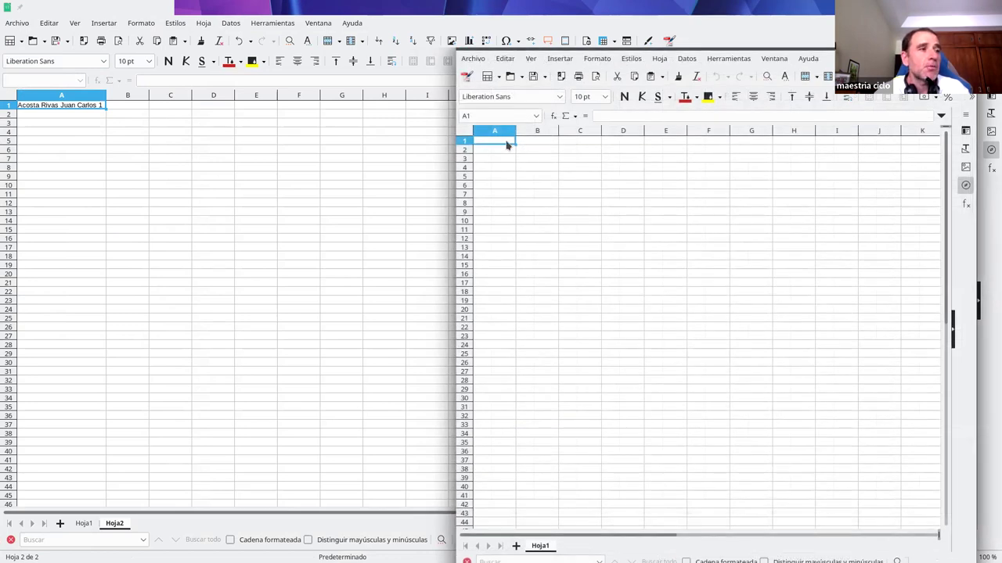
Link cell A1 of the new spreadsheet to cell A2 on Hoja1 of the original workbook.
{"action": "left_click", "coordinate": [84, 523]}
{"action": "key", "text": "alt+Tab"}
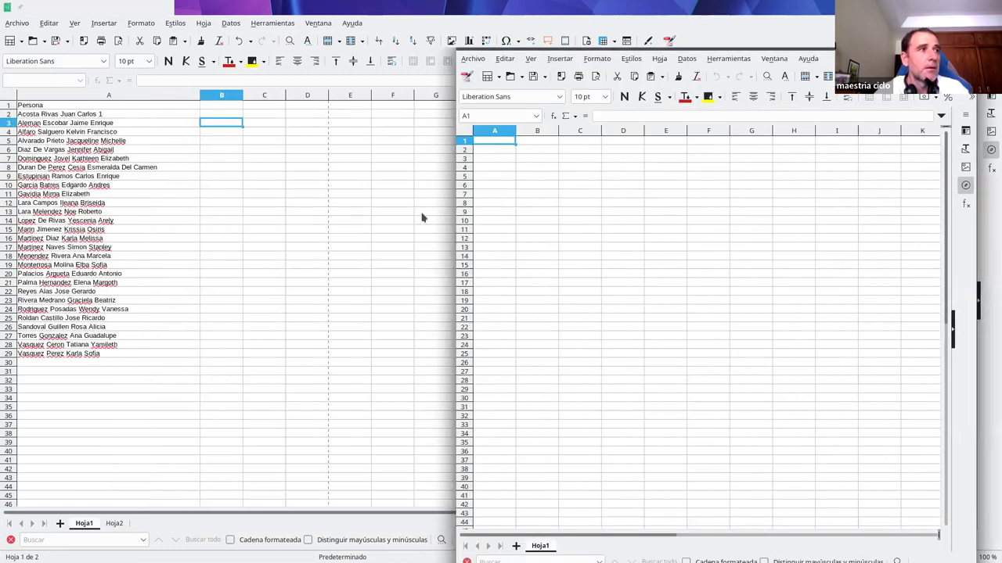
{"action": "type", "text": "="}
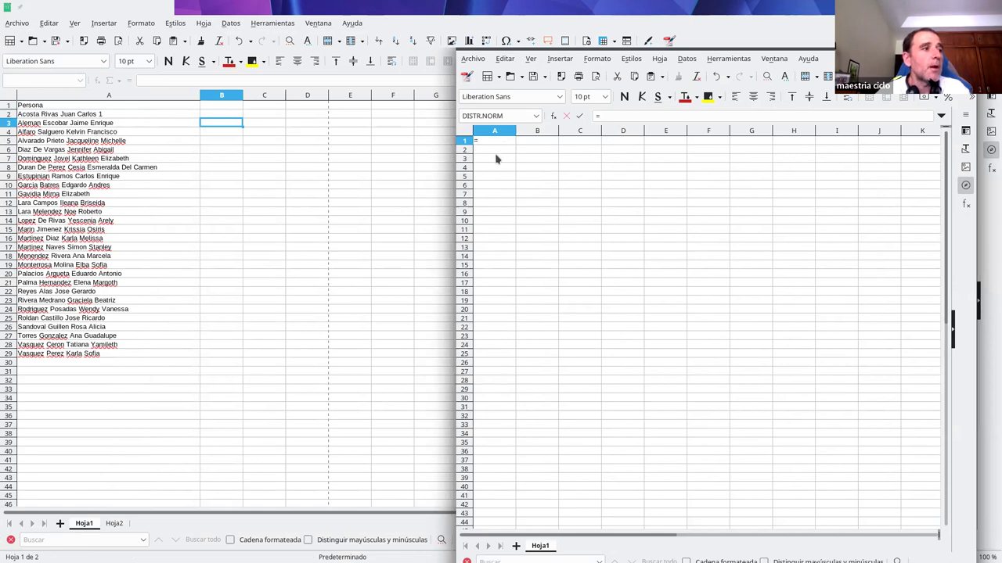
{"action": "left_click", "coordinate": [112, 13]}
{"action": "left_click", "coordinate": [78, 115]}
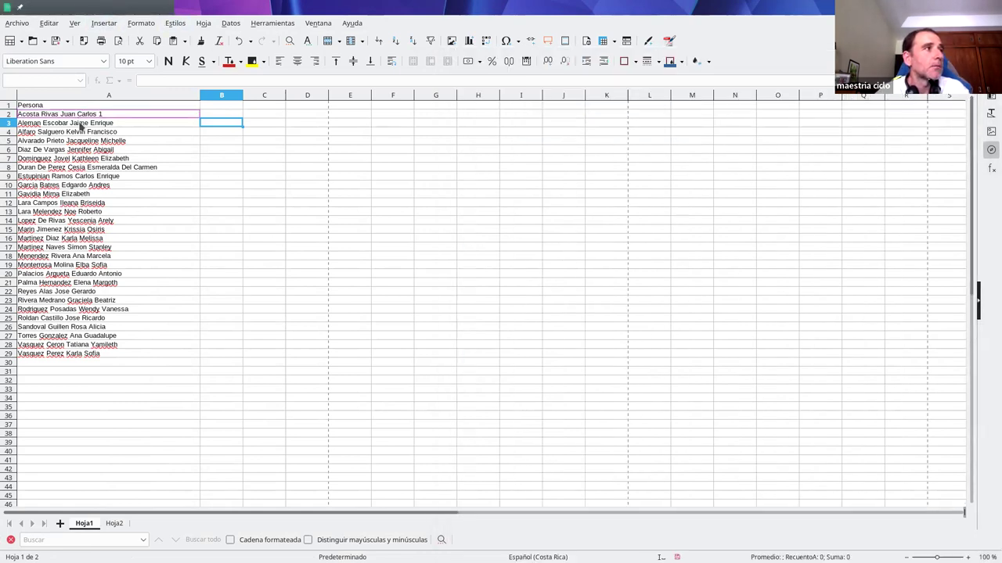
{"action": "key", "text": "Return"}
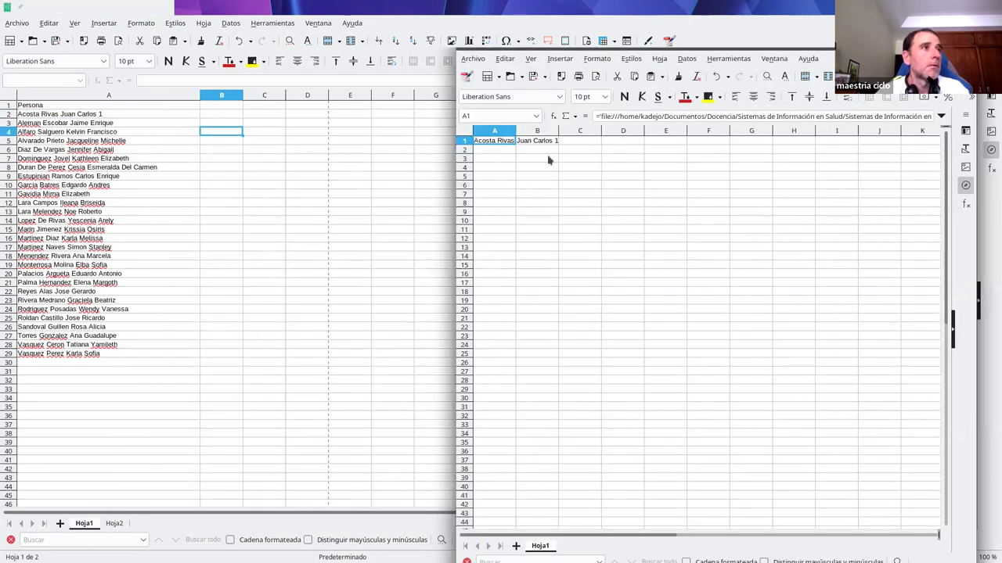
Widen column A of the new spreadsheet and examine the source file path in A1's formula.
{"action": "left_click_drag", "start_coordinate": [516, 130], "coordinate": [579, 131]}
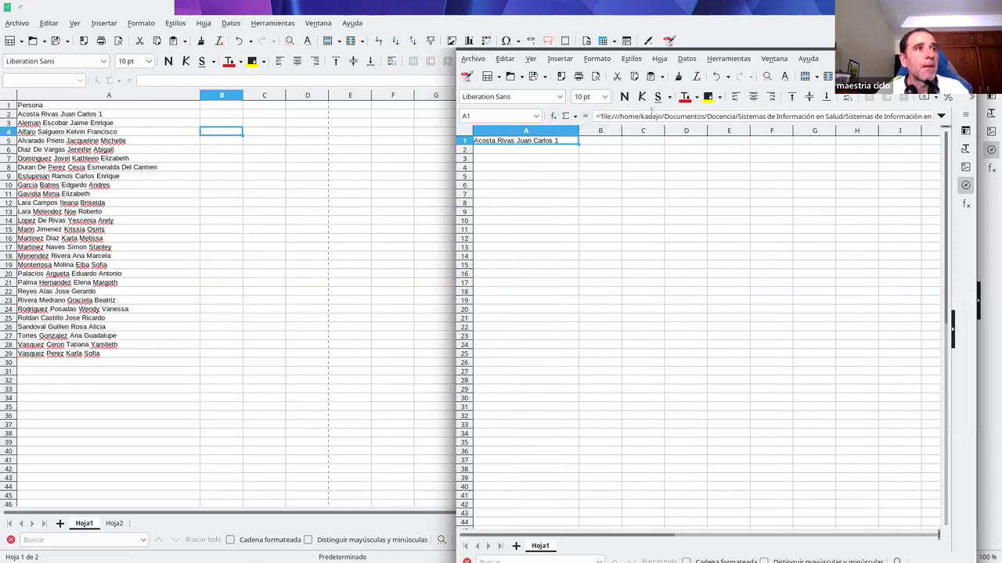
{"action": "left_click", "coordinate": [602, 116]}
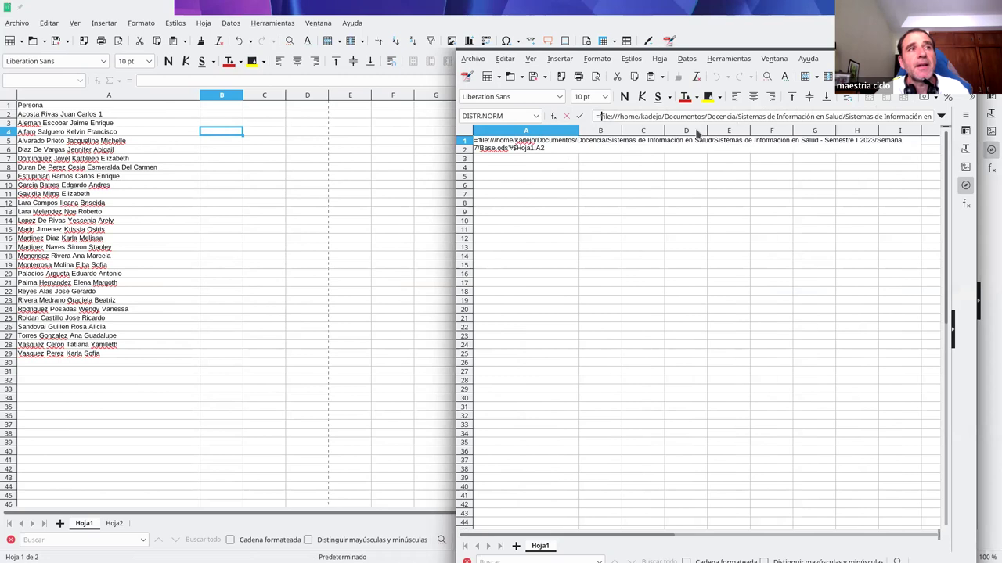
{"action": "left_click_drag", "start_coordinate": [620, 116], "coordinate": [896, 116]}
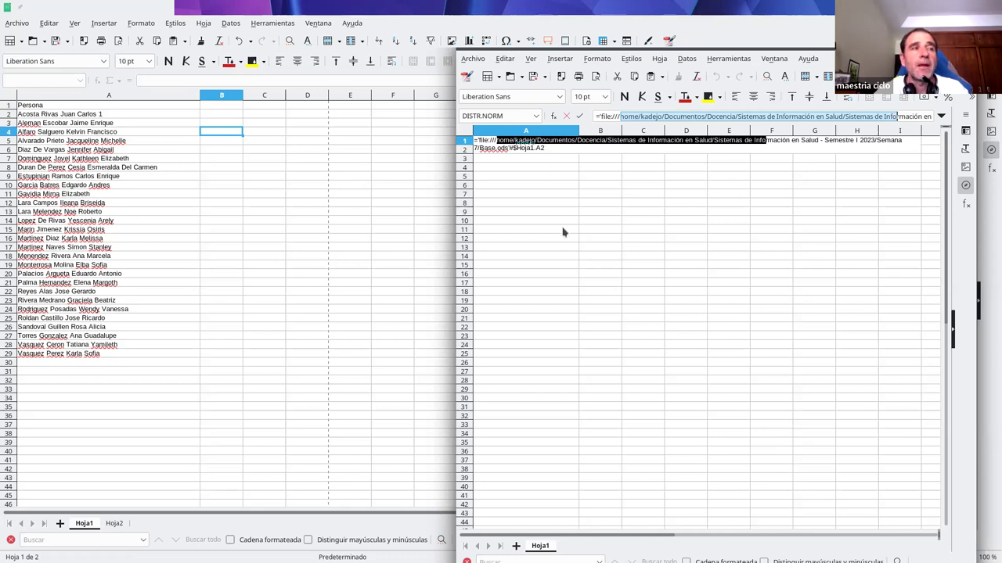
{"action": "key", "text": "Return"}
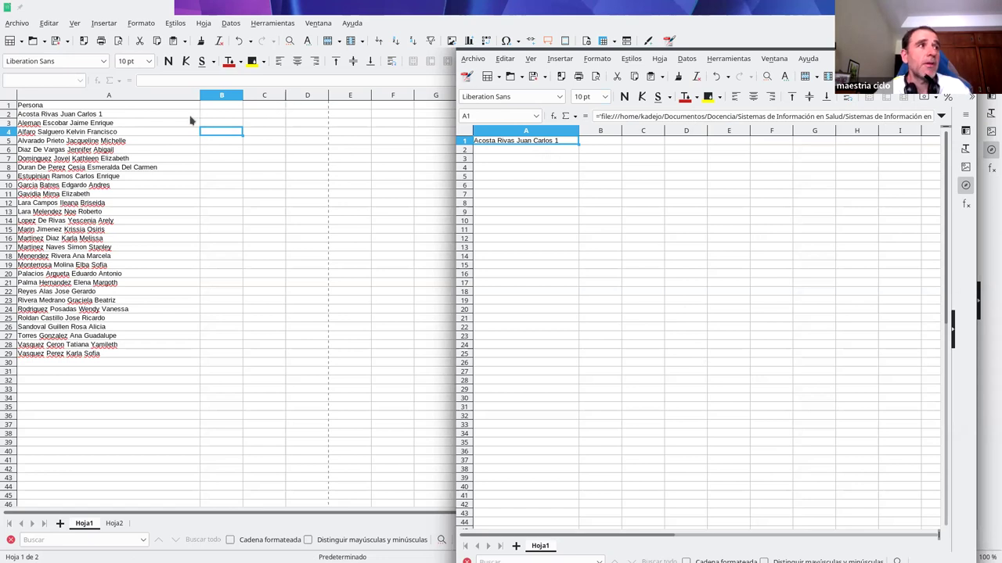
Replace the number after the name in A2 of the original workbook's Hoja1 with 2.
{"action": "left_click", "coordinate": [130, 113]}
{"action": "left_click", "coordinate": [131, 123]}
{"action": "double_click", "coordinate": [131, 123]}
{"action": "key", "text": "BackSpace"}
{"action": "type", "text": "2"}
{"action": "key", "text": "Return"}
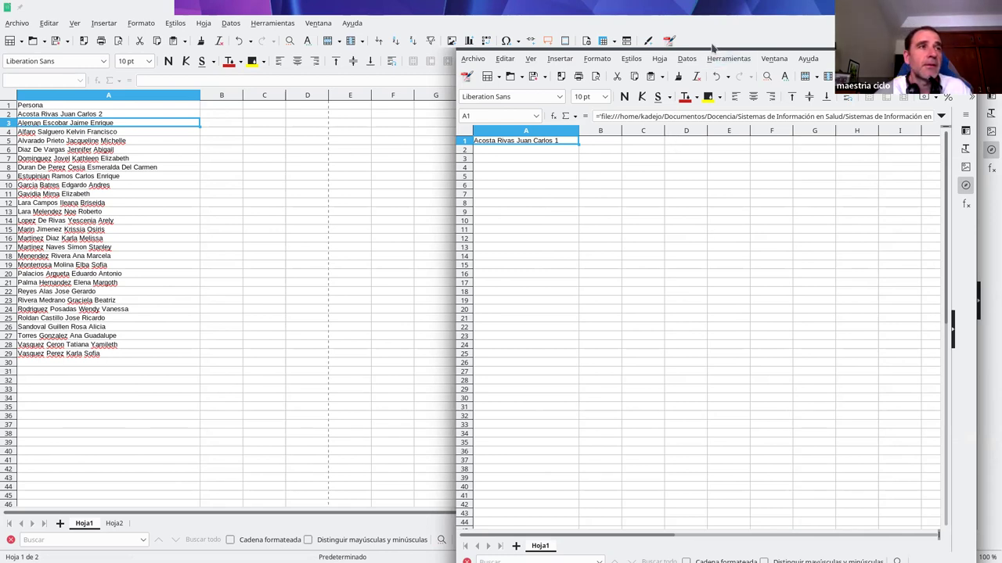
Update the new spreadsheet's external link to Base.ods and compare the linked name with its source cell A2.
{"action": "left_click_drag", "start_coordinate": [706, 58], "coordinate": [715, 23]}
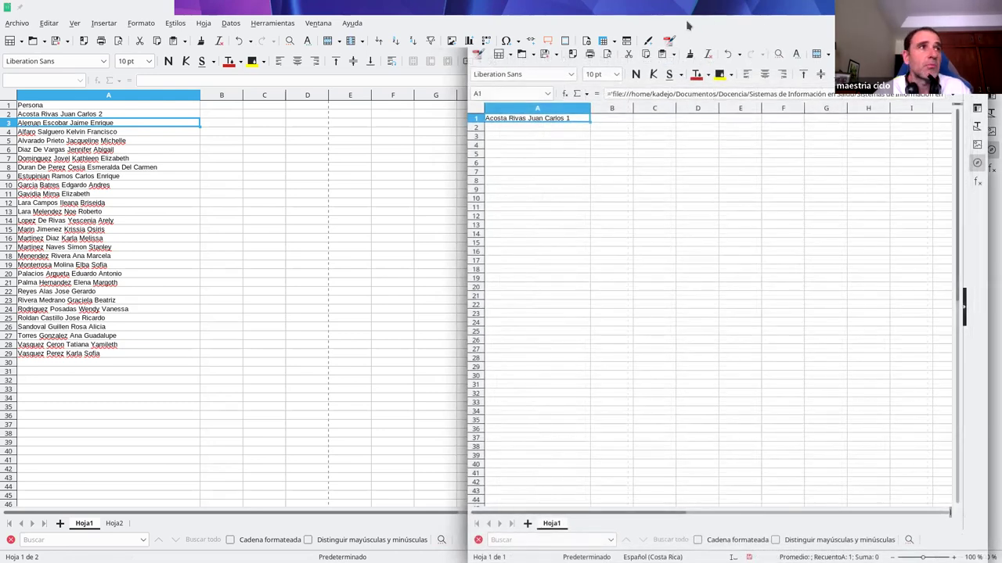
{"action": "mouse_move", "coordinate": [832, 30]}
{"action": "left_mouse_down"}
{"action": "mouse_move", "coordinate": [841, 47]}
{"action": "mouse_move", "coordinate": [849, 21]}
{"action": "mouse_move", "coordinate": [846, 30]}
{"action": "left_mouse_up"}
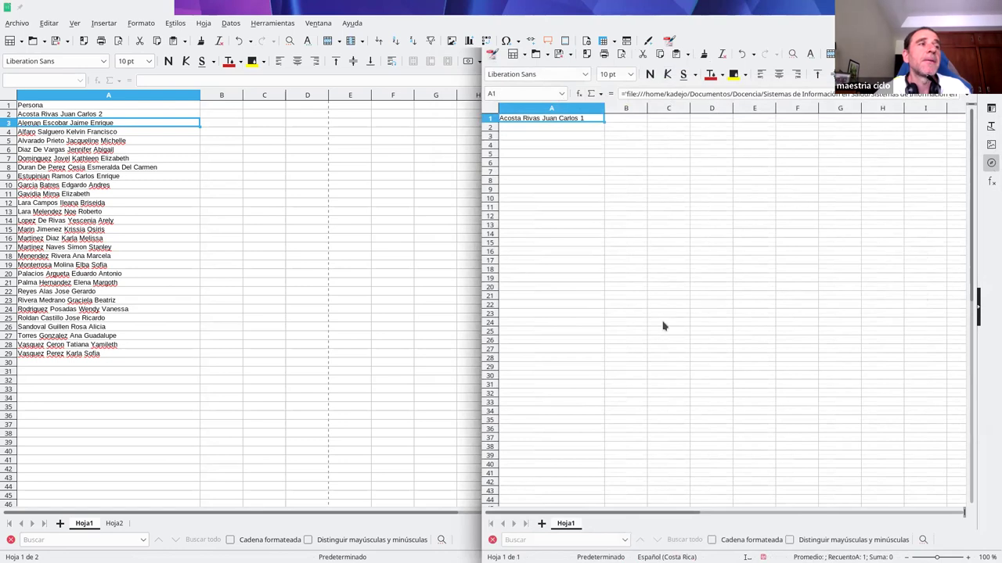
{"action": "left_click", "coordinate": [532, 41]}
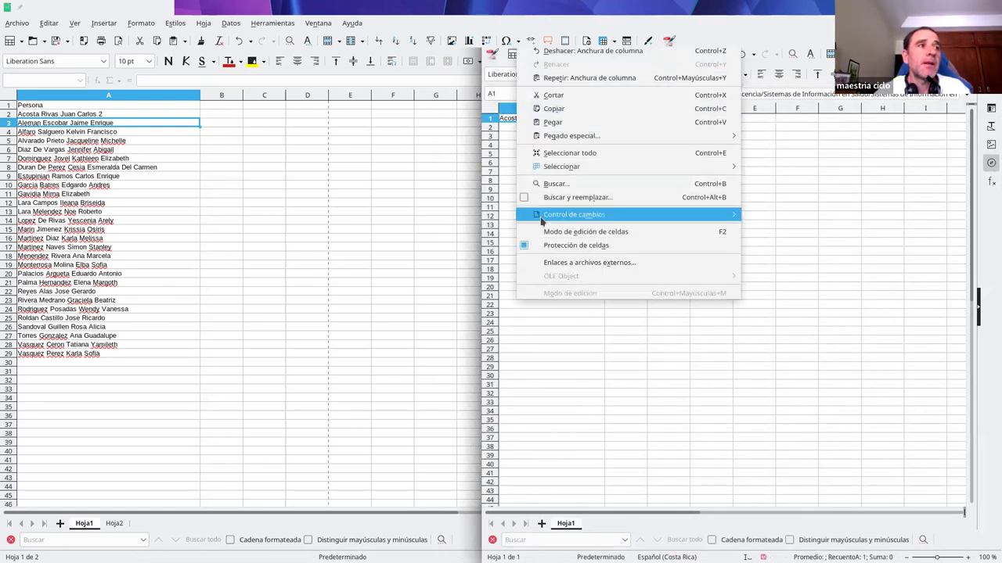
{"action": "left_click", "coordinate": [601, 266]}
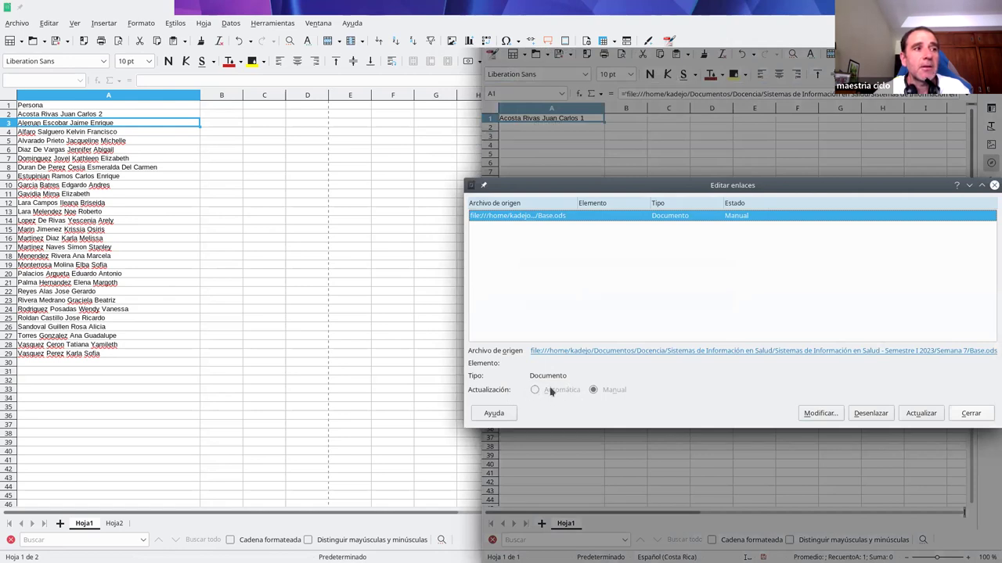
{"action": "left_click", "coordinate": [923, 414]}
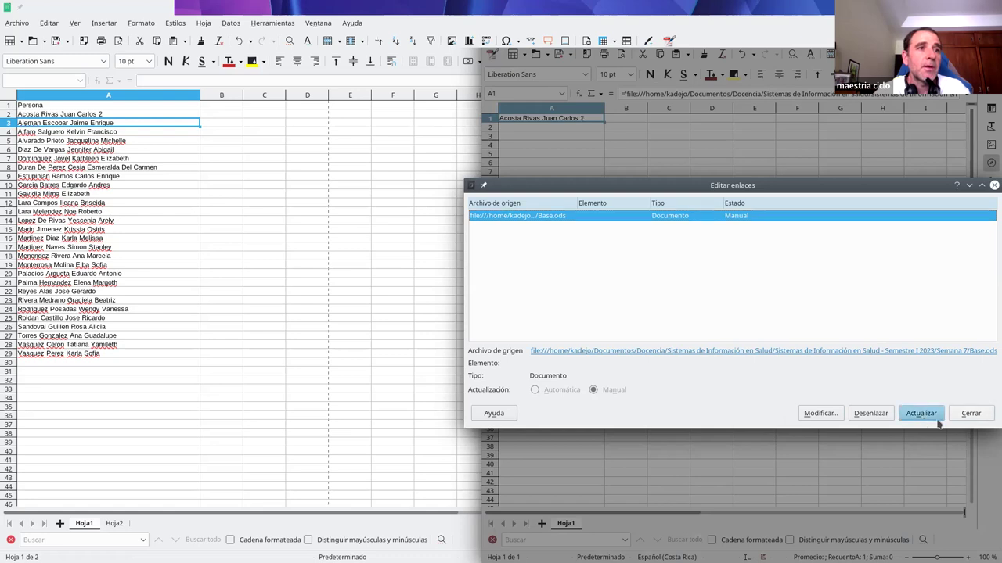
{"action": "left_click", "coordinate": [970, 413]}
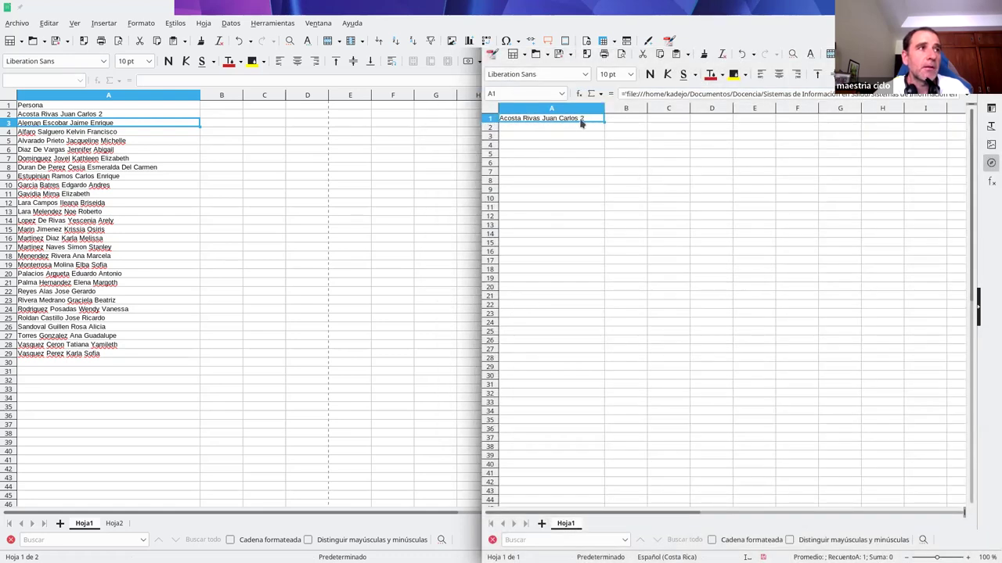
{"action": "left_click", "coordinate": [47, 115]}
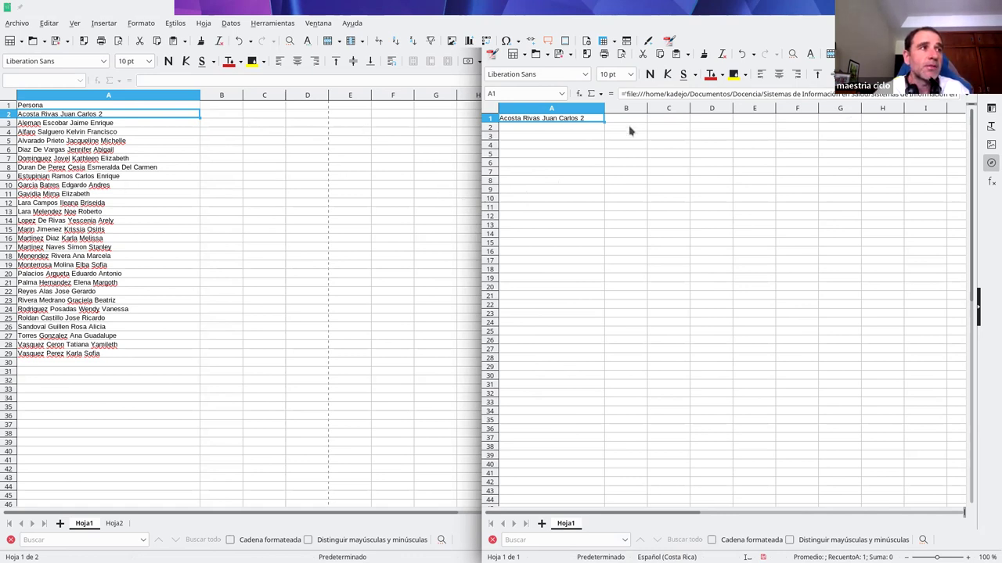
Link cell A5 of the new spreadsheet to cell A9 on Hoja1 of Base.ods and select it.
{"action": "left_click", "coordinate": [546, 155]}
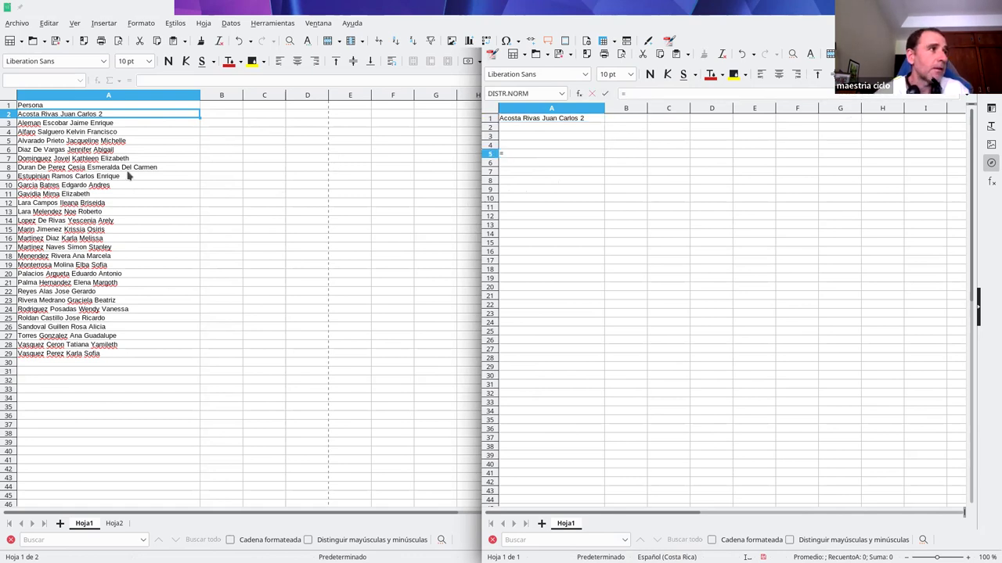
{"action": "left_click", "coordinate": [127, 176]}
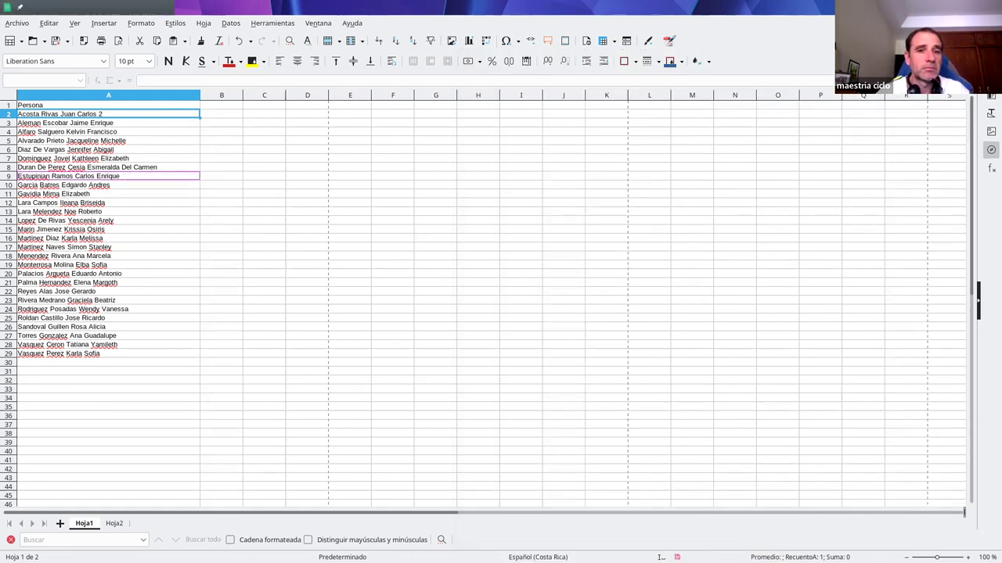
{"action": "key", "text": "alt+Tab"}
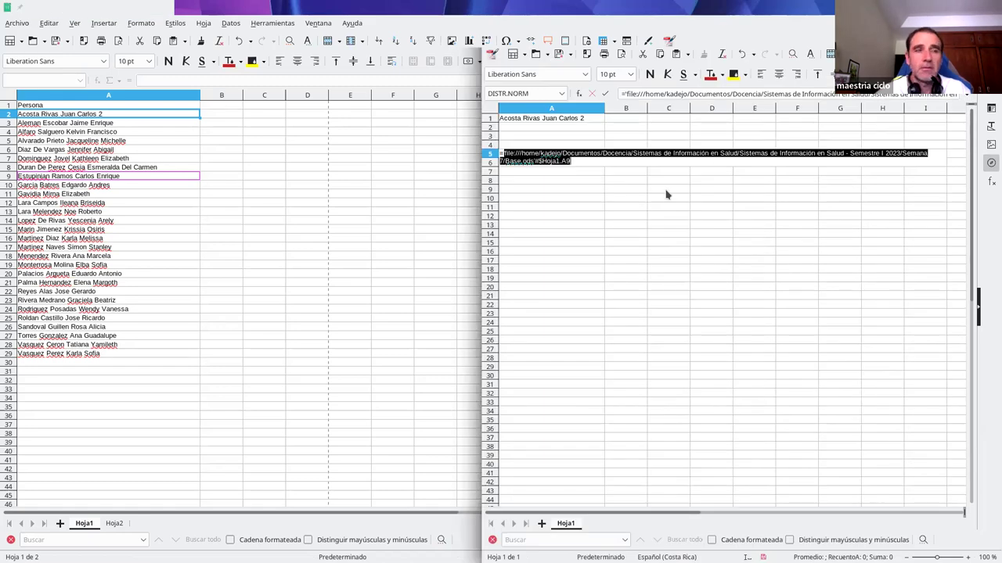
{"action": "key", "text": "Return"}
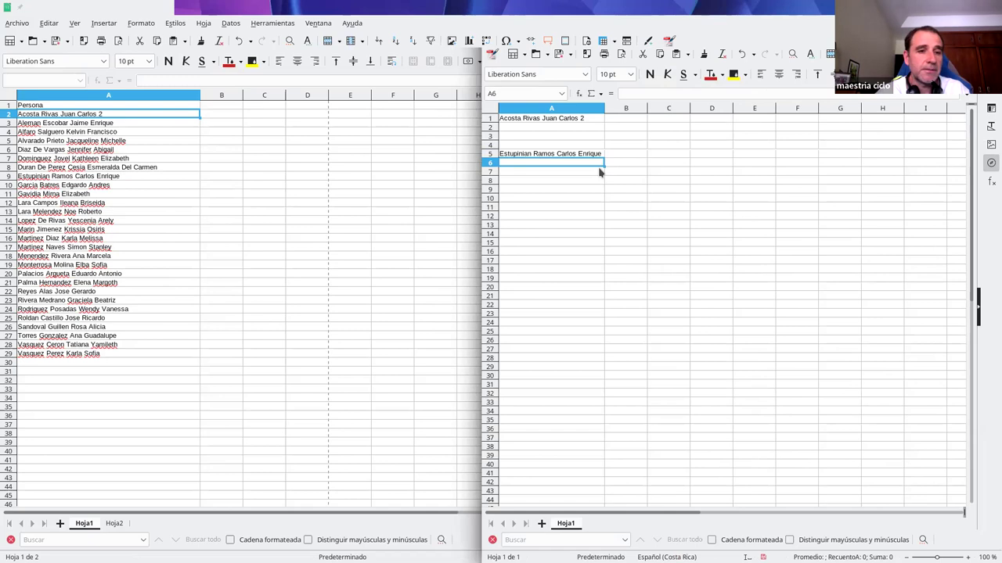
{"action": "left_click", "coordinate": [564, 155]}
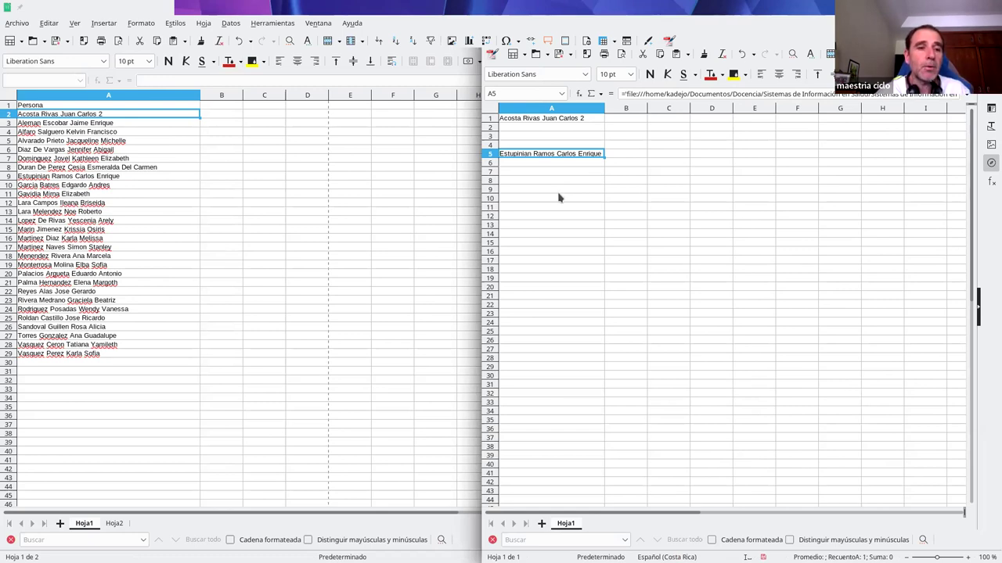
Begin an IMPORTRANGE formula in cell A7 of the new spreadsheet.
{"action": "left_click", "coordinate": [565, 176]}
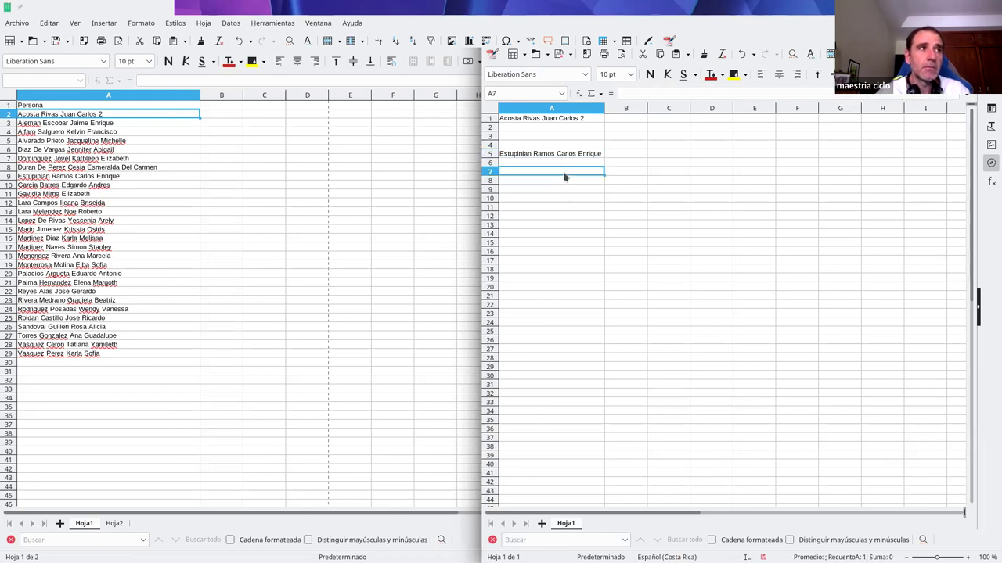
{"action": "type", "text": "="}
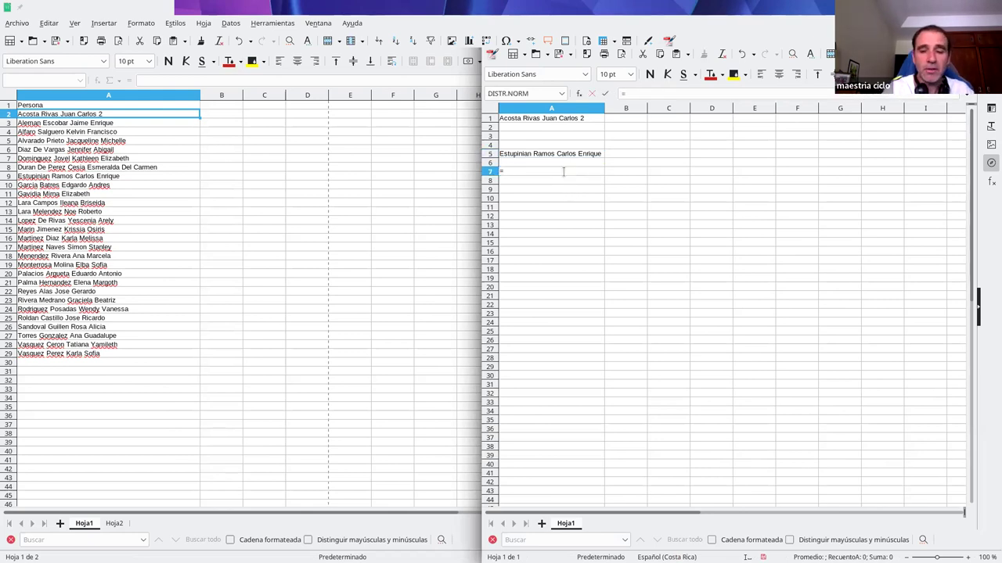
{"action": "type", "text": "IMPORT"}
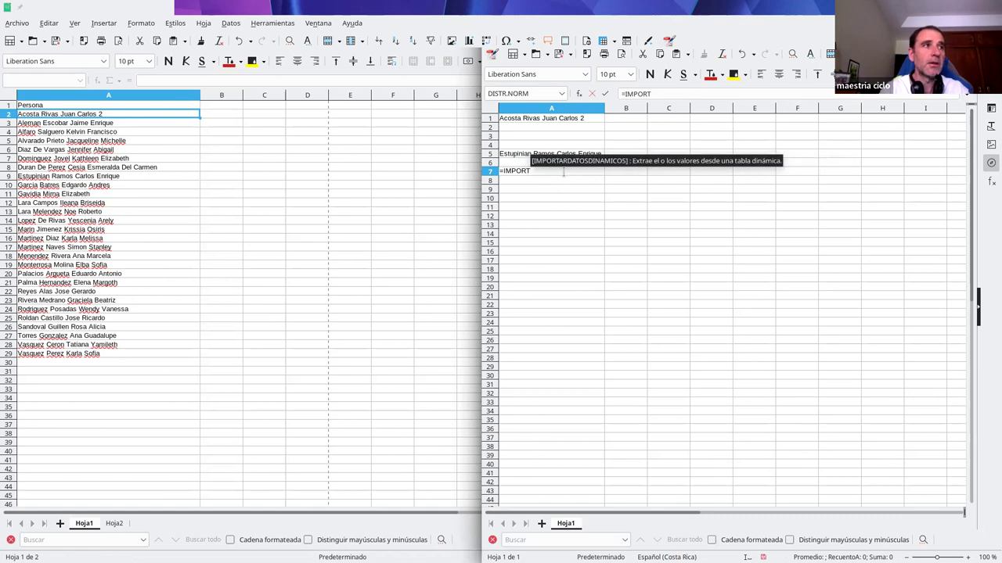
{"action": "type", "text": "RANGE("}
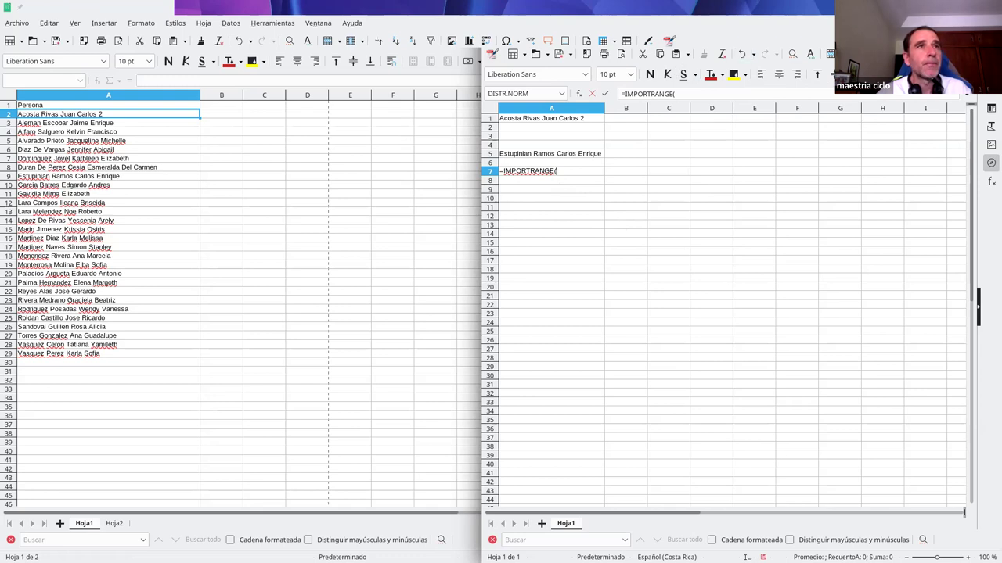
Close the new spreadsheet without saving, and remove the trailing 2 from the name in A2 of the original workbook's Hoja1.
{"action": "key", "text": "ctrl+w"}
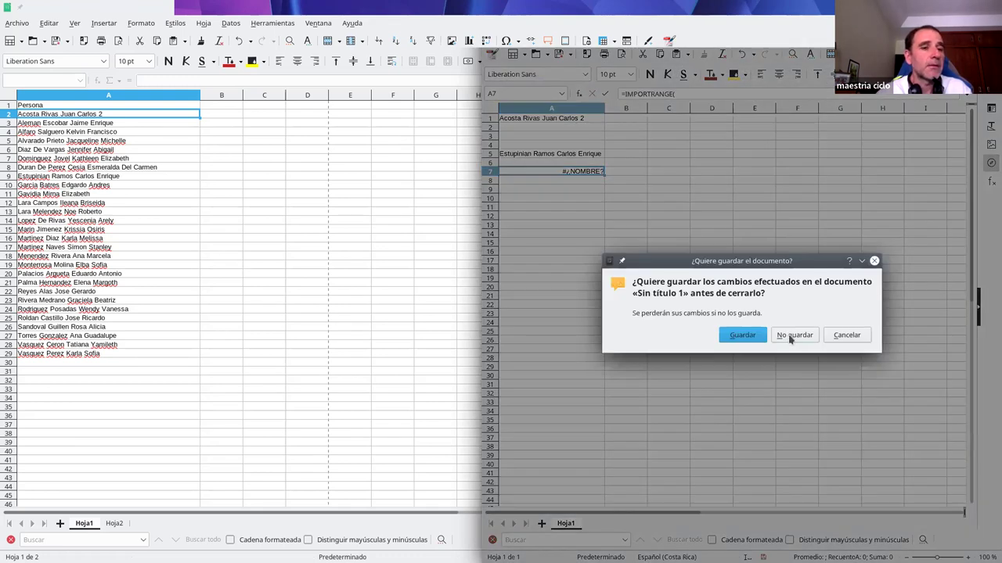
{"action": "left_click", "coordinate": [792, 335]}
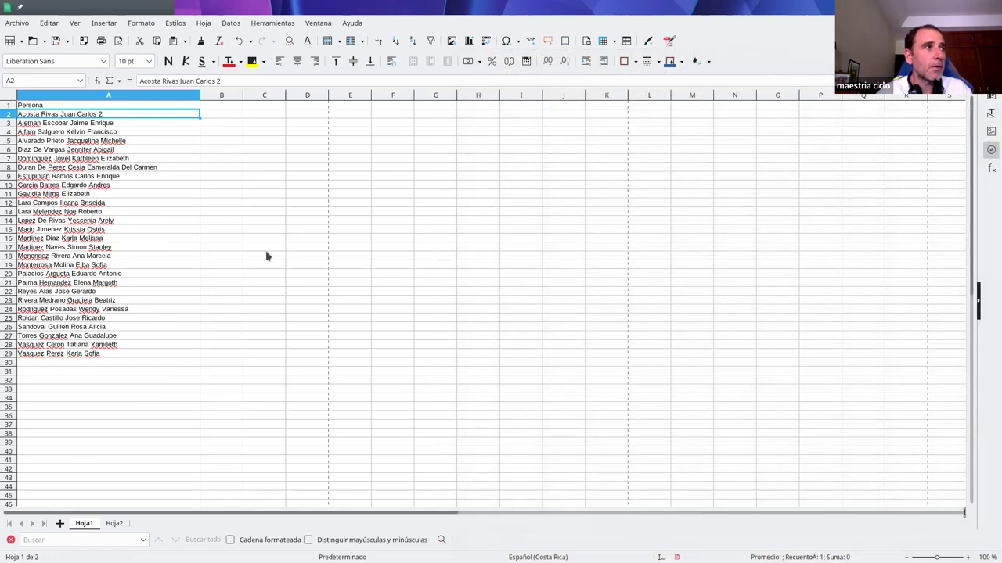
{"action": "double_click", "coordinate": [122, 114]}
{"action": "key", "text": "BackSpace"}
{"action": "key", "text": "BackSpace"}
{"action": "key", "text": "Return"}
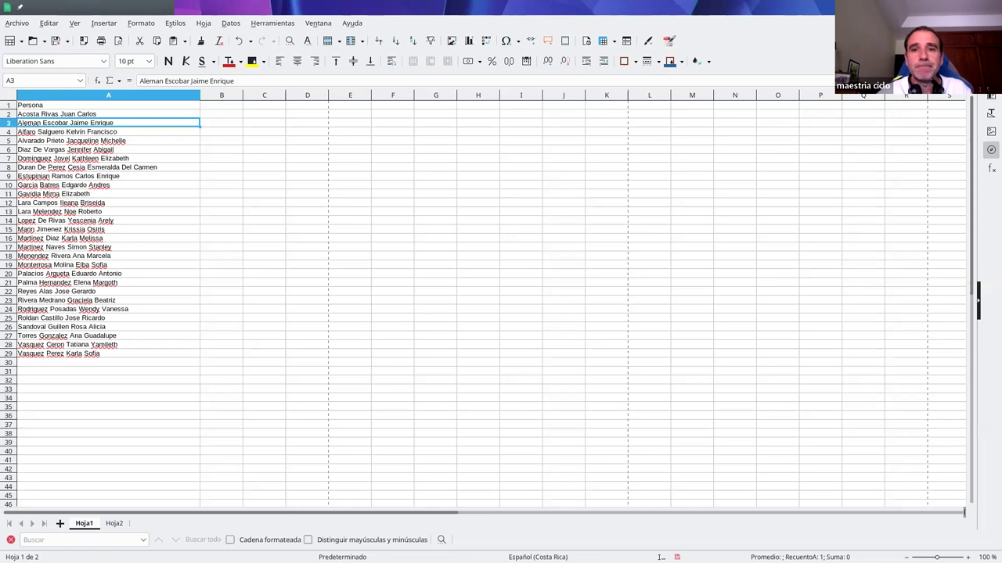
Add the header Salario in cell B1, beside the Persona header.
{"action": "left_click", "coordinate": [220, 115]}
{"action": "key", "text": "Up"}
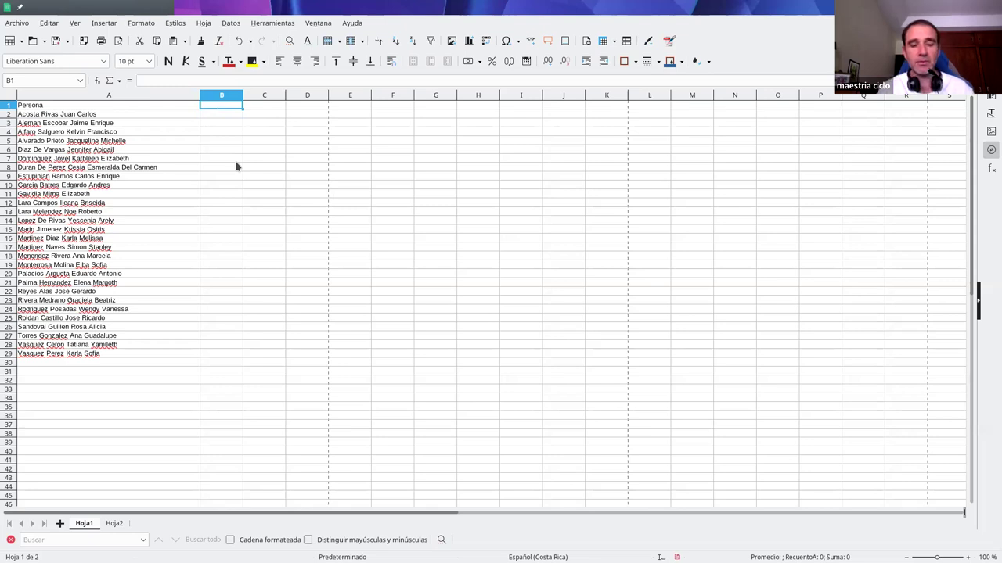
{"action": "type", "text": "Salario"}
{"action": "key", "text": "Return"}
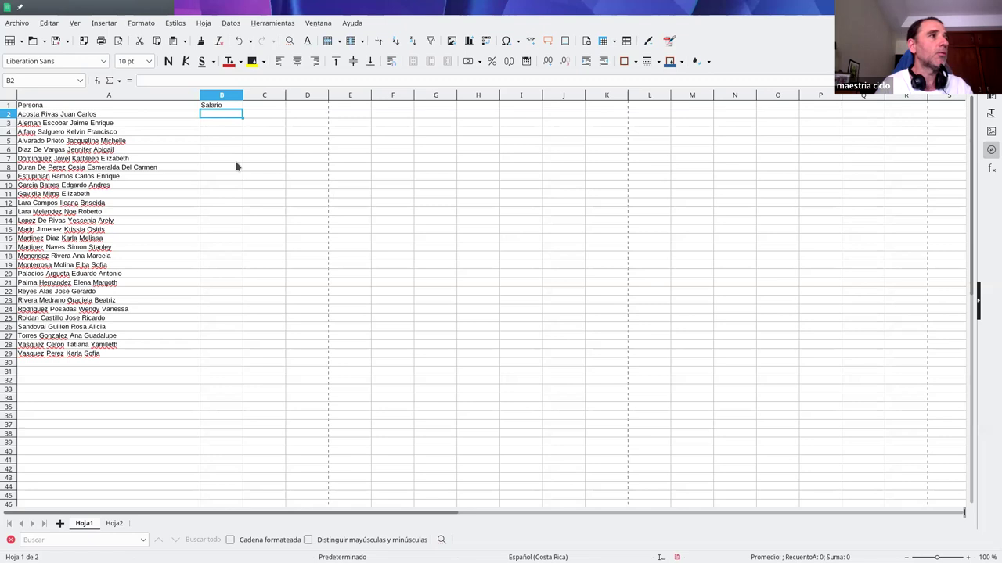
Label cell D1 as Salario base.
{"action": "key", "text": "Up"}
{"action": "key", "text": "Right"}
{"action": "key", "text": "Right"}
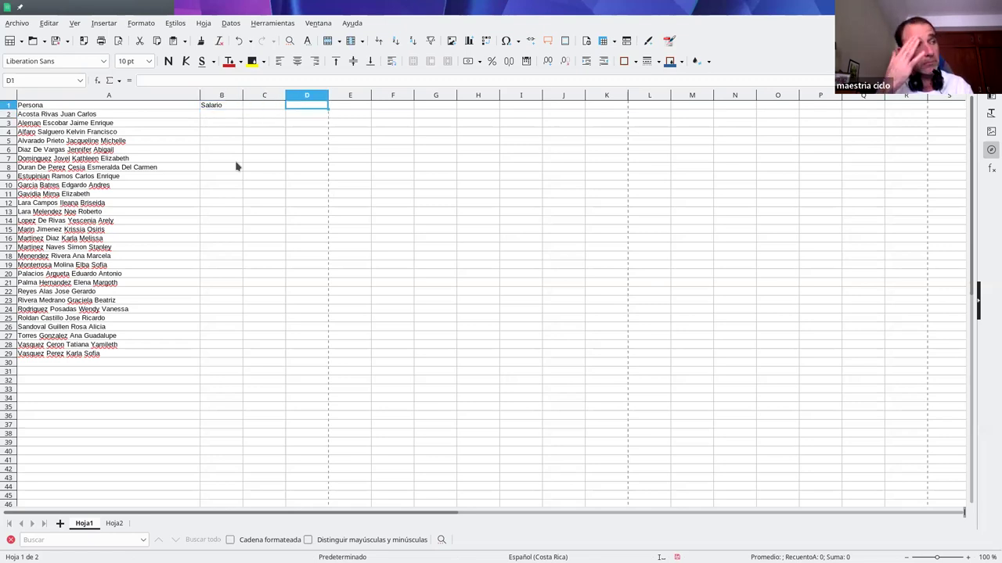
{"action": "type", "text": "S"}
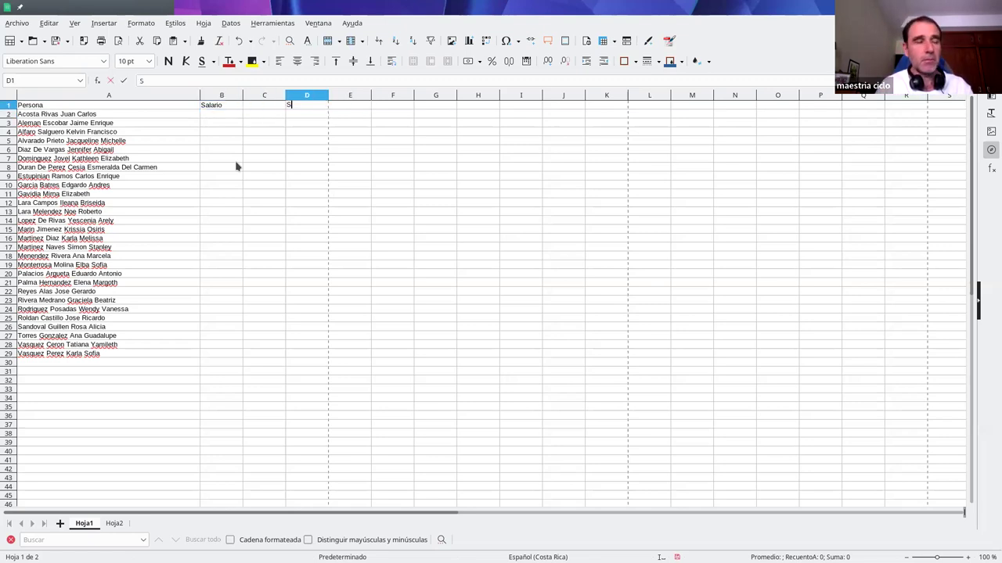
{"action": "type", "text": "ala"}
{"action": "key", "text": "BackSpace"}
{"action": "key", "text": "BackSpace"}
{"action": "type", "text": "alario base"}
{"action": "key", "text": "Return"}
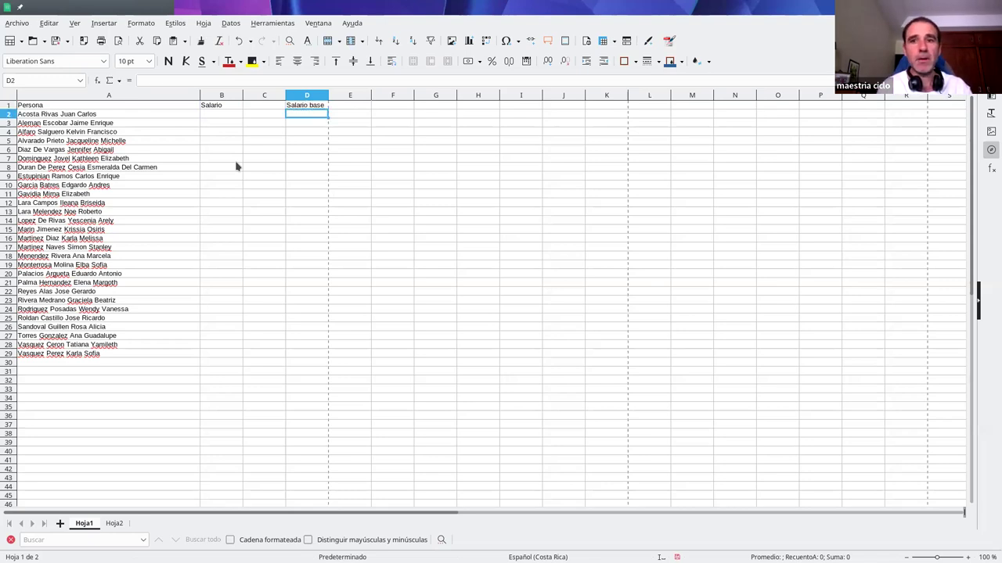
Label cell D2 as Ajuste inferior and cell D3 as Ajuste superior.
{"action": "type", "text": "Ajuste in"}
{"action": "key", "text": "BackSpace"}
{"action": "type", "text": "iner"}
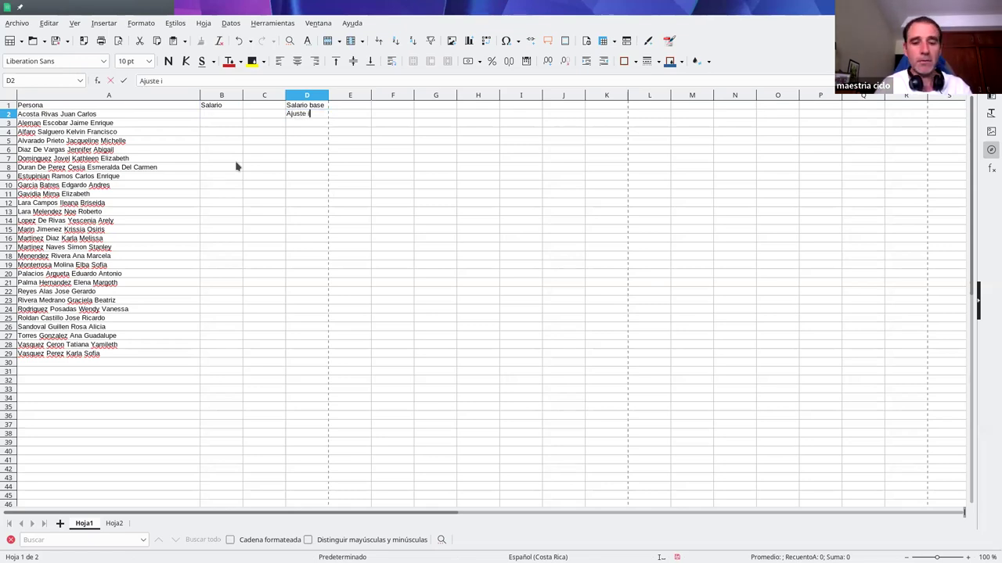
{"action": "key", "text": "BackSpace"}
{"action": "key", "text": "BackSpace"}
{"action": "key", "text": "BackSpace"}
{"action": "key", "text": "BackSpace"}
{"action": "type", "text": "ferior"}
{"action": "key", "text": "Return"}
{"action": "type", "text": "Ajuste superior"}
{"action": "key", "text": "Return"}
Enter 2000 in E1, 500 in E2 and 1000 in E3 as the amounts for the labels in column D.
{"action": "key", "text": "Up"}
{"action": "key", "text": "Up"}
{"action": "key", "text": "Up"}
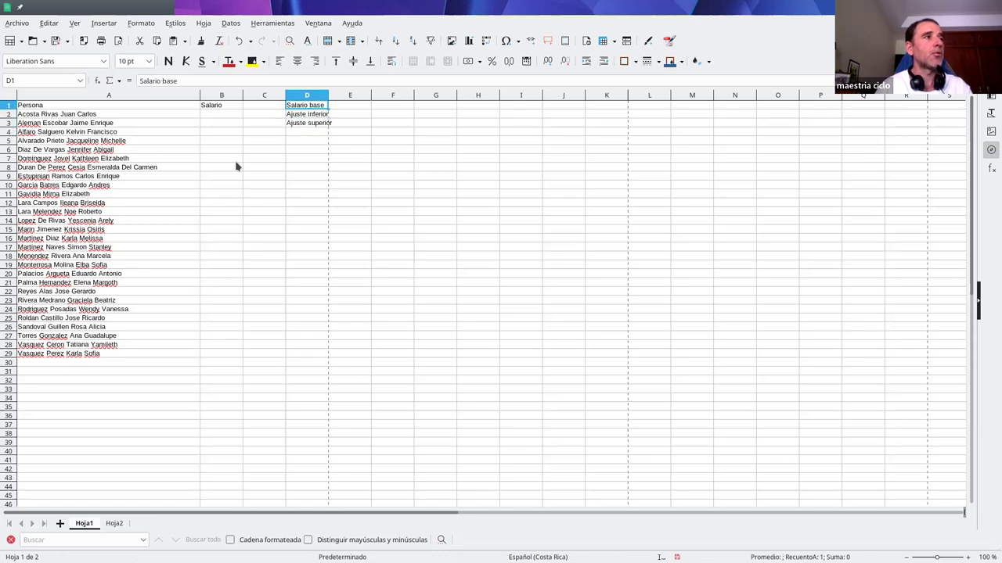
{"action": "key", "text": "Right"}
{"action": "type", "text": "2000"}
{"action": "key", "text": "Return"}
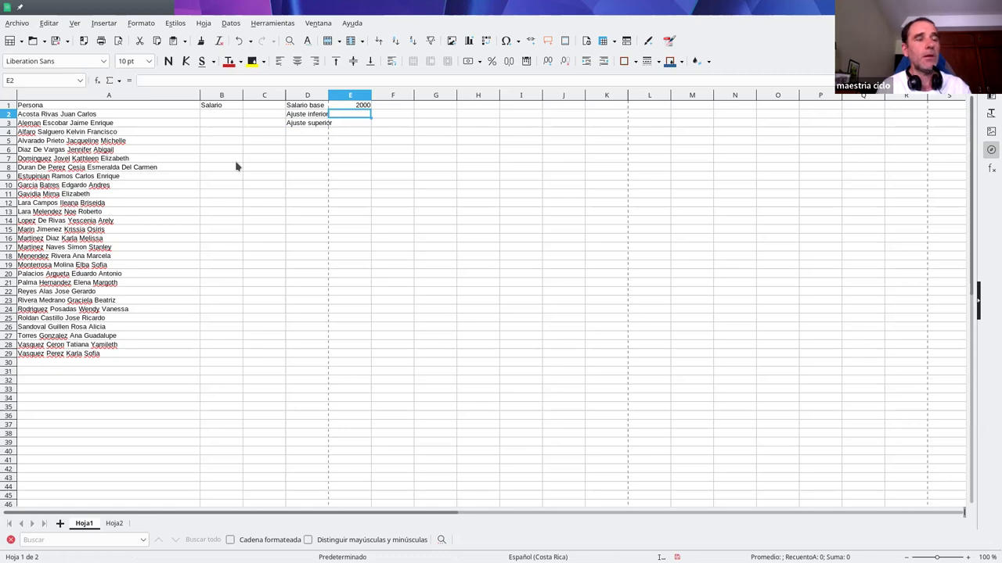
{"action": "type", "text": "500"}
{"action": "key", "text": "Return"}
{"action": "type", "text": "1000"}
{"action": "key", "text": "Return"}
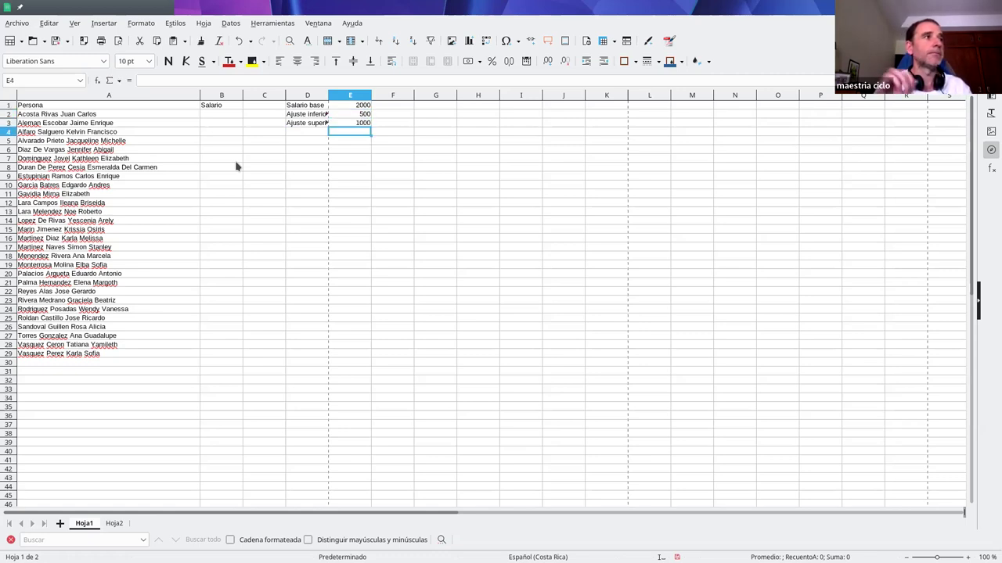
Fit column D's width to its labels and select the amounts in E1:E3.
{"action": "double_click", "coordinate": [328, 94]}
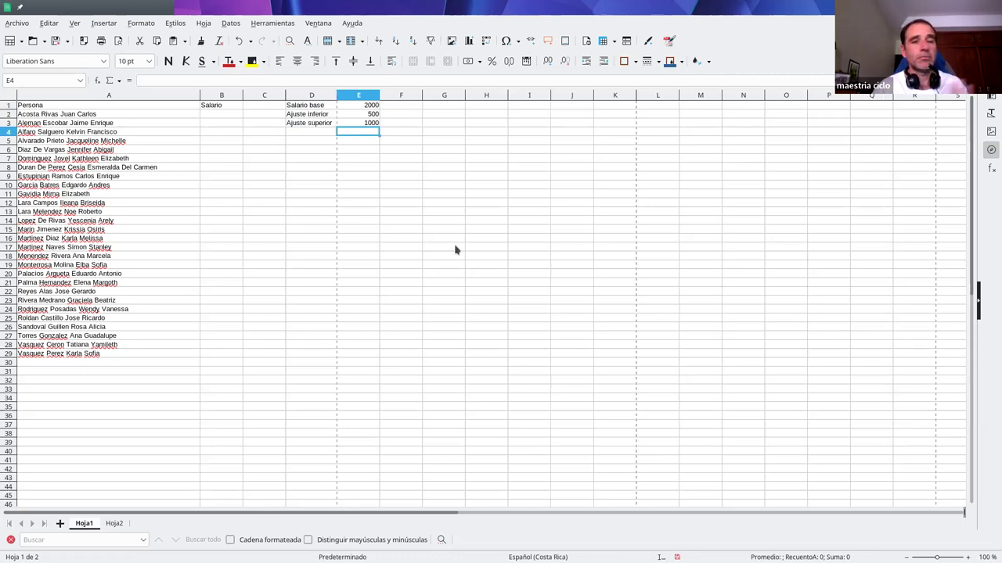
{"action": "left_click_drag", "start_coordinate": [363, 104], "coordinate": [357, 125]}
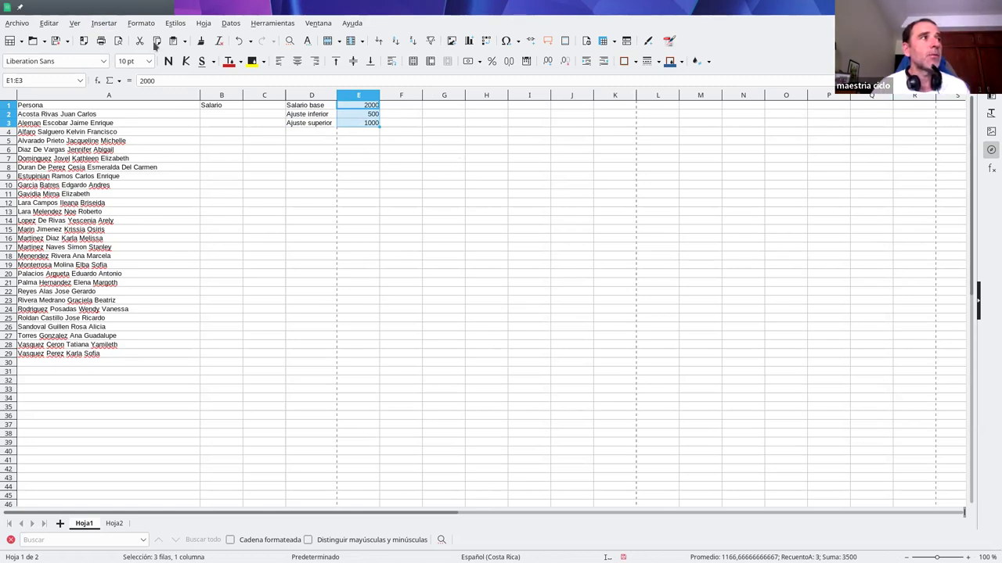
{"action": "right_click", "coordinate": [345, 105]}
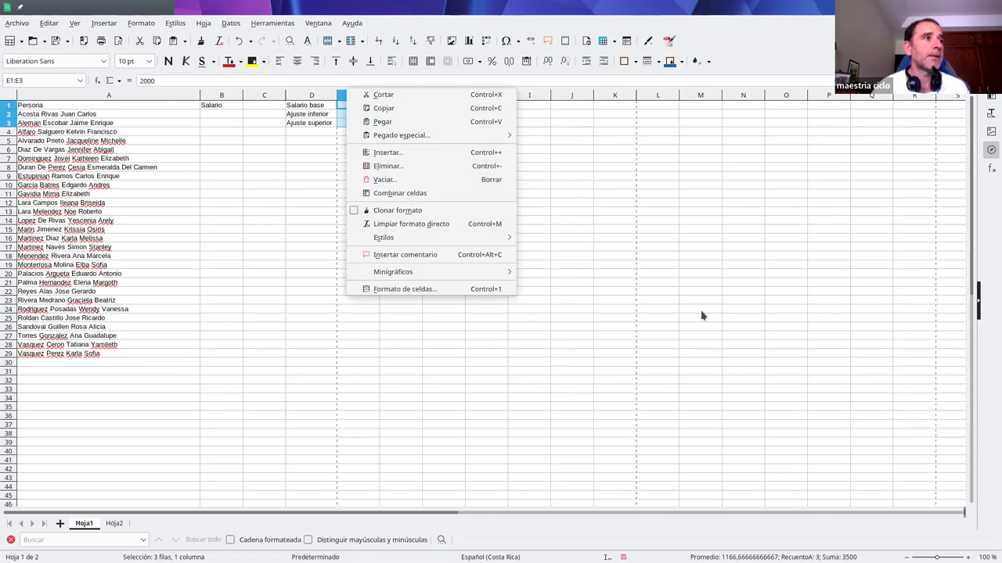
{"action": "left_click", "coordinate": [431, 289]}
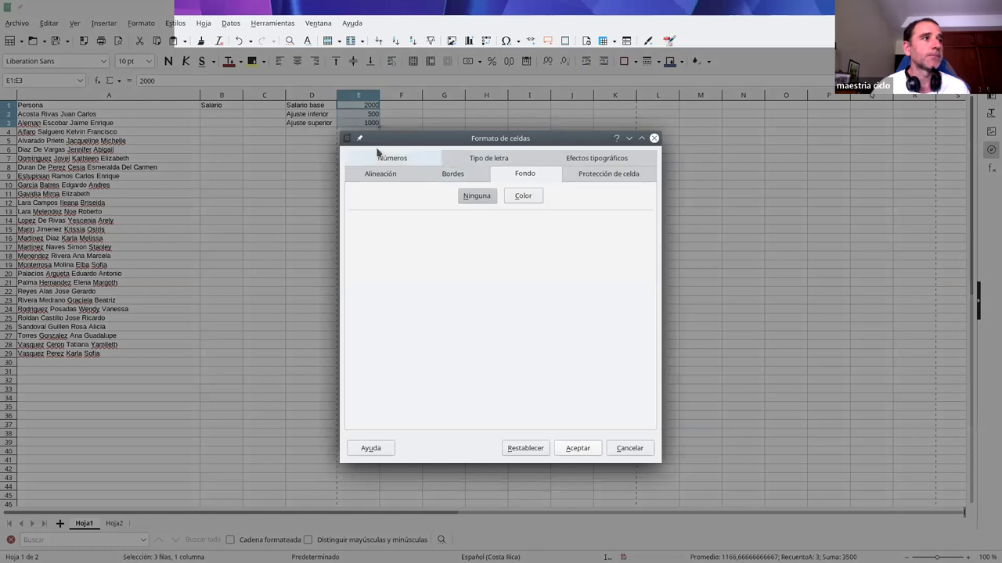
{"action": "left_click", "coordinate": [382, 157]}
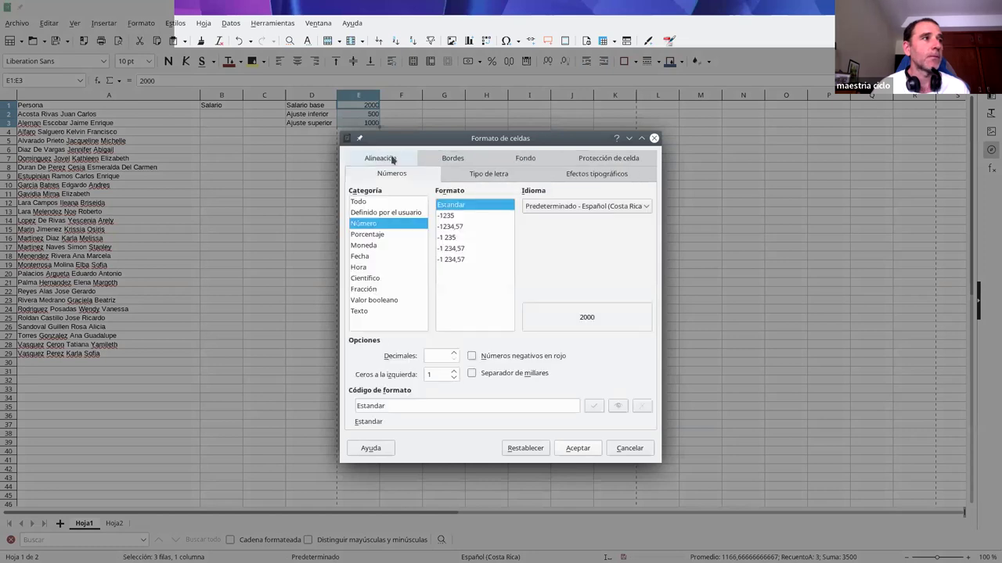
{"action": "left_click", "coordinate": [368, 246]}
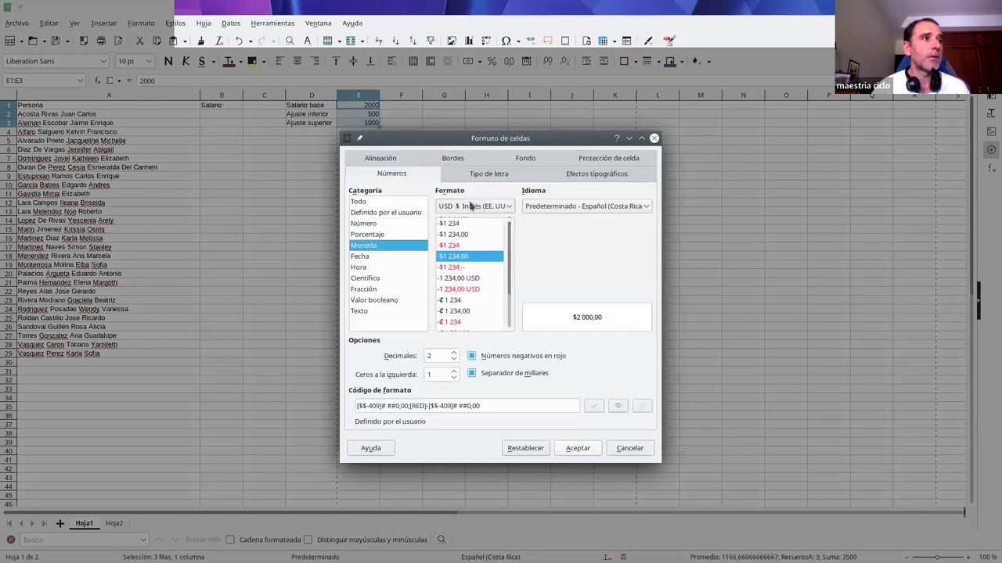
{"action": "left_click", "coordinate": [626, 450]}
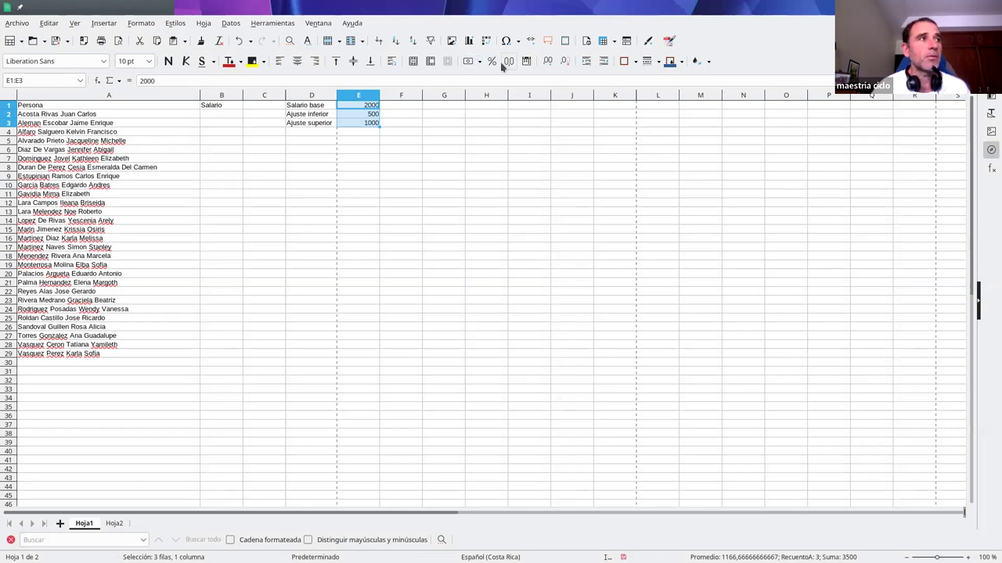
Apply the currency format to the selected amounts in E1:E3.
{"action": "left_click", "coordinate": [469, 63]}
{"action": "left_click", "coordinate": [399, 123]}
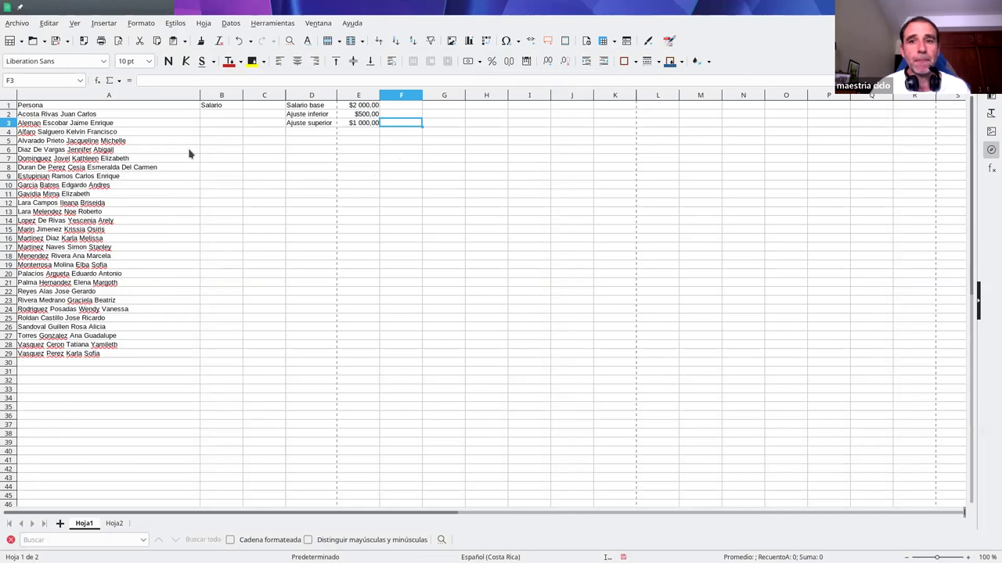
Enter the formula =E1 in B2 so the first person's salary refers to the base salary.
{"action": "left_click", "coordinate": [205, 116]}
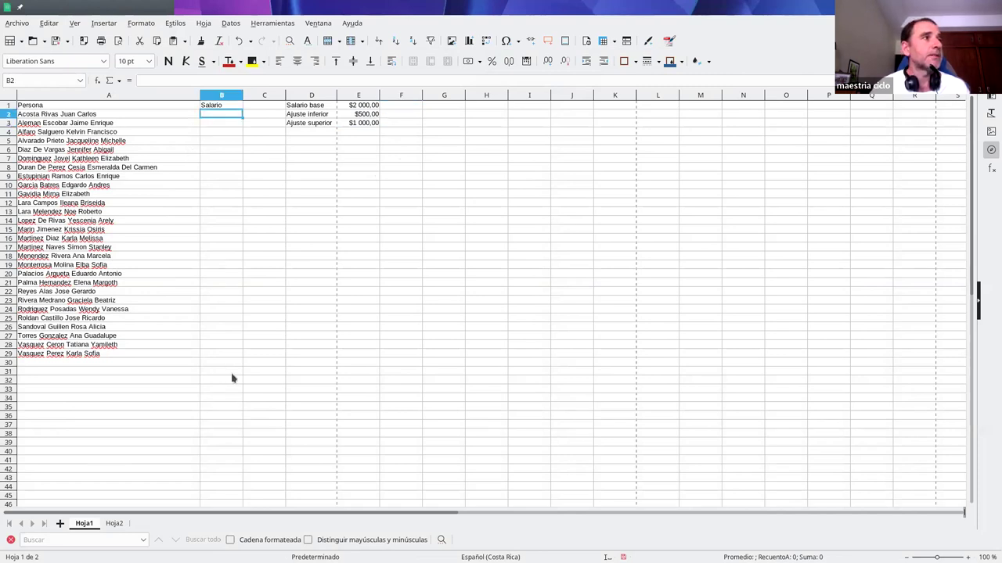
{"action": "left_click", "coordinate": [365, 107]}
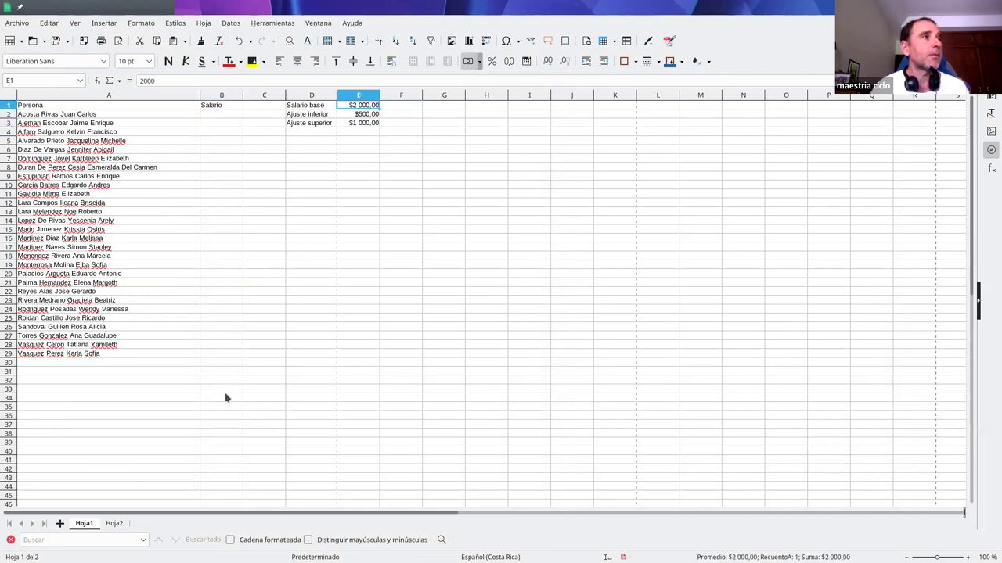
{"action": "left_click", "coordinate": [221, 108]}
{"action": "left_click", "coordinate": [220, 117]}
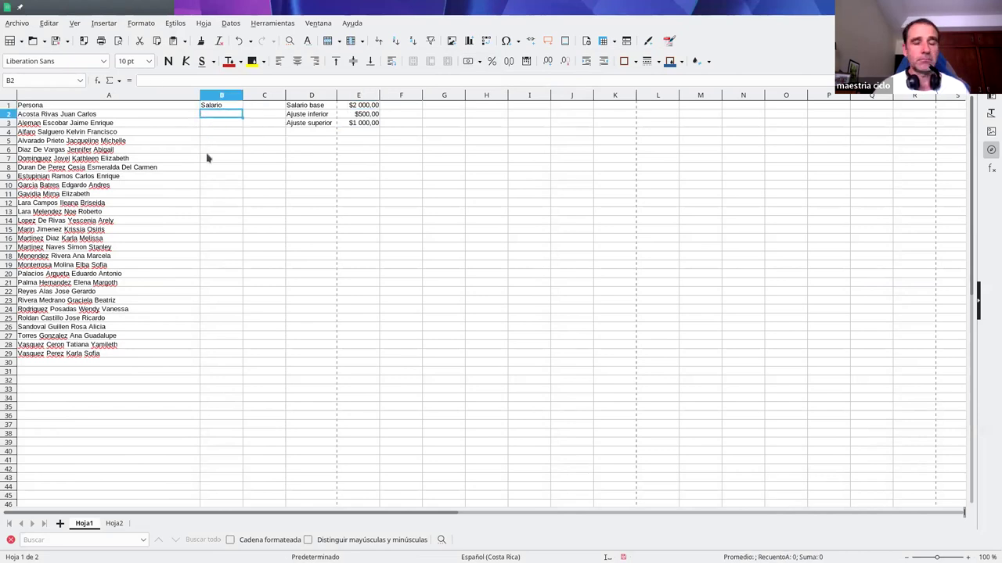
{"action": "type", "text": "="}
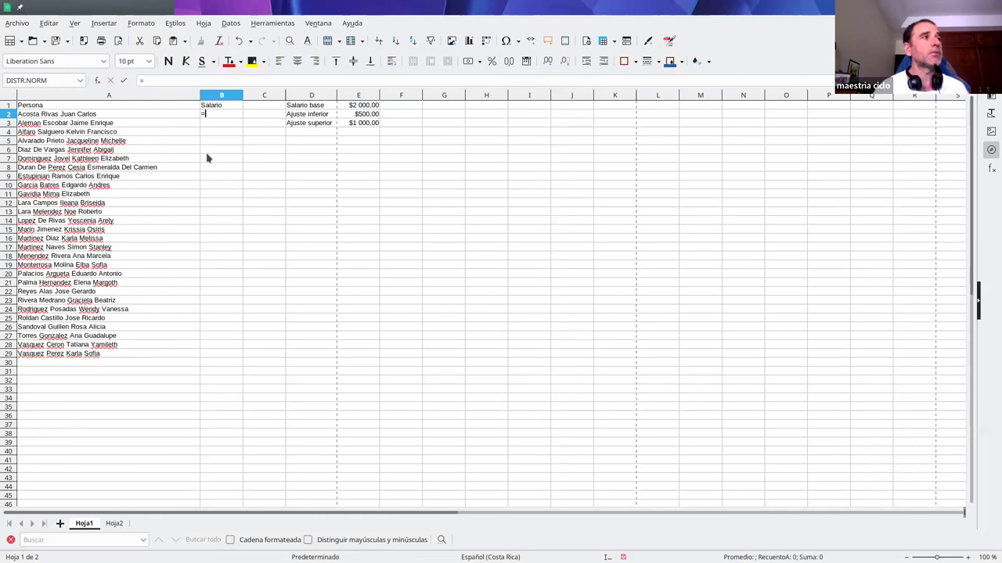
{"action": "left_click", "coordinate": [360, 107]}
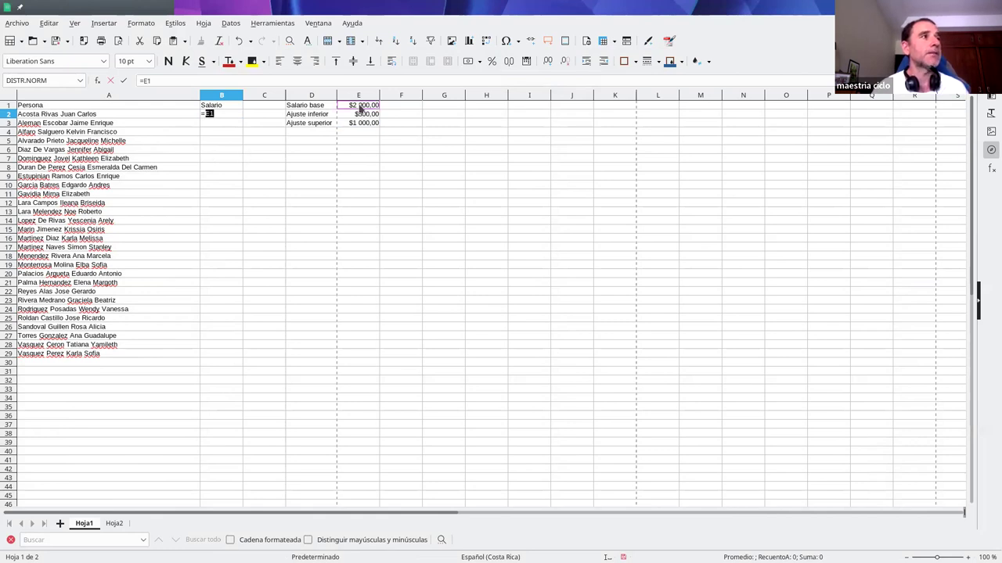
{"action": "key", "text": "Return"}
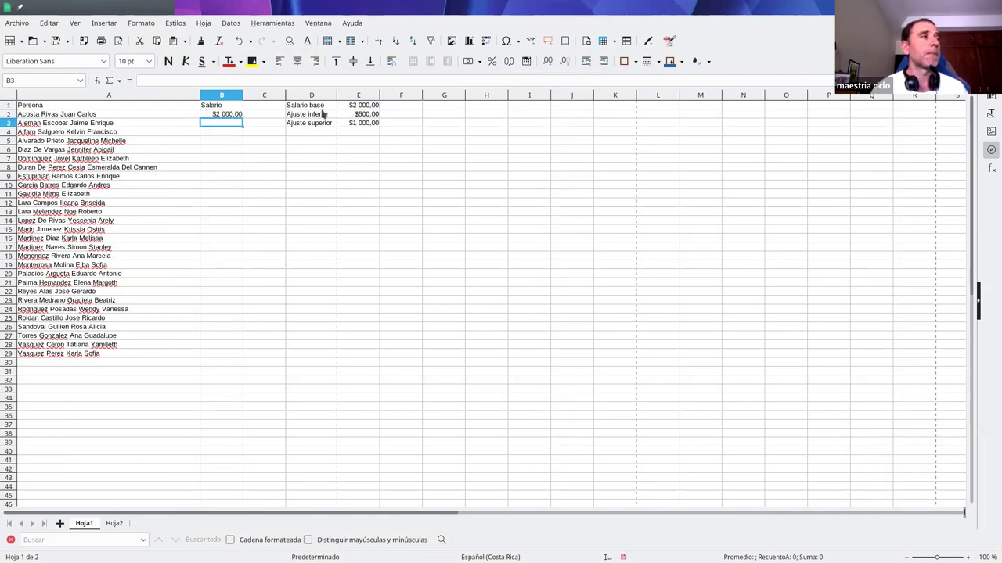
Fill the formula in B2 down through B29 for every listed person.
{"action": "left_click", "coordinate": [228, 114]}
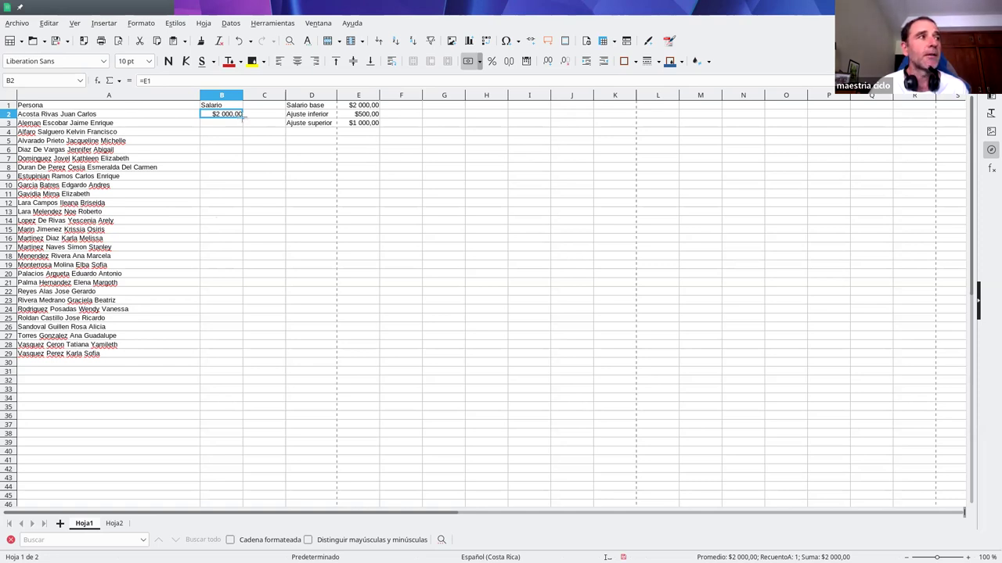
{"action": "left_click_drag", "start_coordinate": [245, 117], "coordinate": [236, 356]}
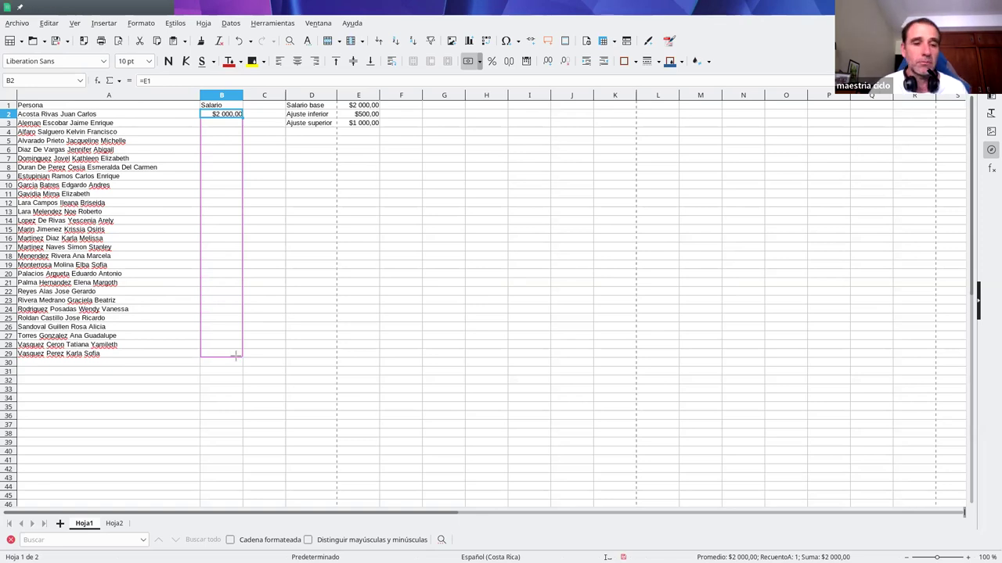
{"action": "left_click_drag", "start_coordinate": [235, 356], "coordinate": [235, 356]}
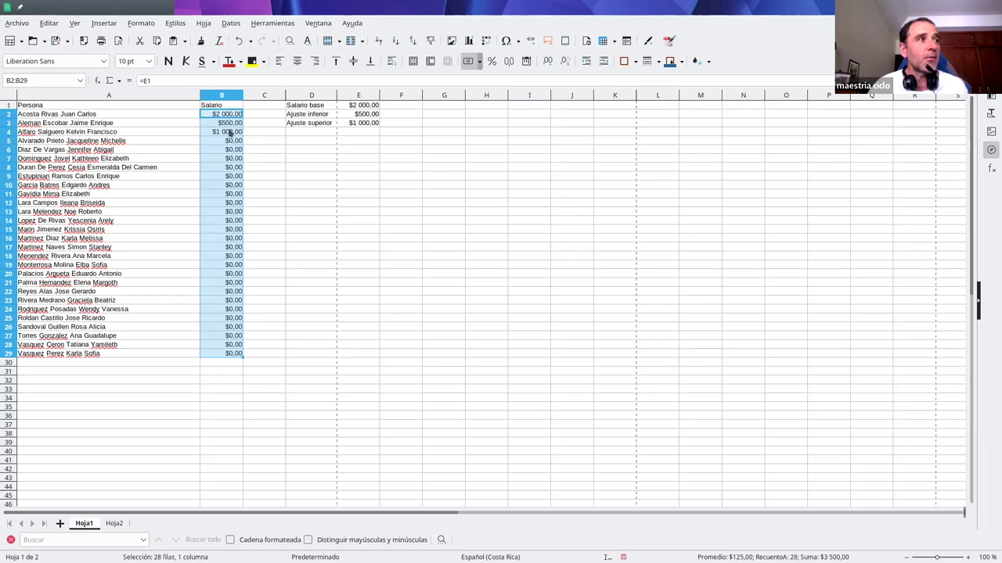
Inspect the cell references in the filled formulas of B3, B8, B18 and B27, and compare them with B2.
{"action": "left_click", "coordinate": [225, 124]}
{"action": "left_click", "coordinate": [226, 168]}
{"action": "left_click", "coordinate": [217, 255]}
{"action": "left_click", "coordinate": [237, 336]}
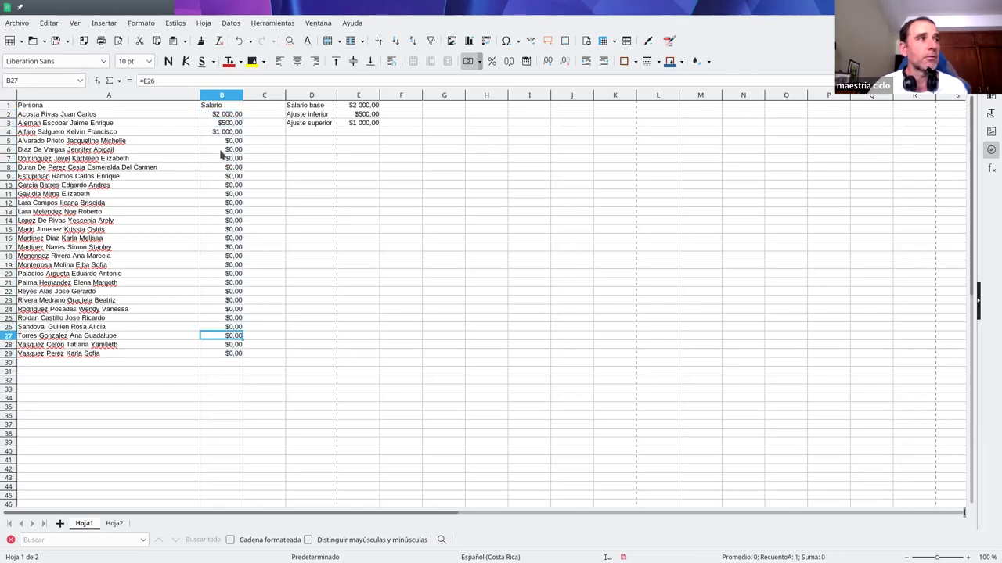
{"action": "left_click", "coordinate": [233, 114]}
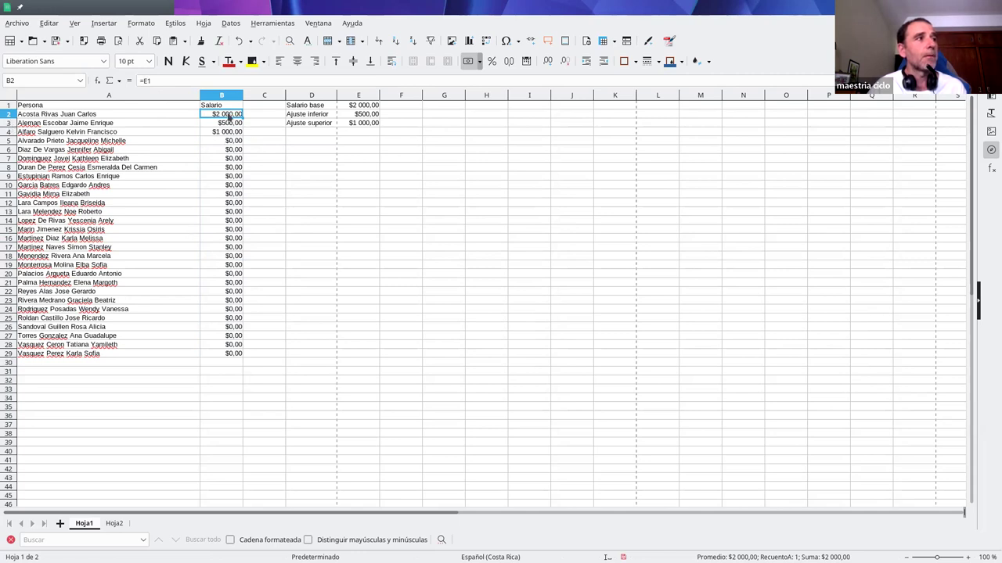
Compare the references in the salary formulas of B2:B5 with the cells they point to in column E.
{"action": "key", "text": "Down"}
{"action": "key", "text": "Down"}
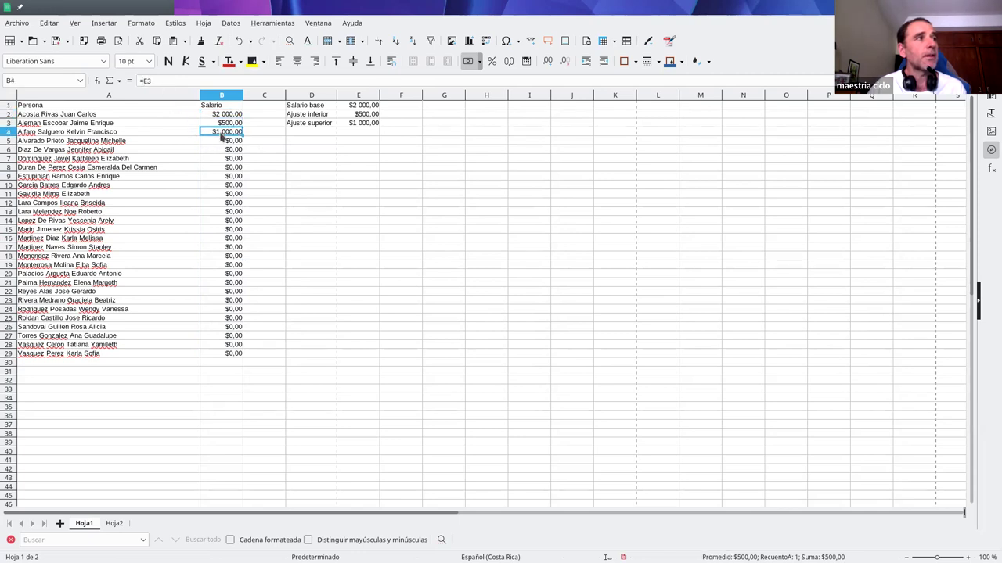
{"action": "key", "text": "Down"}
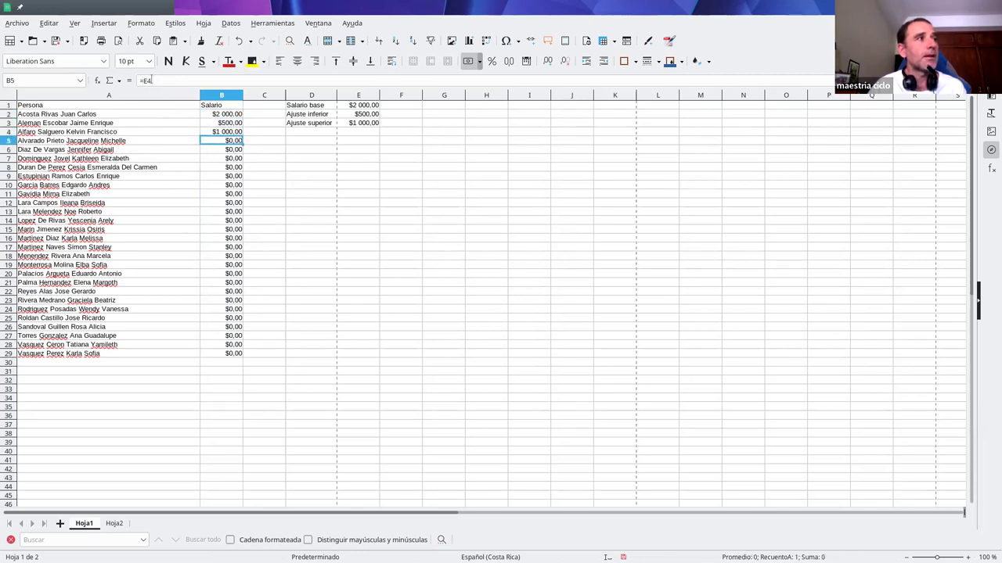
{"action": "left_click_drag", "start_coordinate": [146, 81], "coordinate": [151, 81]}
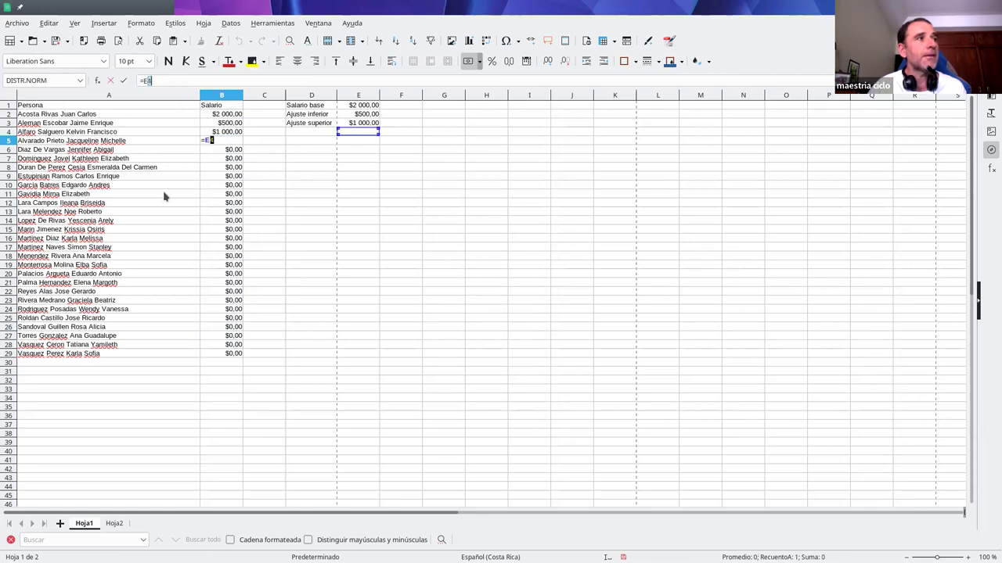
{"action": "key", "text": "Escape"}
{"action": "left_click", "coordinate": [232, 116]}
{"action": "left_click", "coordinate": [366, 107]}
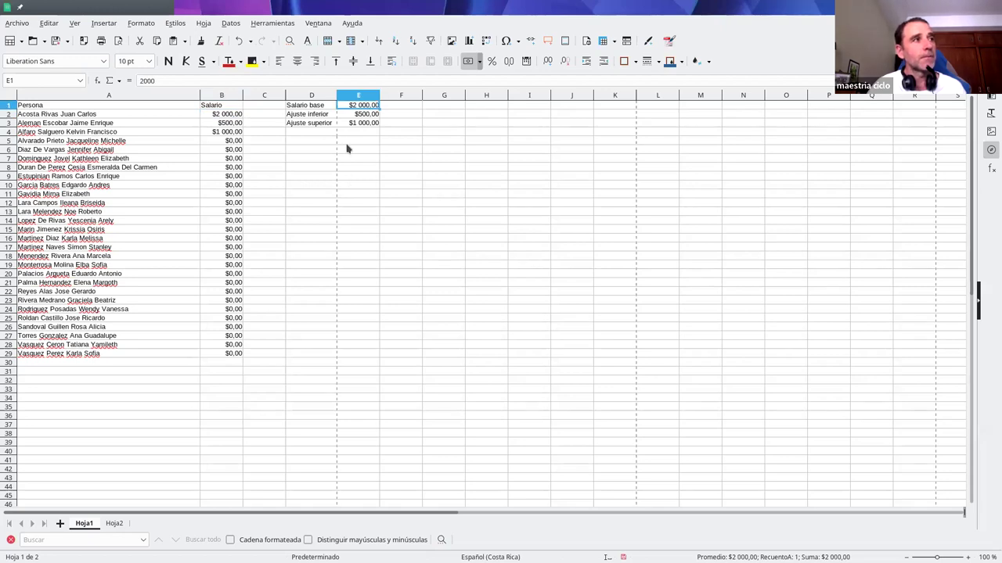
{"action": "left_click", "coordinate": [234, 126]}
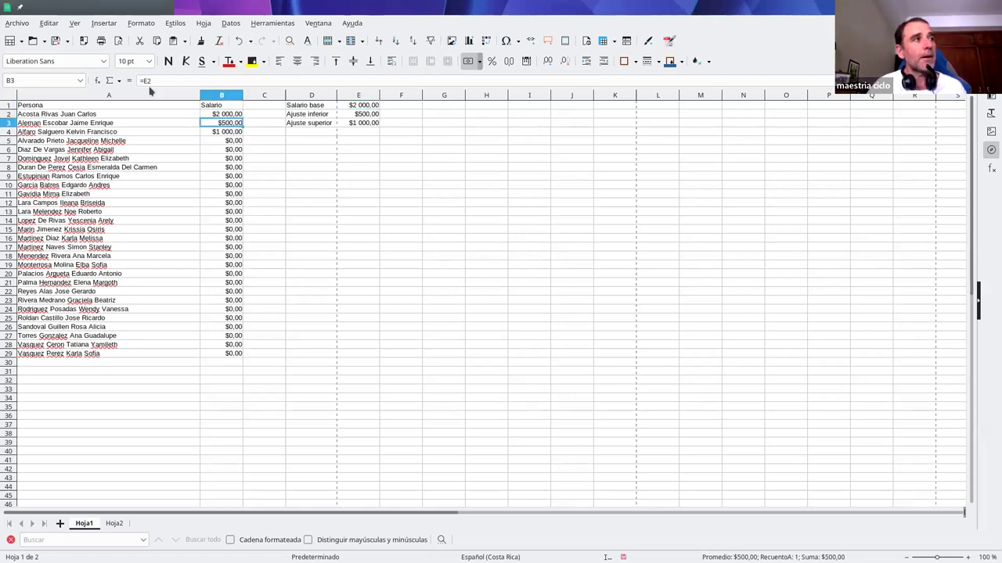
{"action": "left_click", "coordinate": [365, 114]}
{"action": "left_click", "coordinate": [233, 132]}
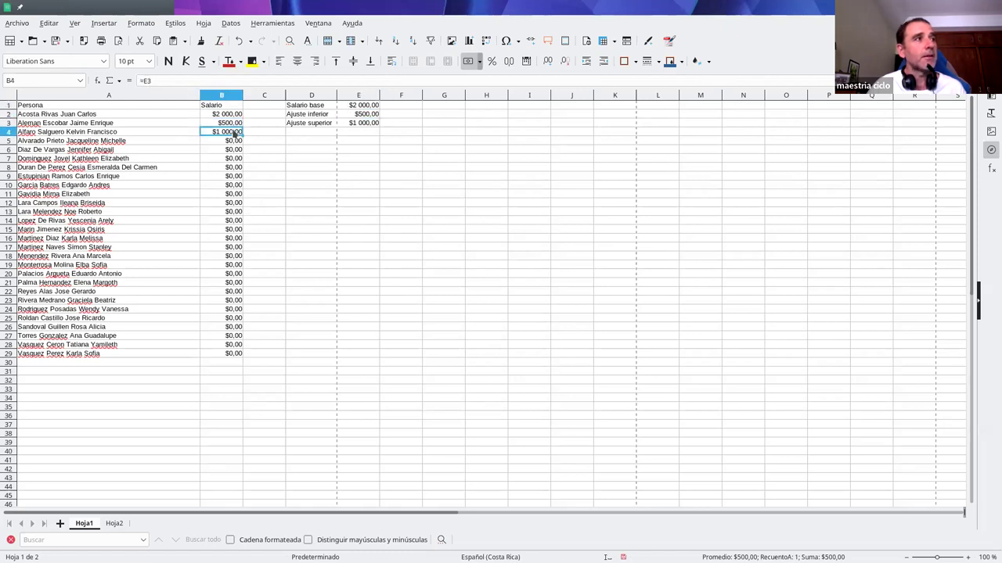
{"action": "left_click", "coordinate": [364, 124]}
{"action": "left_click_drag", "start_coordinate": [352, 133], "coordinate": [358, 352]}
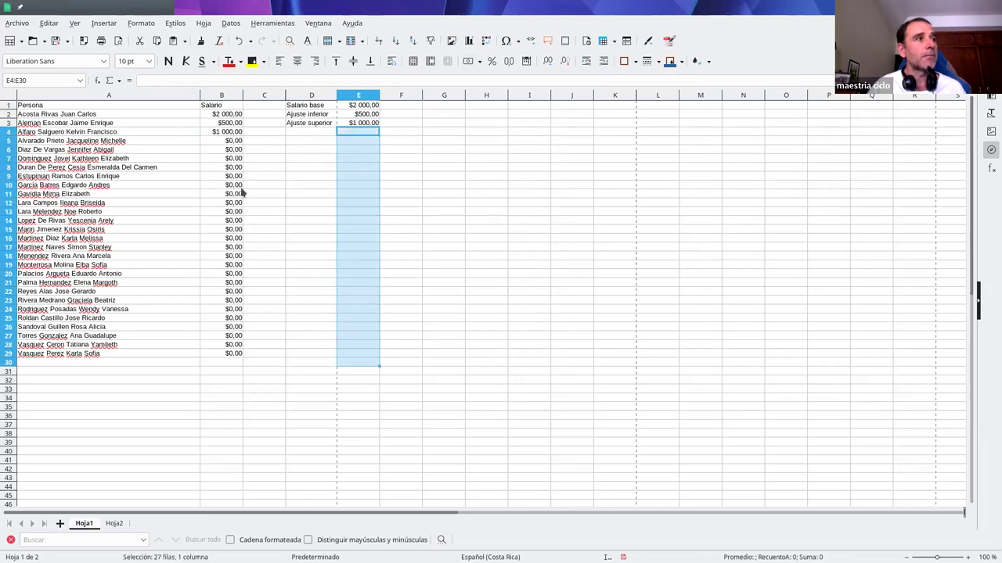
{"action": "left_click", "coordinate": [235, 143]}
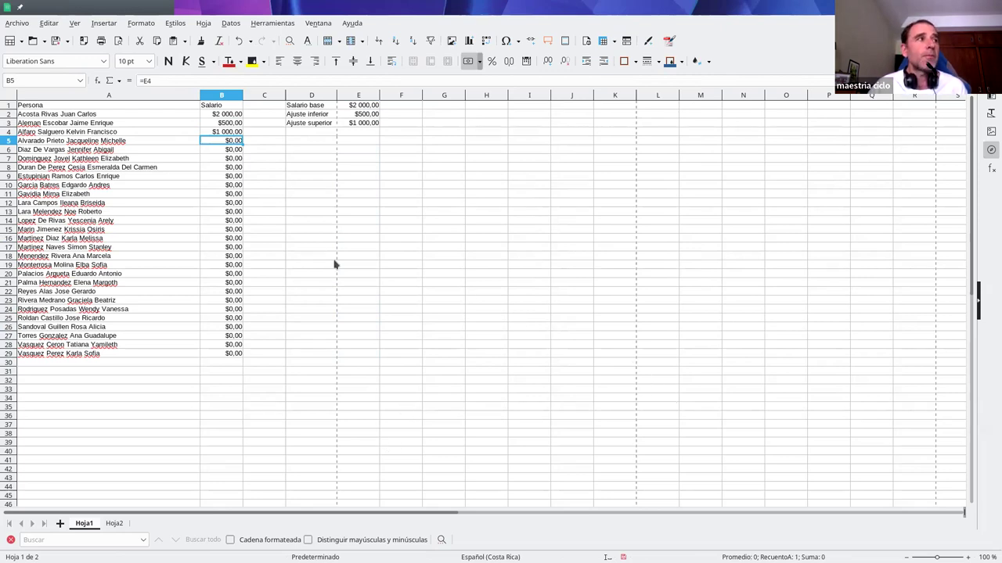
Change the formula in B2 to =E$1 so the row of the base salary reference is fixed.
{"action": "left_click", "coordinate": [228, 115]}
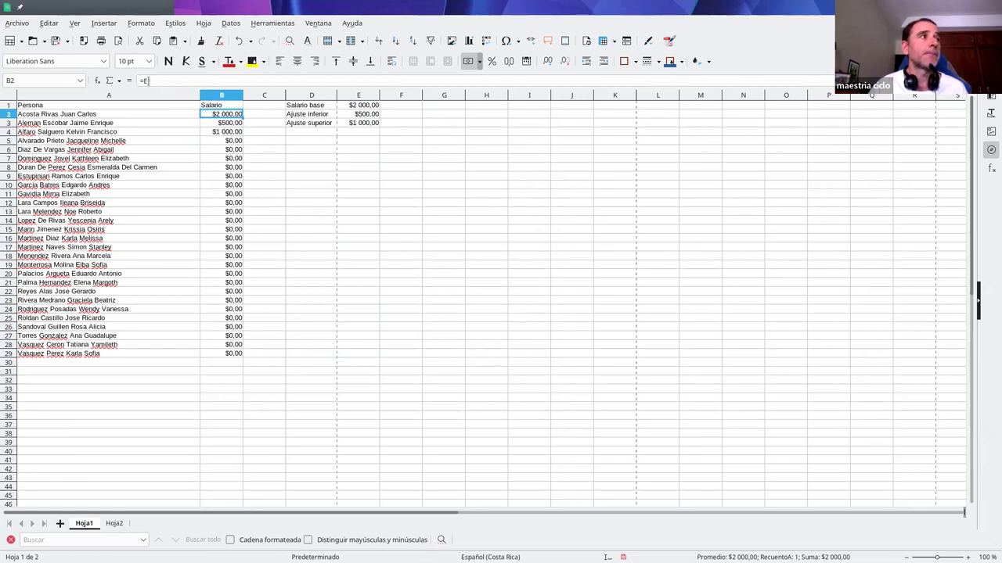
{"action": "left_click", "coordinate": [145, 80]}
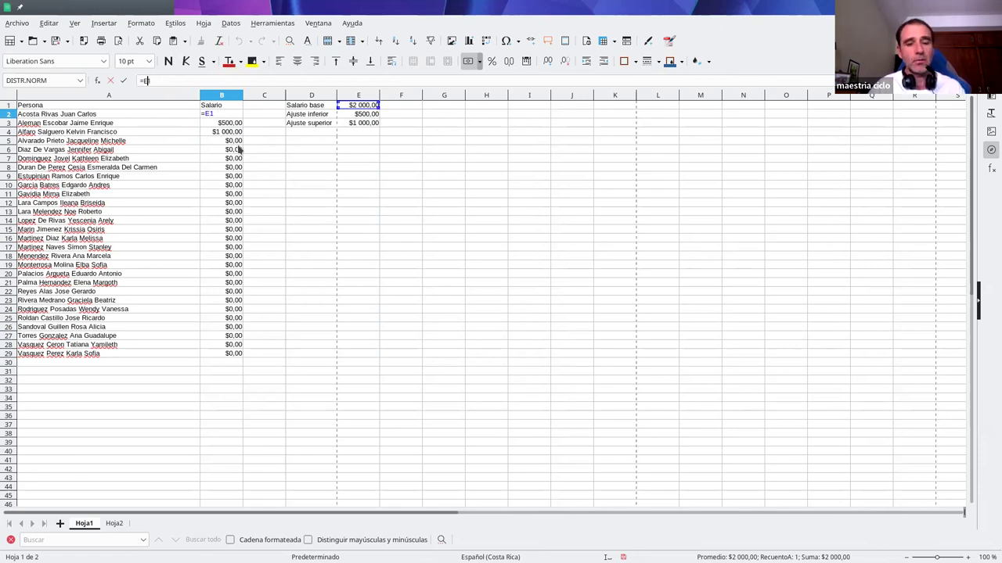
{"action": "type", "text": "$"}
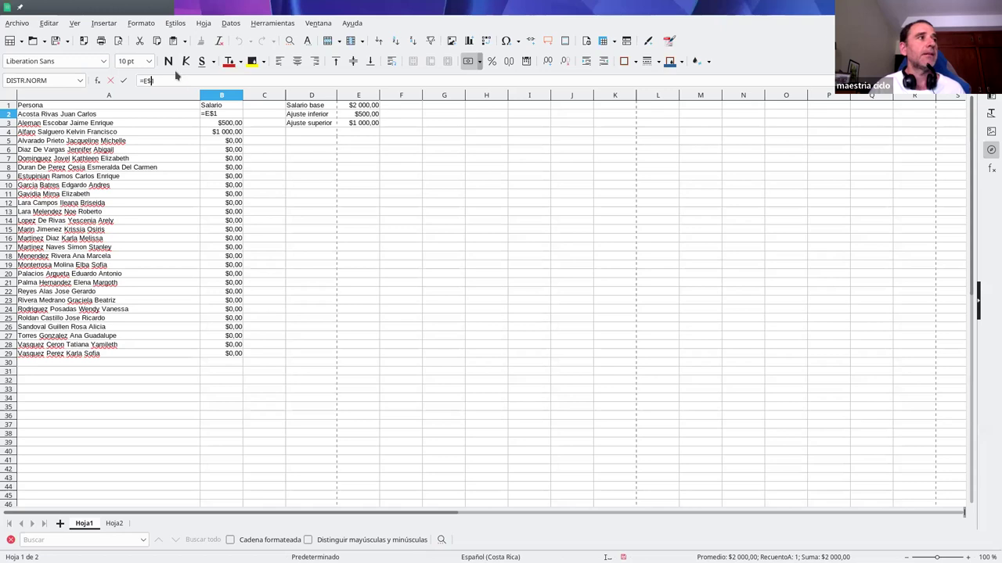
{"action": "key", "text": "Right"}
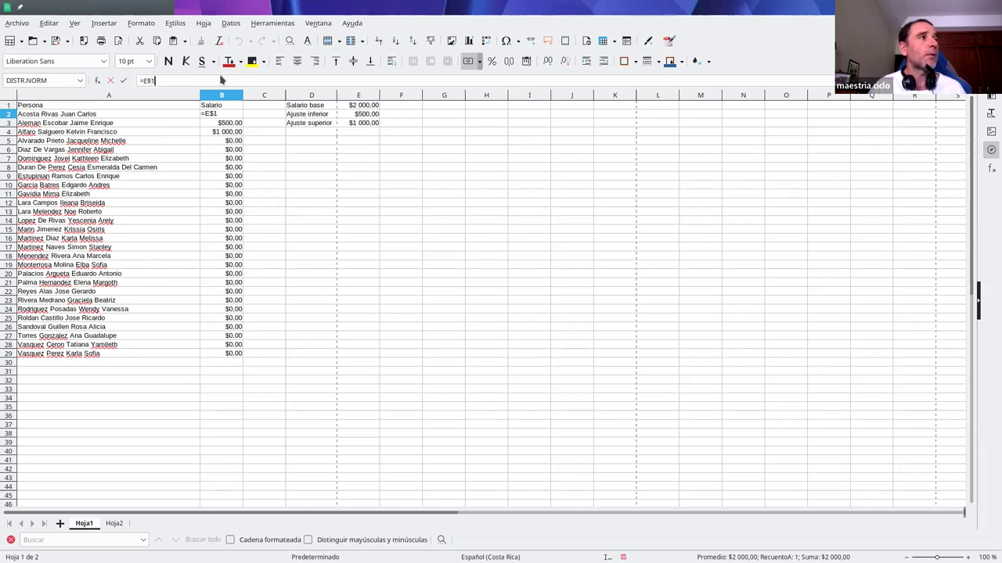
{"action": "key", "text": "Return"}
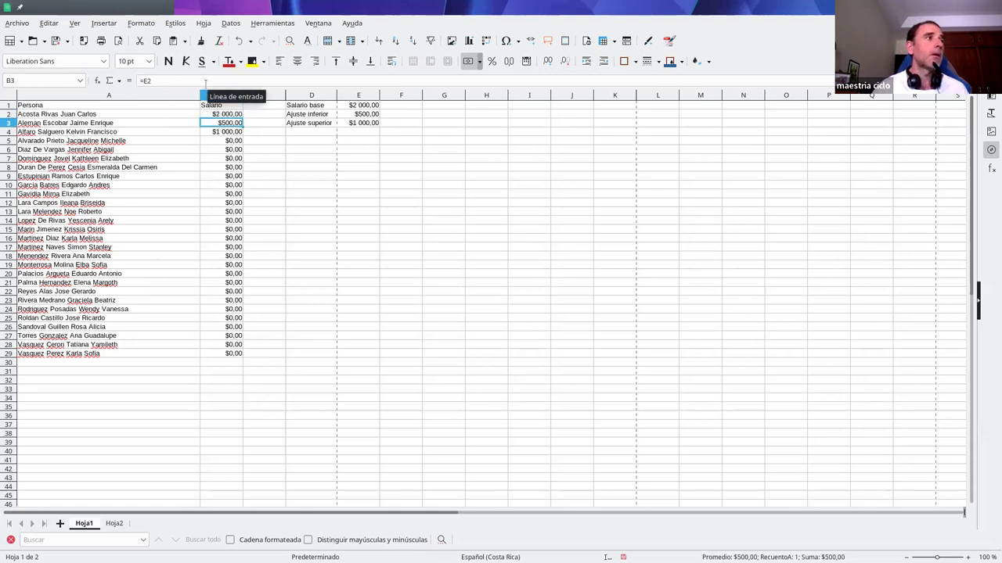
Fill the formula in B2 down through B29 and check the reference in B3.
{"action": "left_click", "coordinate": [222, 114]}
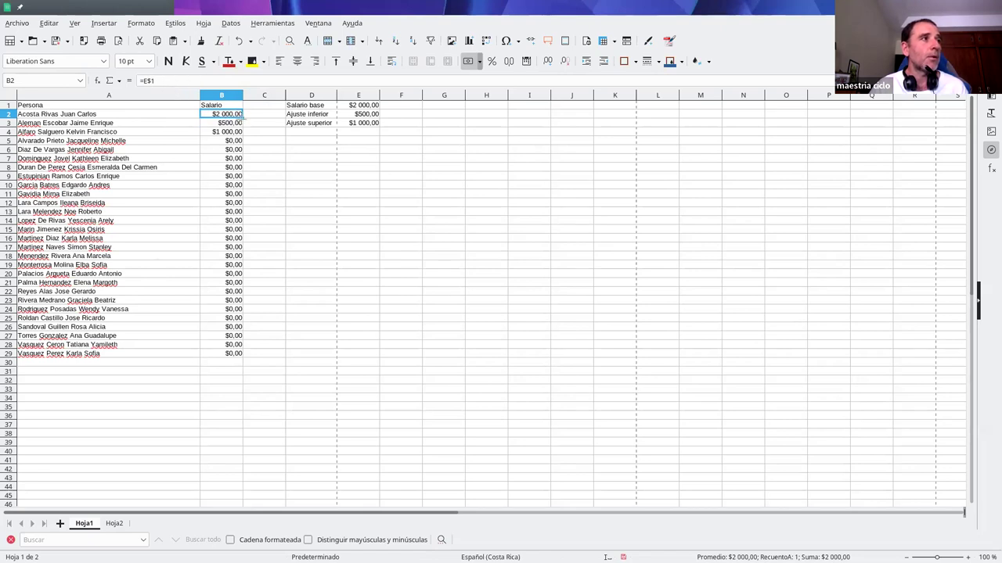
{"action": "left_click_drag", "start_coordinate": [244, 116], "coordinate": [237, 358]}
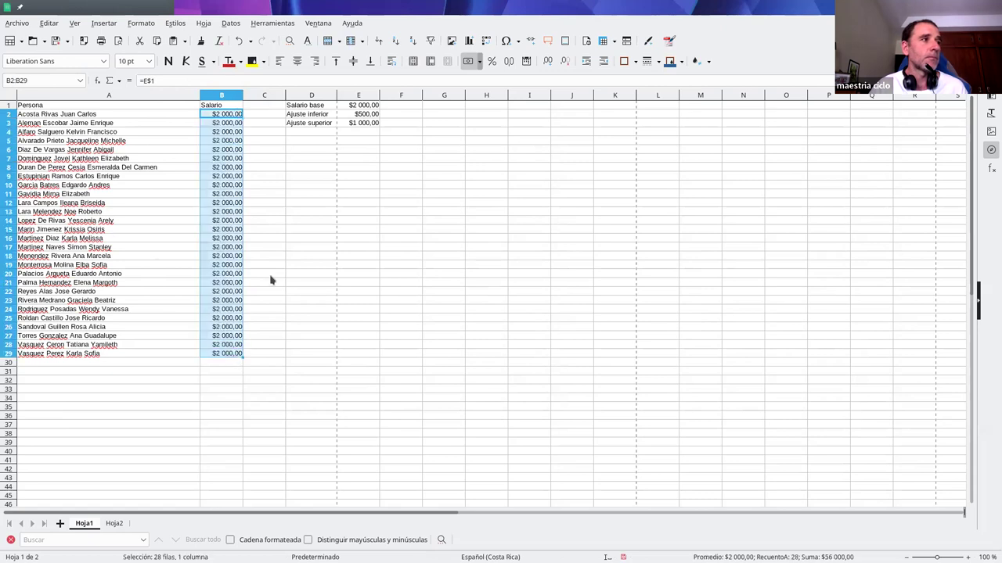
{"action": "left_click", "coordinate": [233, 156]}
{"action": "left_click", "coordinate": [224, 123]}
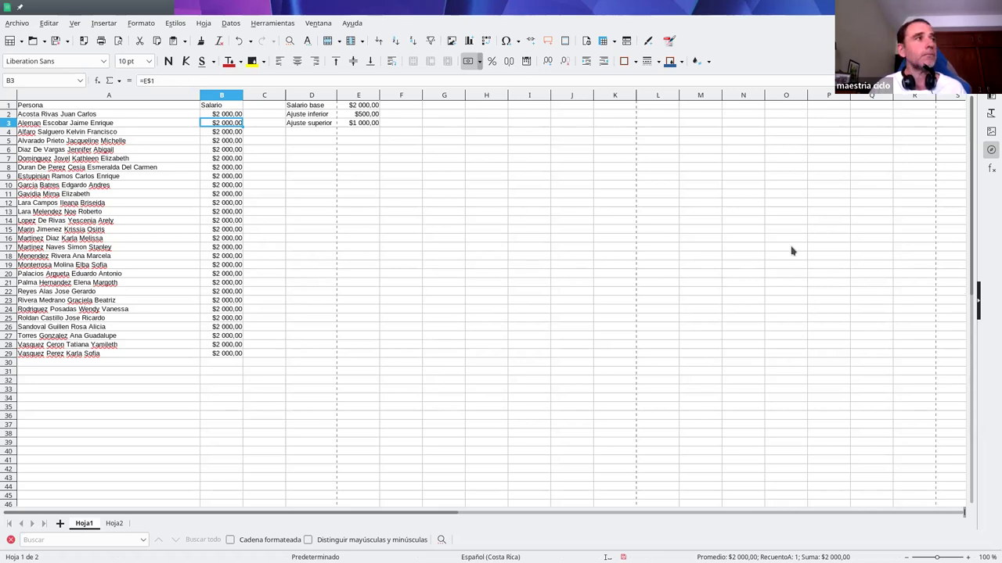
Insert a new column before column D, which holds the base salary and adjustment labels.
{"action": "left_click", "coordinate": [299, 95]}
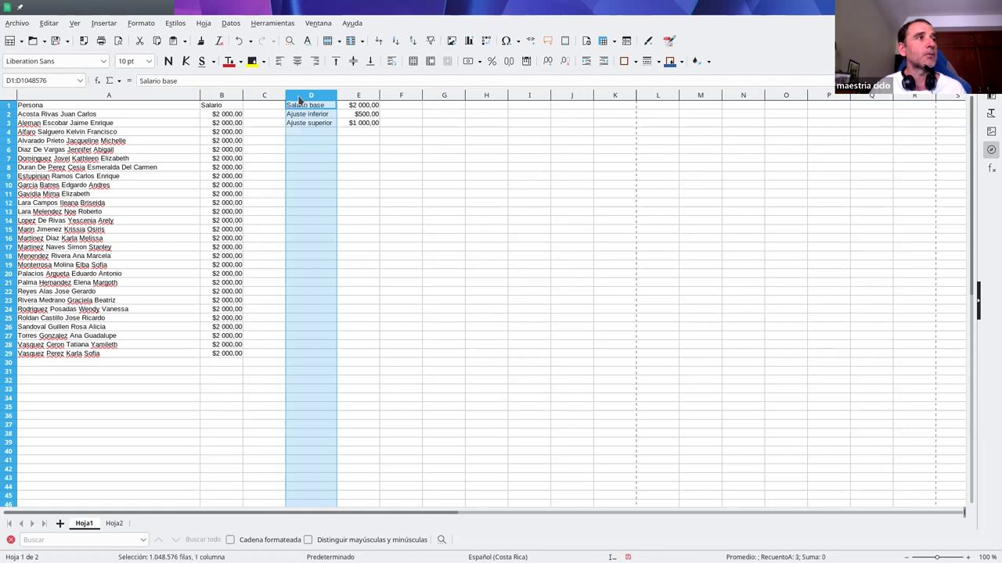
{"action": "right_click", "coordinate": [300, 95]}
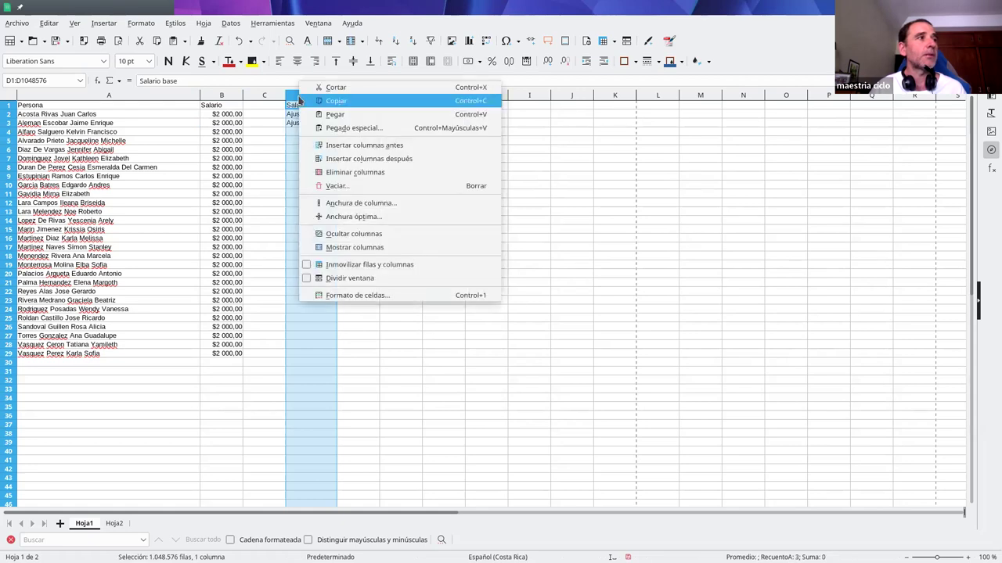
{"action": "left_click", "coordinate": [333, 147]}
Enter the heading "Salario ajustado" in C1 and widen column C to fit it.
{"action": "key", "text": "Left"}
{"action": "type", "text": "Salario ajustado"}
{"action": "key", "text": "Return"}
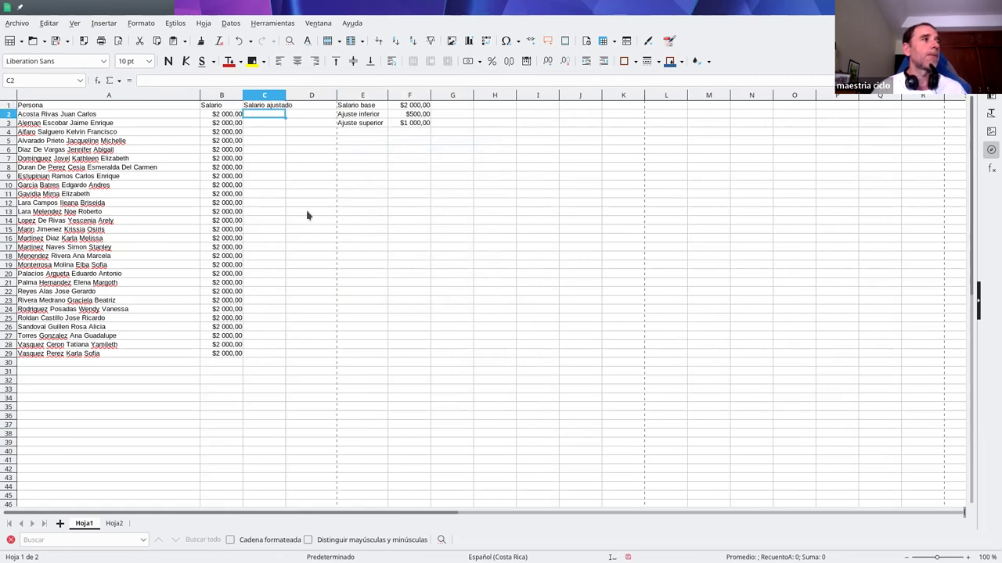
{"action": "left_click_drag", "start_coordinate": [285, 94], "coordinate": [298, 94]}
Check the base salary reference in B2 and the Ajuste superior amount in F3.
{"action": "left_click", "coordinate": [229, 114]}
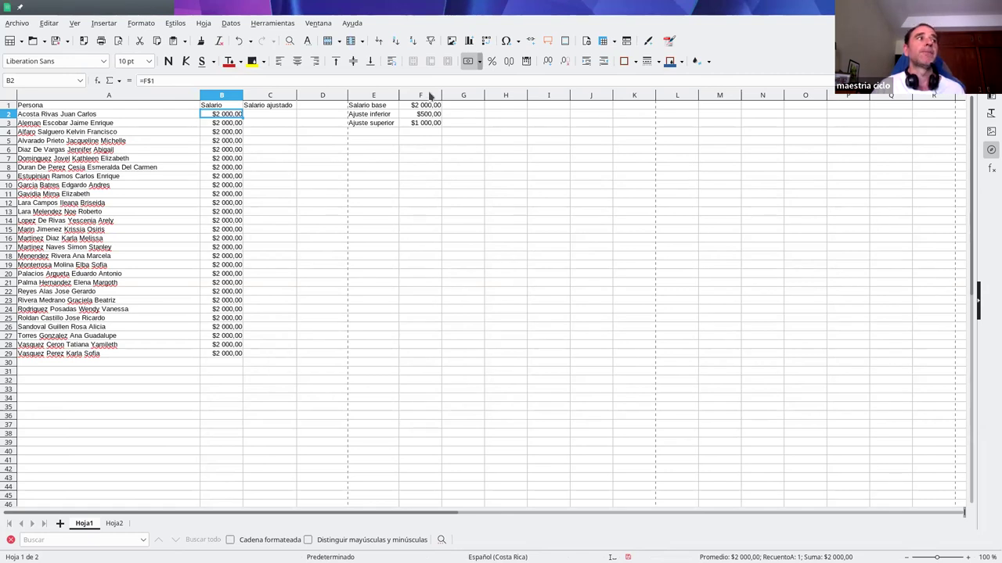
{"action": "left_click", "coordinate": [263, 124]}
{"action": "left_click", "coordinate": [266, 107]}
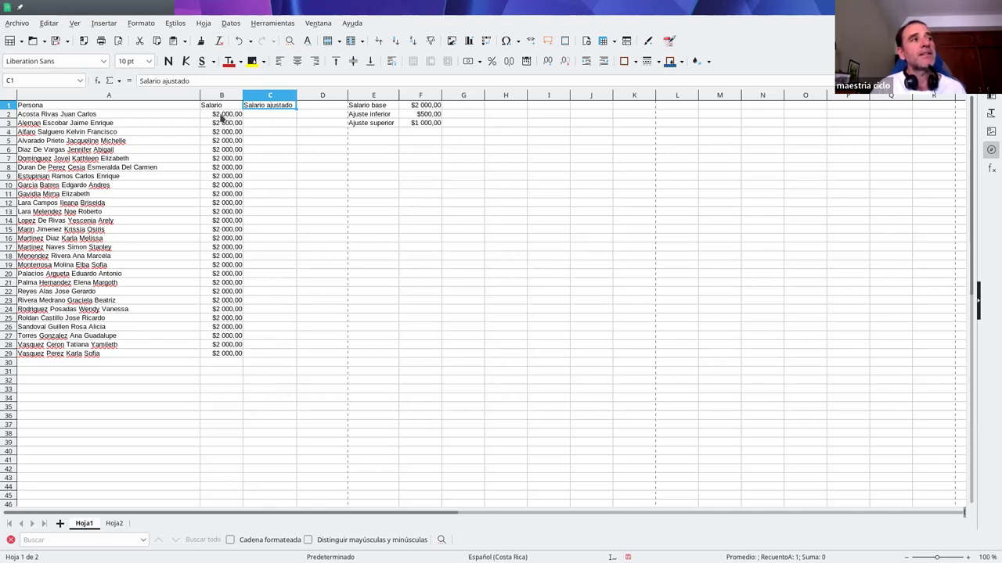
{"action": "left_click", "coordinate": [423, 123]}
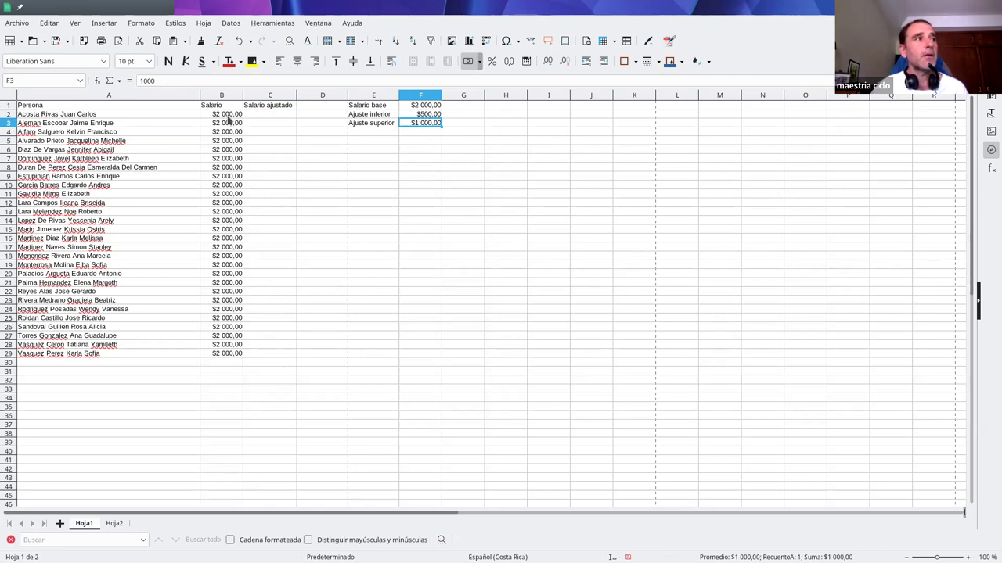
Enter the formula =B2+ALEATORIO.ENTRE(F2;F3) in C2 to add a random adjustment to the salary.
{"action": "left_click", "coordinate": [281, 116]}
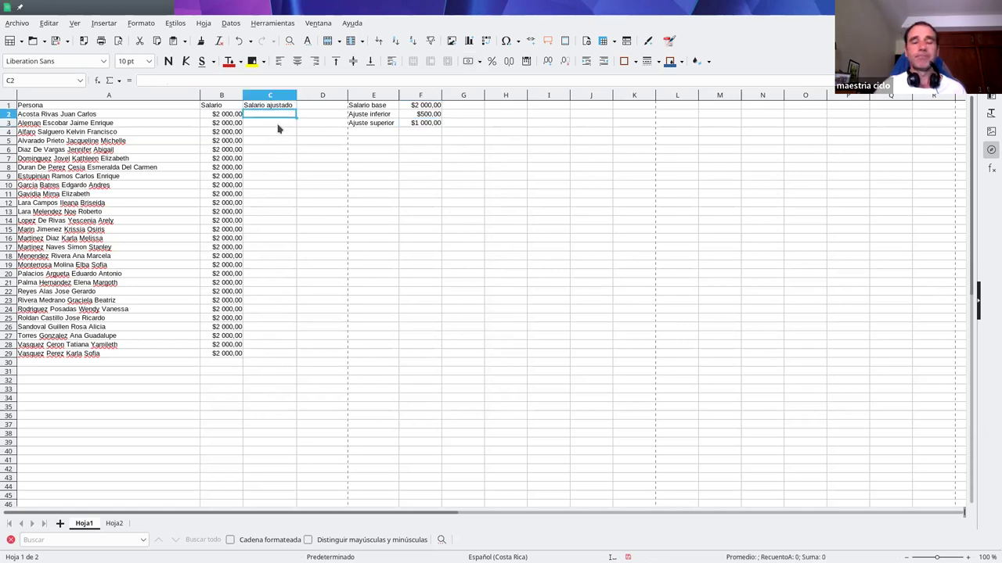
{"action": "type", "text": "="}
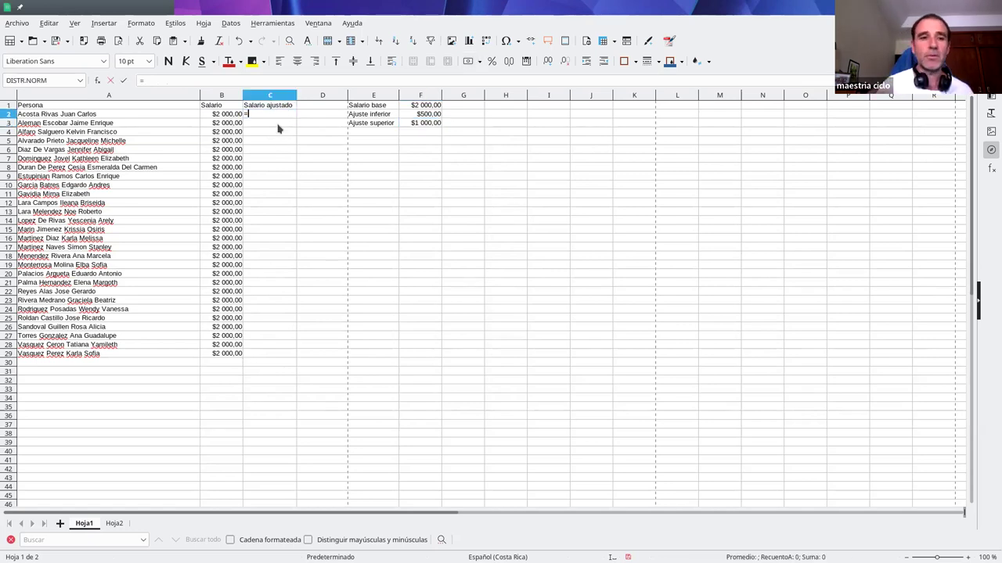
{"action": "left_click", "coordinate": [237, 116]}
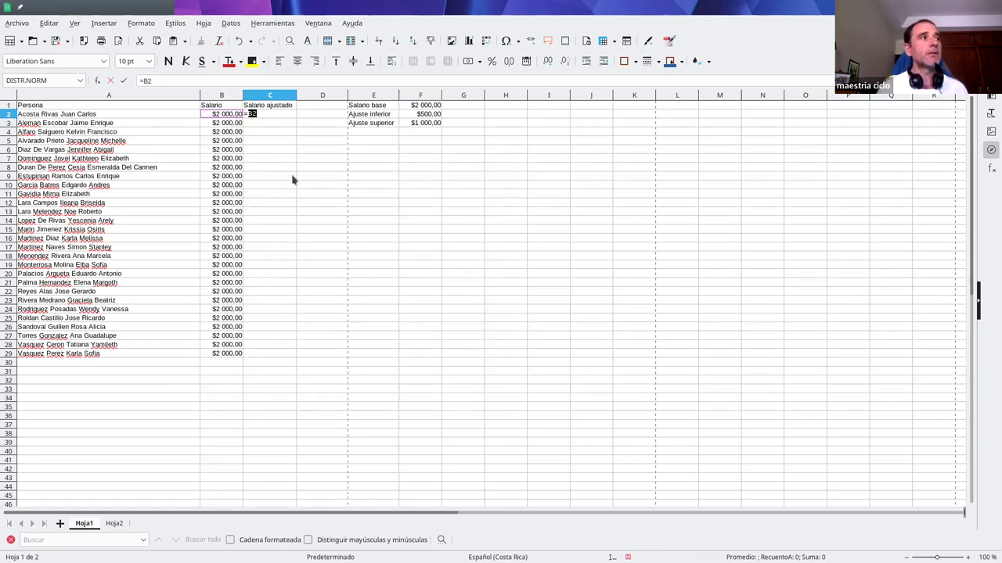
{"action": "left_click", "coordinate": [266, 115]}
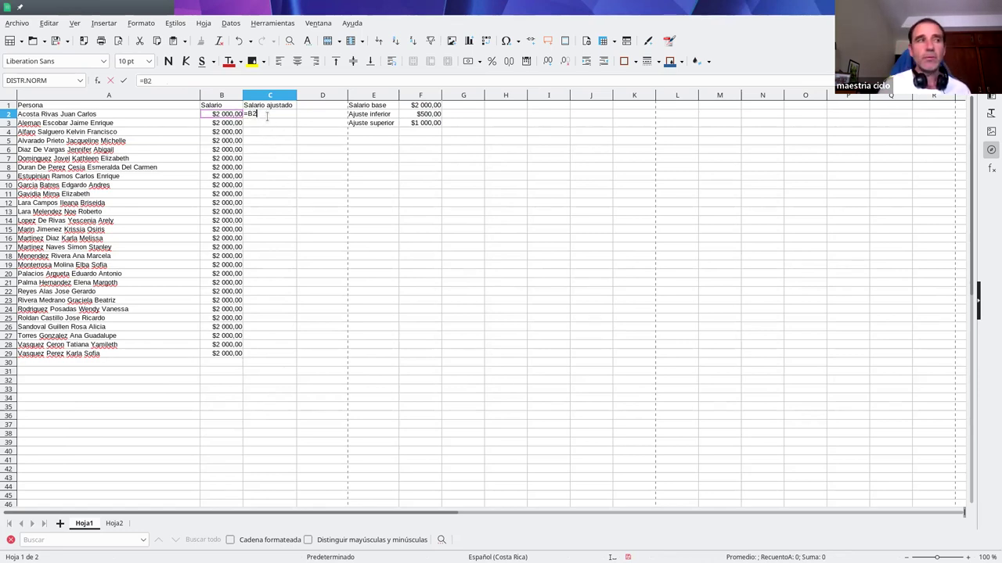
{"action": "type", "text": "+alea"}
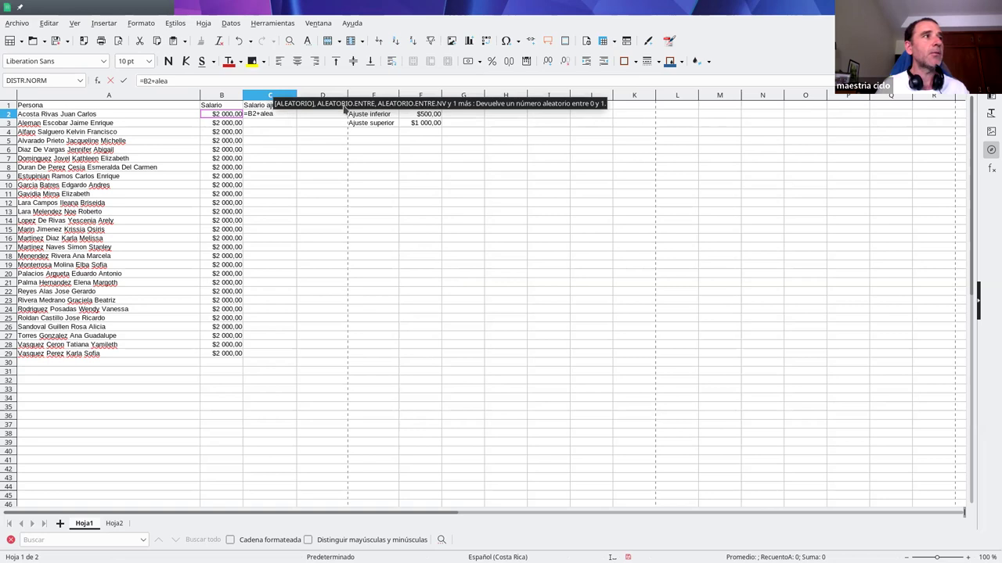
{"action": "type", "text": "torio"}
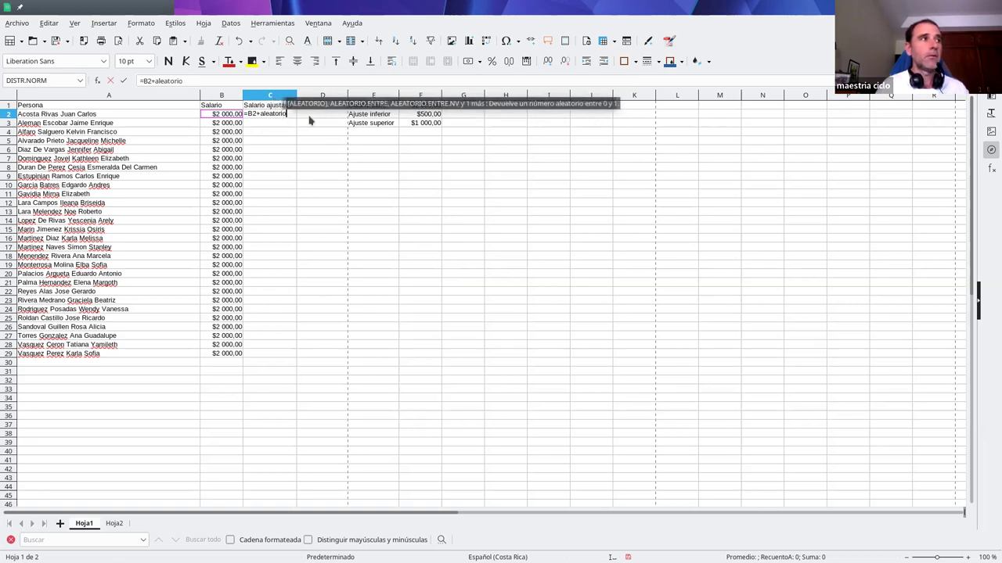
{"action": "type", "text": "("}
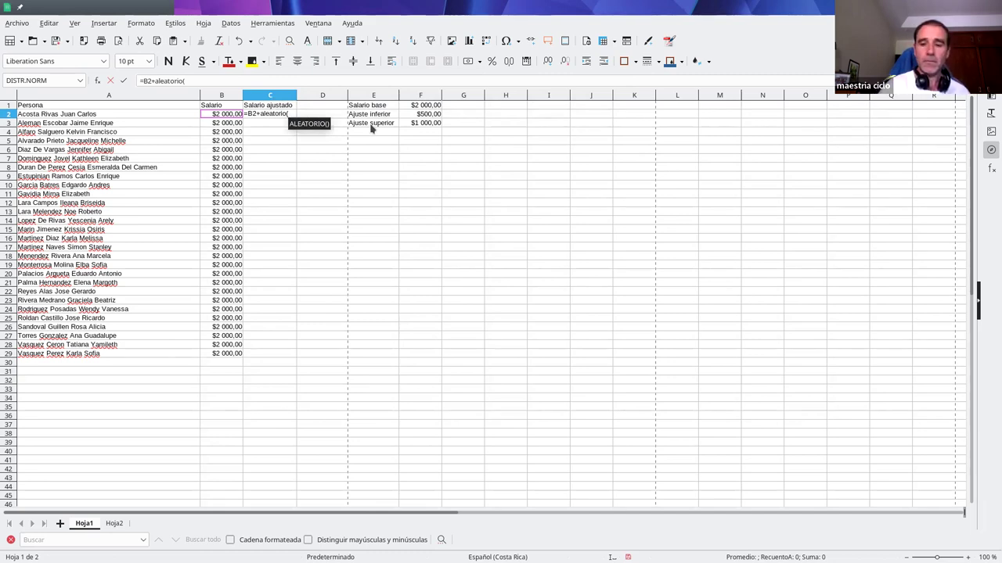
{"action": "key", "text": "BackSpace"}
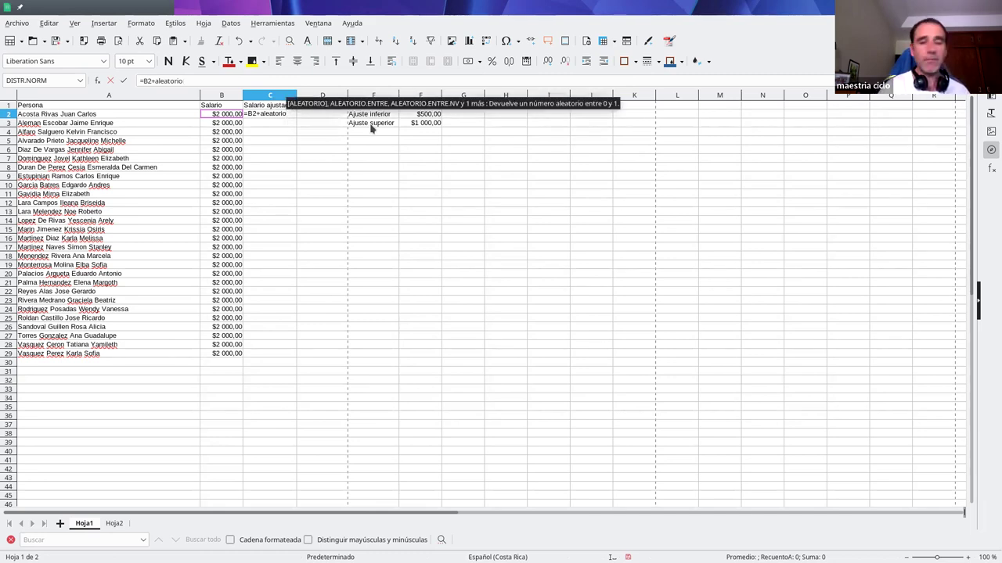
{"action": "type", "text": ".entre"}
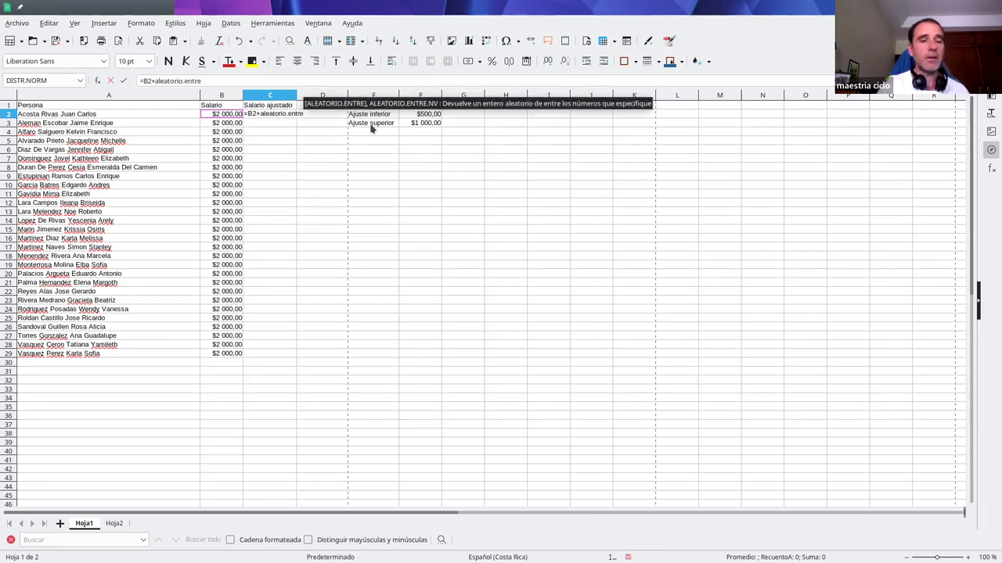
{"action": "type", "text": "("}
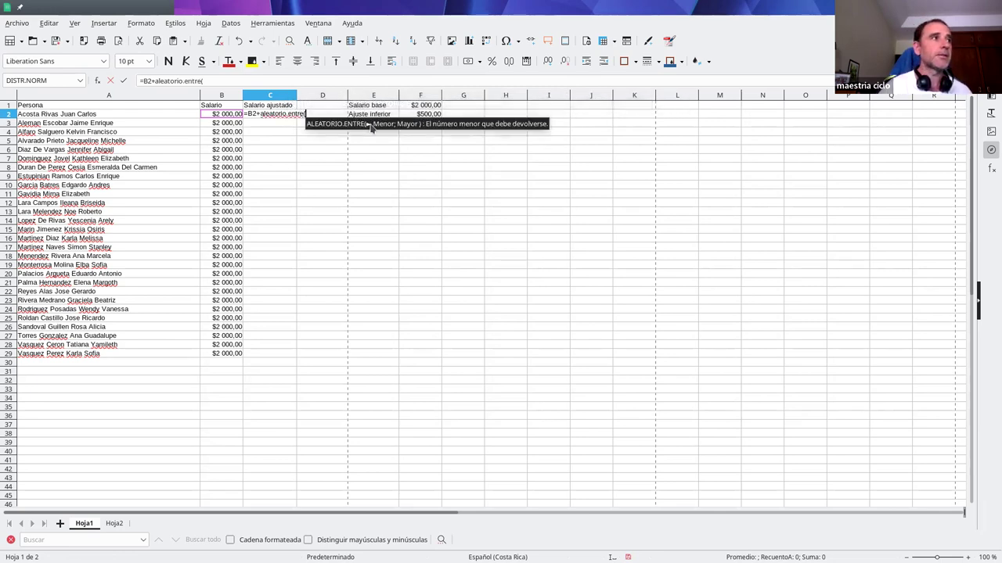
{"action": "left_click", "coordinate": [427, 115]}
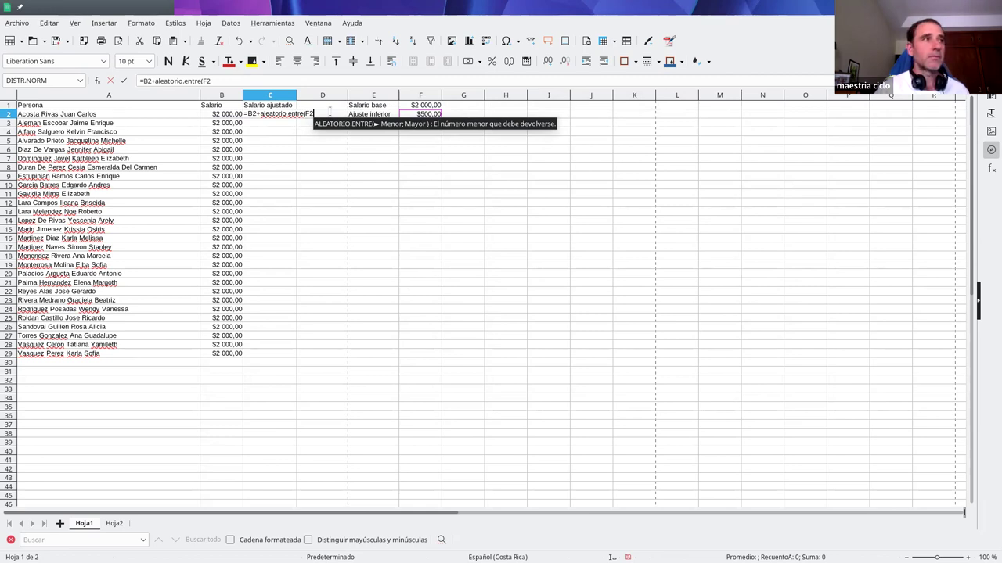
{"action": "type", "text": ";"}
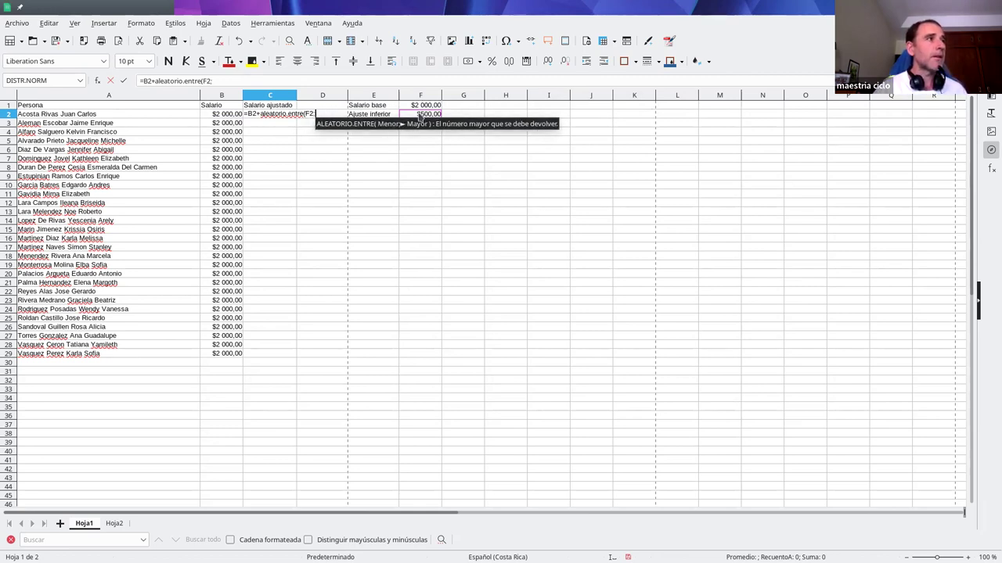
{"action": "type", "text": "F3"}
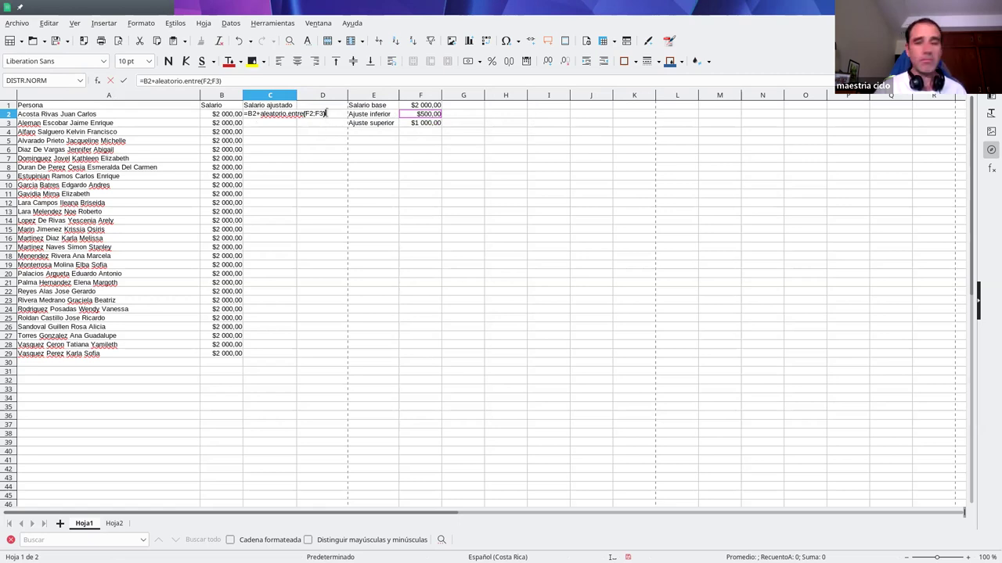
{"action": "key", "text": "Return"}
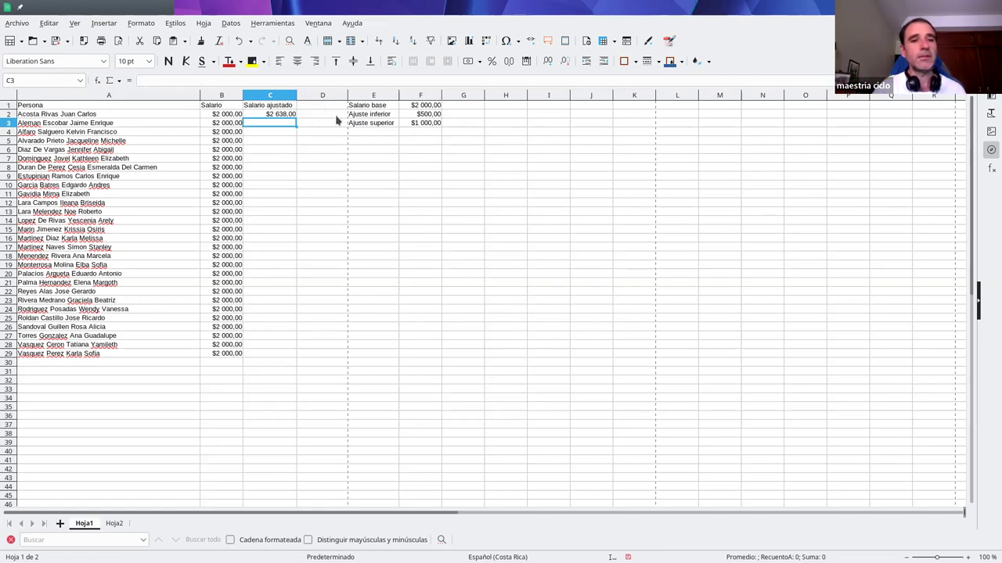
Fill the C2 formula down through C29 and check the shifted references in C3.
{"action": "left_click", "coordinate": [291, 117]}
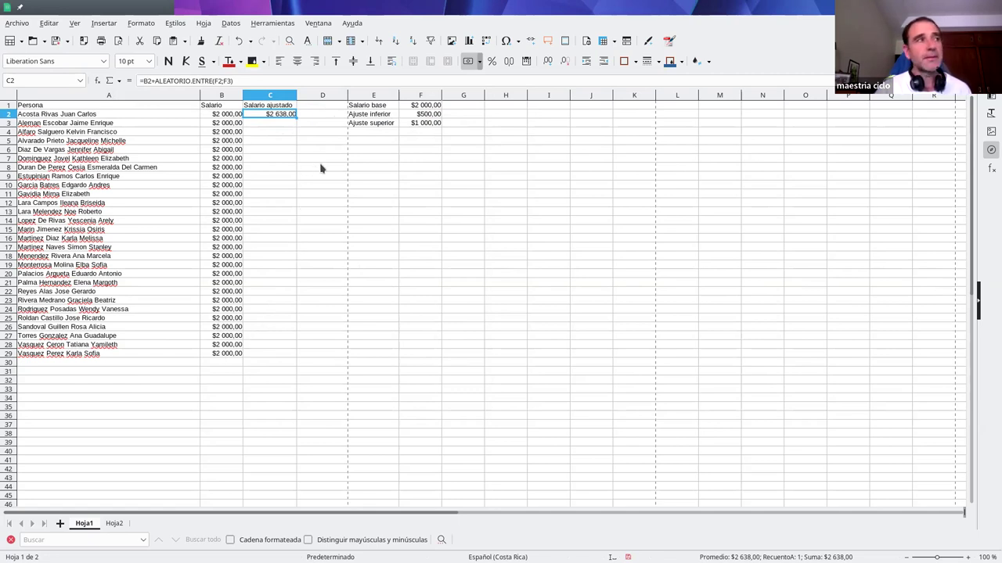
{"action": "left_click_drag", "start_coordinate": [297, 118], "coordinate": [286, 363]}
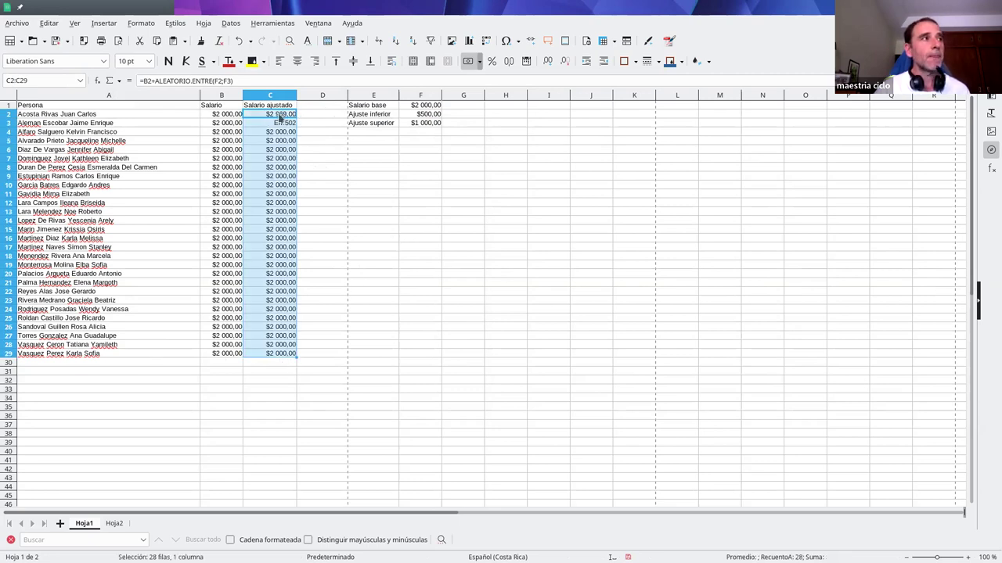
{"action": "left_click", "coordinate": [277, 123]}
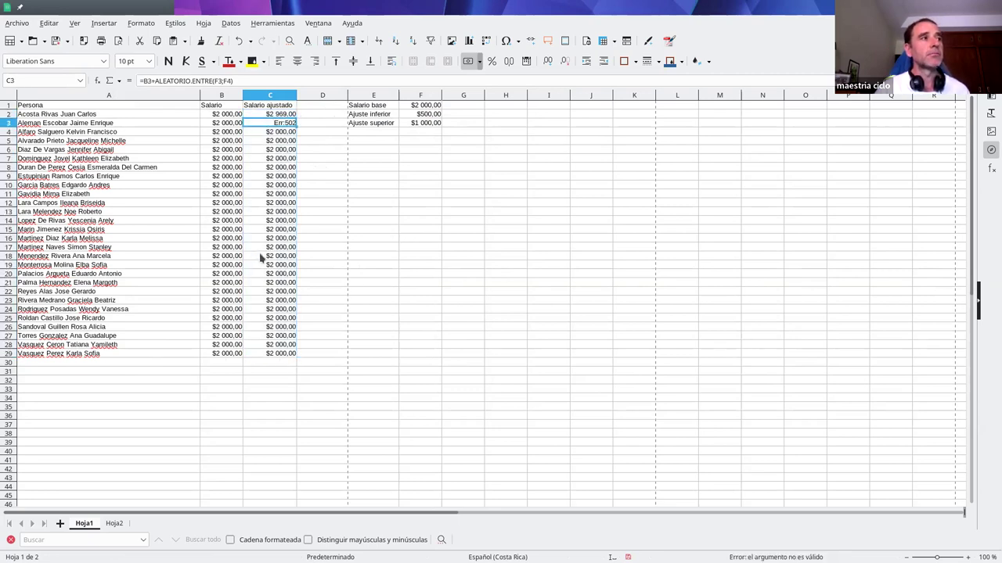
{"action": "left_click_drag", "start_coordinate": [289, 135], "coordinate": [279, 352]}
{"action": "left_click", "coordinate": [329, 229]}
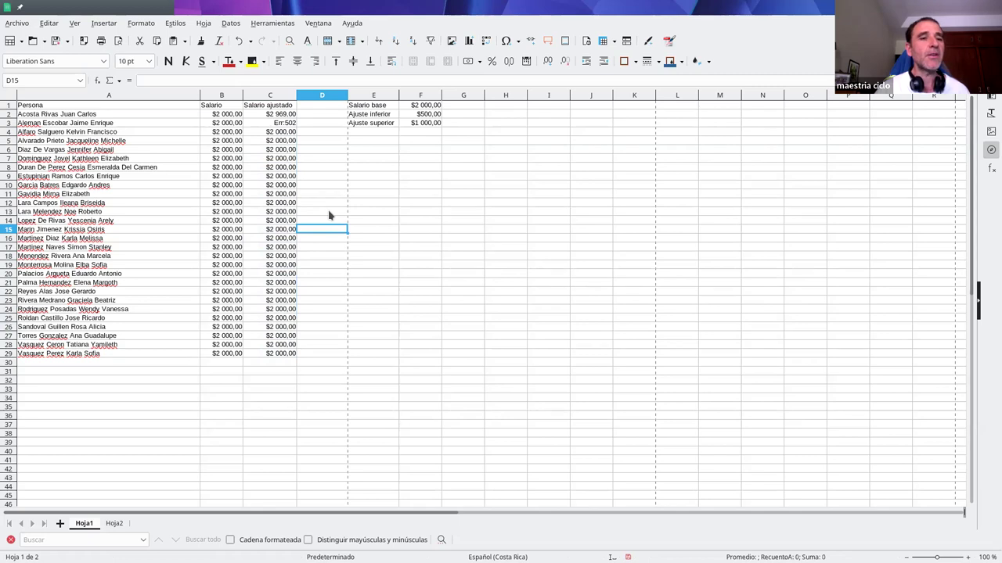
{"action": "left_click", "coordinate": [283, 125]}
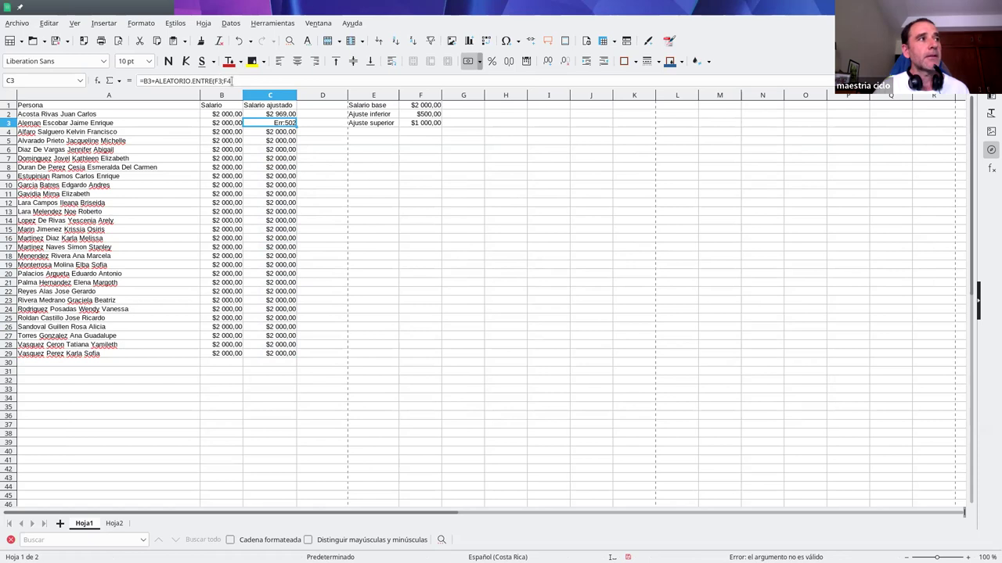
{"action": "left_click", "coordinate": [213, 80]}
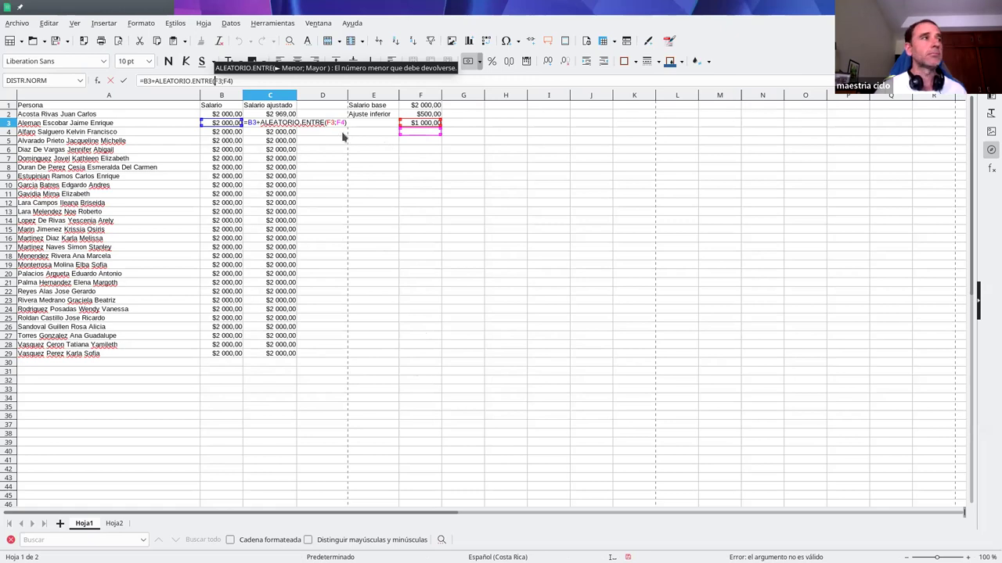
{"action": "left_click", "coordinate": [291, 117]}
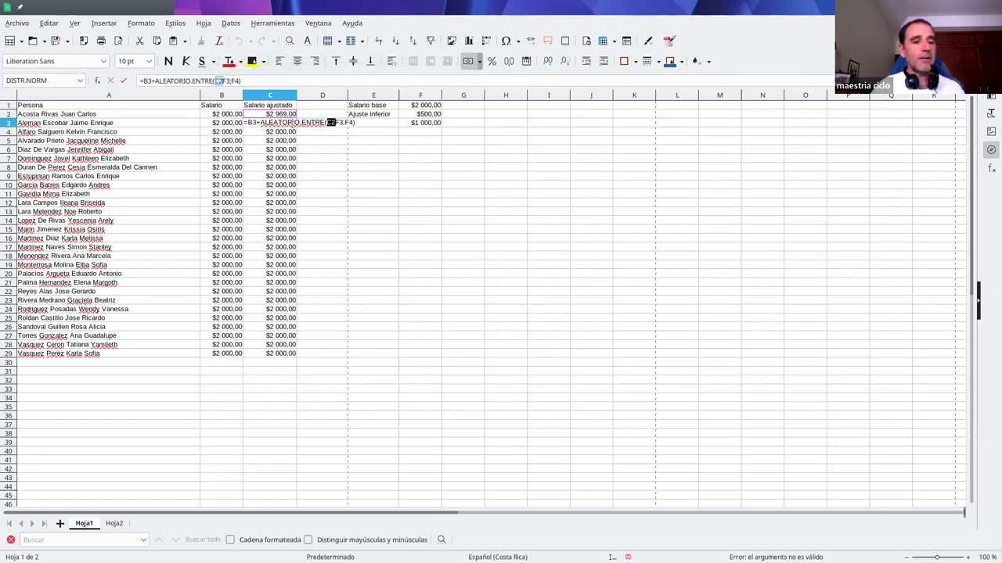
{"action": "key", "text": "Return"}
Make both adjustment limits absolute in C2 so the formula reads =B2+ALEATORIO.ENTRE($F$2;$F$3).
{"action": "left_click", "coordinate": [287, 117]}
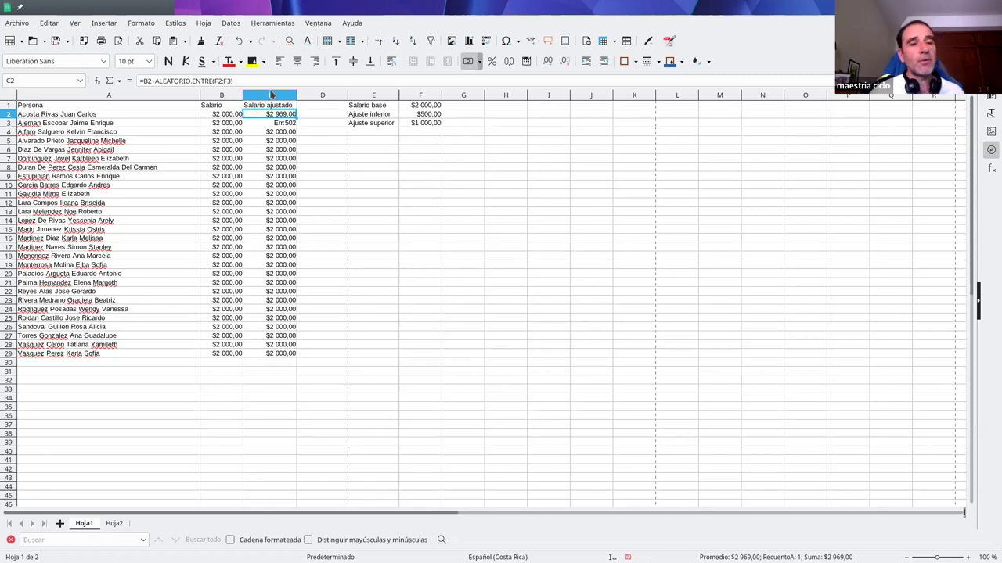
{"action": "left_click", "coordinate": [215, 80]}
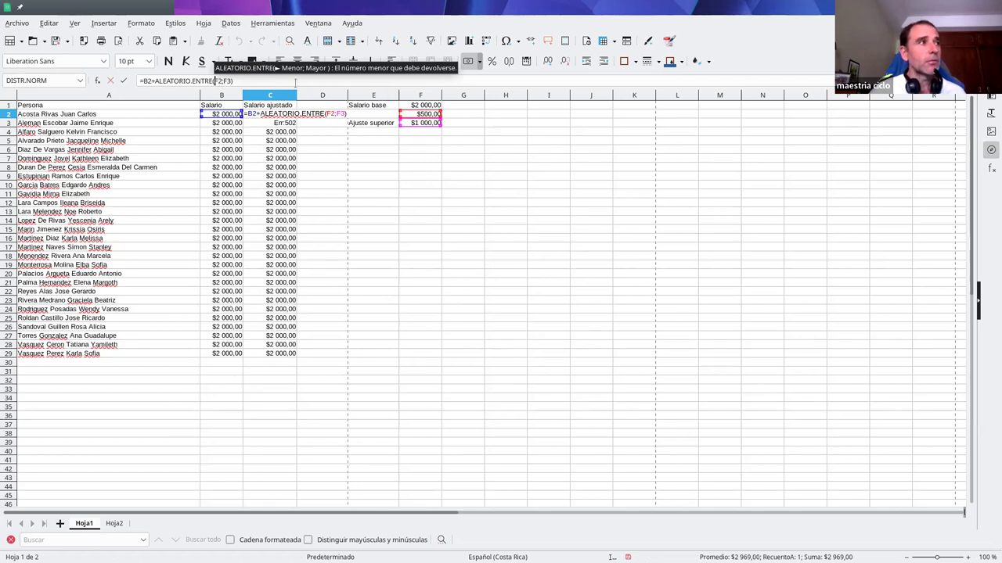
{"action": "key", "text": "Right"}
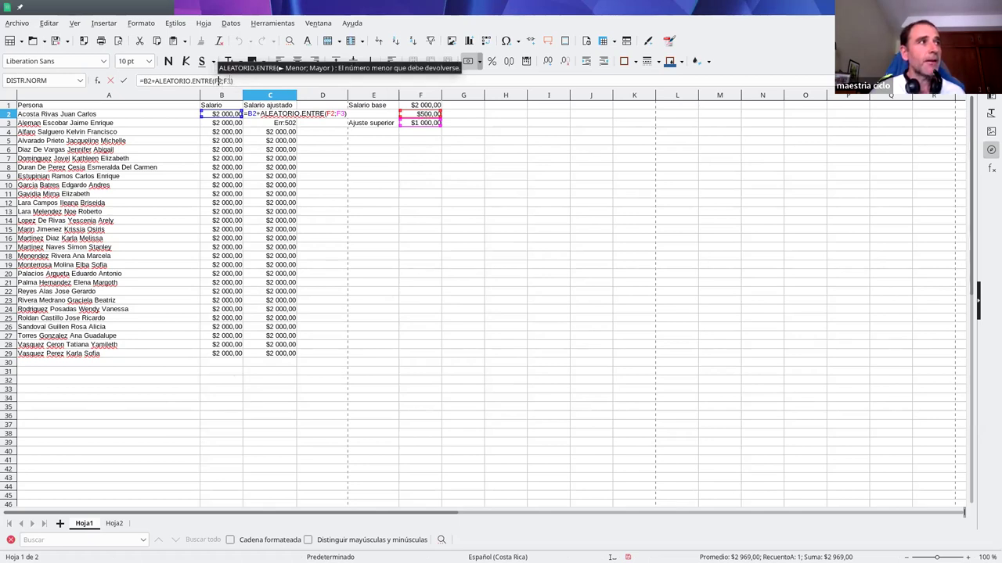
{"action": "key", "text": "Right"}
{"action": "key", "text": "Right"}
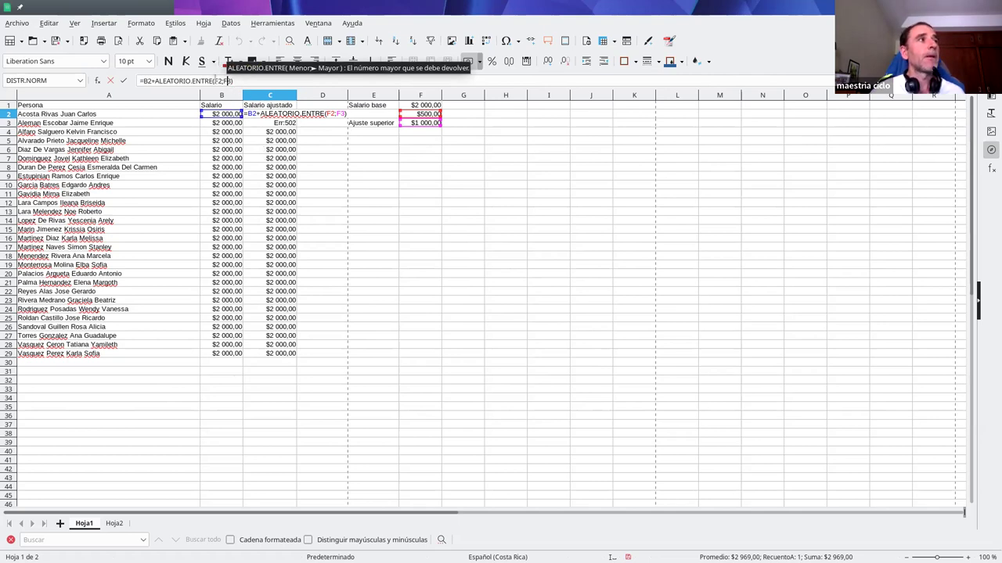
{"action": "key", "text": "Left"}
{"action": "key", "text": "Left"}
{"action": "key", "text": "Left"}
{"action": "key", "text": "Left"}
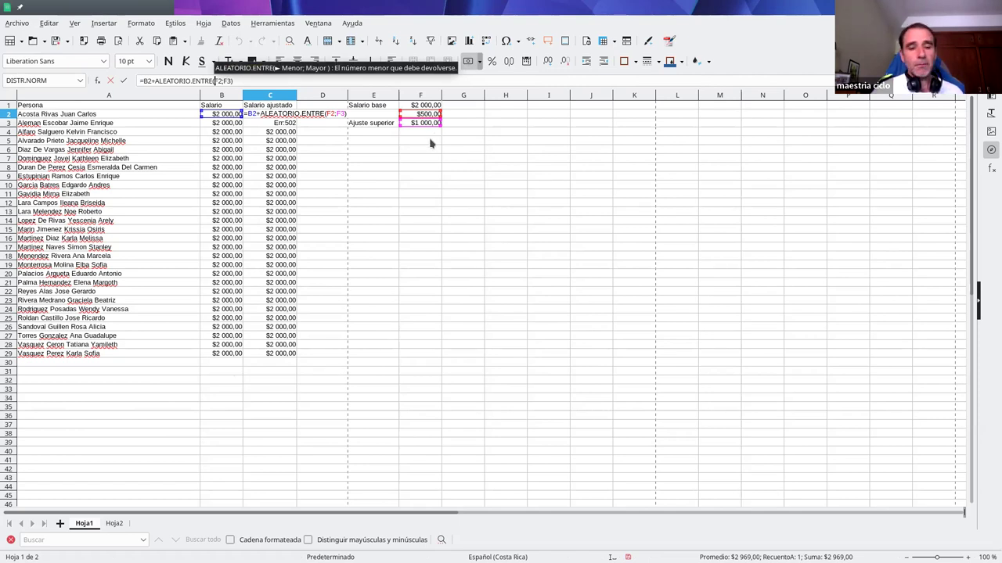
{"action": "key", "text": "shift+F4"}
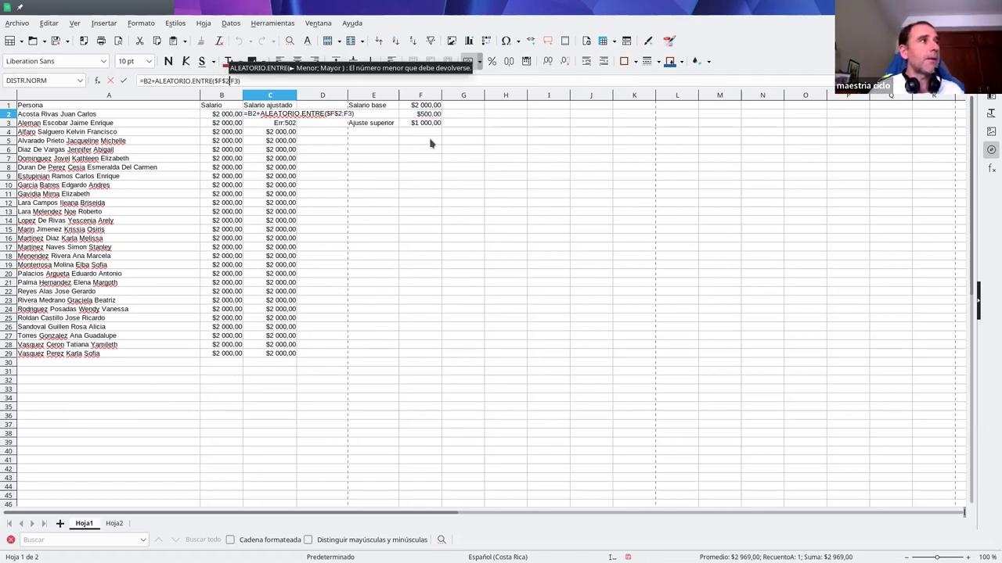
{"action": "key", "text": "Right"}
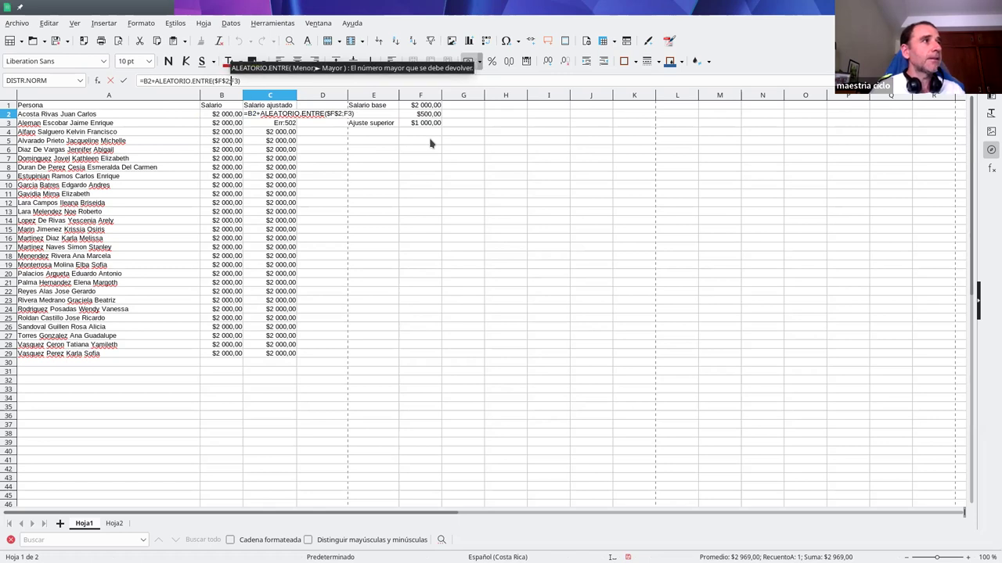
{"action": "key", "text": "shift+F4"}
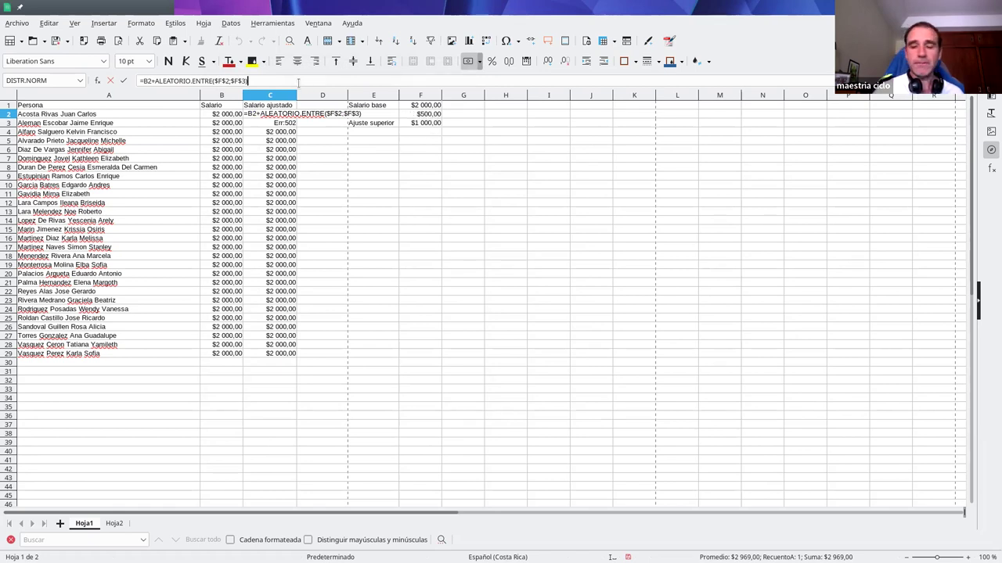
{"action": "key", "text": "Return"}
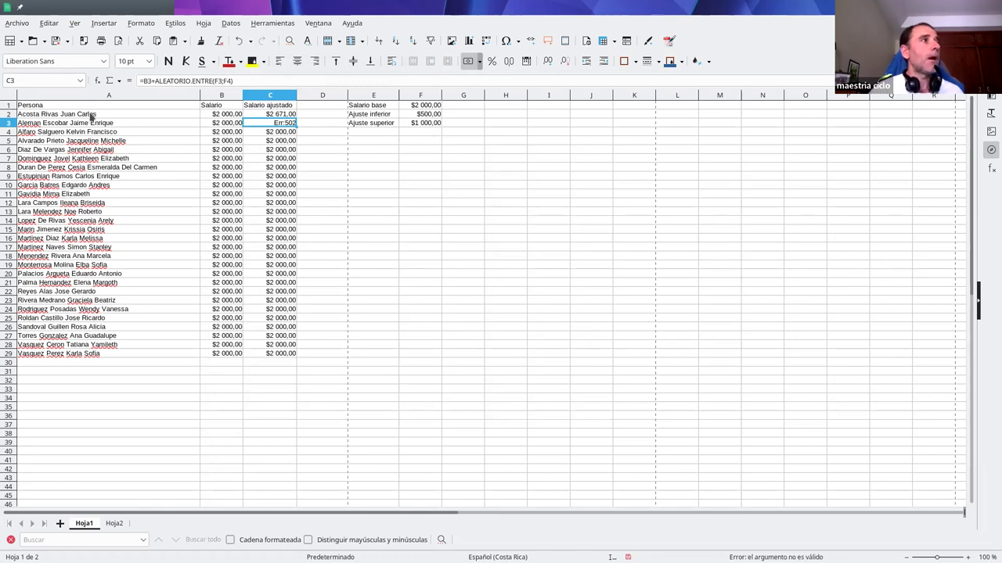
Fill the C2 formula down through C29 and check the references in C6, C7, C8 and C10.
{"action": "left_click", "coordinate": [270, 116]}
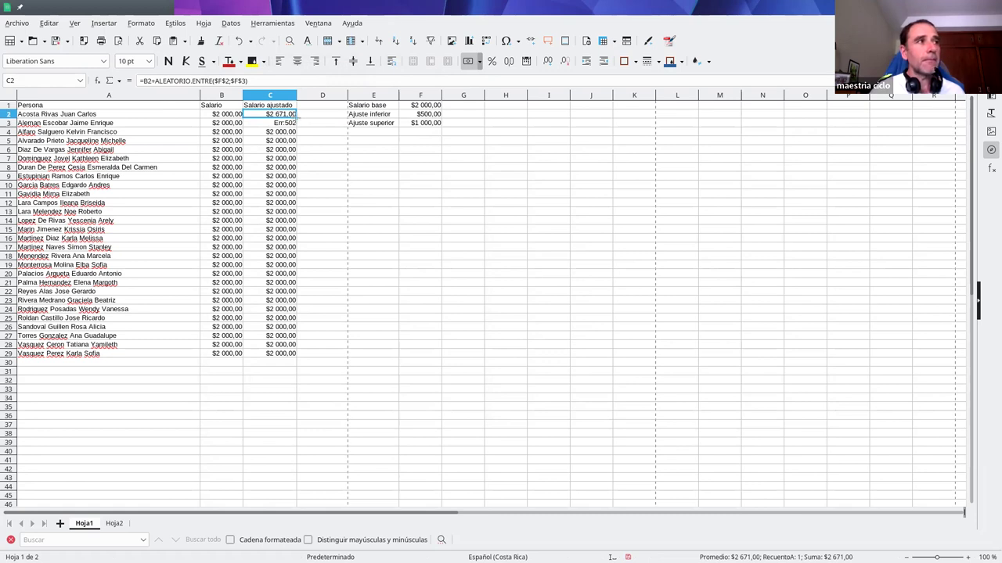
{"action": "left_click_drag", "start_coordinate": [297, 118], "coordinate": [293, 358]}
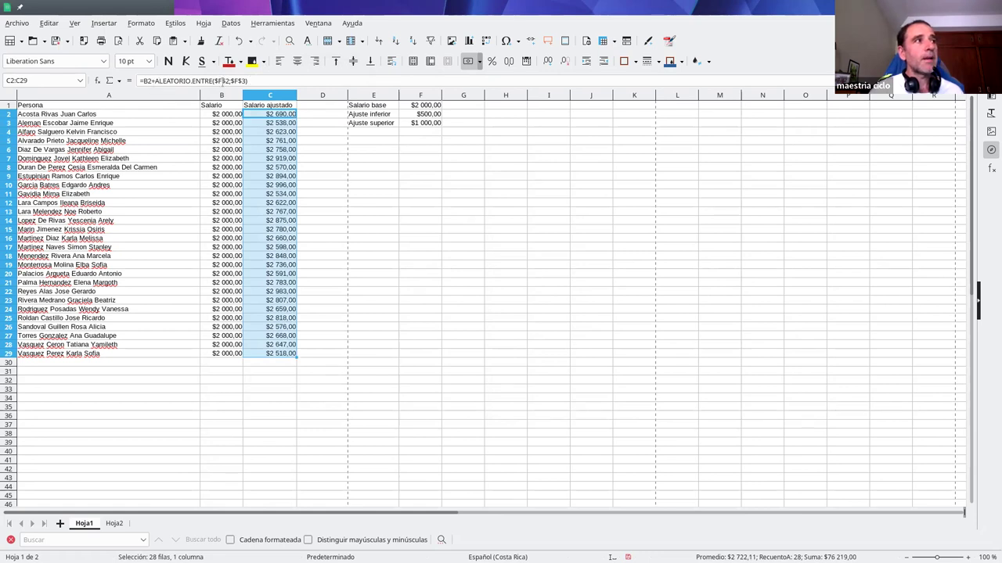
{"action": "left_click", "coordinate": [269, 151]}
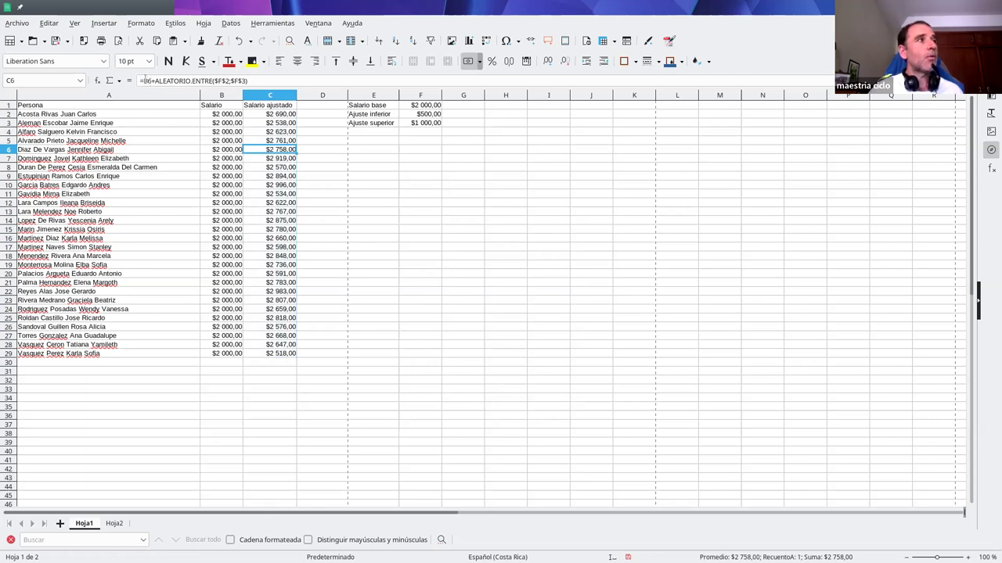
{"action": "left_click", "coordinate": [268, 160]}
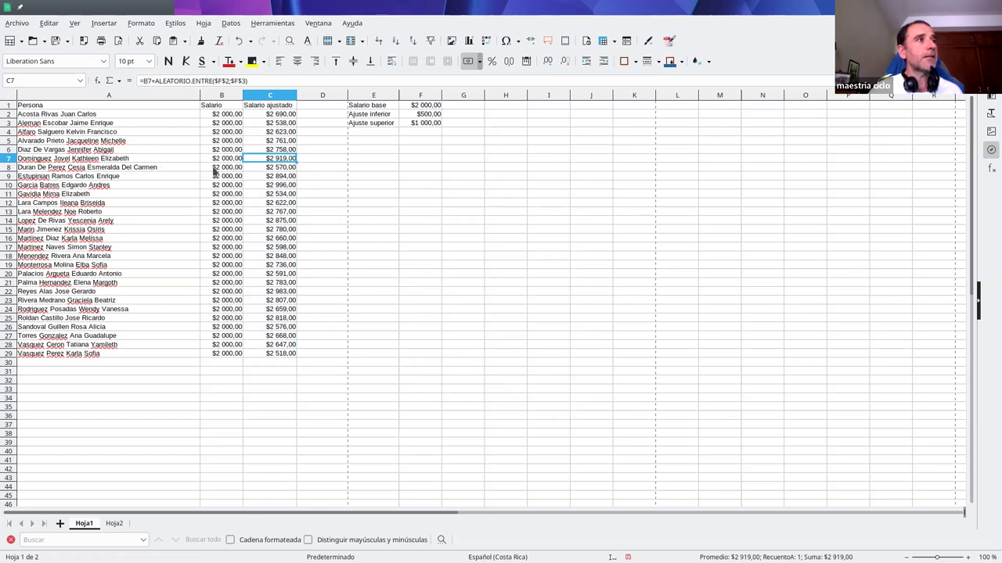
{"action": "left_click", "coordinate": [274, 167]}
{"action": "left_click", "coordinate": [268, 185]}
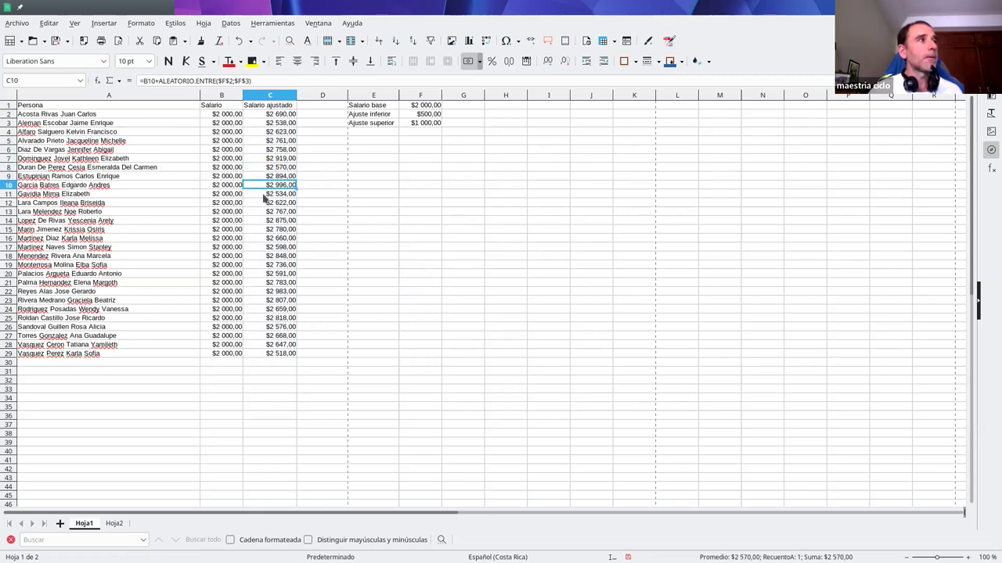
Check the references in C11, C12 and C13, highlighting the ALEATORIO.ENTRE part in C13, and go over the adjusted salaries in C2:C29.
{"action": "left_click", "coordinate": [262, 196]}
{"action": "left_click", "coordinate": [262, 204]}
{"action": "left_click", "coordinate": [260, 212]}
{"action": "left_click_drag", "start_coordinate": [251, 81], "coordinate": [159, 81]}
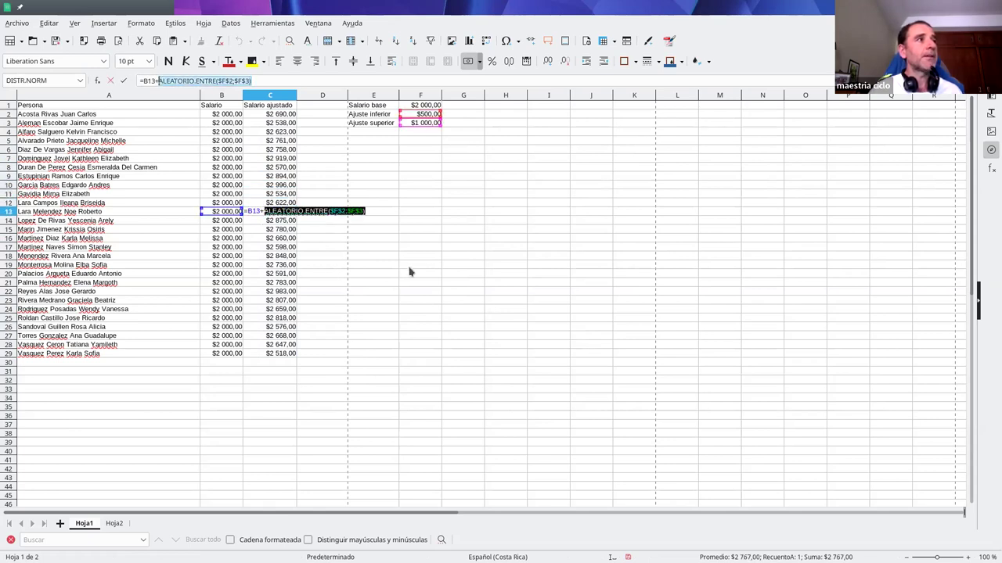
{"action": "key", "text": "Escape"}
{"action": "left_click", "coordinate": [321, 205]}
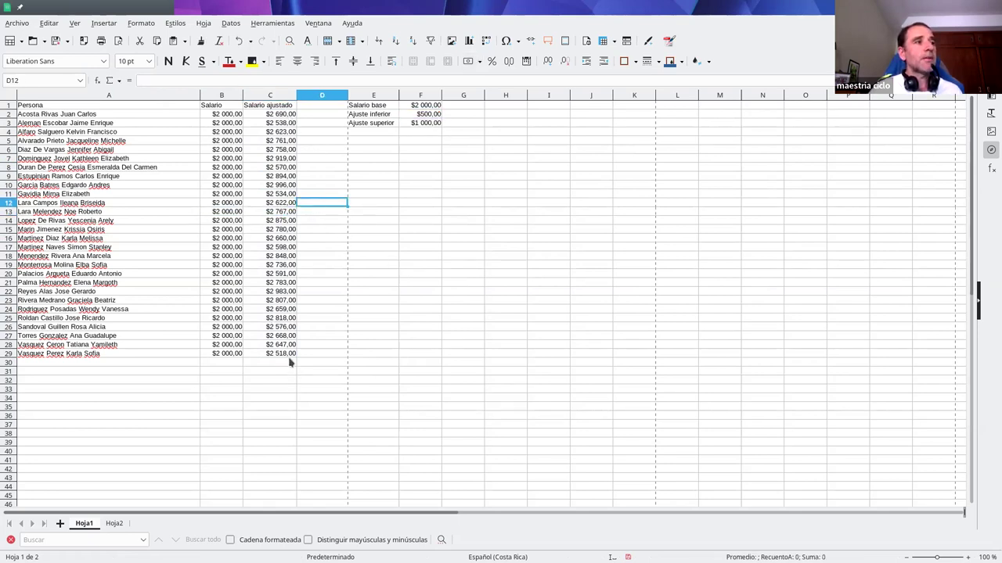
{"action": "left_click_drag", "start_coordinate": [280, 118], "coordinate": [284, 353]}
{"action": "left_click", "coordinate": [310, 186]}
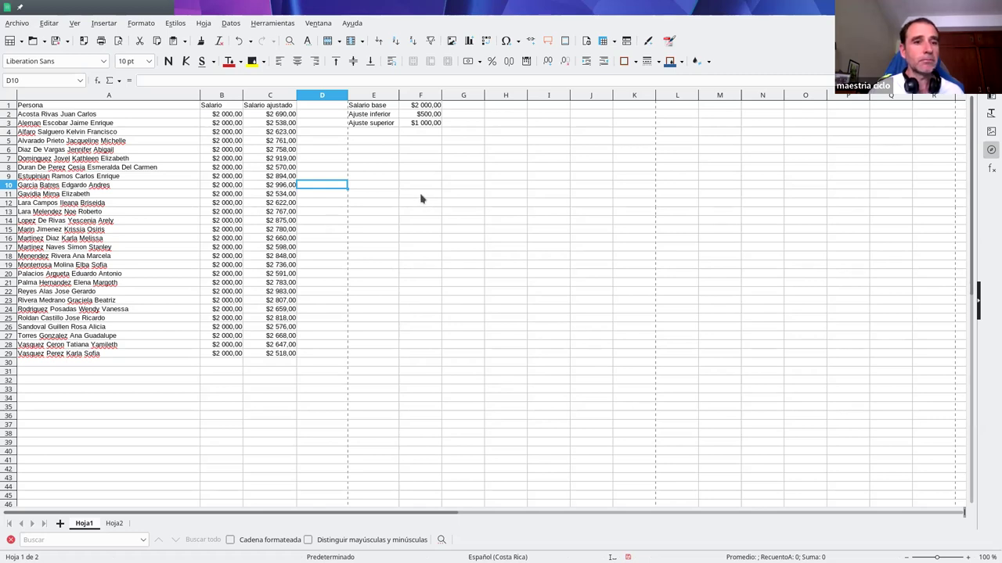
{"action": "left_click", "coordinate": [371, 168]}
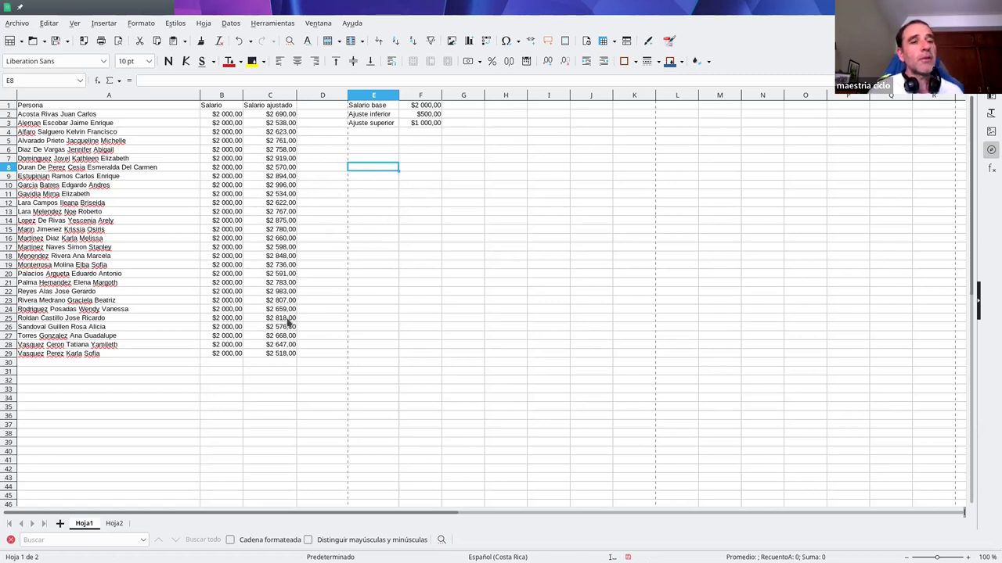
Enter "a" in E6 to recalculate the random salaries, and clear that cell's contents.
{"action": "left_click", "coordinate": [378, 153]}
{"action": "type", "text": "a"}
{"action": "key", "text": "Delete"}
{"action": "key", "text": "Return"}
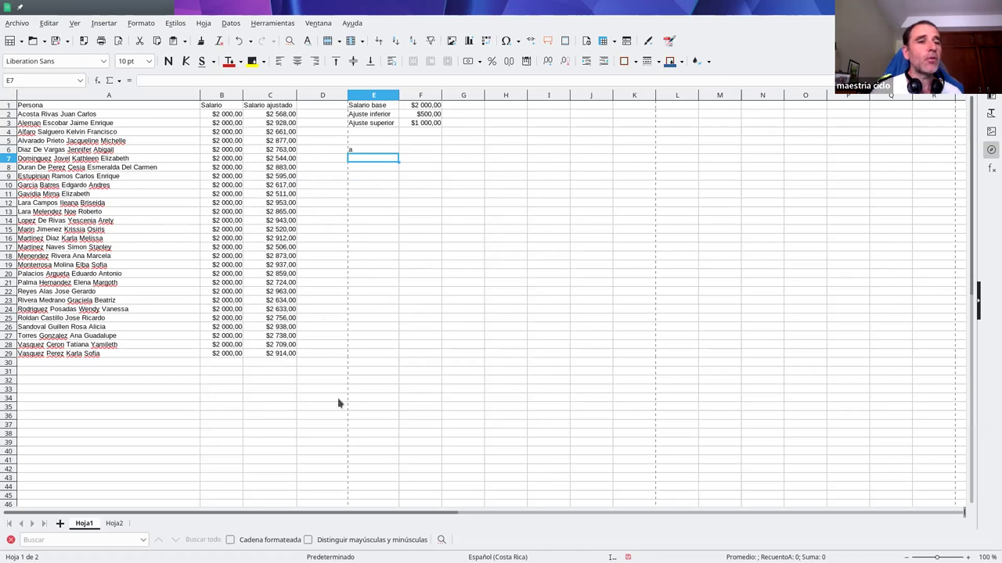
{"action": "left_click", "coordinate": [373, 152]}
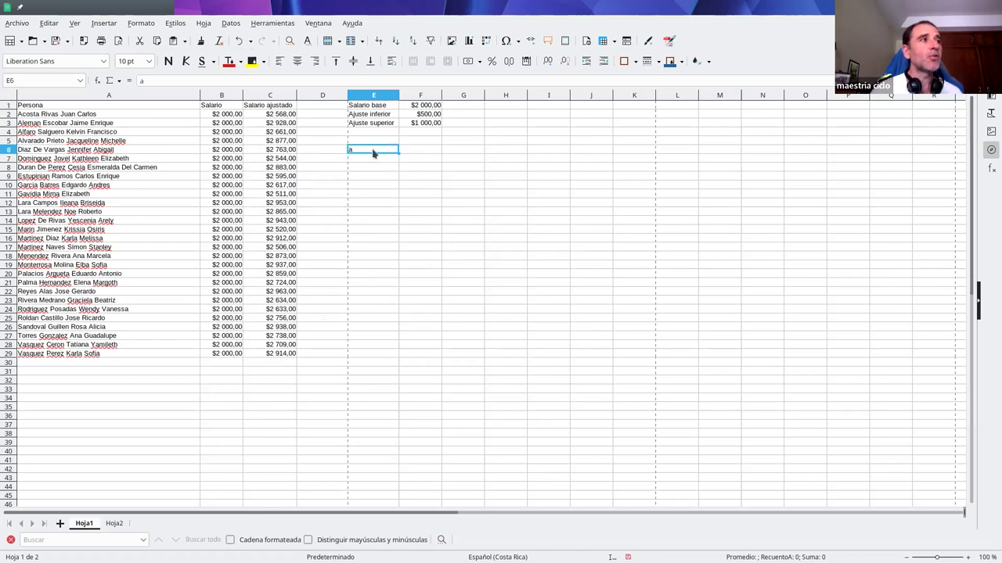
{"action": "key", "text": "BackSpace"}
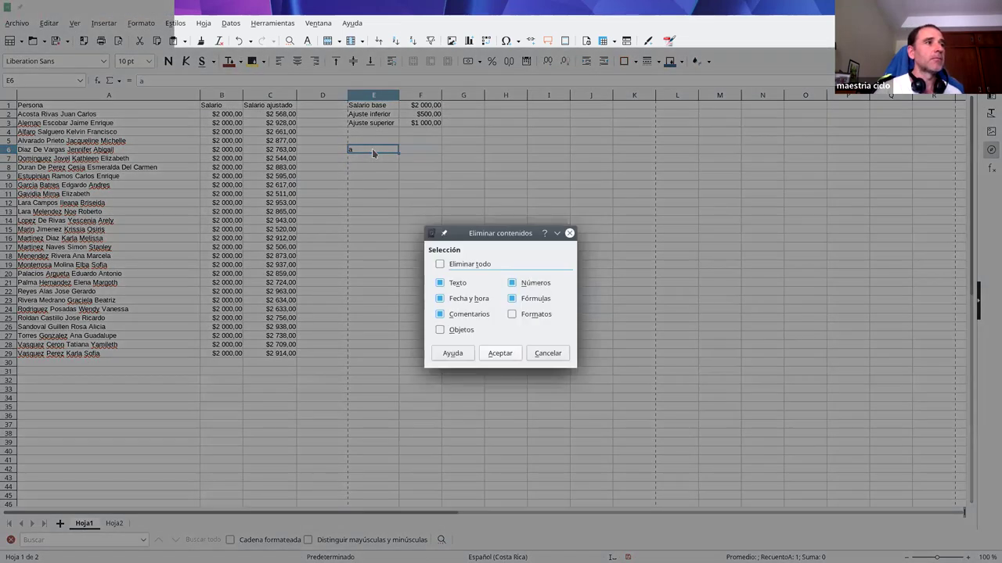
{"action": "left_click", "coordinate": [493, 356]}
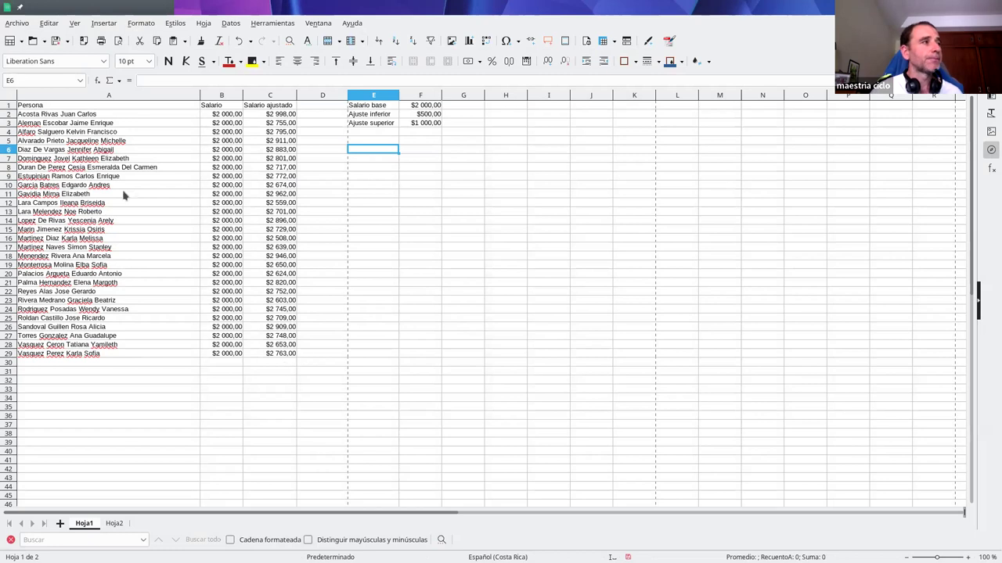
Select the Persona range A1:A29 together with the non-adjacent Salario ajustado range C1:C29, and release the selection.
{"action": "left_click_drag", "start_coordinate": [47, 108], "coordinate": [176, 356]}
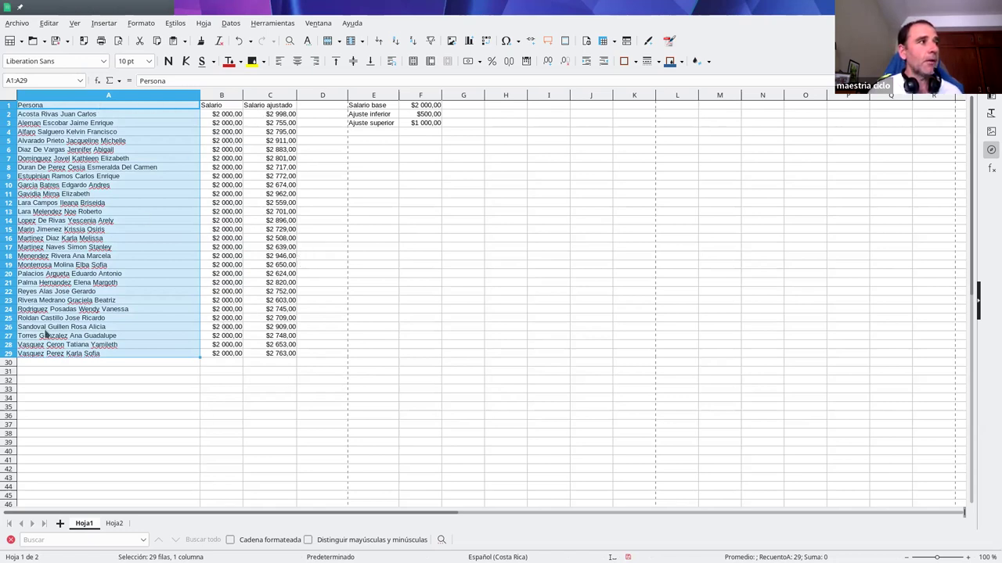
{"action": "left_click_drag", "start_coordinate": [272, 105], "coordinate": [284, 354]}
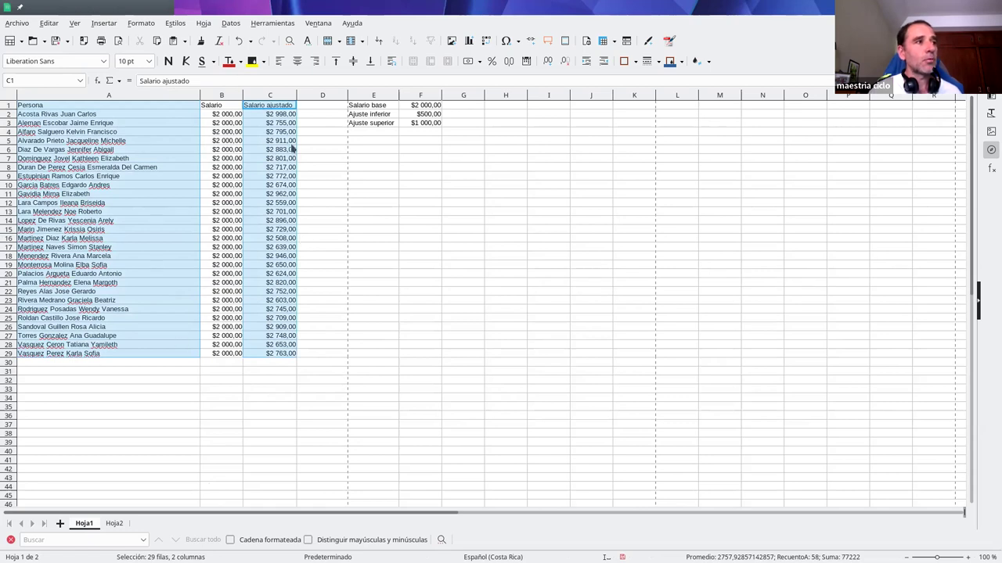
{"action": "left_click", "coordinate": [334, 178]}
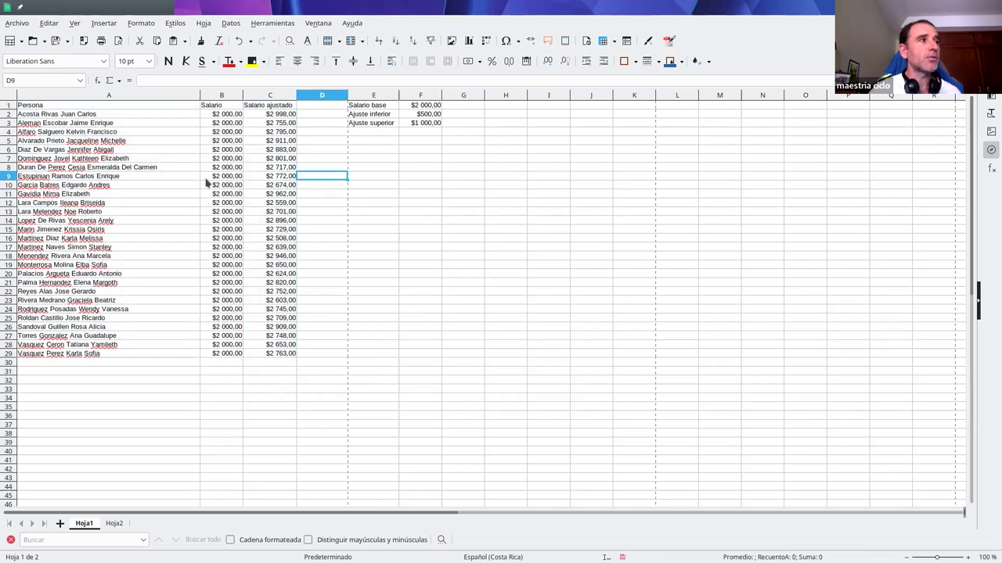
Select scattered individual cells across columns A to C, including A4, C4, A11, B13 and C23, and release the selection.
{"action": "left_click", "coordinate": [113, 133], "text": "ctrl"}
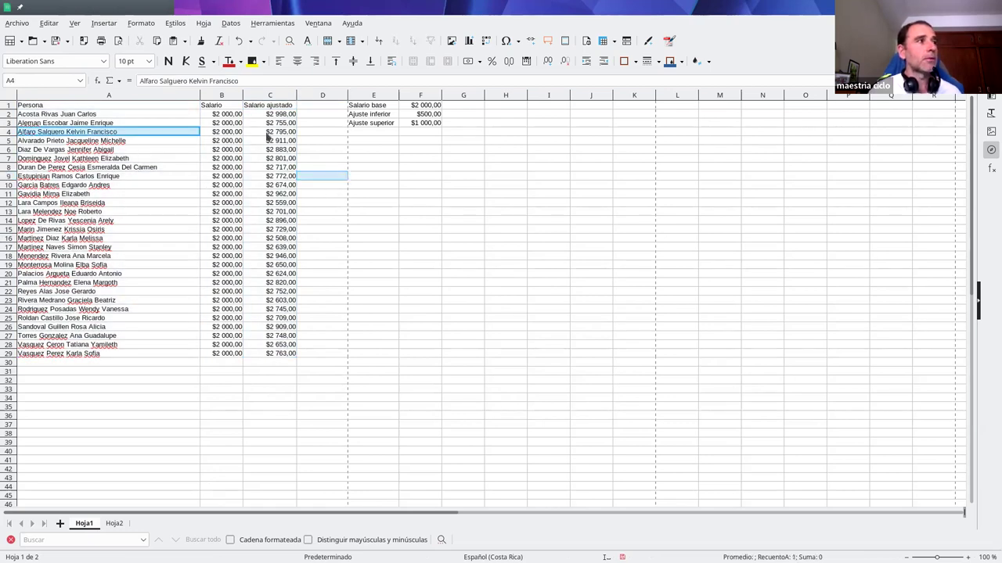
{"action": "left_click", "coordinate": [269, 133], "text": "ctrl"}
{"action": "left_click", "coordinate": [168, 195], "text": "ctrl"}
{"action": "left_click", "coordinate": [227, 211], "text": "ctrl"}
{"action": "left_click", "coordinate": [223, 131], "text": "ctrl"}
{"action": "left_click", "coordinate": [229, 167], "text": "ctrl"}
{"action": "left_click", "coordinate": [270, 159], "text": "ctrl"}
{"action": "left_click", "coordinate": [292, 246], "text": "ctrl"}
{"action": "left_click", "coordinate": [281, 238], "text": "ctrl"}
{"action": "left_click", "coordinate": [212, 290], "text": "ctrl"}
{"action": "left_click", "coordinate": [122, 274], "text": "ctrl"}
{"action": "left_click", "coordinate": [286, 300], "text": "ctrl"}
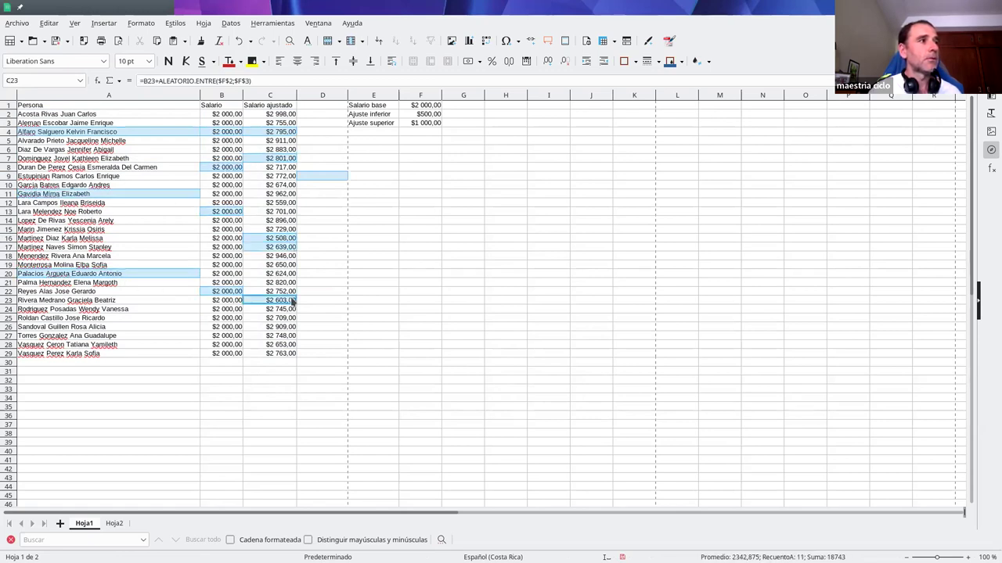
{"action": "left_click", "coordinate": [439, 291]}
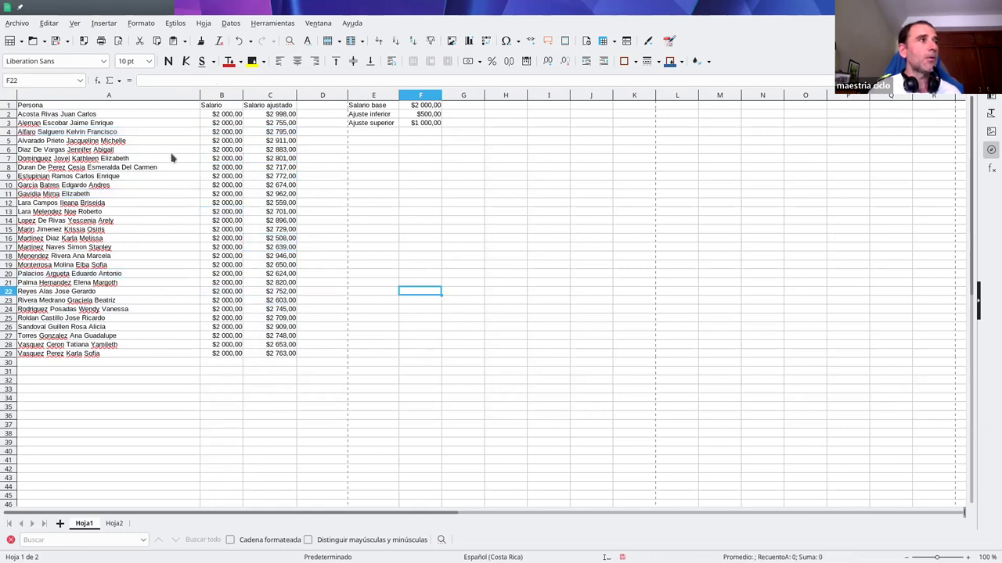
Select the contiguous range A3:A27 from its first and last cells, and release the selection.
{"action": "left_click", "coordinate": [121, 124]}
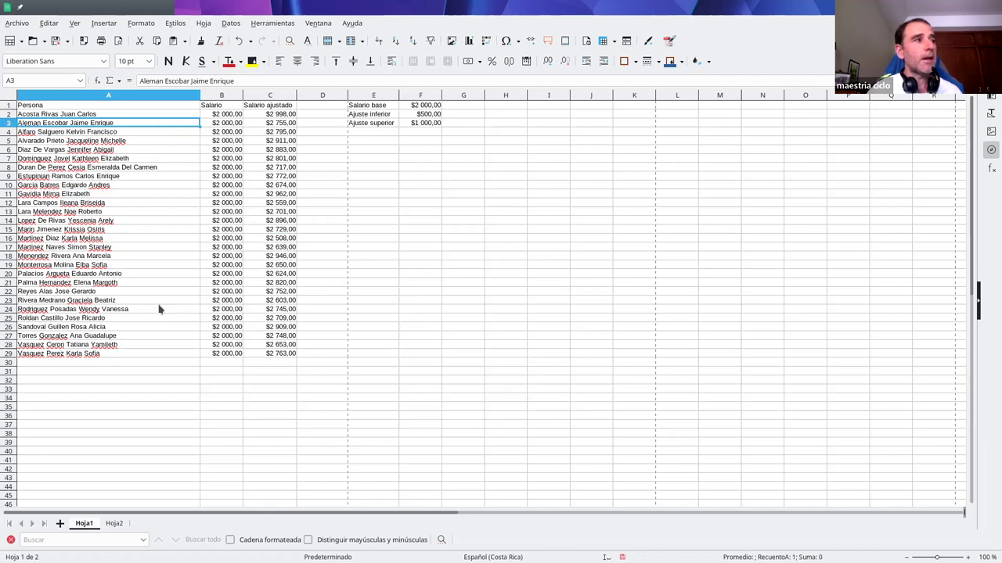
{"action": "left_click", "coordinate": [141, 338], "text": "shift"}
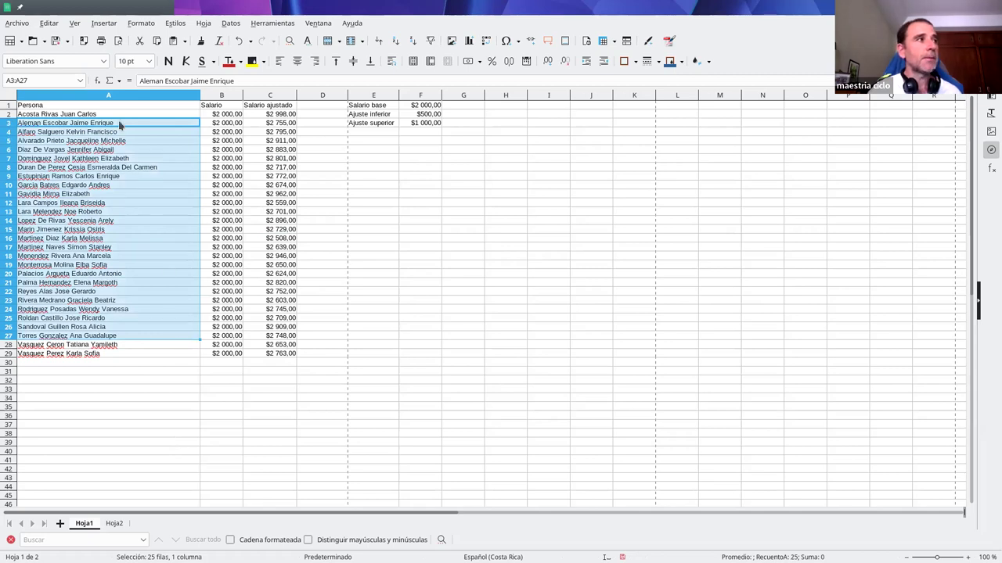
{"action": "left_click", "coordinate": [226, 301]}
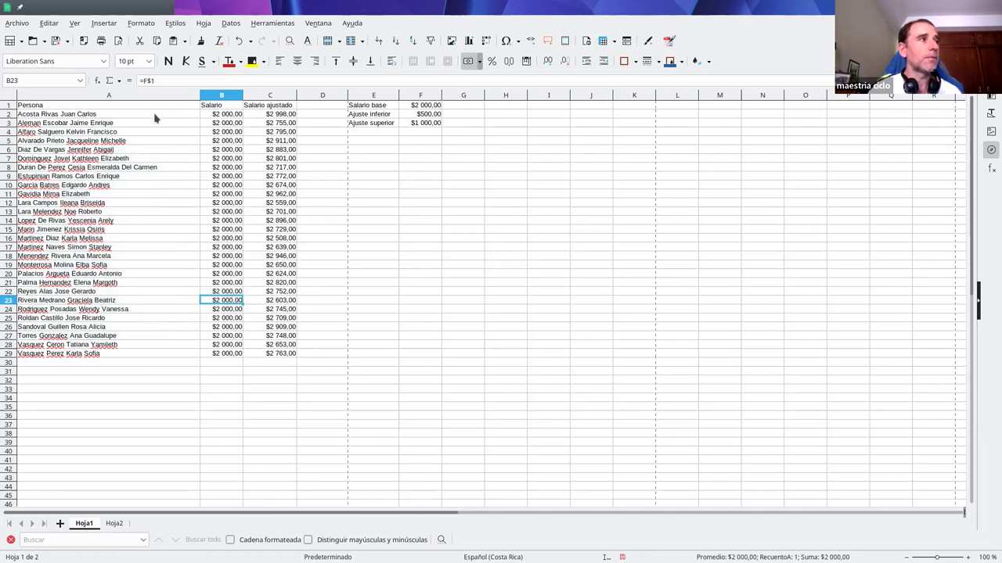
Copy the two non-adjacent ranges A1:A29 and C1:C29, leaving out the Salario column.
{"action": "left_click_drag", "start_coordinate": [154, 109], "coordinate": [141, 357]}
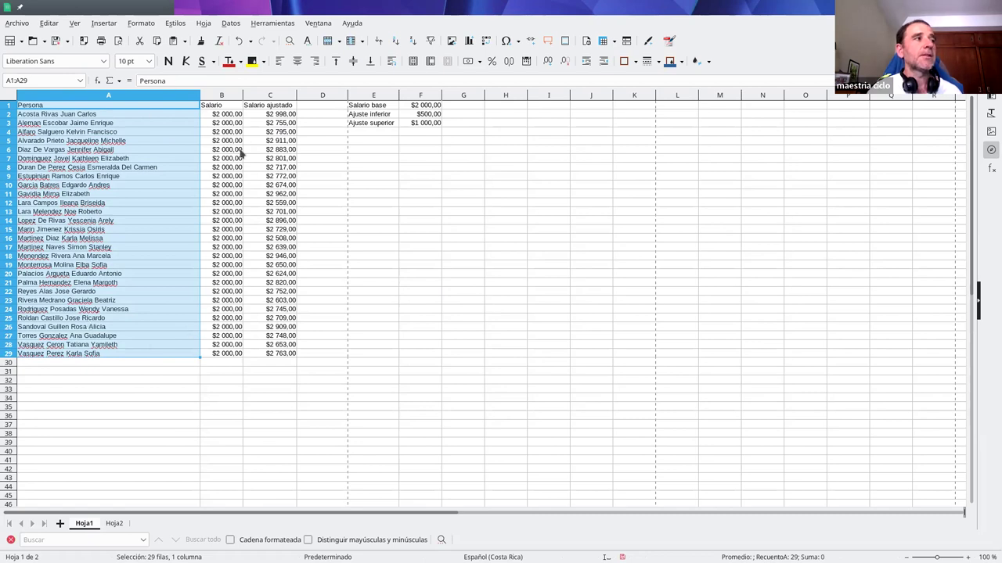
{"action": "left_click_drag", "start_coordinate": [265, 110], "coordinate": [264, 357]}
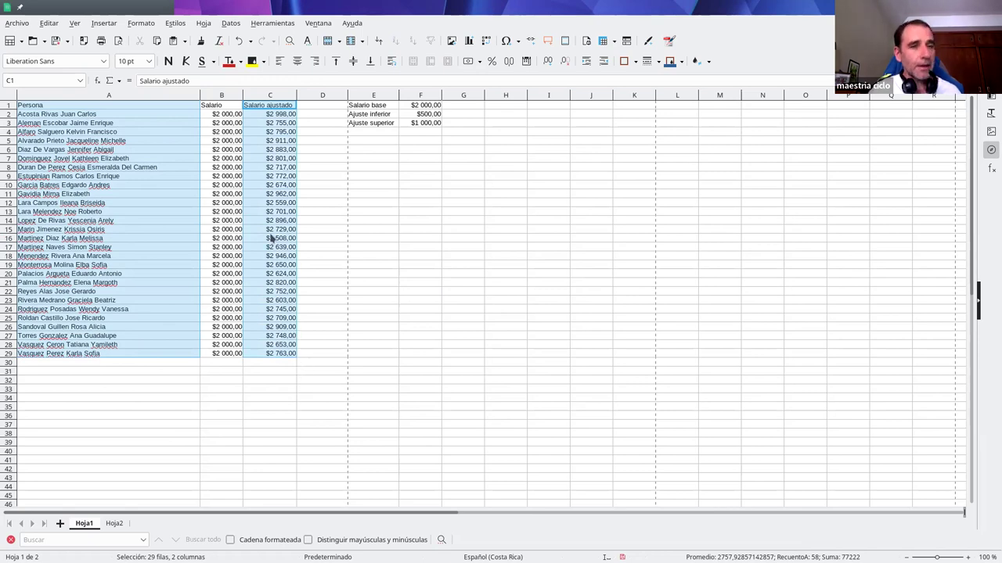
{"action": "right_click", "coordinate": [157, 129]}
{"action": "left_click", "coordinate": [192, 146]}
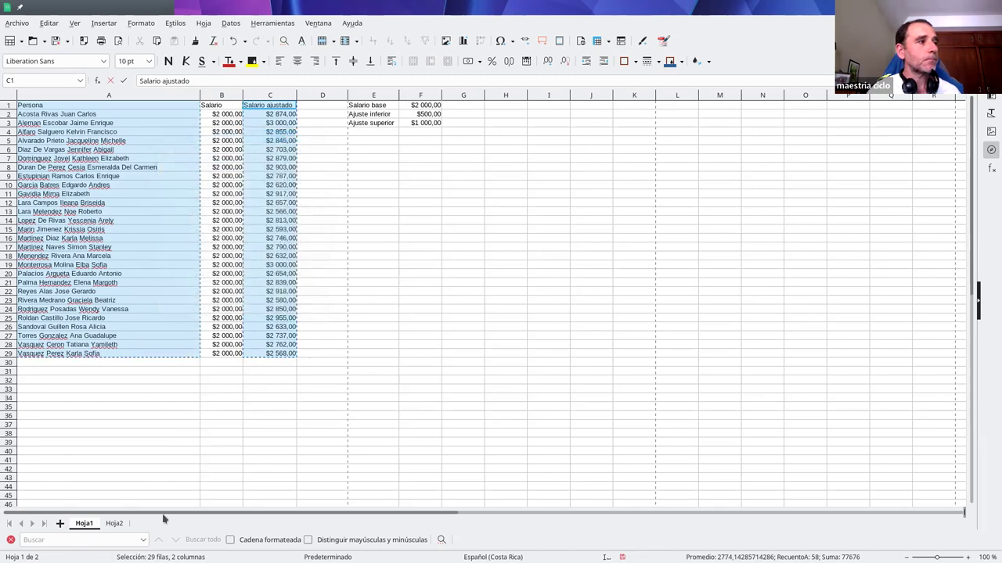
Paste the copied columns at A1 of Hoja2, overwriting the existing data, and check the content of B11.
{"action": "left_click", "coordinate": [114, 522]}
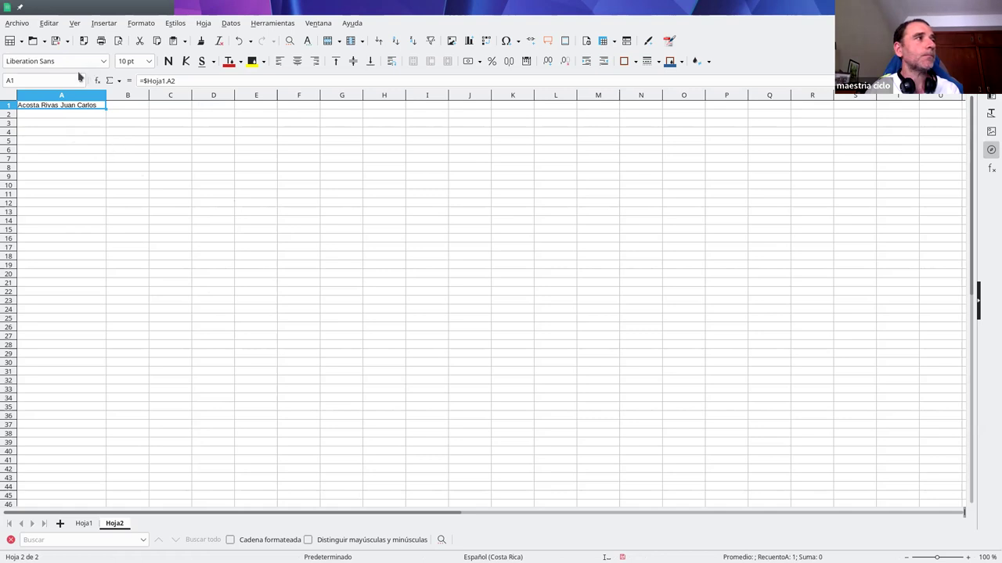
{"action": "key", "text": "ctrl+v"}
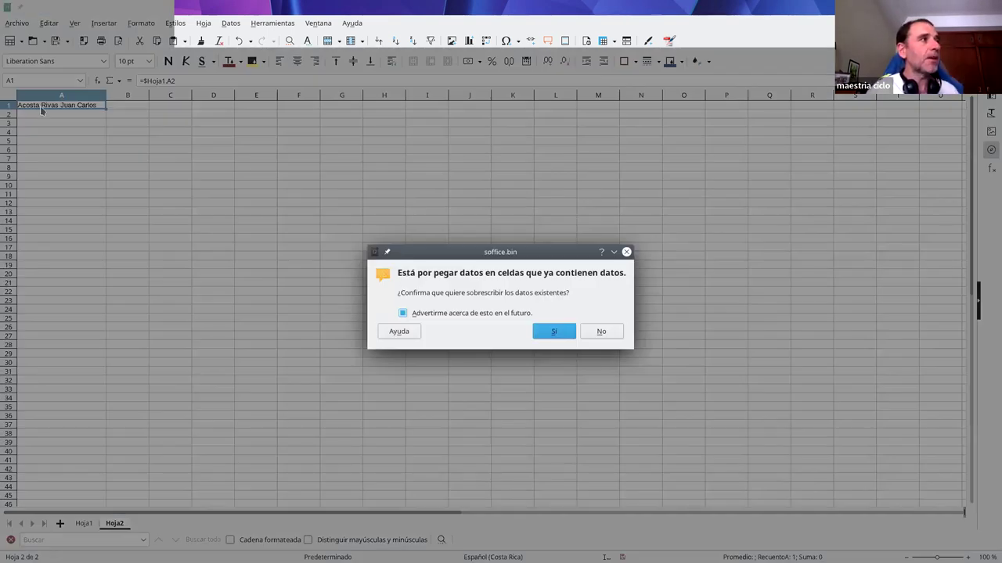
{"action": "left_click", "coordinate": [544, 332]}
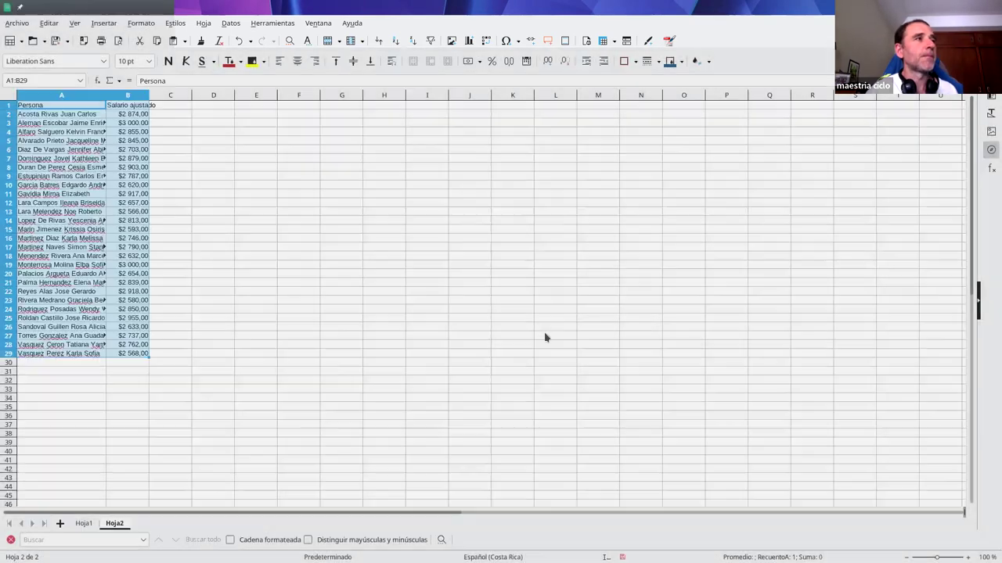
{"action": "left_click", "coordinate": [133, 197]}
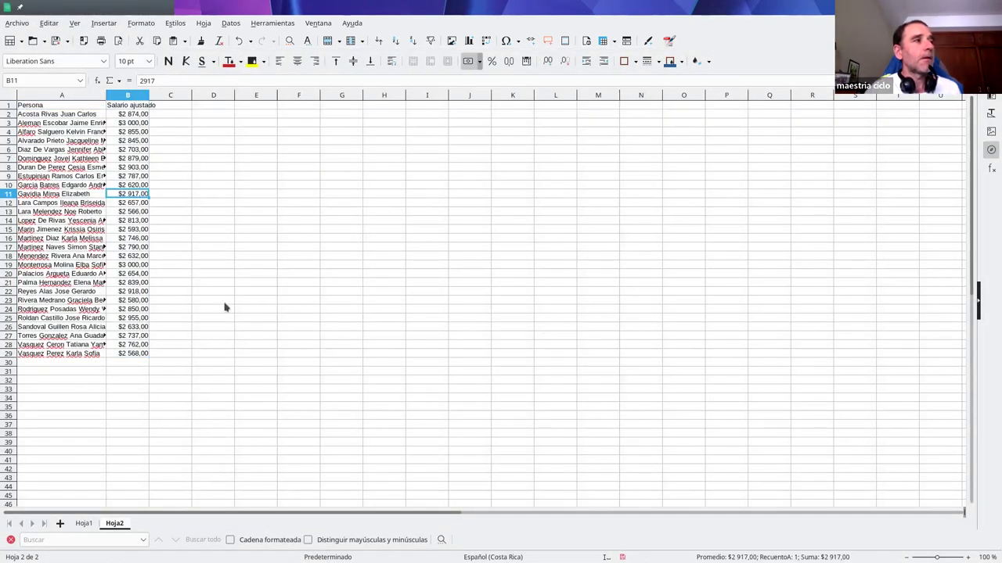
Fit the width of column A in Hoja2 to the full names.
{"action": "left_click", "coordinate": [104, 95]}
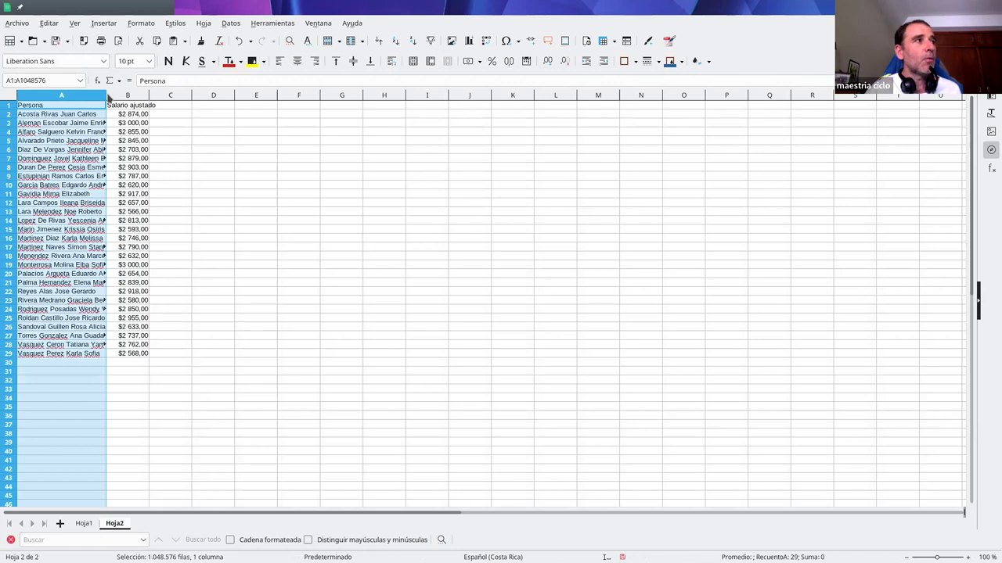
{"action": "double_click", "coordinate": [106, 94]}
{"action": "left_click", "coordinate": [248, 319]}
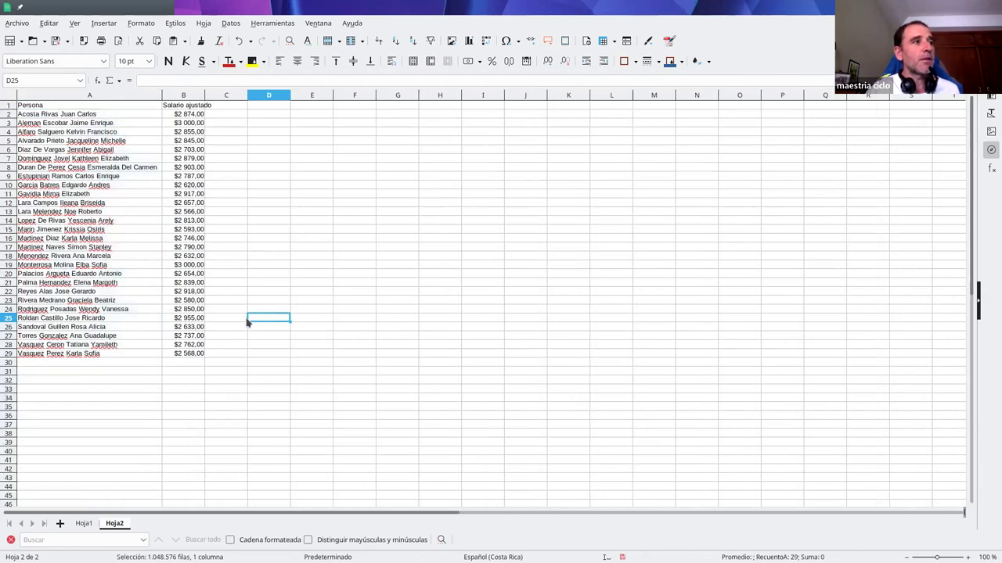
Examine the pasted Salario ajustado cells in column B of Hoja2 for values or formulas.
{"action": "left_click", "coordinate": [188, 353]}
{"action": "left_click", "coordinate": [188, 203]}
{"action": "left_click", "coordinate": [188, 115]}
{"action": "left_click_drag", "start_coordinate": [186, 115], "coordinate": [186, 196]}
{"action": "left_click_drag", "start_coordinate": [186, 149], "coordinate": [186, 158]}
{"action": "left_click_drag", "start_coordinate": [187, 229], "coordinate": [187, 238]}
{"action": "left_click", "coordinate": [181, 337]}
{"action": "left_click_drag", "start_coordinate": [184, 344], "coordinate": [184, 354]}
{"action": "left_click", "coordinate": [183, 282]}
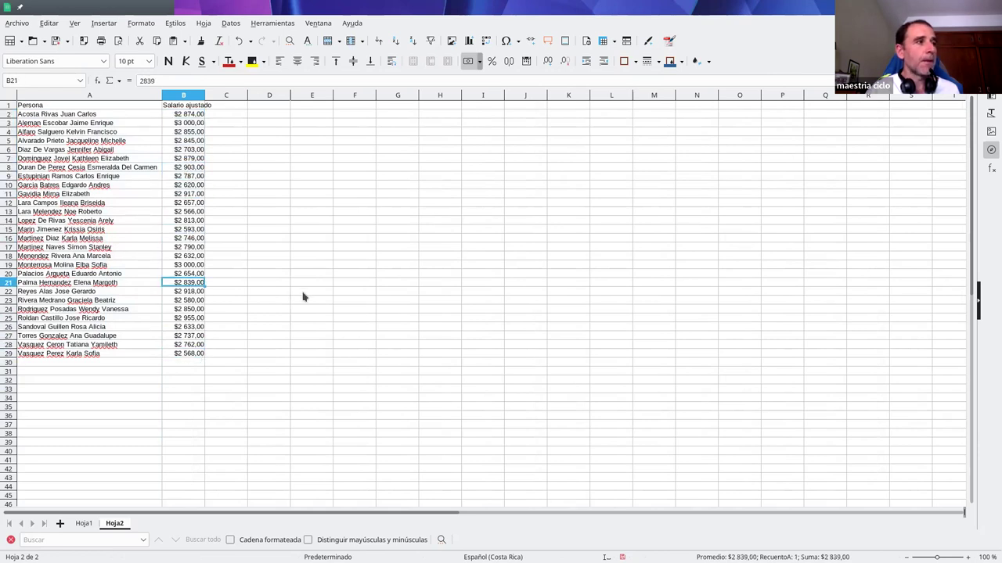
Undo the column width change and the paste in Hoja2, and clear the contents of A1:B29.
{"action": "key", "text": "ctrl+z"}
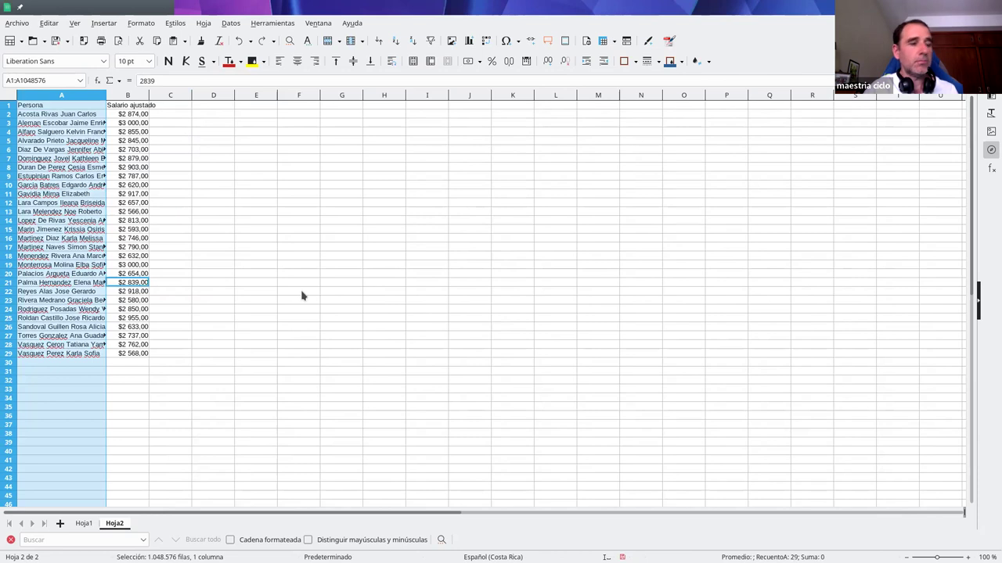
{"action": "key", "text": "ctrl+z"}
{"action": "key", "text": "BackSpace"}
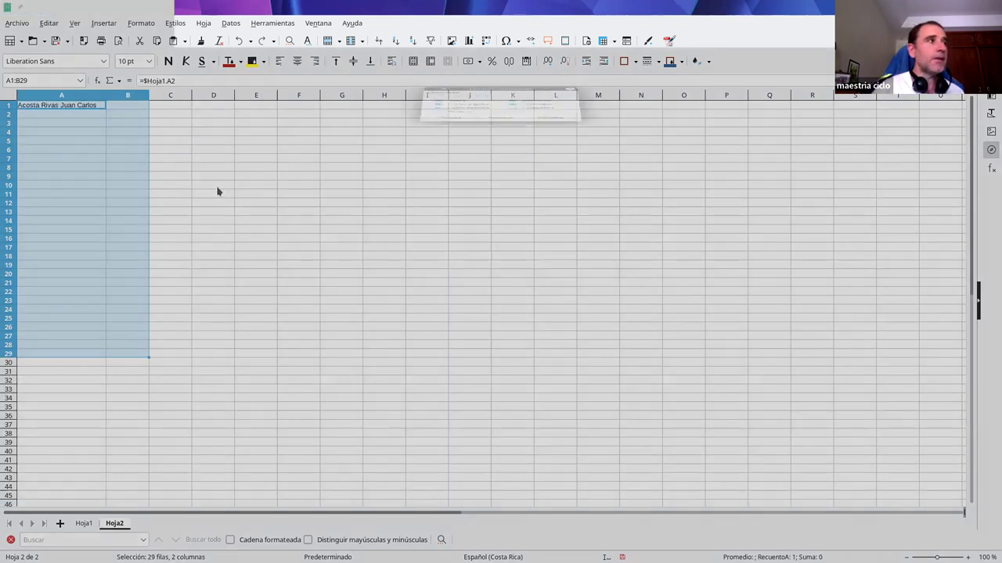
{"action": "left_click", "coordinate": [497, 353]}
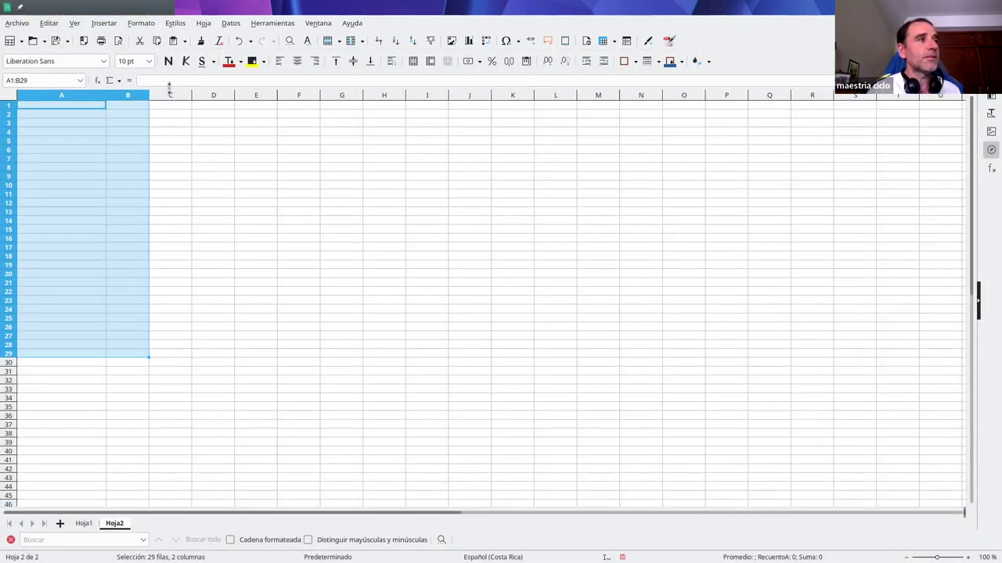
Try pasting the copied columns at A1 of Hoja2 with numbers, text, dates and formulas using Paste Special, inspect B2, and undo the paste.
{"action": "left_click", "coordinate": [162, 115]}
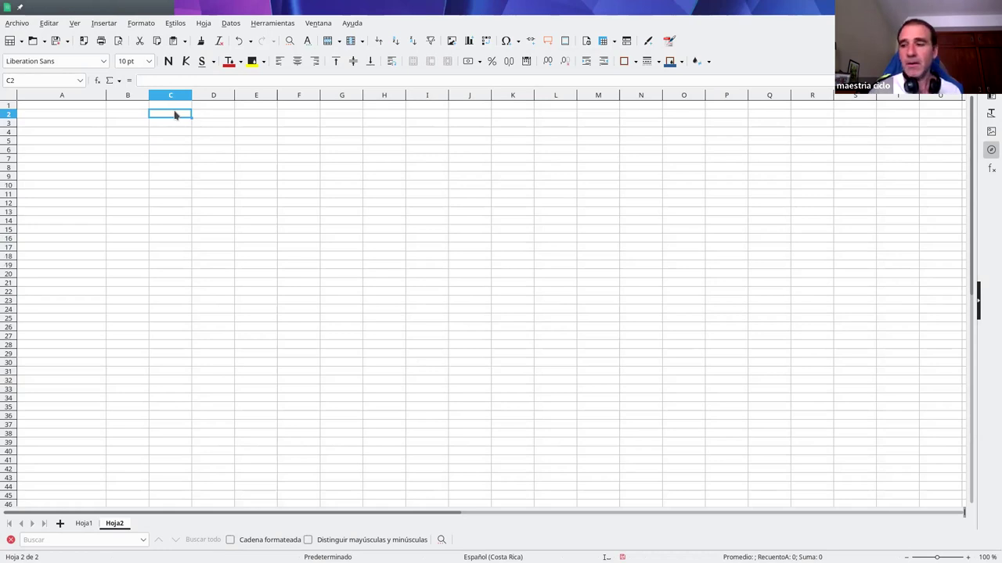
{"action": "left_click", "coordinate": [83, 109]}
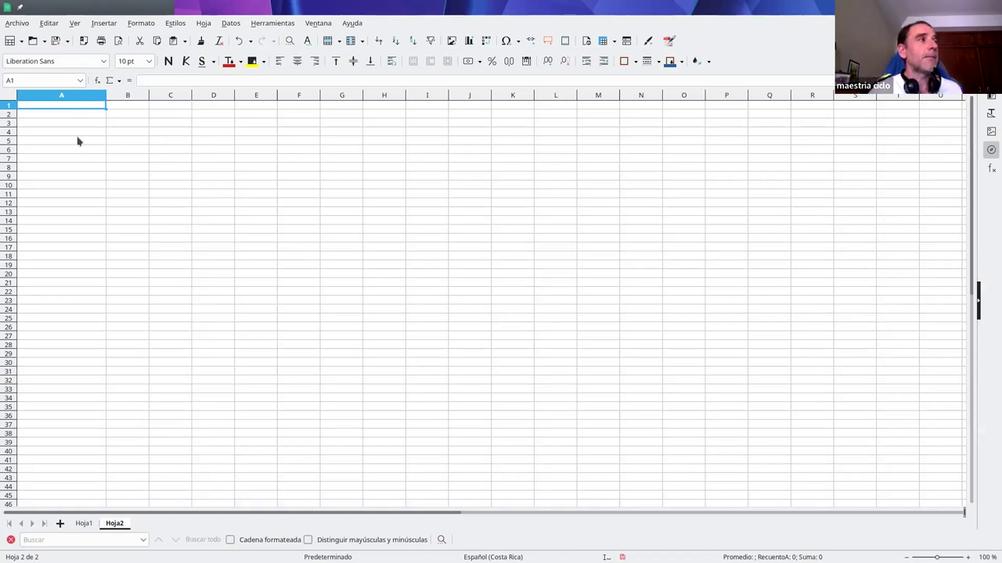
{"action": "left_click", "coordinate": [49, 24]}
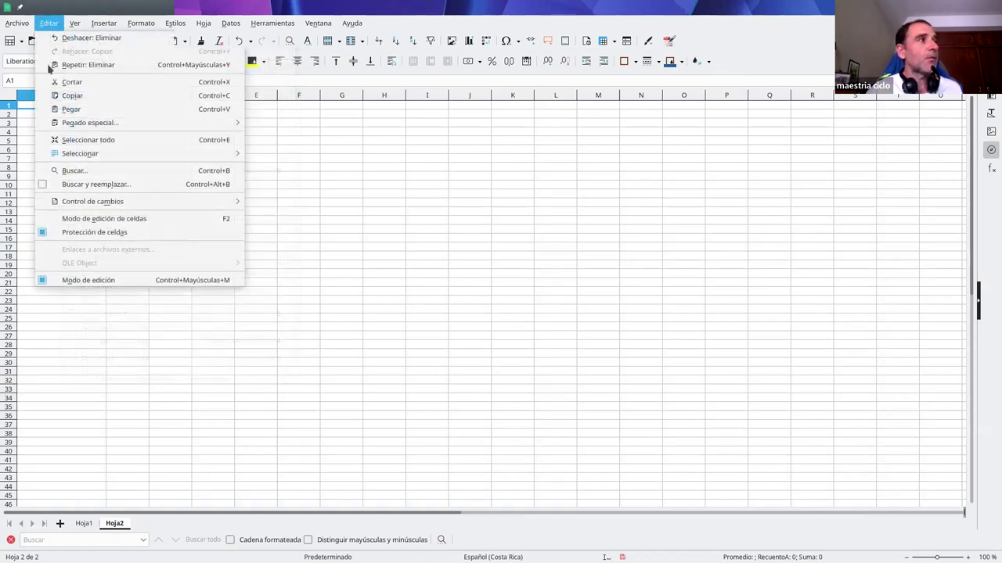
{"action": "mouse_move", "coordinate": [56, 127]}
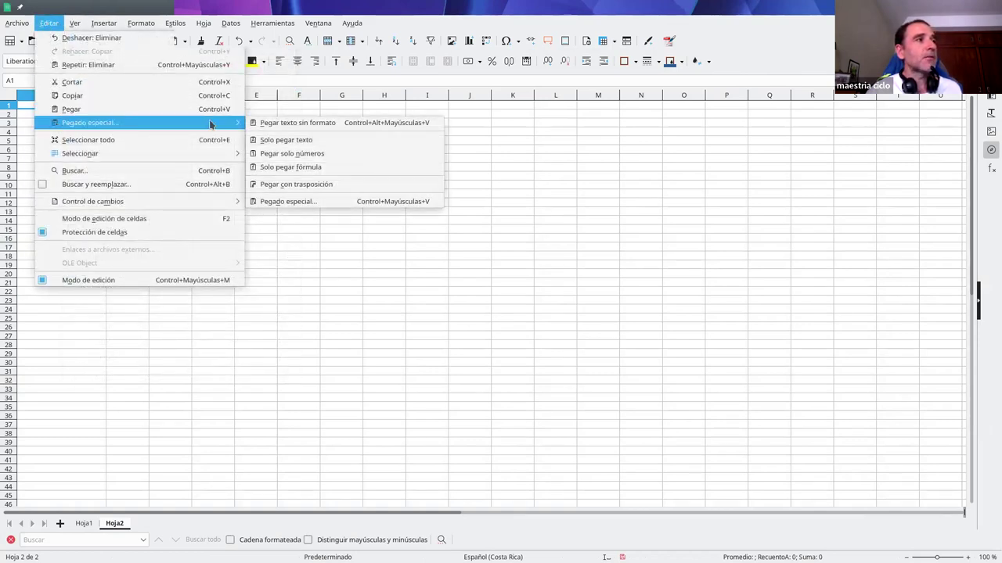
{"action": "left_click", "coordinate": [305, 201]}
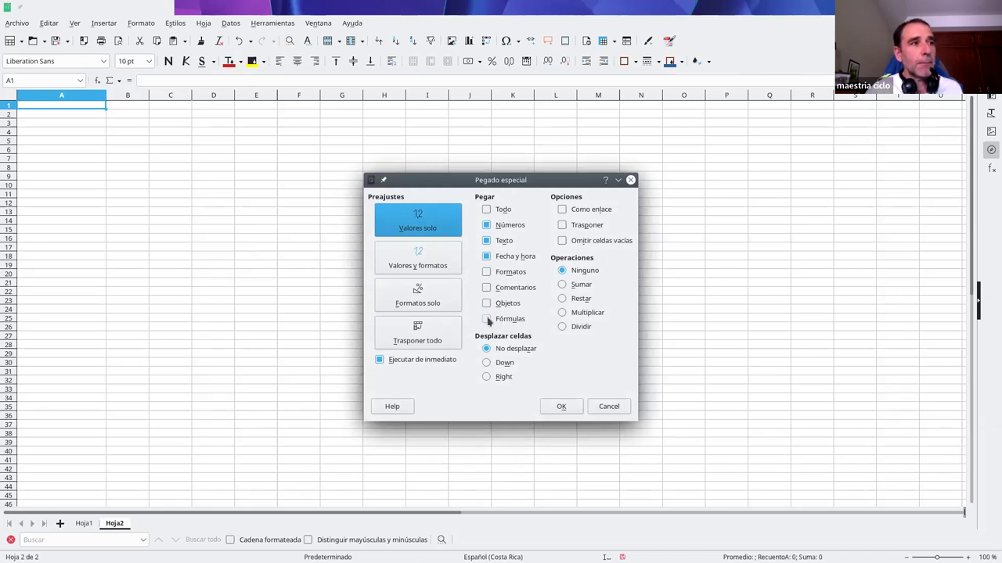
{"action": "left_click", "coordinate": [488, 320]}
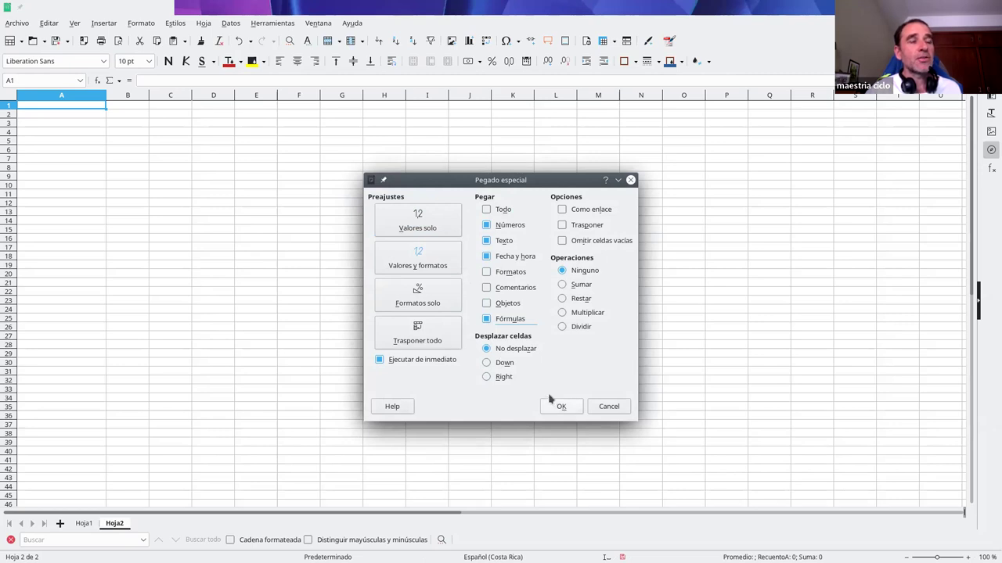
{"action": "left_click", "coordinate": [560, 407]}
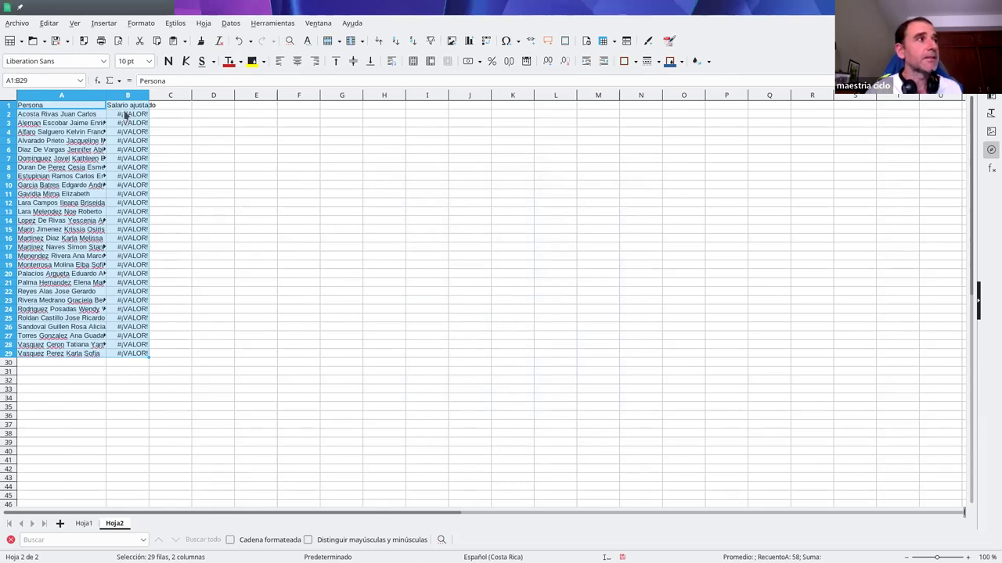
{"action": "left_click", "coordinate": [125, 115]}
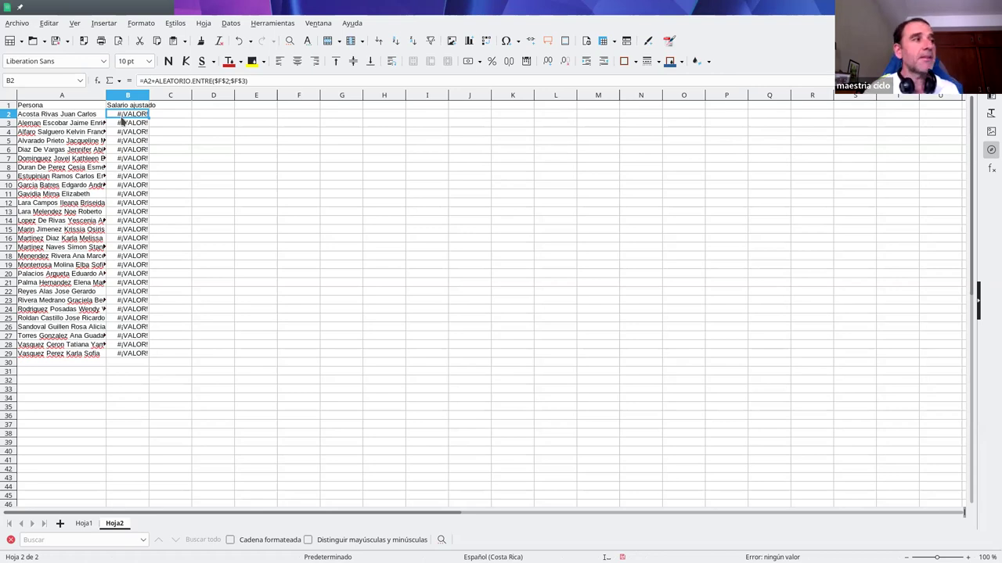
{"action": "key", "text": "ctrl+z"}
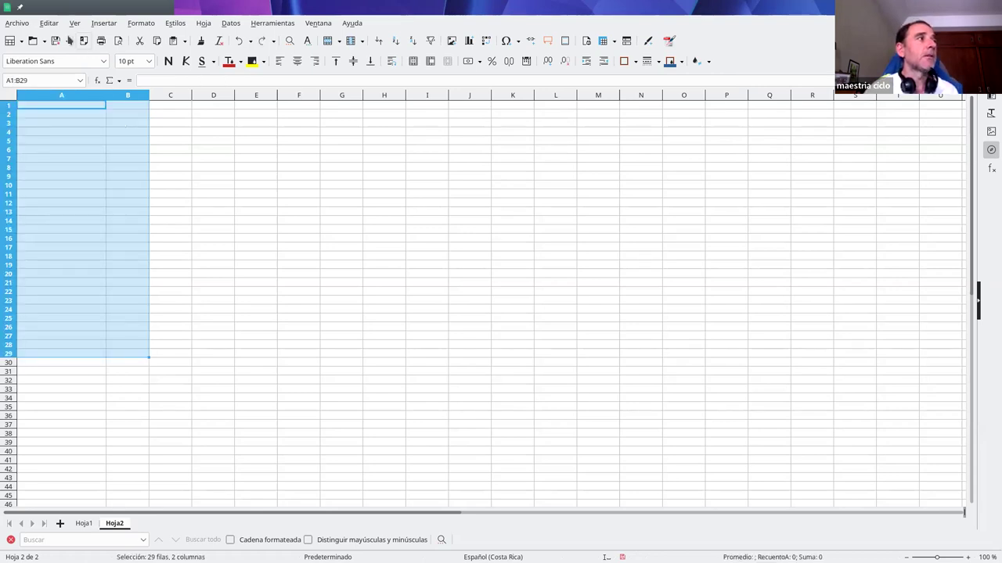
Paste only numbers, text and dates without formulas at A1 of Hoja2 using Paste Special, and fit column A's width to the names.
{"action": "left_click", "coordinate": [48, 23]}
{"action": "mouse_move", "coordinate": [100, 124]}
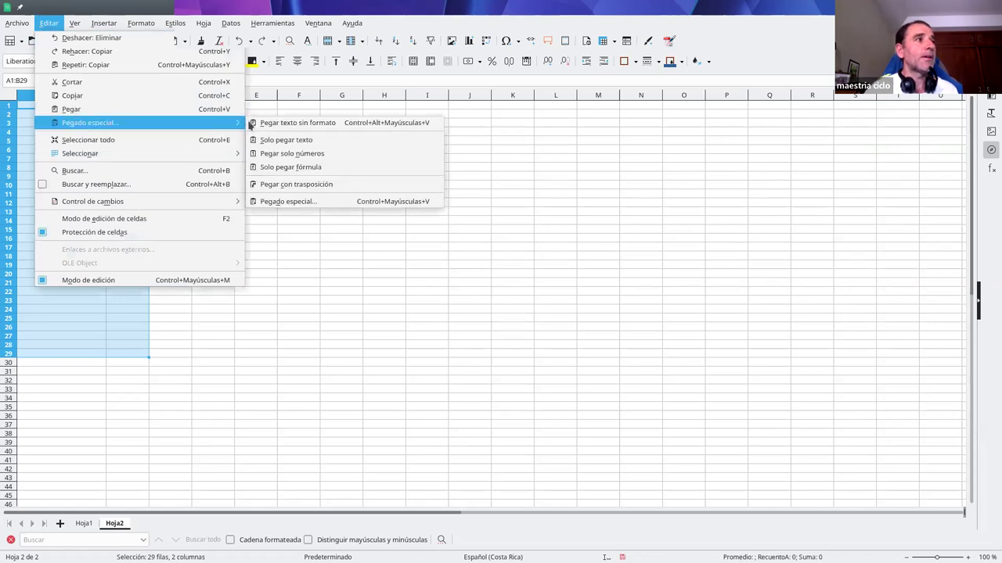
{"action": "left_click", "coordinate": [299, 205]}
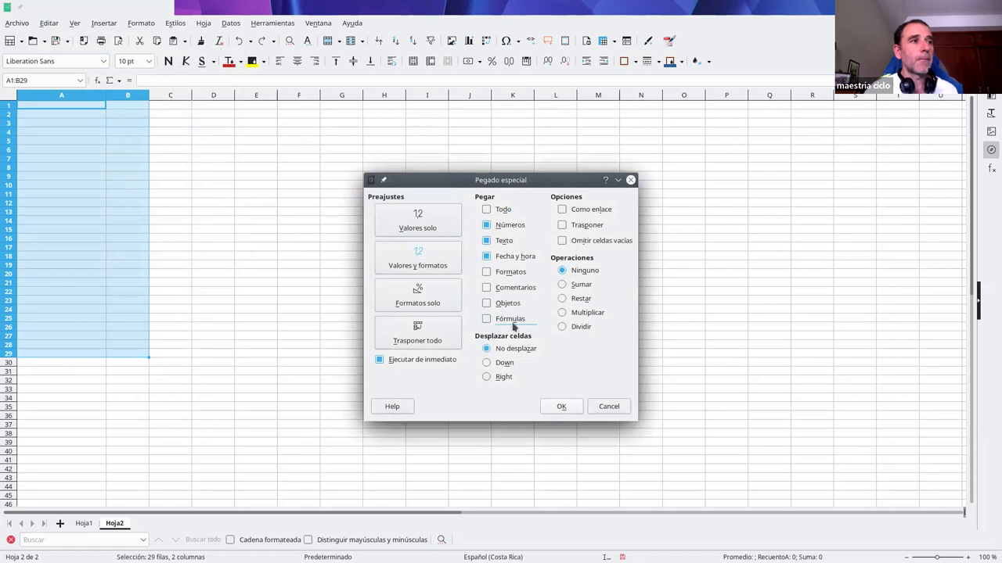
{"action": "left_click", "coordinate": [560, 407]}
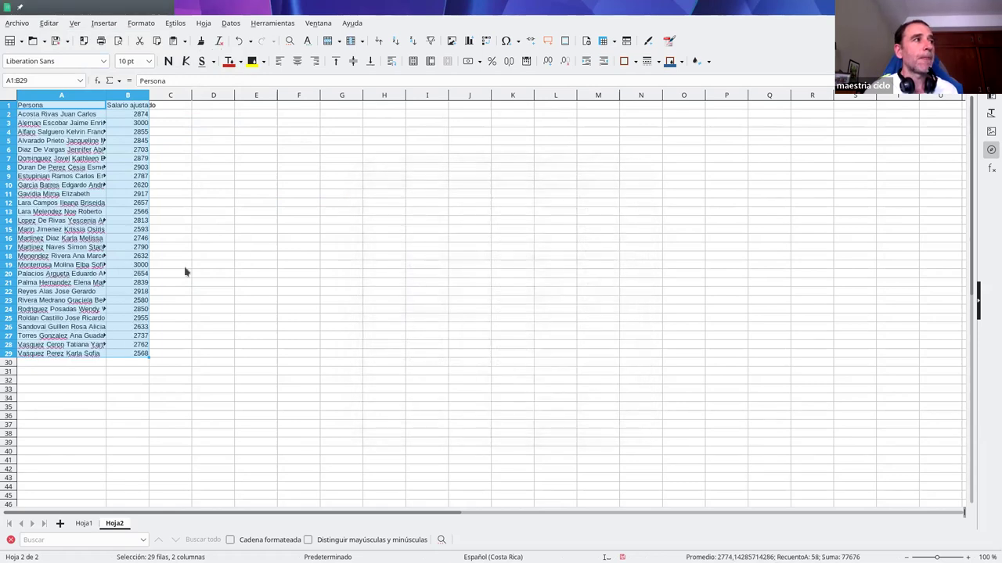
{"action": "left_click", "coordinate": [104, 95]}
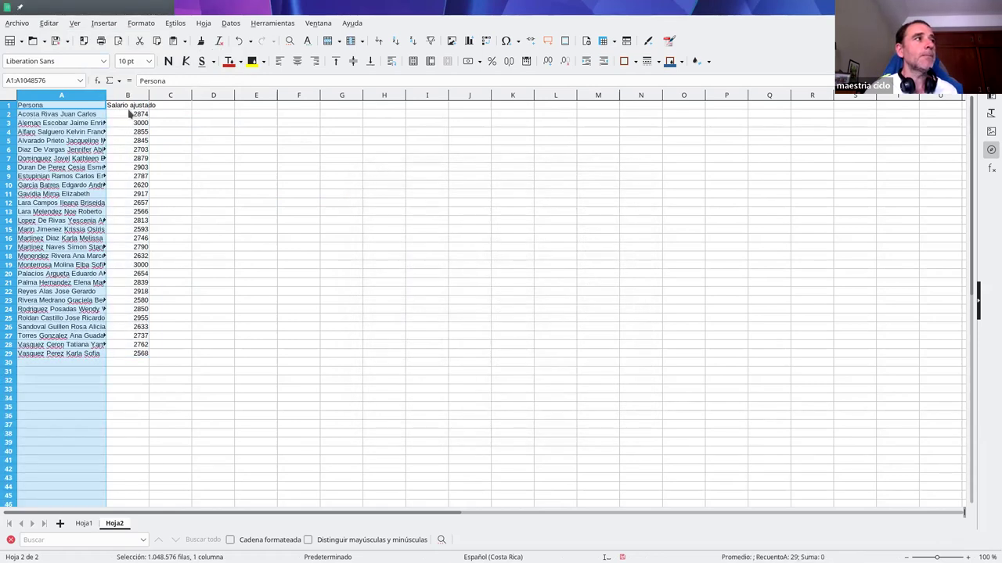
{"action": "double_click", "coordinate": [104, 95]}
Format the salaries in B2:B29 of Hoja2 as currency and fit the width of column B to its content.
{"action": "left_click_drag", "start_coordinate": [179, 116], "coordinate": [188, 356]}
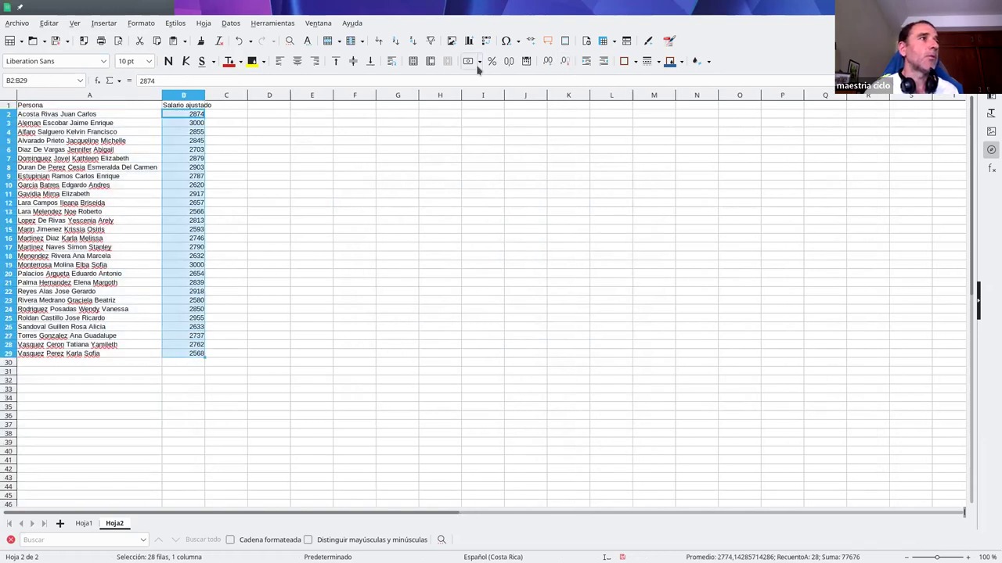
{"action": "left_click", "coordinate": [468, 61]}
{"action": "left_click", "coordinate": [226, 185]}
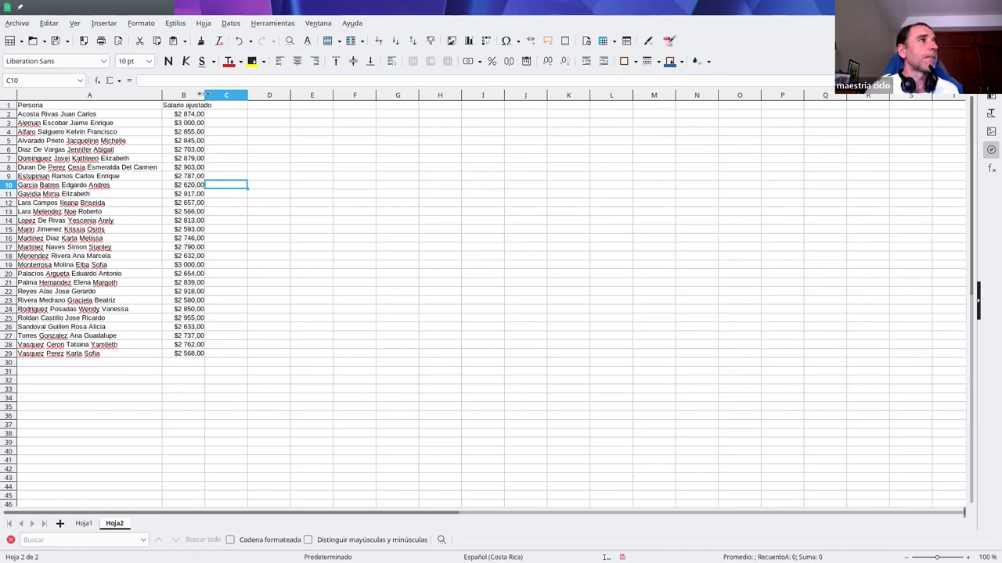
{"action": "double_click", "coordinate": [205, 94]}
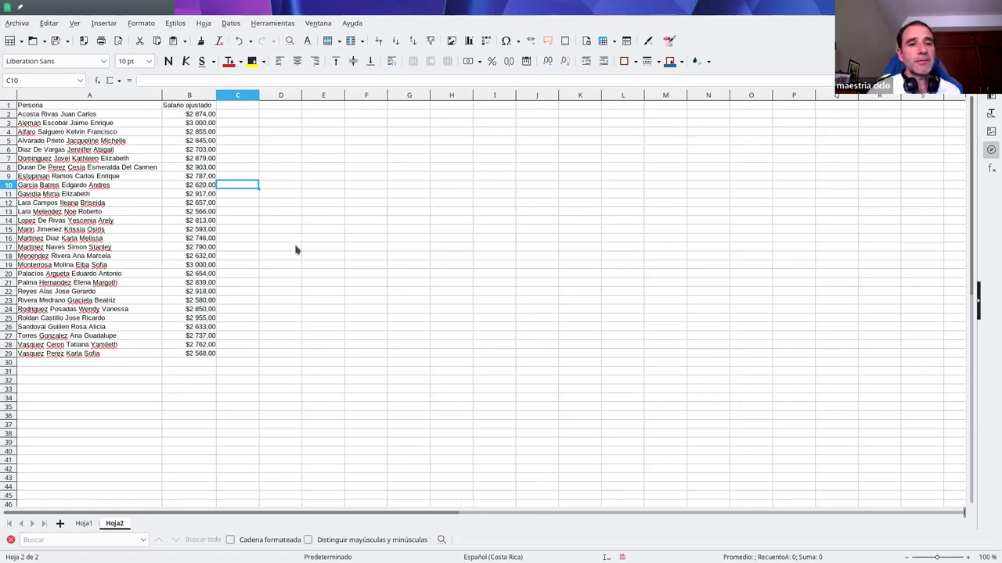
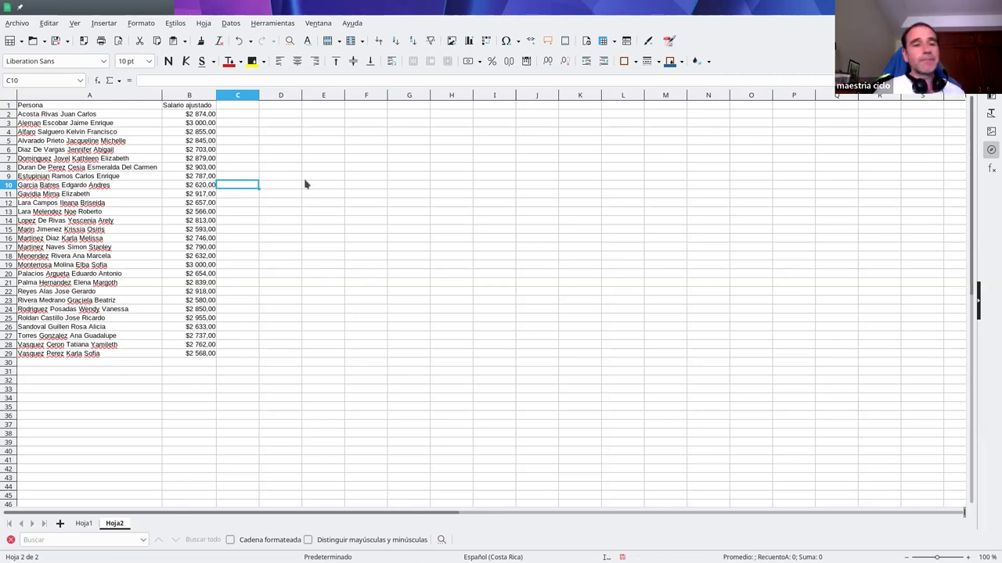
Apply a three-entry colour scale to B2:B29 with red for the minimum, yellow for the 50th percentile and green for the maximum.
{"action": "left_click_drag", "start_coordinate": [210, 116], "coordinate": [205, 354]}
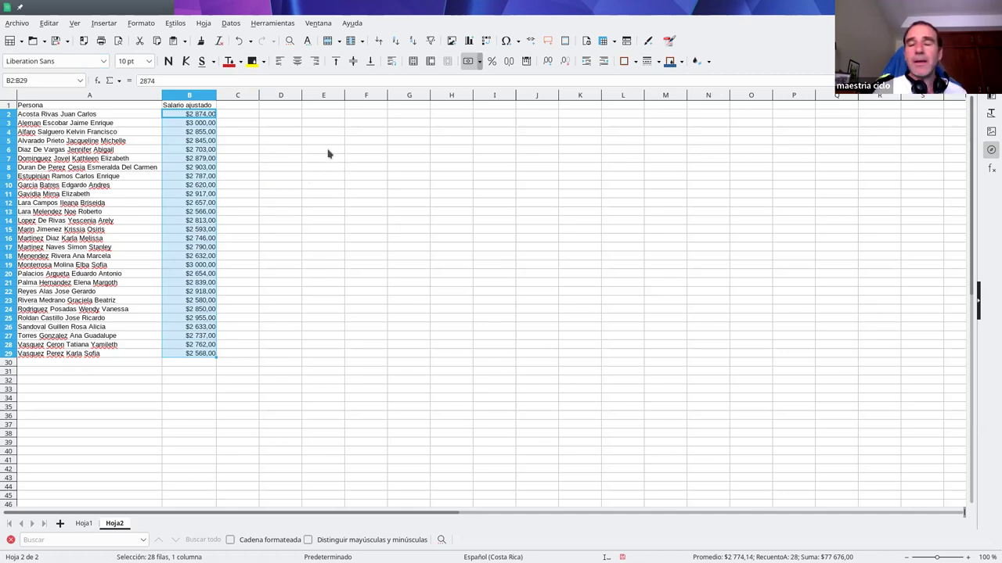
{"action": "left_click", "coordinate": [153, 24]}
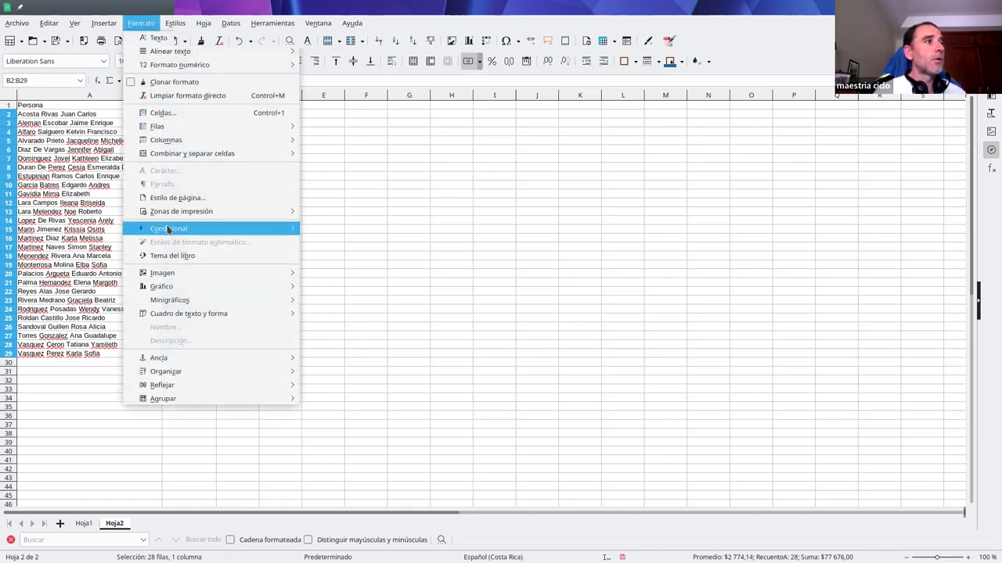
{"action": "mouse_move", "coordinate": [167, 232]}
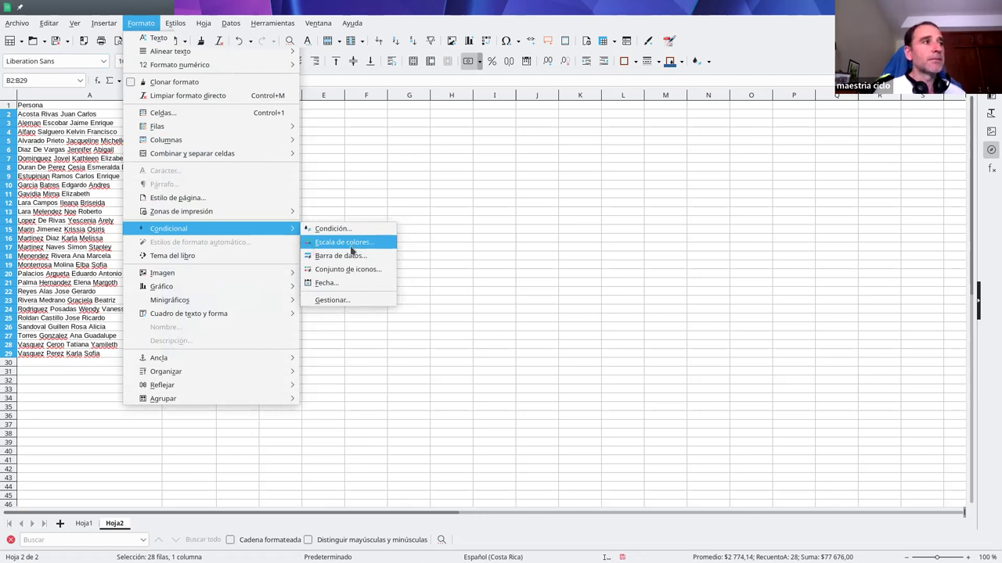
{"action": "left_click", "coordinate": [351, 245]}
{"action": "left_click_drag", "start_coordinate": [306, 232], "coordinate": [457, 107]}
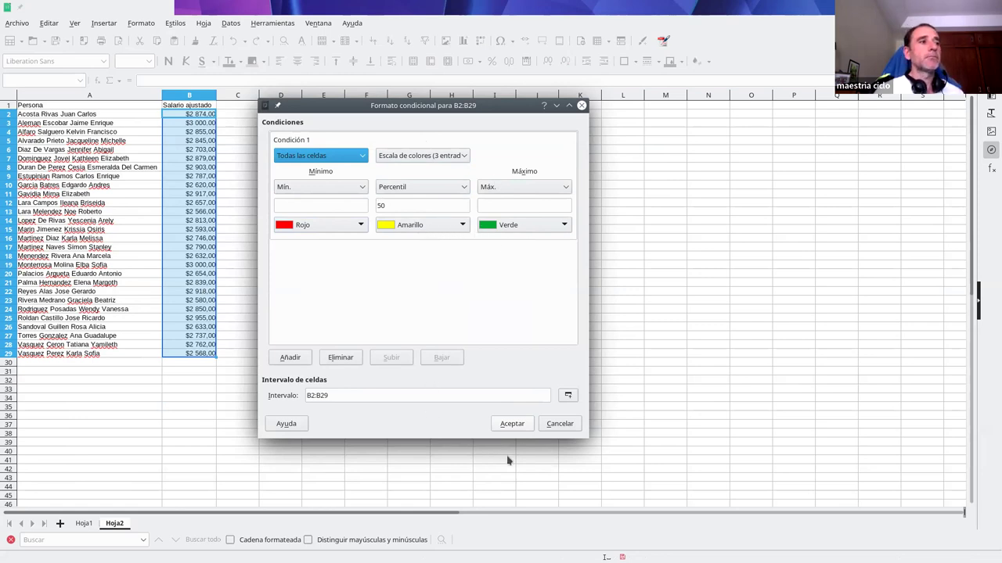
{"action": "left_click", "coordinate": [512, 424]}
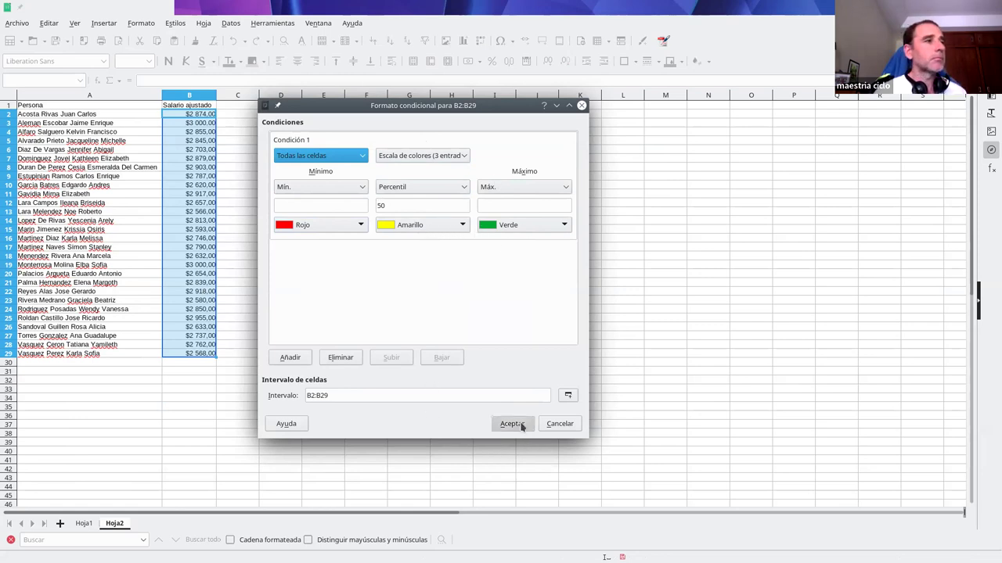
{"action": "left_click", "coordinate": [242, 188]}
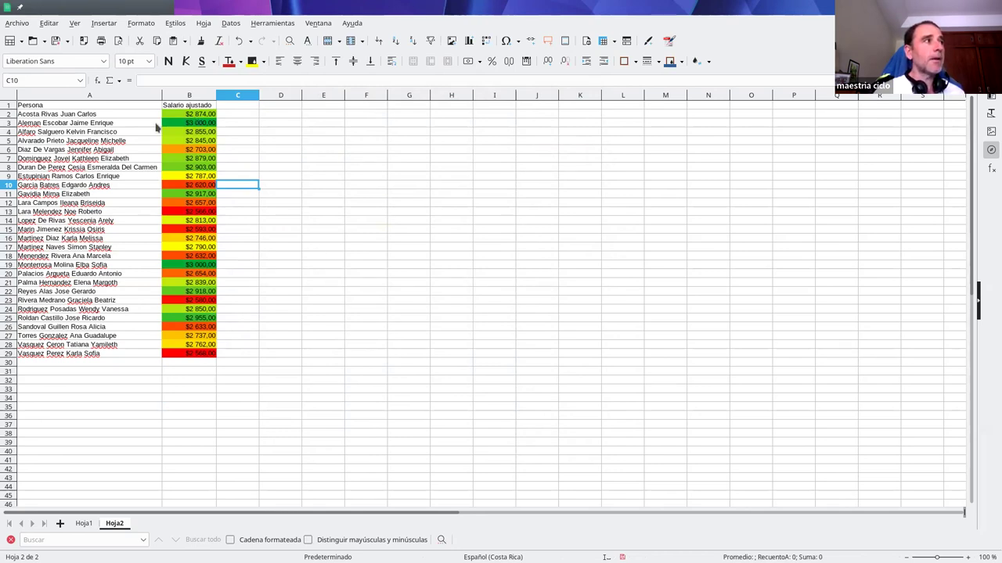
Examine how the colour scale marks the highest and lowest salaries in B2:B29.
{"action": "left_click", "coordinate": [180, 124]}
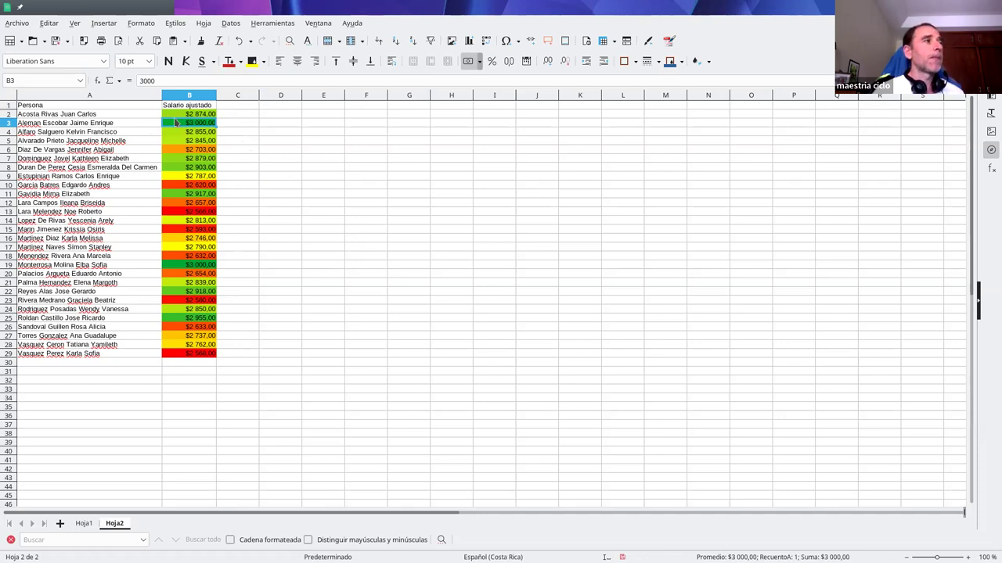
{"action": "left_click_drag", "start_coordinate": [186, 118], "coordinate": [188, 357]}
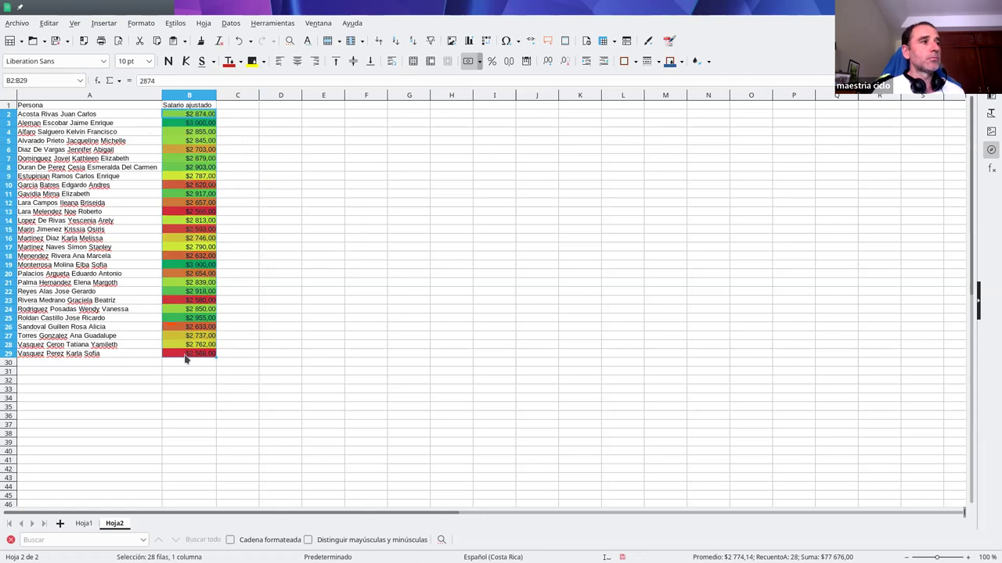
{"action": "left_click", "coordinate": [246, 204]}
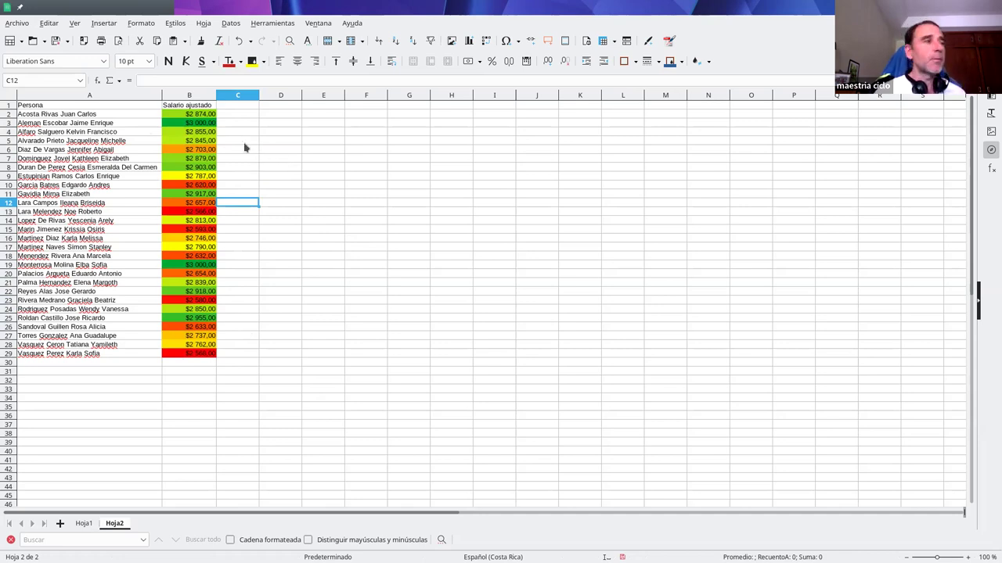
{"action": "left_click", "coordinate": [198, 114]}
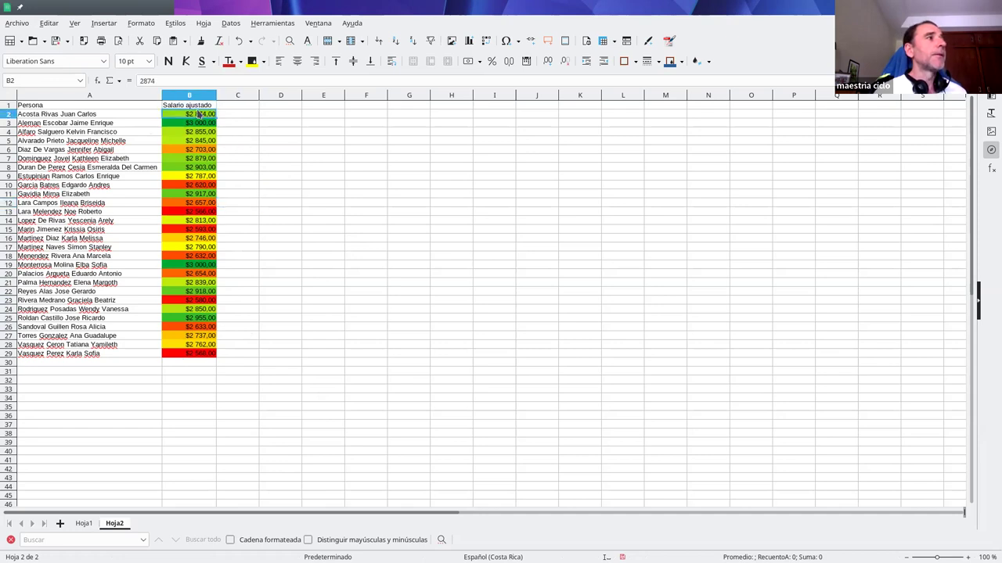
{"action": "left_click", "coordinate": [199, 357]}
{"action": "left_click", "coordinate": [280, 228]}
Remove the colour scale conditional format from B2:B29 of Hoja2.
{"action": "left_click_drag", "start_coordinate": [198, 114], "coordinate": [201, 354]}
{"action": "left_click", "coordinate": [141, 23]}
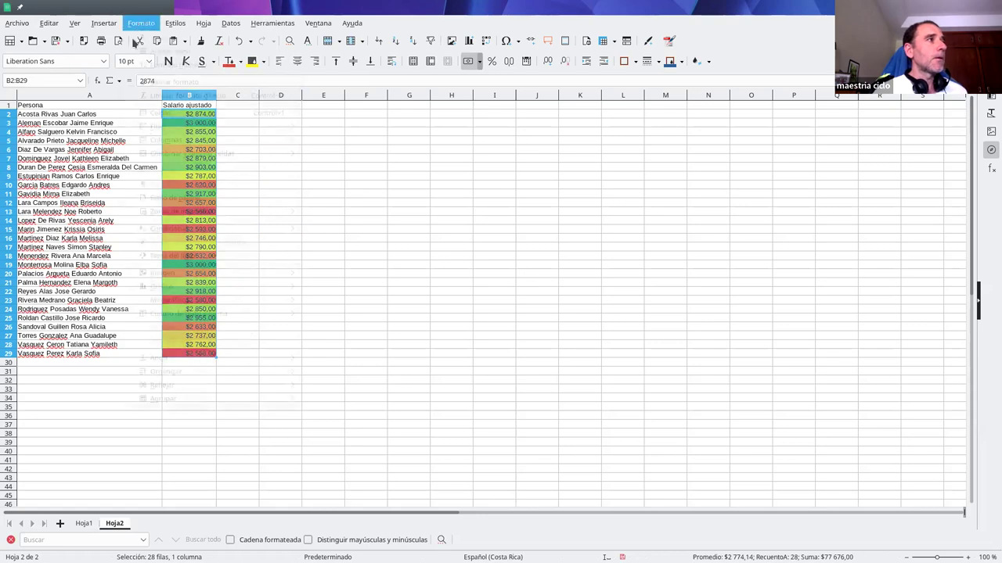
{"action": "mouse_move", "coordinate": [235, 229]}
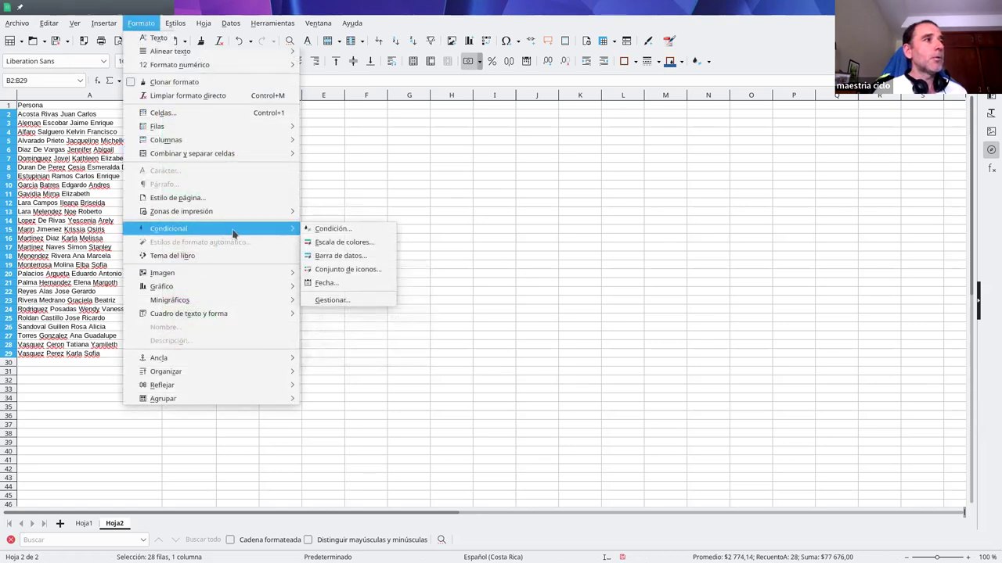
{"action": "left_click", "coordinate": [332, 302]}
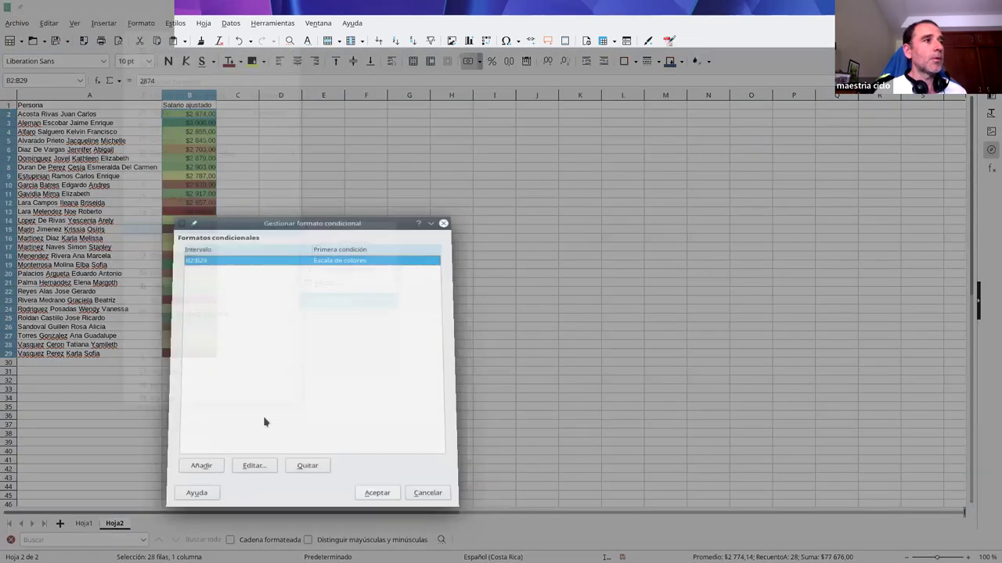
{"action": "left_click", "coordinate": [306, 521]}
{"action": "left_click", "coordinate": [373, 547]}
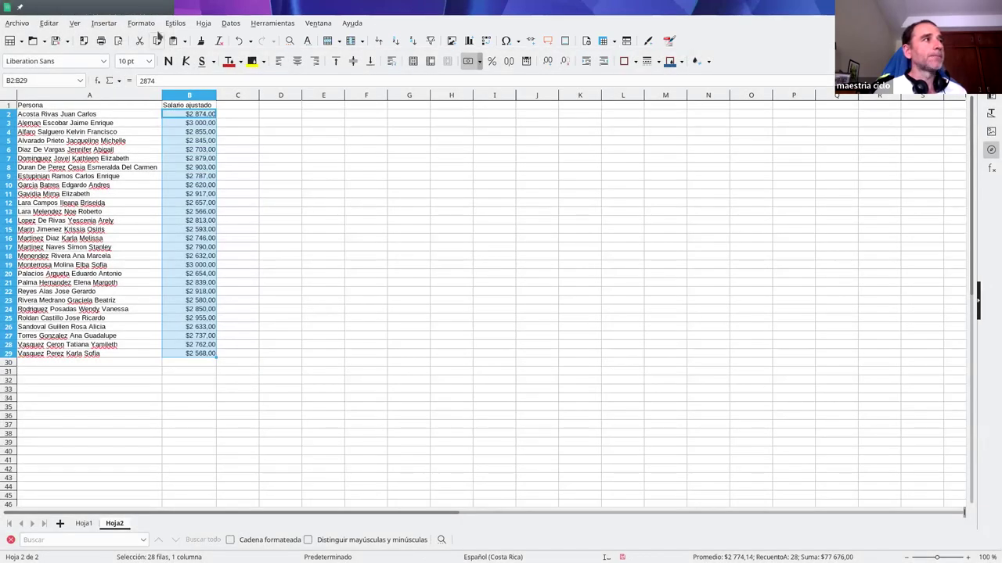
Apply data bar conditional formatting to B2:B29 with automatic minimum and maximum.
{"action": "left_click", "coordinate": [141, 22]}
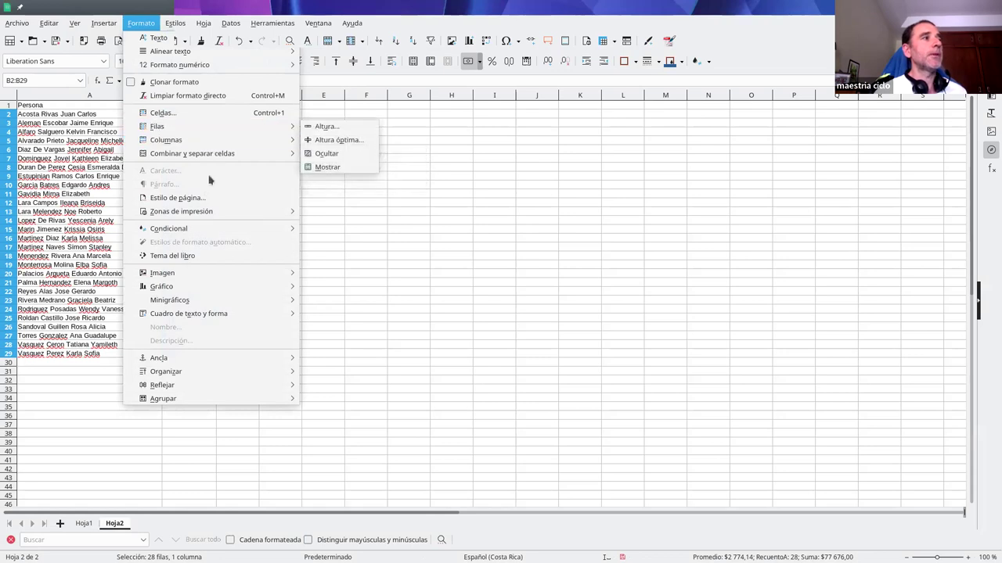
{"action": "mouse_move", "coordinate": [304, 234]}
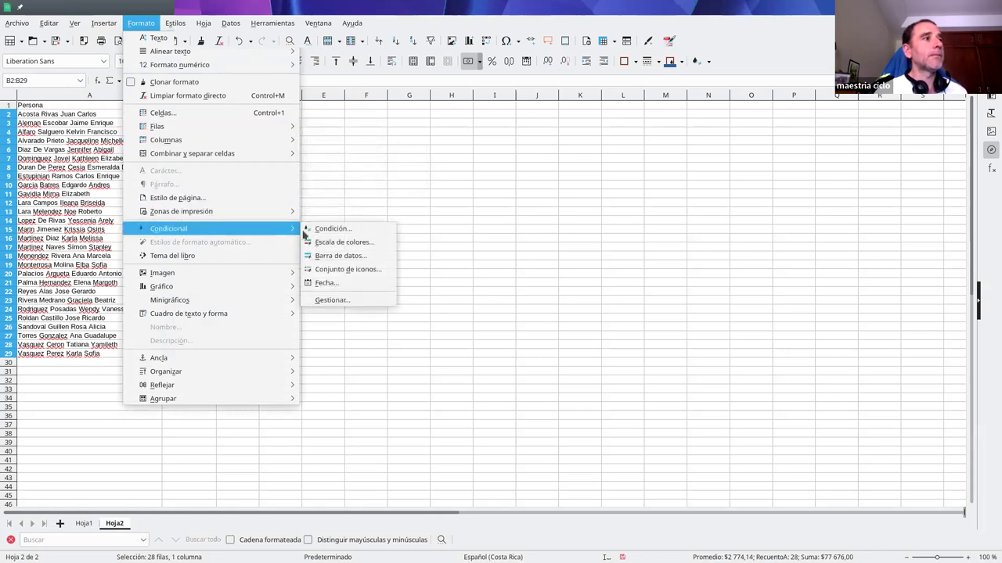
{"action": "left_click", "coordinate": [340, 257]}
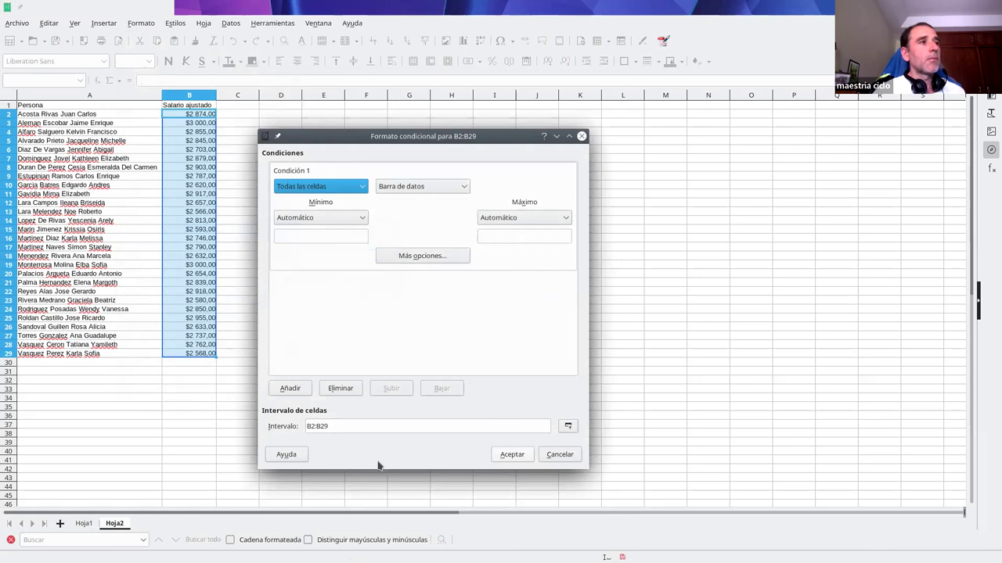
{"action": "left_click", "coordinate": [522, 457]}
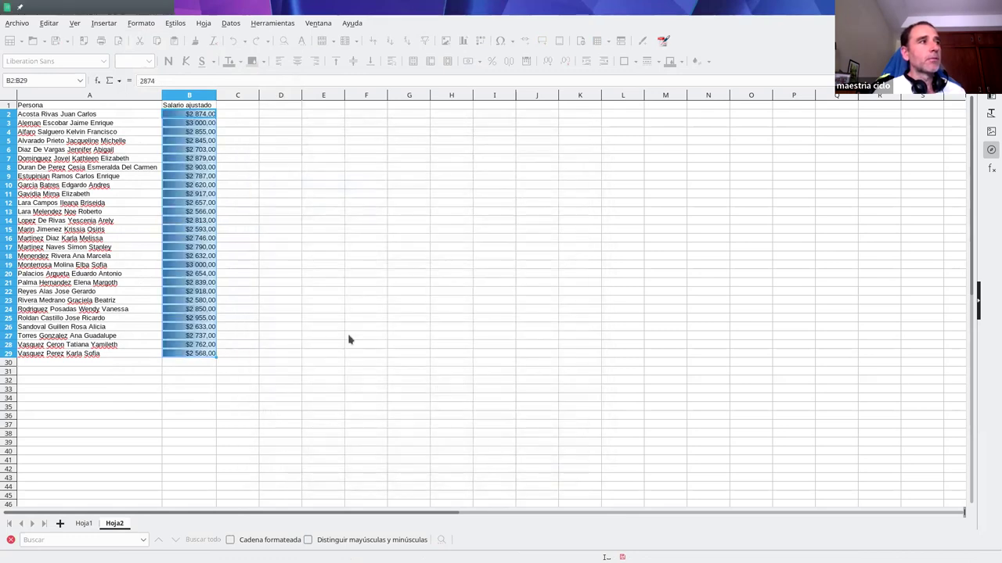
{"action": "left_click", "coordinate": [298, 258]}
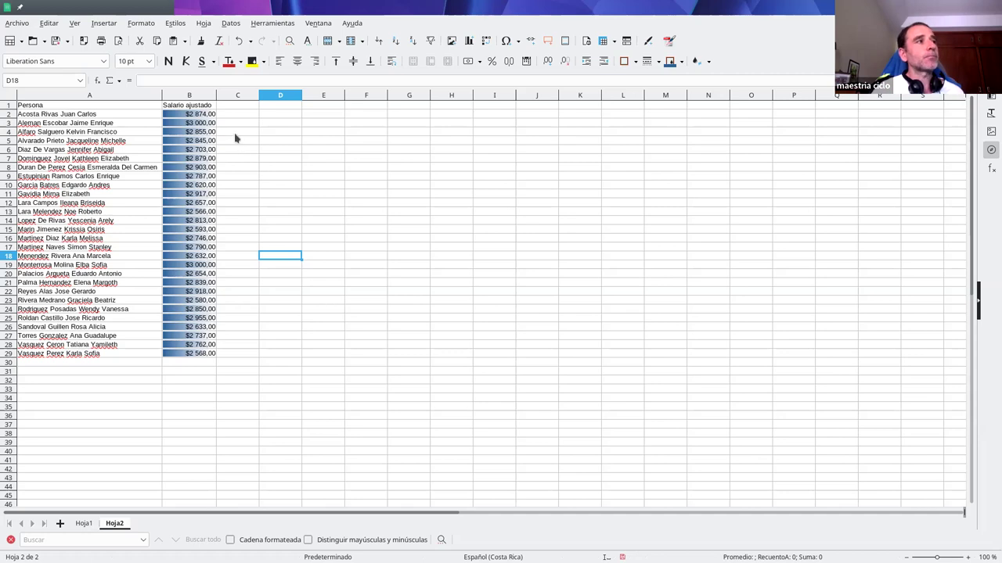
{"action": "left_click", "coordinate": [187, 114]}
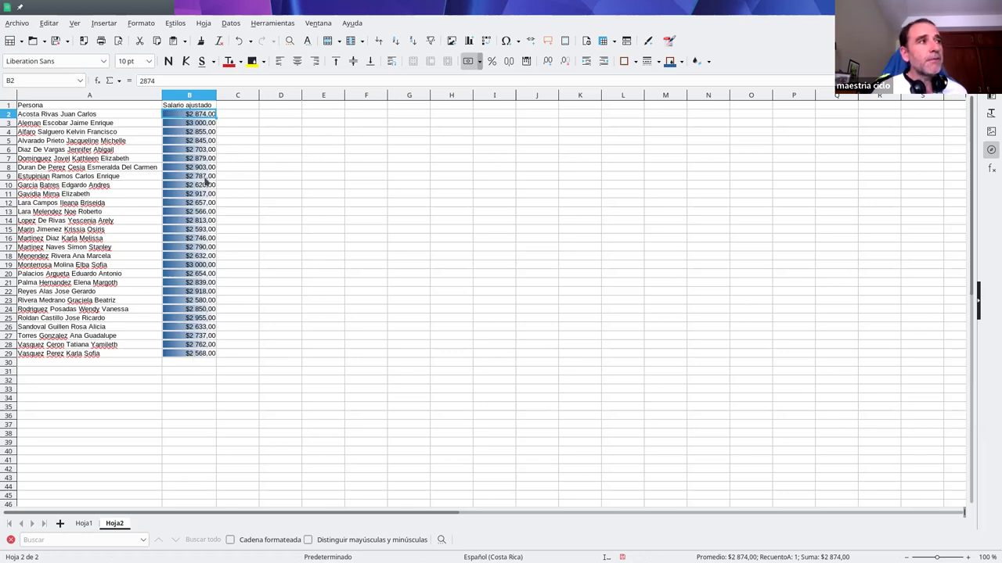
{"action": "left_click", "coordinate": [226, 117]}
Edit the existing data bar format of B2:B29 in Hoja2, setting its minimum to Mín.
{"action": "left_click_drag", "start_coordinate": [200, 114], "coordinate": [205, 351]}
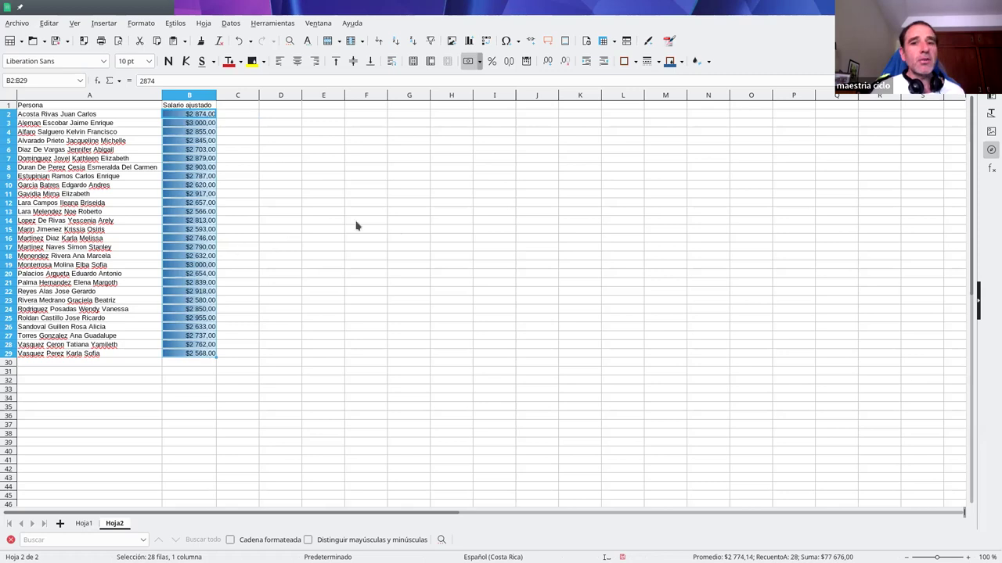
{"action": "left_click", "coordinate": [141, 25]}
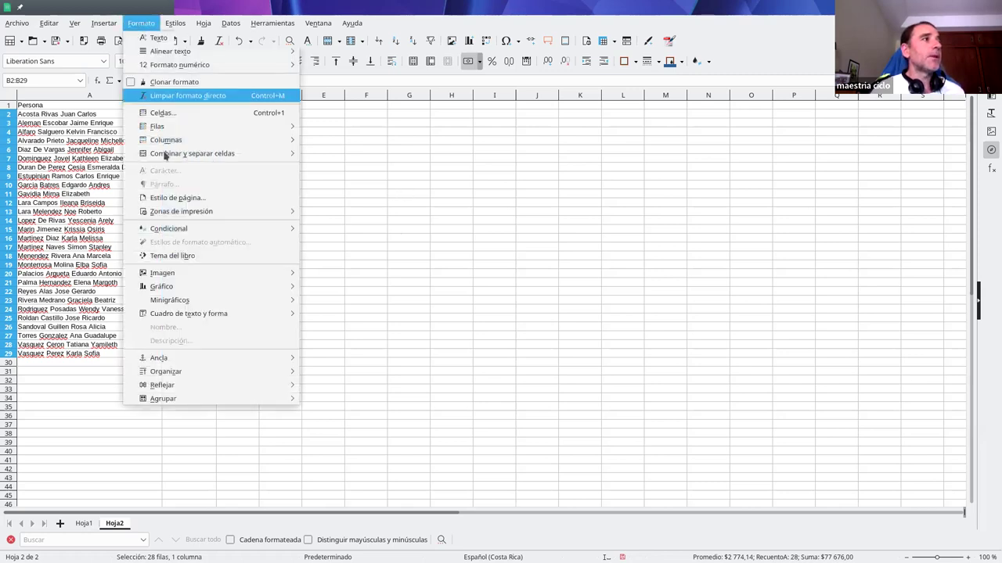
{"action": "mouse_move", "coordinate": [215, 227]}
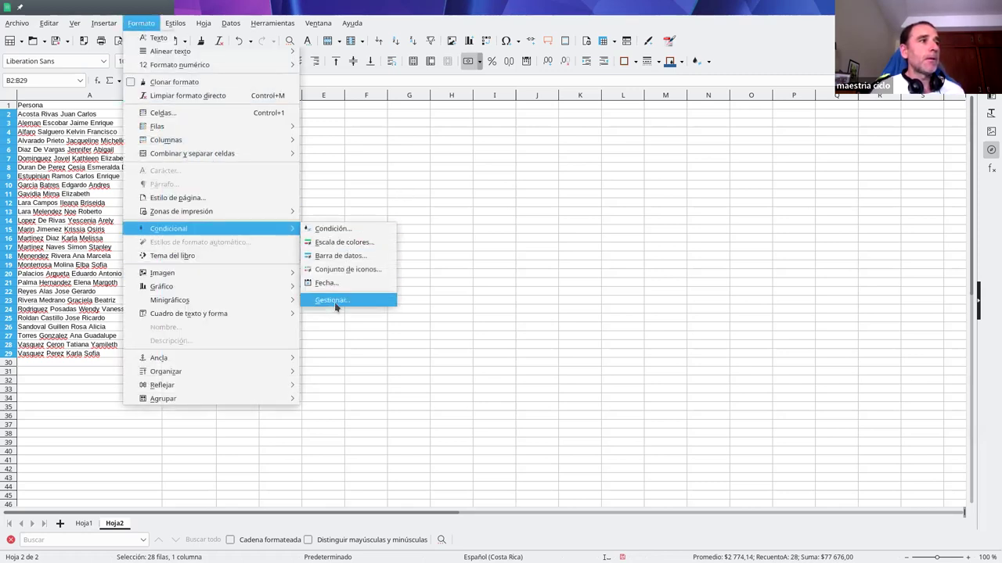
{"action": "left_click", "coordinate": [333, 300]}
{"action": "left_click_drag", "start_coordinate": [245, 252], "coordinate": [326, 83]}
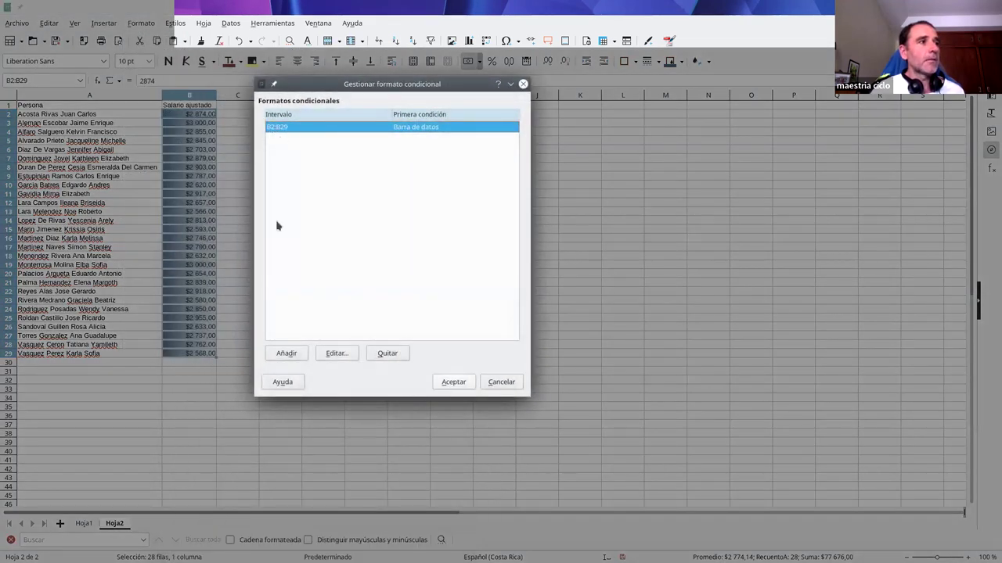
{"action": "left_click", "coordinate": [345, 353]}
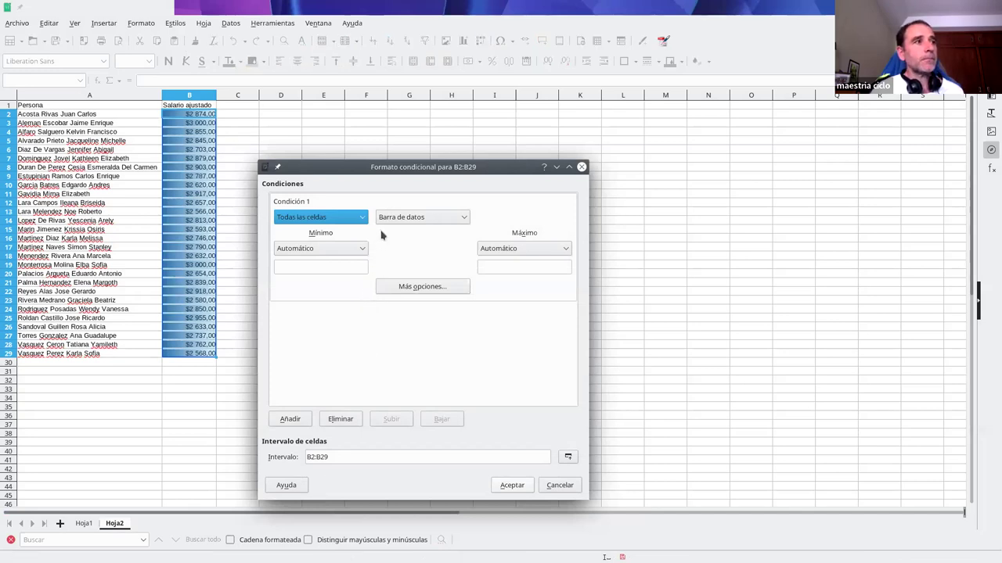
{"action": "left_click", "coordinate": [346, 247]}
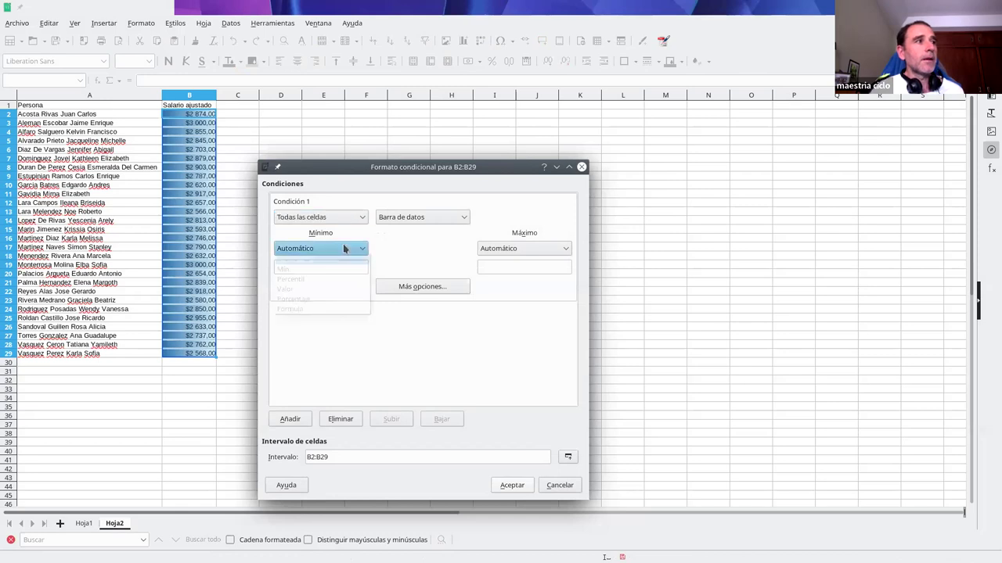
{"action": "left_click", "coordinate": [321, 269]}
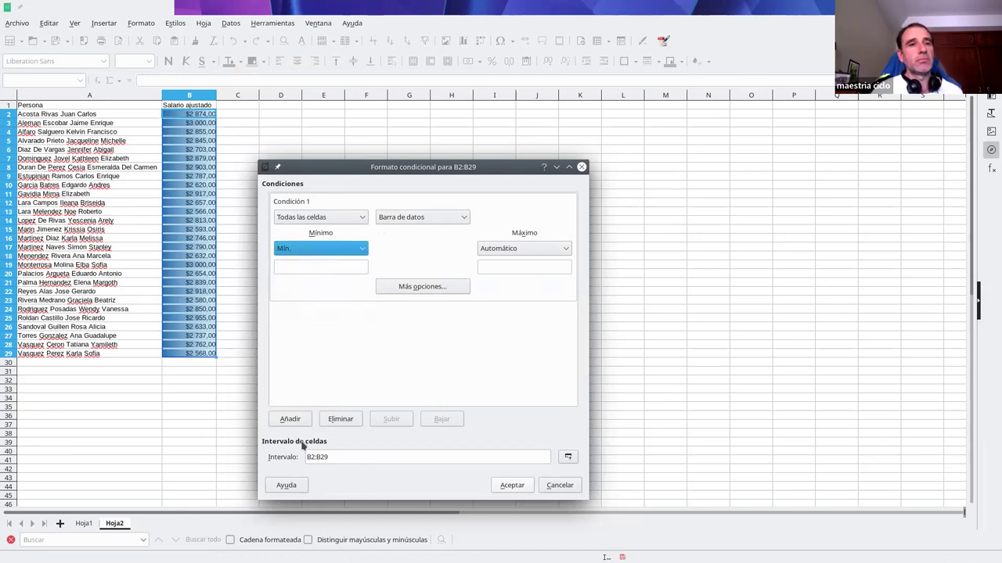
Set the data bar's maximum to Máx. and apply the edited format to B2:B29.
{"action": "left_click", "coordinate": [521, 249]}
{"action": "left_click", "coordinate": [522, 249]}
{"action": "left_click", "coordinate": [501, 267]}
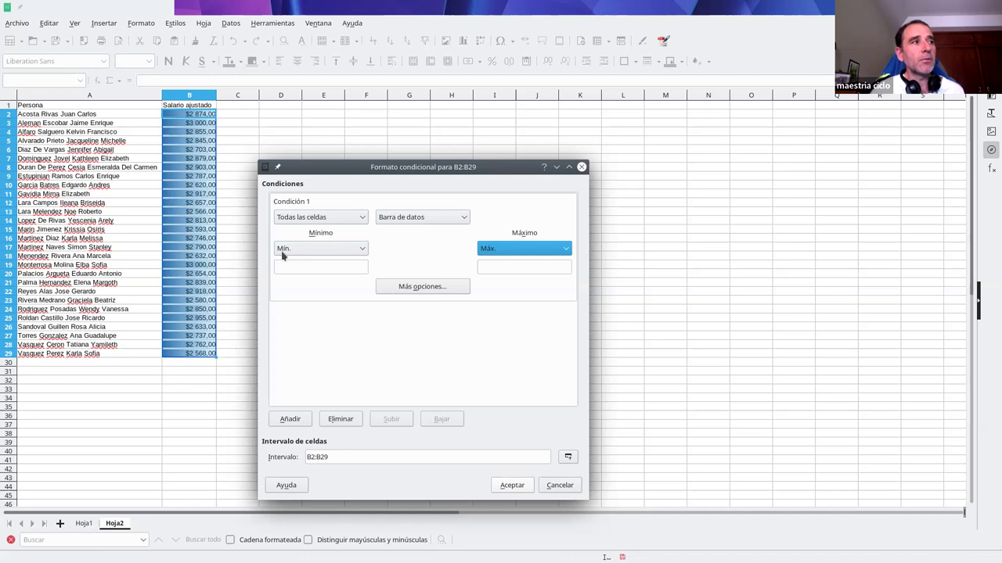
{"action": "left_click", "coordinate": [513, 486]}
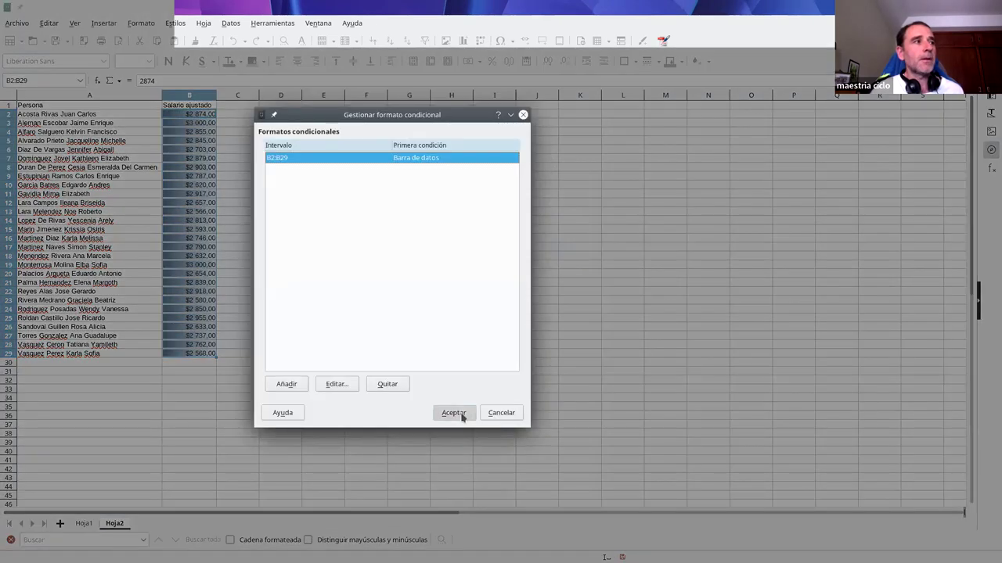
{"action": "left_click", "coordinate": [462, 417]}
{"action": "left_click", "coordinate": [281, 284]}
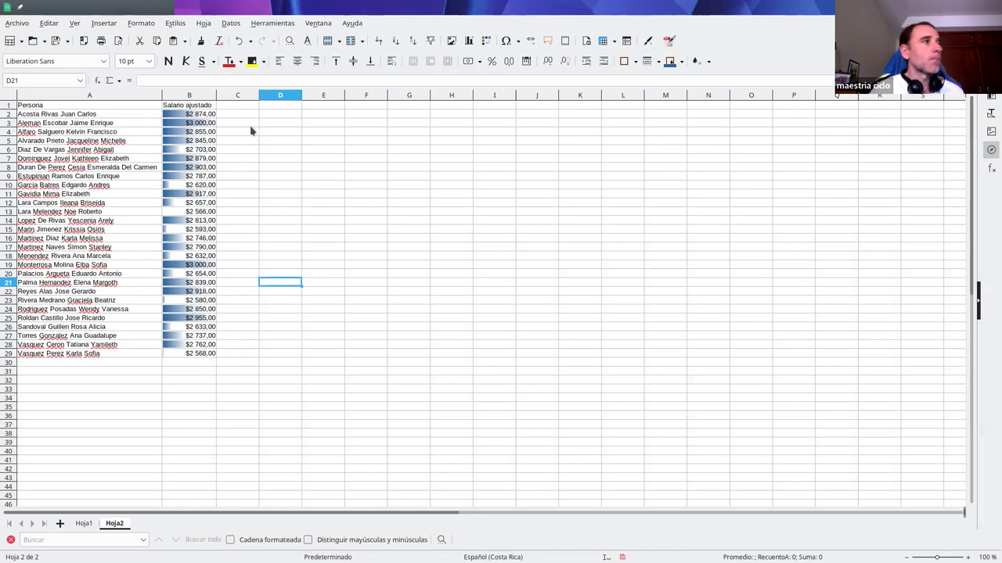
Remove the data bar conditional format from B2:B29 of Hoja2.
{"action": "left_click_drag", "start_coordinate": [210, 116], "coordinate": [205, 353]}
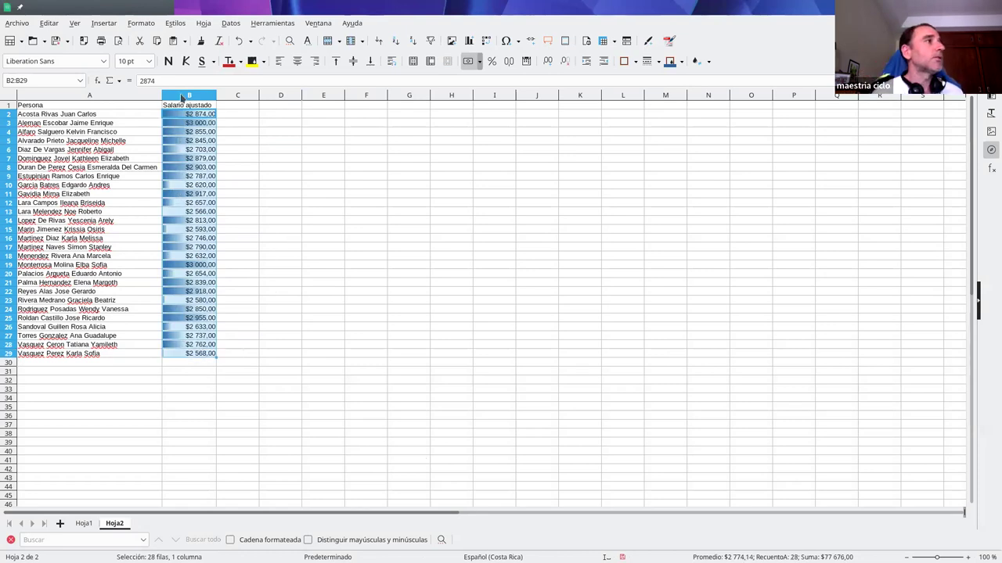
{"action": "left_click", "coordinate": [142, 23]}
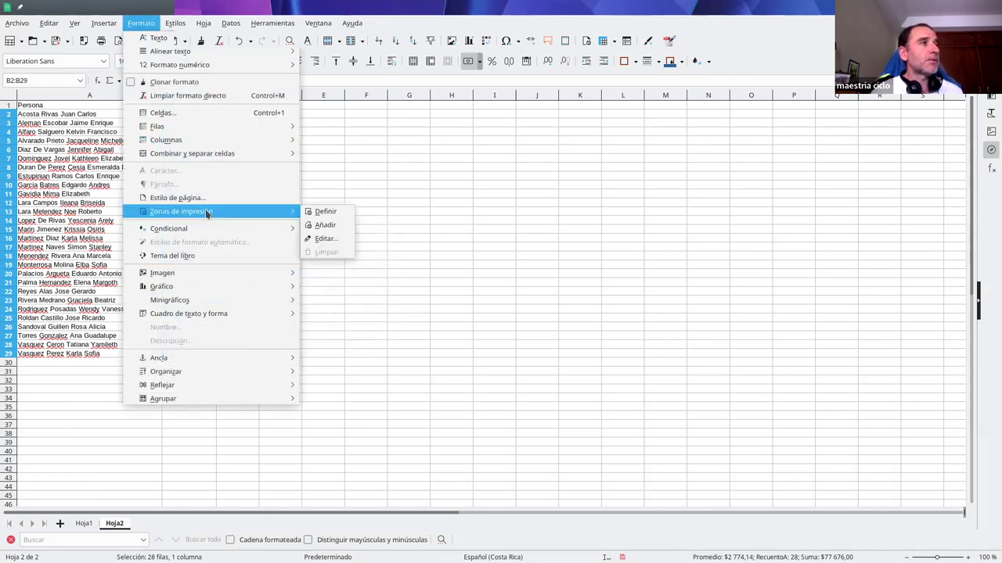
{"action": "mouse_move", "coordinate": [207, 228]}
{"action": "left_click", "coordinate": [356, 303]}
{"action": "left_click", "coordinate": [386, 415]}
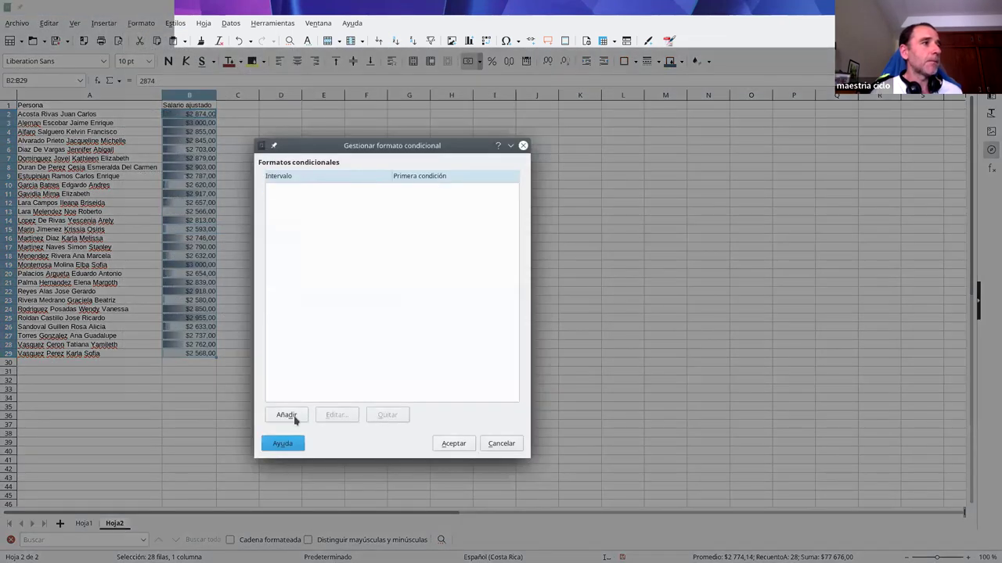
Add a conditional format to B2:B29 whose first condition is a cell value less than 2650.
{"action": "left_click", "coordinate": [288, 414]}
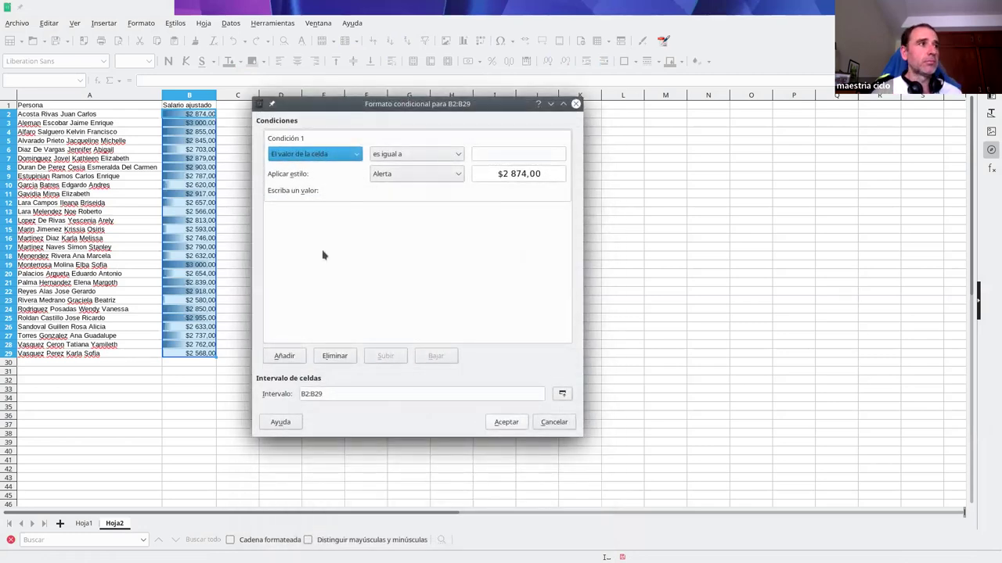
{"action": "left_click", "coordinate": [454, 154]}
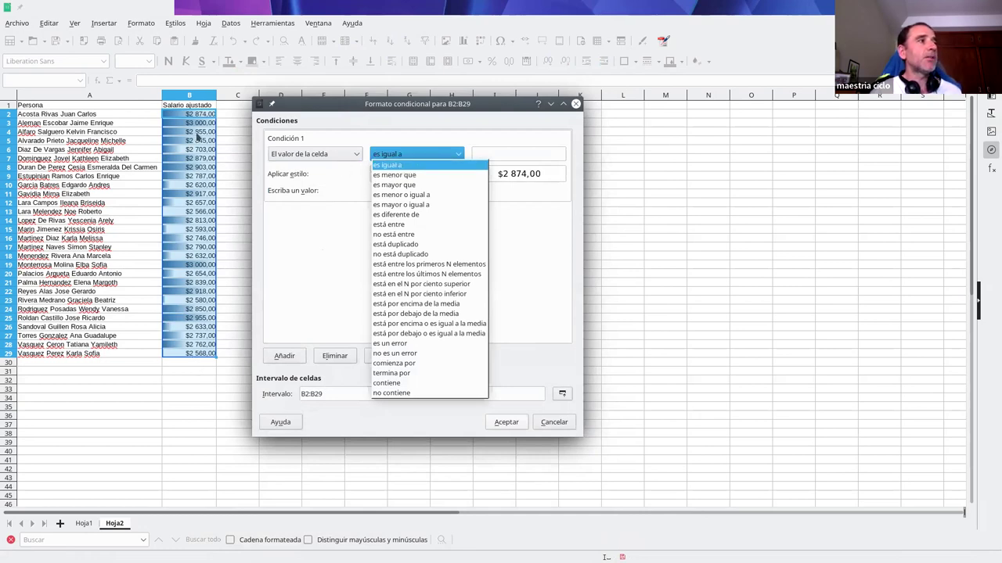
{"action": "left_click", "coordinate": [421, 182]}
{"action": "left_click", "coordinate": [487, 154]}
{"action": "type", "text": "2650"}
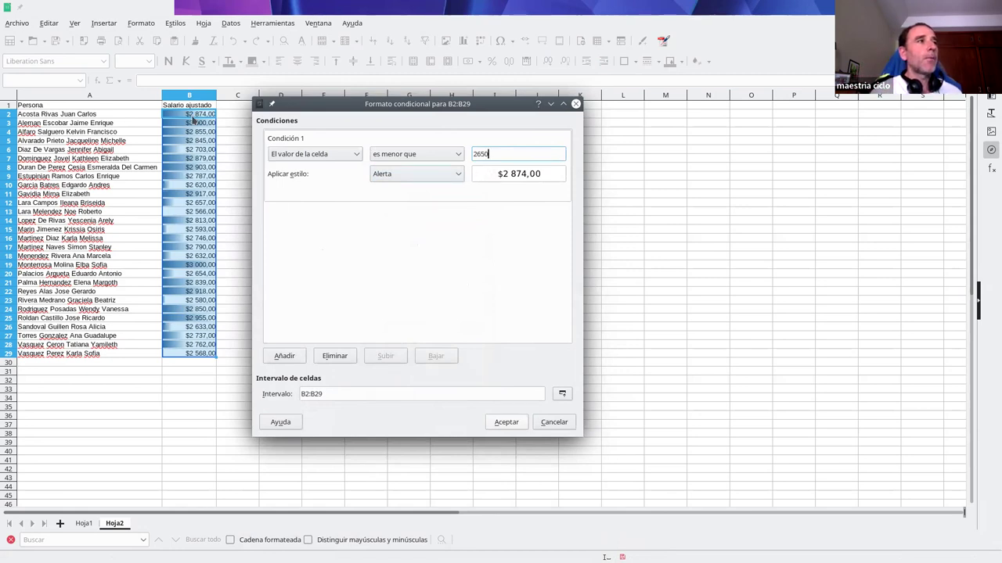
Create a new cell style named "Fondo rojo" with a red background (ff0000) for the first condition.
{"action": "left_click", "coordinate": [429, 177]}
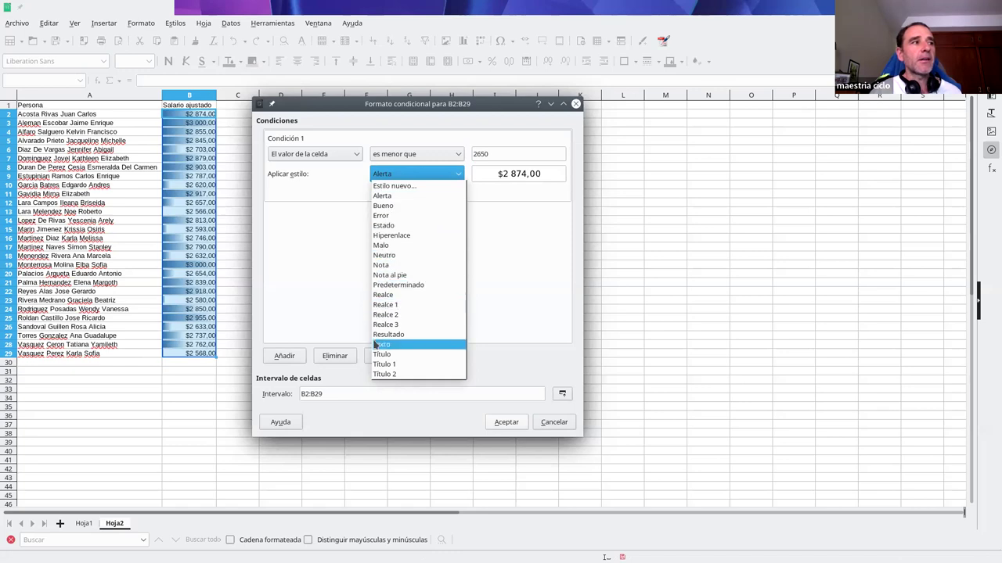
{"action": "left_click", "coordinate": [407, 190]}
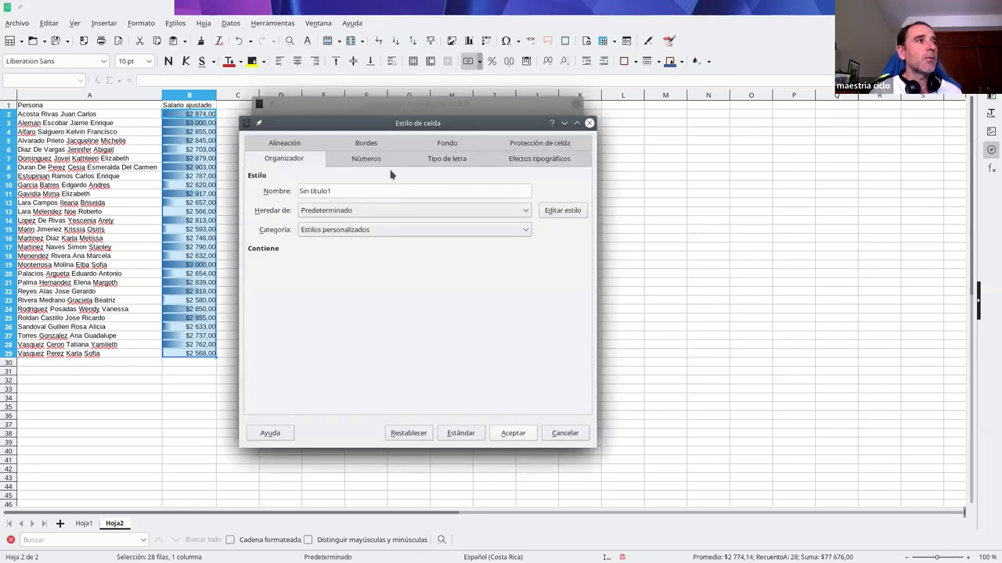
{"action": "left_click_drag", "start_coordinate": [372, 190], "coordinate": [287, 185]}
{"action": "type", "text": "Fondo rojo"}
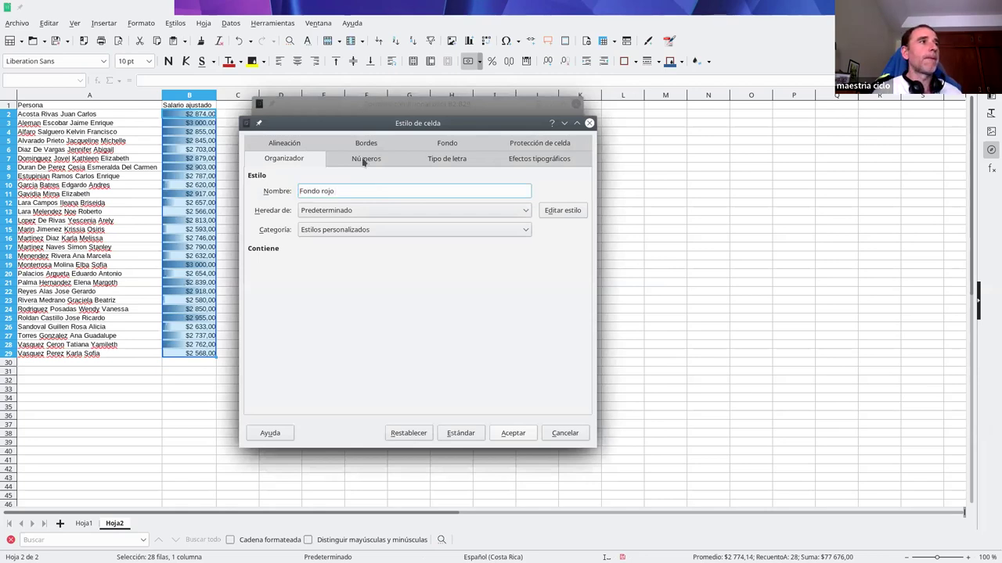
{"action": "left_click", "coordinate": [443, 142]}
{"action": "left_click", "coordinate": [439, 185]}
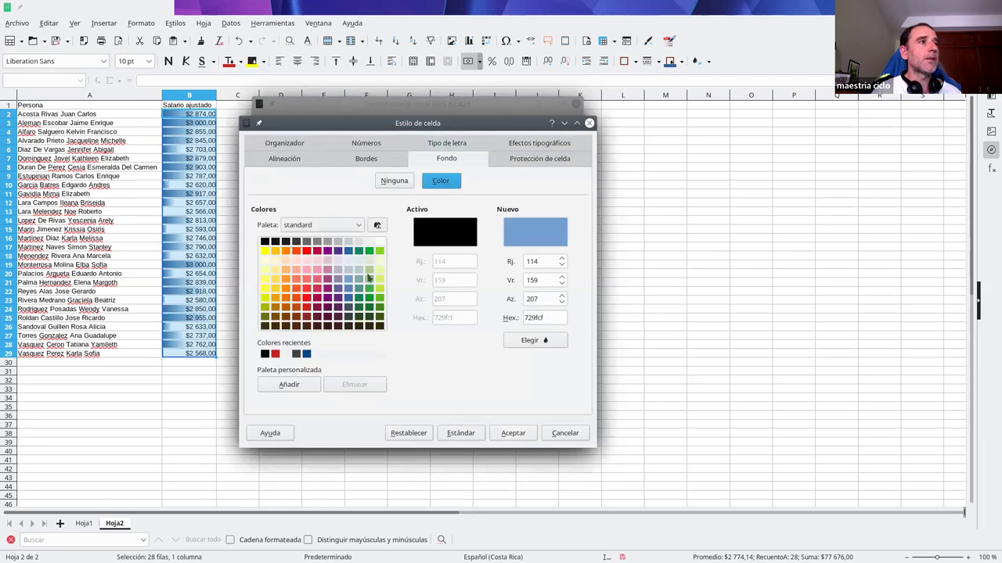
{"action": "left_click", "coordinate": [306, 251]}
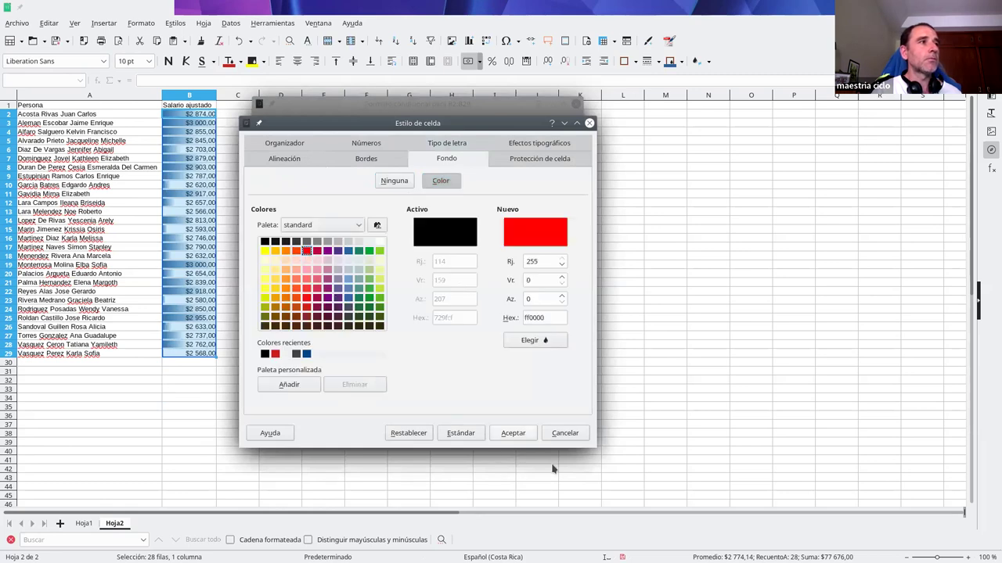
{"action": "left_click", "coordinate": [514, 434]}
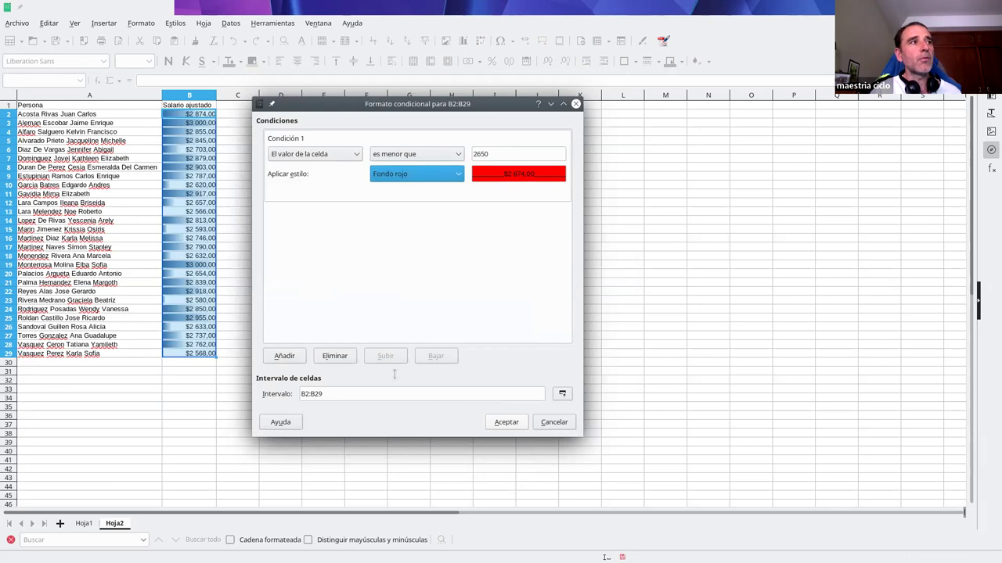
Add a second condition for cell values between 2650 and 2850.
{"action": "left_click", "coordinate": [285, 356]}
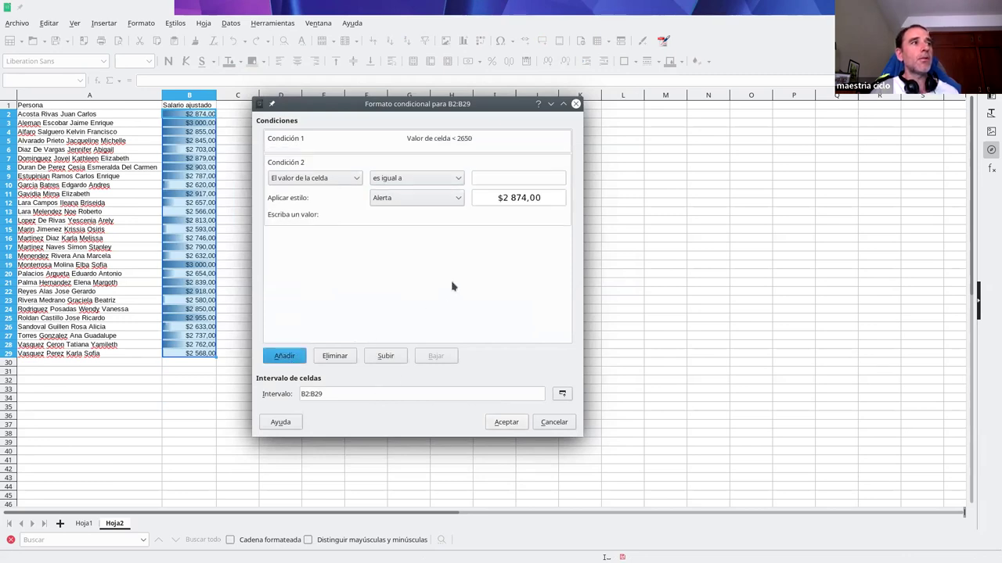
{"action": "left_click", "coordinate": [395, 181]}
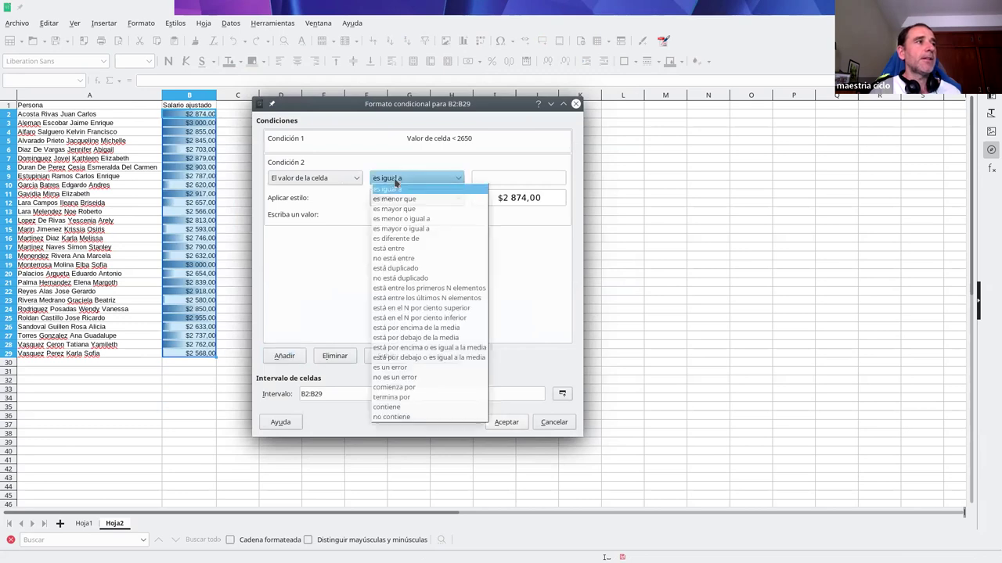
{"action": "left_click", "coordinate": [429, 248]}
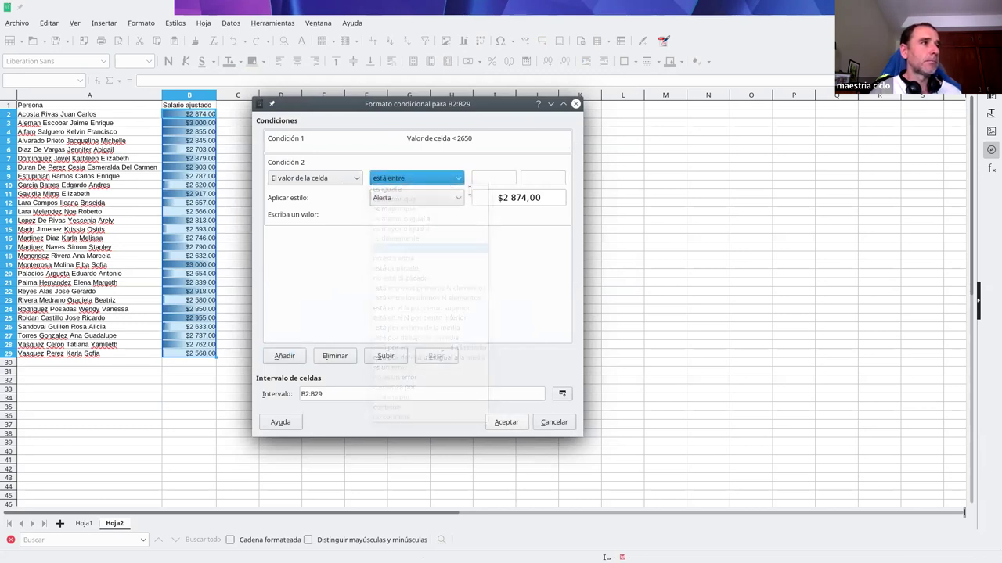
{"action": "left_click", "coordinate": [495, 179]}
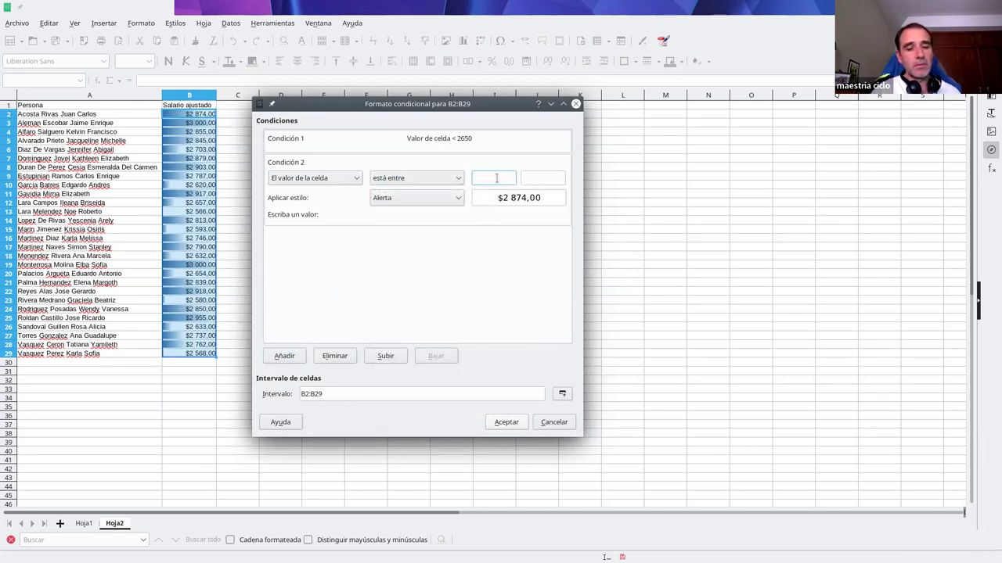
{"action": "type", "text": "2650"}
{"action": "left_click", "coordinate": [533, 177]}
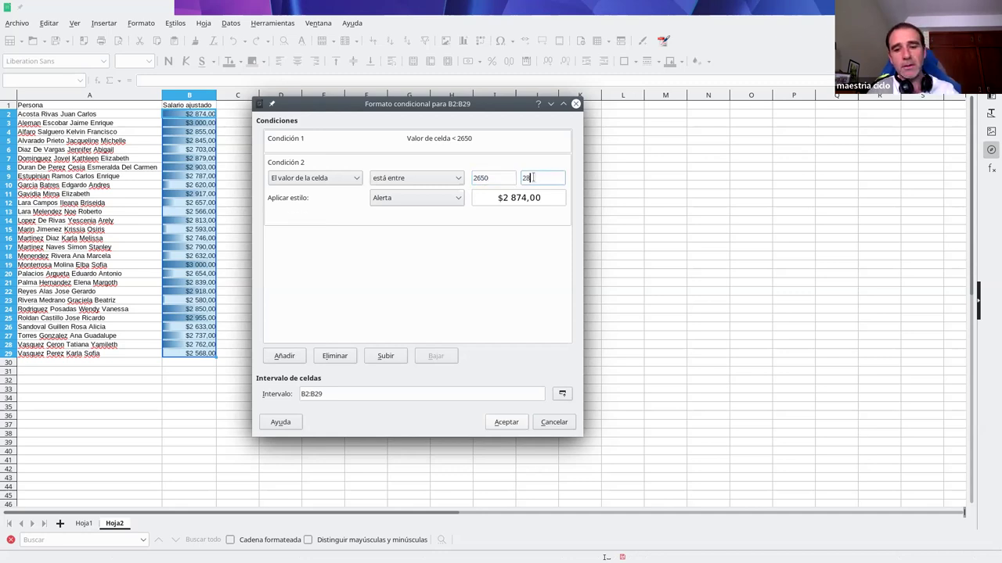
{"action": "type", "text": "2850"}
Create a new cell style named "Fondo amarillo" with a yellow background (ffff00) for the second condition.
{"action": "left_click", "coordinate": [403, 197]}
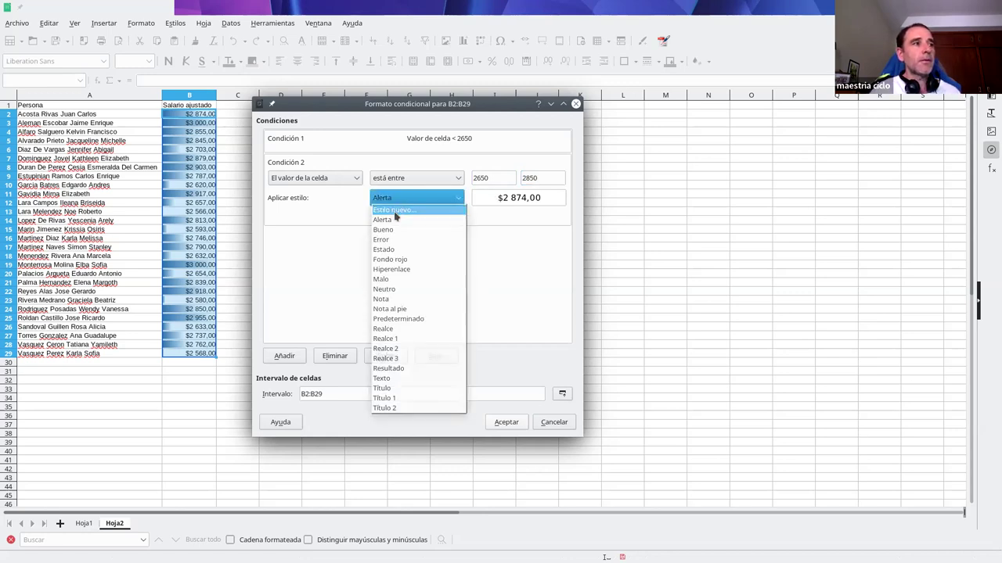
{"action": "left_click", "coordinate": [394, 212]}
{"action": "left_click_drag", "start_coordinate": [357, 191], "coordinate": [273, 183]}
{"action": "type", "text": "Fondo amarillo"}
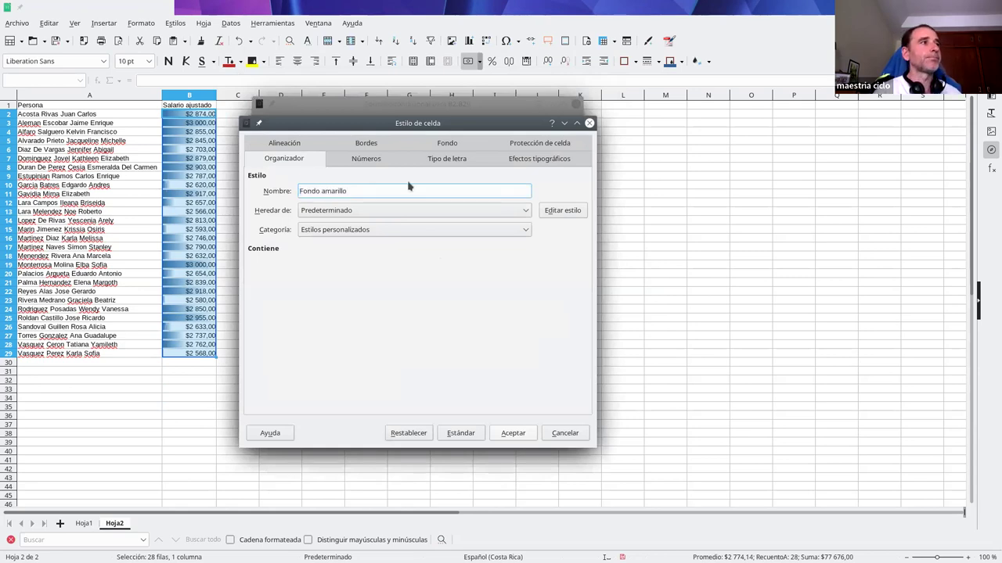
{"action": "left_click", "coordinate": [445, 147]}
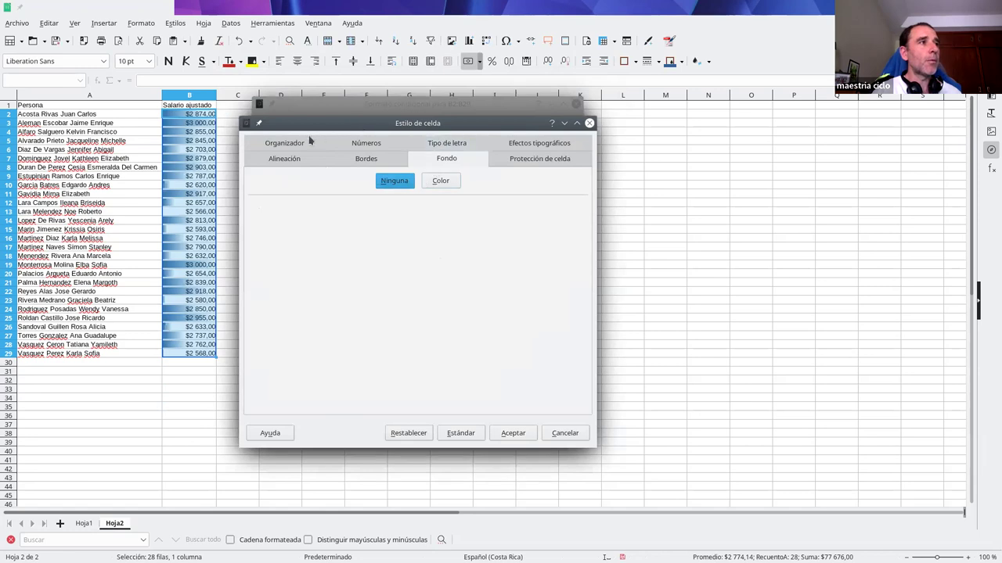
{"action": "left_click", "coordinate": [442, 181]}
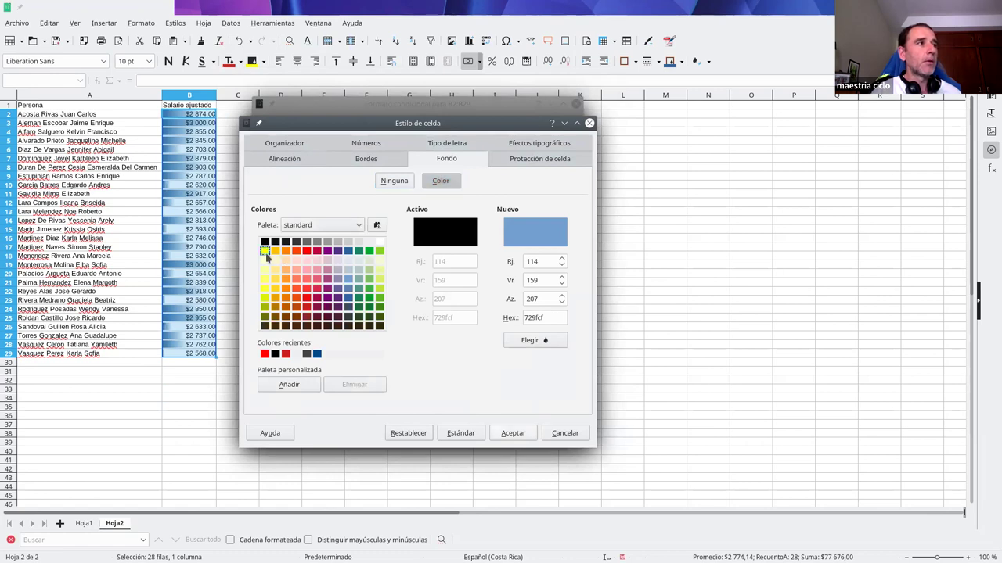
{"action": "left_click", "coordinate": [265, 251]}
{"action": "left_click", "coordinate": [514, 435]}
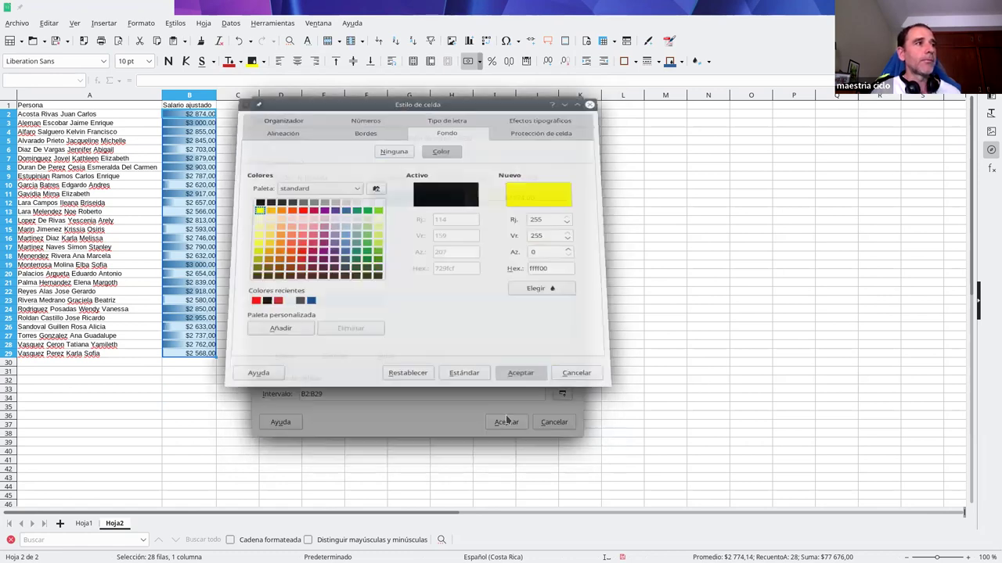
Add a third condition to the B2:B29 format for cell values greater than 2850.
{"action": "left_click", "coordinate": [278, 356]}
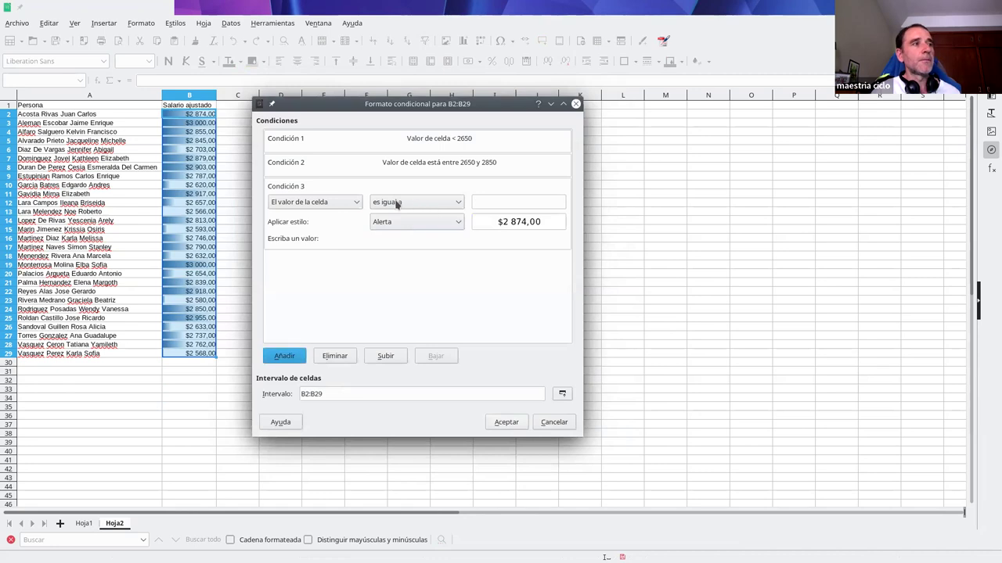
{"action": "left_click", "coordinate": [403, 202]}
{"action": "left_click", "coordinate": [407, 233]}
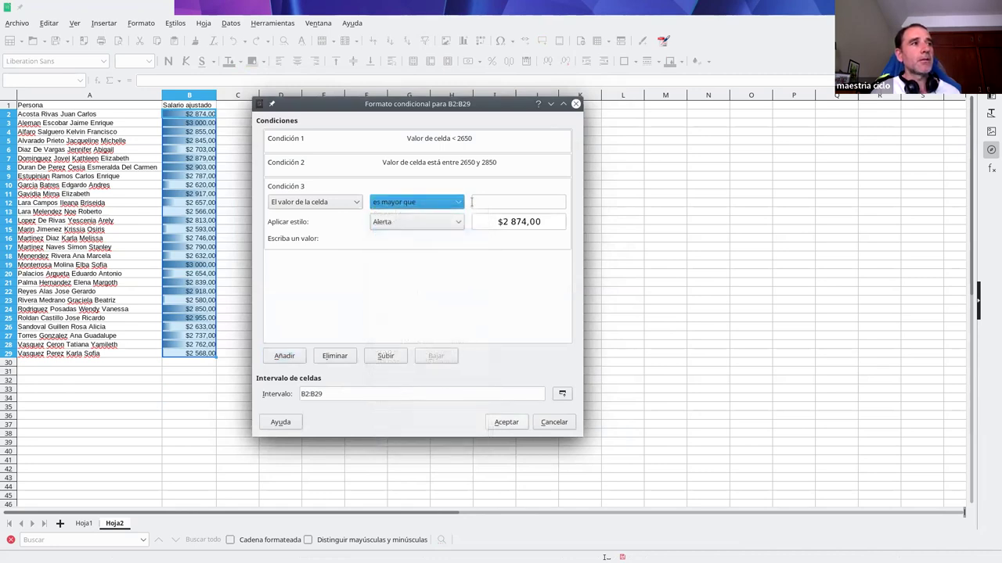
{"action": "left_click", "coordinate": [484, 202]}
{"action": "type", "text": "2850"}
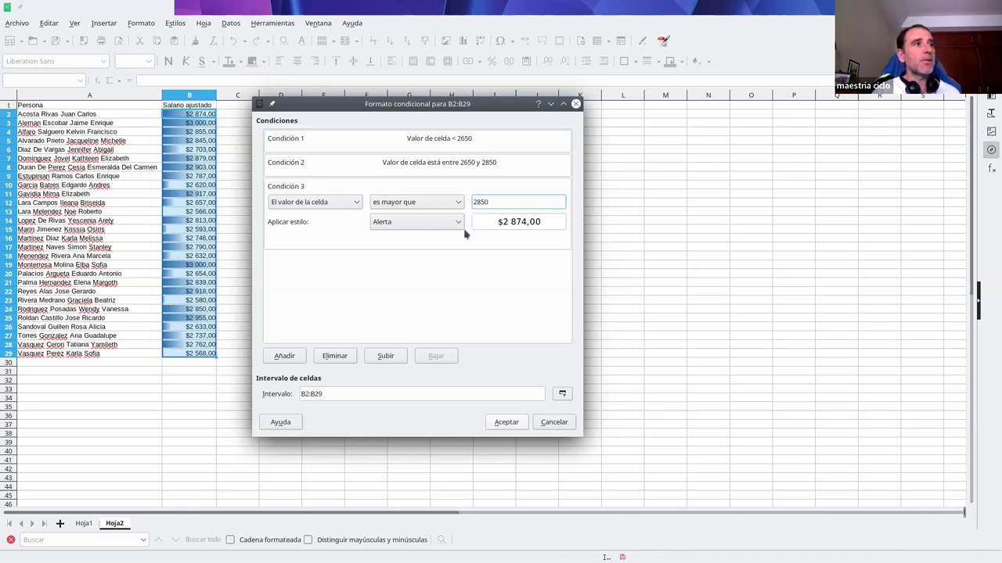
Create a new cell style with a light green background for the third condition, keeping its default name.
{"action": "left_click", "coordinate": [435, 226]}
{"action": "left_click", "coordinate": [423, 235]}
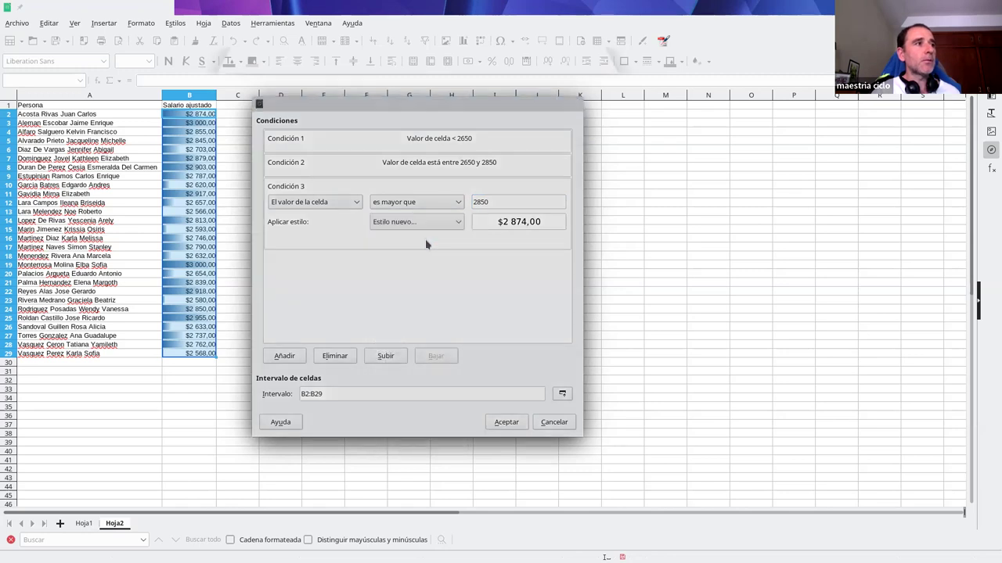
{"action": "left_click", "coordinate": [447, 144]}
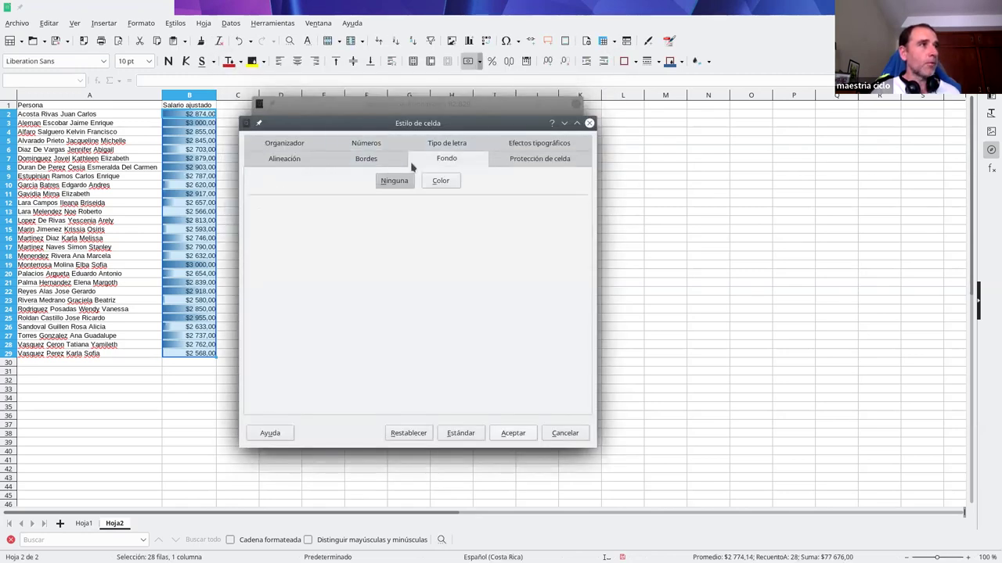
{"action": "left_click", "coordinate": [445, 183]}
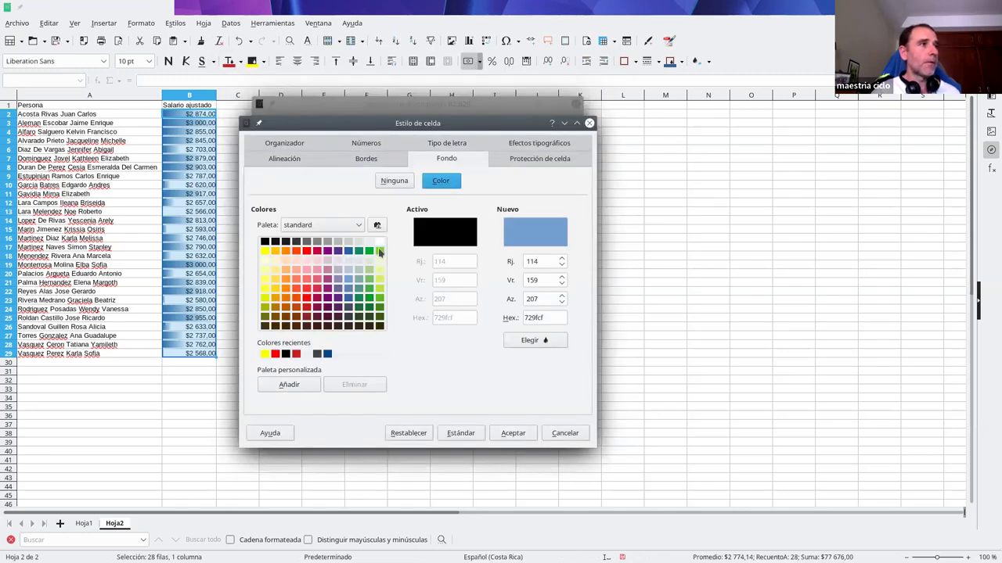
{"action": "left_click", "coordinate": [380, 251]}
{"action": "left_click", "coordinate": [513, 433]}
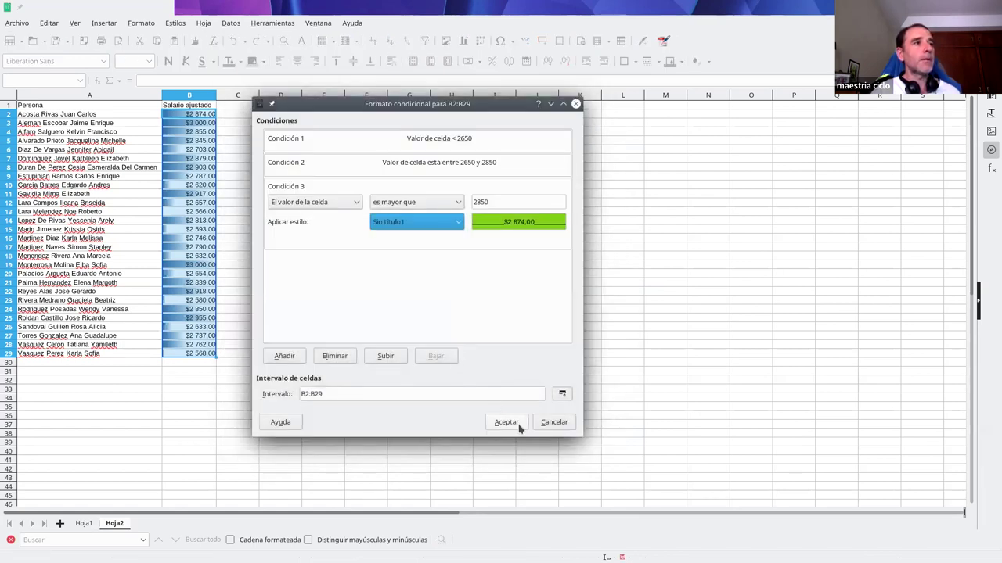
Apply the three-condition format to B2:B29, close the conditional format manager and deselect the range.
{"action": "left_click", "coordinate": [426, 224]}
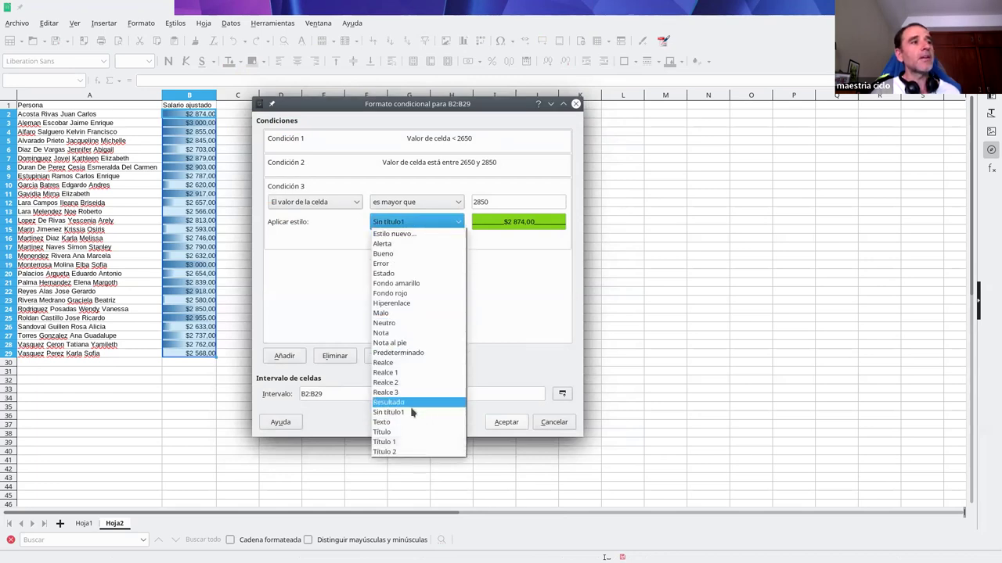
{"action": "left_click", "coordinate": [521, 302]}
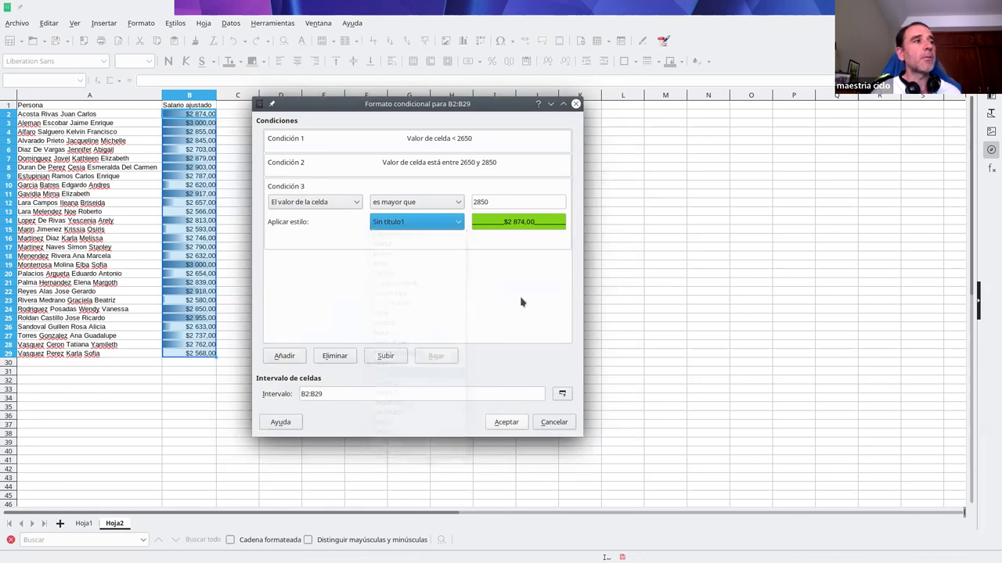
{"action": "left_click", "coordinate": [515, 427]}
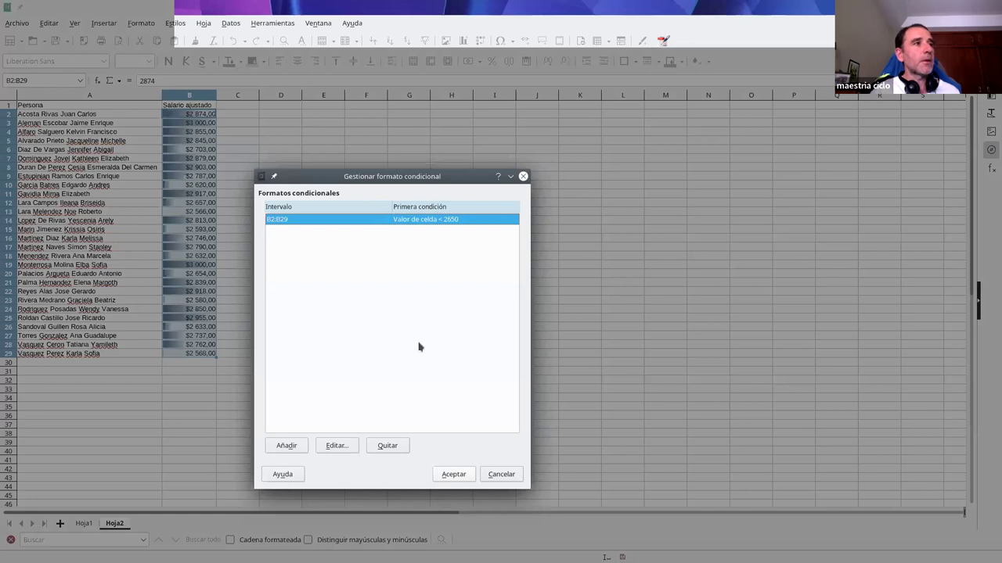
{"action": "left_click", "coordinate": [453, 474]}
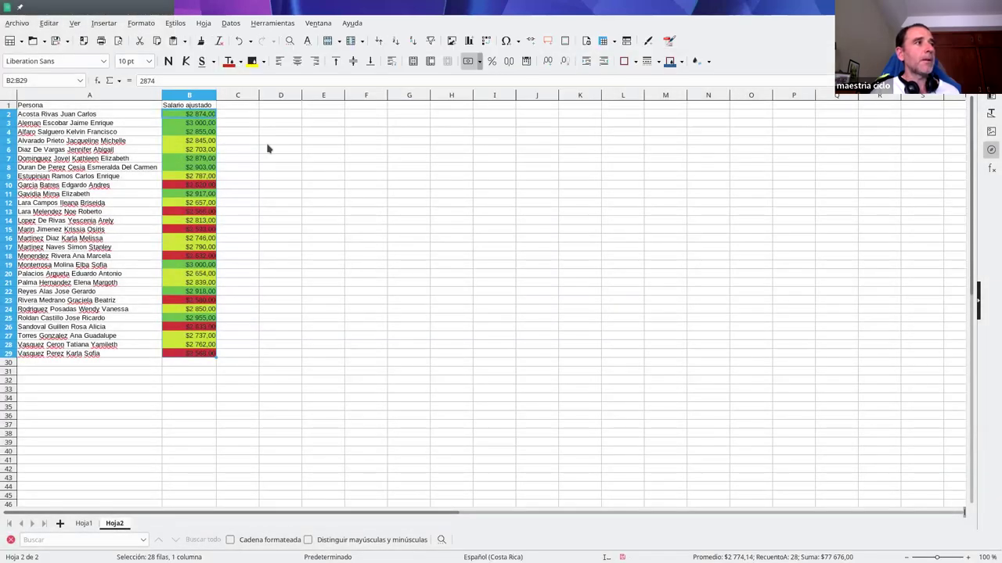
{"action": "left_click", "coordinate": [270, 142]}
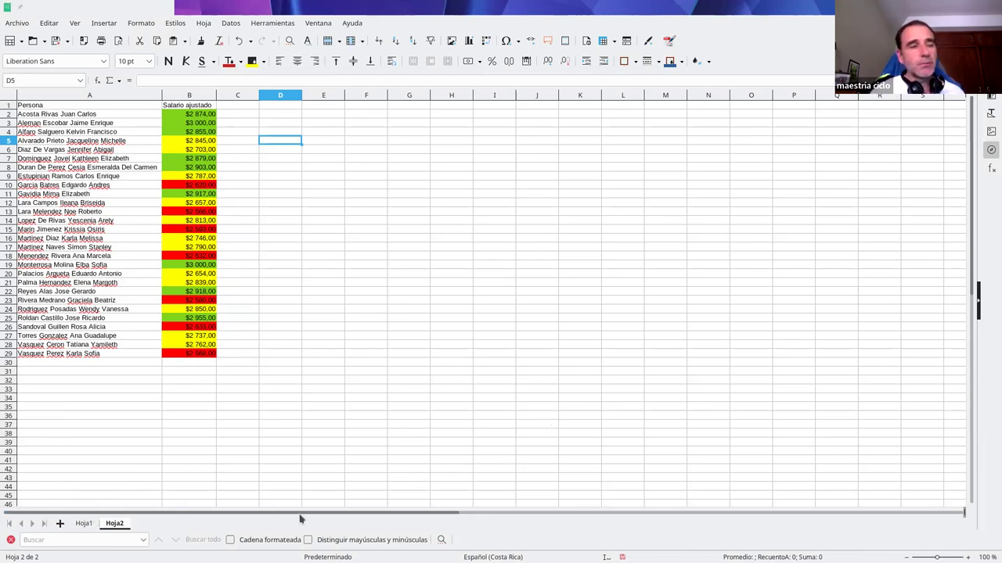
Add a new sheet after Hoja2 and rename it "Catálogo".
{"action": "left_click", "coordinate": [59, 524]}
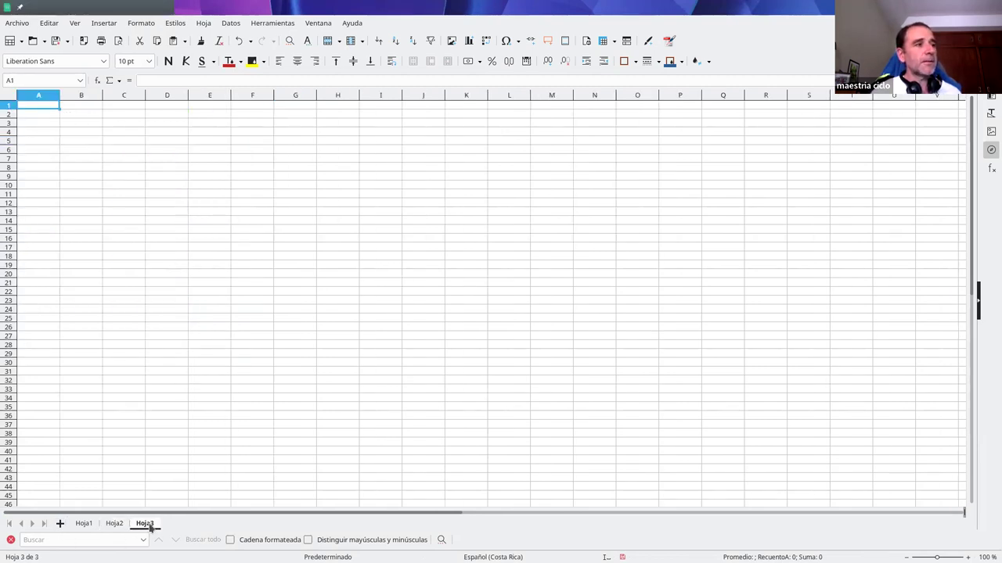
{"action": "double_click", "coordinate": [146, 524]}
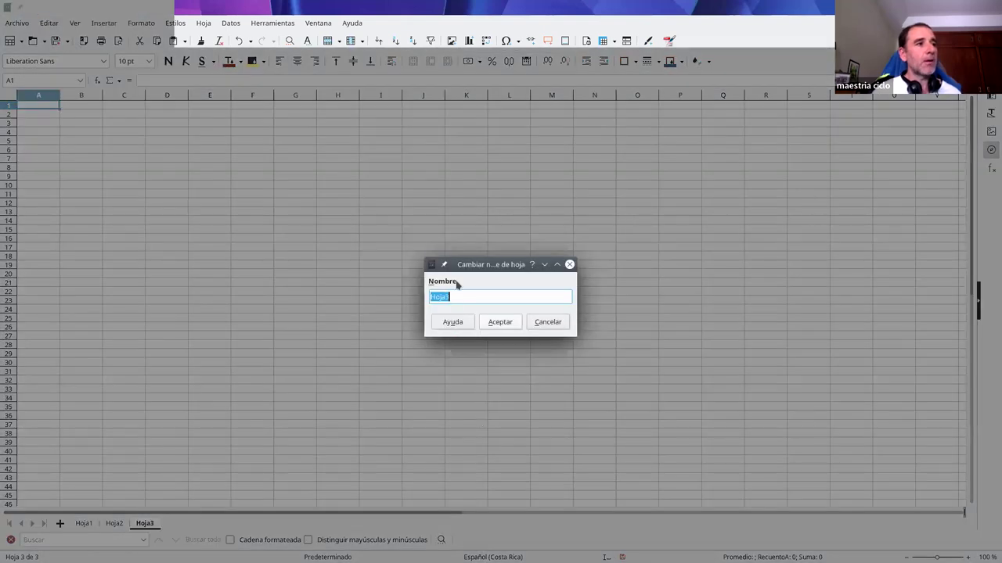
{"action": "type", "text": "c"}
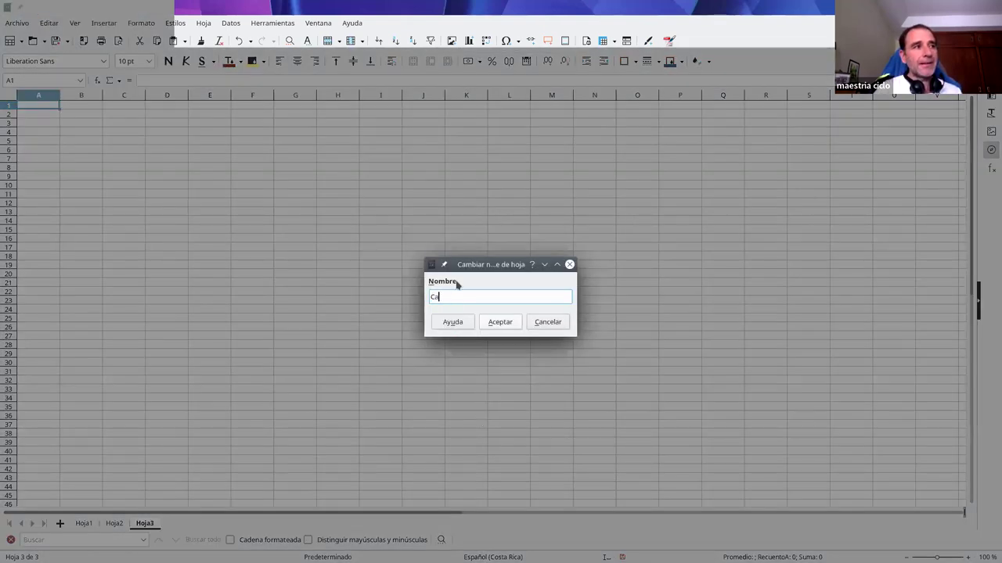
{"action": "type", "text": "atálogo"}
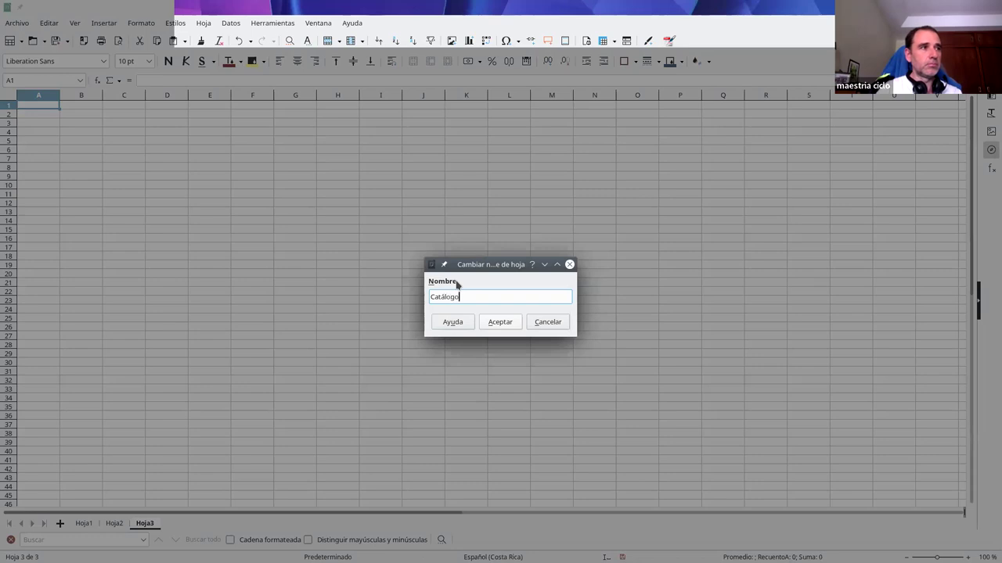
{"action": "key", "text": "Return"}
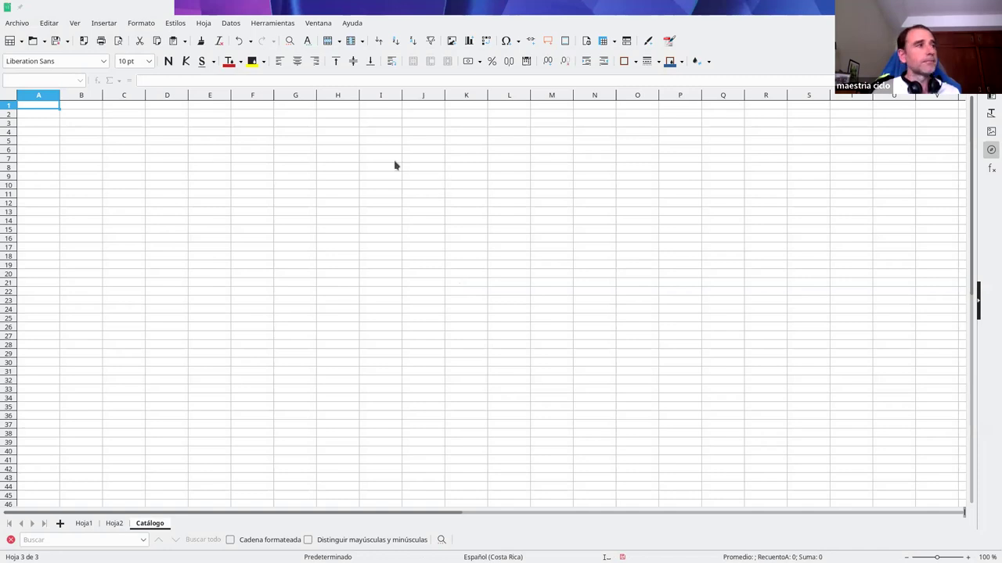
Enter the header "Departamento" in A1 of the Catálogo sheet and fit column A to its content.
{"action": "left_click", "coordinate": [51, 109]}
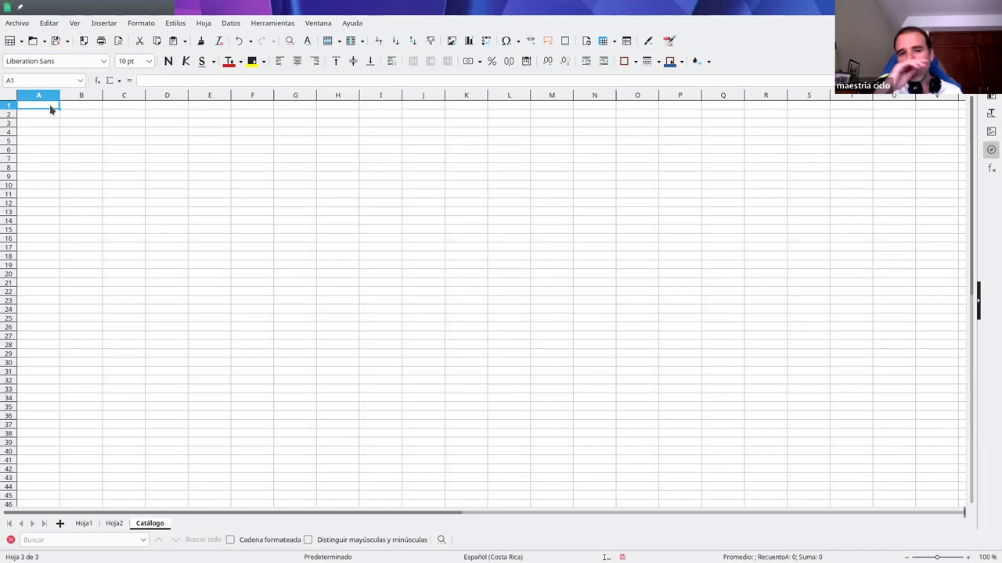
{"action": "type", "text": "De"}
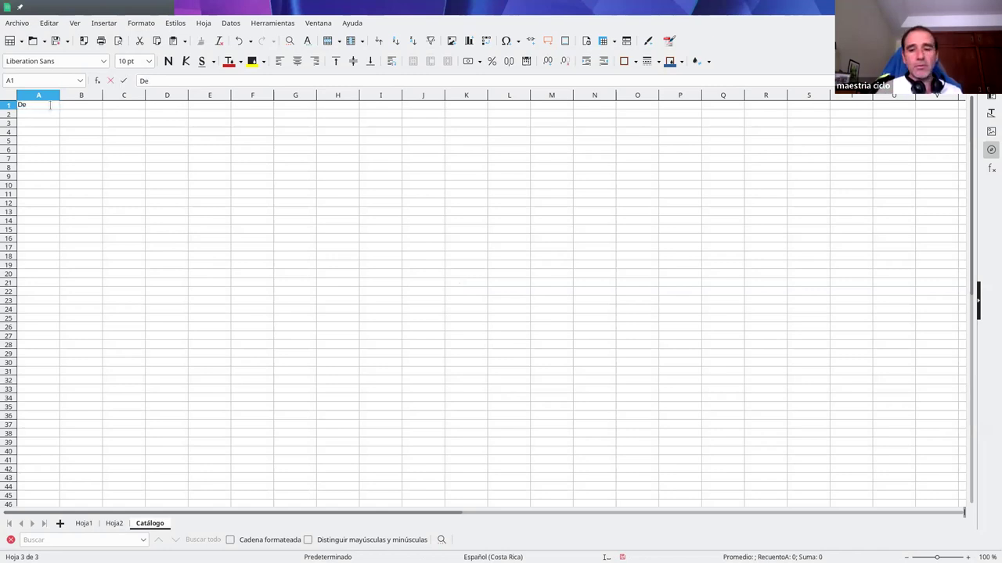
{"action": "type", "text": "partamento"}
{"action": "key", "text": "Return"}
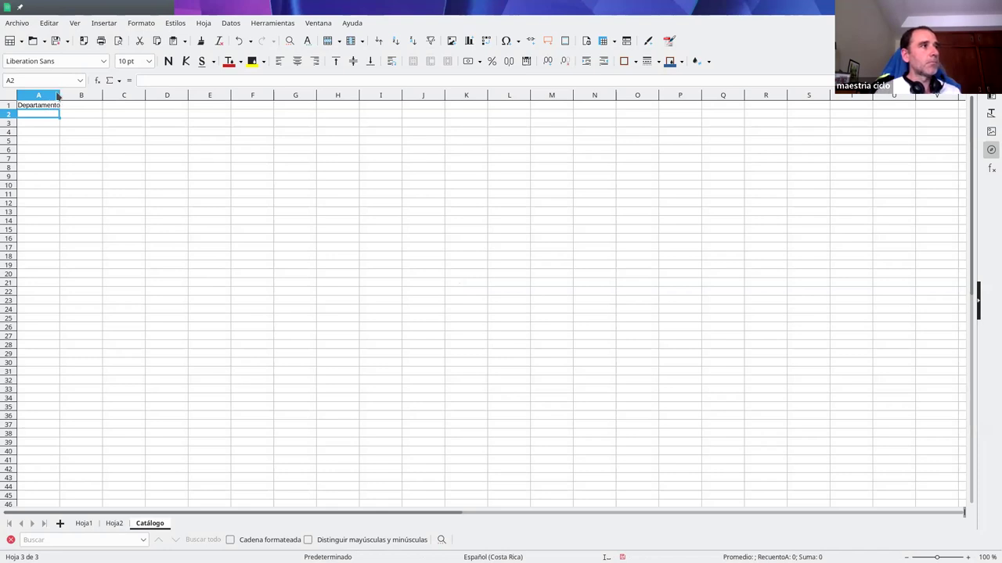
{"action": "double_click", "coordinate": [60, 95]}
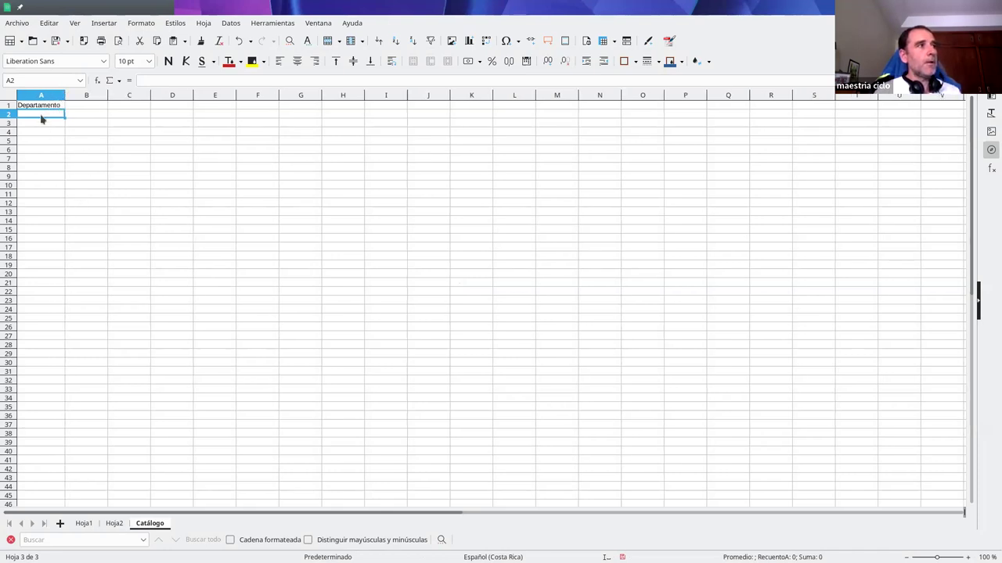
Enter "Consulta externa" as the first department in A2, correcting the spelling of the second word.
{"action": "type", "text": "Consulta"}
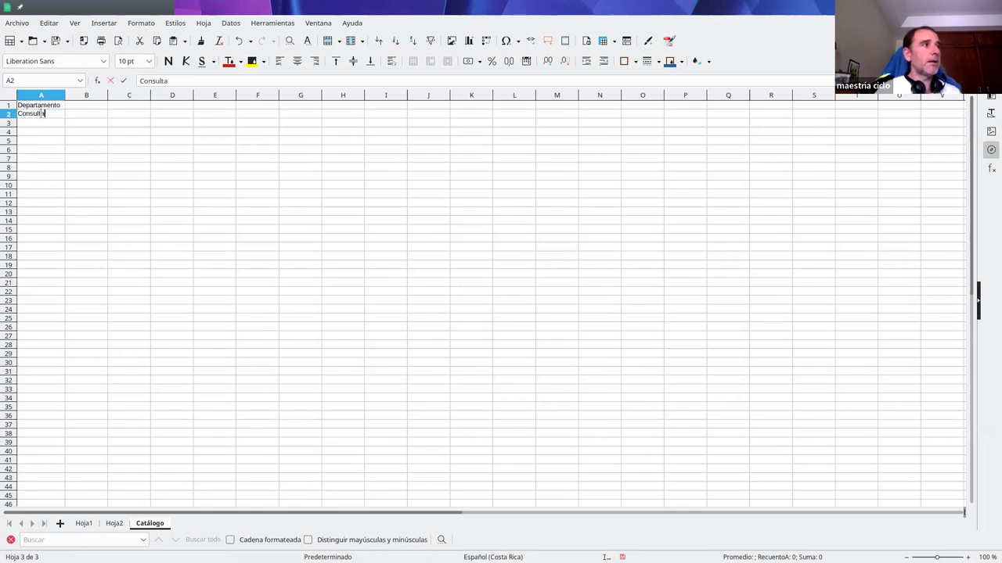
{"action": "type", "text": " extera"}
{"action": "key", "text": "Return"}
{"action": "left_click", "coordinate": [41, 114]}
{"action": "left_click", "coordinate": [185, 81]}
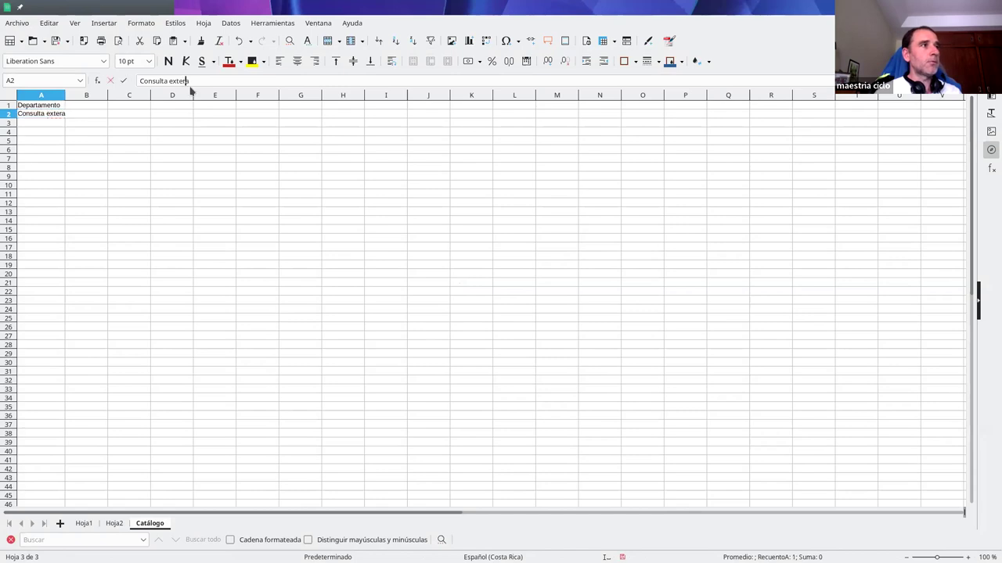
{"action": "key", "text": "Return"}
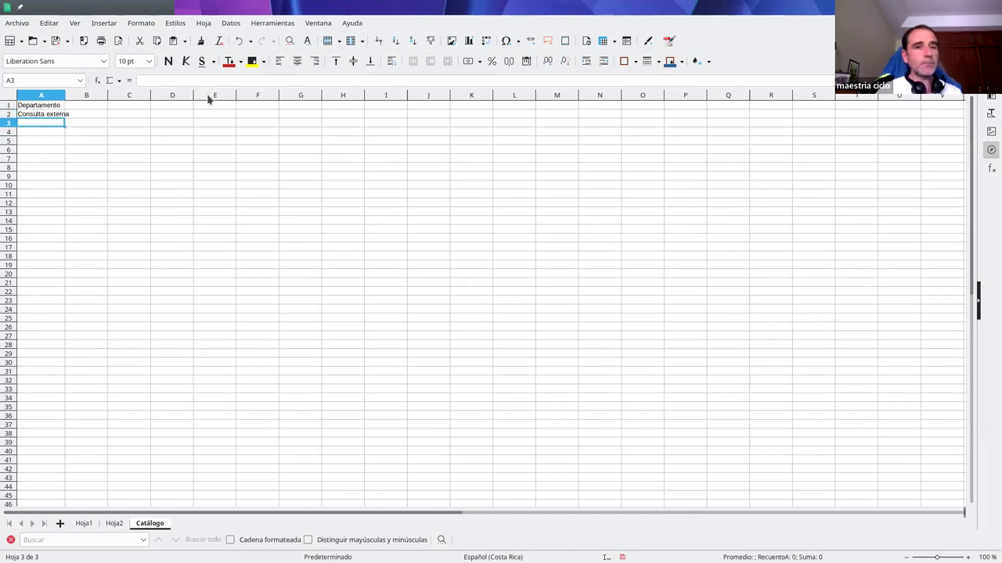
Enter the departments "Emergencia" and "Hospitalización" in A3 and A4.
{"action": "type", "text": "Emer"}
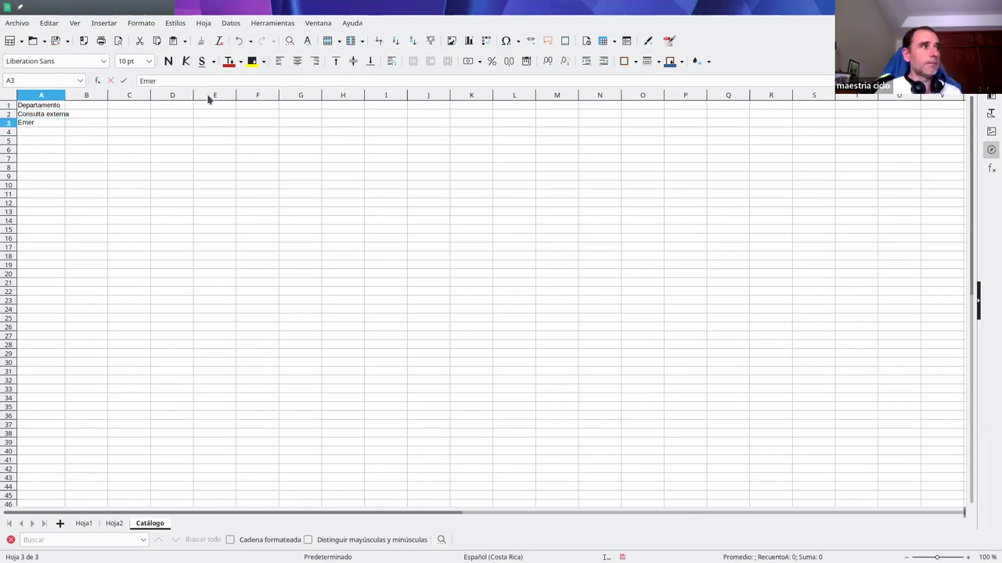
{"action": "type", "text": "gencia"}
{"action": "key", "text": "Return"}
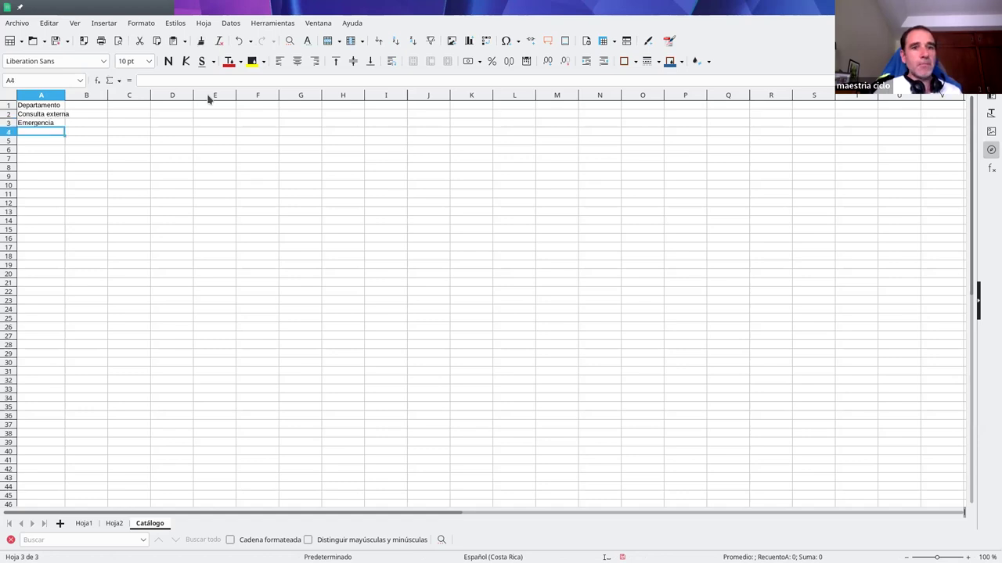
{"action": "type", "text": "Hospit"}
{"action": "type", "text": "alización"}
{"action": "key", "text": "Return"}
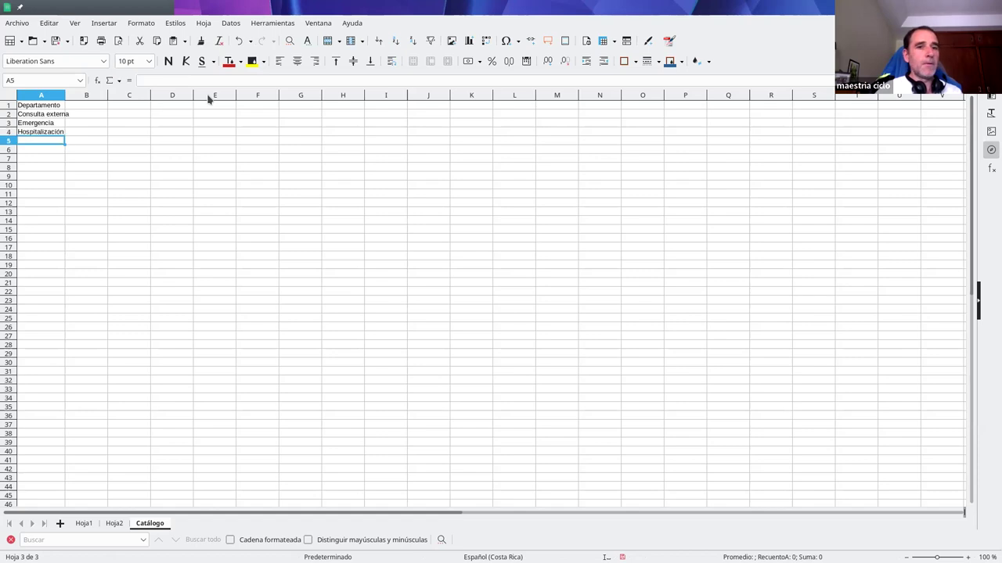
Enter the departments "Quirófano", "Farmacia" and "Laboratorio" in A5 to A7.
{"action": "type", "text": "Q"}
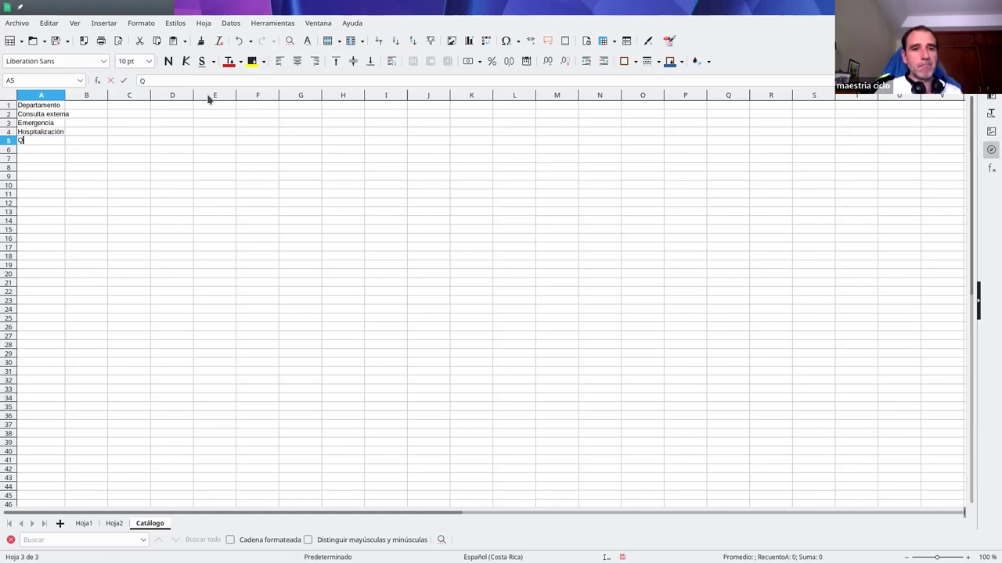
{"action": "type", "text": "uirófano"}
{"action": "key", "text": "Return"}
{"action": "type", "text": "Fama"}
{"action": "key", "text": "BackSpace"}
{"action": "key", "text": "BackSpace"}
{"action": "type", "text": "rmacia"}
{"action": "key", "text": "Return"}
{"action": "type", "text": "La"}
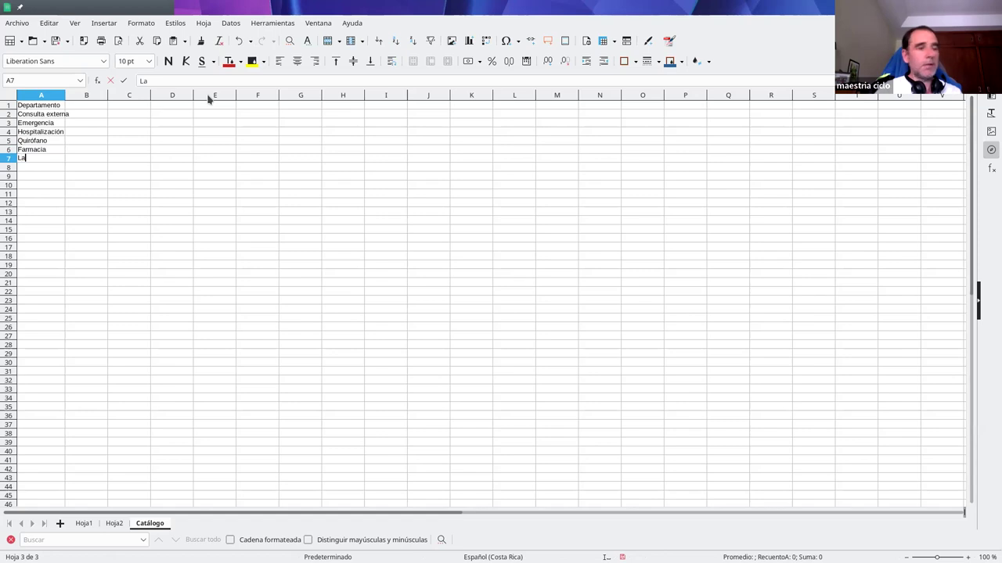
{"action": "type", "text": "boratorio"}
{"action": "key", "text": "Return"}
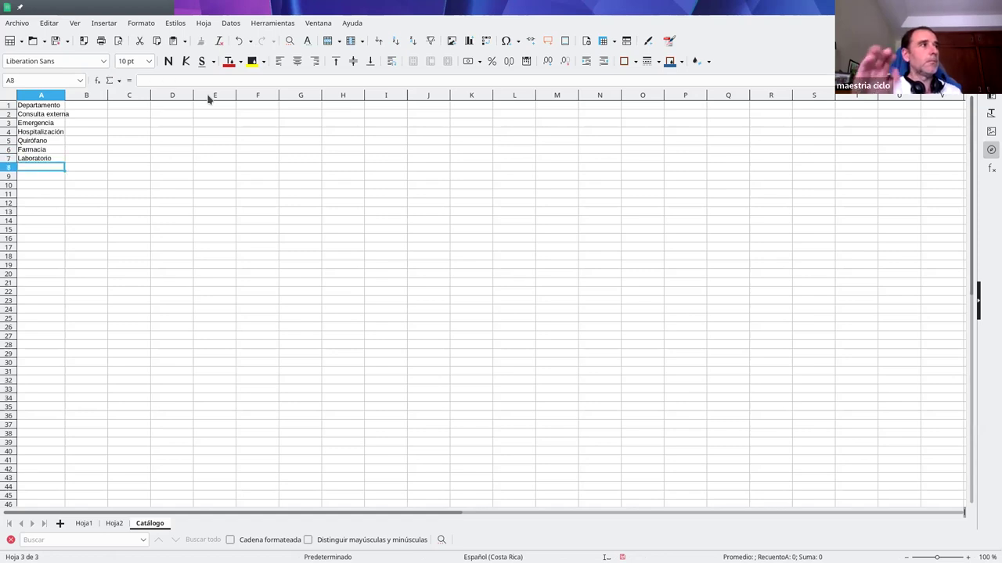
Fit column A to the longest department name and make the "Departamento" header bold.
{"action": "double_click", "coordinate": [64, 95]}
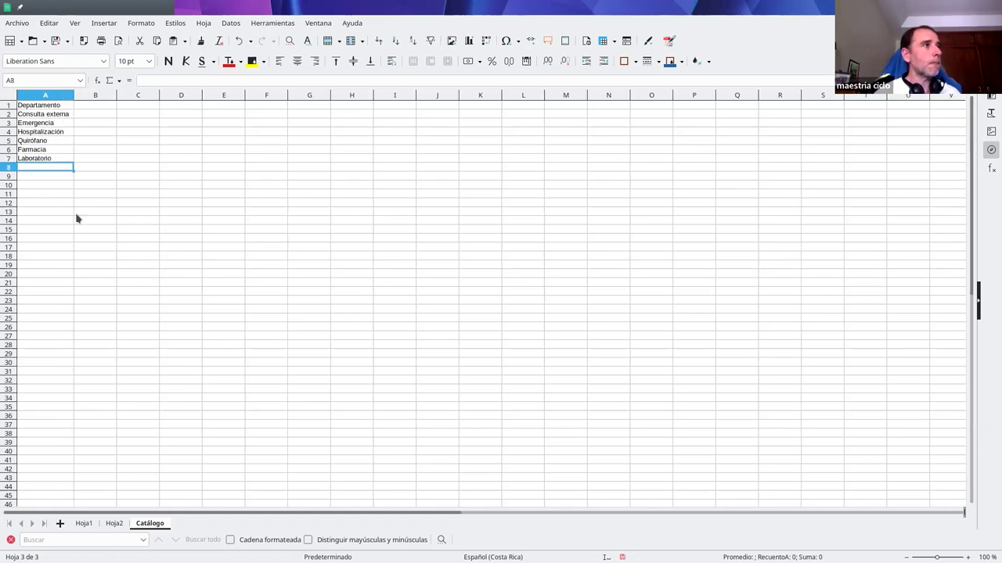
{"action": "left_click", "coordinate": [49, 107]}
{"action": "left_click", "coordinate": [168, 61]}
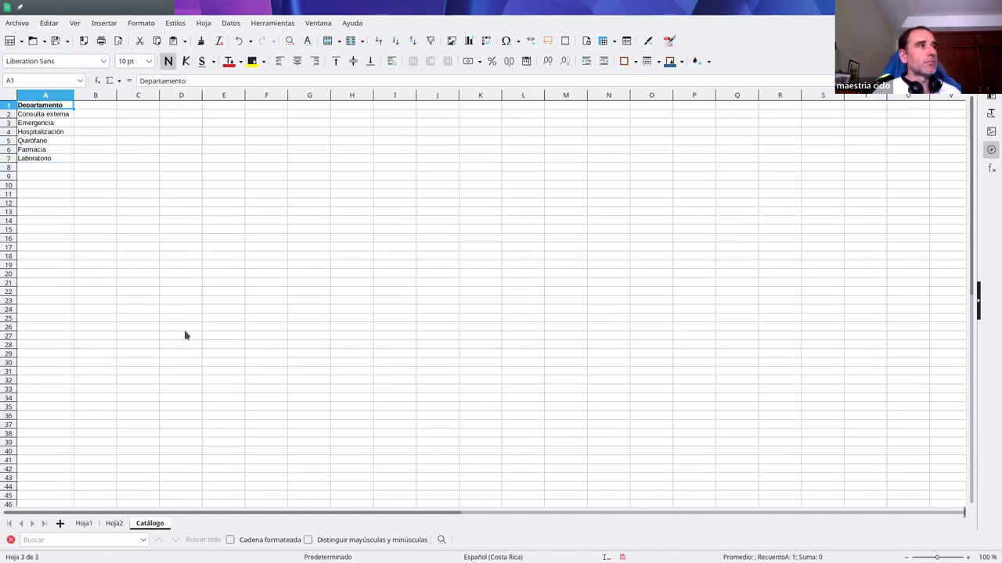
{"action": "left_click", "coordinate": [57, 125]}
Add the header "Departamento" in cell C1 of Hoja2 and widen column C to fit it.
{"action": "left_click", "coordinate": [114, 524]}
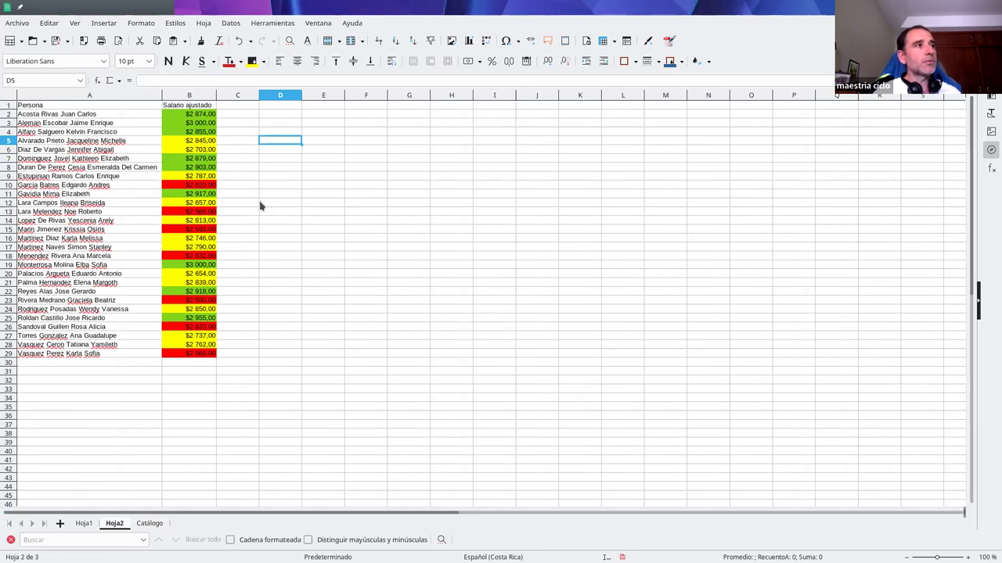
{"action": "left_click", "coordinate": [251, 106]}
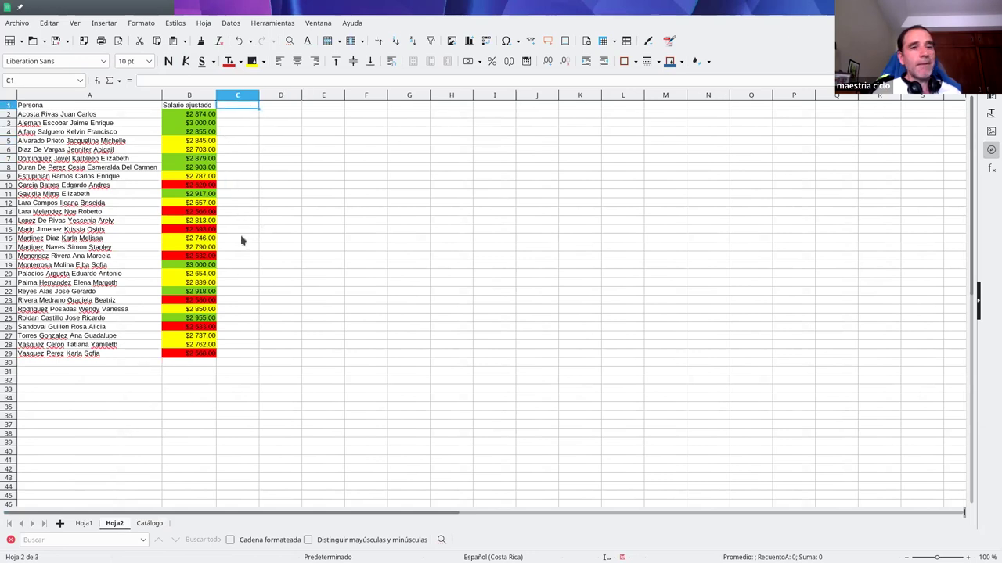
{"action": "double_click", "coordinate": [238, 105]}
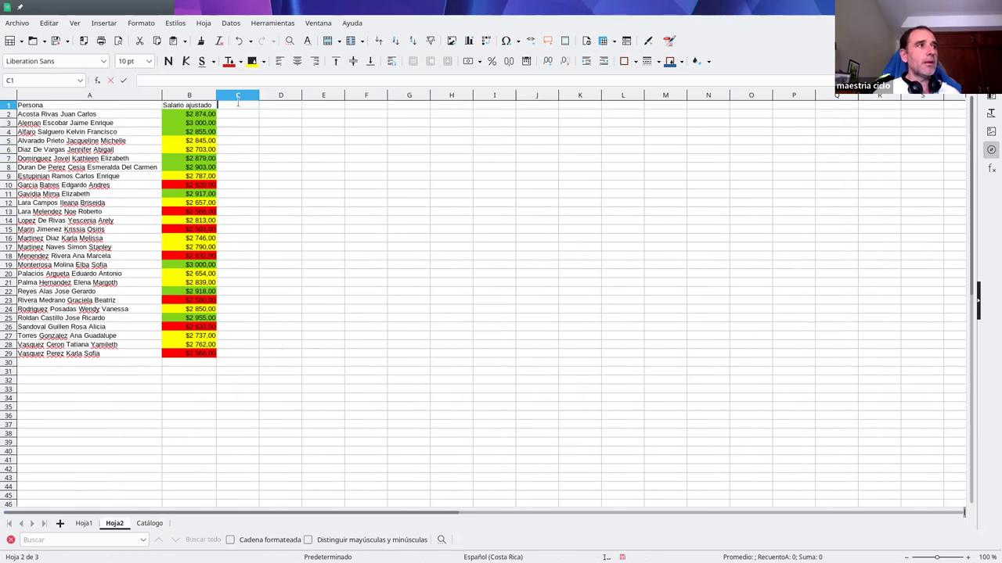
{"action": "type", "text": "Departamento"}
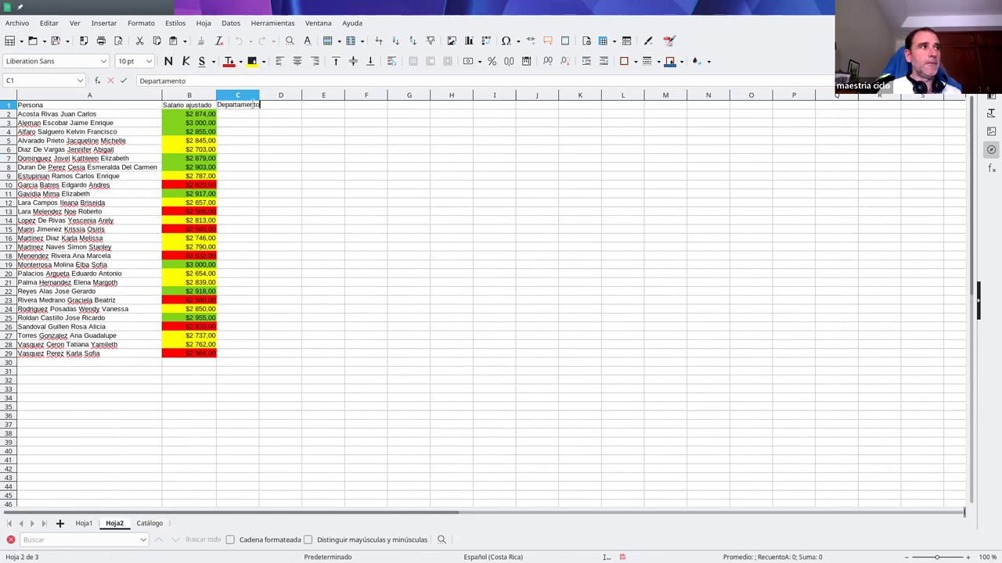
{"action": "key", "text": "Return"}
{"action": "left_click_drag", "start_coordinate": [259, 94], "coordinate": [264, 93]}
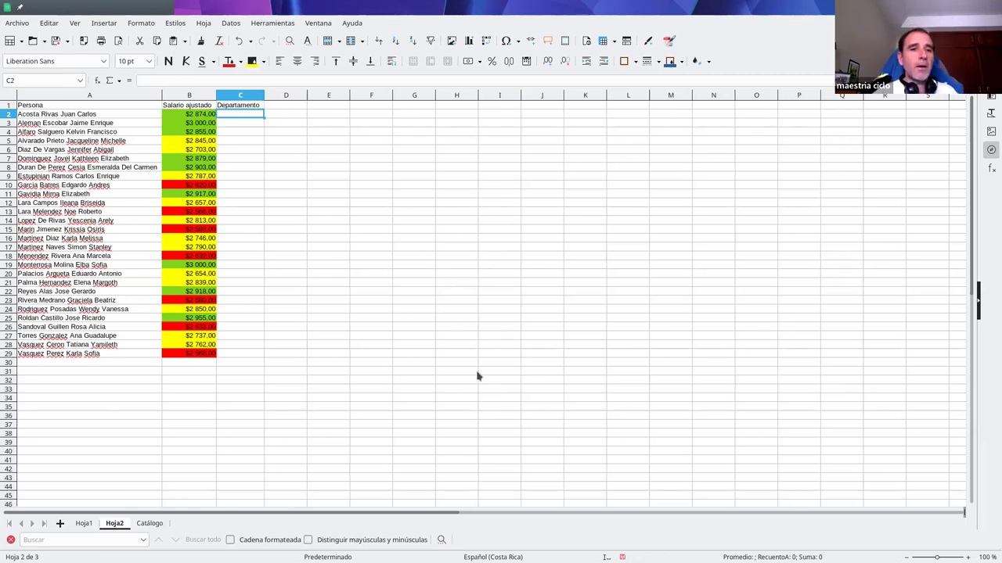
Enter "Emergencia" in C2 and the misspelled variant "Emegencia" in C3.
{"action": "type", "text": "Emergencia"}
{"action": "key", "text": "Return"}
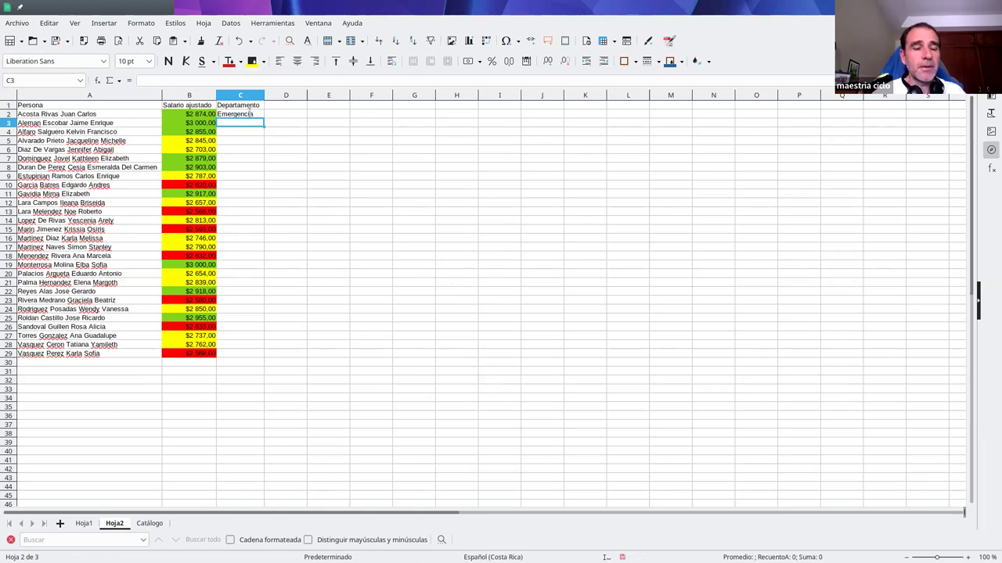
{"action": "type", "text": "Emegenci"}
{"action": "key", "text": "Return"}
{"action": "left_click", "coordinate": [278, 125]}
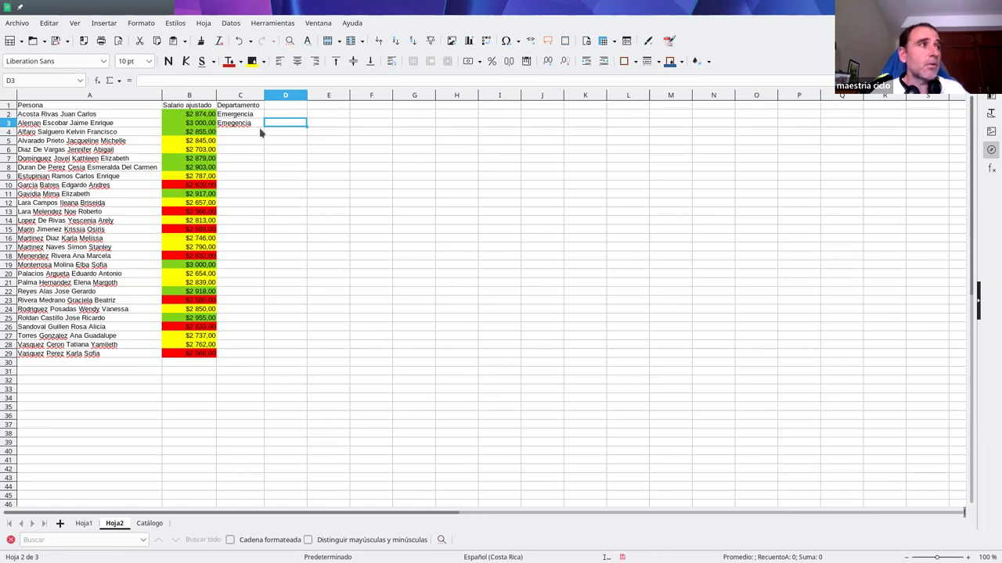
Compare the two department entries in C2 and C3 with the list on the Catálogo sheet.
{"action": "left_click_drag", "start_coordinate": [257, 116], "coordinate": [258, 125]}
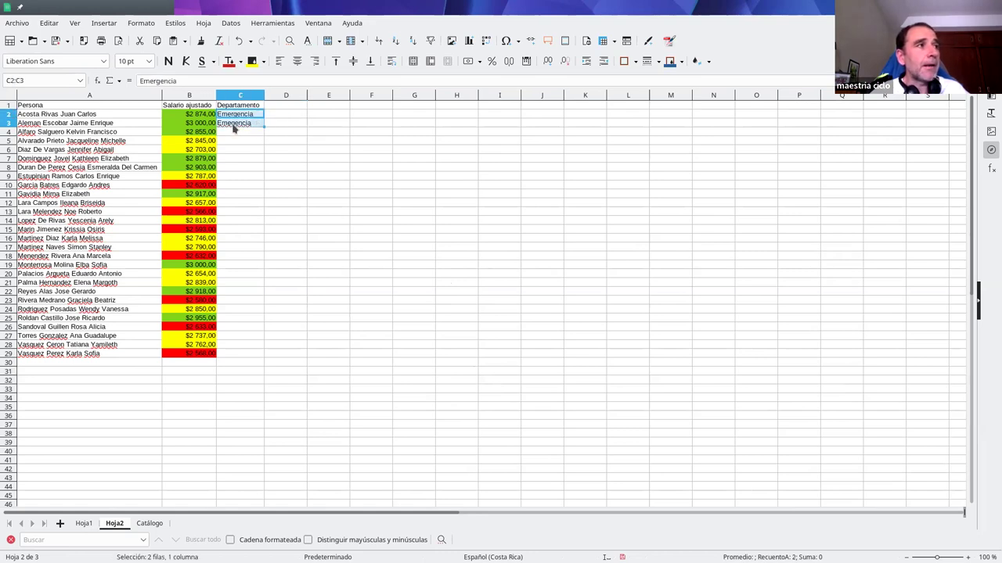
{"action": "left_click", "coordinate": [244, 116]}
{"action": "left_click", "coordinate": [236, 124]}
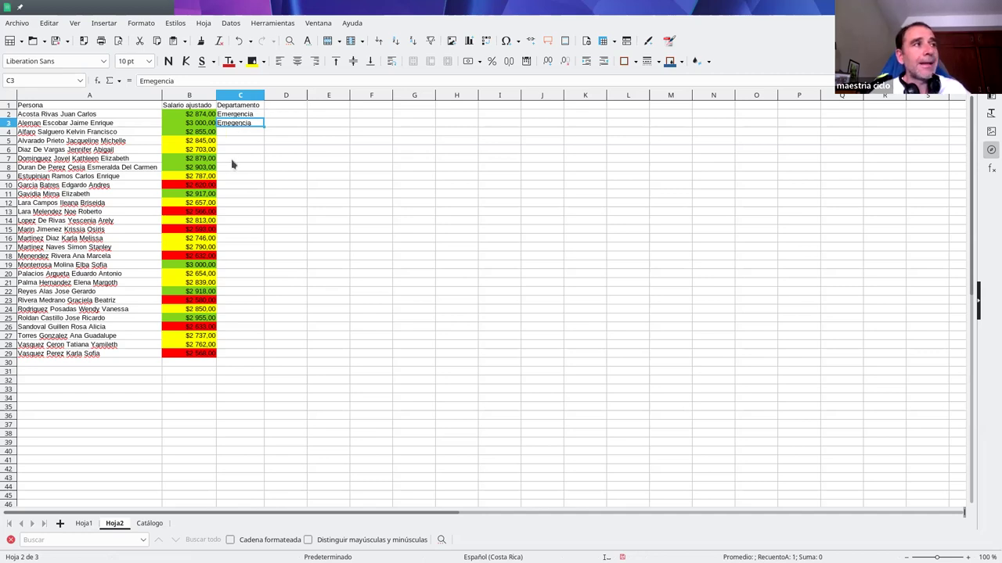
{"action": "left_click", "coordinate": [242, 117]}
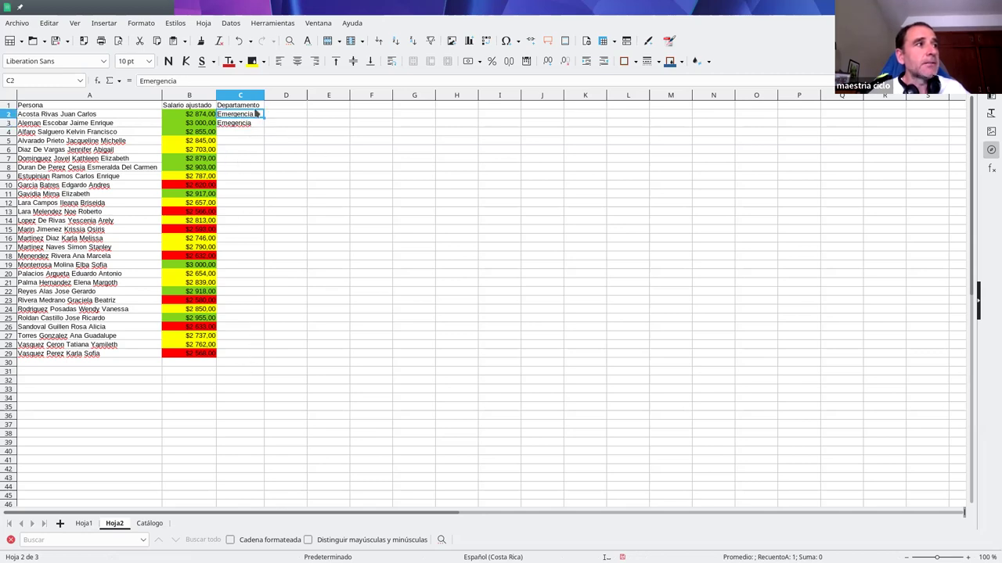
{"action": "left_click", "coordinate": [148, 523]}
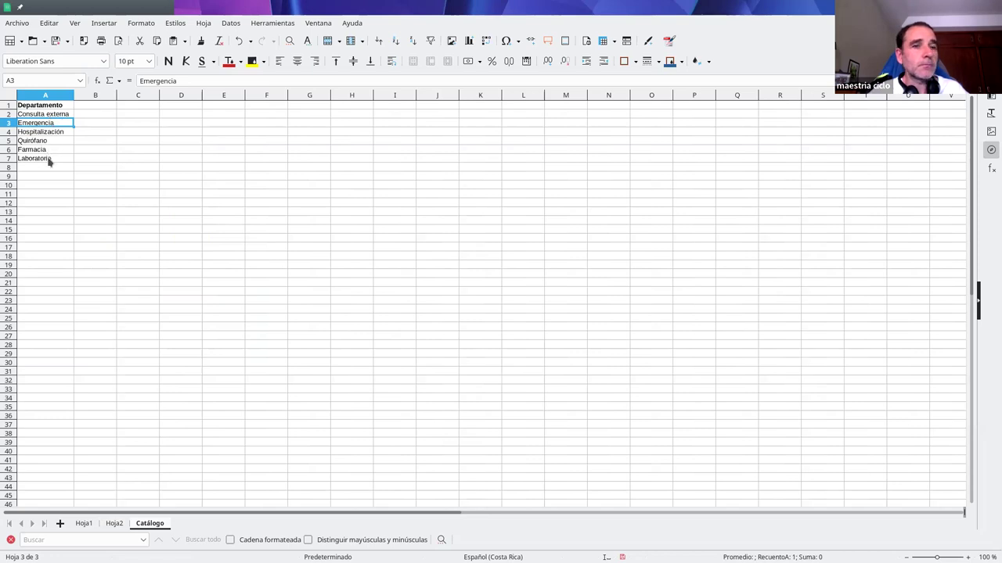
{"action": "left_click", "coordinate": [113, 523]}
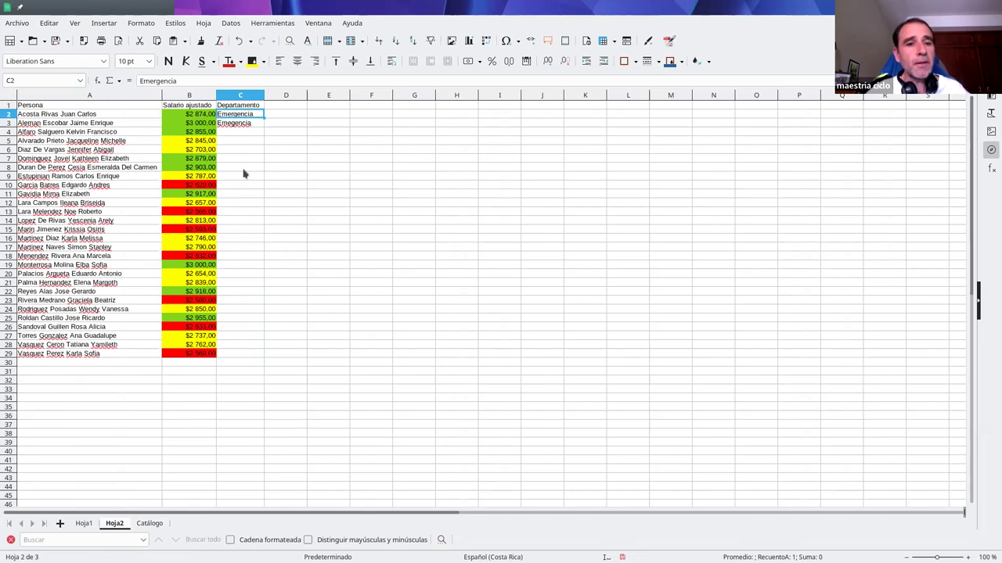
Clear the sample department entries from C2:C3.
{"action": "left_click", "coordinate": [267, 114]}
{"action": "left_click_drag", "start_coordinate": [258, 115], "coordinate": [255, 124]}
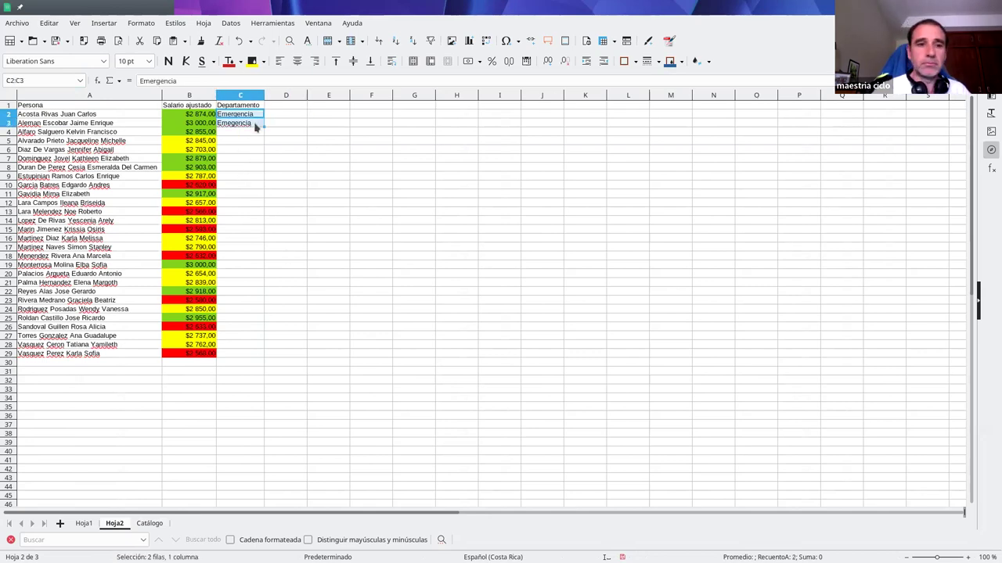
{"action": "key", "text": "BackSpace"}
{"action": "left_click", "coordinate": [496, 352]}
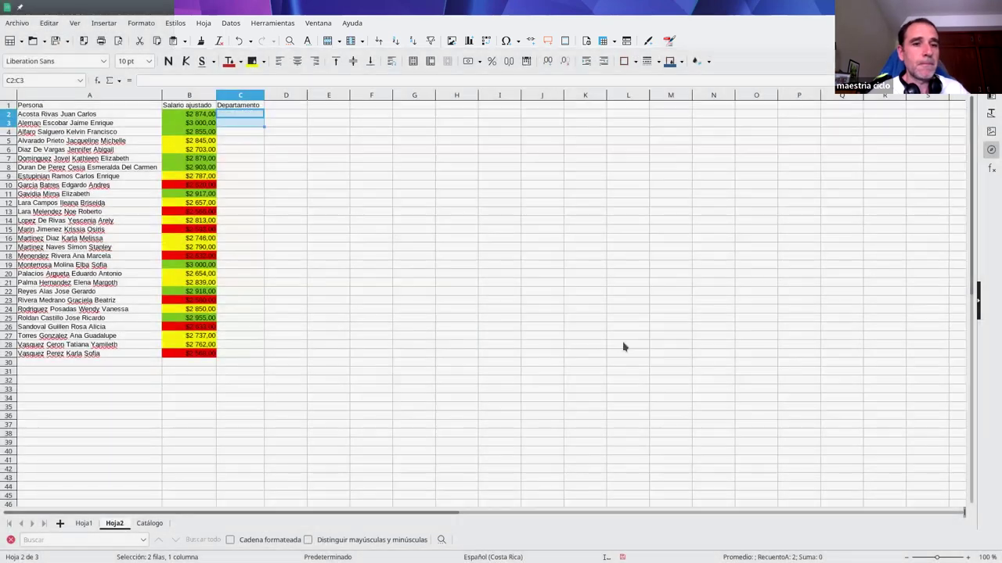
Set the validity of C2 to a list with the entries "Opción A" and "Opción B".
{"action": "left_click", "coordinate": [251, 116]}
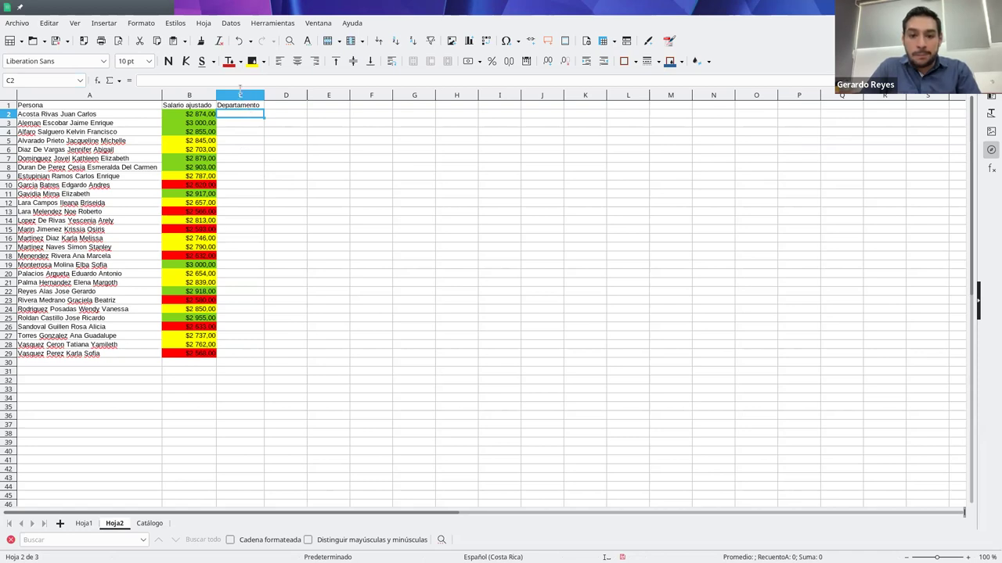
{"action": "left_click", "coordinate": [231, 28]}
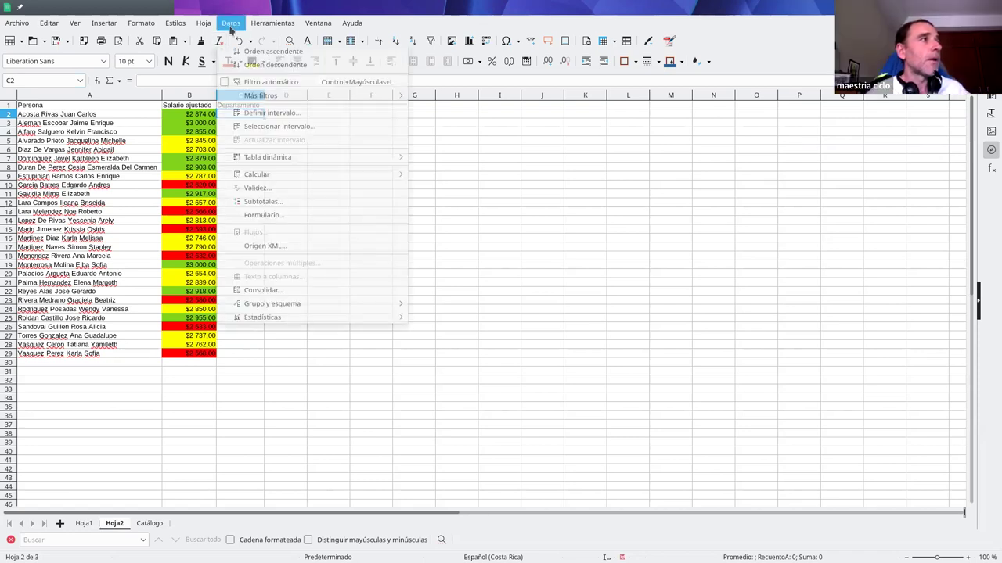
{"action": "left_click", "coordinate": [253, 189]}
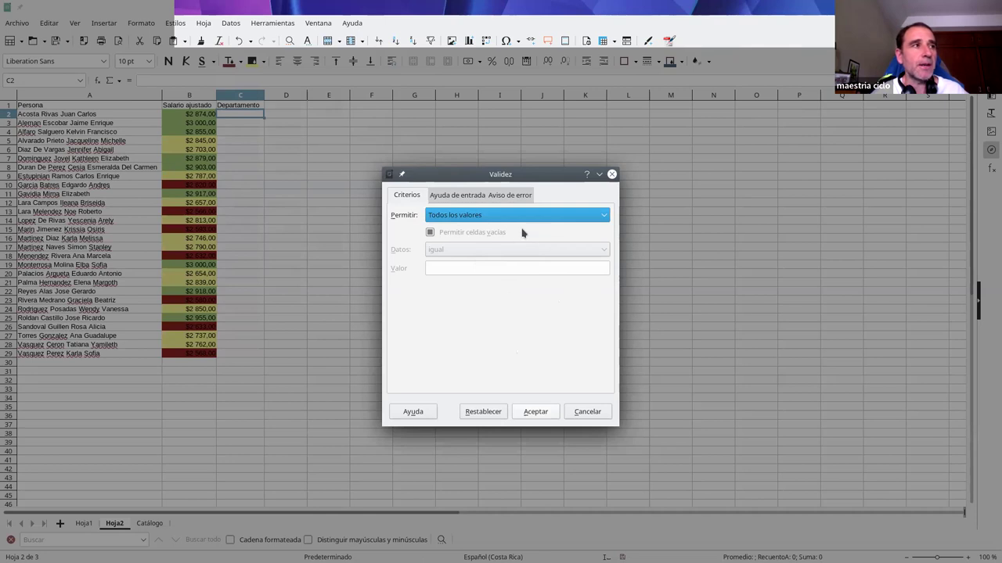
{"action": "left_click", "coordinate": [479, 217]}
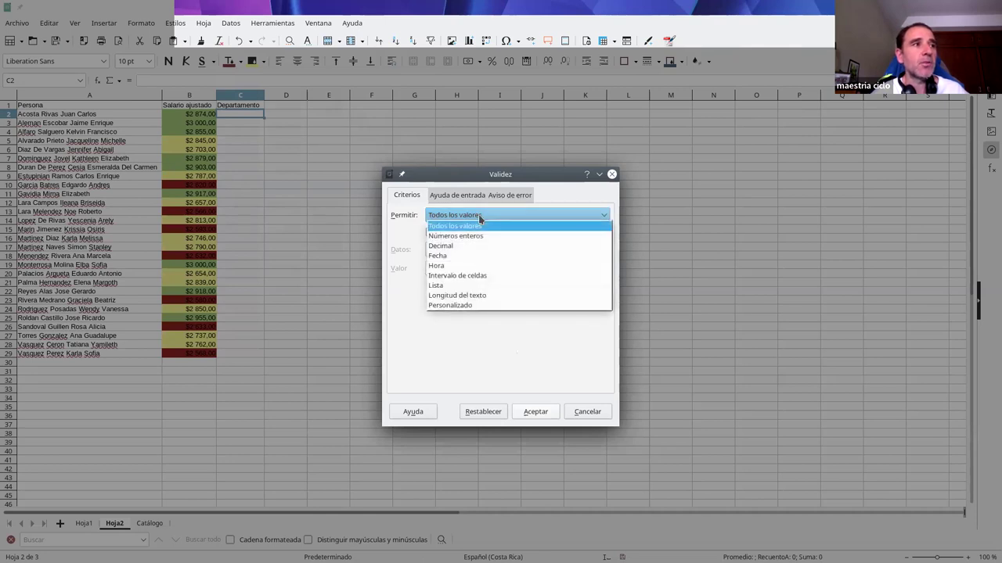
{"action": "left_click", "coordinate": [448, 286]}
{"action": "left_click", "coordinate": [461, 298]}
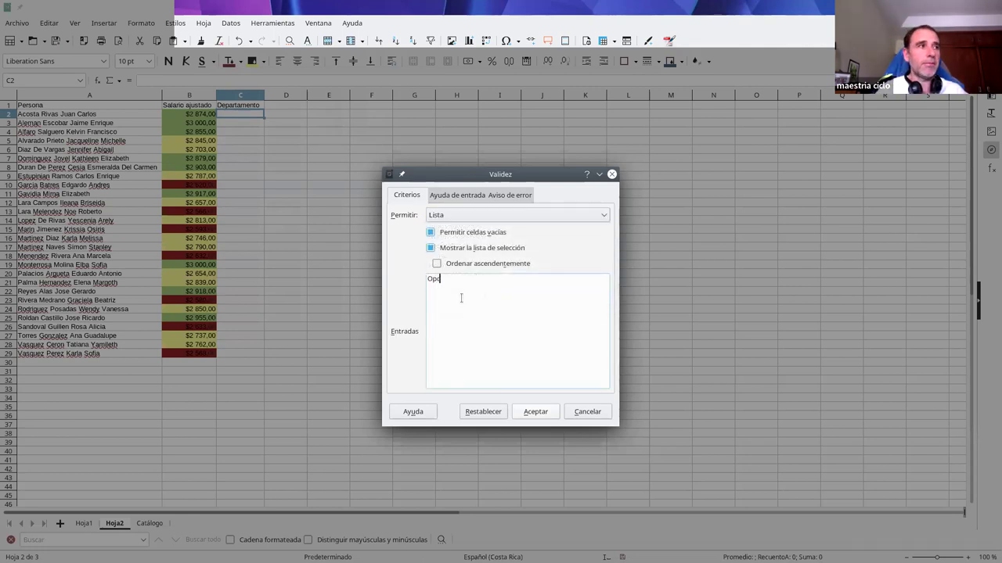
{"action": "type", "text": "Opción A"}
{"action": "key", "text": "Return"}
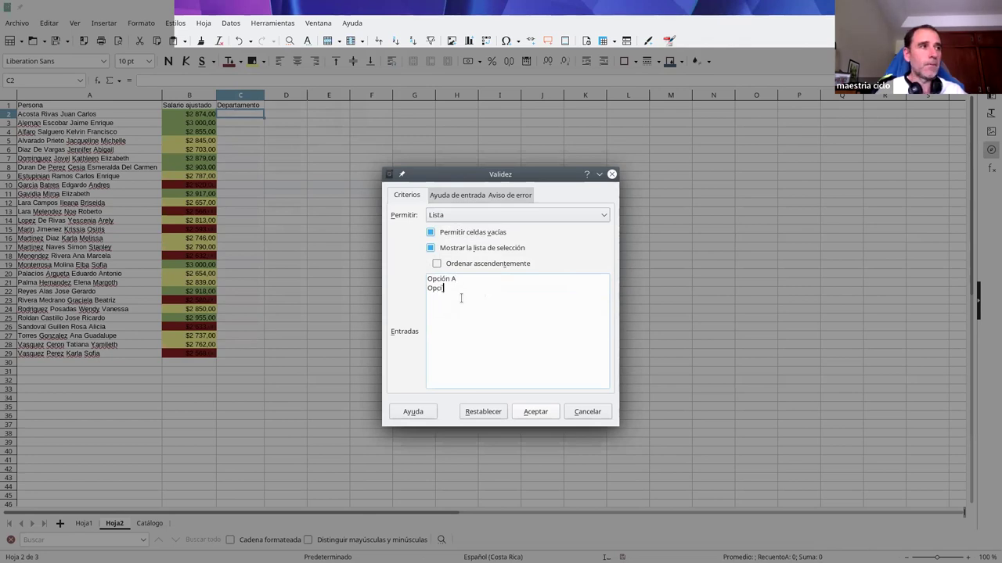
{"action": "left_click", "coordinate": [537, 411]}
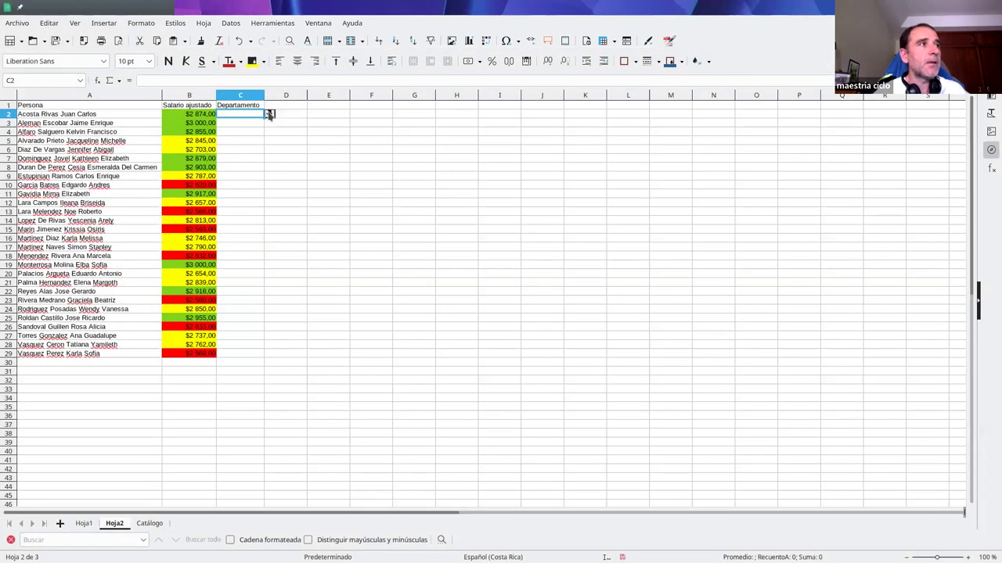
Check the selection list of C2 and fill its validation down column C alongside the people.
{"action": "left_click", "coordinate": [269, 115]}
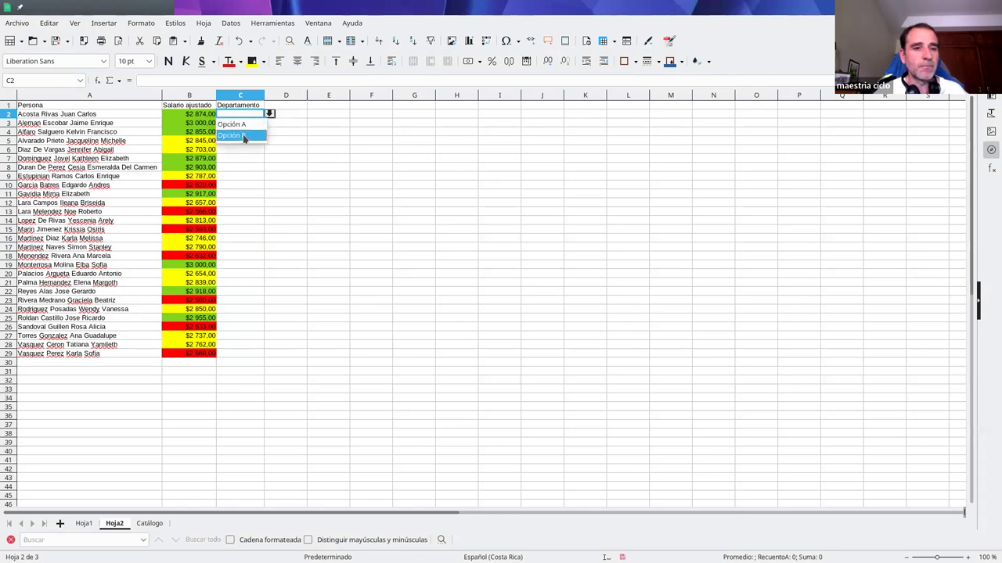
{"action": "left_click", "coordinate": [245, 160]}
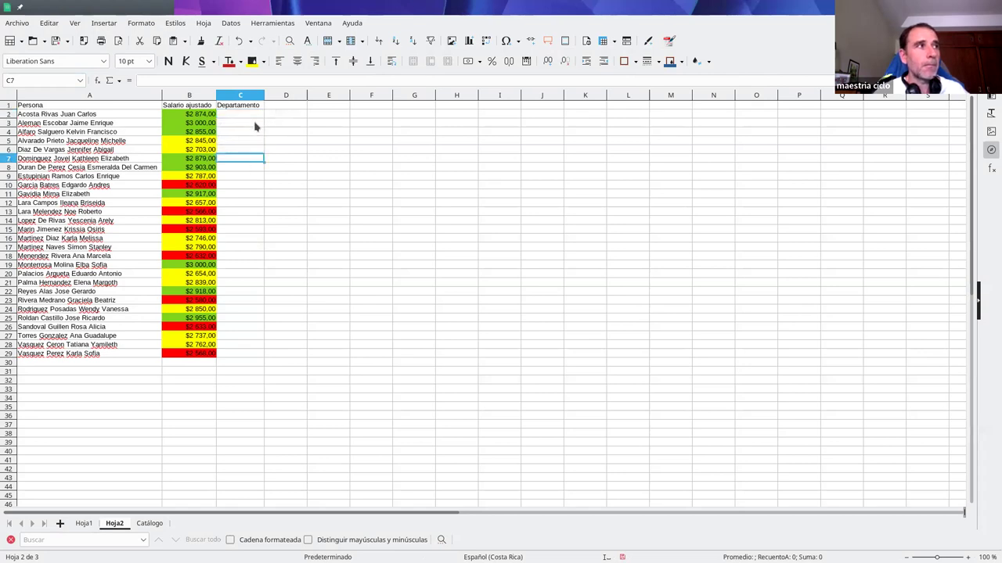
{"action": "left_click_drag", "start_coordinate": [264, 119], "coordinate": [279, 328]}
{"action": "left_click", "coordinate": [279, 326]}
Check the selection lists in C7 and C11 for the copied validation options.
{"action": "left_click", "coordinate": [256, 195]}
{"action": "left_click", "coordinate": [250, 159]}
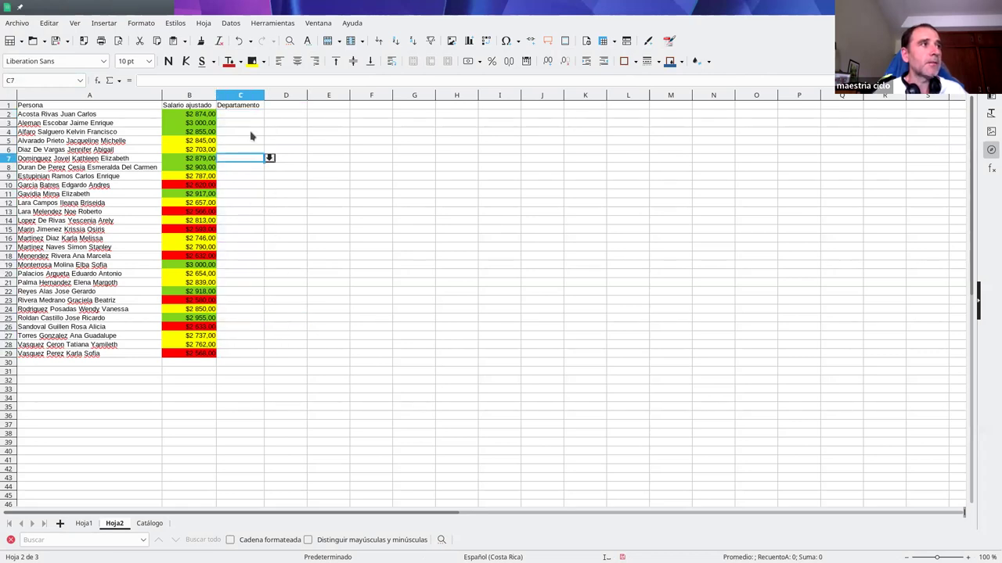
{"action": "left_click", "coordinate": [269, 158]}
{"action": "left_click", "coordinate": [252, 193]}
{"action": "left_click", "coordinate": [269, 194]}
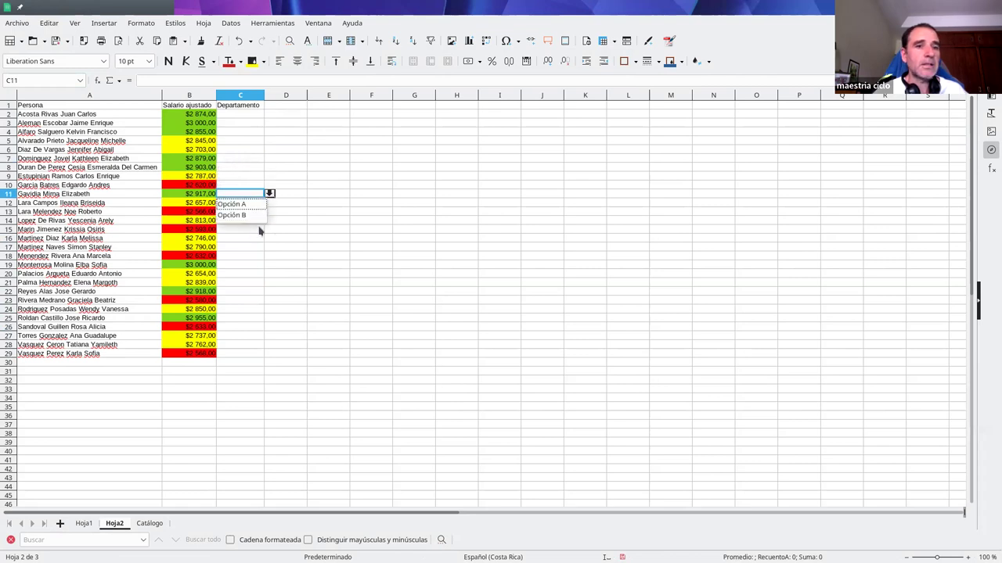
{"action": "left_click", "coordinate": [299, 214]}
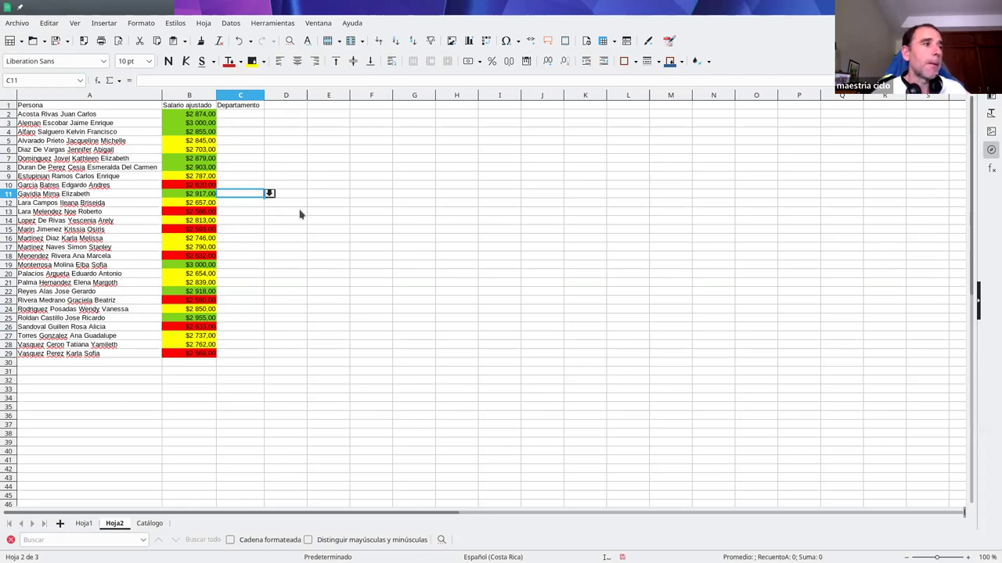
Switch the validity of C2 in Hoja2 to a cell range and start picking its source range.
{"action": "left_click", "coordinate": [148, 524]}
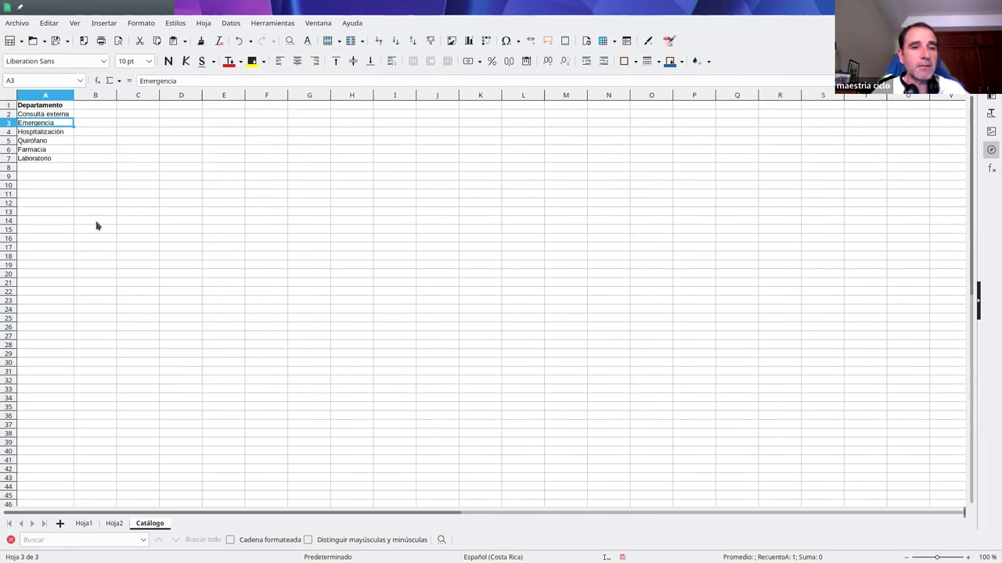
{"action": "left_click", "coordinate": [114, 523]}
{"action": "left_click", "coordinate": [248, 115]}
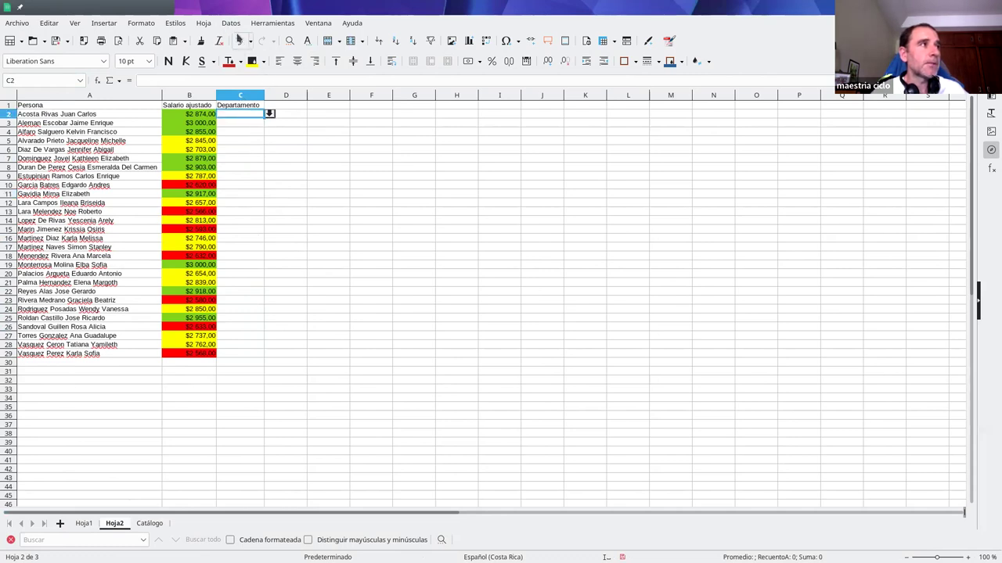
{"action": "left_click", "coordinate": [232, 24]}
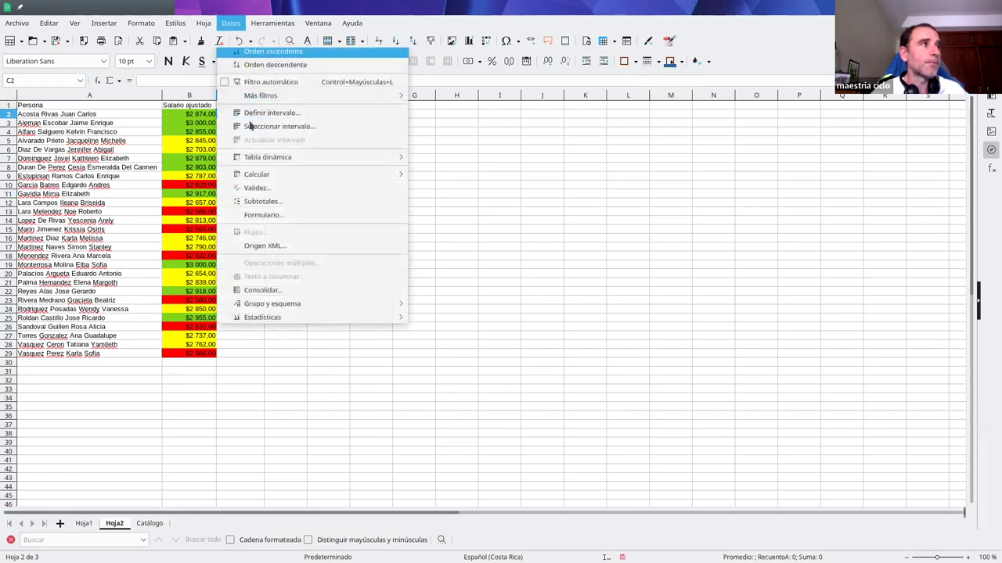
{"action": "left_click", "coordinate": [258, 189]}
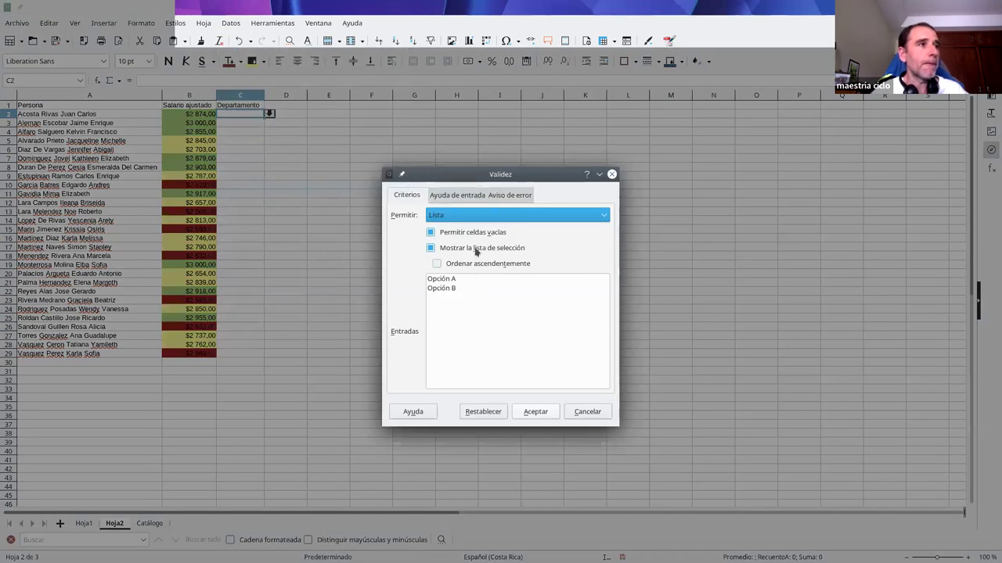
{"action": "left_click", "coordinate": [447, 216]}
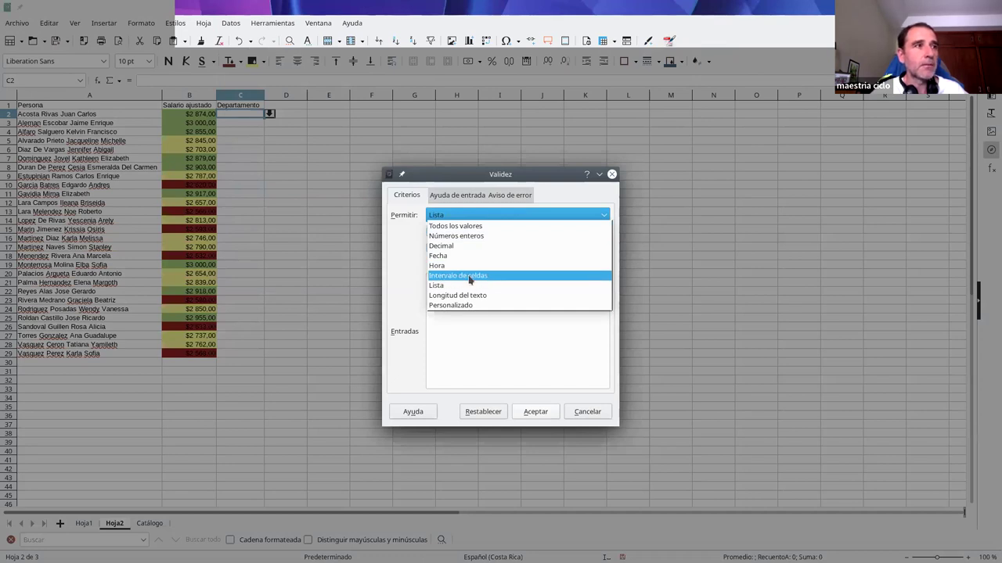
{"action": "left_click", "coordinate": [469, 277]}
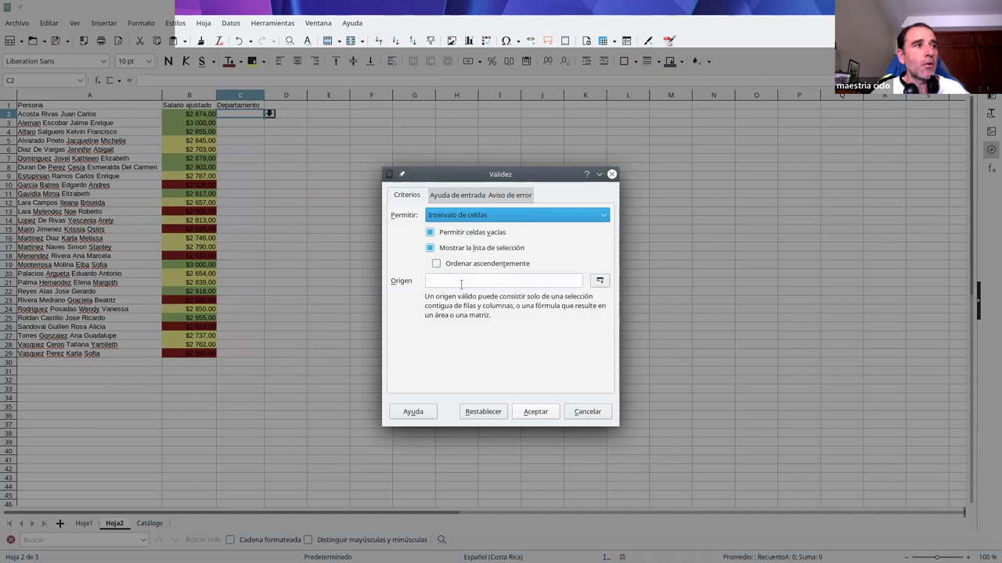
{"action": "left_click", "coordinate": [438, 283]}
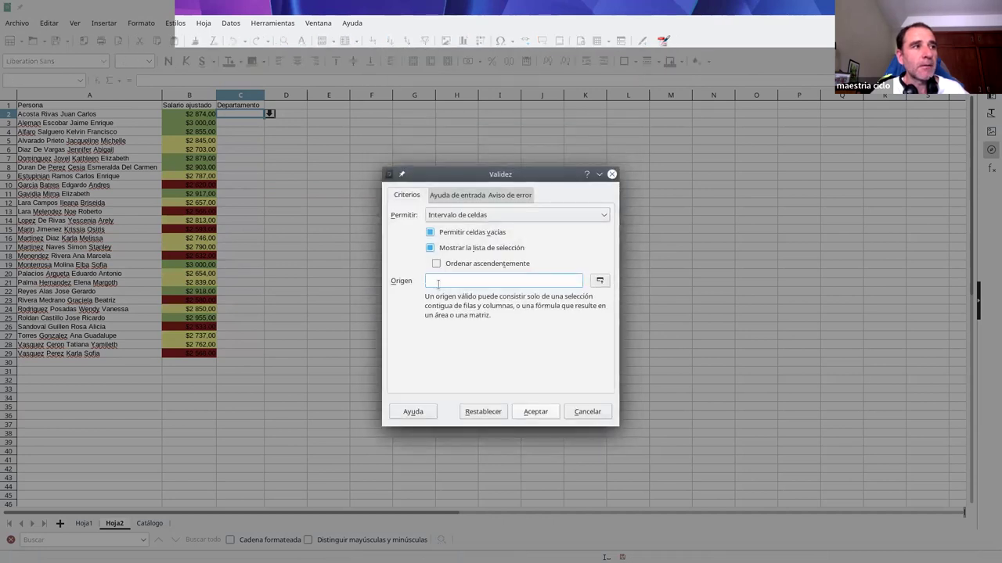
{"action": "left_click", "coordinate": [600, 281]}
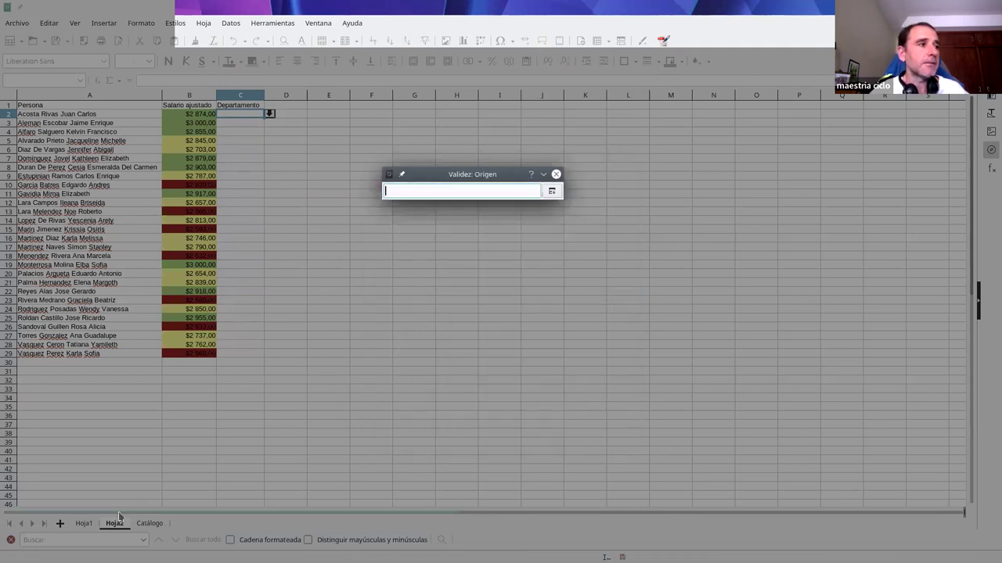
Set the validation source of the Departamento cell C2 to the range $Catálogo.$A$2:$A$7 and apply it.
{"action": "left_click", "coordinate": [150, 523]}
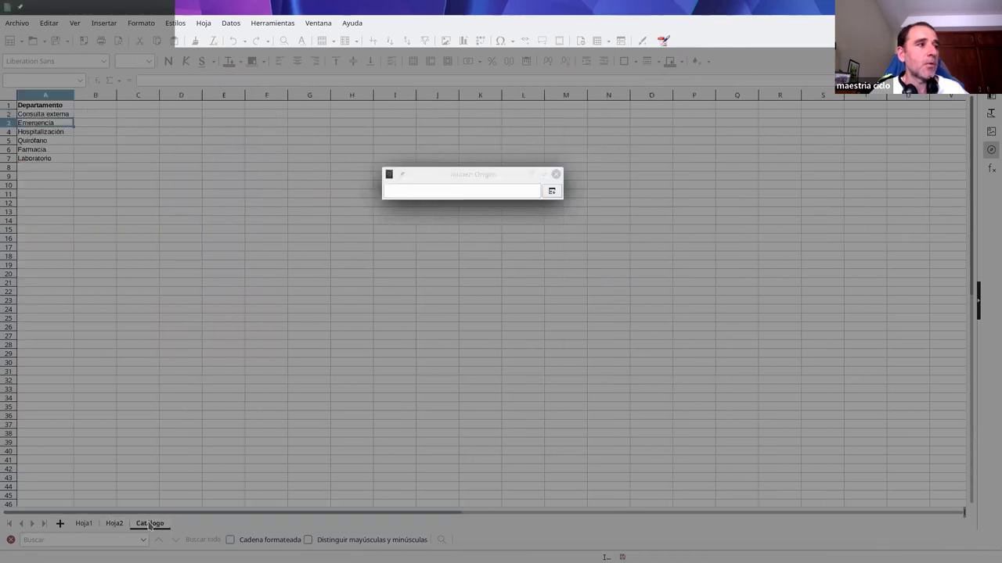
{"action": "left_click_drag", "start_coordinate": [54, 115], "coordinate": [53, 158]}
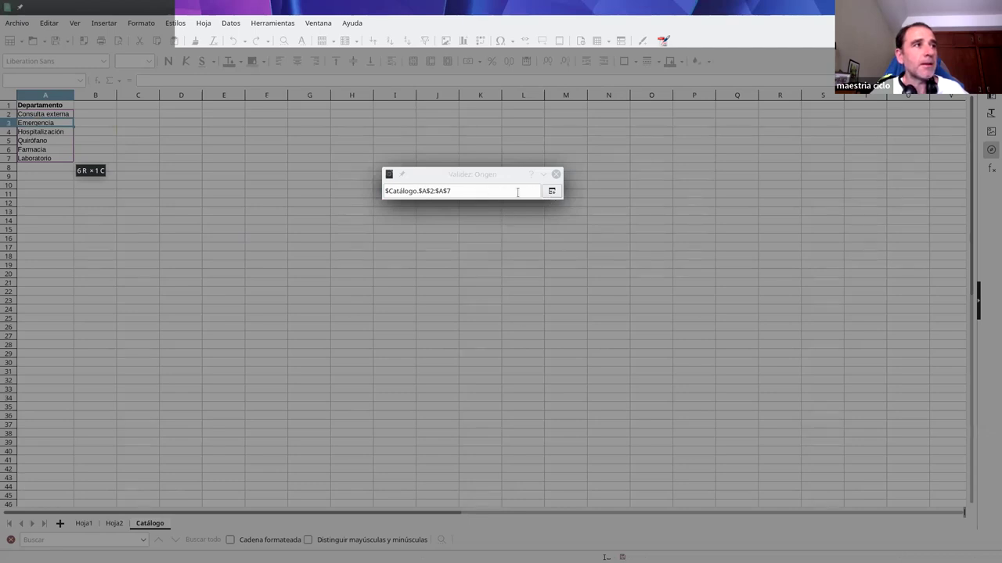
{"action": "left_click", "coordinate": [552, 193]}
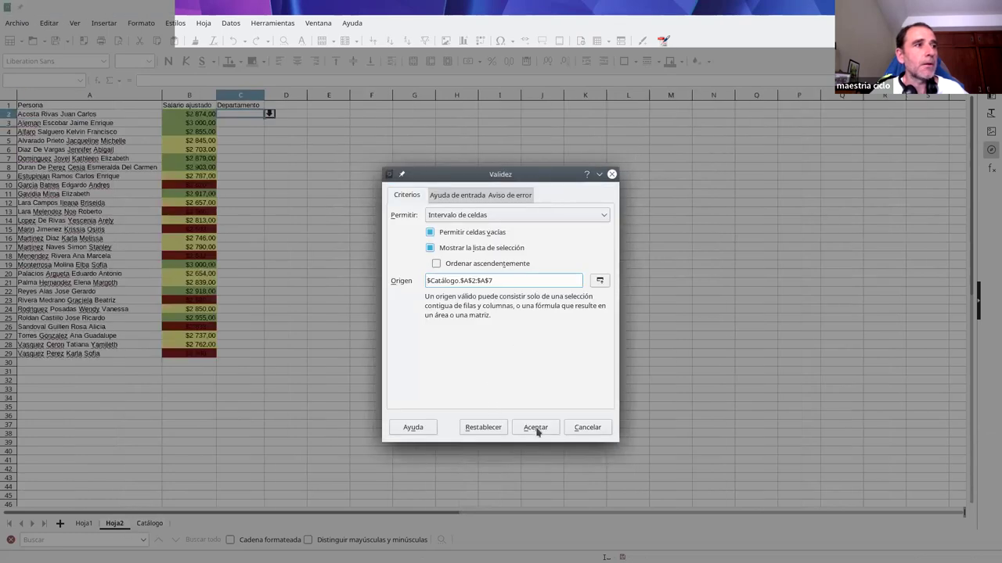
{"action": "left_click", "coordinate": [542, 431]}
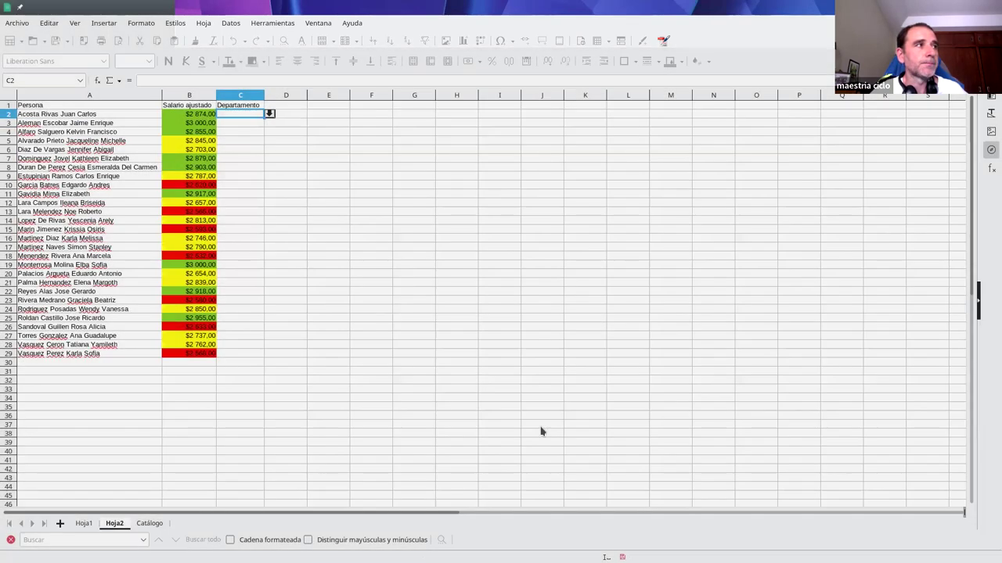
Check the department choices offered in C2, and copy its validation down the Departamento column to row 29.
{"action": "left_click", "coordinate": [269, 113]}
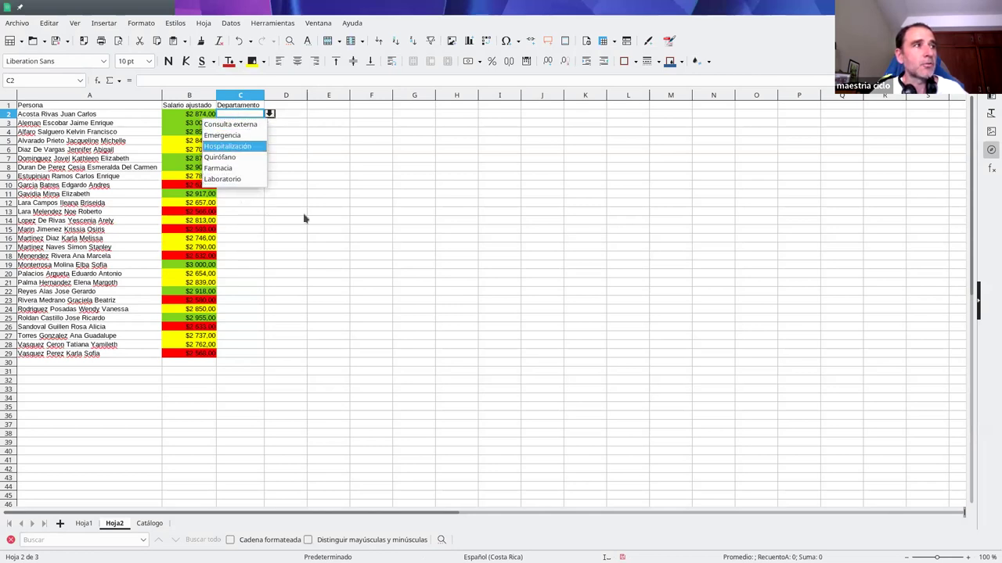
{"action": "left_click", "coordinate": [267, 129]}
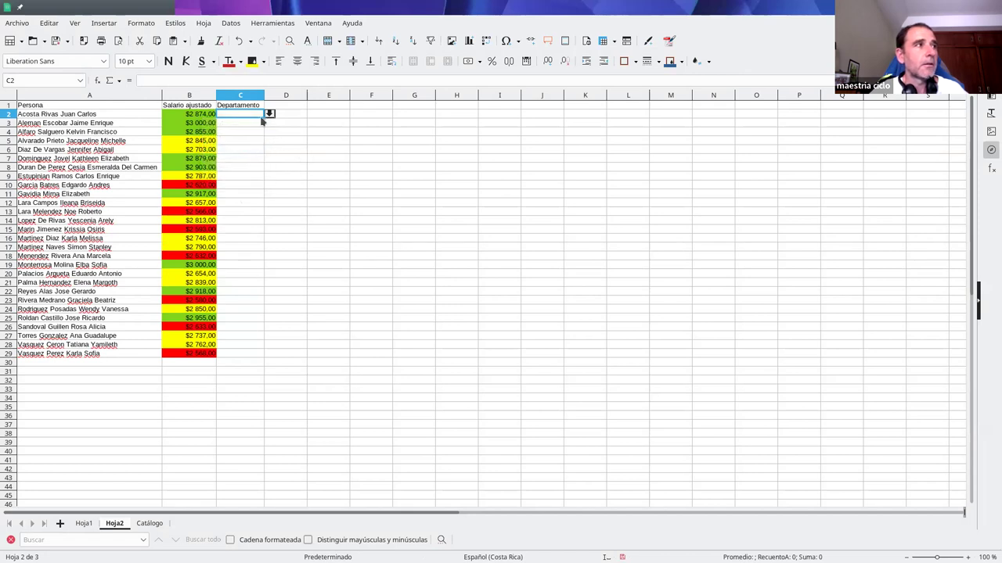
{"action": "left_click_drag", "start_coordinate": [265, 116], "coordinate": [259, 357]}
{"action": "left_click", "coordinate": [298, 153]}
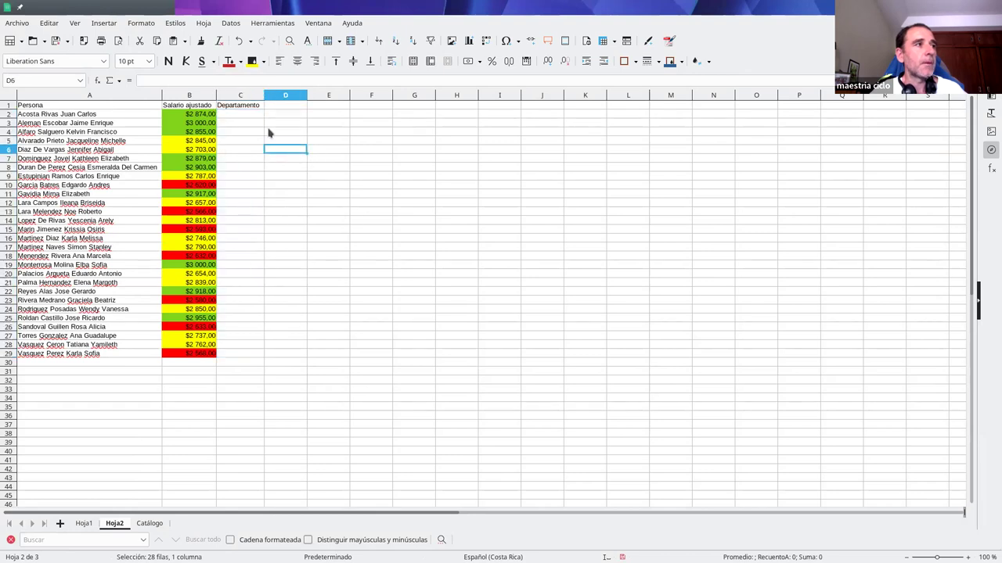
Choose Emergencia for C2, Quirófano for C7, and Hospitalización for C4 and C12 from the department lists.
{"action": "left_click", "coordinate": [253, 117]}
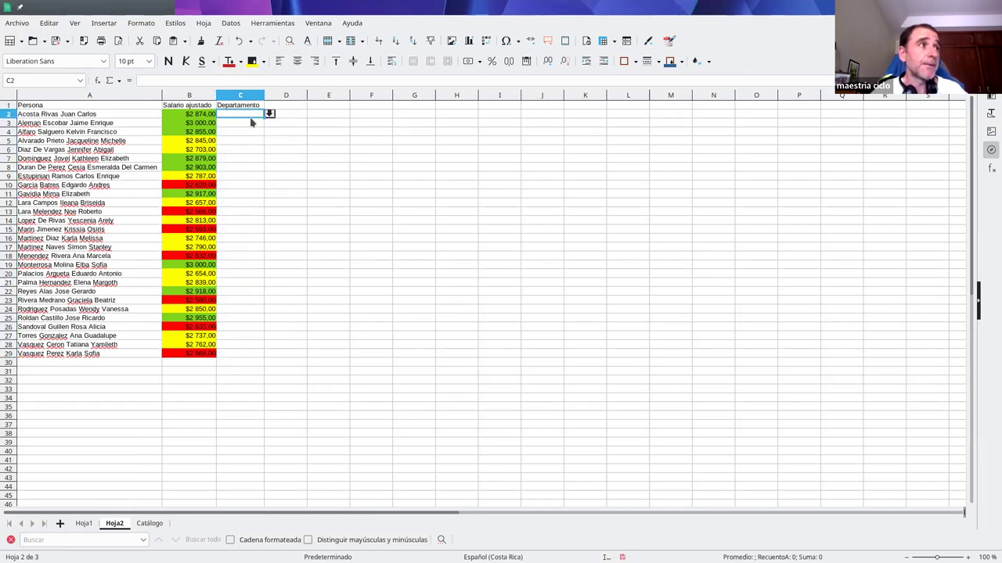
{"action": "left_click", "coordinate": [269, 114]}
{"action": "left_click", "coordinate": [235, 135]}
{"action": "left_click", "coordinate": [242, 160]}
{"action": "left_click", "coordinate": [269, 158]}
{"action": "left_click", "coordinate": [239, 201]}
{"action": "left_click", "coordinate": [251, 132]}
{"action": "left_click", "coordinate": [269, 131]}
{"action": "left_click", "coordinate": [245, 165]}
{"action": "left_click", "coordinate": [251, 203]}
{"action": "left_click", "coordinate": [270, 203]}
{"action": "left_click", "coordinate": [239, 234]}
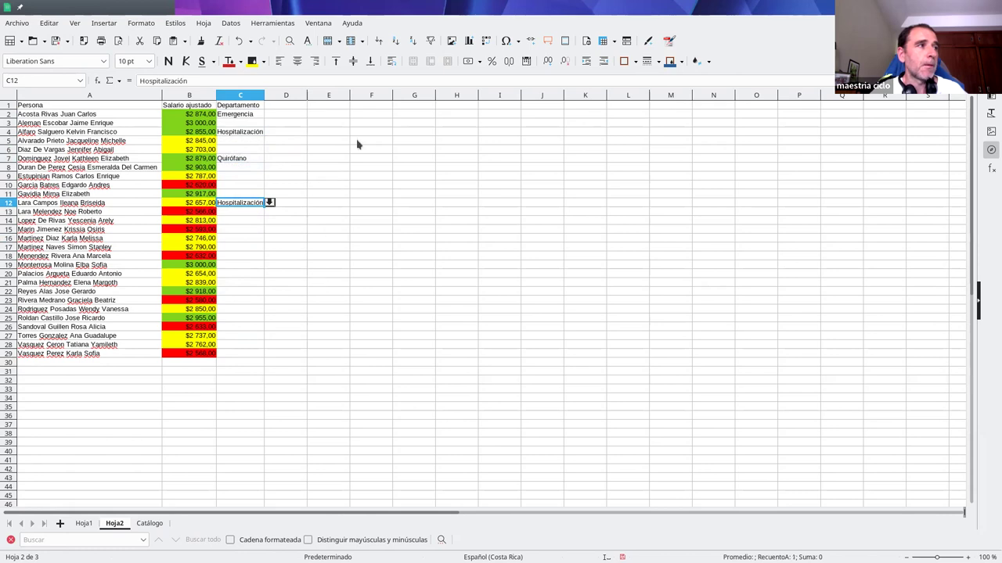
Try to enter the unlisted text "dfhsjdhfjdhsfj" in C8 to test the validation.
{"action": "left_click", "coordinate": [252, 159]}
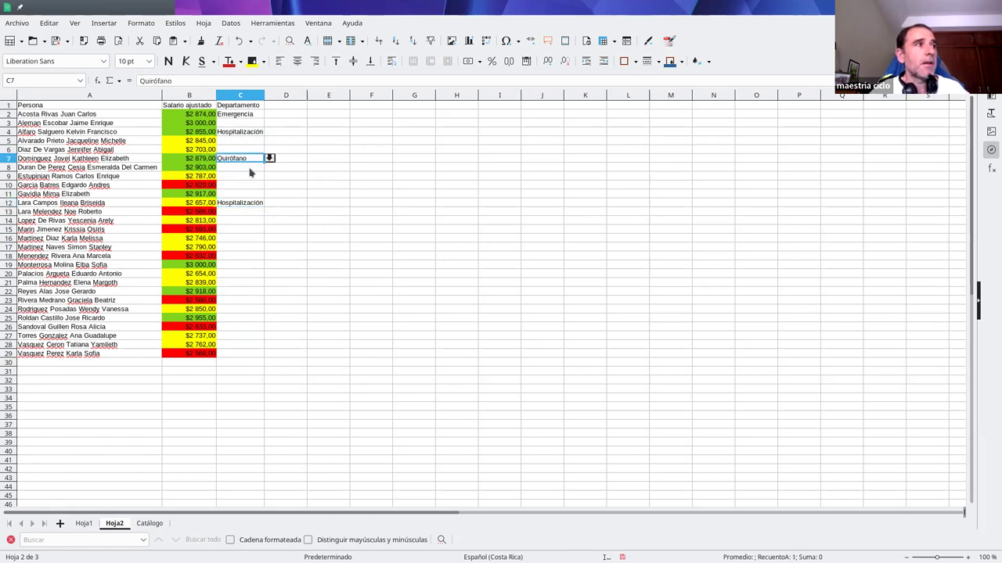
{"action": "left_click", "coordinate": [241, 169]}
{"action": "type", "text": "dfhsjfjdhsfj"}
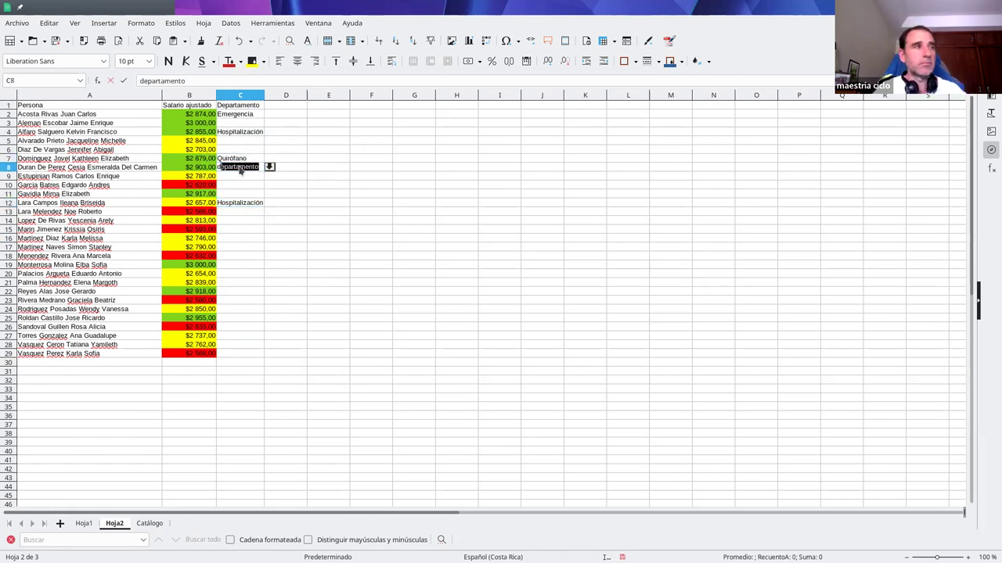
{"action": "key", "text": "Return"}
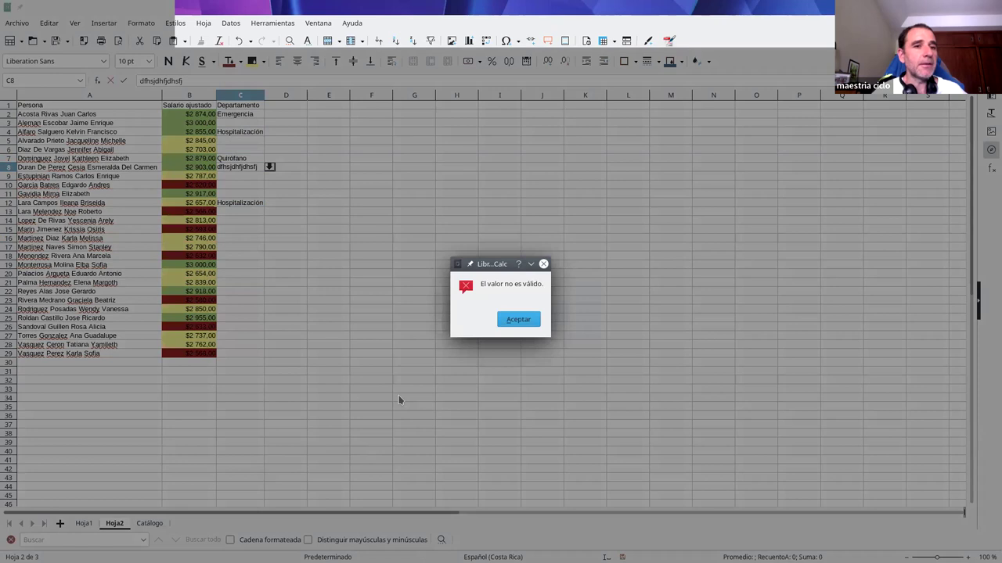
{"action": "left_click", "coordinate": [518, 320]}
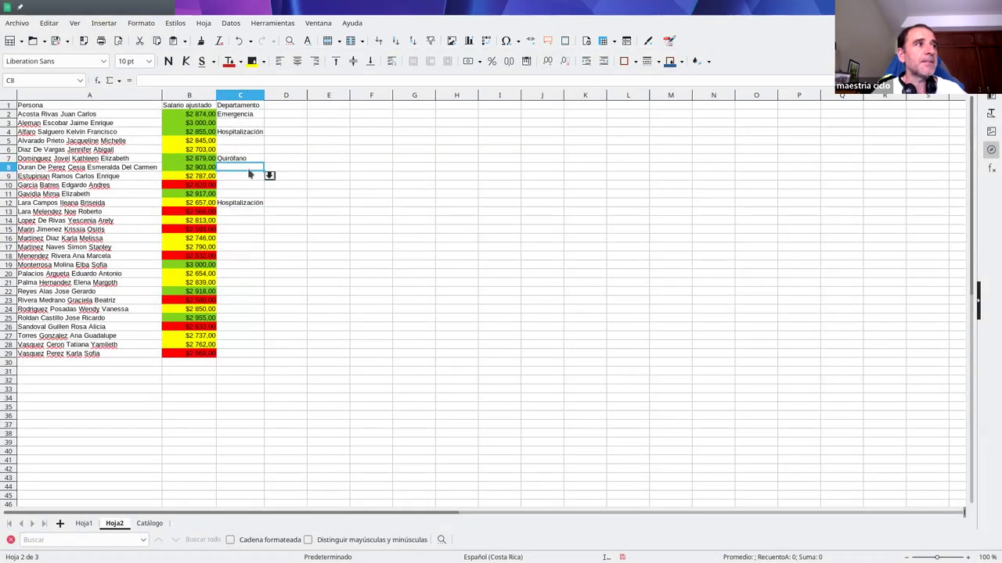
Give C3's validation a custom error alert titled "Te equivocaste" with the message "Selecciona un valor de la lista".
{"action": "left_click", "coordinate": [257, 116]}
{"action": "left_click", "coordinate": [244, 126]}
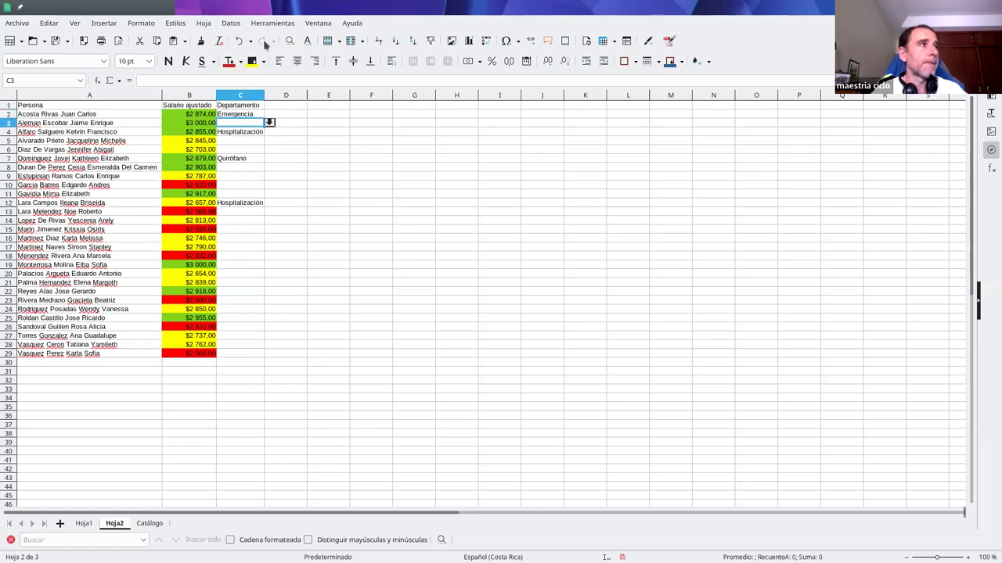
{"action": "left_click", "coordinate": [231, 24]}
{"action": "left_click", "coordinate": [257, 188]}
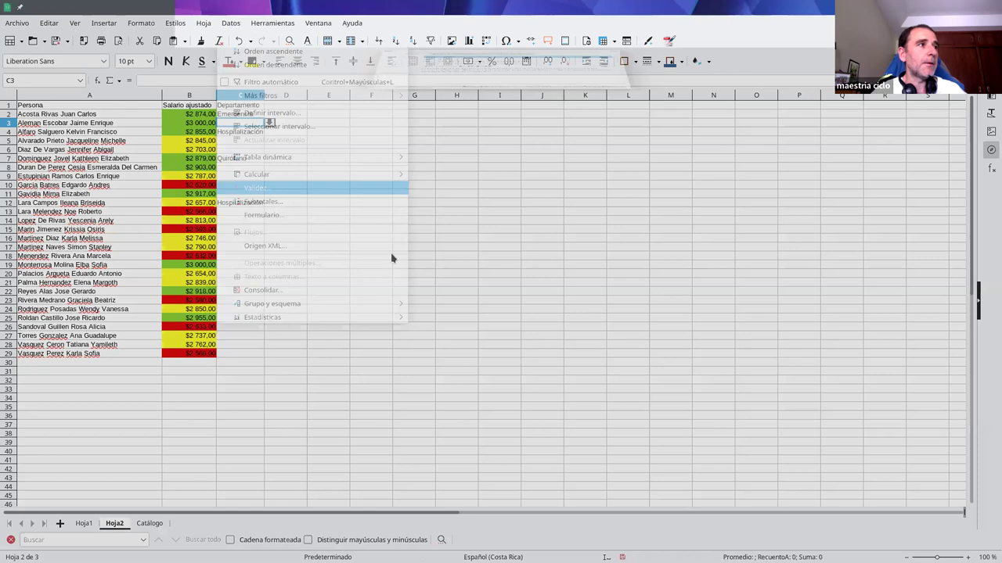
{"action": "left_click", "coordinate": [510, 195]}
{"action": "left_click", "coordinate": [499, 266]}
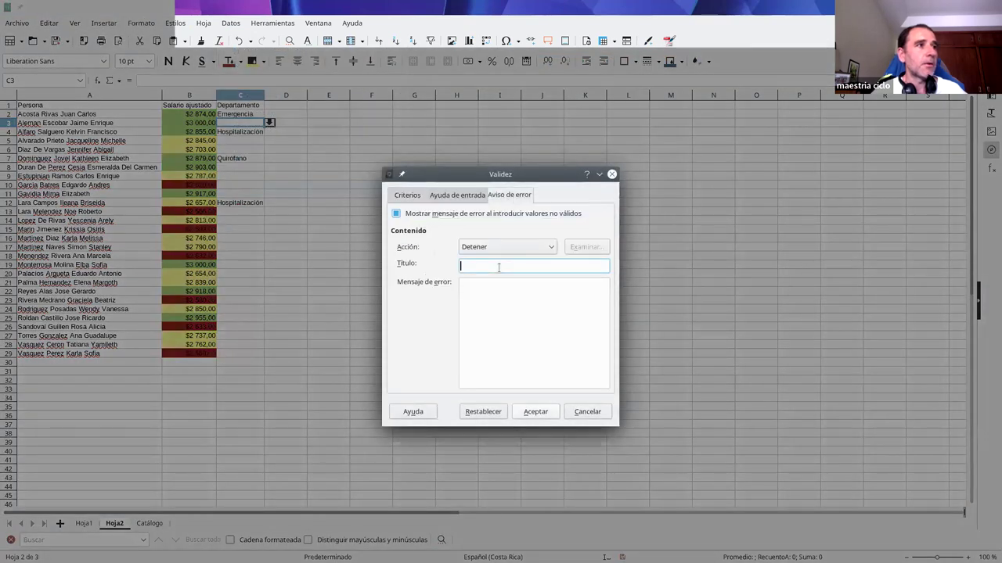
{"action": "type", "text": "Te equivocas"}
{"action": "left_click", "coordinate": [504, 293]}
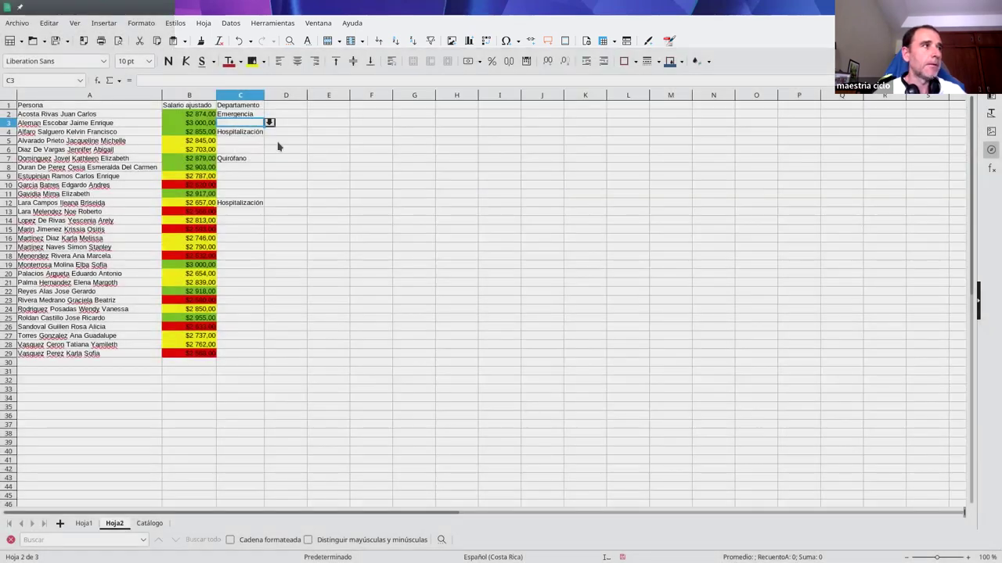
{"action": "left_click", "coordinate": [534, 412]}
Try to enter the unlisted text "dfsdfsd" in C3 to test the custom error alert.
{"action": "type", "text": "dfsdfsd"}
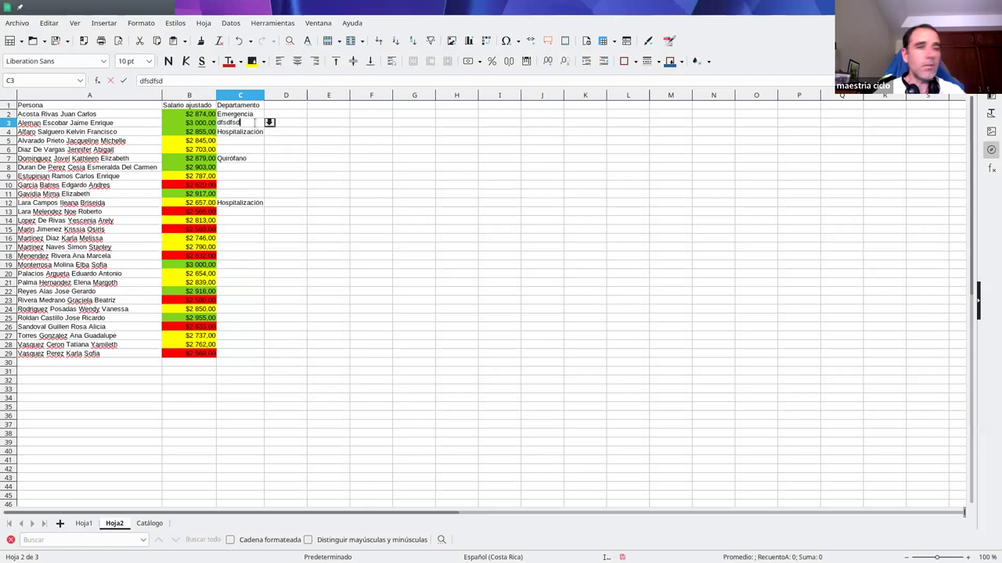
{"action": "key", "text": "Return"}
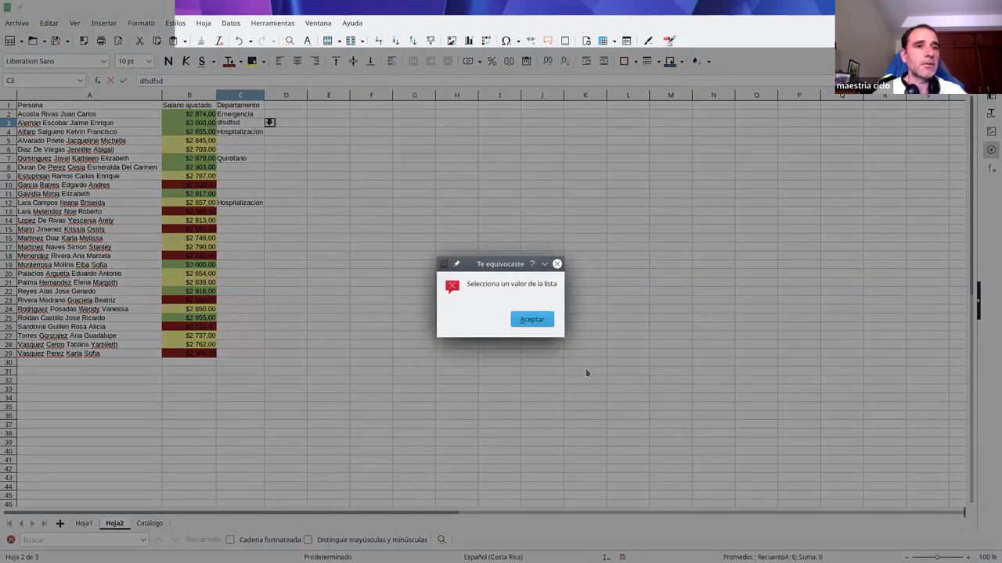
{"action": "left_click", "coordinate": [548, 324]}
Choose Hospitalización from the department list for C20.
{"action": "left_click", "coordinate": [255, 117]}
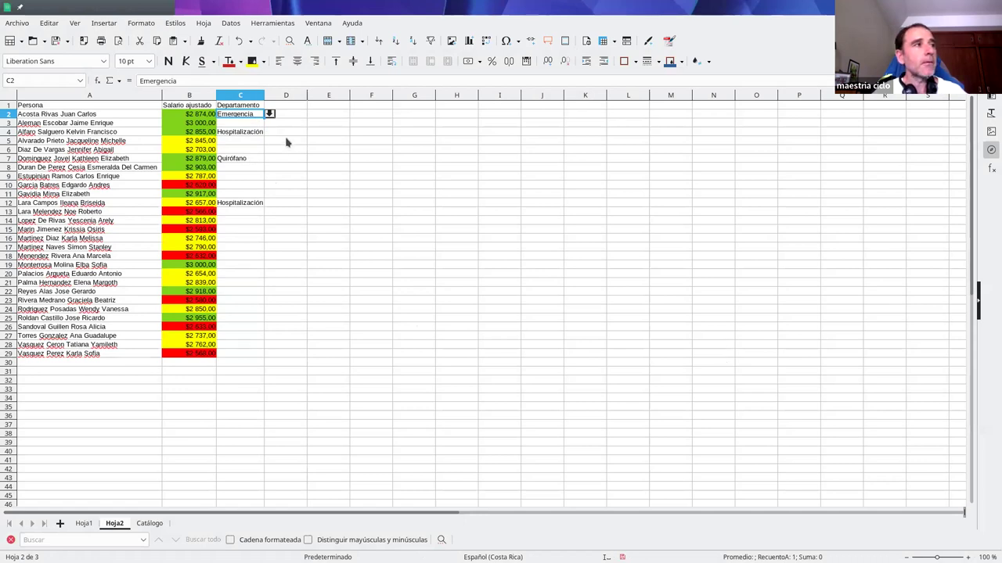
{"action": "left_click", "coordinate": [247, 275]}
{"action": "left_click", "coordinate": [269, 273]}
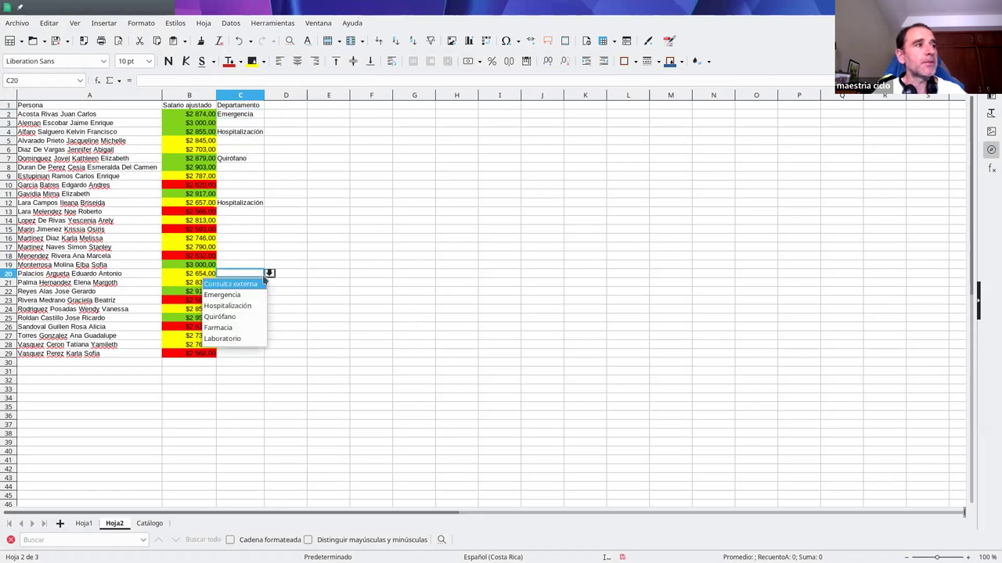
{"action": "left_click", "coordinate": [235, 304]}
Begin a formula in C2 that uses INDIRECTO with the text reference "$Catálogo.A".
{"action": "left_click", "coordinate": [260, 220]}
{"action": "left_click", "coordinate": [256, 158]}
{"action": "left_click", "coordinate": [247, 116]}
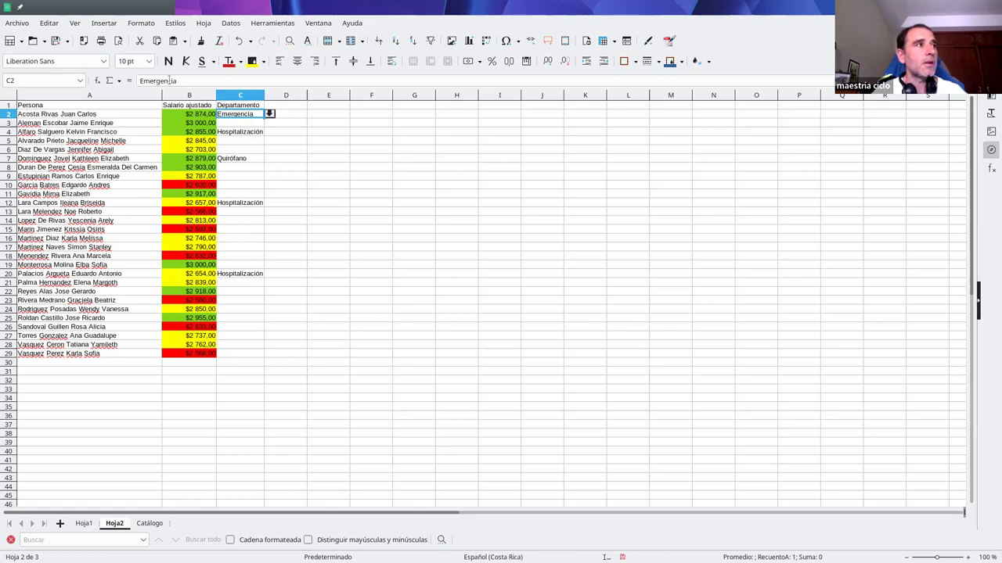
{"action": "left_click", "coordinate": [195, 81]}
{"action": "double_click", "coordinate": [195, 80]}
{"action": "type", "text": "="}
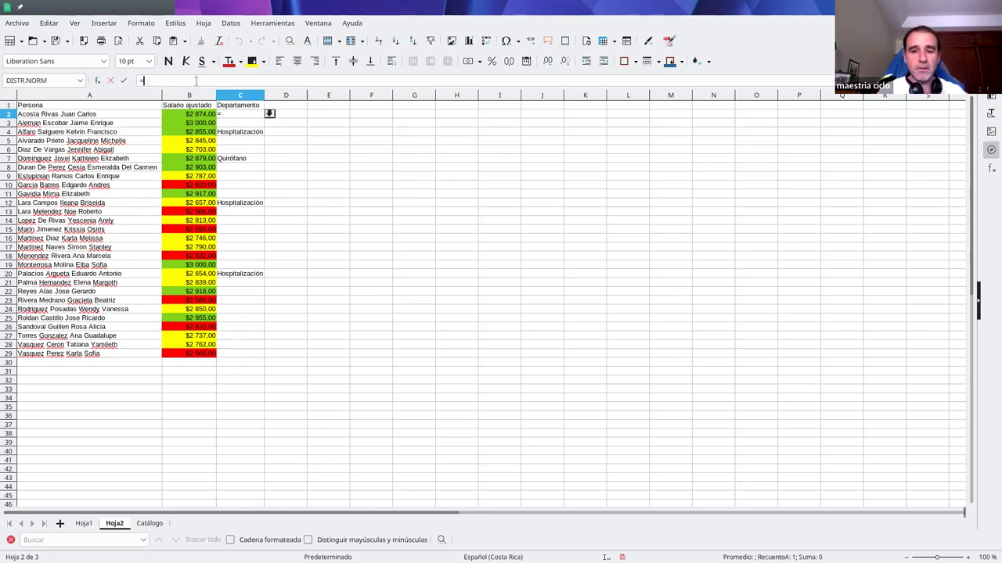
{"action": "type", "text": "INDIR"}
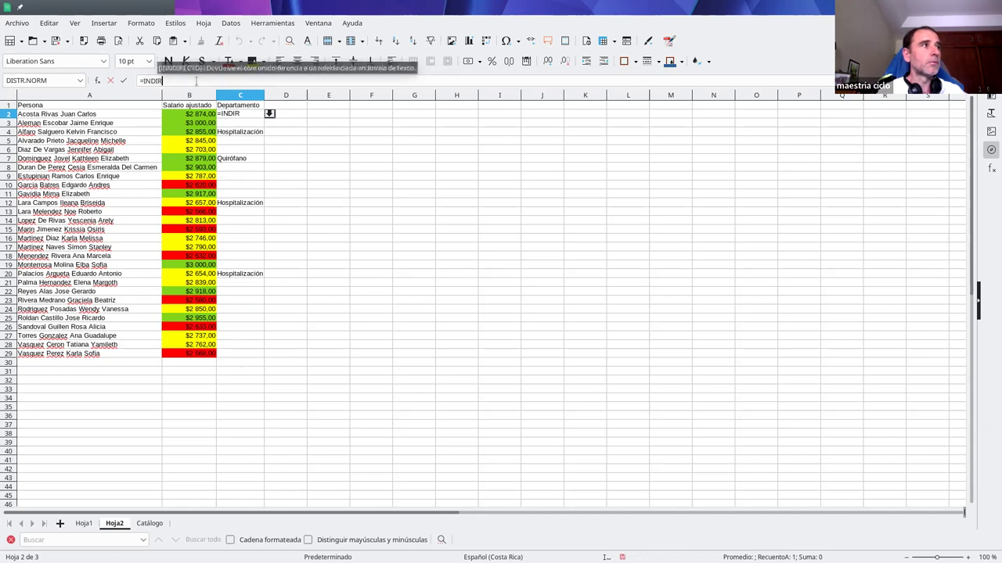
{"action": "type", "text": "ECTO"}
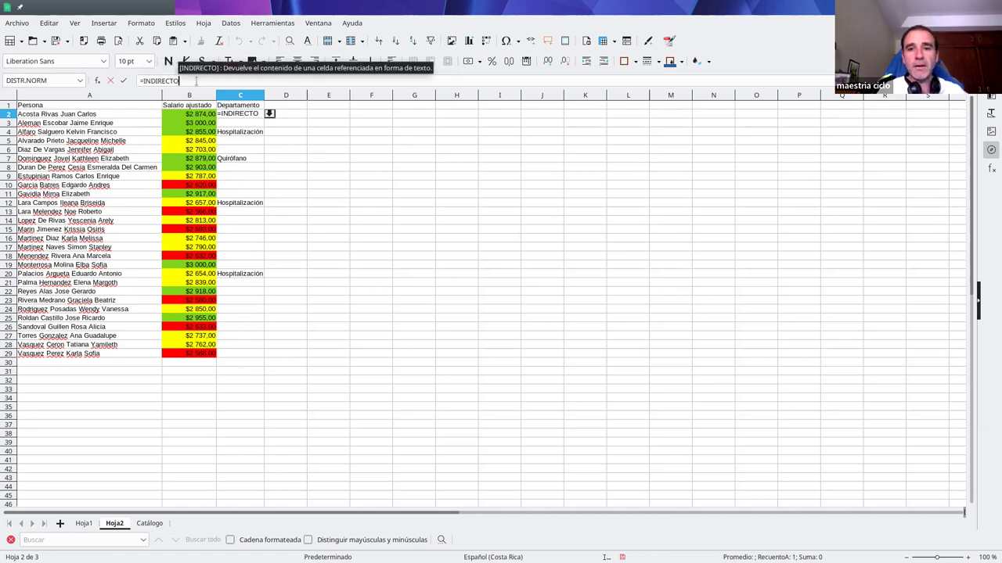
{"action": "type", "text": "("}
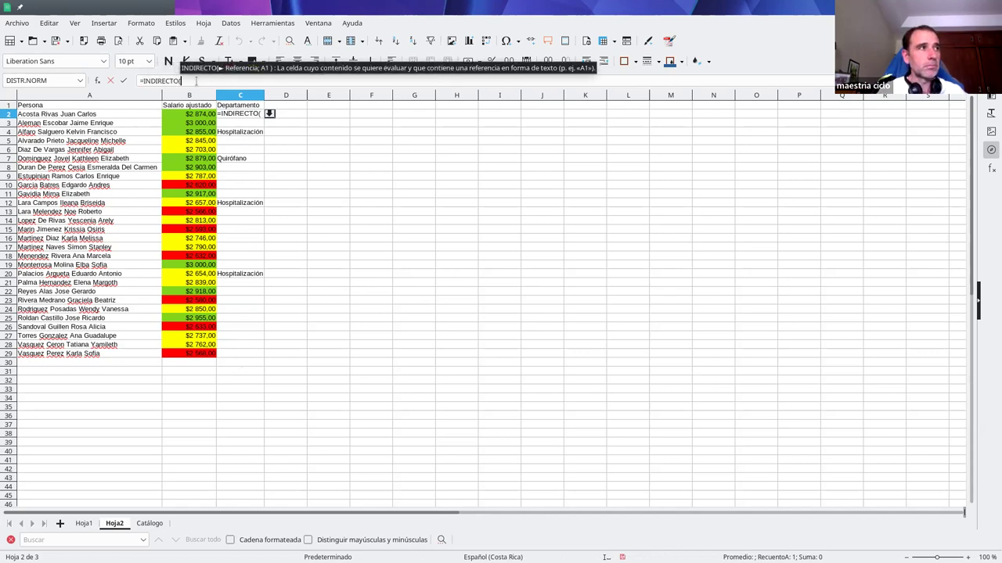
{"action": "type", "text": "\""}
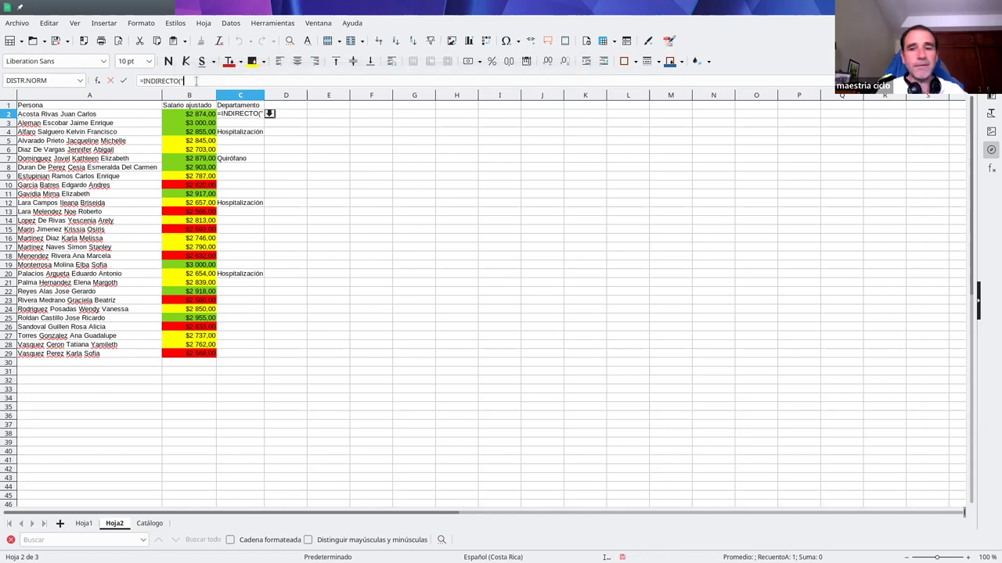
{"action": "type", "text": "$"}
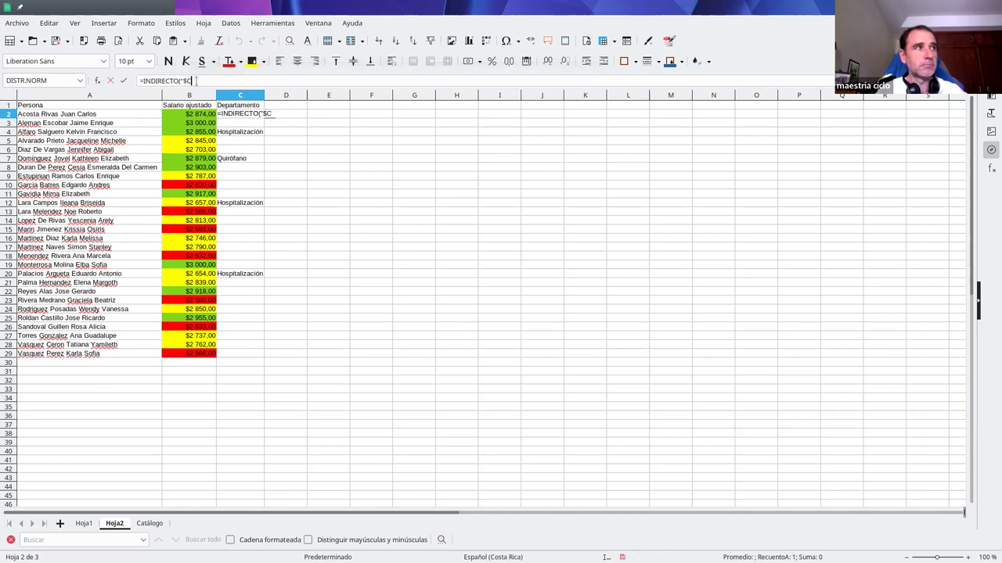
{"action": "type", "text": "Catálogo.A"}
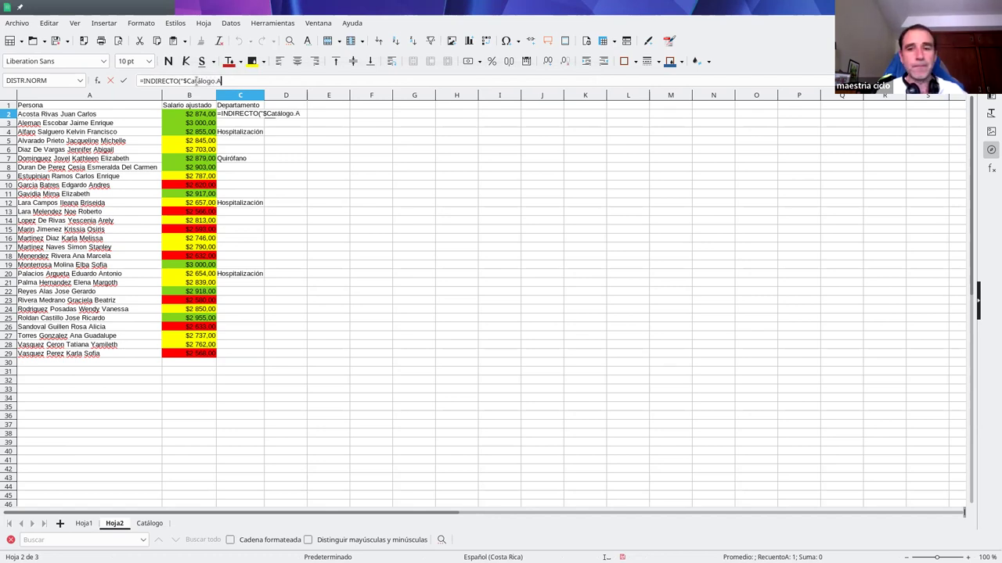
{"action": "type", "text": "\""}
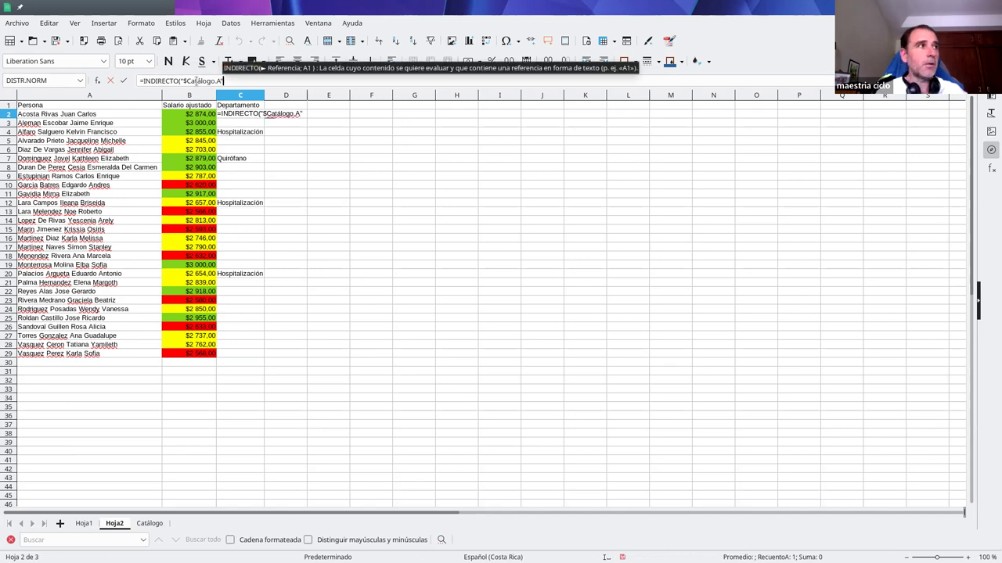
Append &ALEATORIO.ENTRE(2;7) to the reference text and try to enter the INDIRECTO formula in C2.
{"action": "type", "text": "&"}
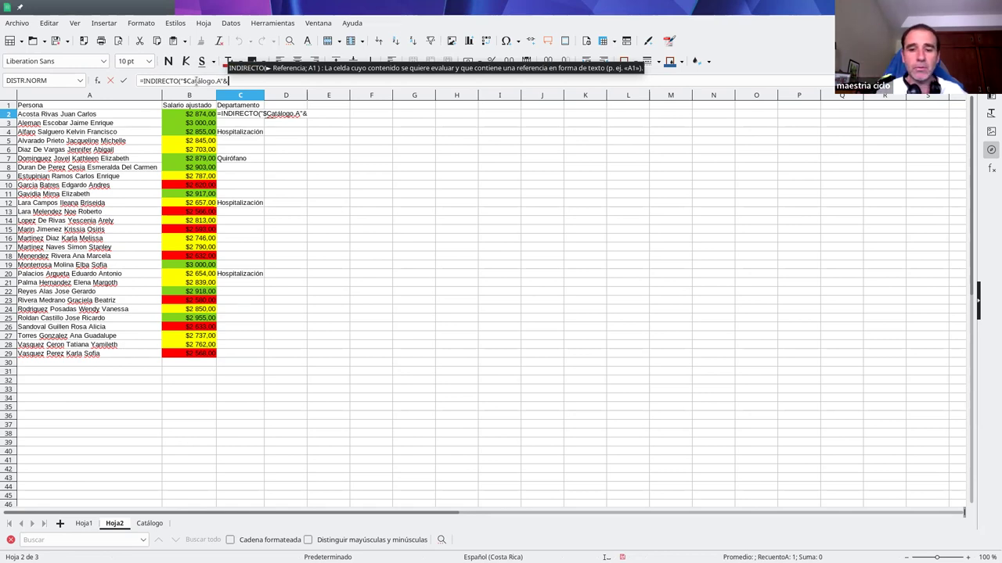
{"action": "type", "text": "ALEA"}
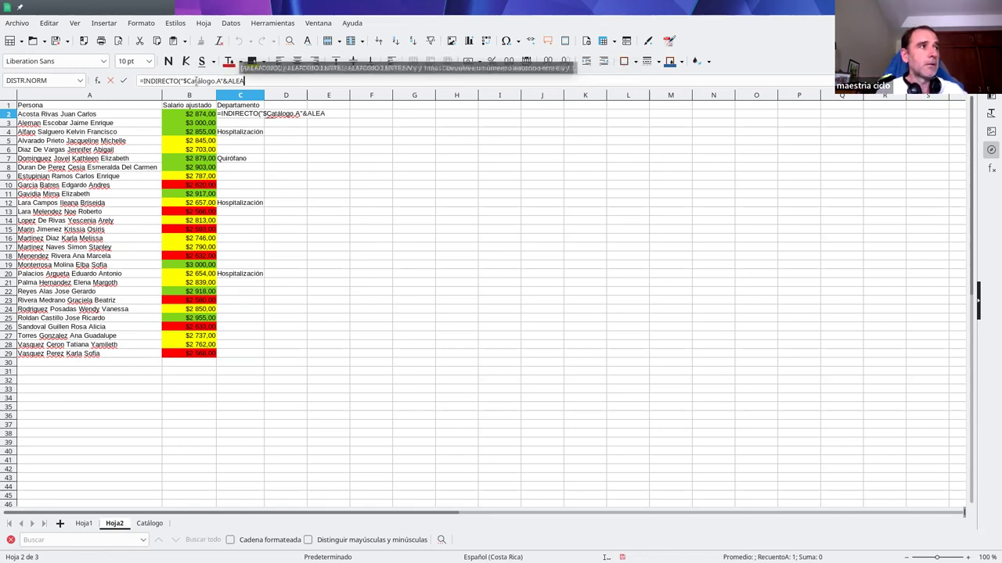
{"action": "type", "text": "TORIO.ENTRE"}
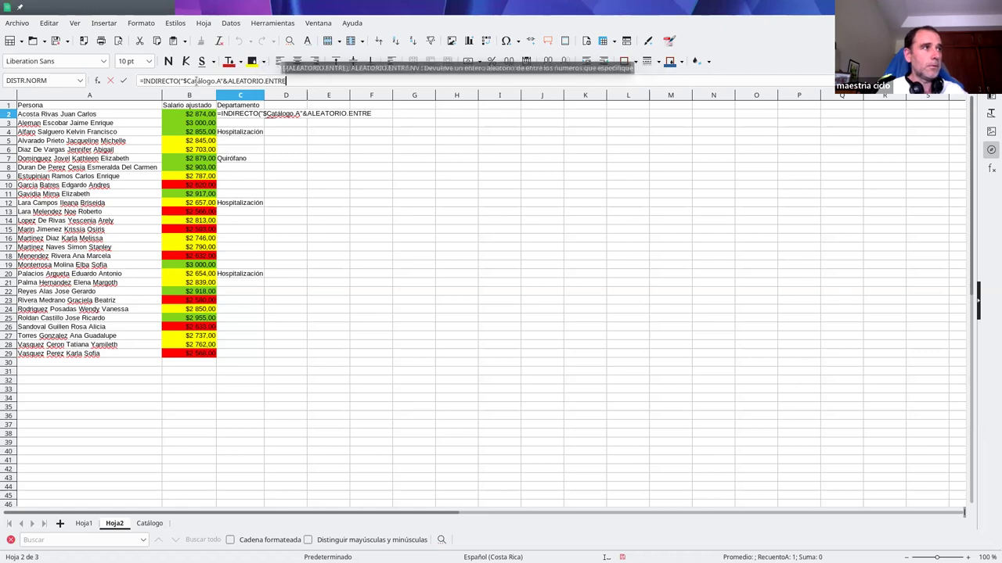
{"action": "type", "text": "(2"}
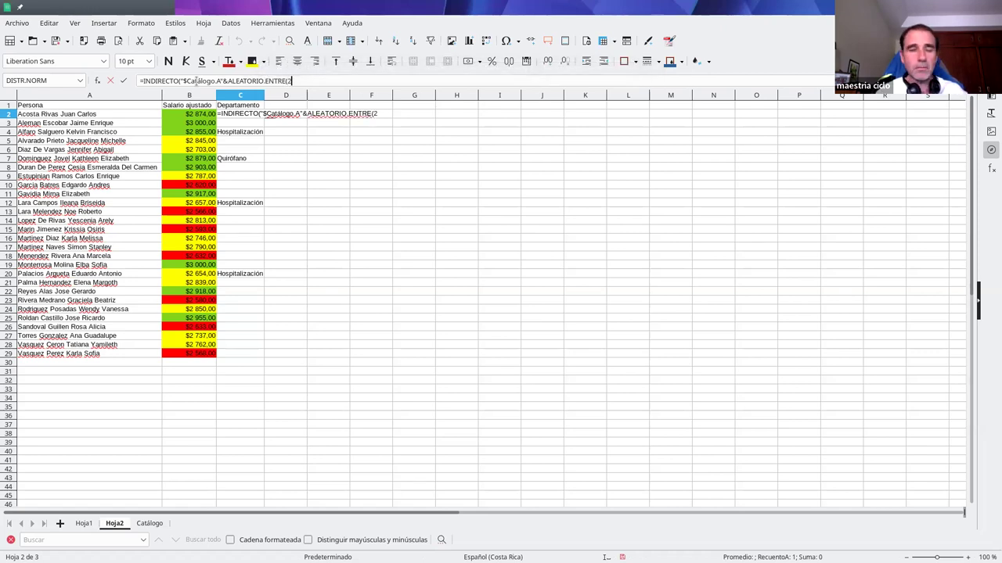
{"action": "type", "text": ";"}
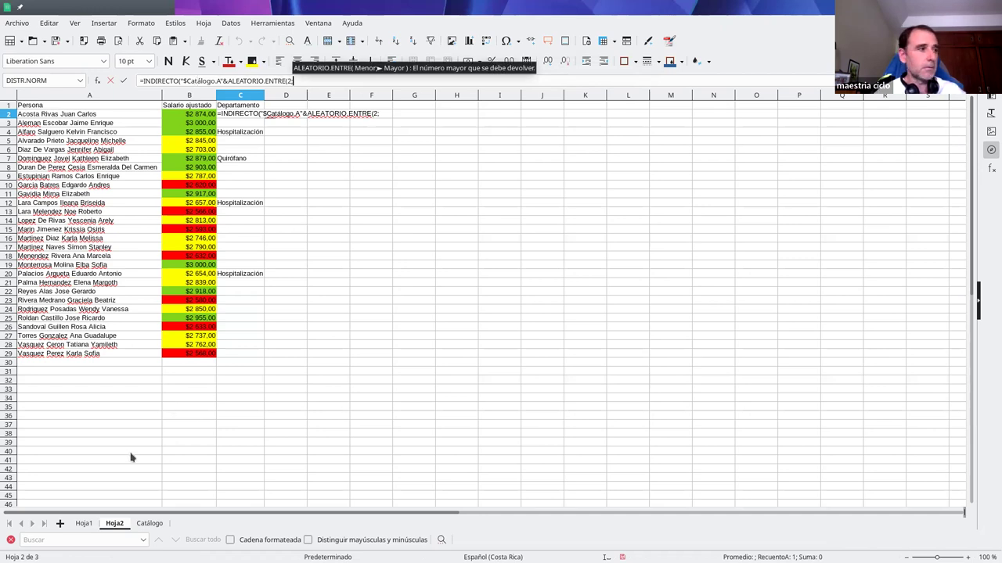
{"action": "type", "text": "7"}
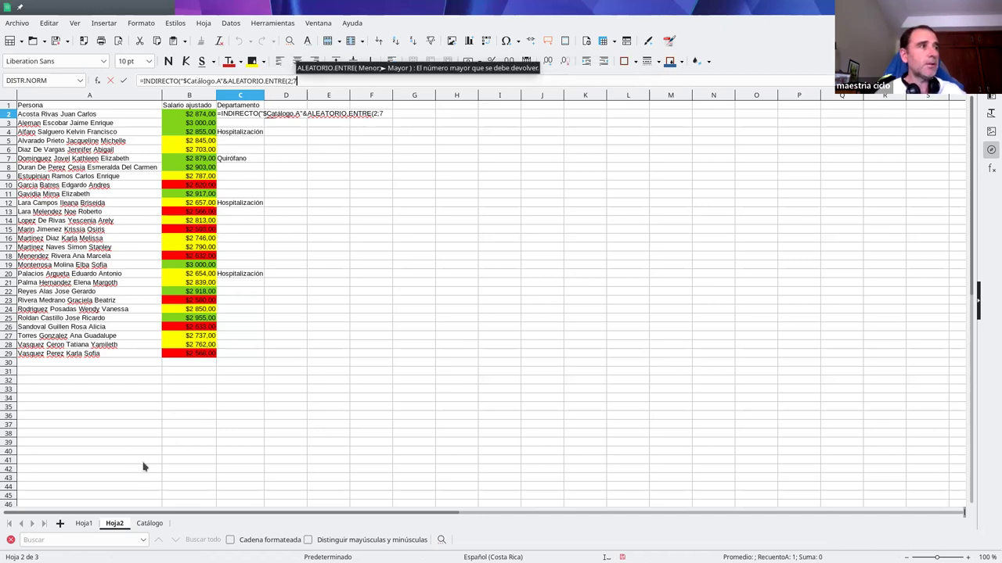
{"action": "type", "text": ")"}
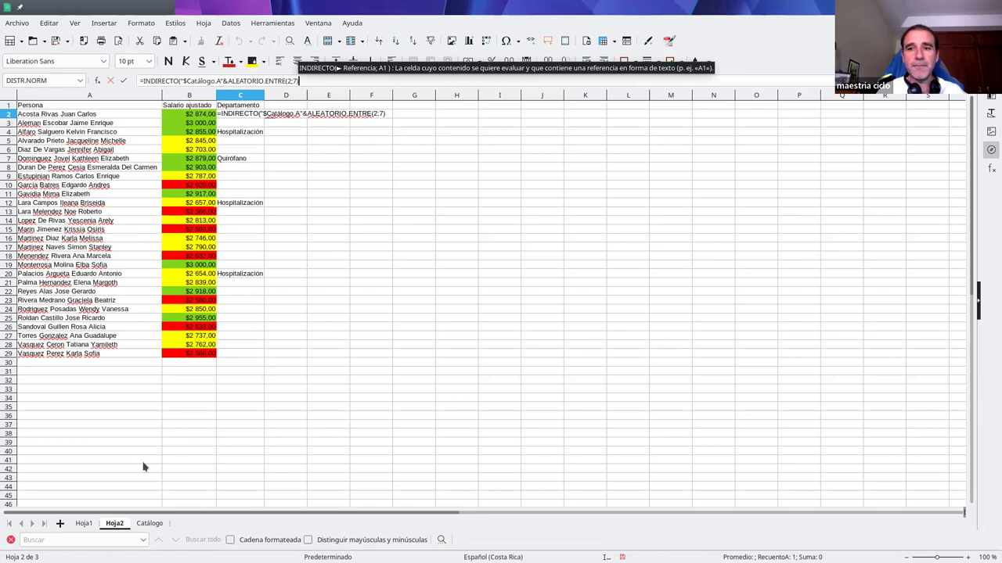
{"action": "type", "text": ")"}
{"action": "key", "text": "Return"}
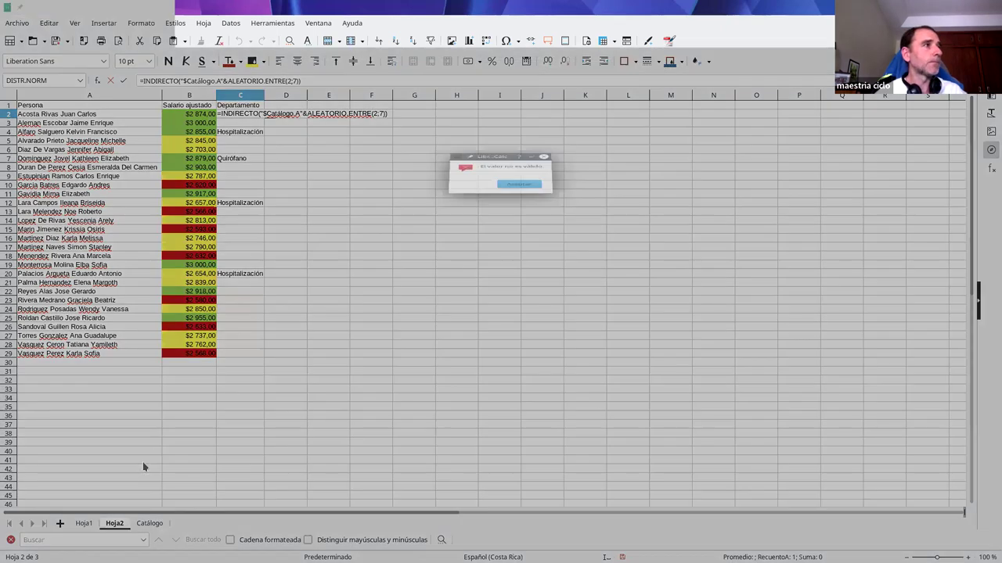
{"action": "left_click", "coordinate": [521, 320]}
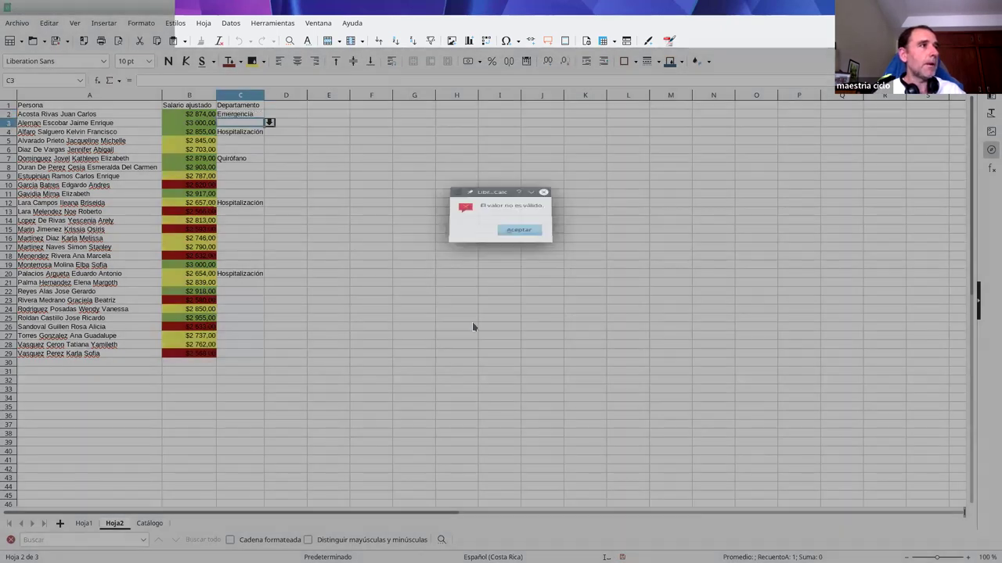
Set the validity criteria of Hoja2's C2:C29 to allow Todos los valores.
{"action": "left_click", "coordinate": [150, 523]}
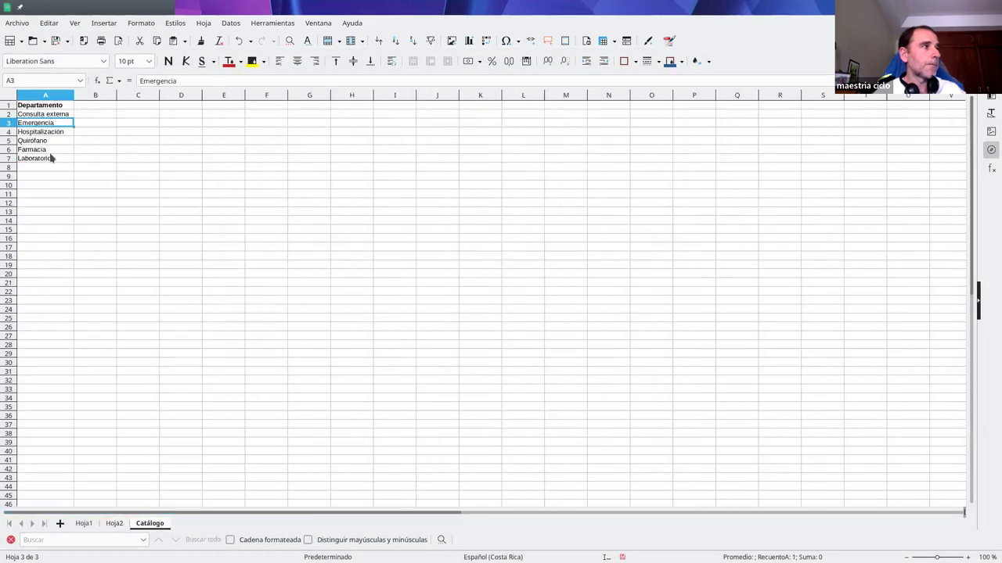
{"action": "left_click", "coordinate": [115, 524]}
{"action": "left_click", "coordinate": [238, 117]}
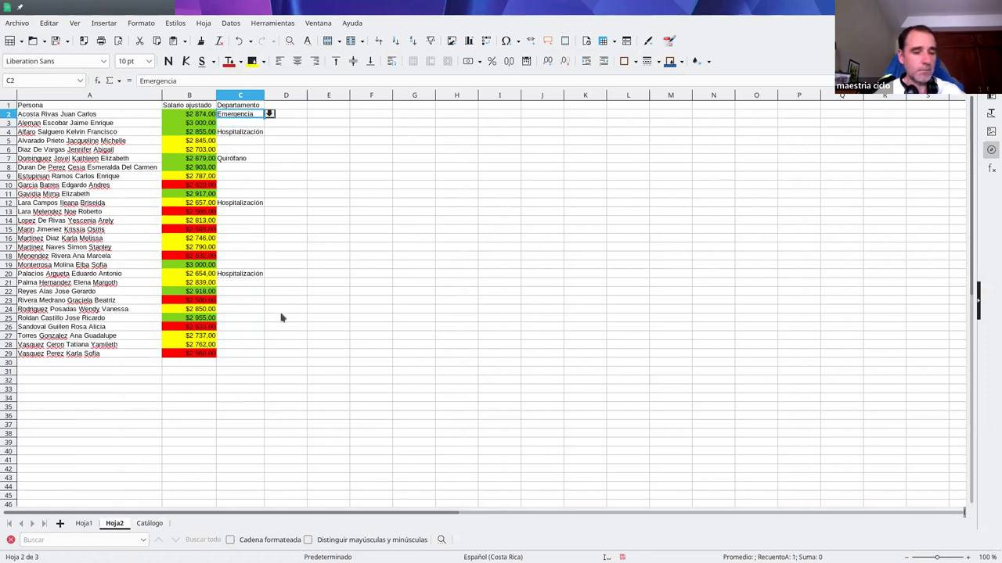
{"action": "left_click", "coordinate": [255, 353], "text": "shift"}
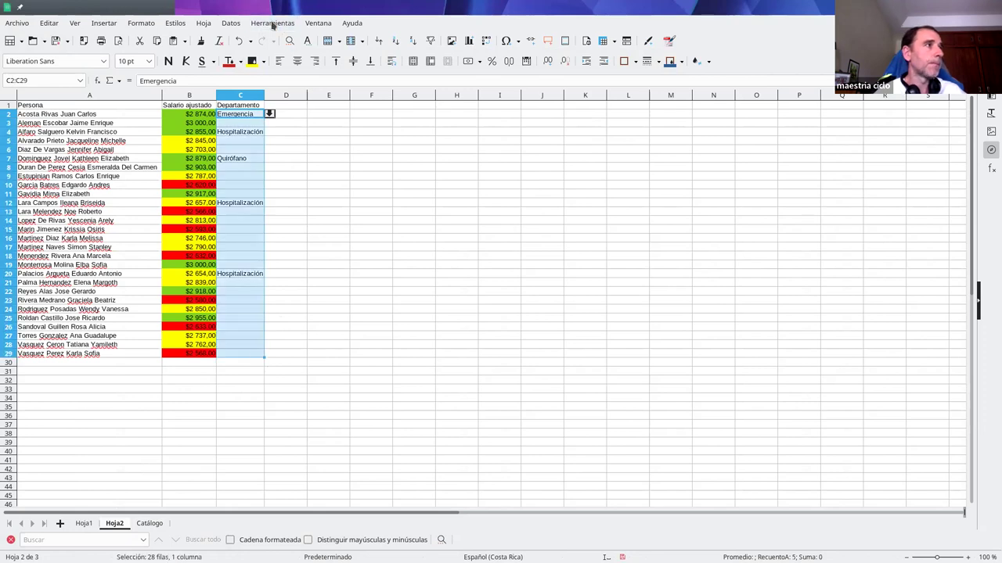
{"action": "left_click", "coordinate": [231, 24]}
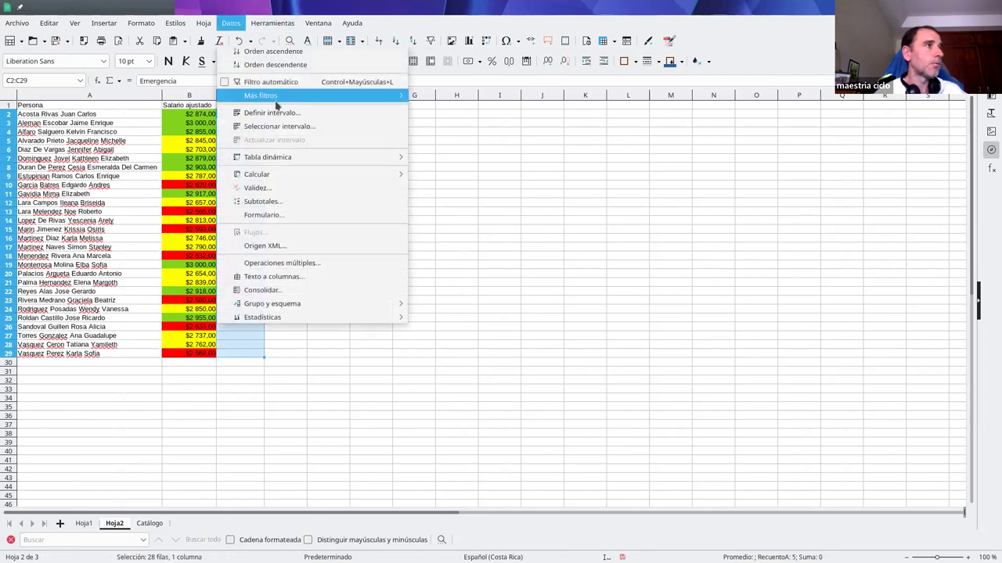
{"action": "left_click", "coordinate": [288, 188]}
{"action": "left_click", "coordinate": [497, 247]}
{"action": "left_click", "coordinate": [408, 196]}
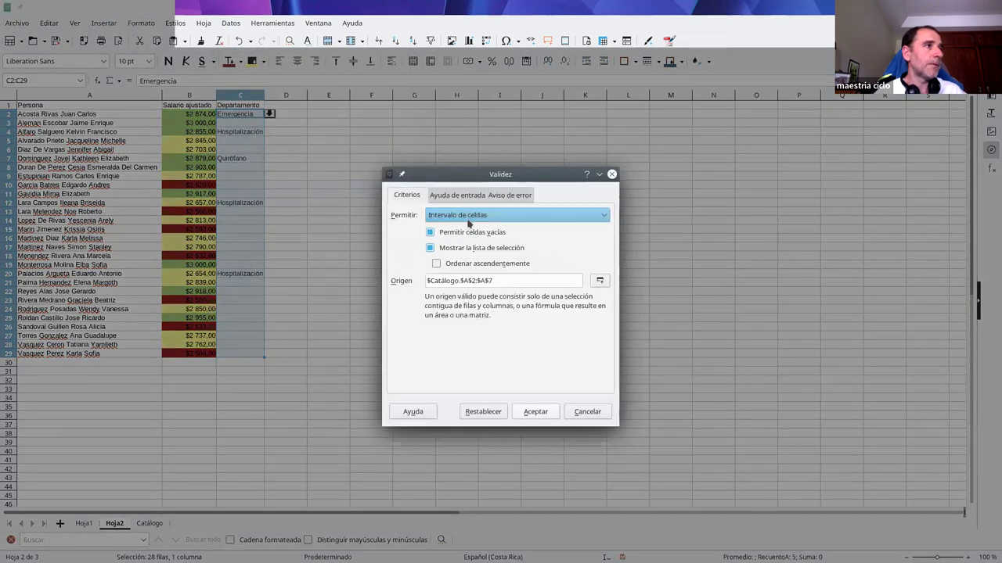
{"action": "left_click", "coordinate": [468, 217]}
{"action": "left_click", "coordinate": [466, 227]}
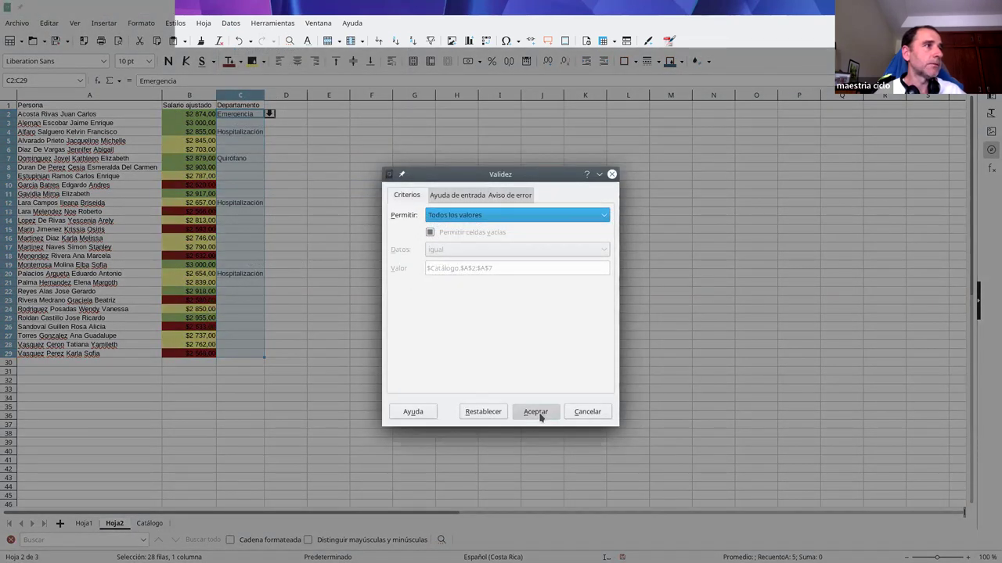
{"action": "left_click", "coordinate": [540, 413]}
Enter the formula =INDIRECTO("$Catálogo.A"&ALEATORIO.ENTRE(2;8)) in C2.
{"action": "left_click", "coordinate": [250, 115]}
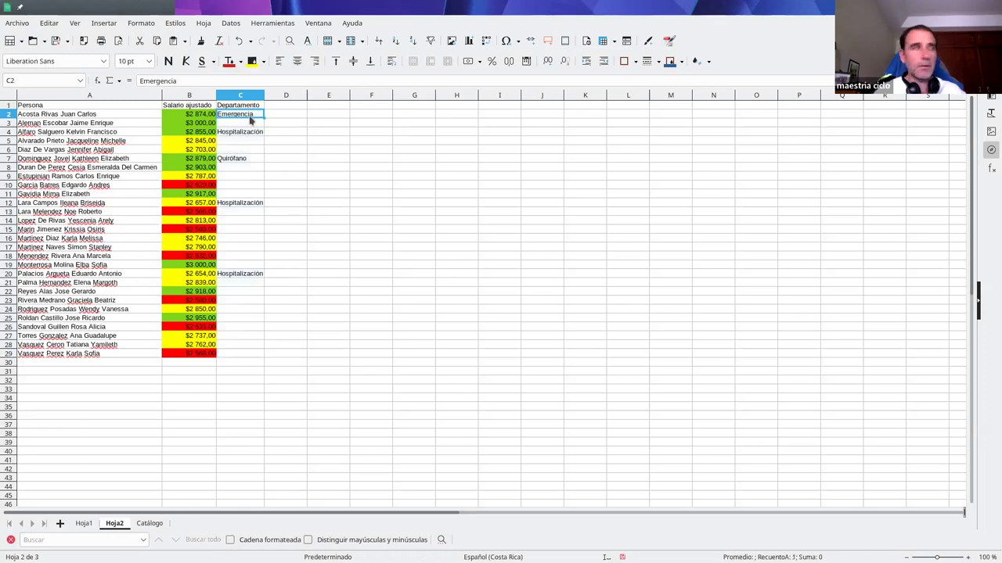
{"action": "type", "text": "=INDIRECTO"}
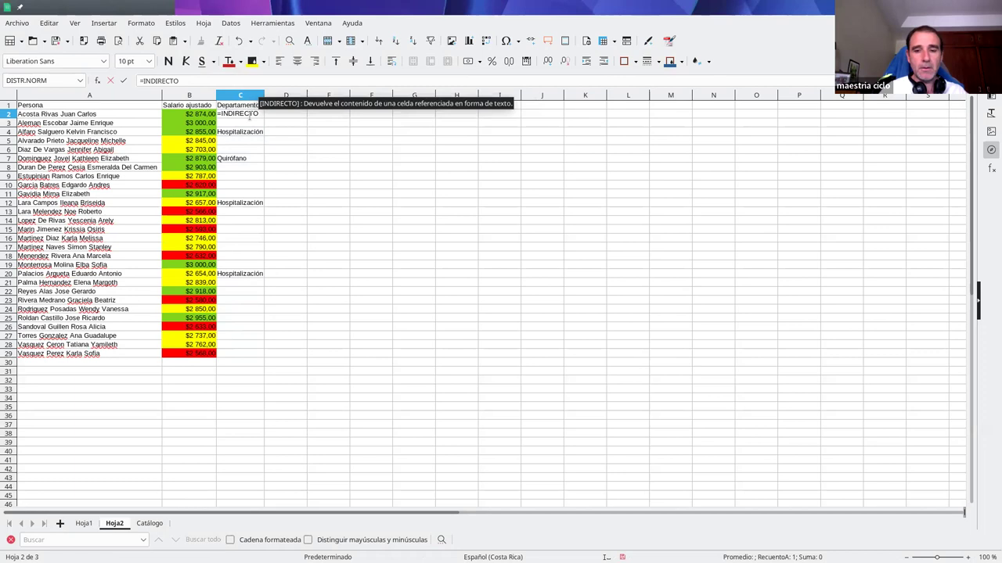
{"action": "type", "text": "("}
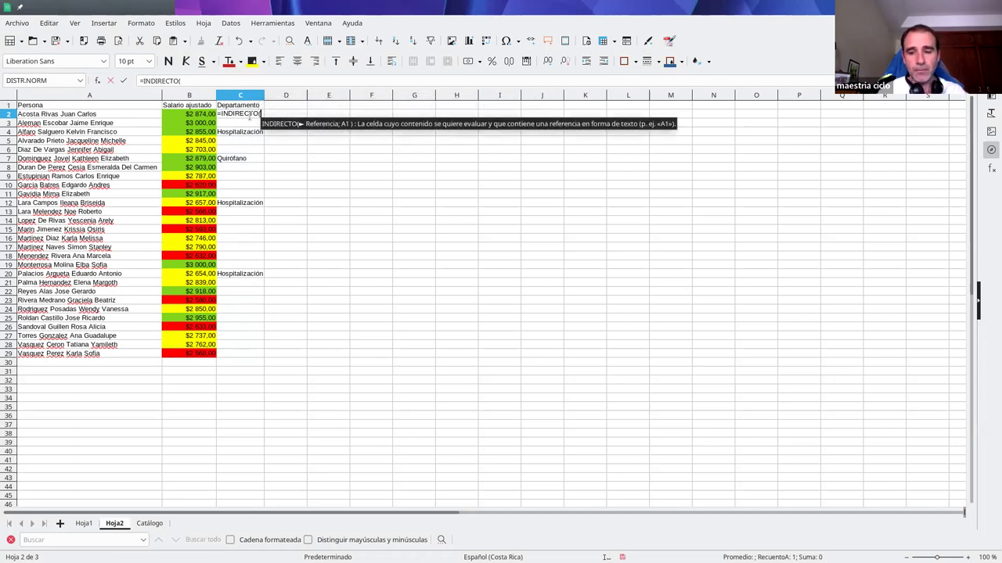
{"action": "type", "text": "\""}
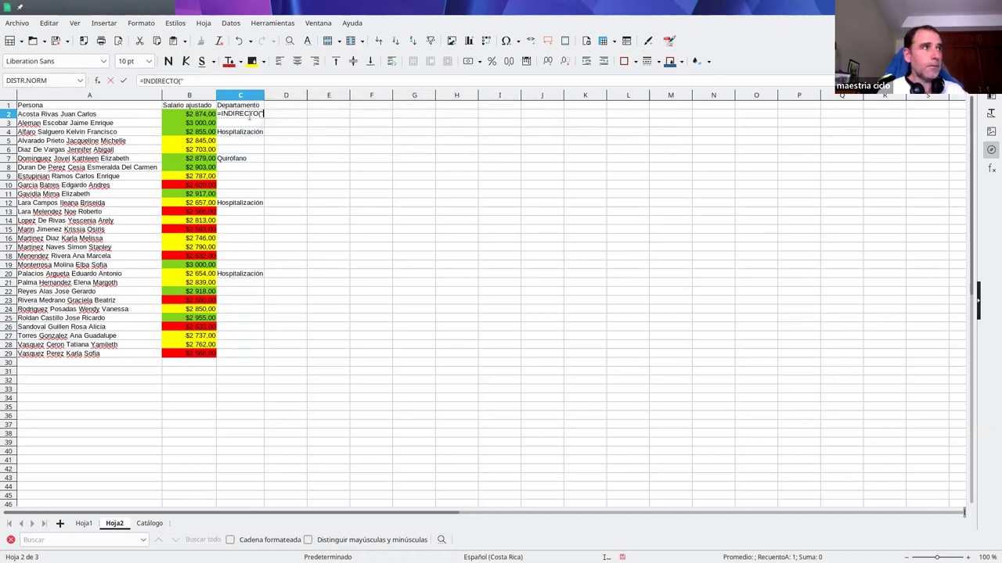
{"action": "type", "text": "$CA"}
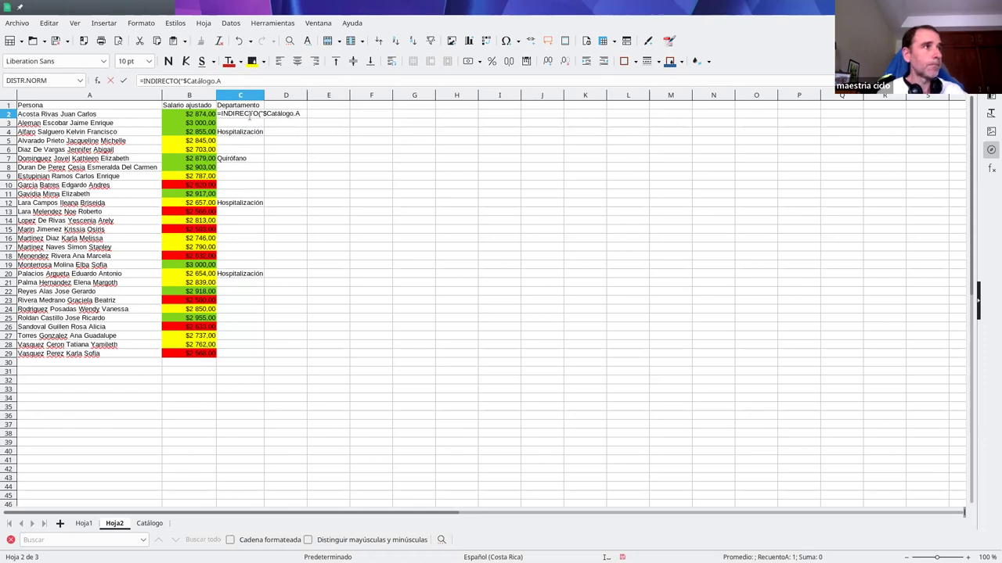
{"action": "type", "text": "tálogo.A\""}
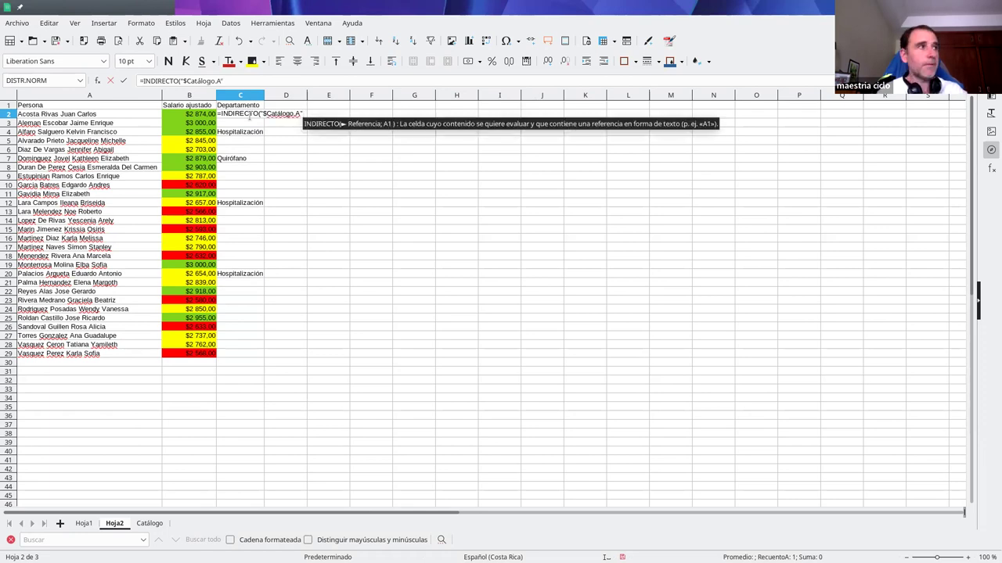
{"action": "type", "text": "&"}
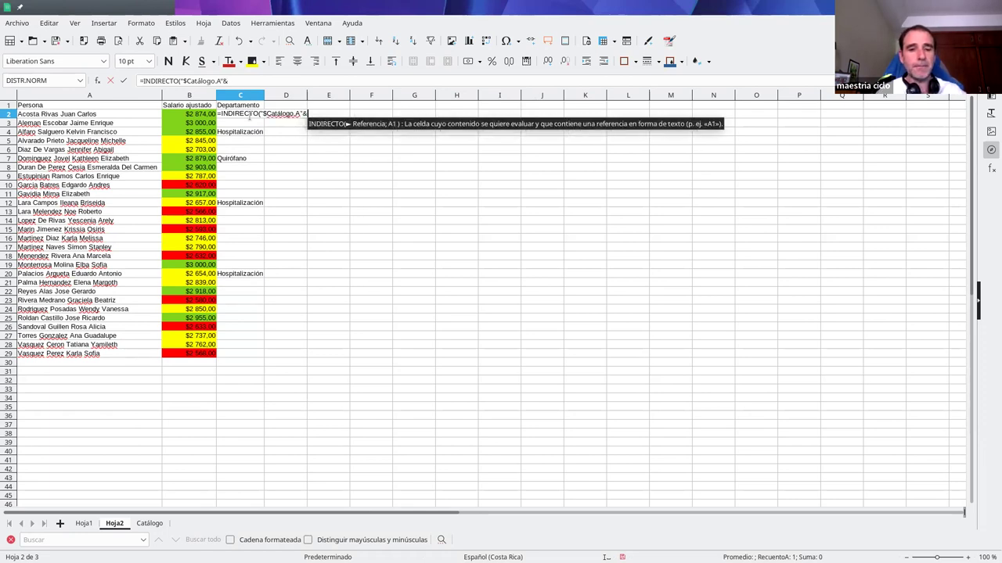
{"action": "type", "text": "ALEATORIO"}
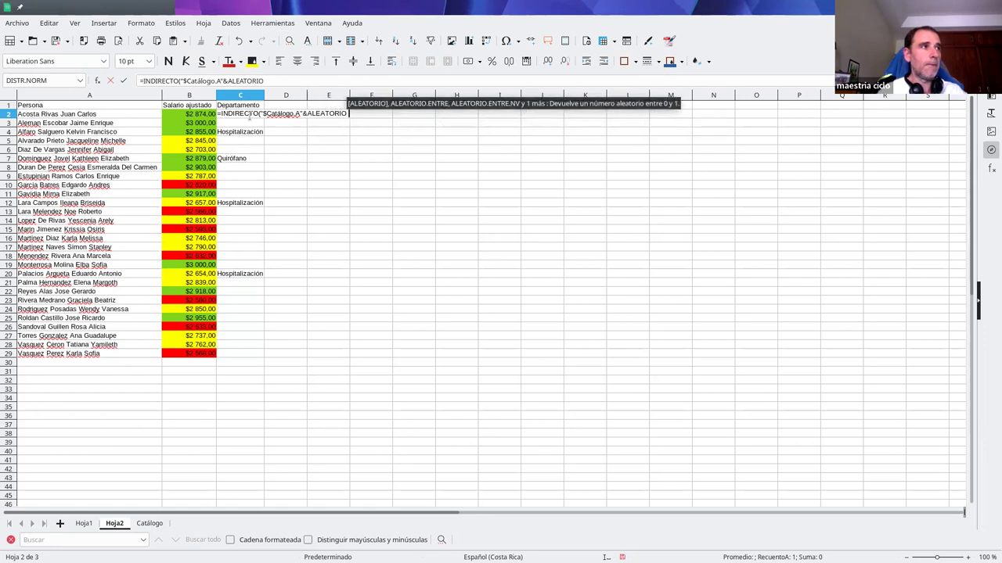
{"action": "type", "text": ".ENTRE(2;8)"}
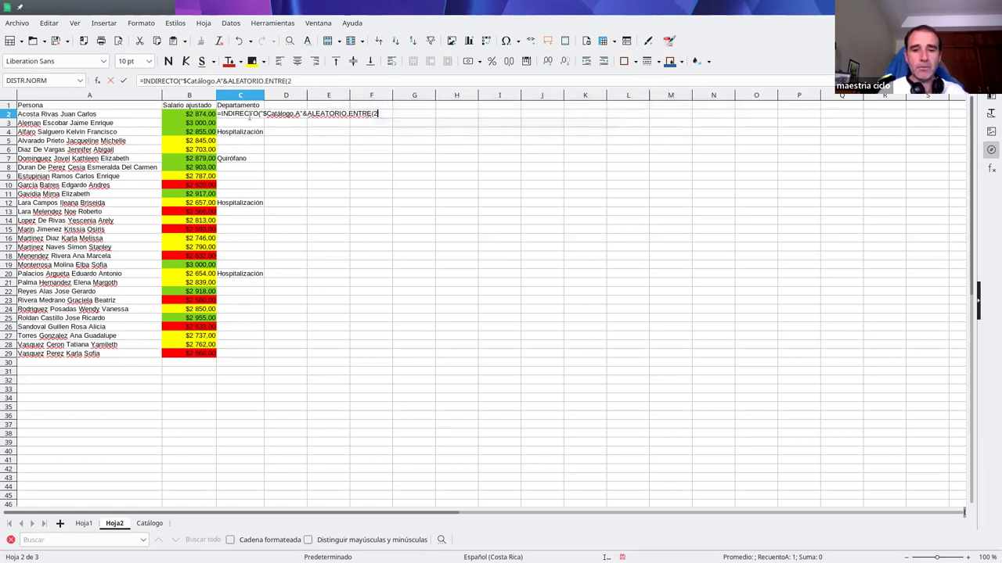
{"action": "key", "text": "Return"}
Fill the random department formula from C2 down through C29.
{"action": "left_click", "coordinate": [263, 117]}
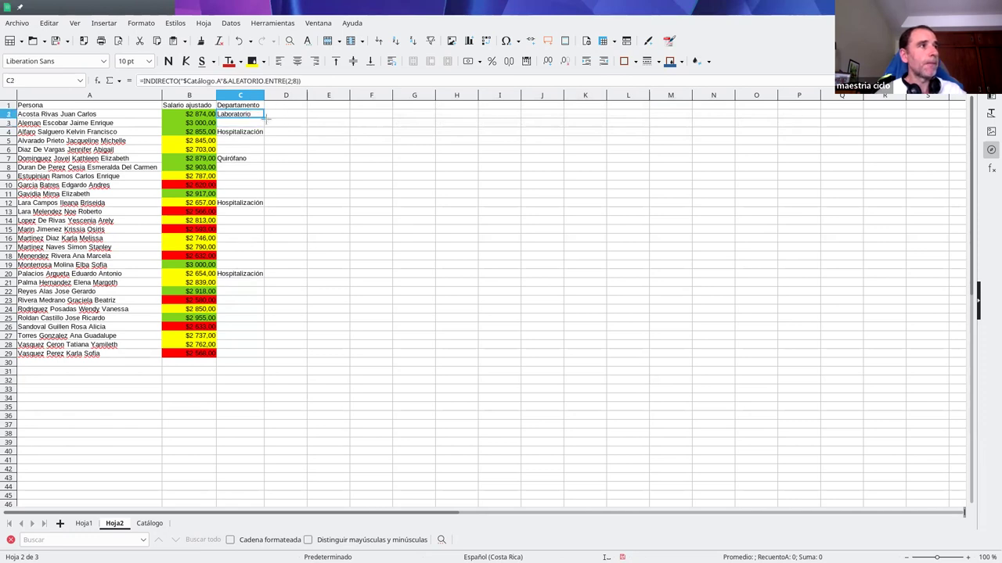
{"action": "left_click_drag", "start_coordinate": [267, 118], "coordinate": [265, 358]}
{"action": "left_click", "coordinate": [244, 123]}
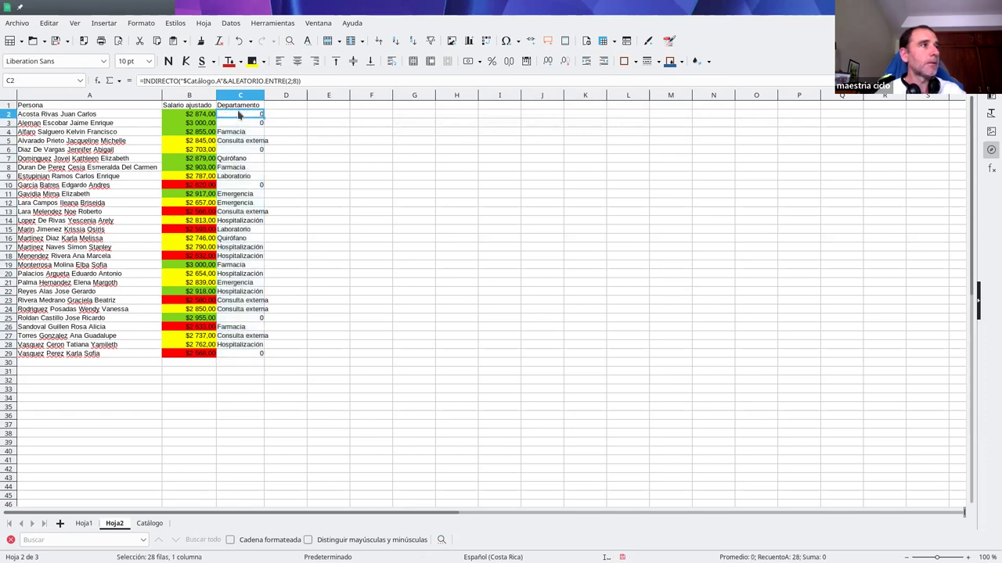
Check the department rows on the Catálogo sheet and set the upper limit of ALEATORIO.ENTRE in Hoja2's C2 formula to 7.
{"action": "left_click", "coordinate": [242, 132]}
{"action": "left_click", "coordinate": [239, 117]}
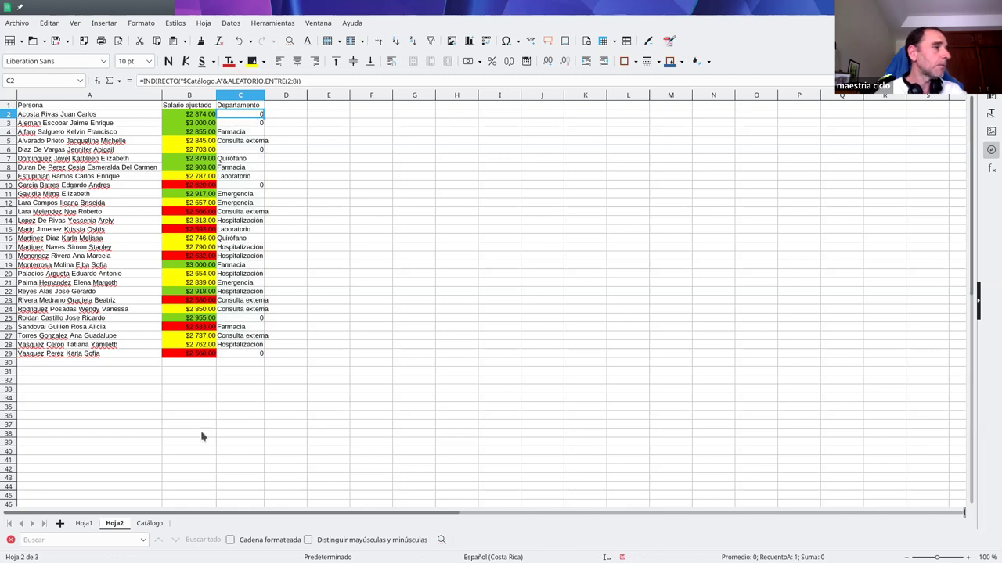
{"action": "left_click", "coordinate": [149, 523]}
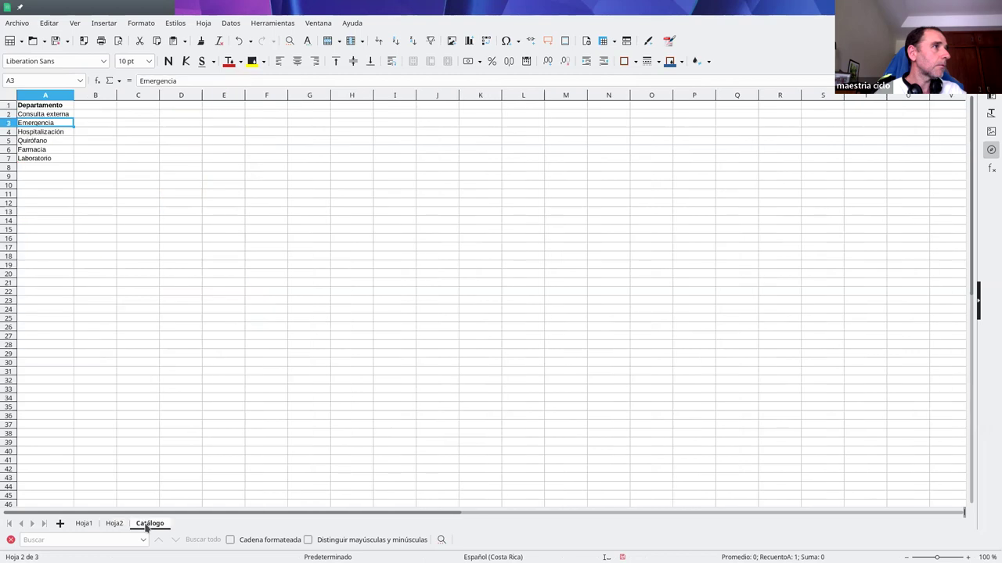
{"action": "left_click", "coordinate": [117, 524]}
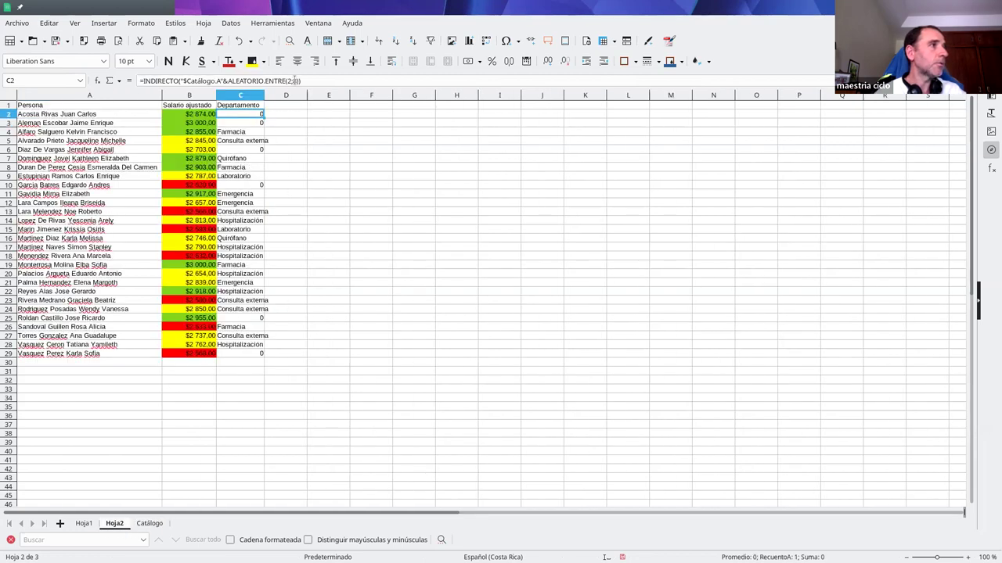
{"action": "left_click", "coordinate": [294, 80]}
{"action": "type", "text": "8"}
{"action": "key", "text": "Return"}
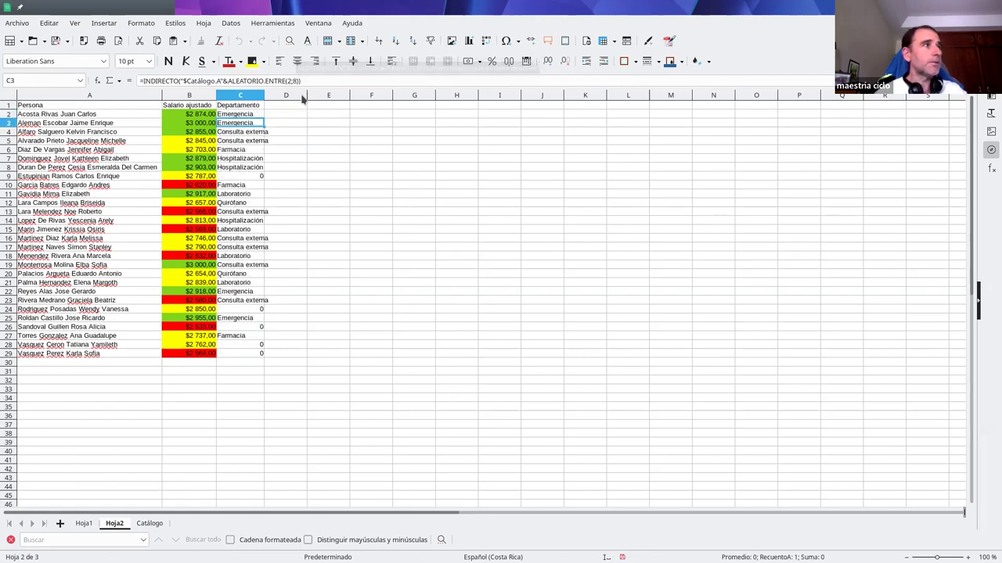
Fill the corrected department formula from C2 down through C29 and fit column C's width to its contents.
{"action": "left_click", "coordinate": [252, 118]}
{"action": "left_click_drag", "start_coordinate": [264, 117], "coordinate": [262, 356]}
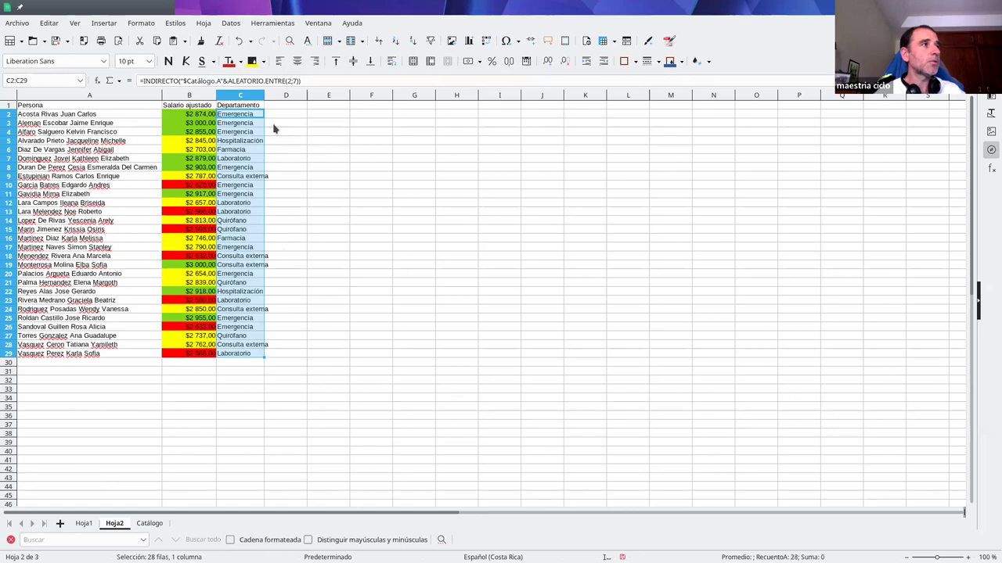
{"action": "double_click", "coordinate": [265, 95]}
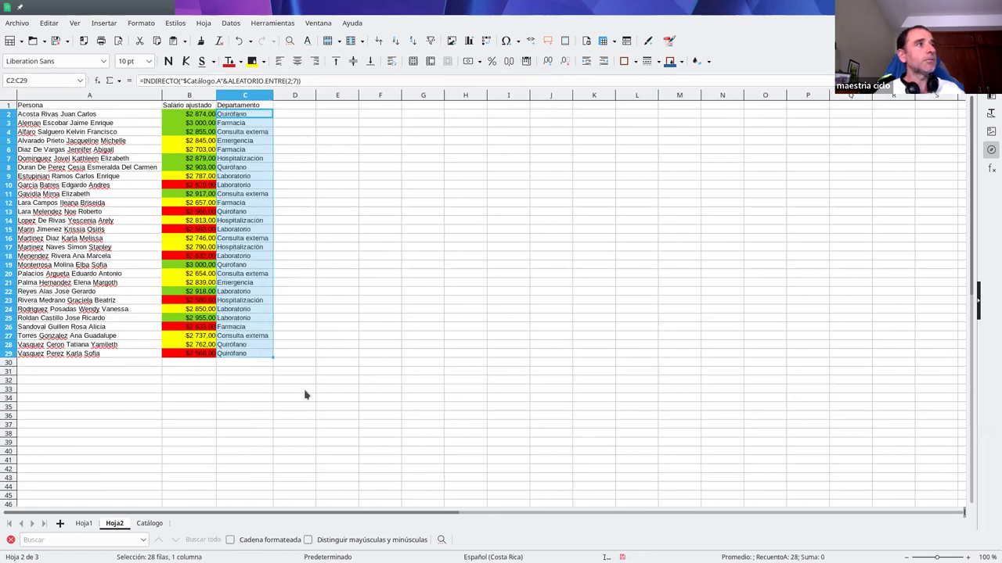
{"action": "left_click", "coordinate": [300, 266]}
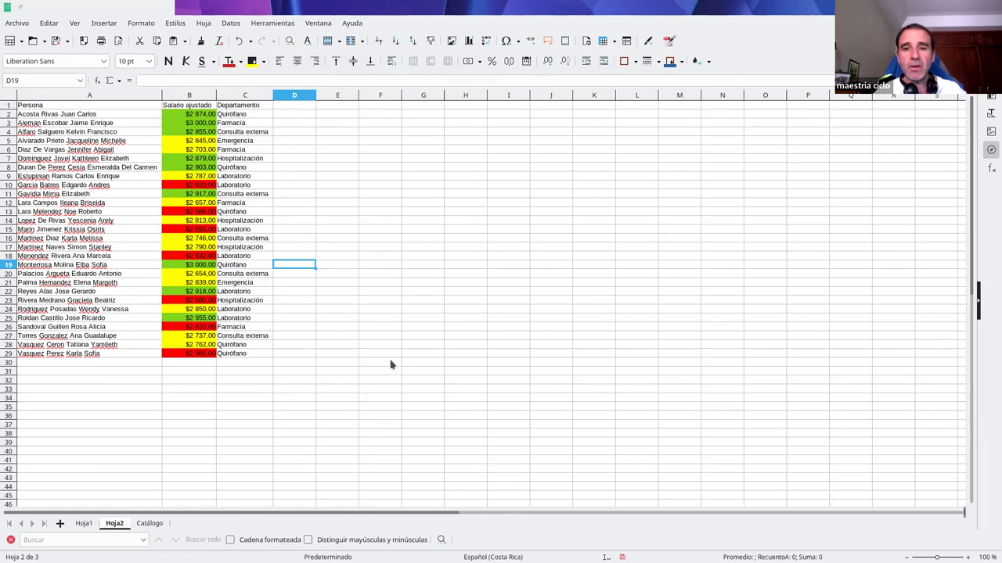
Copy the table in A1:C29 of Hoja2 and add a new sheet after Catálogo.
{"action": "left_click_drag", "start_coordinate": [128, 105], "coordinate": [235, 356]}
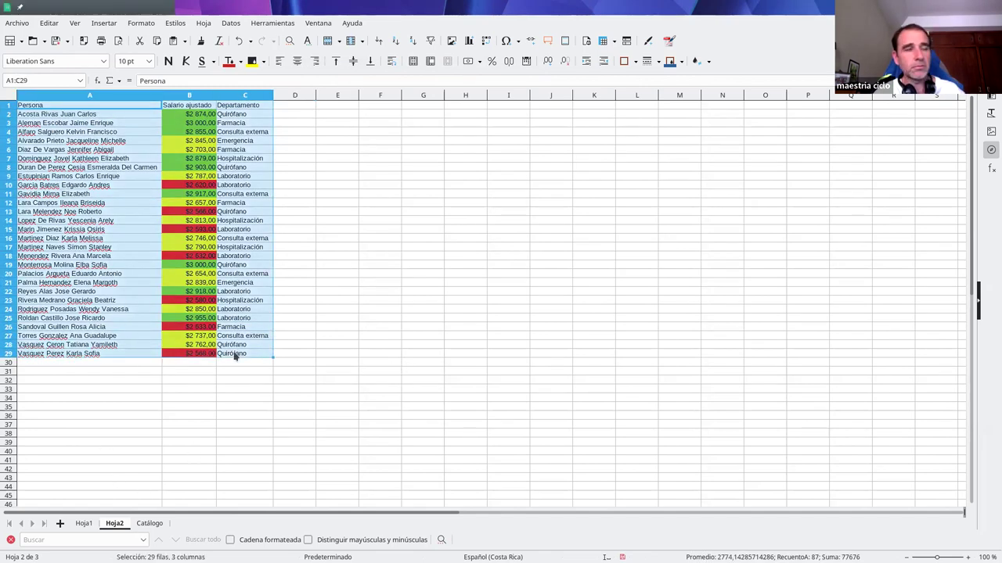
{"action": "left_click", "coordinate": [60, 524]}
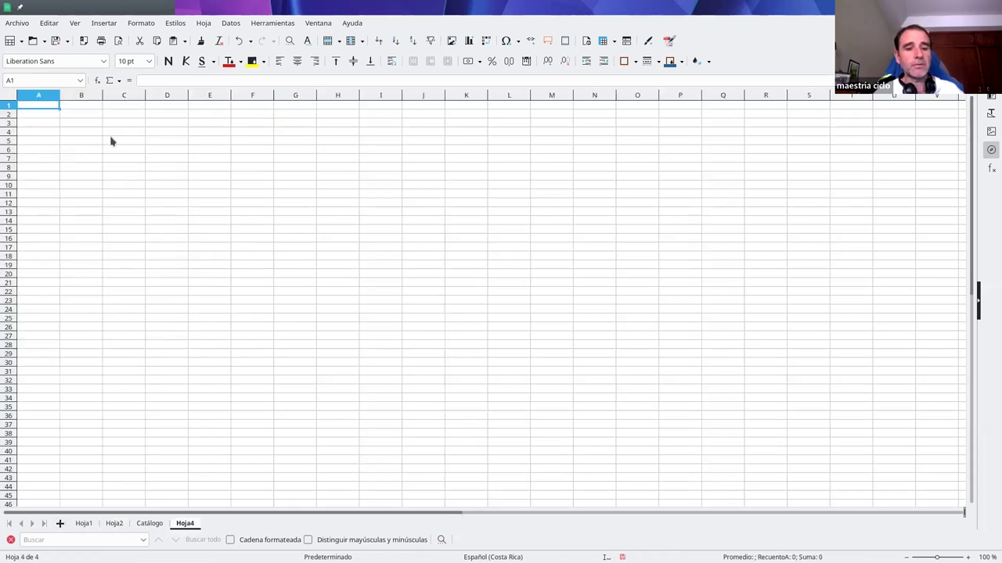
{"action": "key", "text": "ctrl+v"}
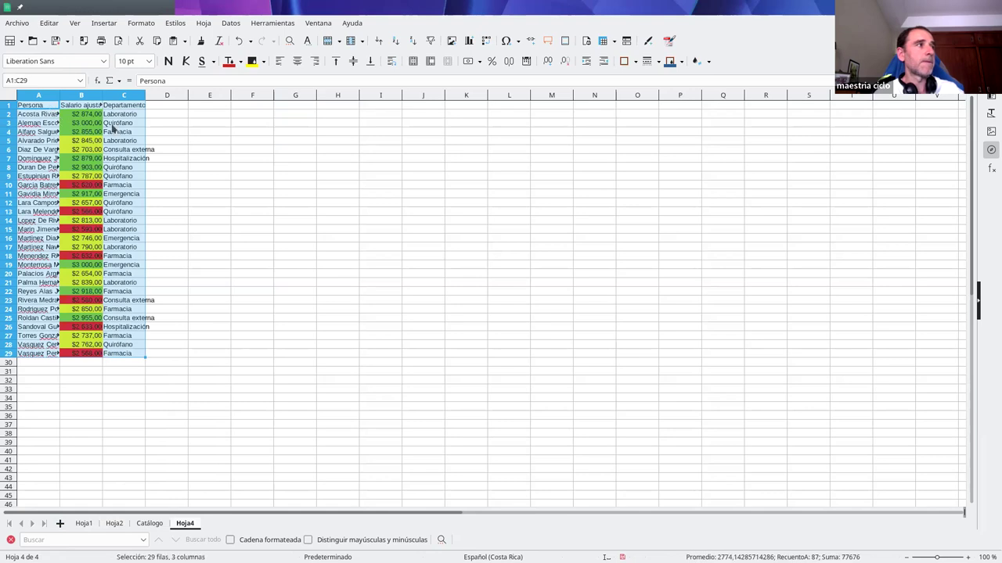
{"action": "left_click", "coordinate": [121, 131]}
{"action": "key", "text": "ctrl+z"}
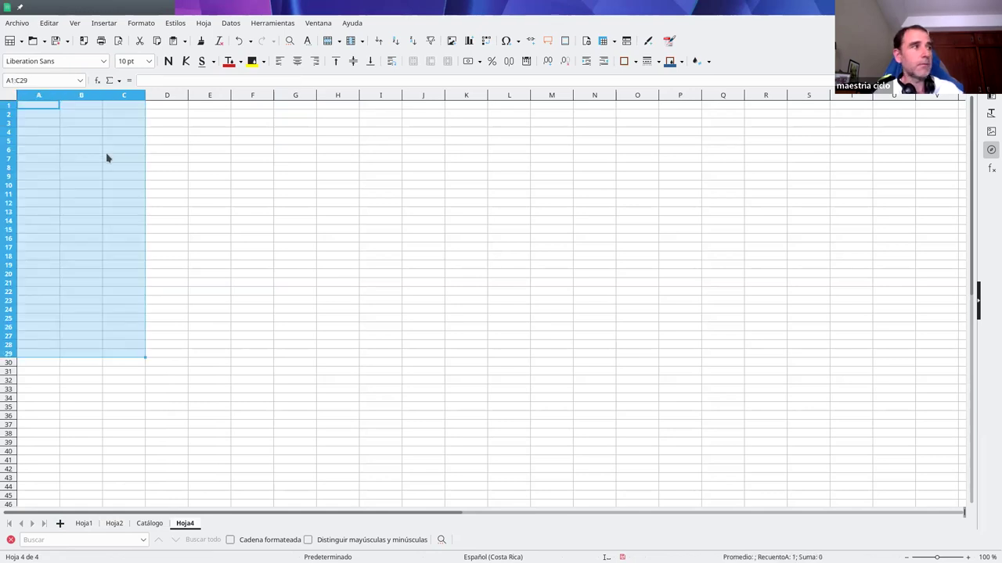
Paste the copied table into A1 of Hoja4 as values only, using Pegado especial with the Valores solo preset.
{"action": "left_click", "coordinate": [47, 108]}
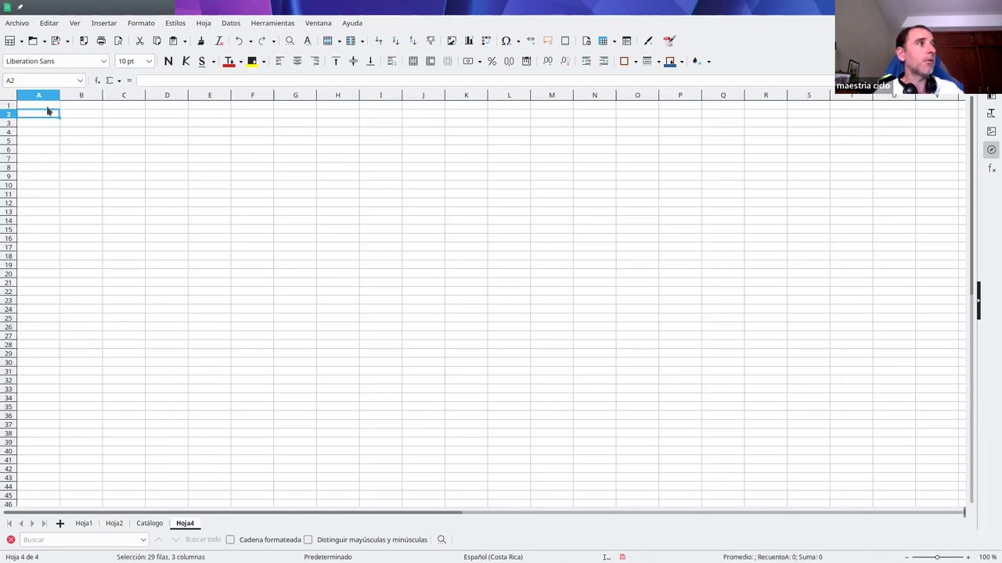
{"action": "left_click", "coordinate": [49, 22]}
{"action": "mouse_move", "coordinate": [101, 129]}
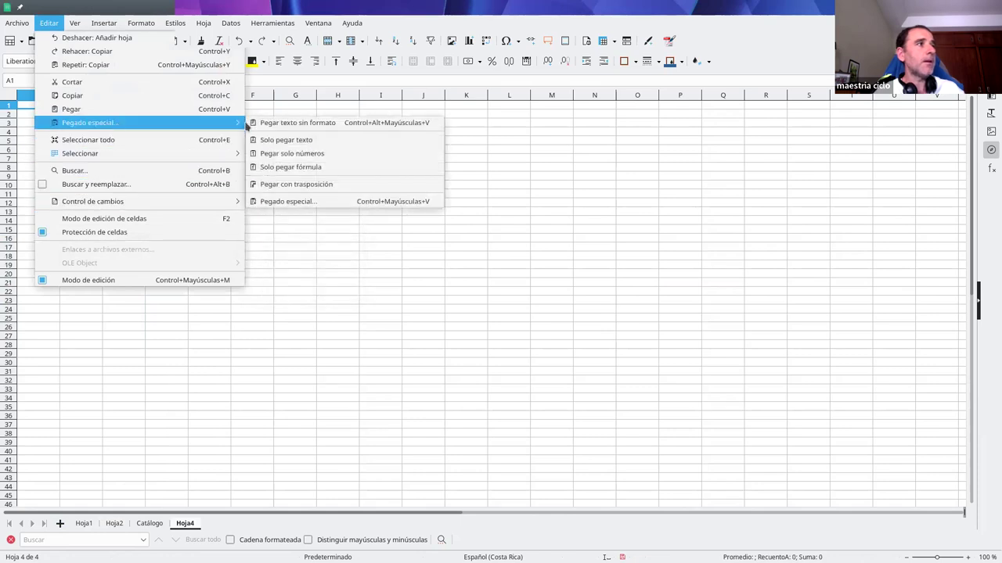
{"action": "left_click", "coordinate": [286, 197]}
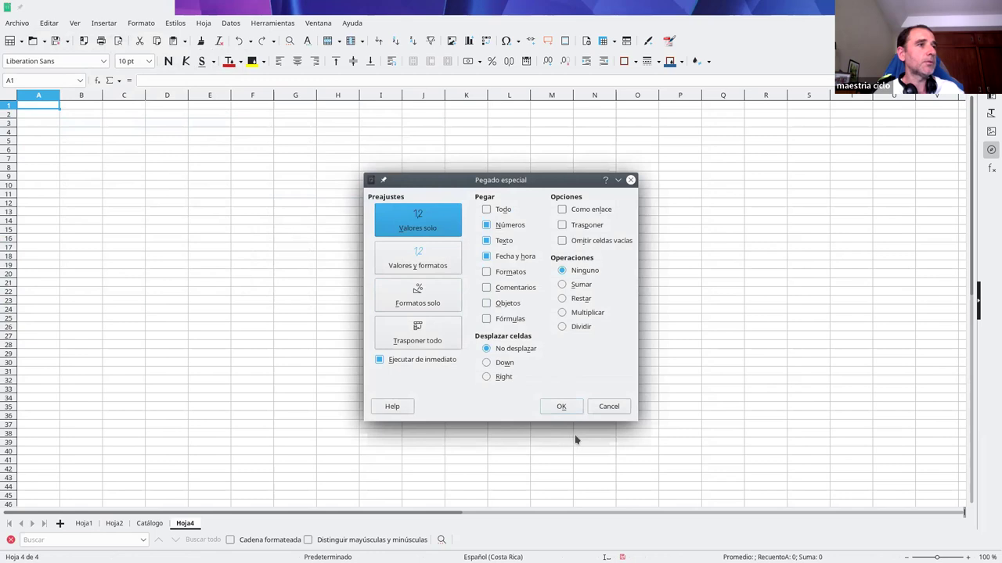
{"action": "left_click", "coordinate": [557, 404]}
{"action": "left_click", "coordinate": [127, 123]}
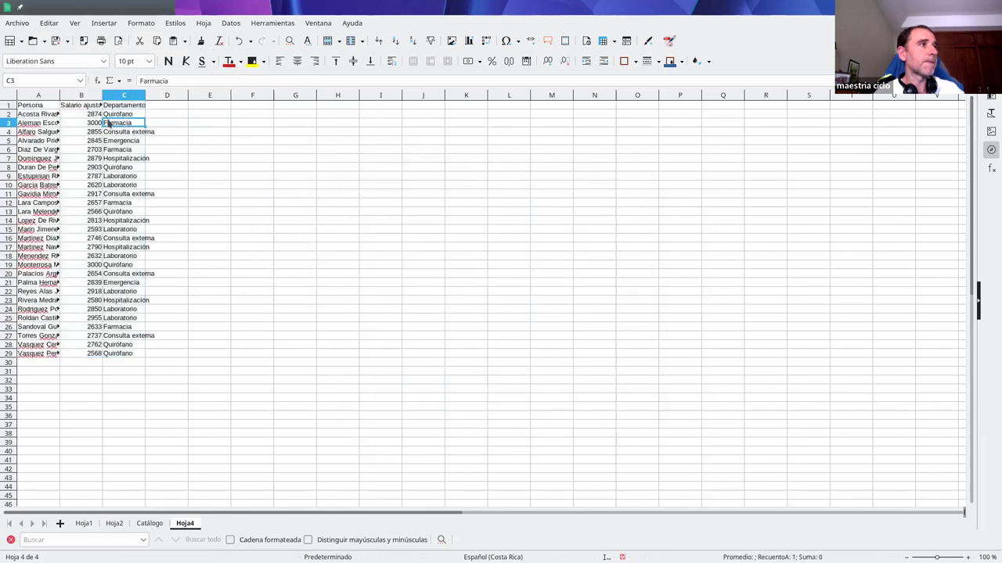
Fit the widths of the Persona, Salario ajustado and Departamento columns on Hoja4 to their contents.
{"action": "double_click", "coordinate": [59, 94]}
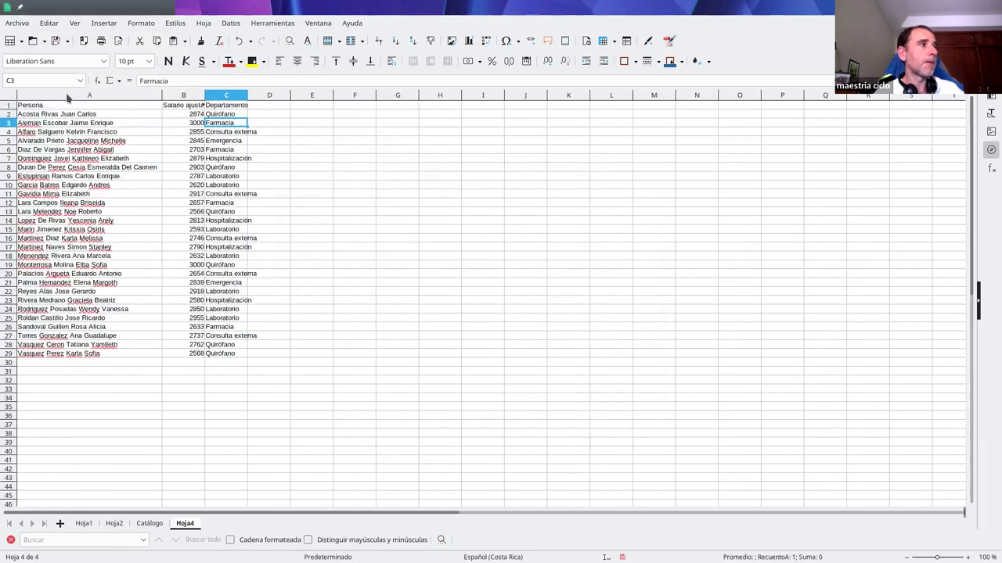
{"action": "double_click", "coordinate": [205, 95]}
{"action": "left_click", "coordinate": [294, 225]}
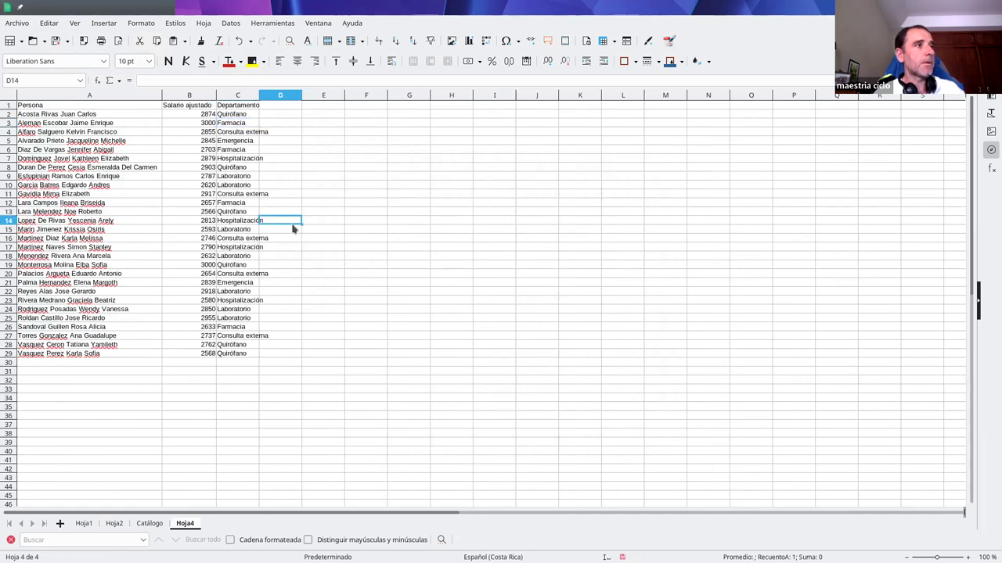
{"action": "left_click_drag", "start_coordinate": [204, 115], "coordinate": [196, 353]}
{"action": "left_click", "coordinate": [227, 345]}
{"action": "double_click", "coordinate": [259, 95]}
{"action": "left_click", "coordinate": [313, 354]}
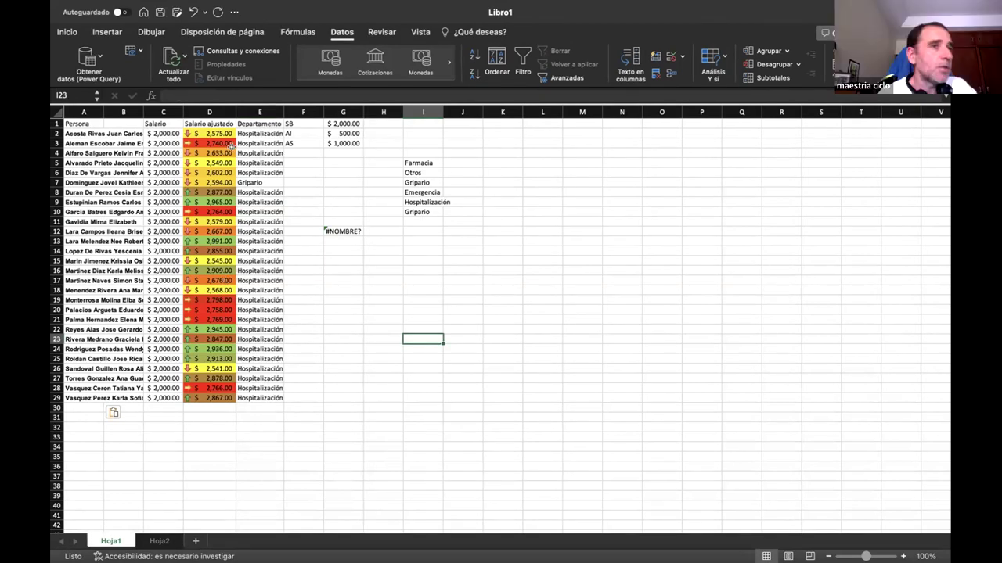
{"action": "left_click", "coordinate": [254, 160]}
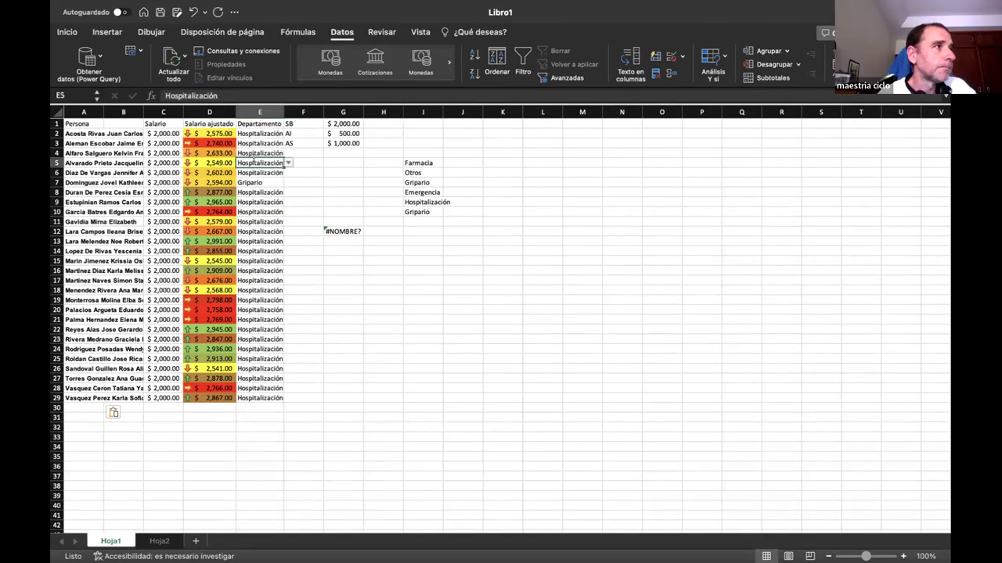
{"action": "type", "text": "=ind"}
{"action": "double_click", "coordinate": [260, 193]}
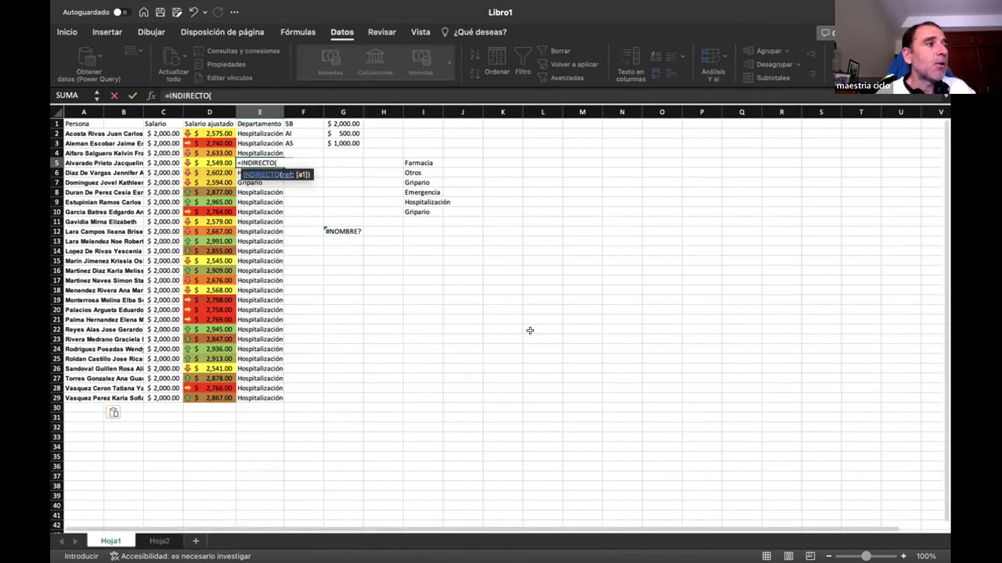
{"action": "key", "text": "Escape"}
In the Excel workbook Libro1, copy the department list from Hoja1's I5:I10 to A1 of Hoja2 and return to Hoja1.
{"action": "left_click_drag", "start_coordinate": [417, 163], "coordinate": [418, 206]}
{"action": "key", "text": "super+c"}
{"action": "left_click", "coordinate": [156, 540]}
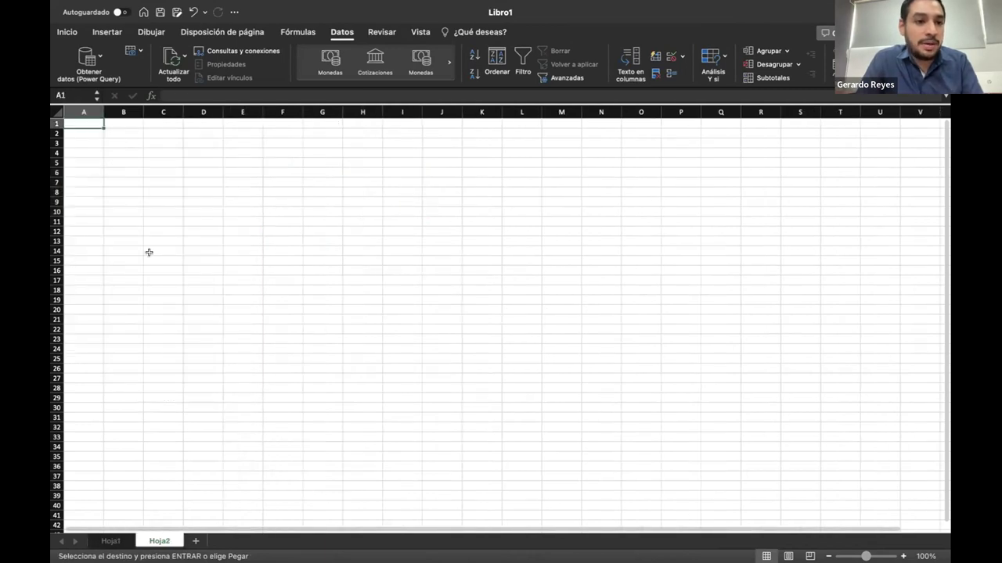
{"action": "key", "text": "super+v"}
{"action": "left_click", "coordinate": [162, 329]}
{"action": "left_click", "coordinate": [120, 536]}
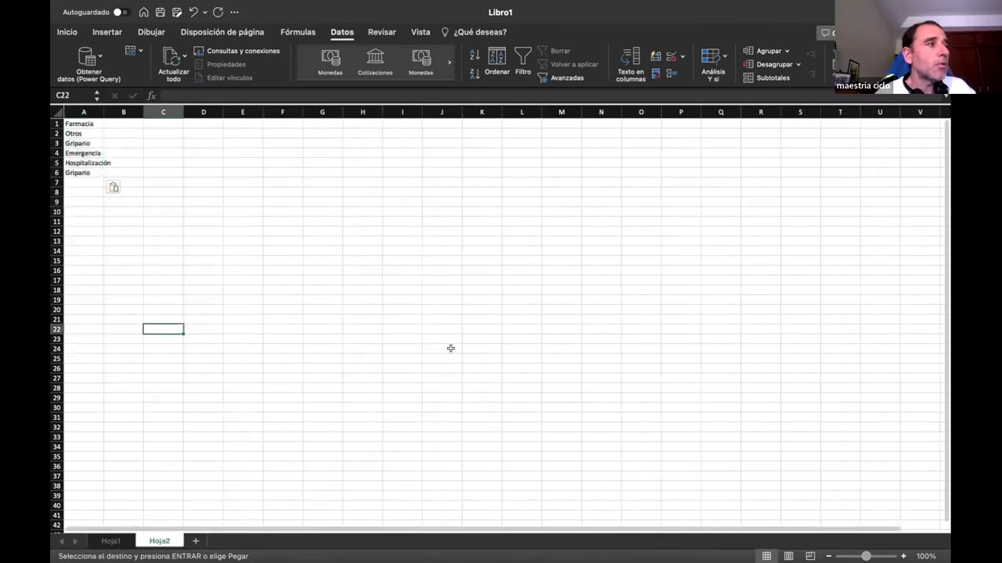
{"action": "left_click", "coordinate": [265, 160]}
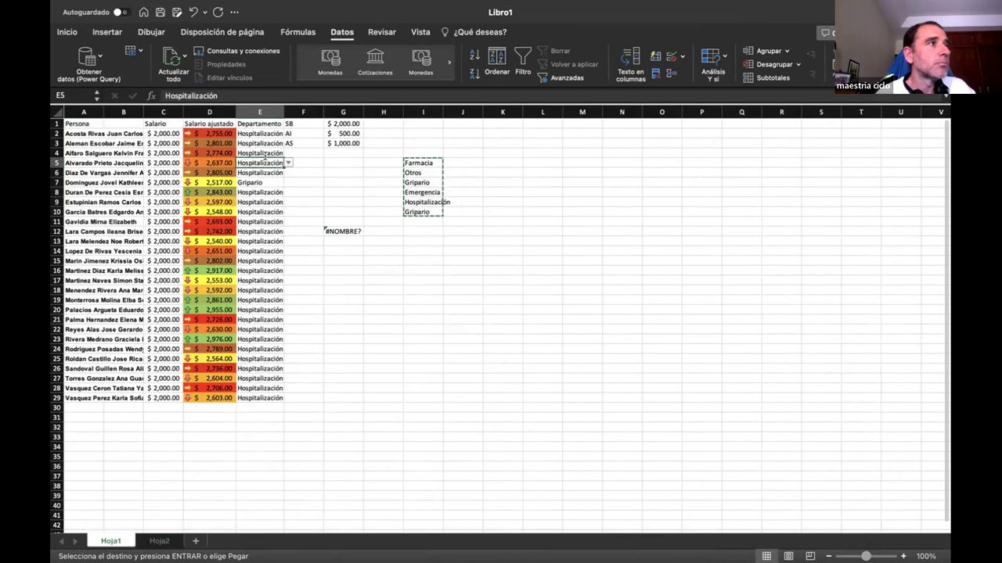
{"action": "type", "text": "="}
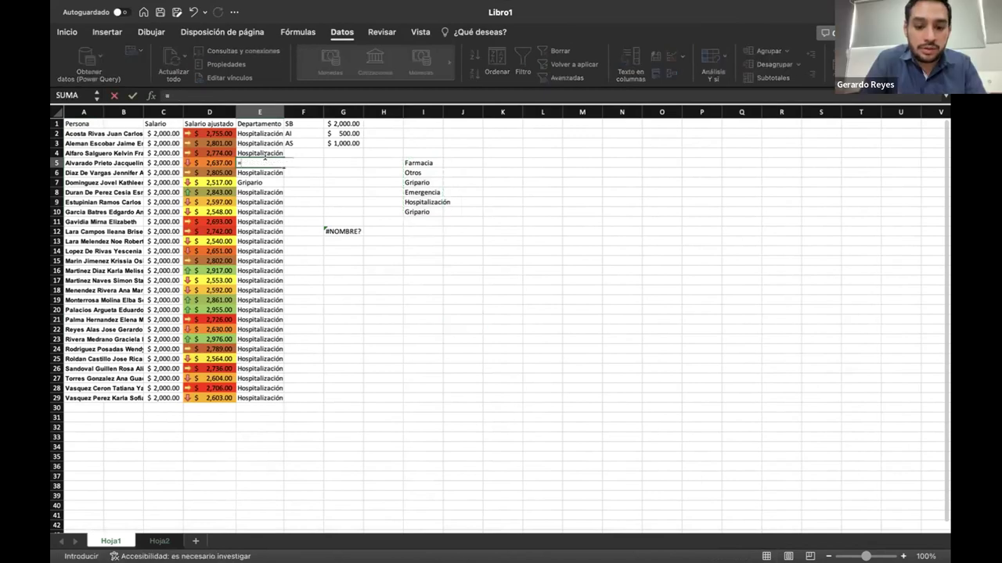
{"action": "type", "text": "INDIRECTO("}
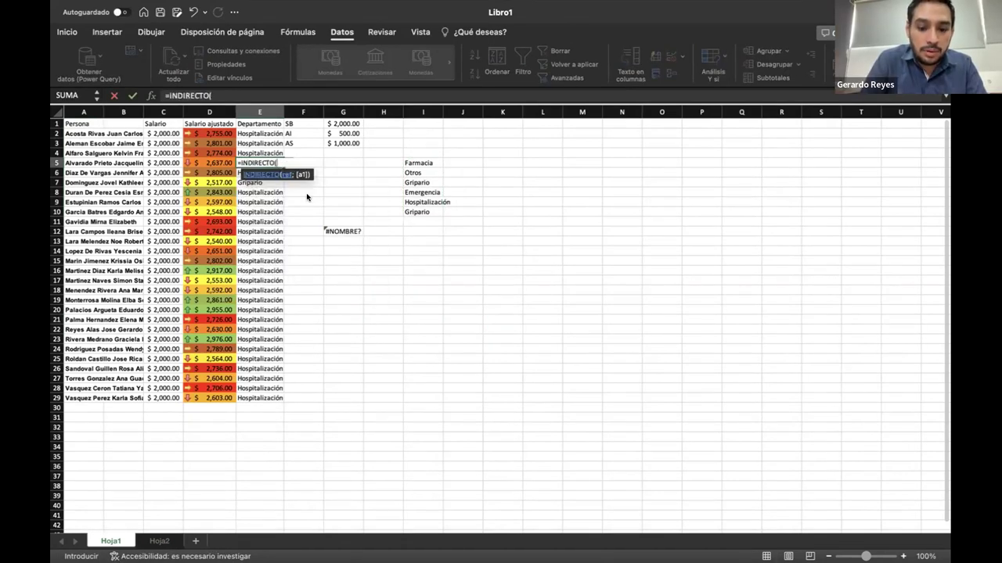
{"action": "type", "text": "hoja"}
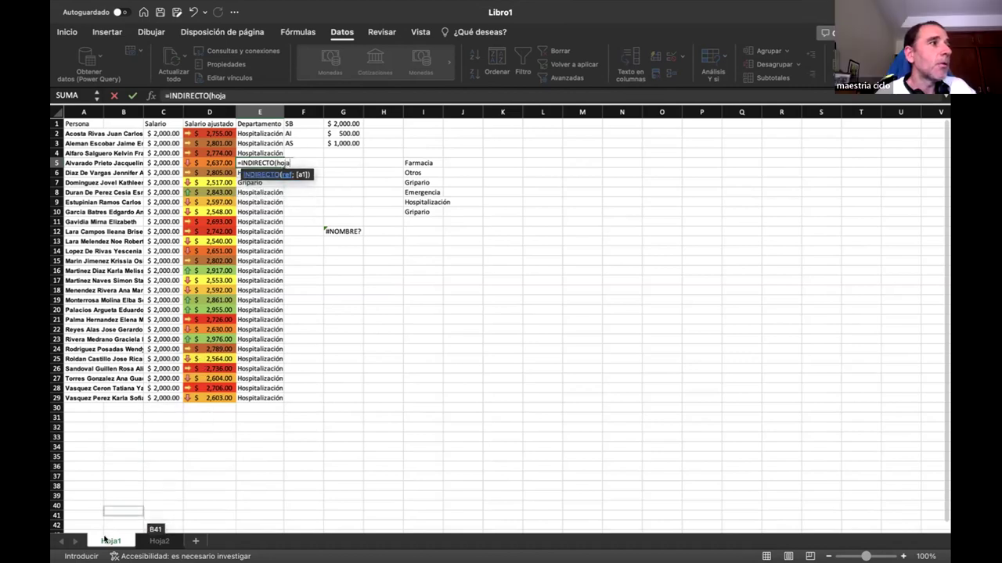
{"action": "key", "text": "Return"}
{"action": "left_click", "coordinate": [468, 220]}
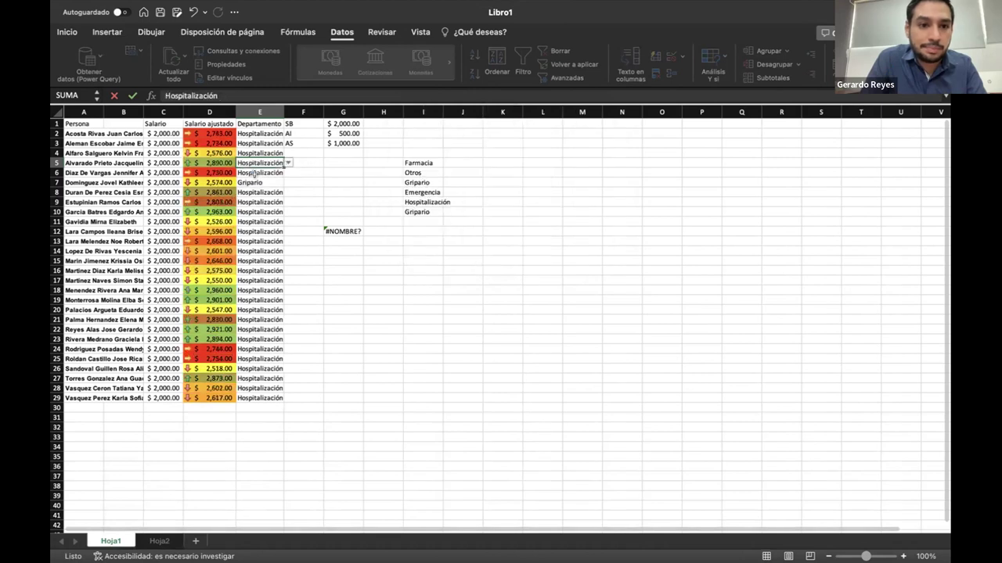
In E5 of Hoja1, begin a formula with INDIRECTO that joins column letter I to an ALEATORIO.ENTRE function using &.
{"action": "type", "text": "=in"}
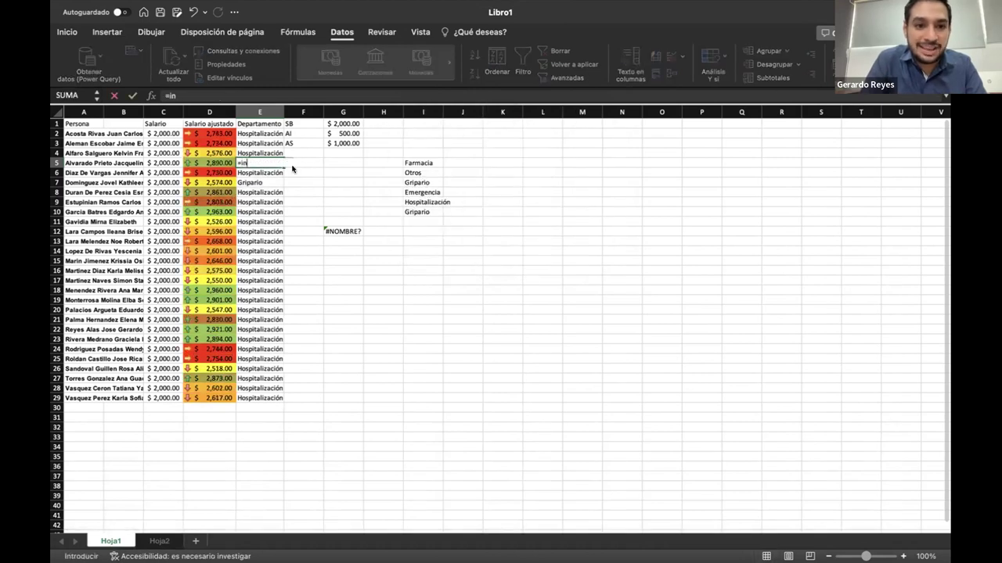
{"action": "key", "text": "Tab"}
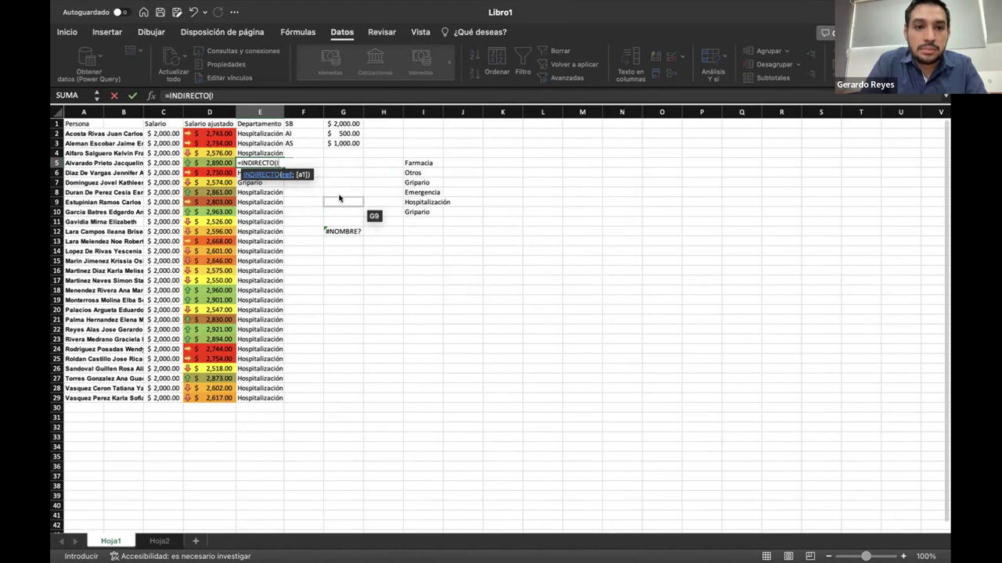
{"action": "type", "text": "I"}
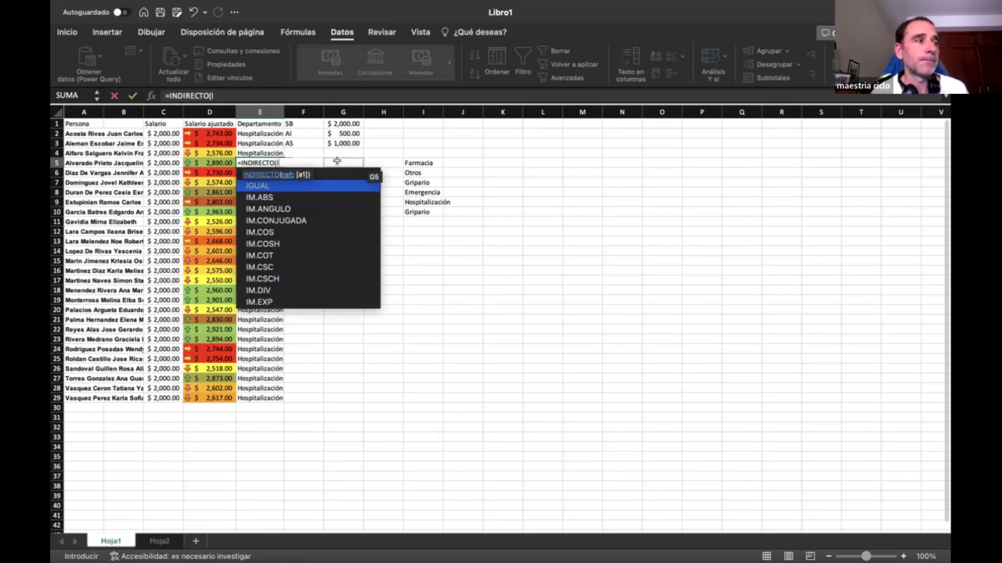
{"action": "type", "text": "$"}
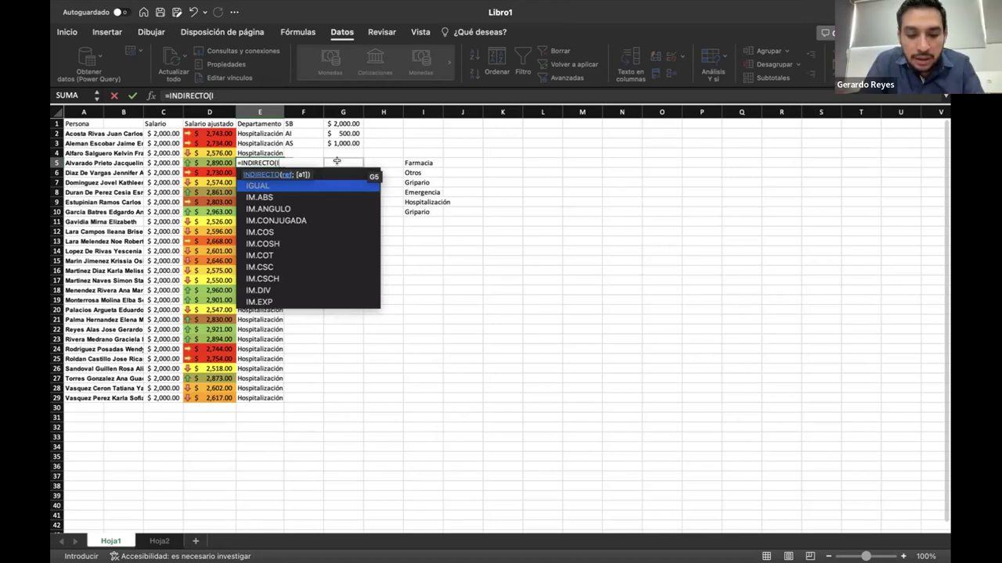
{"action": "type", "text": "\""}
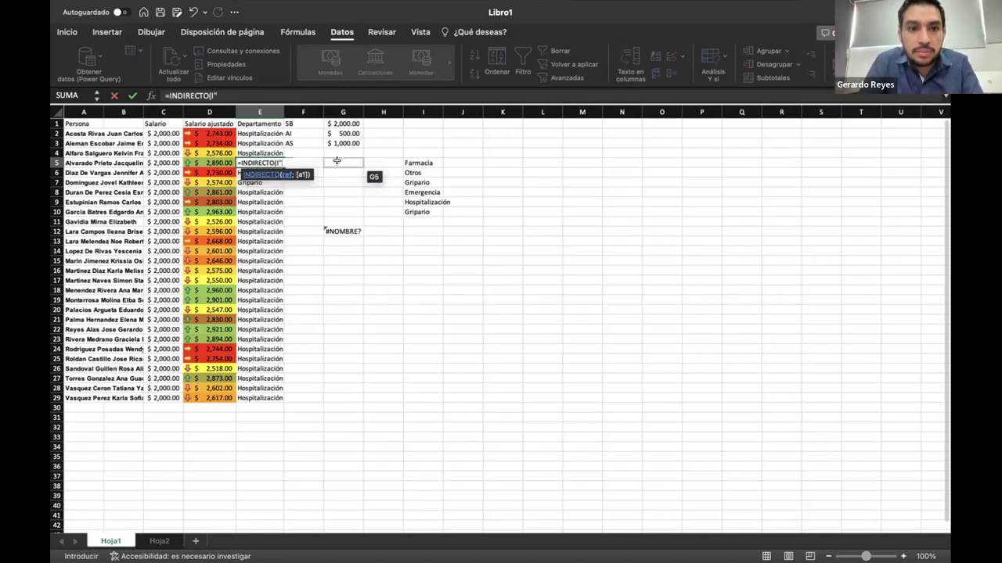
{"action": "key", "text": "BackSpace"}
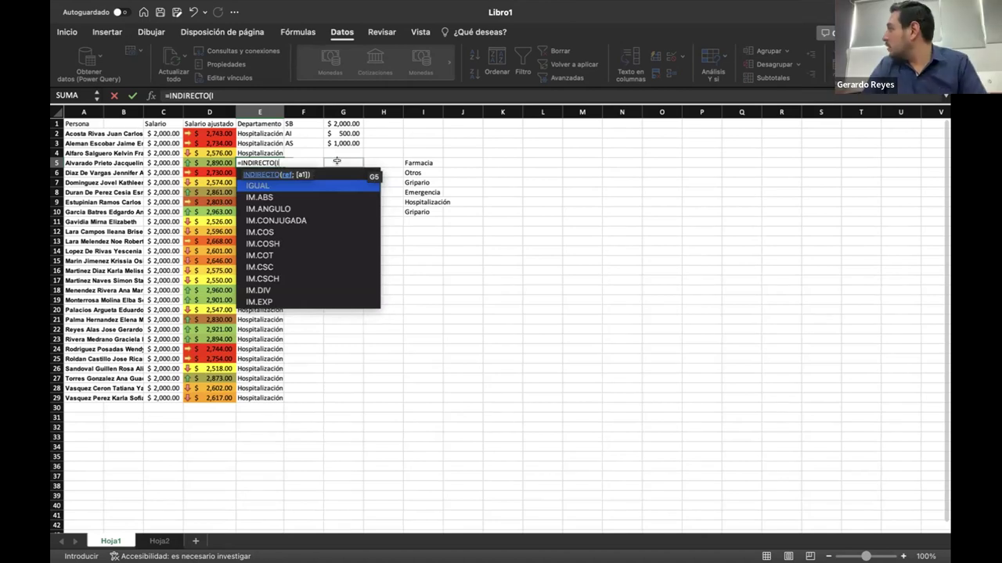
{"action": "type", "text": "&"}
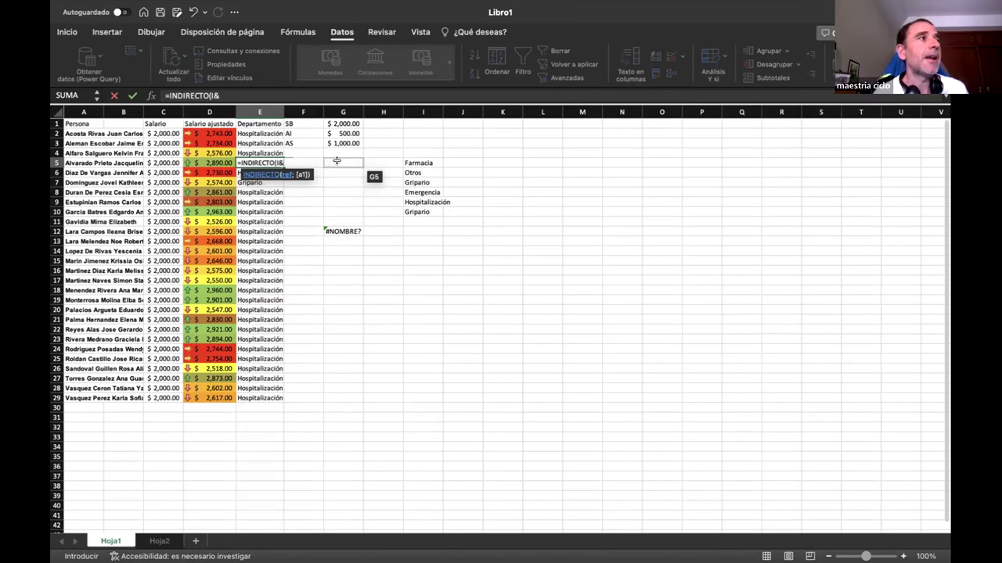
{"action": "type", "text": "al"}
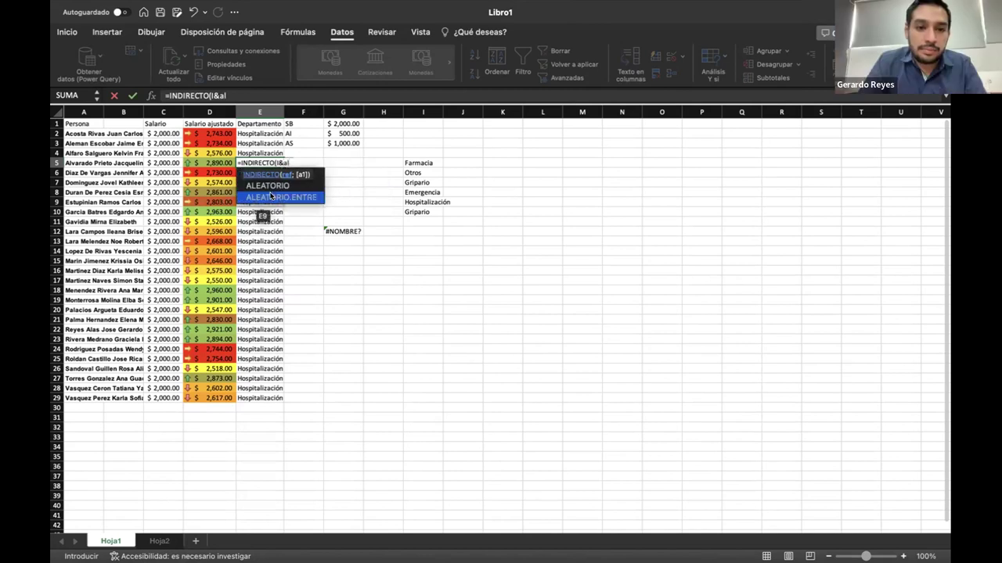
{"action": "double_click", "coordinate": [270, 197]}
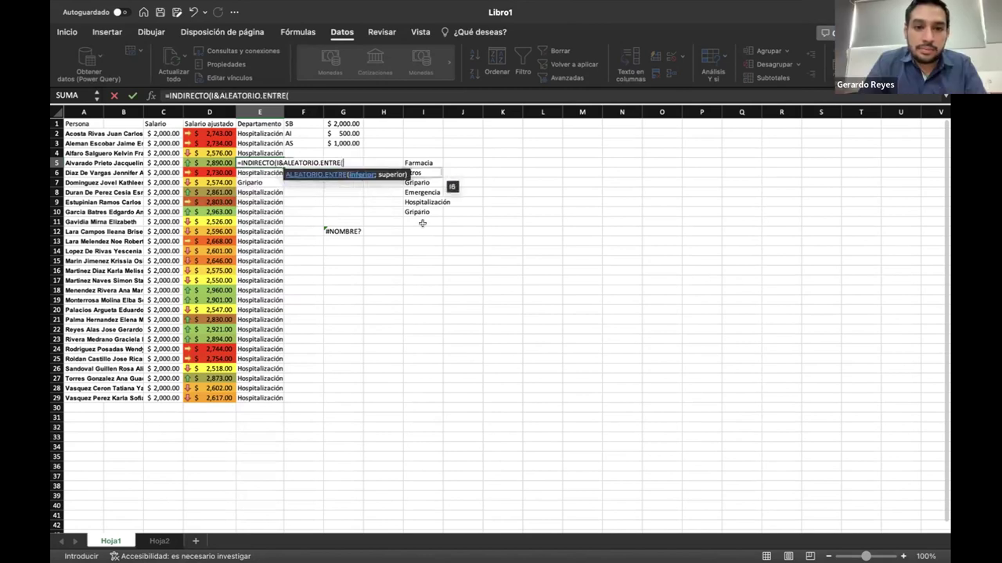
{"action": "left_click", "coordinate": [434, 163]}
{"action": "type", "text": ";"}
{"action": "left_click", "coordinate": [432, 210]}
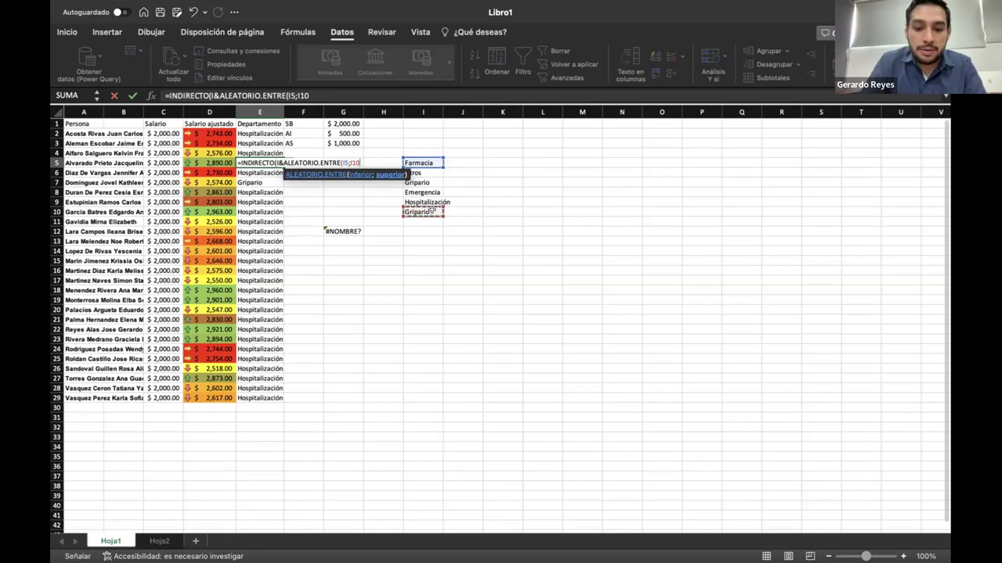
{"action": "type", "text": ")"}
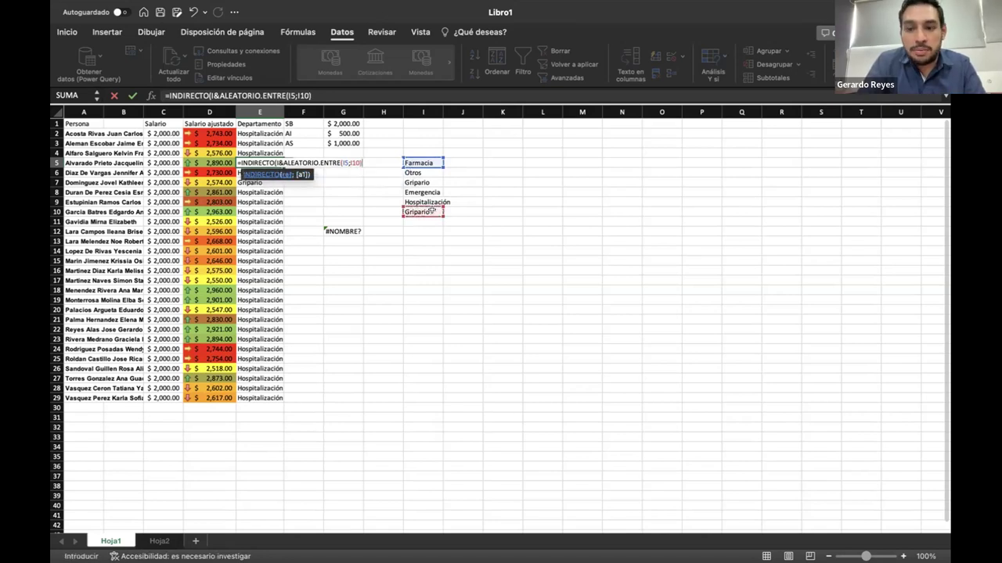
{"action": "left_click", "coordinate": [364, 95]}
{"action": "key", "text": "BackSpace"}
{"action": "key", "text": "BackSpace"}
{"action": "key", "text": "BackSpace"}
{"action": "key", "text": "BackSpace"}
{"action": "key", "text": "BackSpace"}
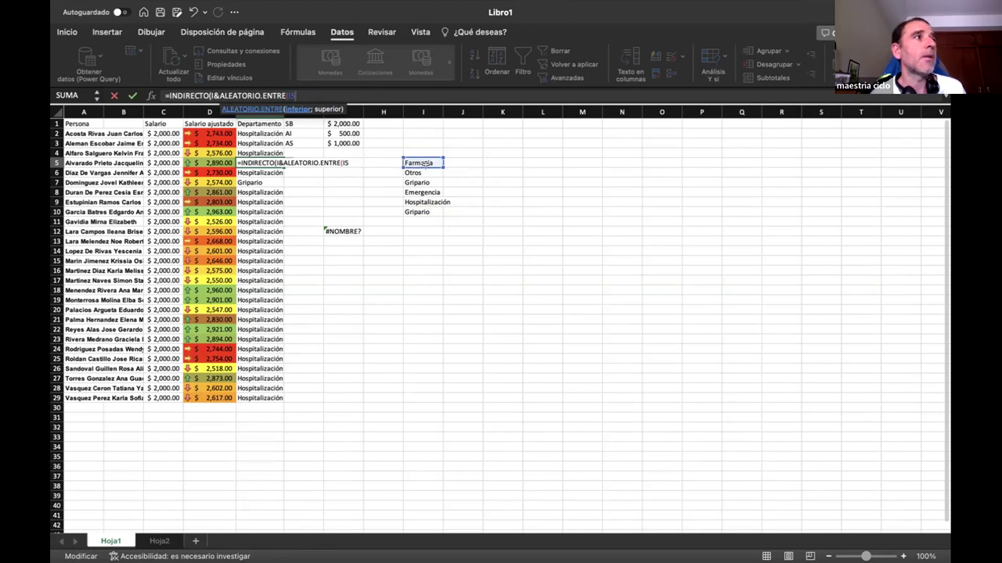
{"action": "key", "text": "Return"}
{"action": "left_click", "coordinate": [500, 222]}
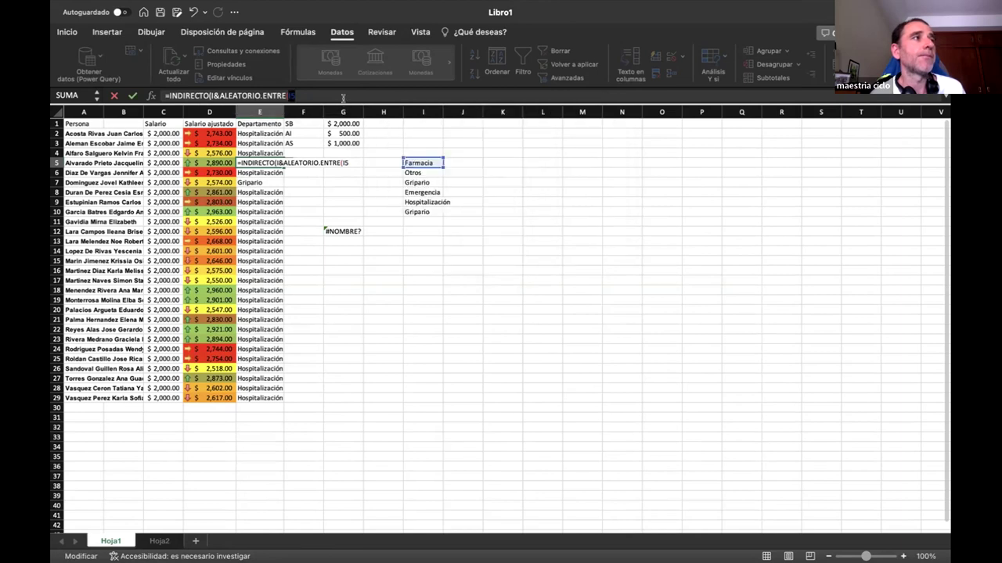
{"action": "key", "text": "BackSpace"}
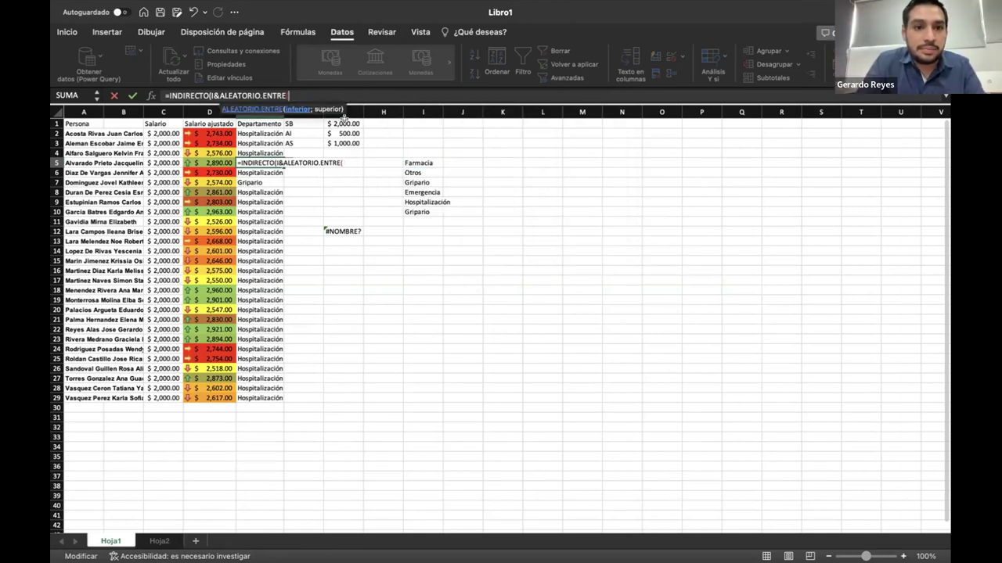
{"action": "left_click_drag", "start_coordinate": [415, 165], "coordinate": [417, 212]}
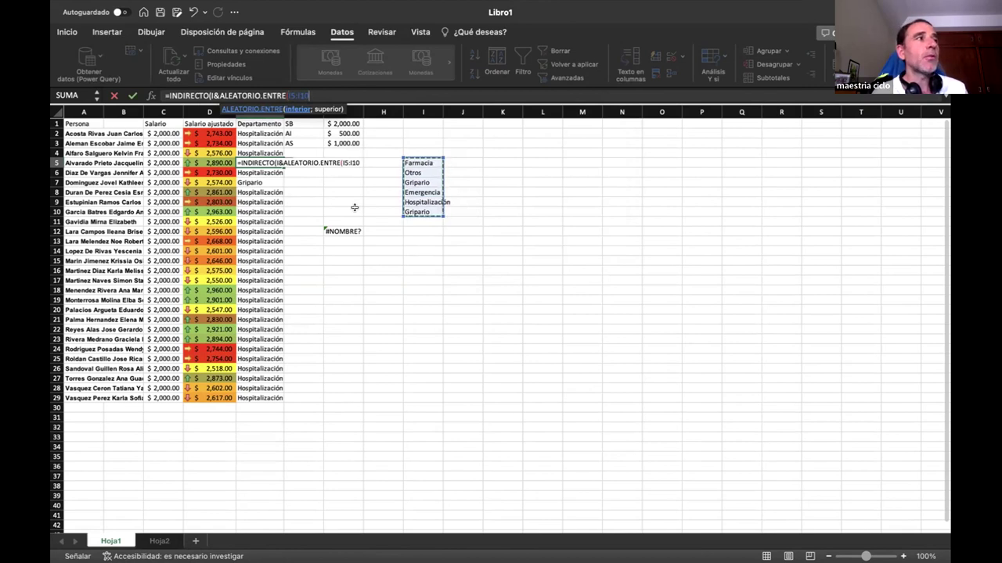
{"action": "key", "text": "BackSpace"}
{"action": "key", "text": "BackSpace"}
{"action": "key", "text": "BackSpace"}
{"action": "key", "text": "BackSpace"}
{"action": "key", "text": "BackSpace"}
{"action": "key", "text": "BackSpace"}
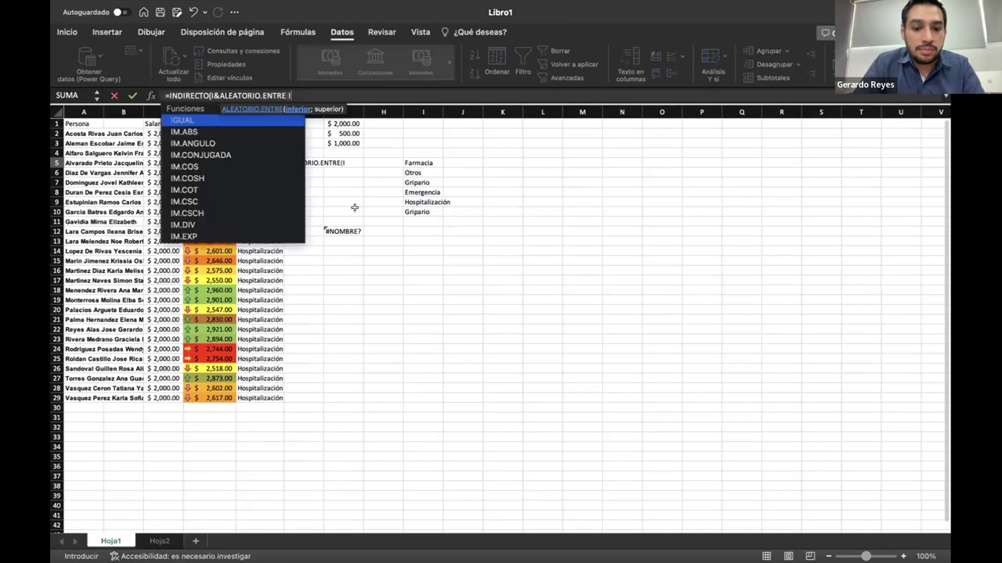
{"action": "key", "text": "BackSpace"}
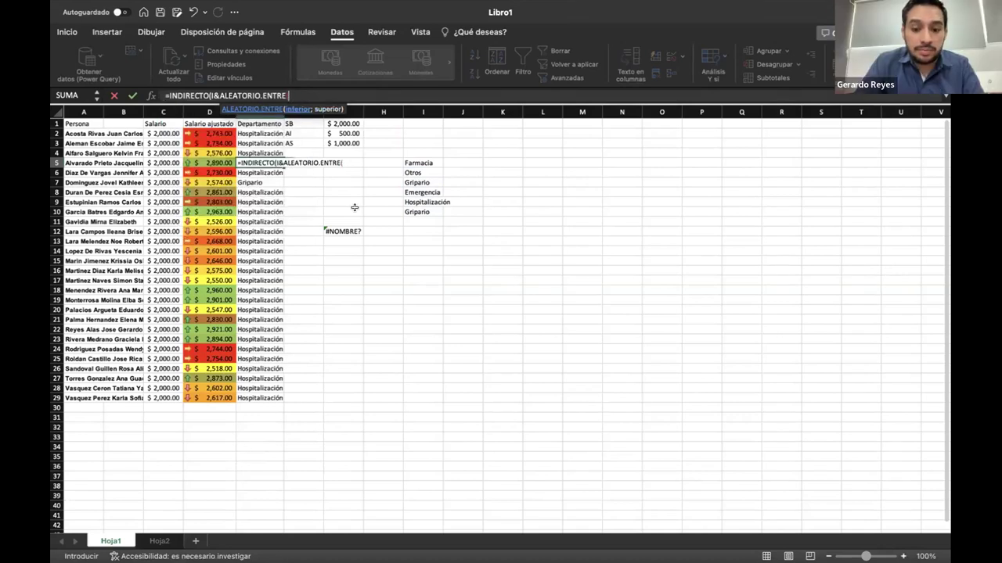
{"action": "type", "text": "I5;"}
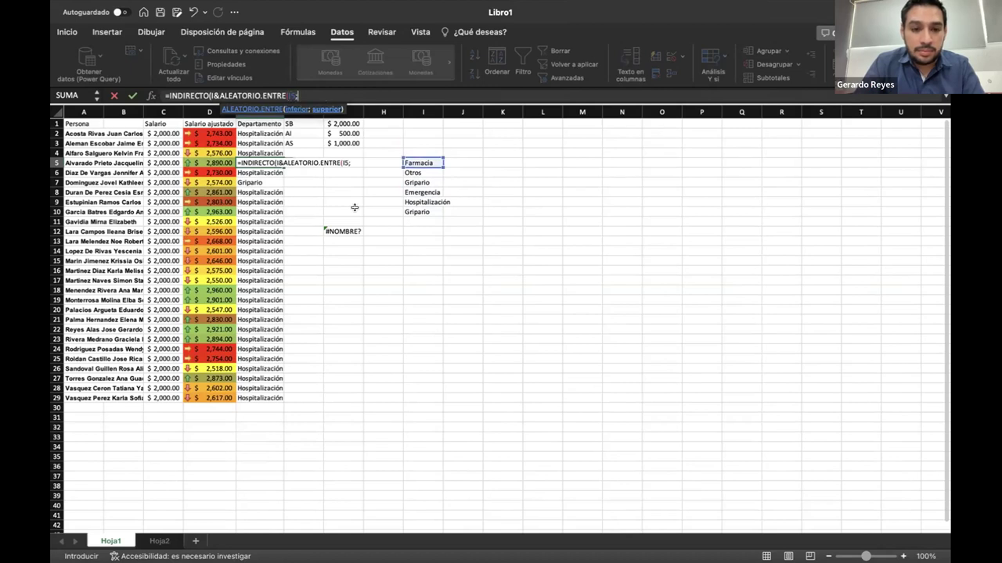
{"action": "key", "text": "BackSpace"}
{"action": "key", "text": "BackSpace"}
{"action": "key", "text": "BackSpace"}
Set the ALEATORIO.ENTRE bounds to 5 and 10, close both functions, try to enter the formula and return to editing it.
{"action": "type", "text": "5;10"}
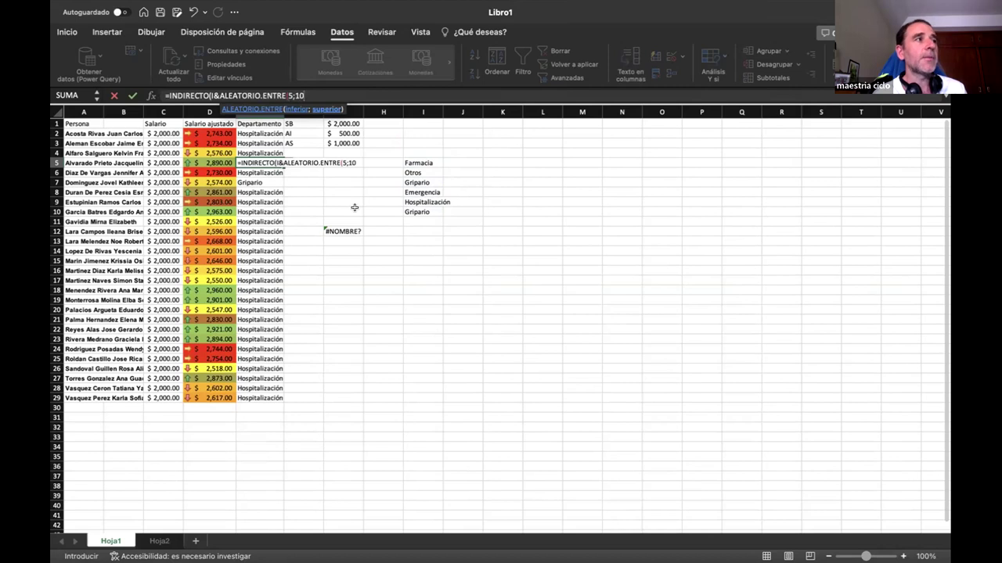
{"action": "type", "text": ")"}
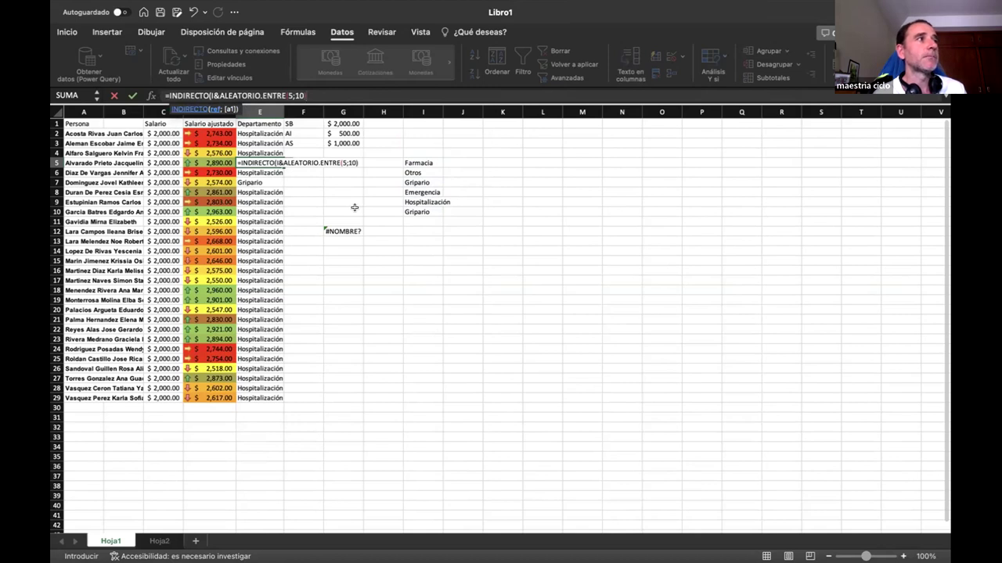
{"action": "type", "text": ")"}
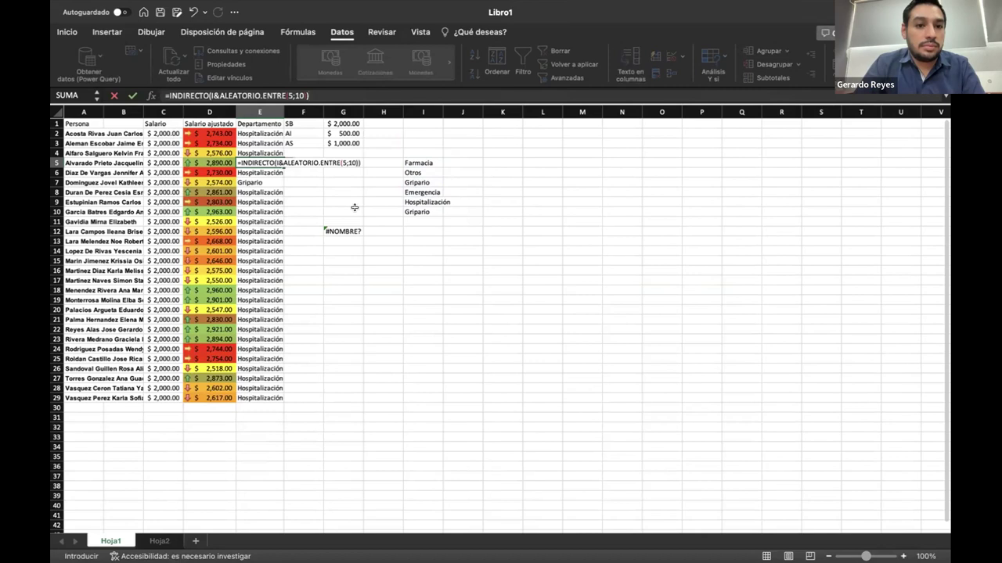
{"action": "key", "text": "Return"}
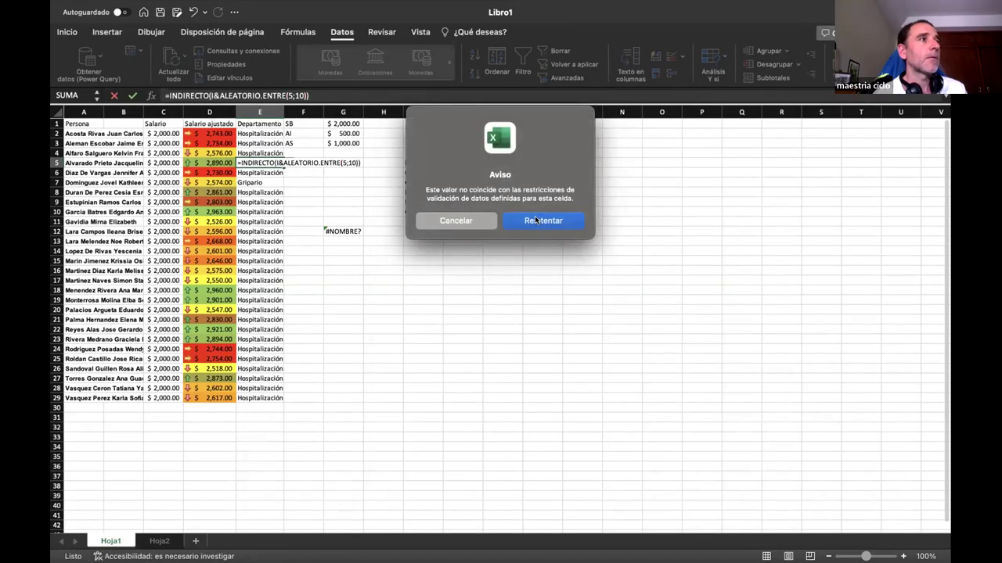
{"action": "left_click", "coordinate": [536, 220]}
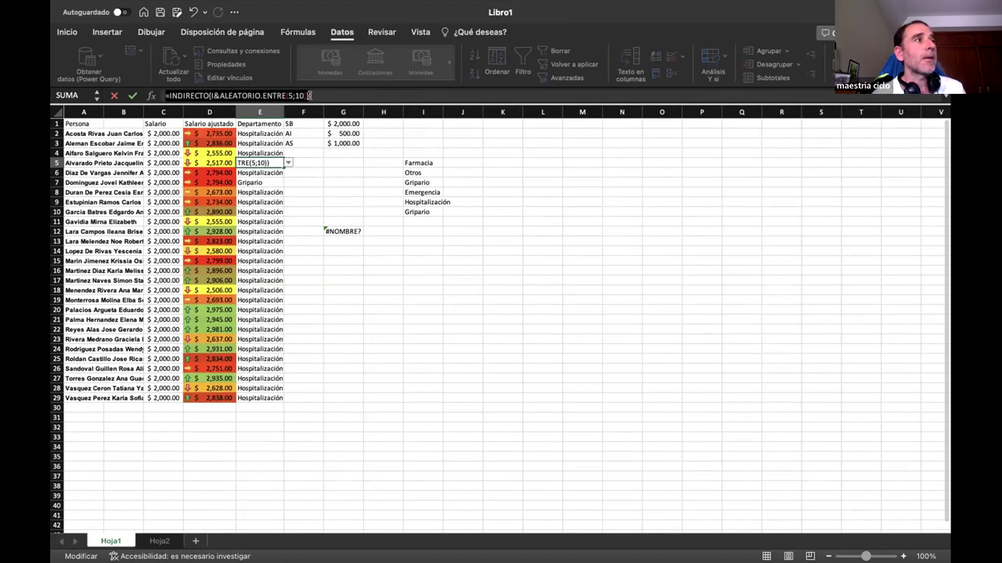
Enclose the column letter I in quotation marks and enter the E5 formula as =INDIRECTO("I"&ALEATORIO.ENTRE(5;10)).
{"action": "left_click", "coordinate": [310, 95]}
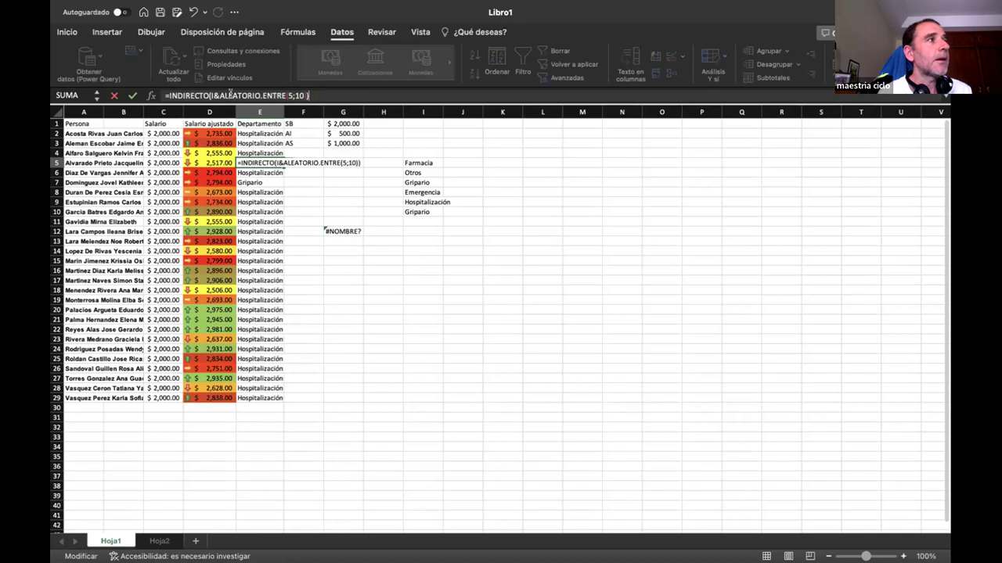
{"action": "left_click", "coordinate": [211, 95]}
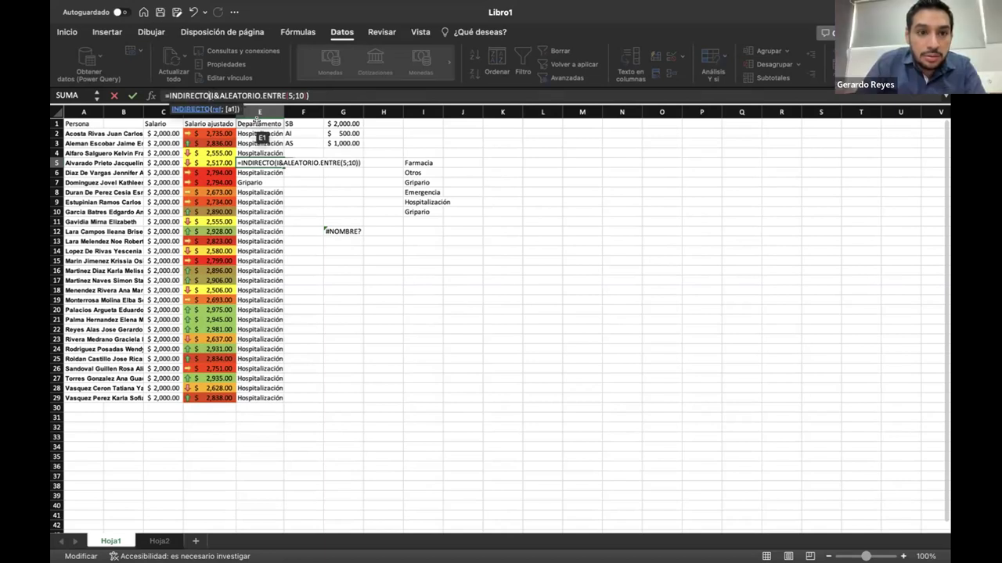
{"action": "type", "text": "\""}
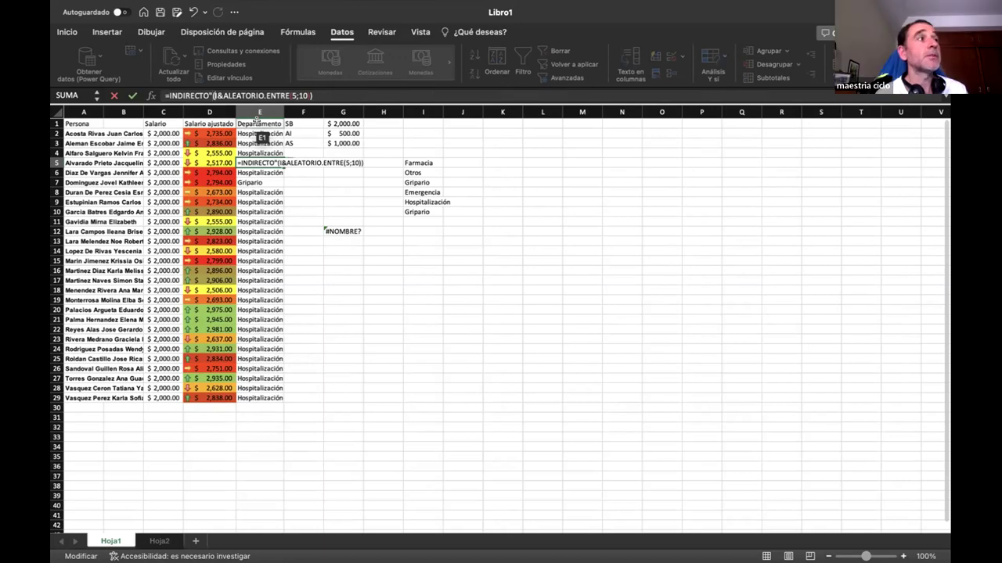
{"action": "key", "text": "BackSpace"}
{"action": "key", "text": "BackSpace"}
{"action": "type", "text": "(\""}
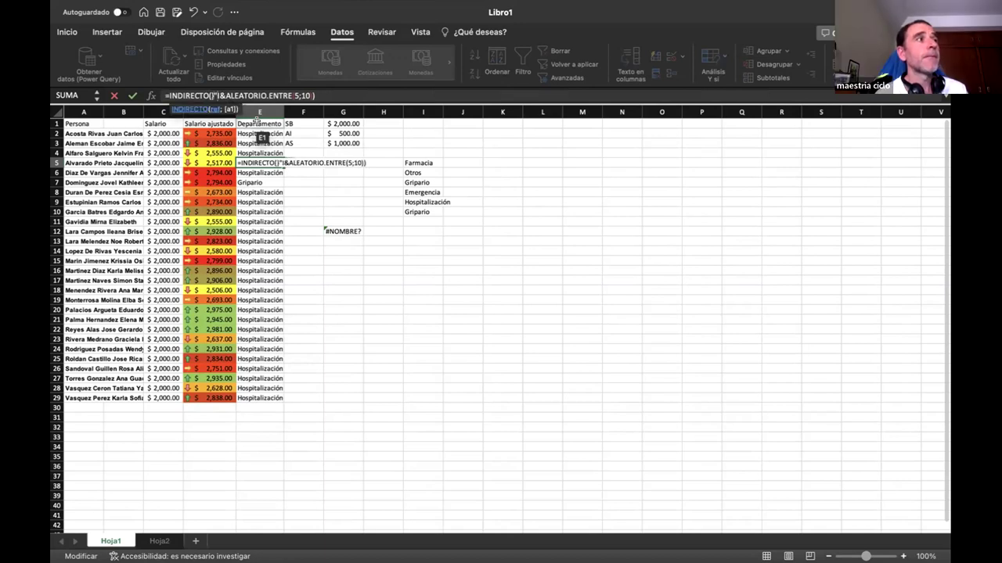
{"action": "type", "text": "I"}
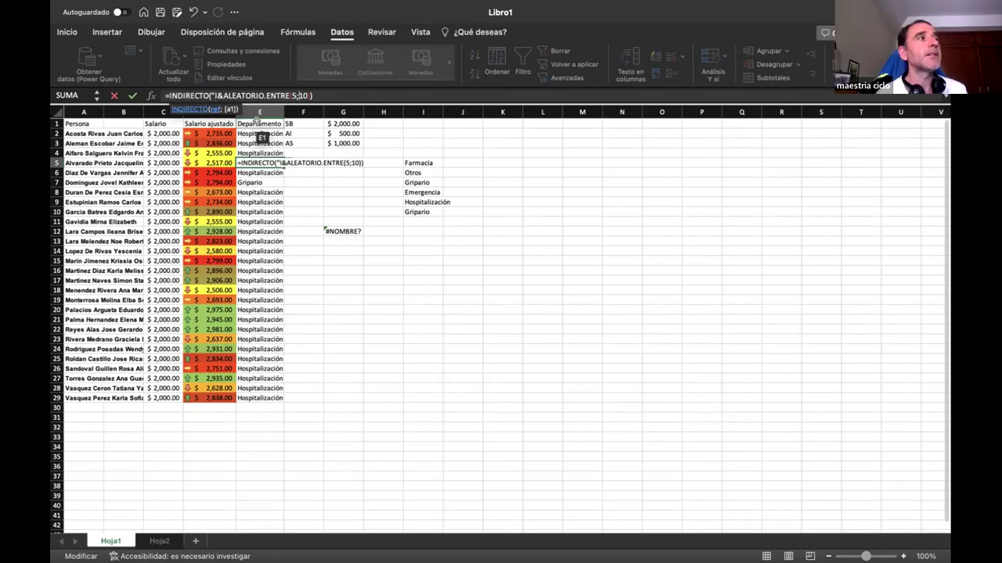
{"action": "type", "text": "\""}
{"action": "key", "text": "BackSpace"}
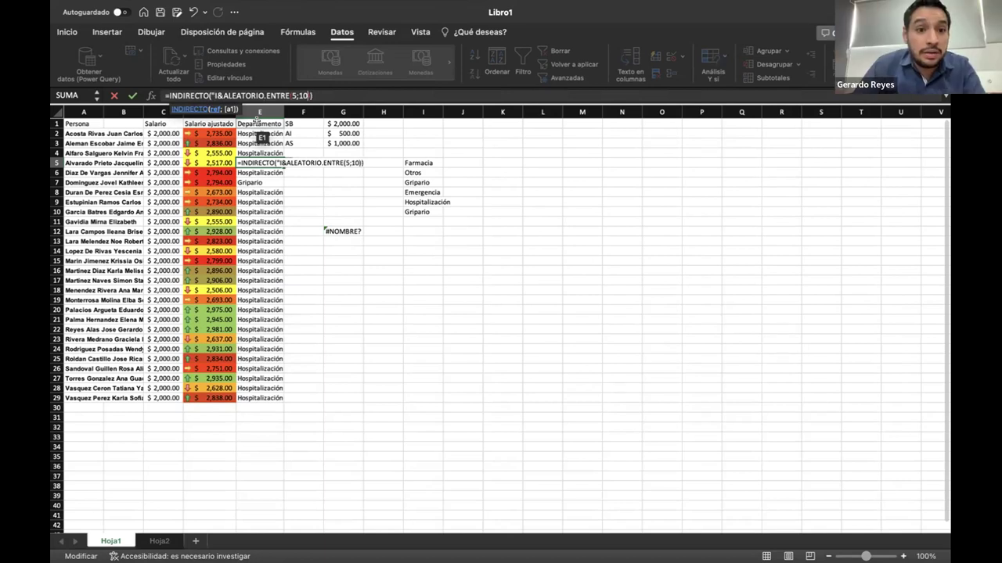
{"action": "key", "text": "Left"}
{"action": "key", "text": "Left"}
{"action": "key", "text": "Left"}
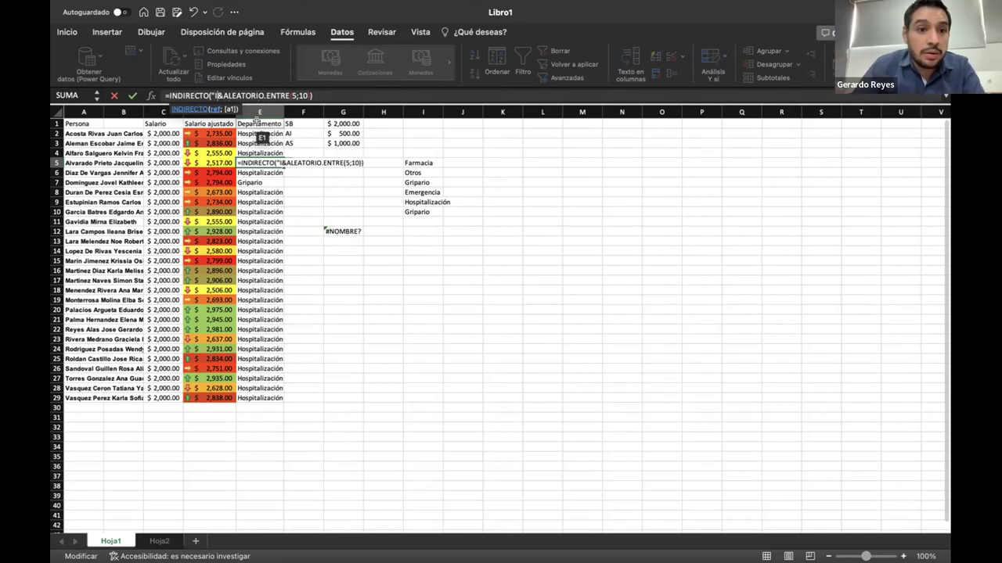
{"action": "type", "text": "\""}
{"action": "key", "text": "Return"}
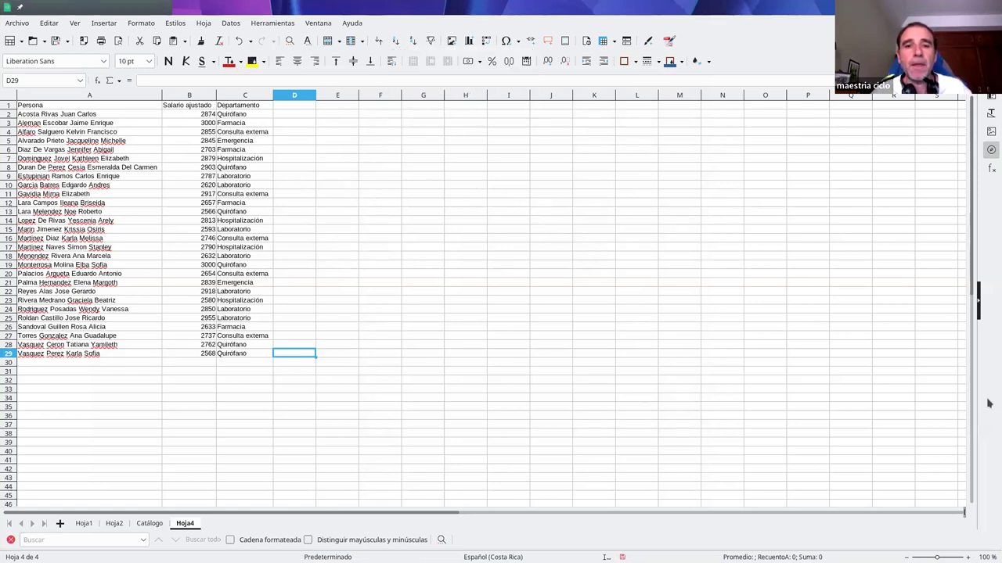
Switch to the LibreOffice Calc workbook and label A31 "Suma total" and A32 "Promedio total" on Hoja4.
{"action": "left_click", "coordinate": [92, 373]}
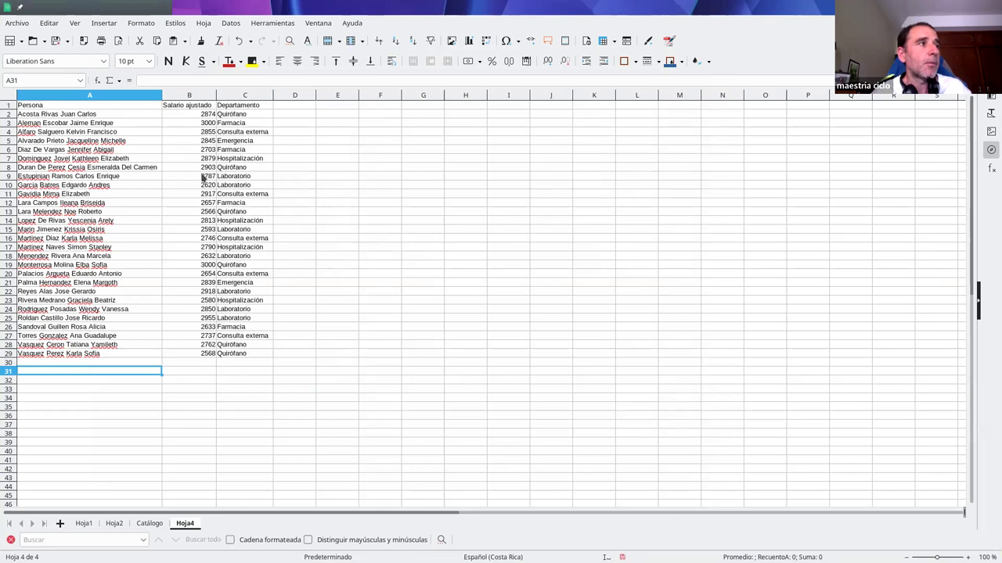
{"action": "type", "text": "Suma total"}
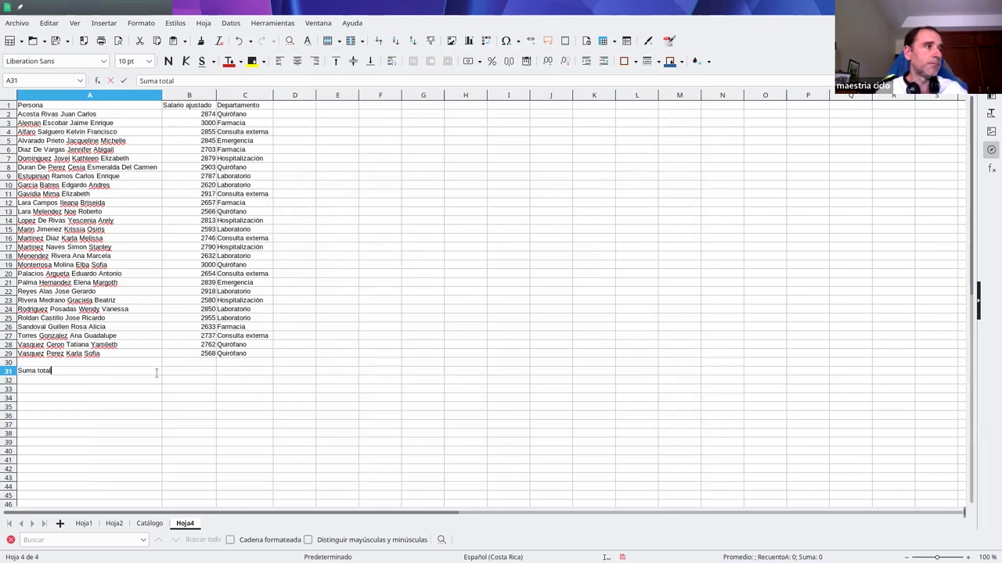
{"action": "key", "text": "Return"}
{"action": "type", "text": "Promedio total"}
{"action": "key", "text": "Return"}
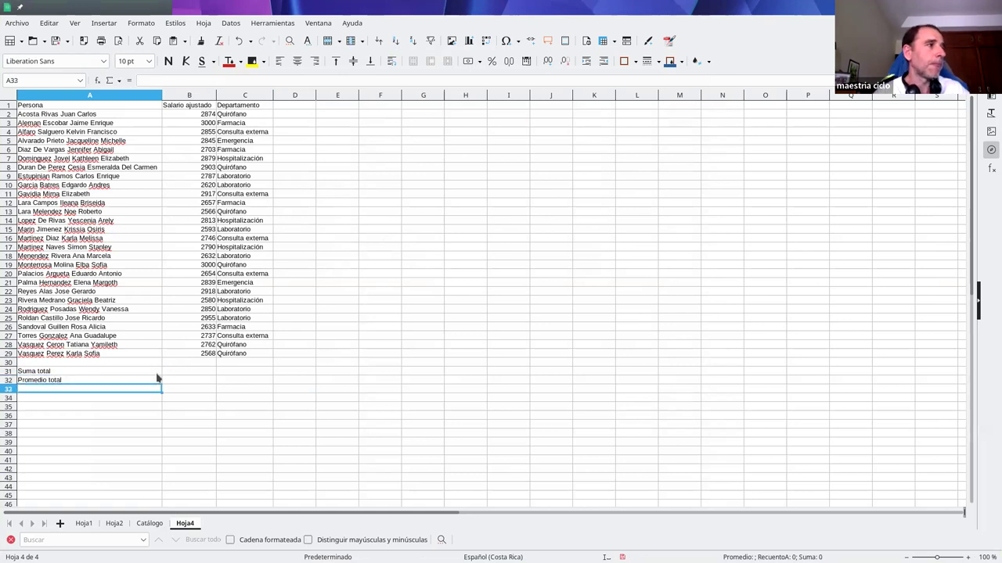
In B31 of Hoja4, total the adjusted salaries with SUMA over B2:B29.
{"action": "left_click", "coordinate": [179, 374]}
{"action": "type", "text": "="}
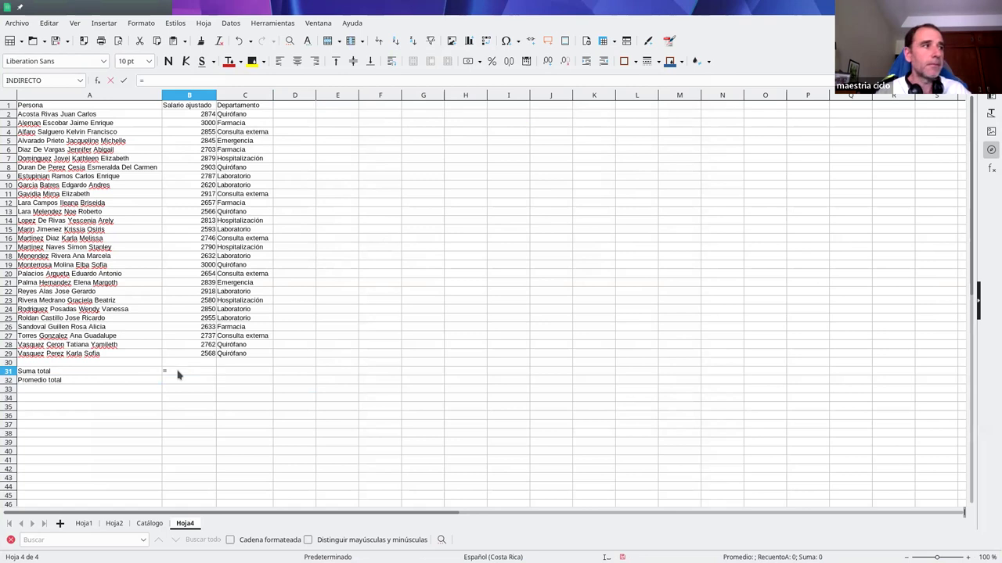
{"action": "type", "text": "sum"}
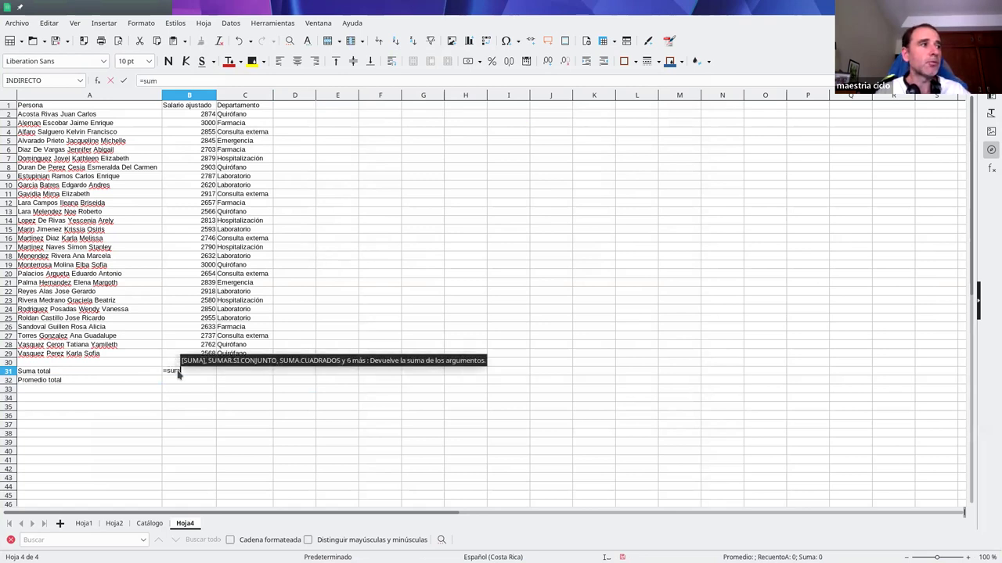
{"action": "type", "text": "a("}
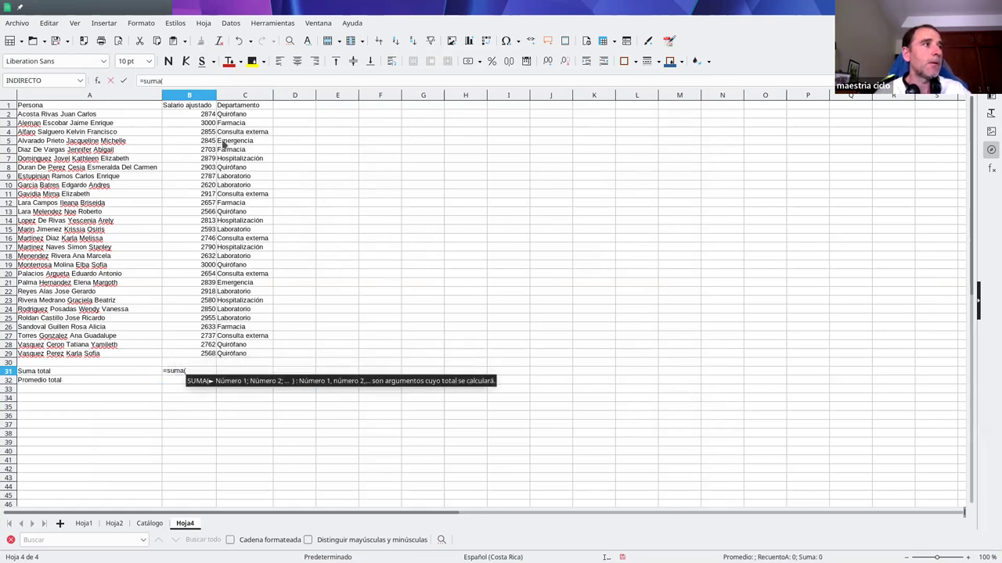
{"action": "left_click_drag", "start_coordinate": [201, 116], "coordinate": [193, 353]}
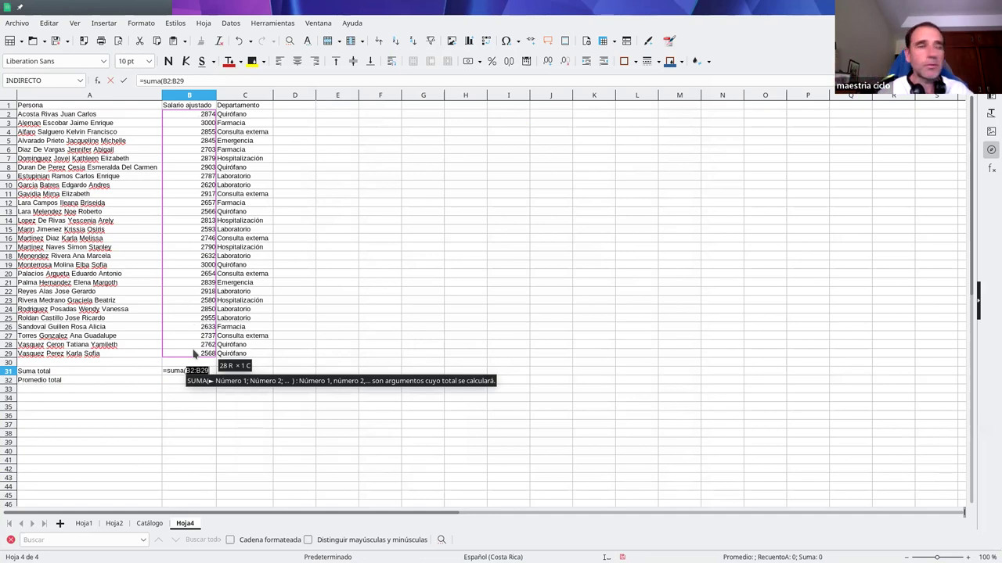
{"action": "key", "text": "Return"}
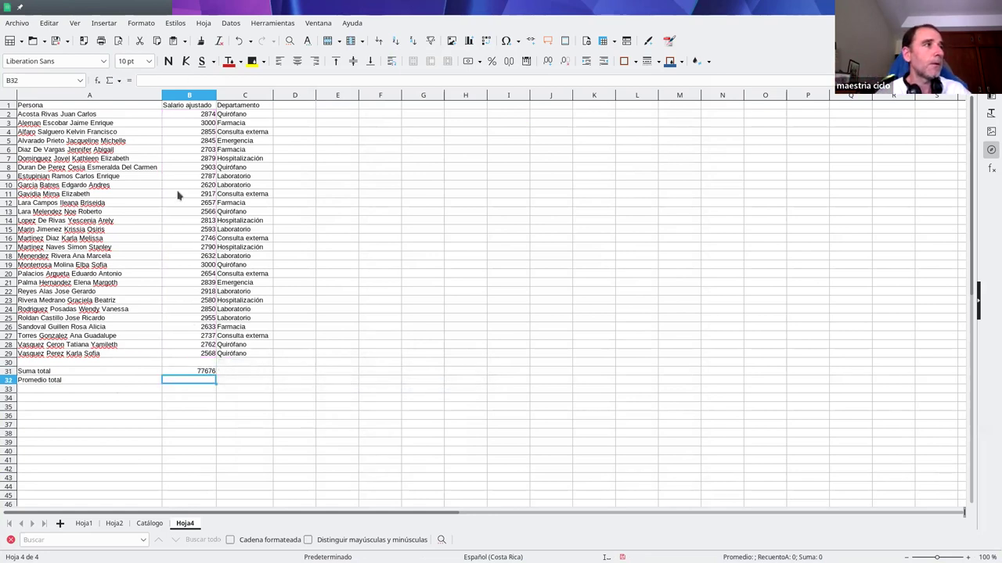
In B32, average the adjusted salaries with PROMEDIO over B2:B29.
{"action": "type", "text": "=promedio("}
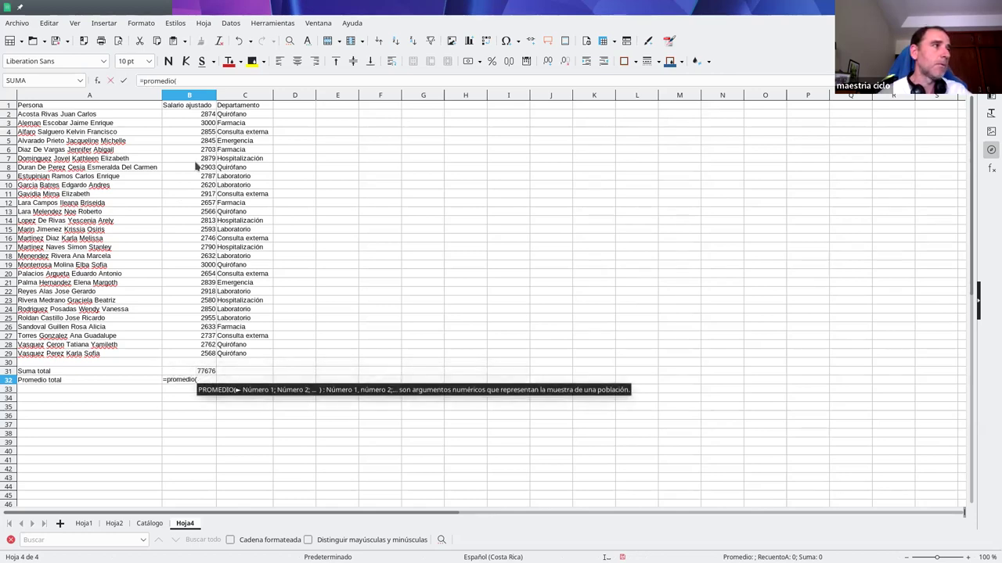
{"action": "left_click_drag", "start_coordinate": [189, 114], "coordinate": [184, 357]}
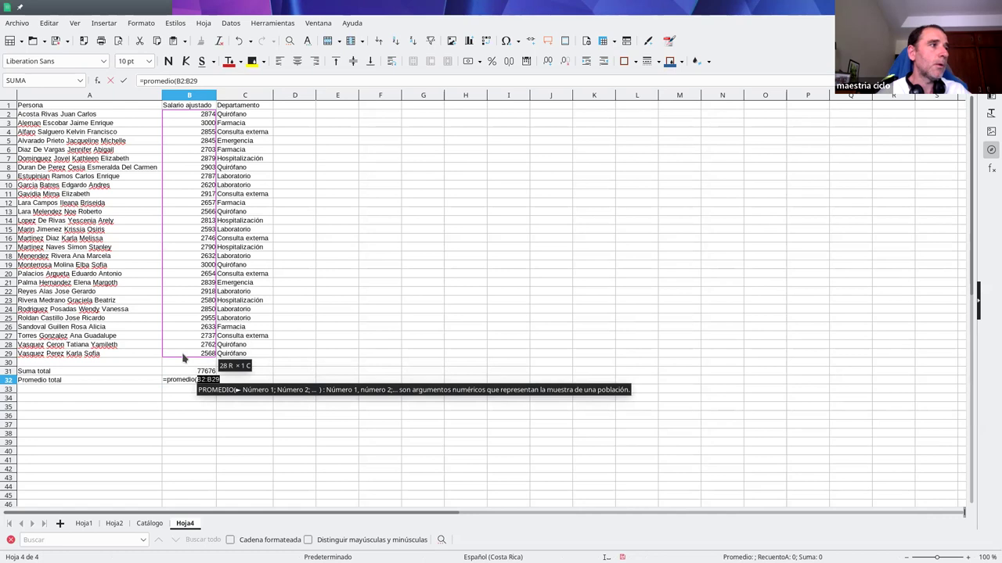
{"action": "key", "text": "Return"}
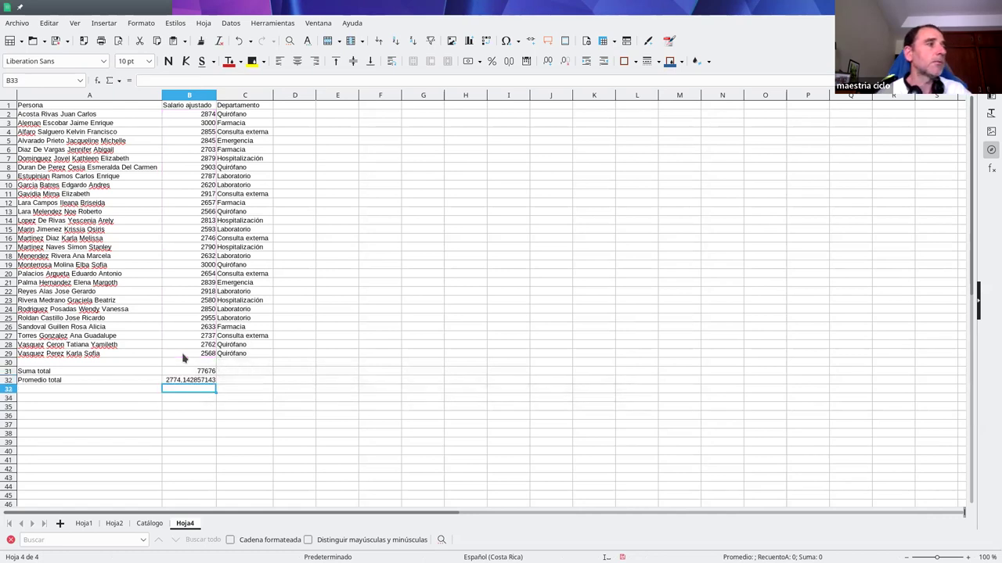
Format the salaries, total and average in B2:B32 as currency.
{"action": "left_click", "coordinate": [182, 115]}
{"action": "left_click_drag", "start_coordinate": [183, 115], "coordinate": [182, 384]}
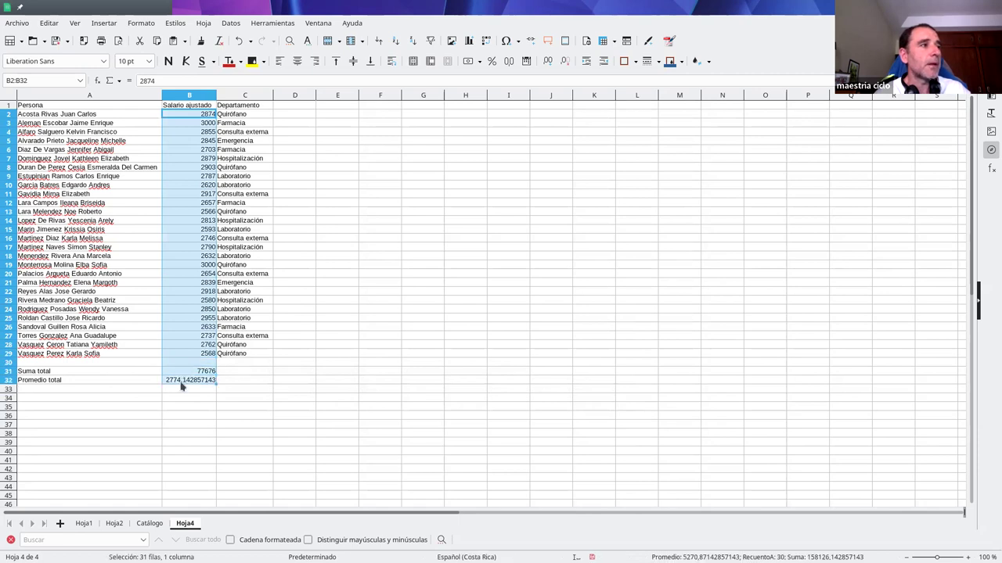
{"action": "left_click", "coordinate": [468, 61]}
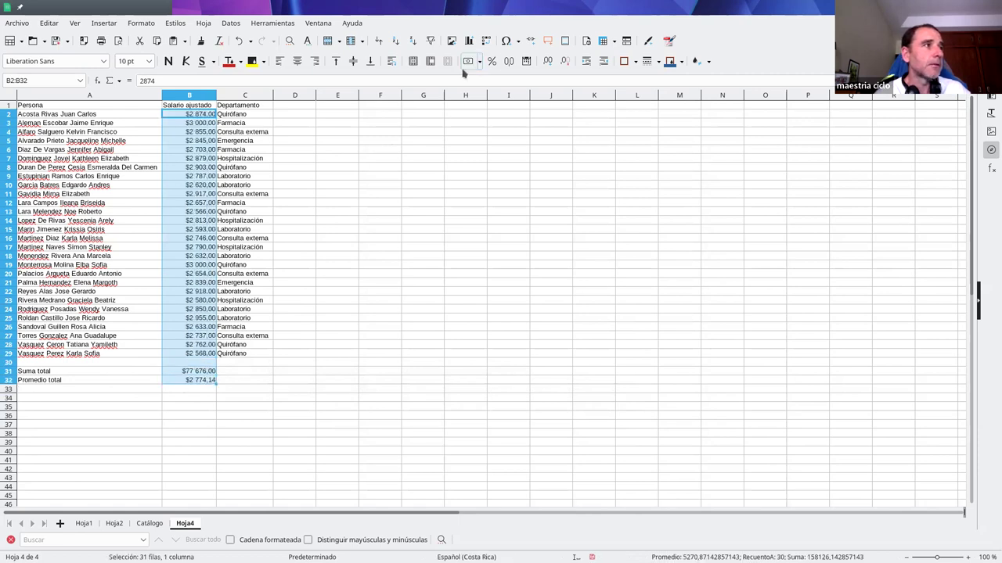
{"action": "left_click", "coordinate": [244, 380]}
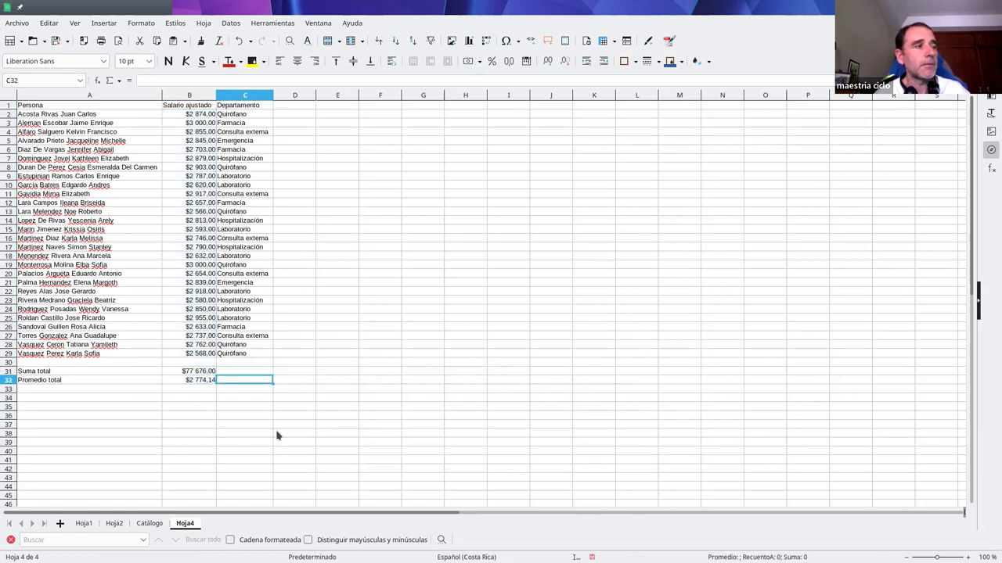
{"action": "left_click", "coordinate": [101, 389]}
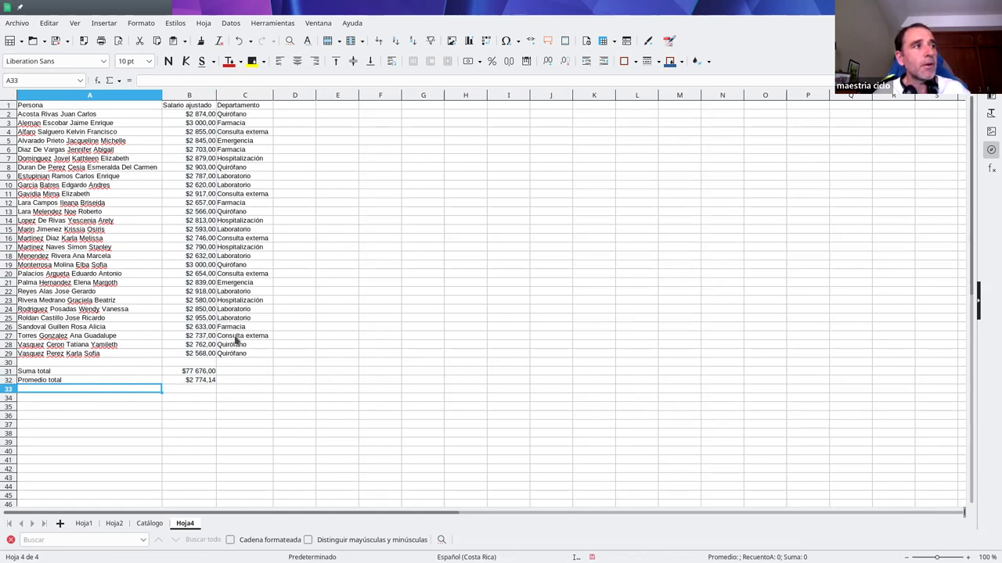
{"action": "left_click_drag", "start_coordinate": [235, 115], "coordinate": [247, 354]}
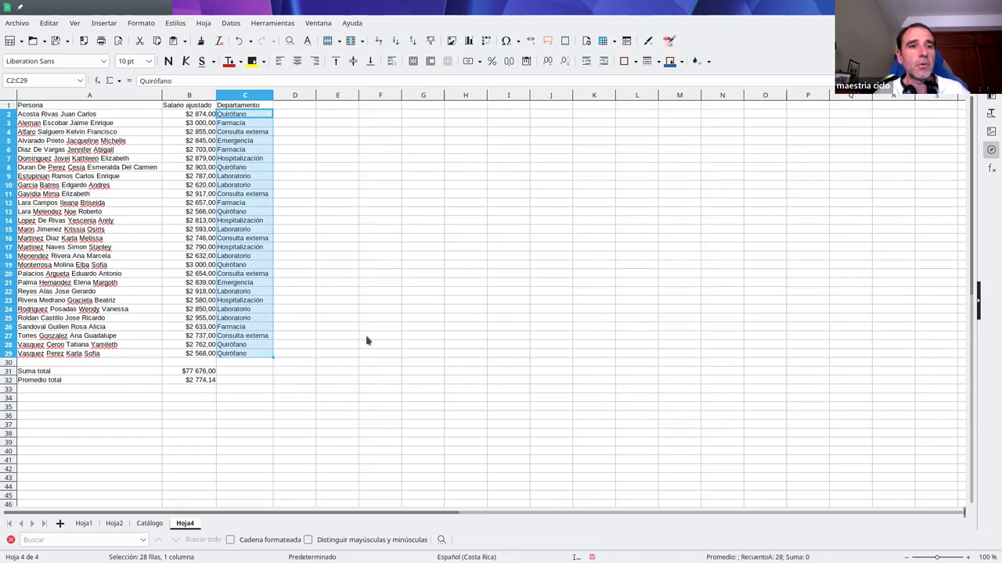
{"action": "left_click", "coordinate": [339, 258]}
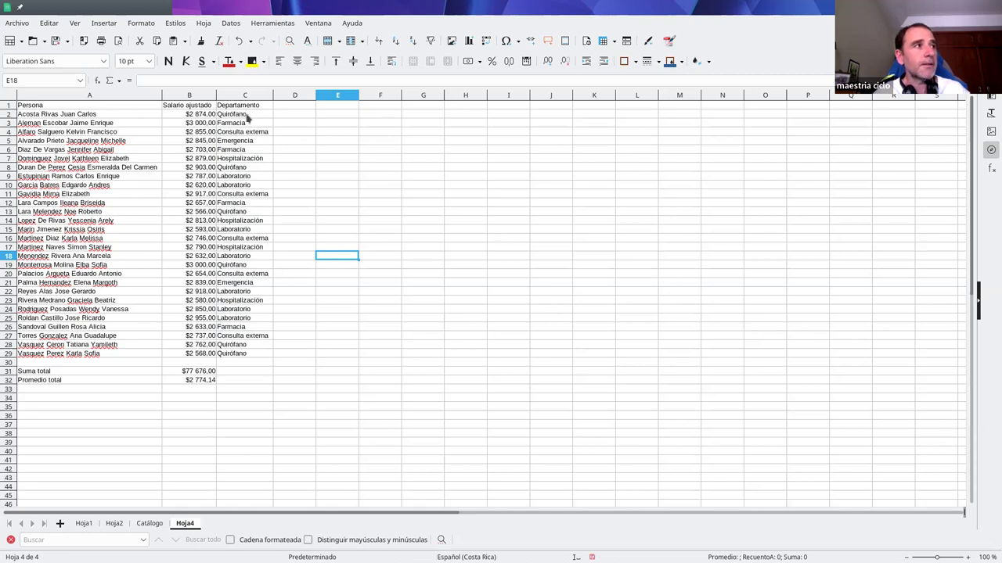
Copy the department list A1:A7 from the Catálogo sheet to E1 of Hoja4 and widen column E to fit it.
{"action": "left_click", "coordinate": [156, 525]}
{"action": "left_click_drag", "start_coordinate": [60, 106], "coordinate": [60, 159]}
{"action": "right_click", "coordinate": [57, 137]}
{"action": "left_click", "coordinate": [93, 134]}
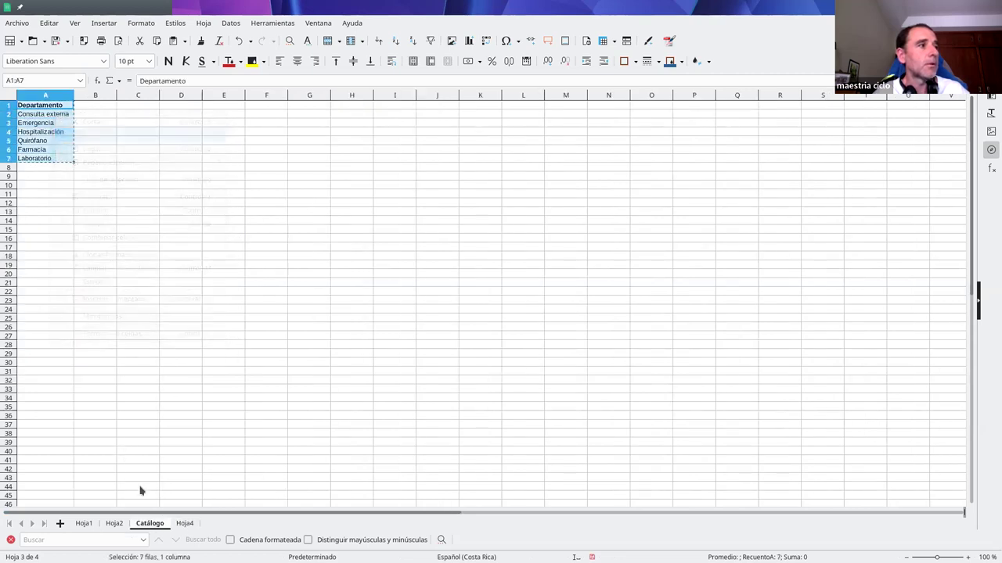
{"action": "left_click", "coordinate": [184, 523]}
{"action": "left_click", "coordinate": [339, 108]}
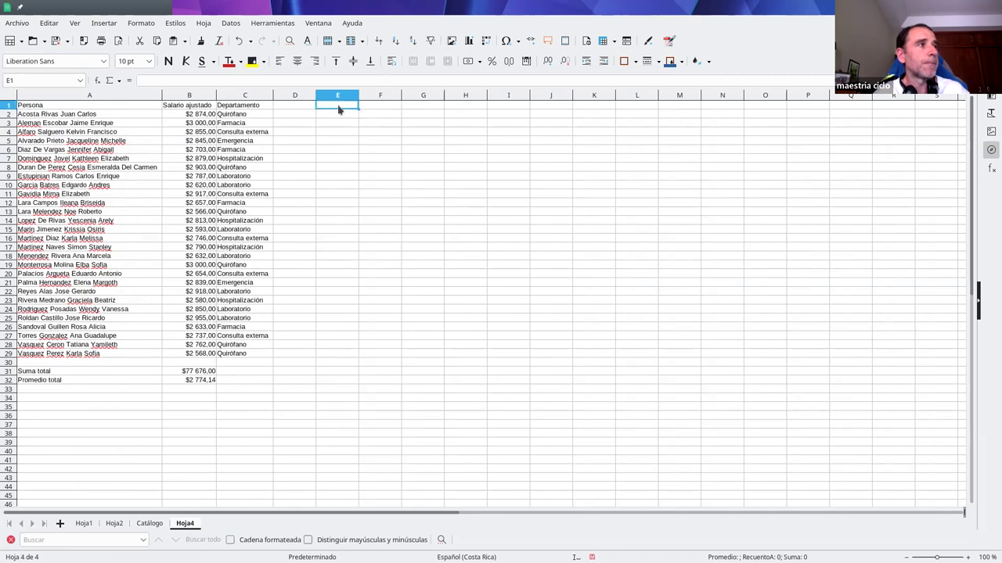
{"action": "key", "text": "ctrl+v"}
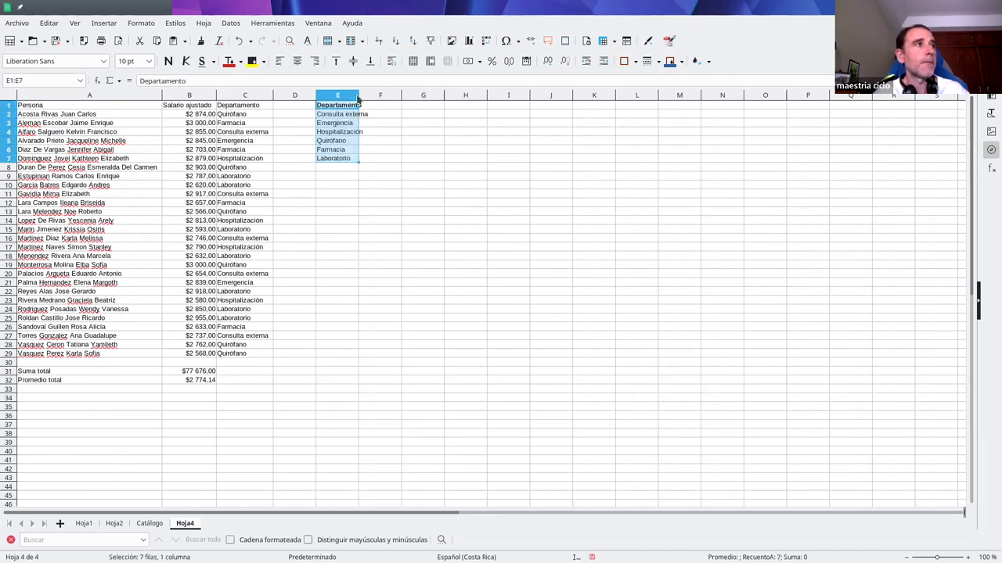
{"action": "left_click_drag", "start_coordinate": [361, 94], "coordinate": [373, 95]}
Add the headings "Salarios" in F1 and "Cantidad" in G1 beside the department list.
{"action": "left_click", "coordinate": [392, 111]}
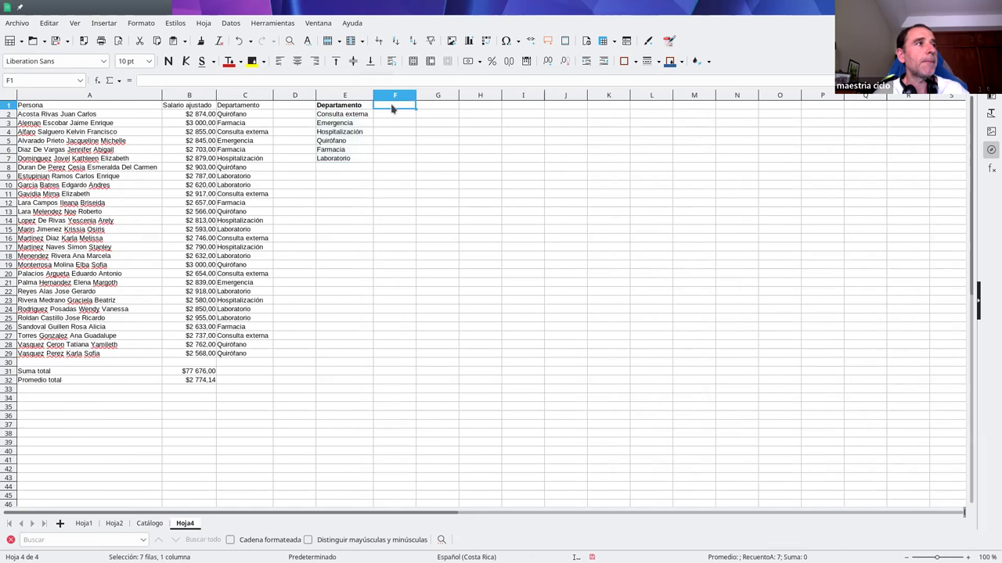
{"action": "type", "text": "S"}
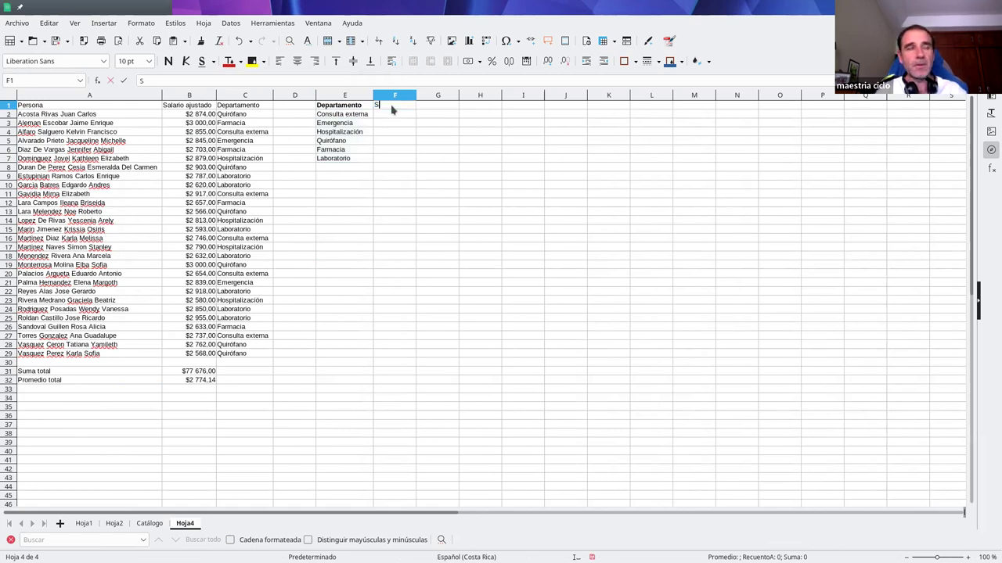
{"action": "type", "text": "alarios de"}
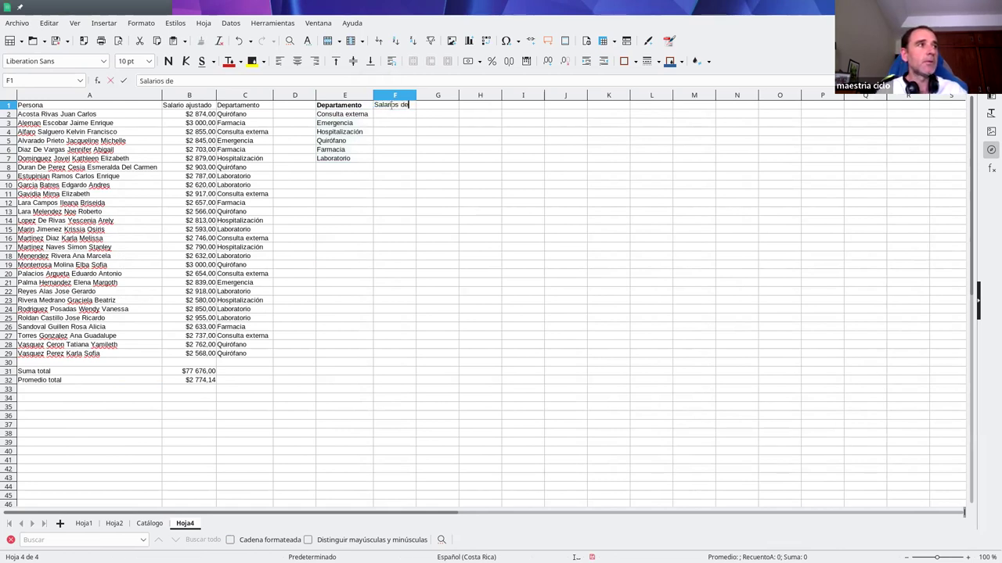
{"action": "key", "text": "BackSpace"}
{"action": "key", "text": "BackSpace"}
{"action": "key", "text": "BackSpace"}
{"action": "key", "text": "Return"}
{"action": "key", "text": "Right"}
{"action": "key", "text": "Up"}
{"action": "type", "text": "Cantidad"}
{"action": "key", "text": "Return"}
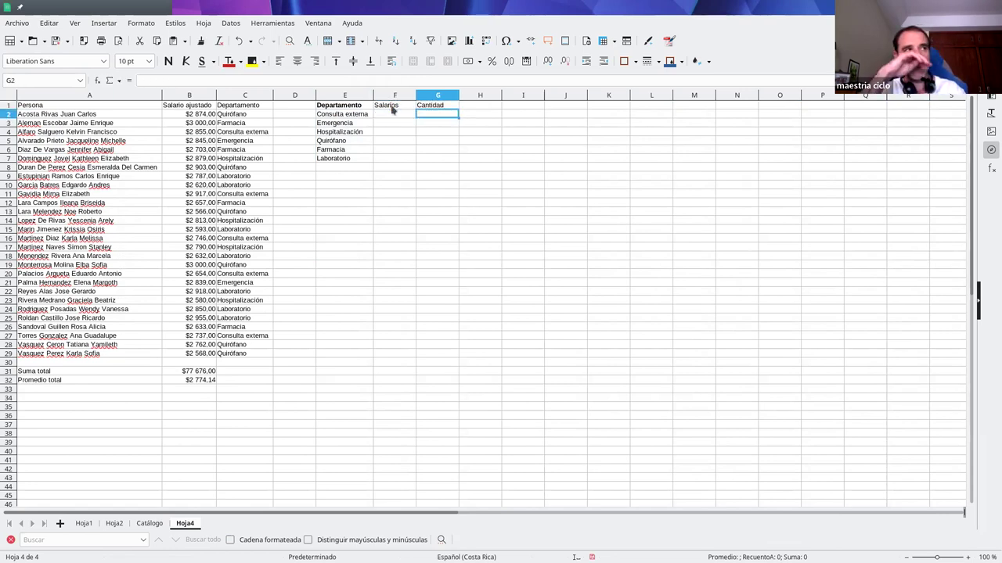
In F2, begin a SUMAR.SI.CONJUNTO formula with the adjusted salaries B2:B29 as the sum range.
{"action": "key", "text": "Left"}
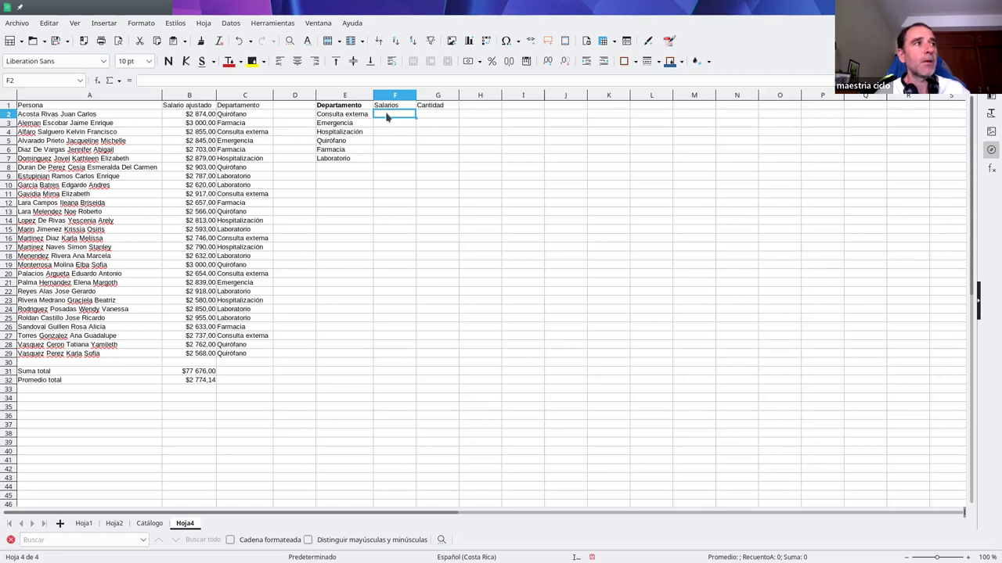
{"action": "type", "text": "="}
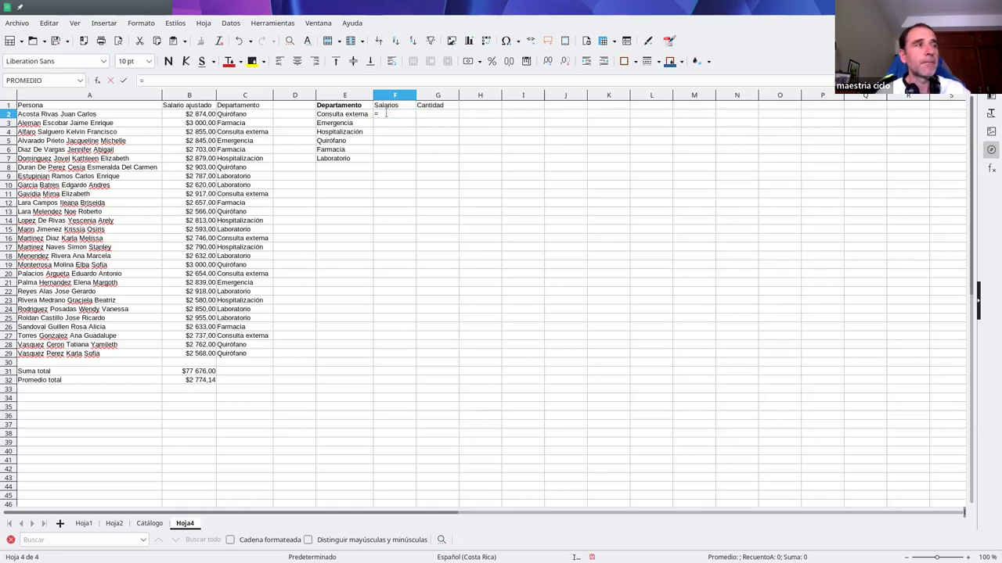
{"action": "type", "text": "suma"}
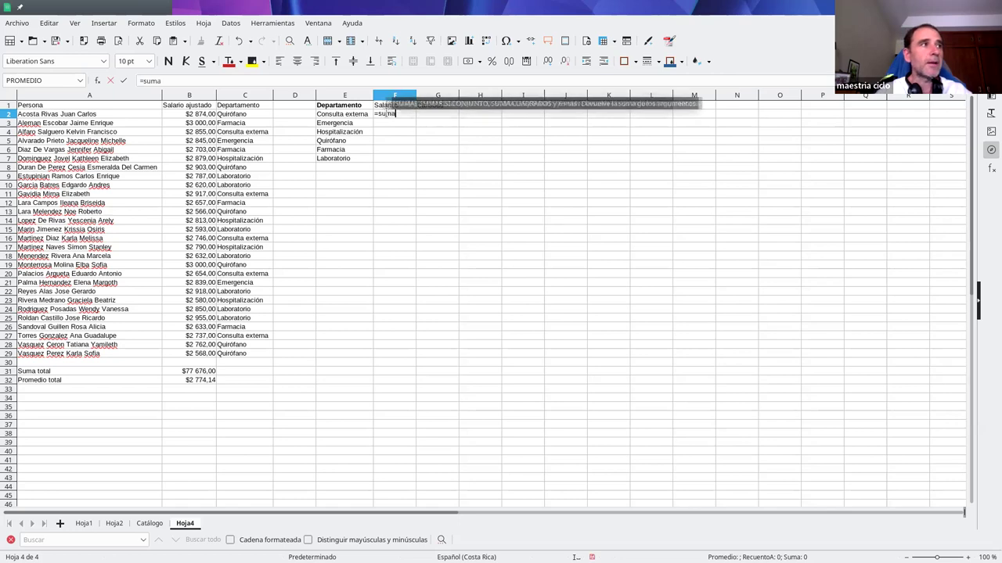
{"action": "type", "text": "r.si.con"}
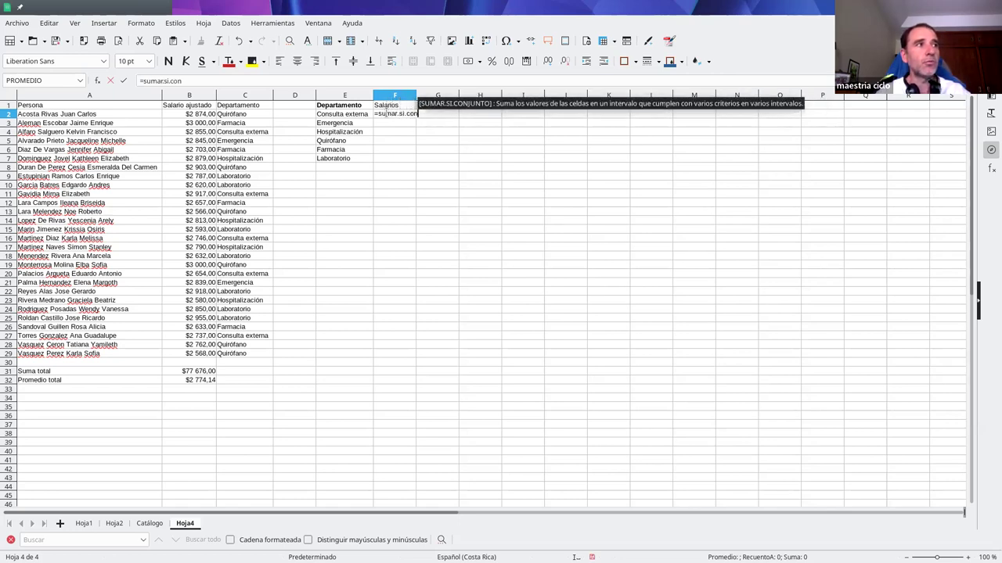
{"action": "type", "text": "junto("}
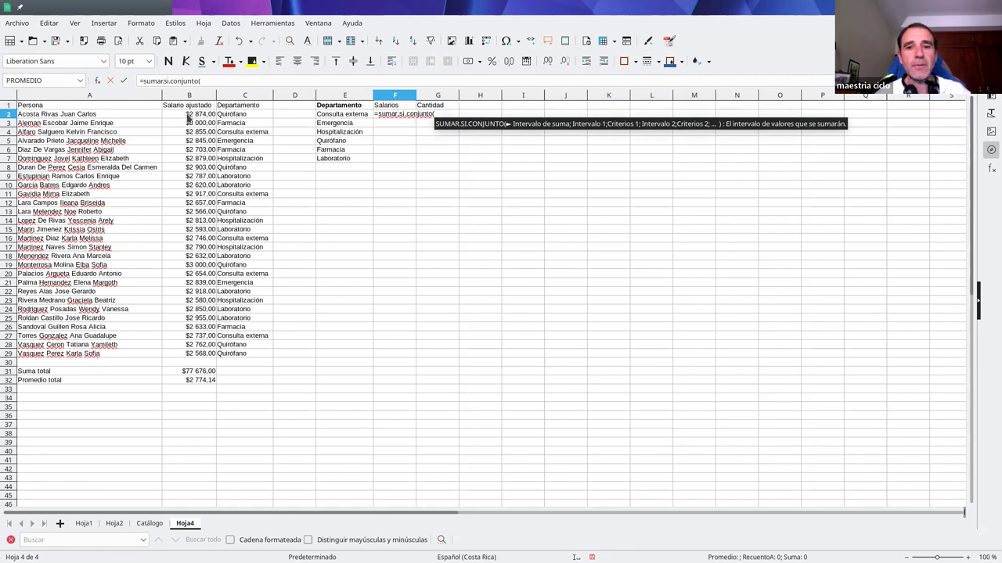
{"action": "left_click_drag", "start_coordinate": [188, 116], "coordinate": [175, 358]}
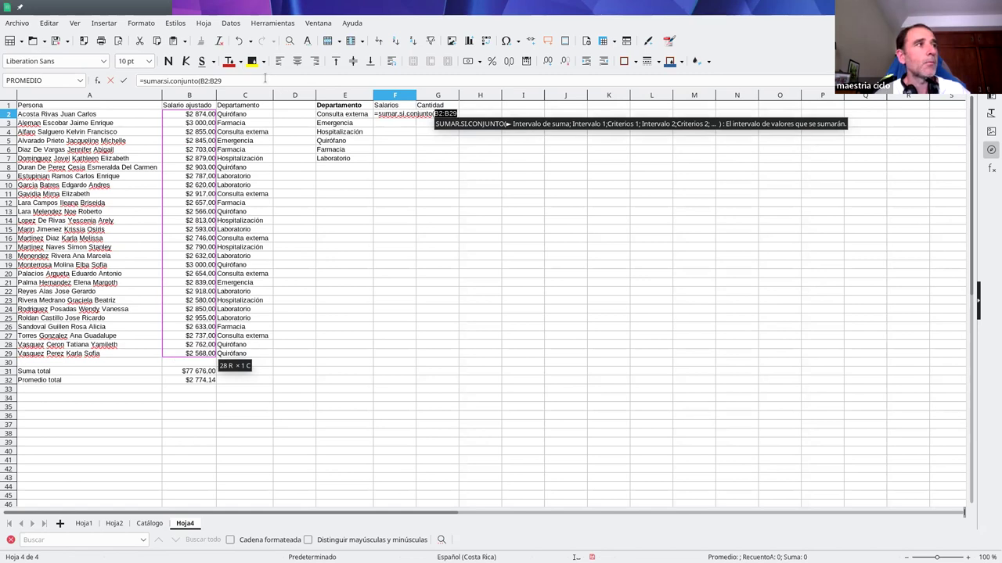
Complete the F2 formula with criteria range C2:C29 and criterion E2, and enter it as =SUMAR.SI.CONJUNTO(B2:B29;C2:C29;E2).
{"action": "left_click", "coordinate": [260, 80]}
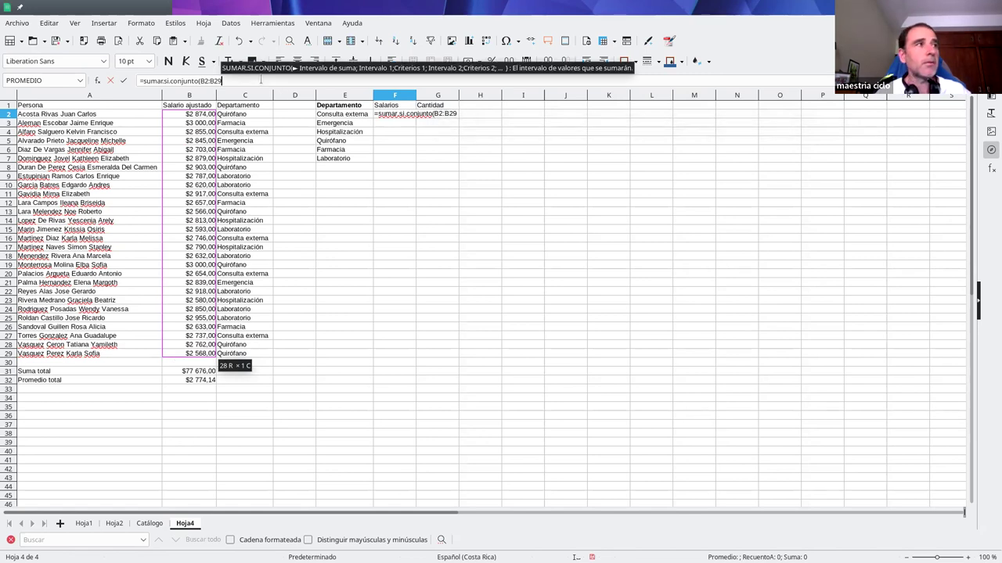
{"action": "type", "text": ";"}
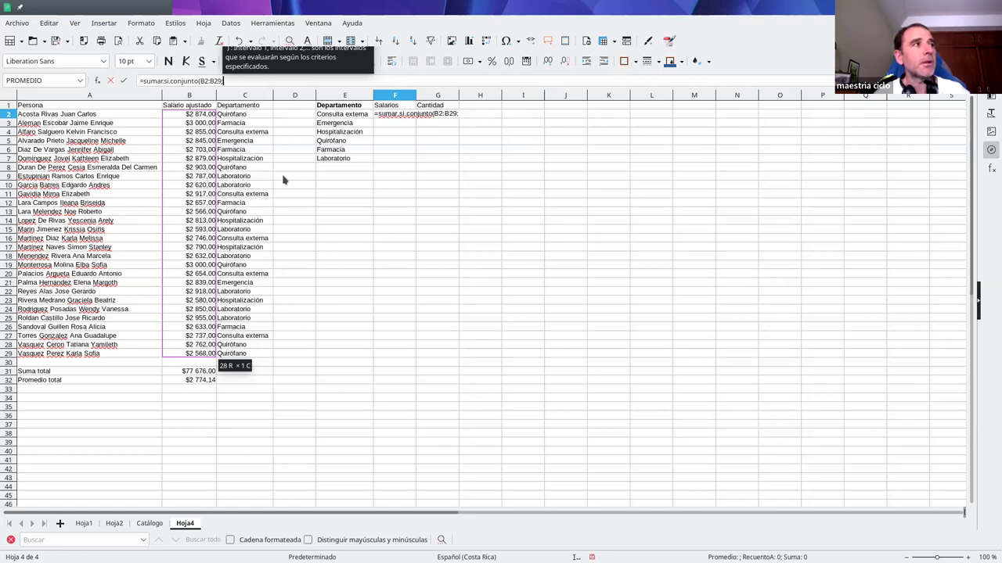
{"action": "left_click_drag", "start_coordinate": [242, 114], "coordinate": [244, 359]}
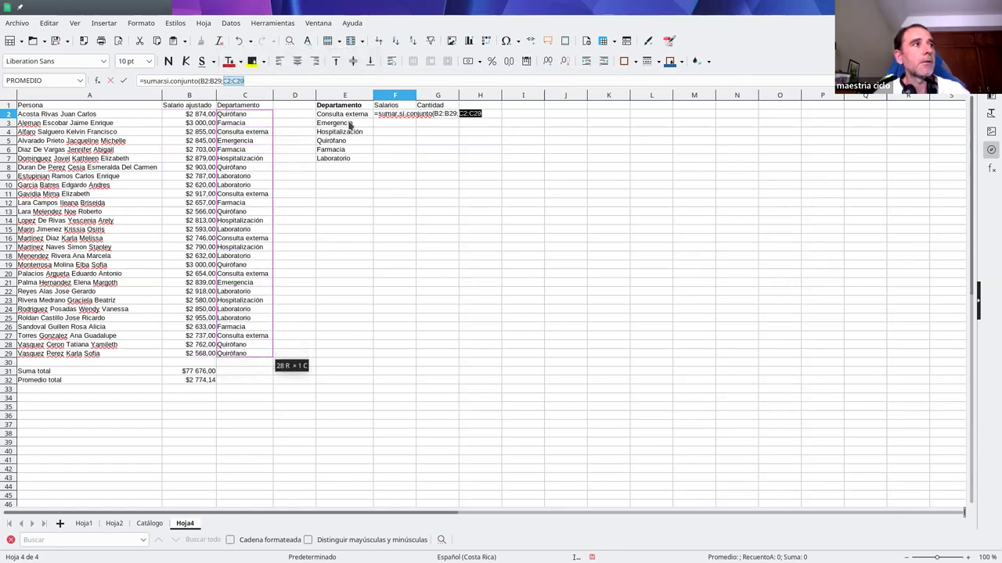
{"action": "left_click", "coordinate": [300, 80]}
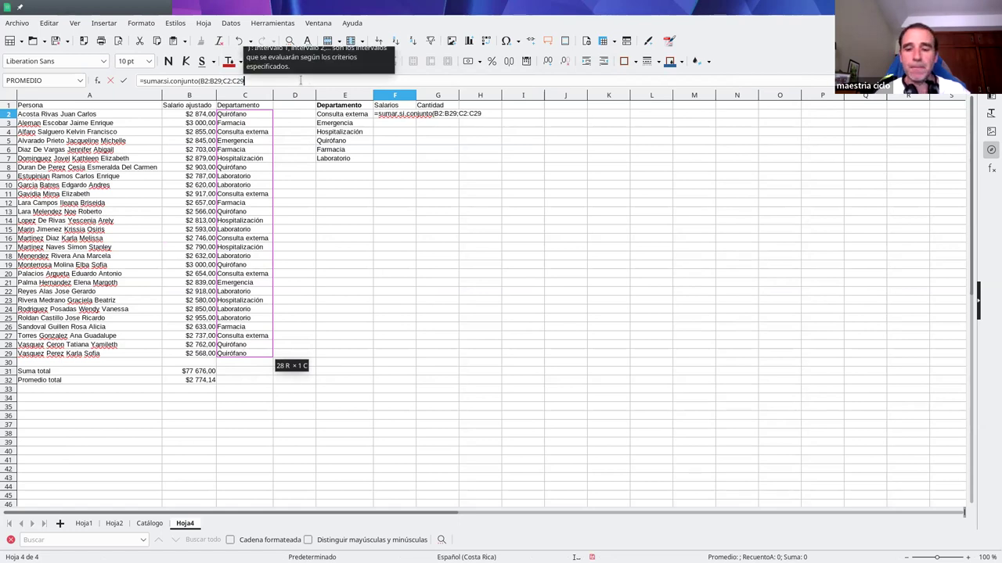
{"action": "type", "text": ";"}
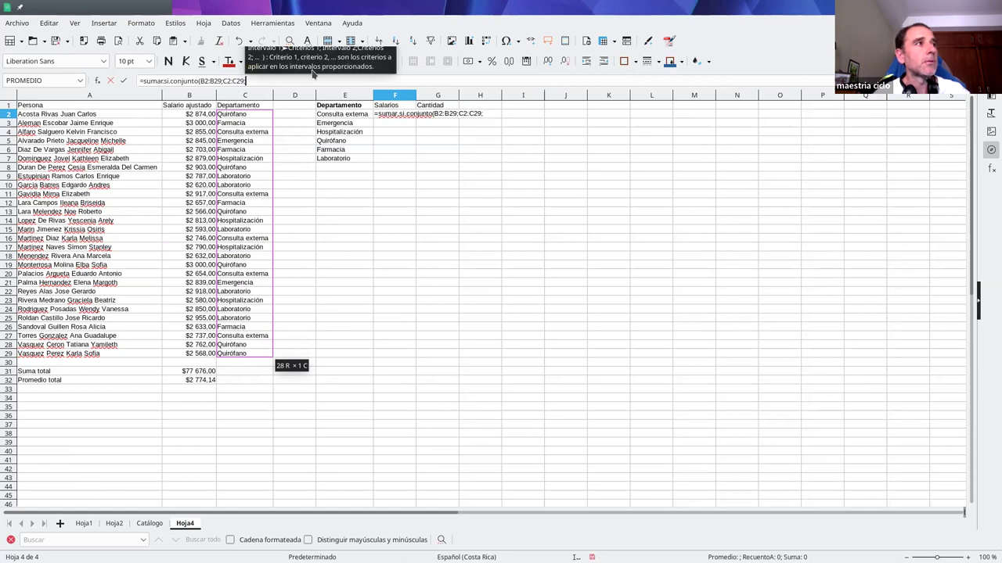
{"action": "left_click", "coordinate": [328, 115]}
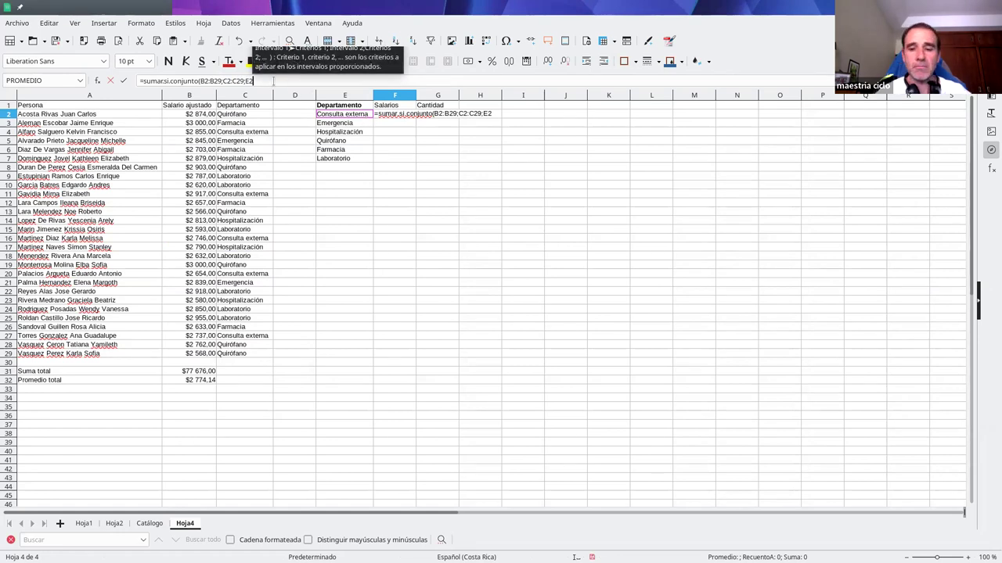
{"action": "type", "text": ")"}
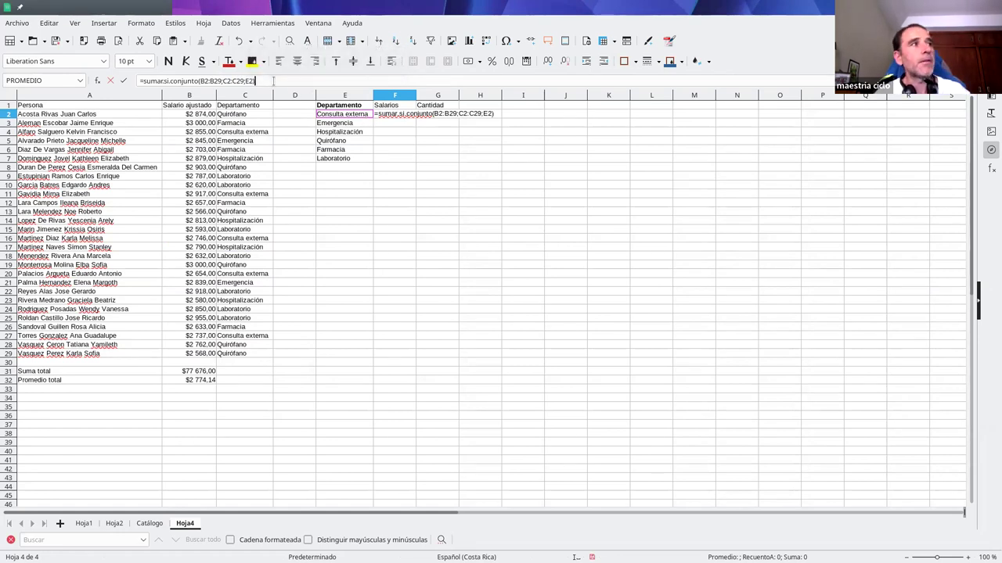
{"action": "key", "text": "Return"}
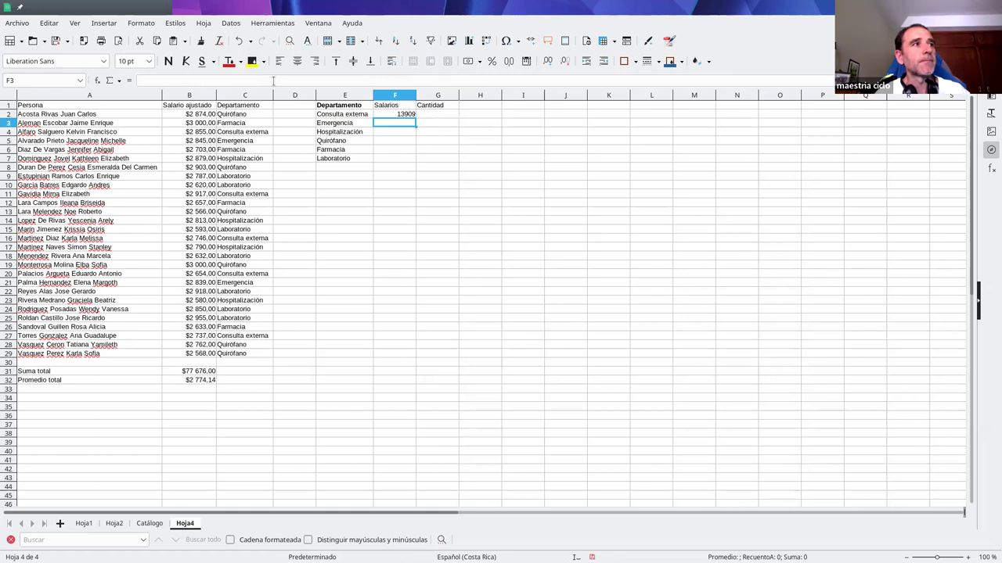
Fill the F2 formula down to F7 and inspect the ranges referenced by the copy in F3.
{"action": "left_click", "coordinate": [404, 116]}
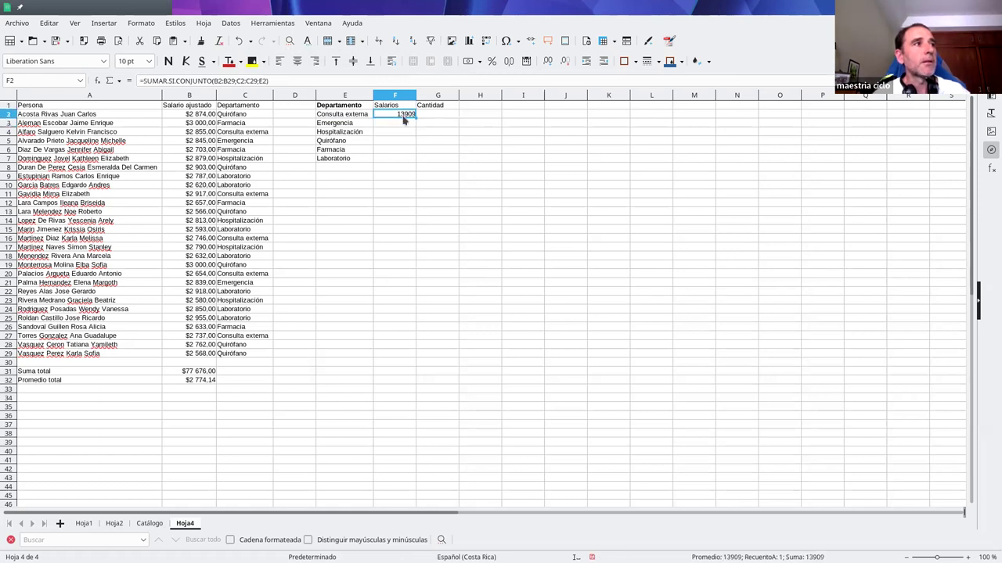
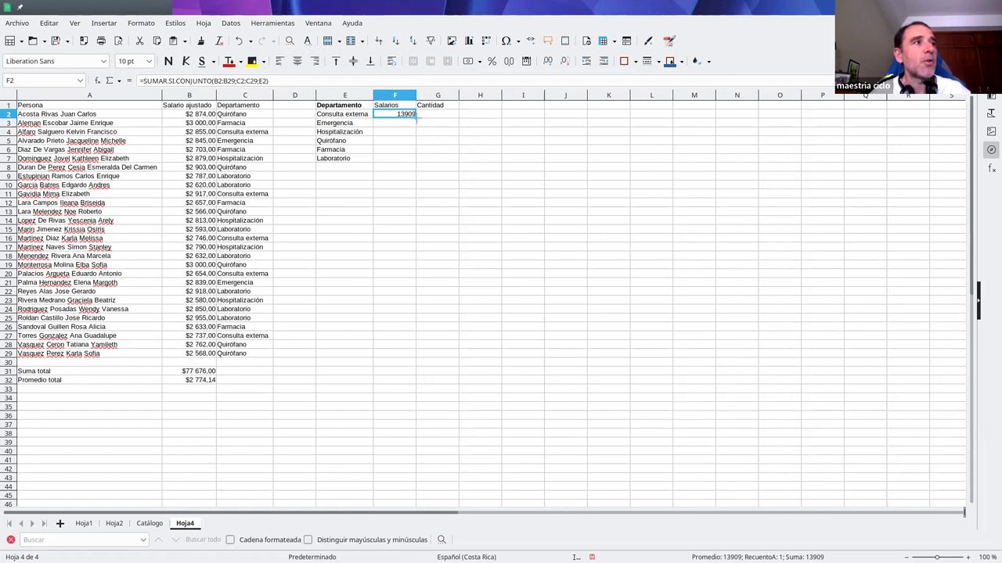
{"action": "left_click_drag", "start_coordinate": [416, 115], "coordinate": [408, 160]}
{"action": "left_click", "coordinate": [396, 123]}
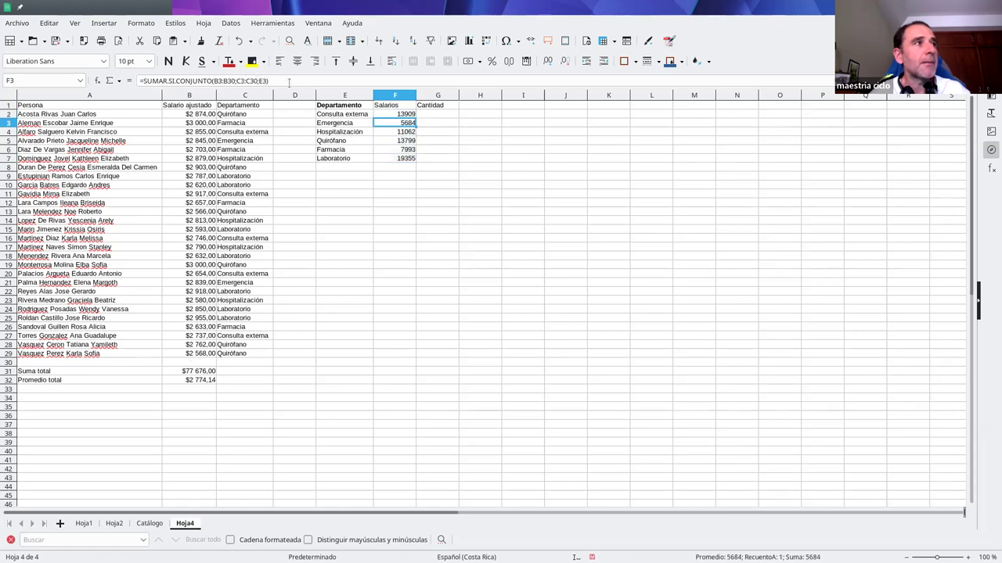
{"action": "key", "text": "F2"}
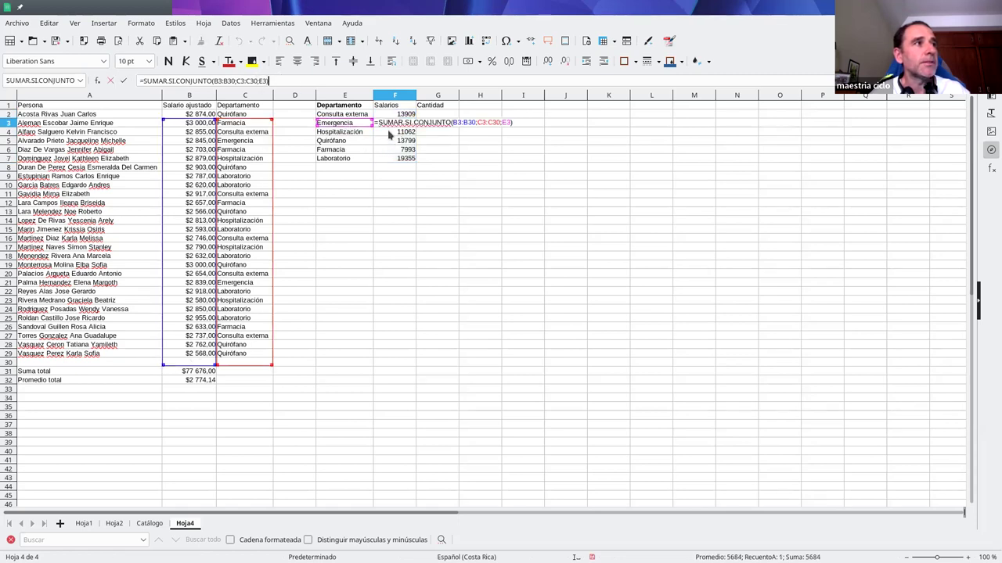
{"action": "key", "text": "Escape"}
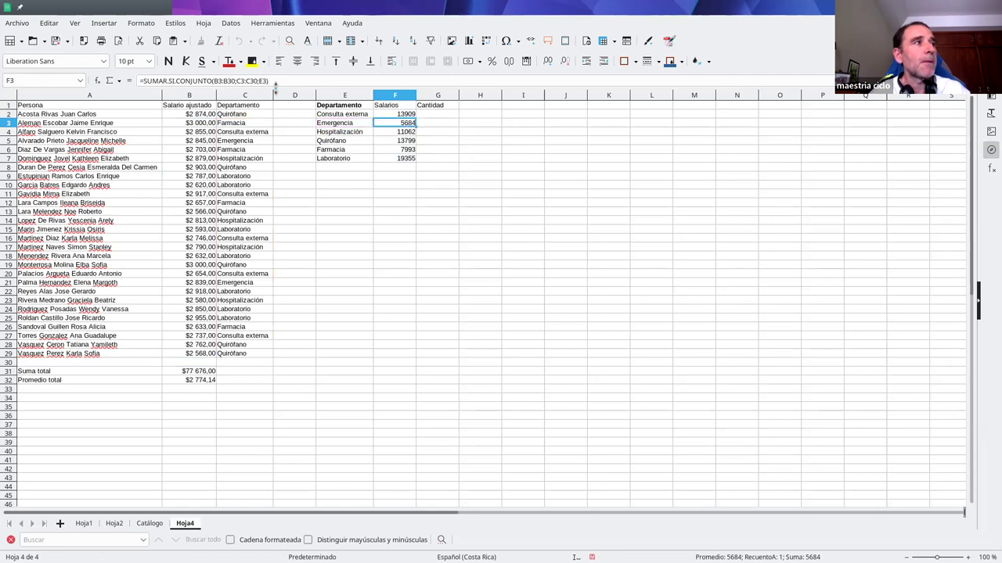
{"action": "left_click_drag", "start_coordinate": [215, 81], "coordinate": [232, 81]}
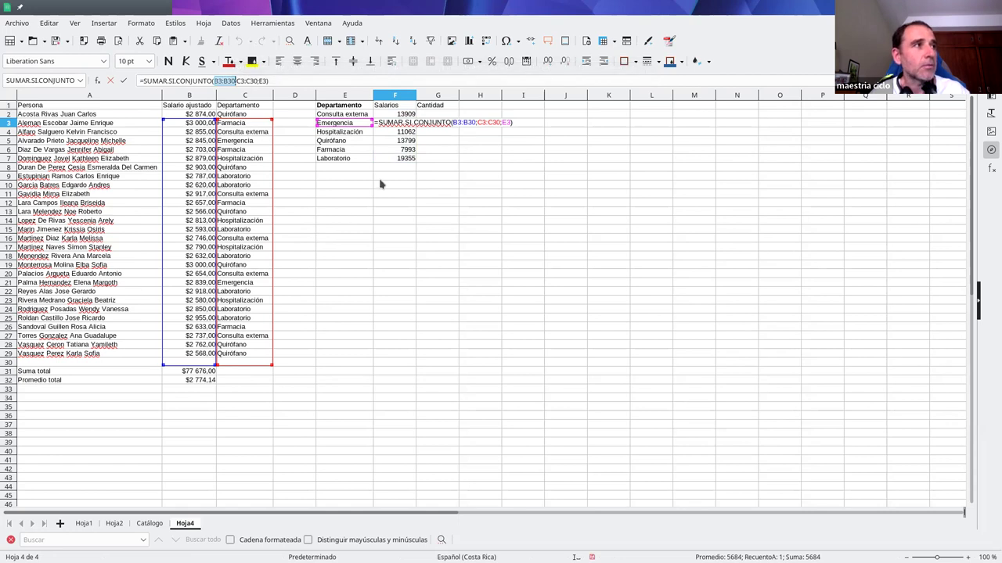
{"action": "key", "text": "Return"}
In the F2 formula, make the sum range absolute as $B$2:$B$29.
{"action": "left_click", "coordinate": [397, 115]}
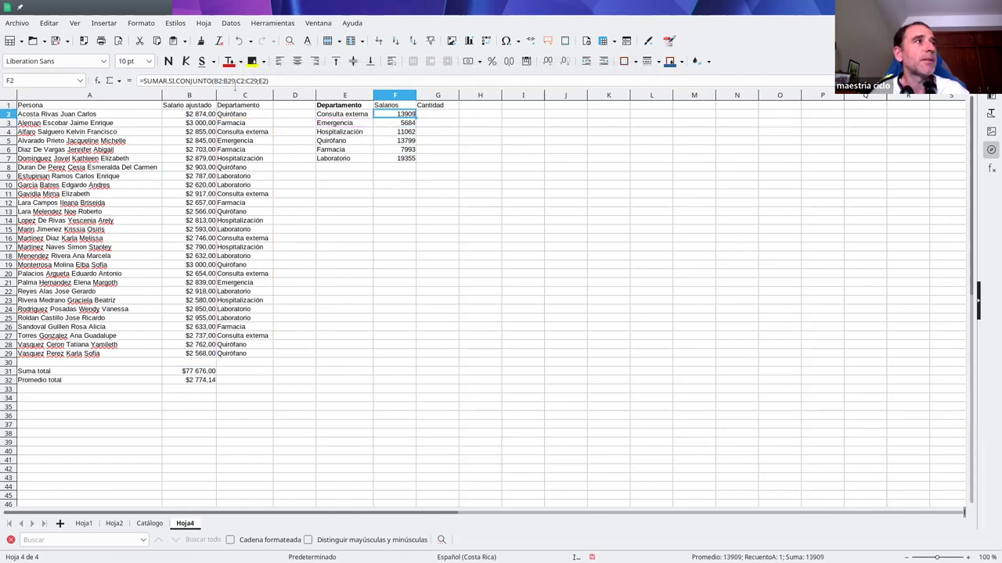
{"action": "left_click", "coordinate": [214, 81]}
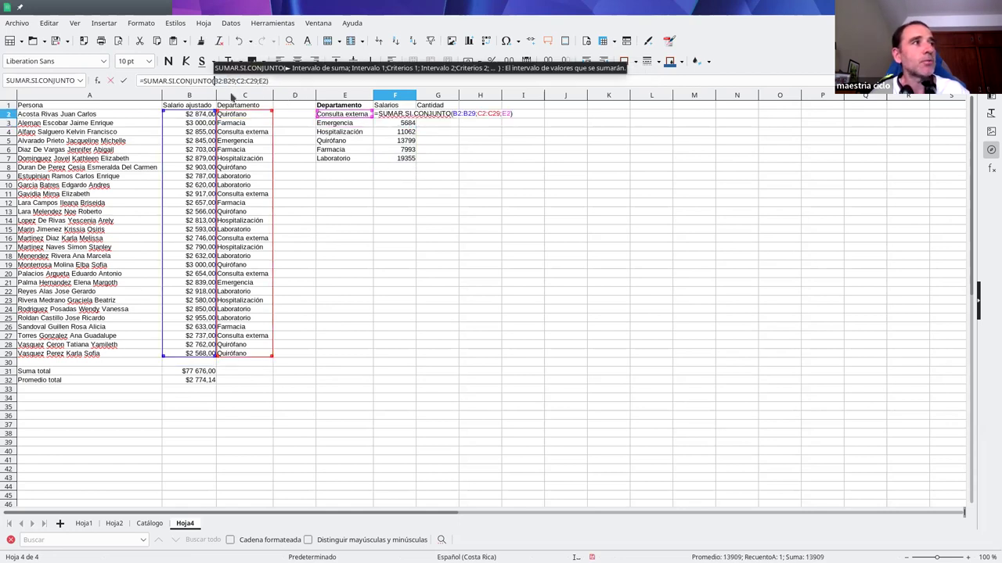
{"action": "type", "text": "$"}
{"action": "key", "text": "Right"}
{"action": "type", "text": "$"}
{"action": "key", "text": "Right"}
{"action": "type", "text": "$"}
{"action": "key", "text": "Right"}
{"action": "type", "text": "$"}
Make the criteria range in the F2 formula absolute as $C$2:$C$29 and enter it as =SUMAR.SI.CONJUNTO($B$2:$B$29;$C$2:$C$29;E2).
{"action": "key", "text": "Right"}
{"action": "key", "text": "Right"}
{"action": "key", "text": "Right"}
{"action": "type", "text": "$"}
{"action": "key", "text": "Right"}
{"action": "type", "text": "$"}
{"action": "key", "text": "Right"}
{"action": "type", "text": "$"}
{"action": "key", "text": "Right"}
{"action": "type", "text": "$"}
{"action": "key", "text": "Right"}
{"action": "key", "text": "Right"}
{"action": "key", "text": "Right"}
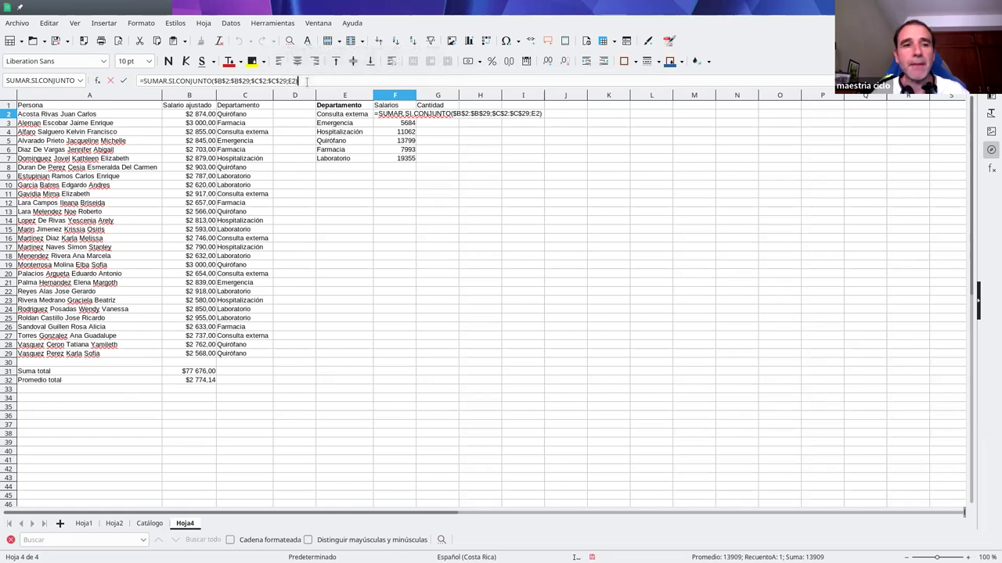
{"action": "key", "text": "Return"}
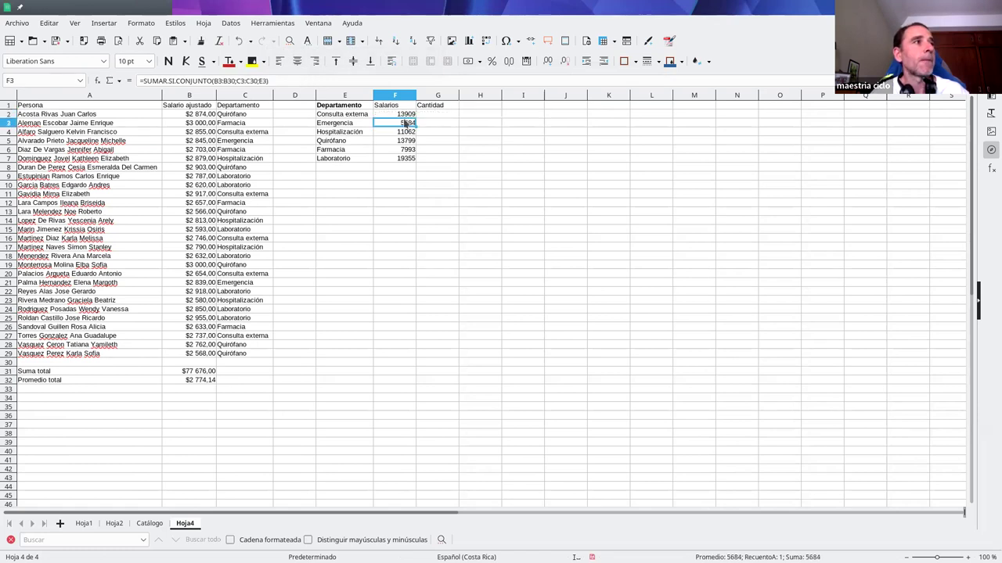
Fill the F2 formula with absolute ranges down to F7 for all departments.
{"action": "left_click", "coordinate": [407, 115]}
{"action": "left_click_drag", "start_coordinate": [416, 119], "coordinate": [414, 162]}
{"action": "left_click", "coordinate": [393, 150]}
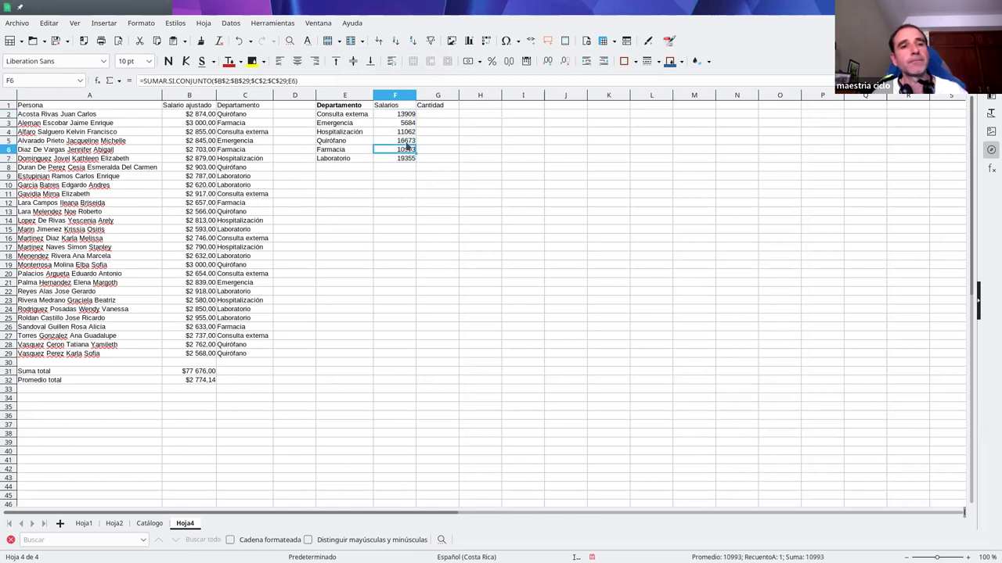
Check which ranges and criterion cells the filled formulas in F3, F4 and F5 reference.
{"action": "left_click", "coordinate": [390, 123]}
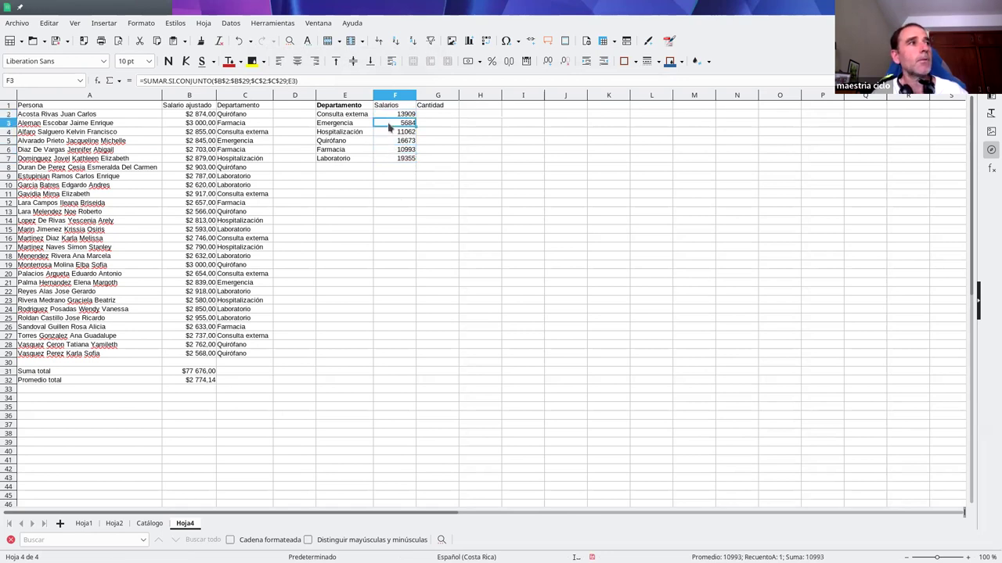
{"action": "left_click", "coordinate": [342, 81]}
{"action": "key", "text": "Return"}
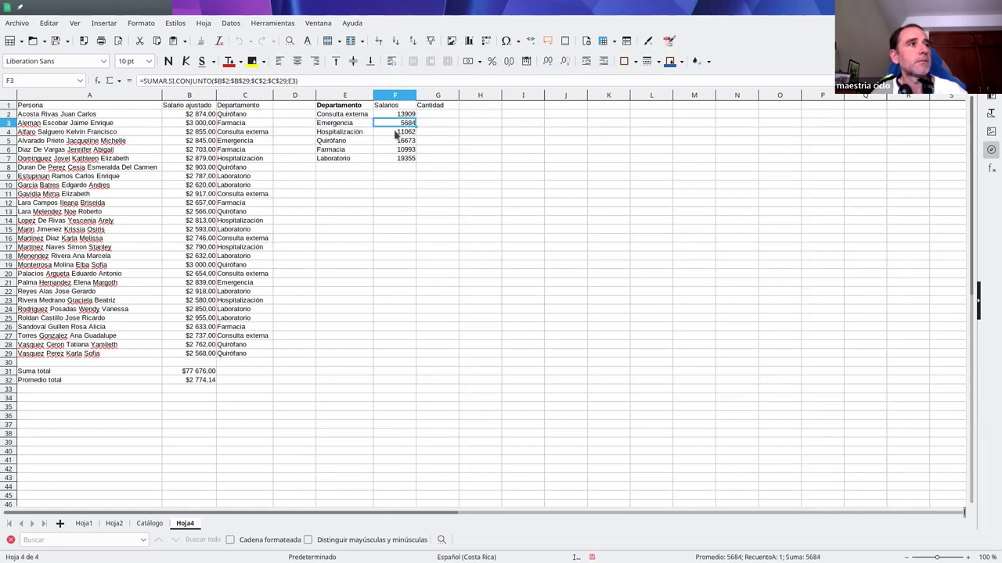
{"action": "left_click", "coordinate": [344, 81]}
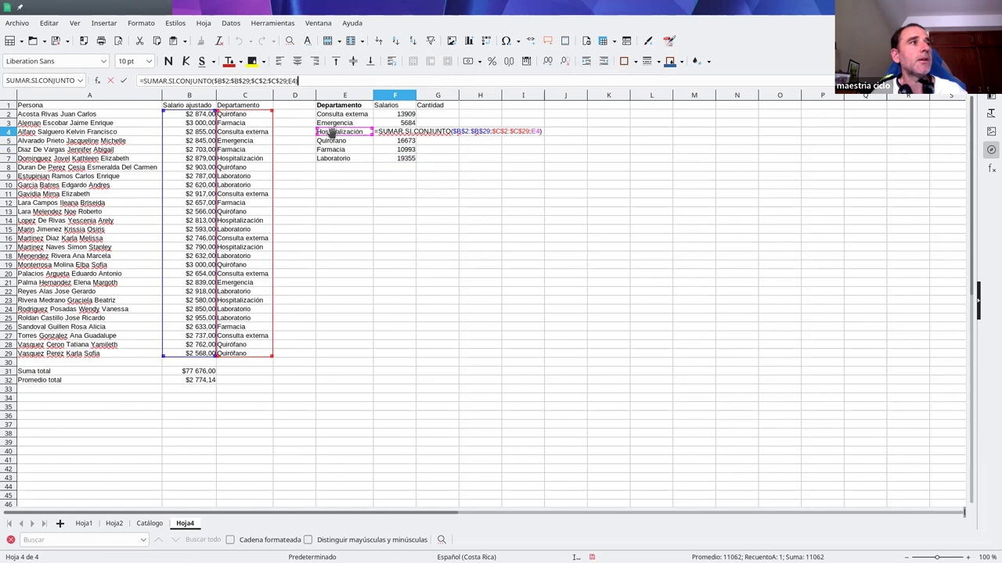
{"action": "left_click", "coordinate": [389, 142]}
{"action": "left_click", "coordinate": [328, 81]}
{"action": "key", "text": "Escape"}
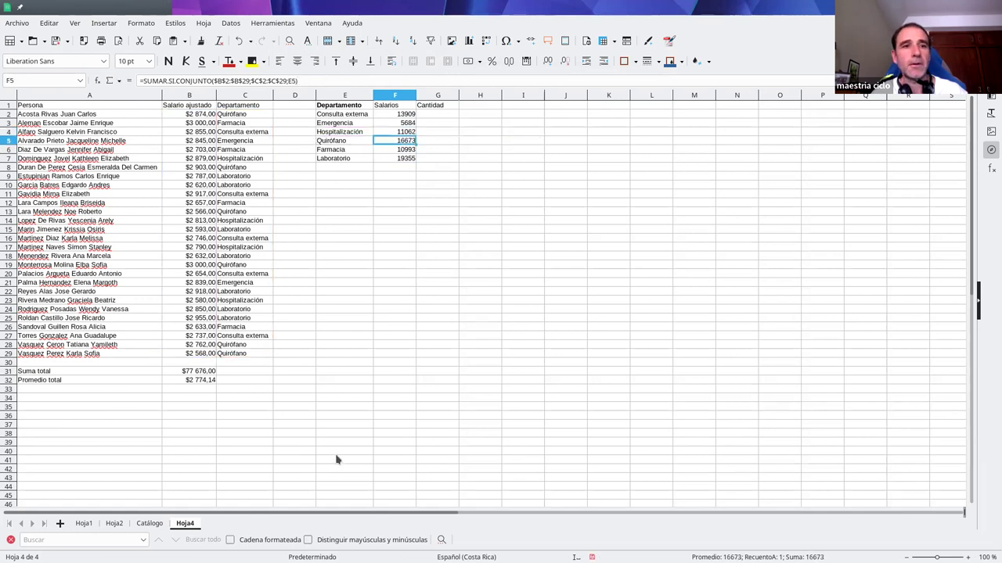
In G2, begin a CONTAR.SI.CONJUNTO formula with the departments in C2:C29 as the criteria range.
{"action": "left_click", "coordinate": [422, 115]}
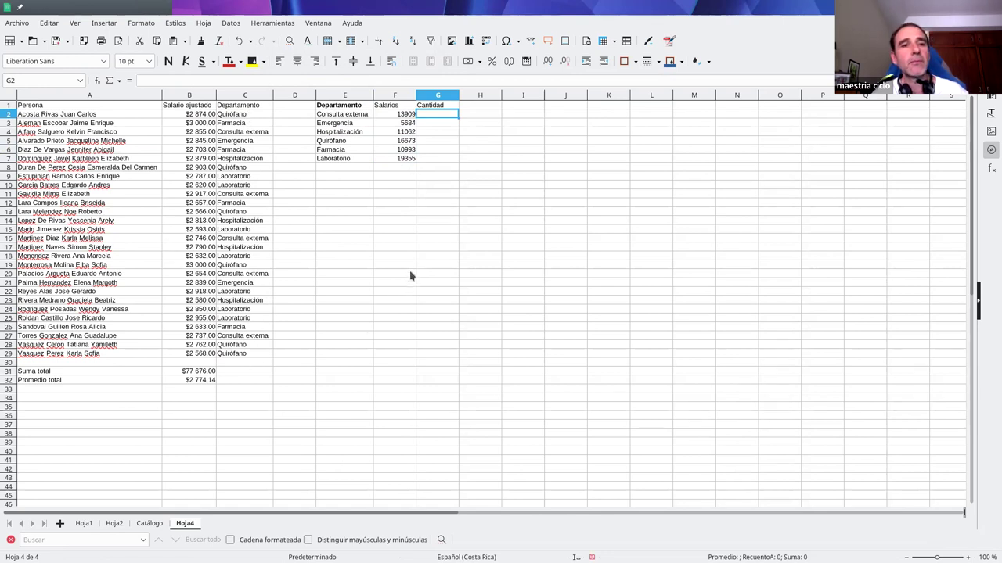
{"action": "left_click", "coordinate": [222, 79]}
{"action": "type", "text": "=contar.si.conjunto"}
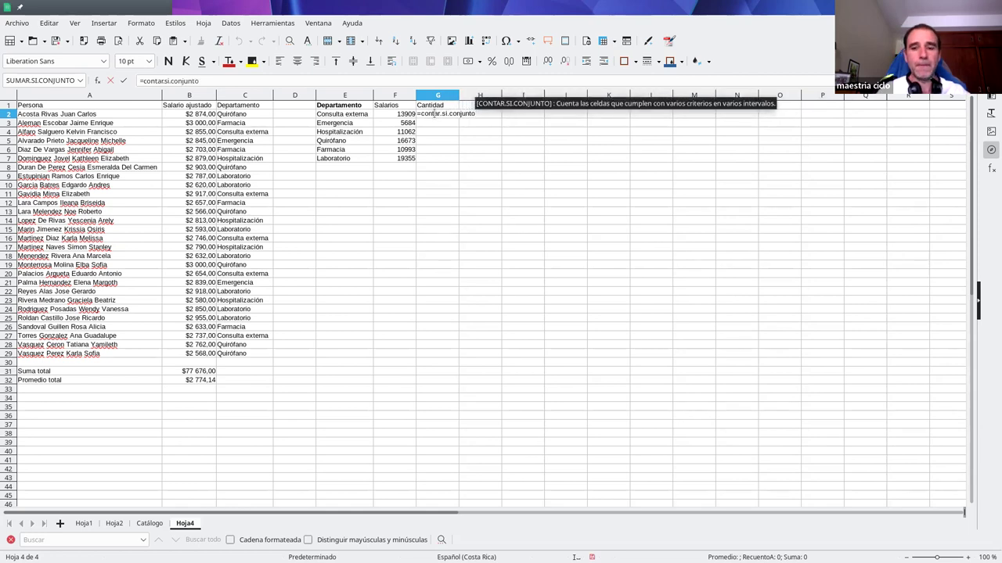
{"action": "type", "text": "("}
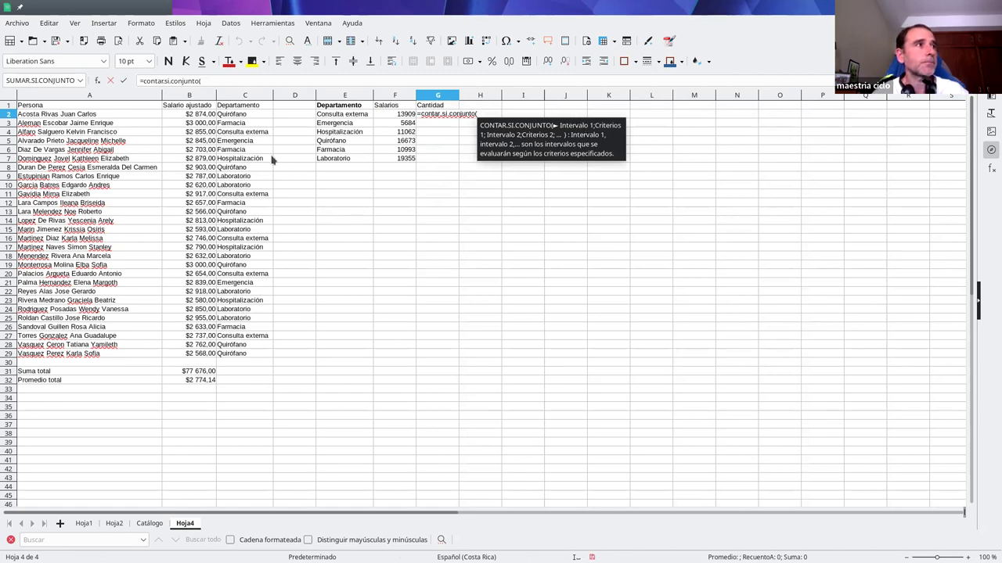
{"action": "left_click_drag", "start_coordinate": [242, 116], "coordinate": [252, 357]}
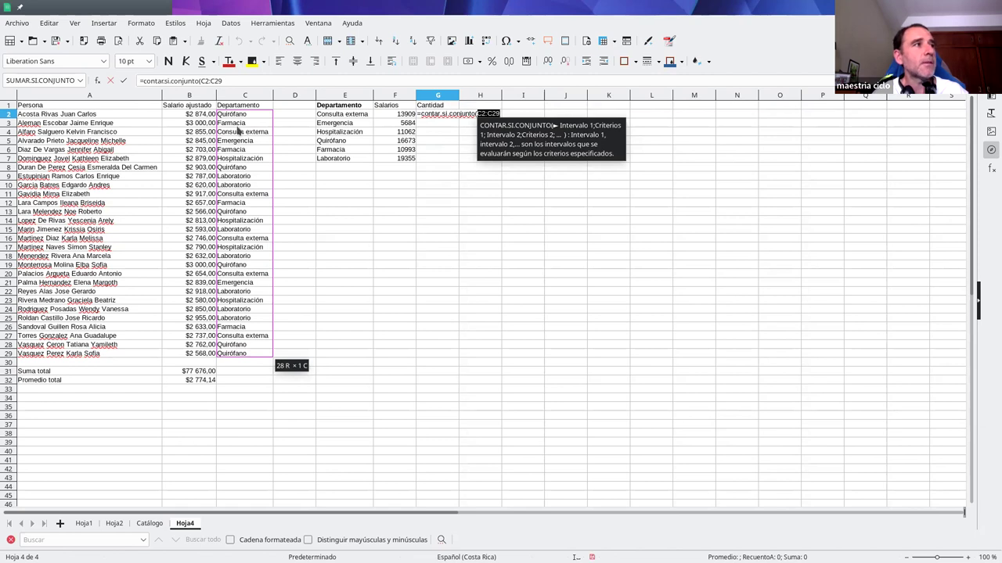
Make the range in the G2 counting formula absolute as $C$2:$C$29.
{"action": "left_click", "coordinate": [202, 80]}
{"action": "type", "text": "$C"}
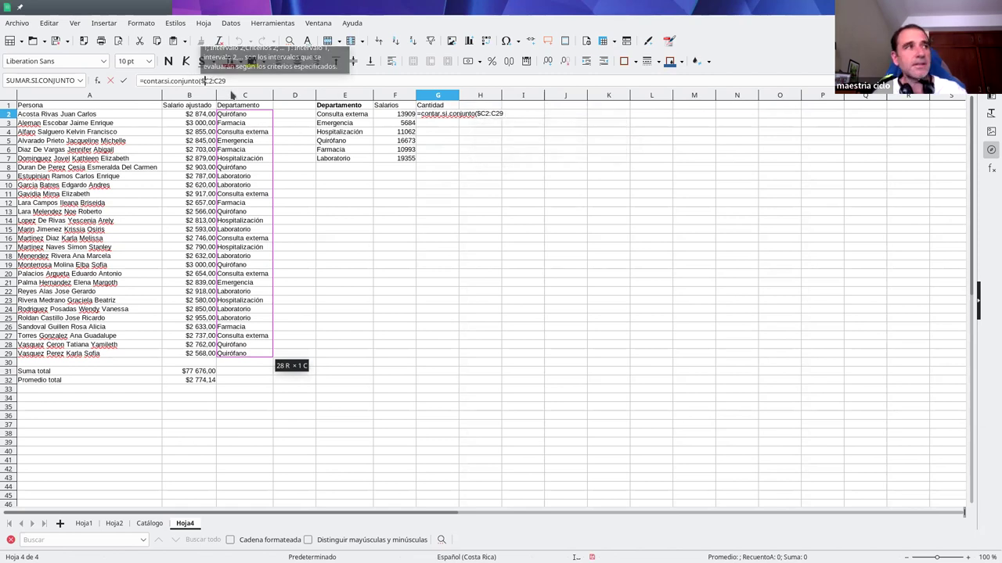
{"action": "type", "text": "$"}
{"action": "key", "text": "Right"}
{"action": "key", "text": "Right"}
{"action": "type", "text": "$"}
{"action": "key", "text": "Right"}
{"action": "type", "text": "$"}
{"action": "key", "text": "Right"}
{"action": "key", "text": "Right"}
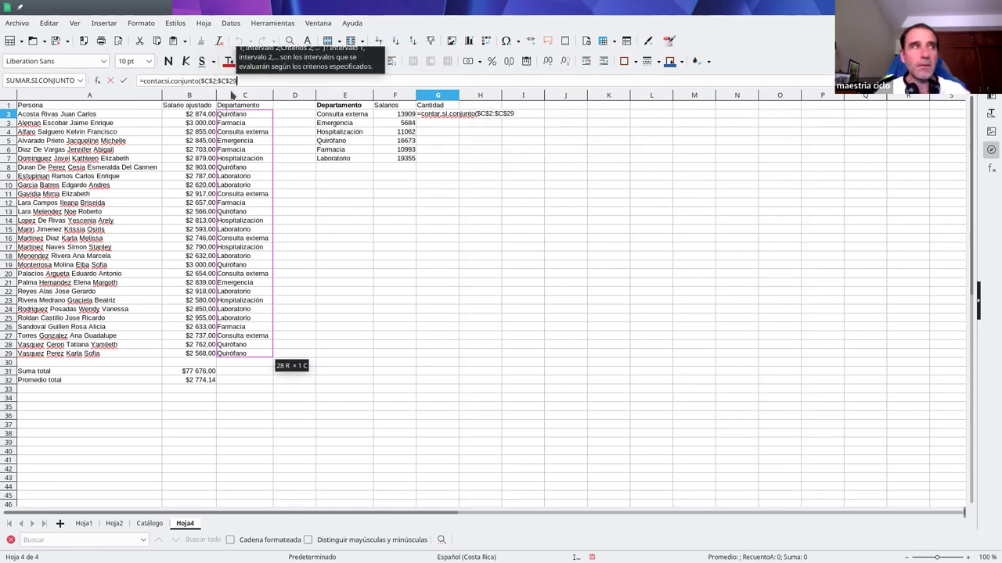
Add E2 as the criterion and enter the G2 formula as =CONTAR.SI.CONJUNTO($C$2:$C$29;E2).
{"action": "type", "text": ";"}
{"action": "left_click", "coordinate": [345, 115]}
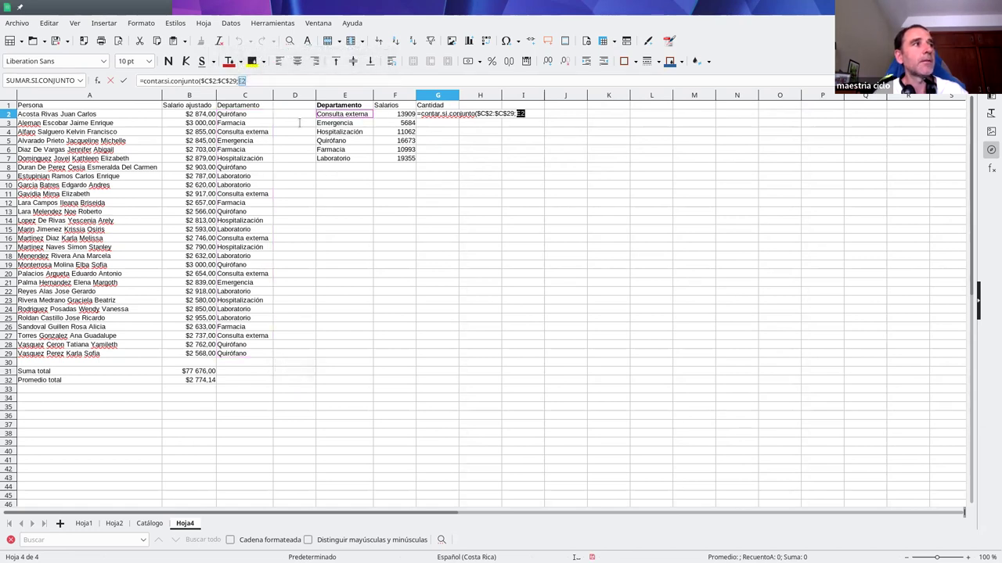
{"action": "left_click", "coordinate": [264, 82]}
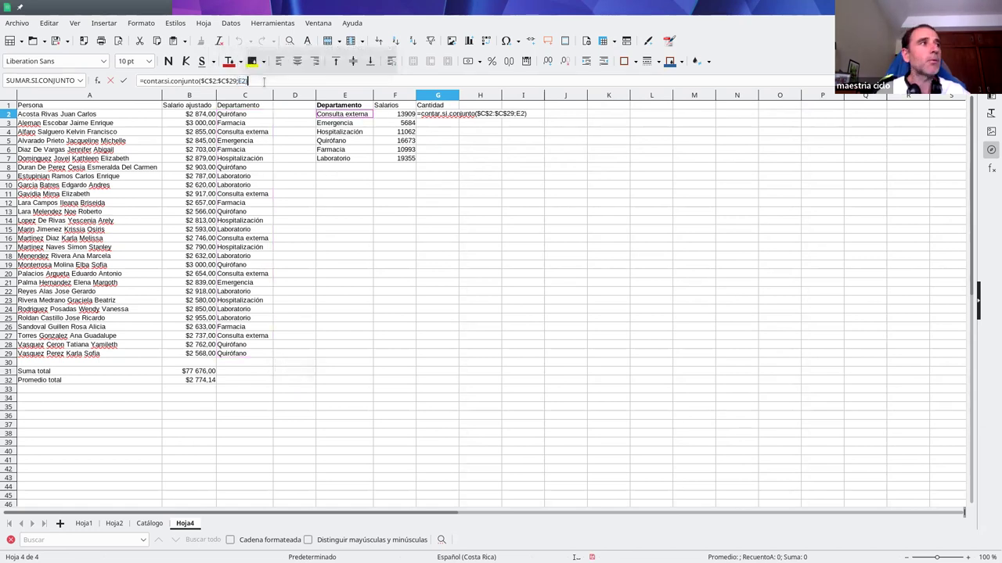
{"action": "key", "text": "Return"}
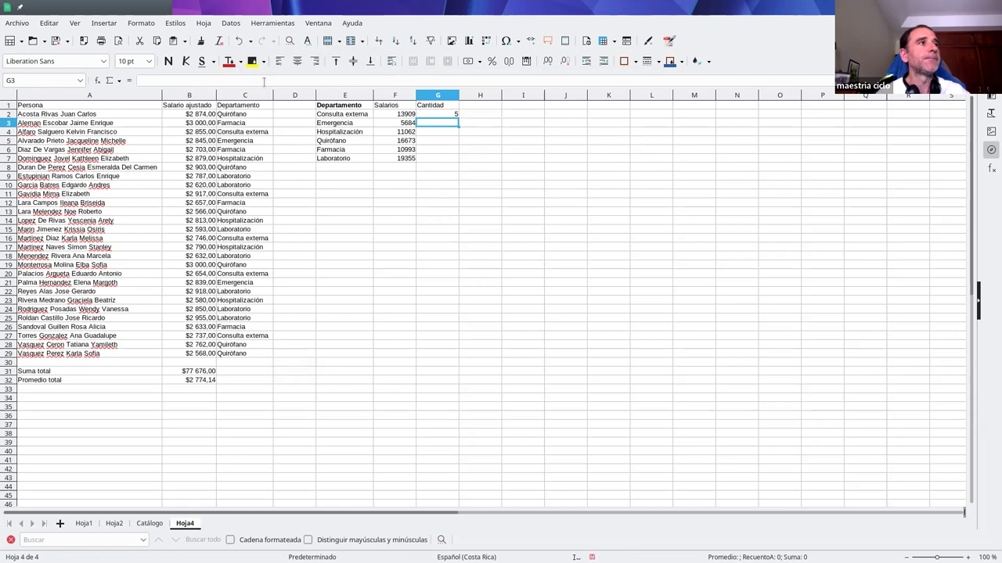
Fill the counting formula from G2 down to G7 for all departments.
{"action": "left_click", "coordinate": [437, 115]}
{"action": "left_click_drag", "start_coordinate": [458, 119], "coordinate": [457, 162]}
{"action": "key", "text": "Down"}
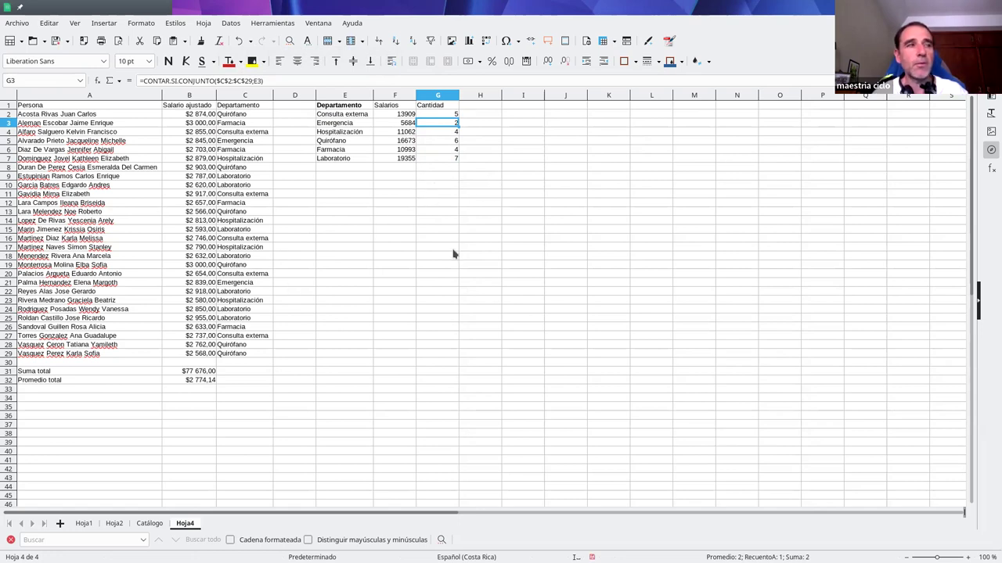
Format the department salary sums in F2:F7 as currency.
{"action": "left_click_drag", "start_coordinate": [395, 115], "coordinate": [394, 159]}
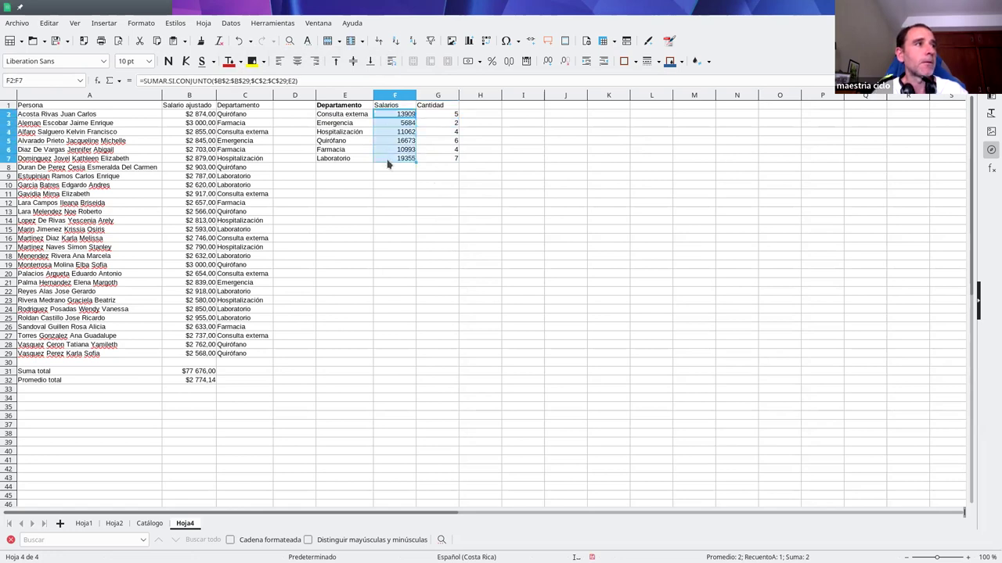
{"action": "left_click", "coordinate": [472, 62]}
{"action": "left_click", "coordinate": [393, 196]}
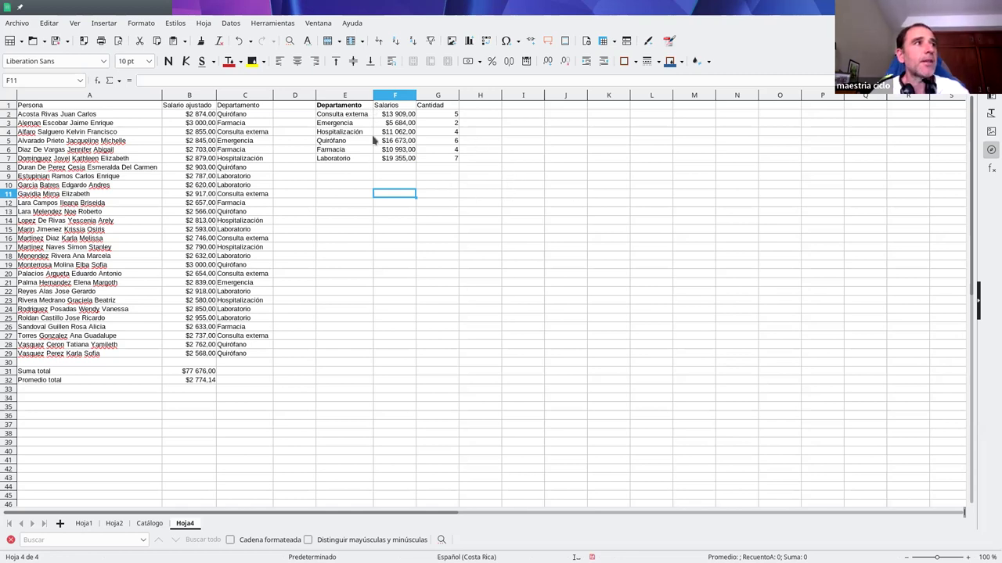
Make the "Salarios" and "Cantidad" headings in F1:G1 bold.
{"action": "left_click_drag", "start_coordinate": [408, 108], "coordinate": [436, 109]}
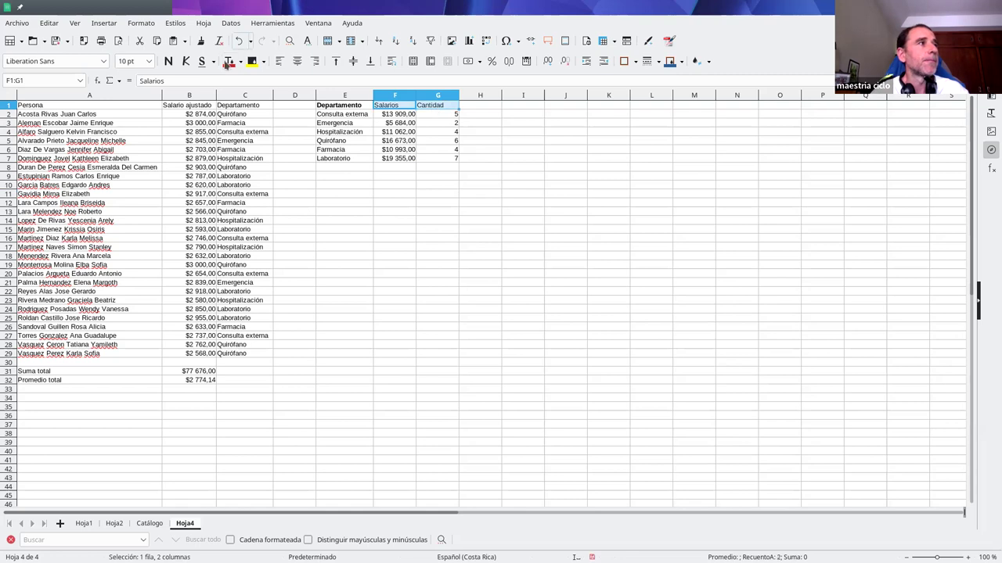
{"action": "left_click", "coordinate": [169, 61]}
{"action": "left_click", "coordinate": [391, 161]}
Insert a normal column chart from the department summary E1:G7.
{"action": "left_click_drag", "start_coordinate": [344, 105], "coordinate": [448, 160]}
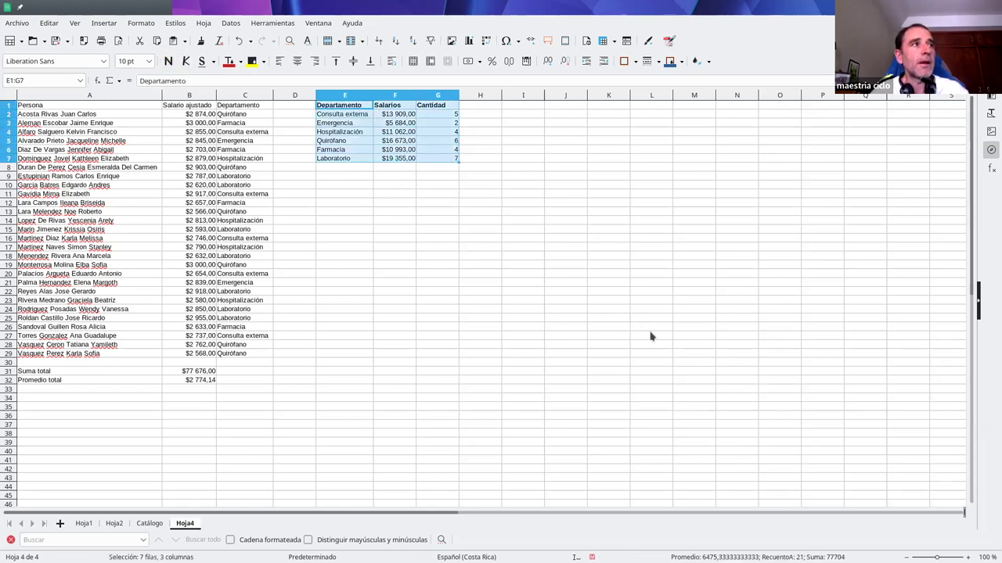
{"action": "left_click", "coordinate": [471, 41]}
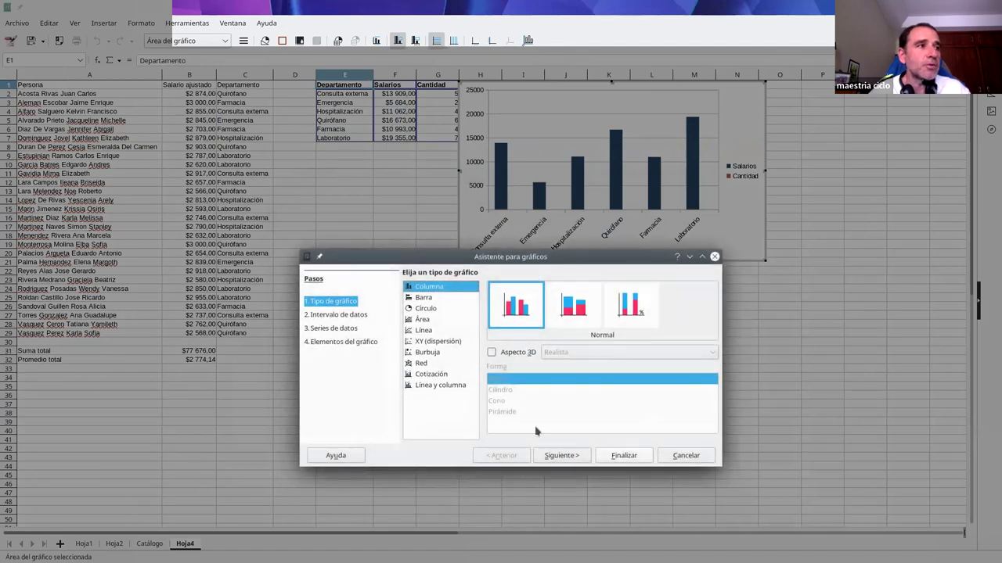
{"action": "left_click", "coordinate": [623, 457]}
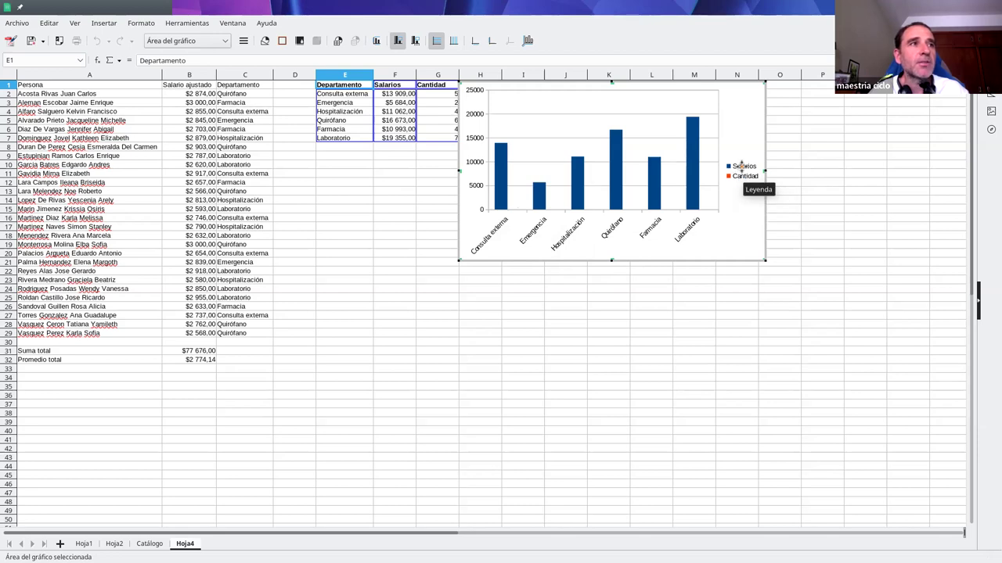
Align the Cantidad series to the secondary Y axis and show its bars side by side with Salarios.
{"action": "left_click", "coordinate": [517, 210]}
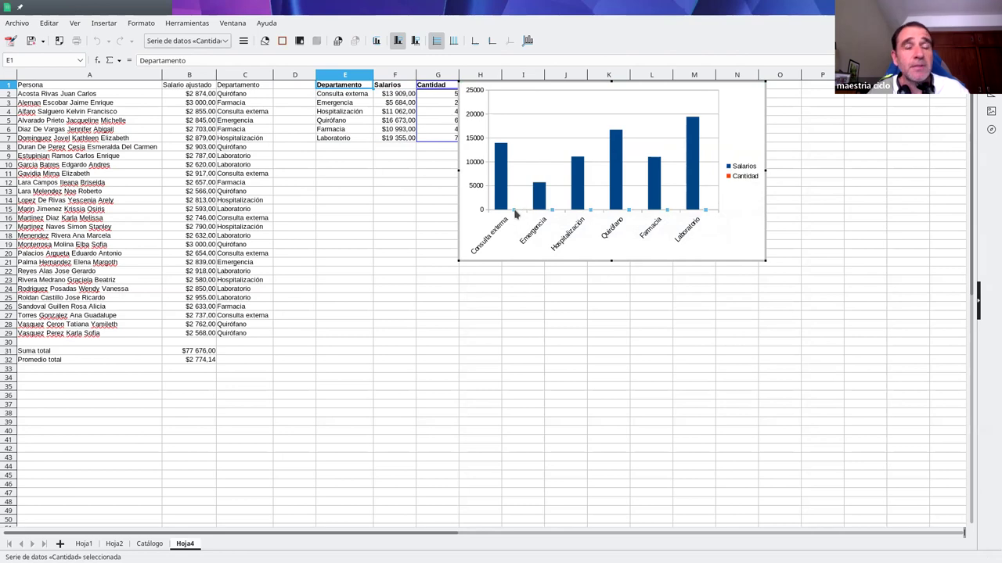
{"action": "mouse_move", "coordinate": [515, 214]}
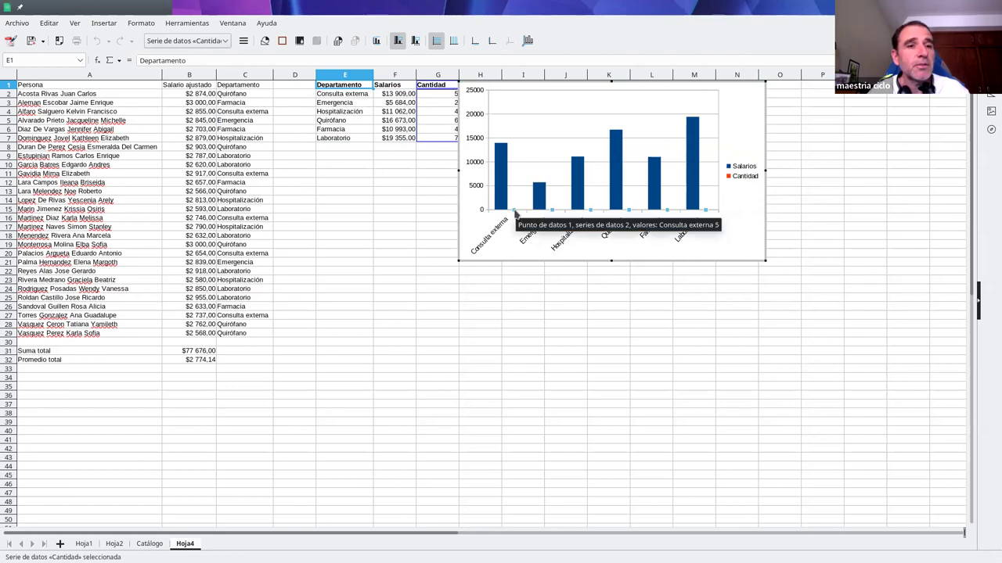
{"action": "right_click", "coordinate": [515, 214]}
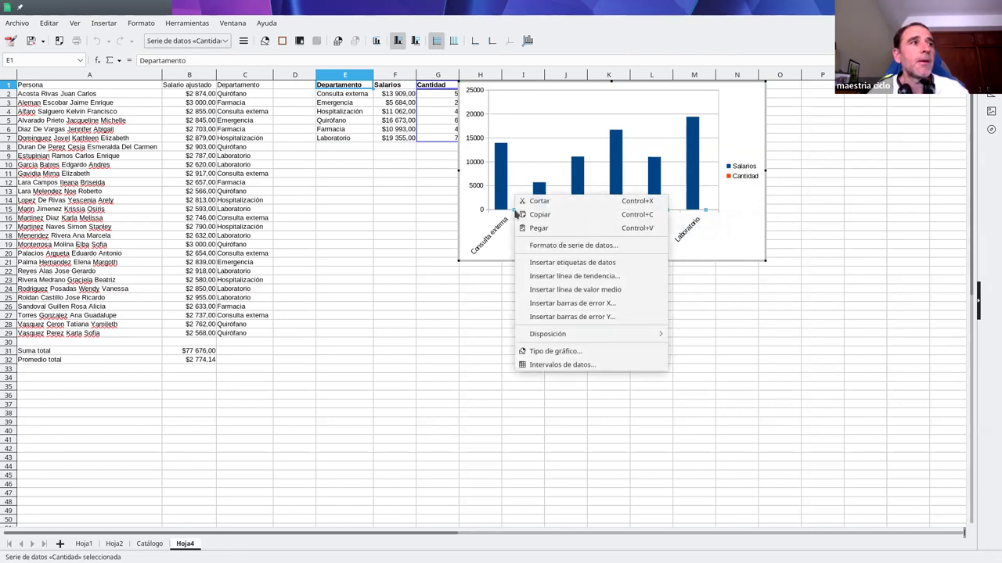
{"action": "left_click", "coordinate": [583, 249]}
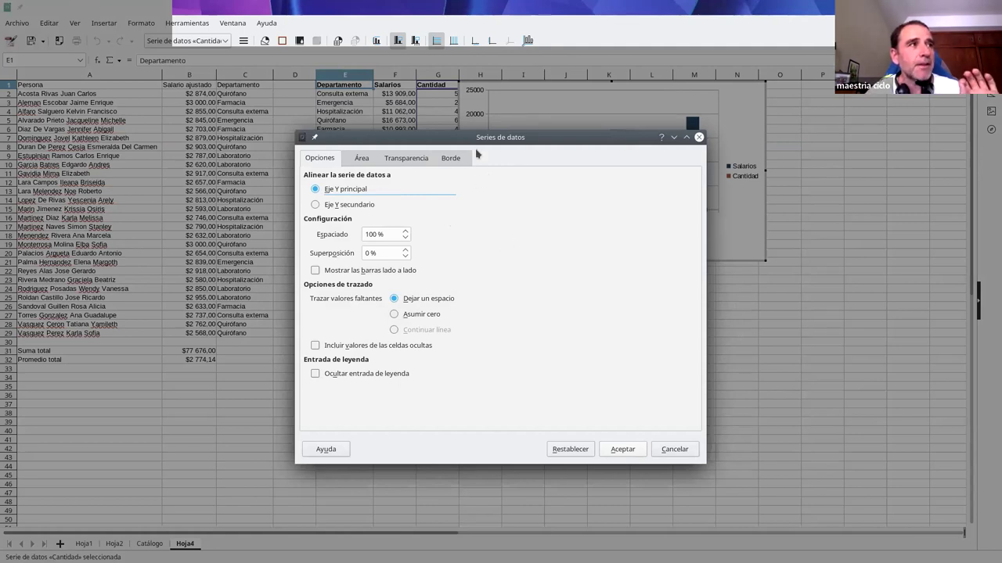
{"action": "left_click_drag", "start_coordinate": [464, 160], "coordinate": [451, 211]}
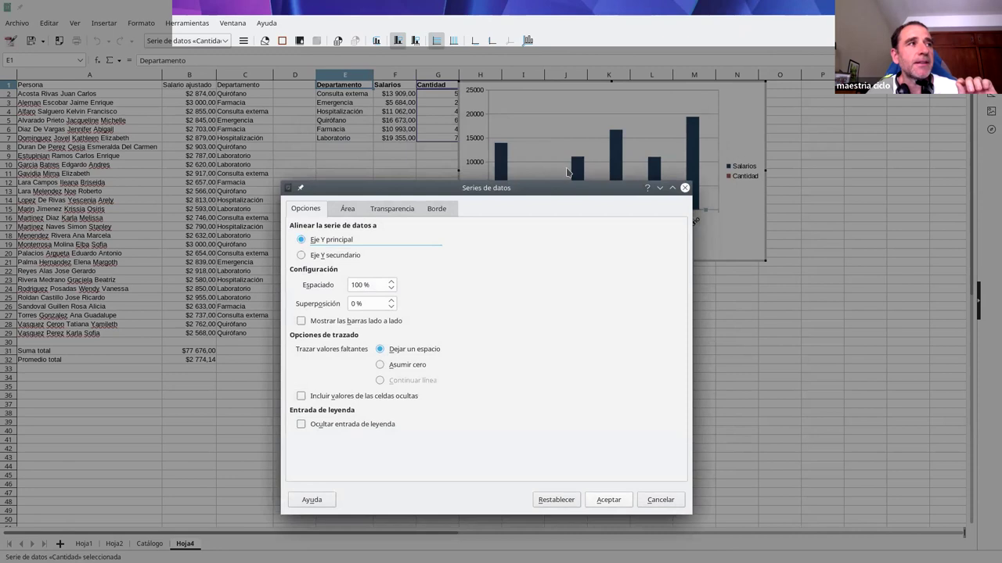
{"action": "left_click", "coordinate": [303, 256]}
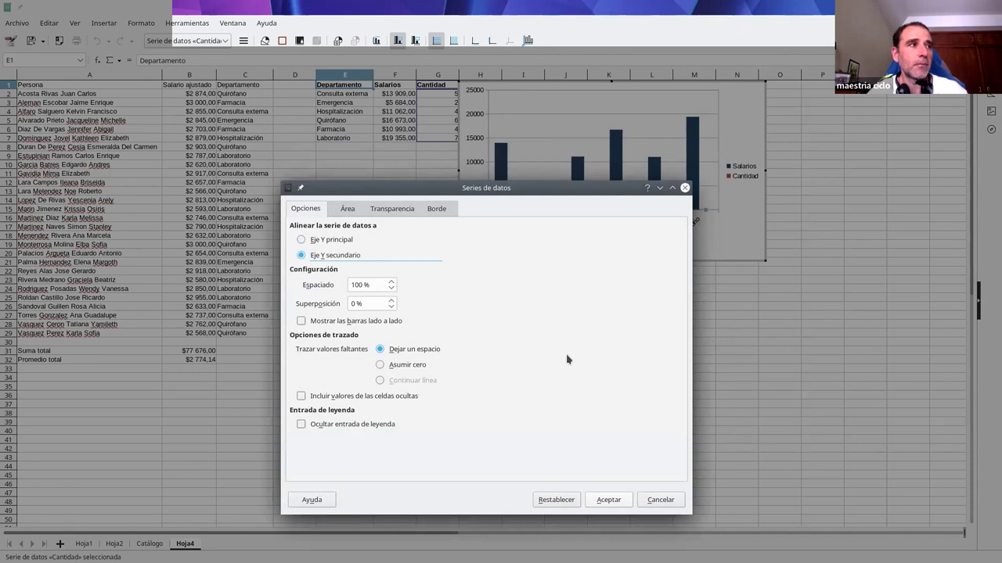
{"action": "left_click", "coordinate": [301, 321]}
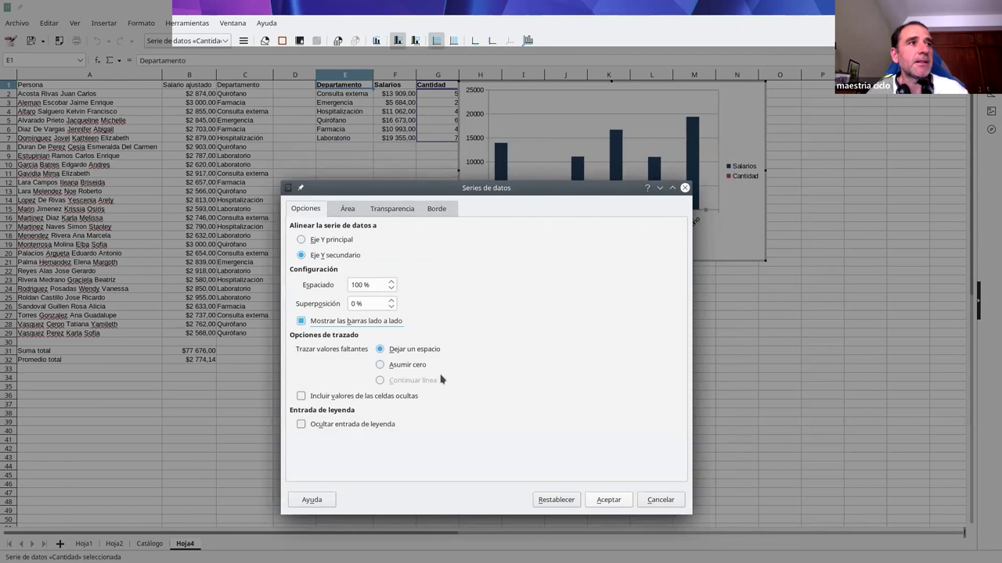
{"action": "left_click", "coordinate": [608, 501]}
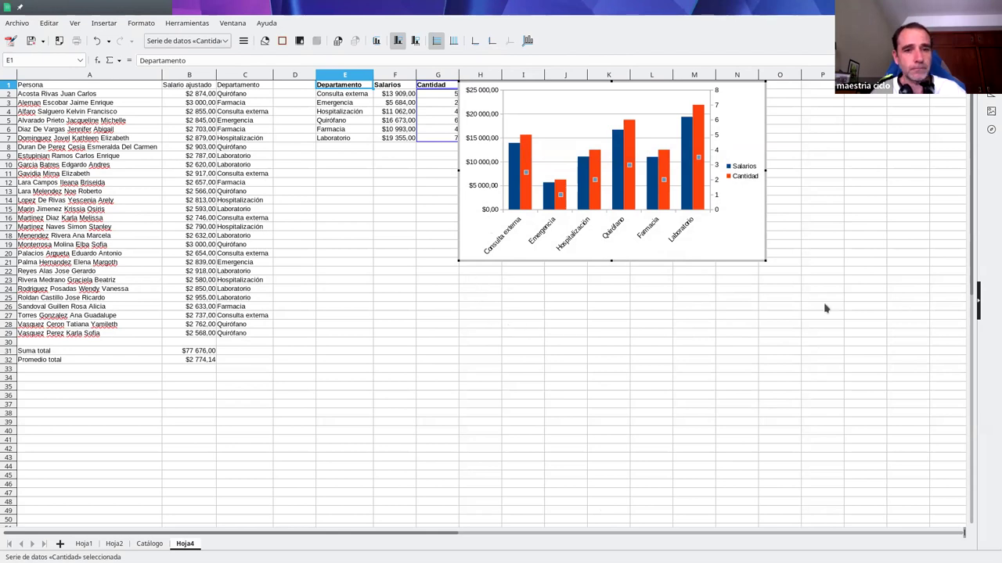
{"action": "key", "text": "Escape"}
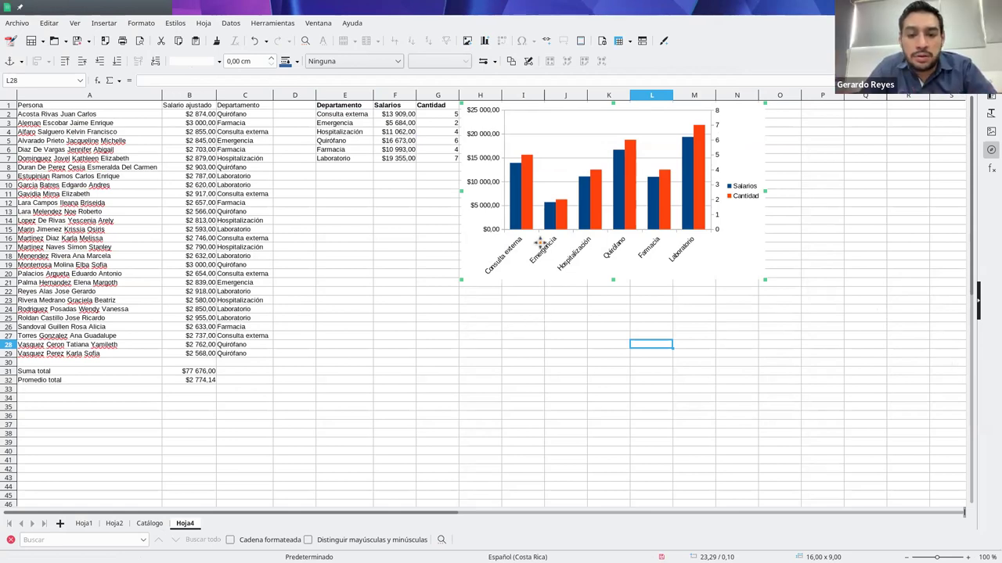
{"action": "left_click", "coordinate": [432, 257]}
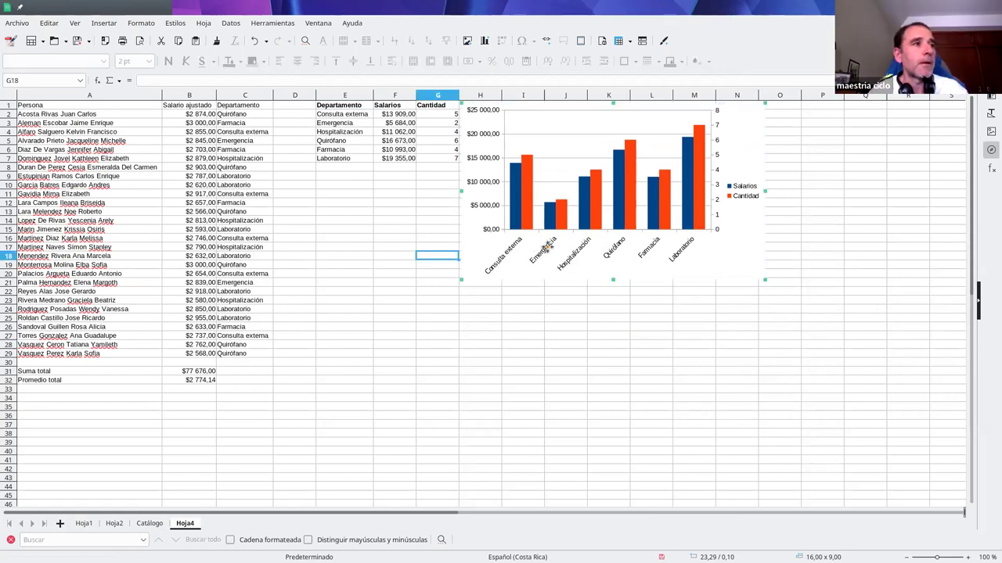
Reopen the chart's Cantidad series format and slightly increase its bar overlap.
{"action": "left_click", "coordinate": [545, 246]}
{"action": "double_click", "coordinate": [546, 246]}
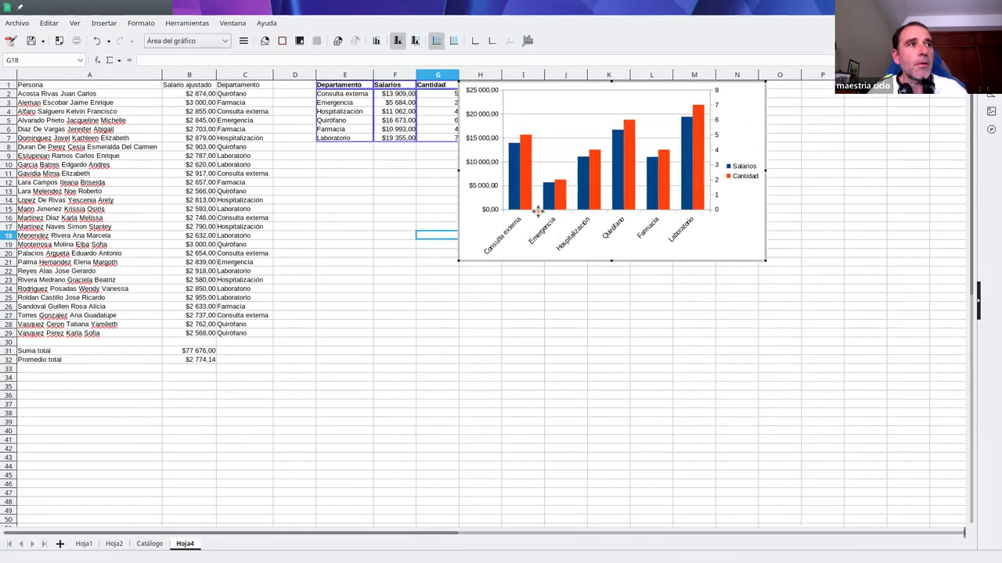
{"action": "left_click", "coordinate": [526, 213]}
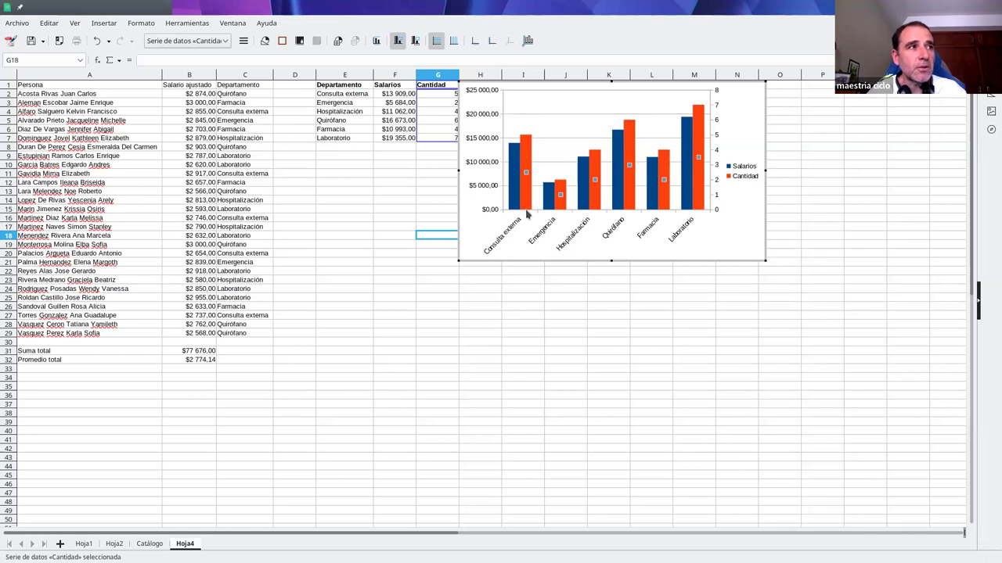
{"action": "mouse_move", "coordinate": [526, 216]}
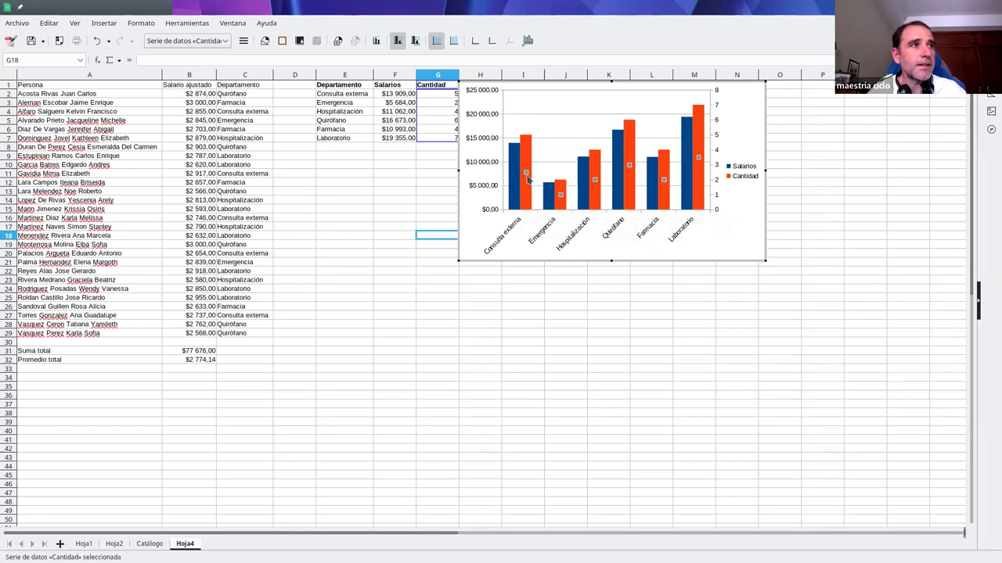
{"action": "right_click", "coordinate": [528, 179]}
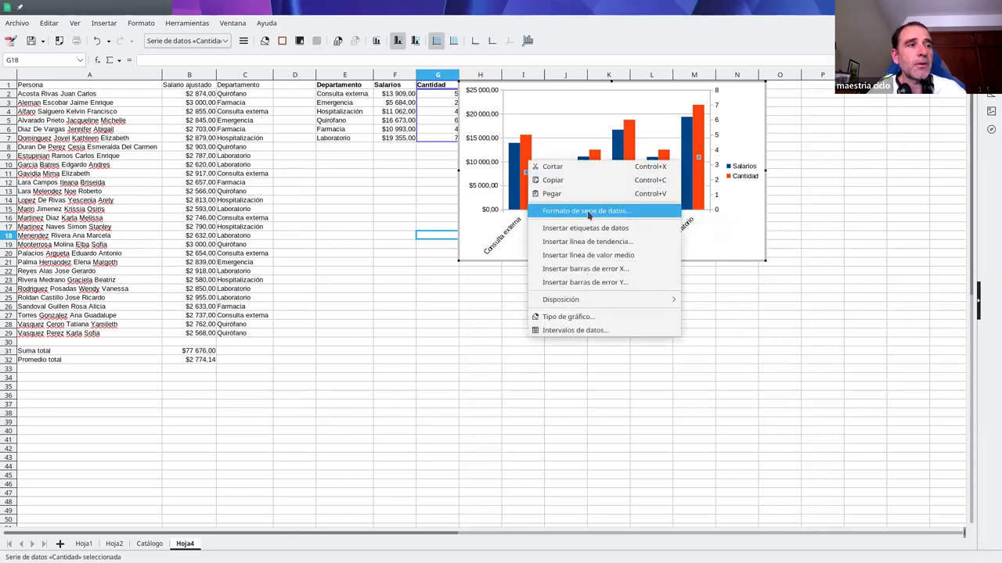
{"action": "left_click", "coordinate": [589, 211]}
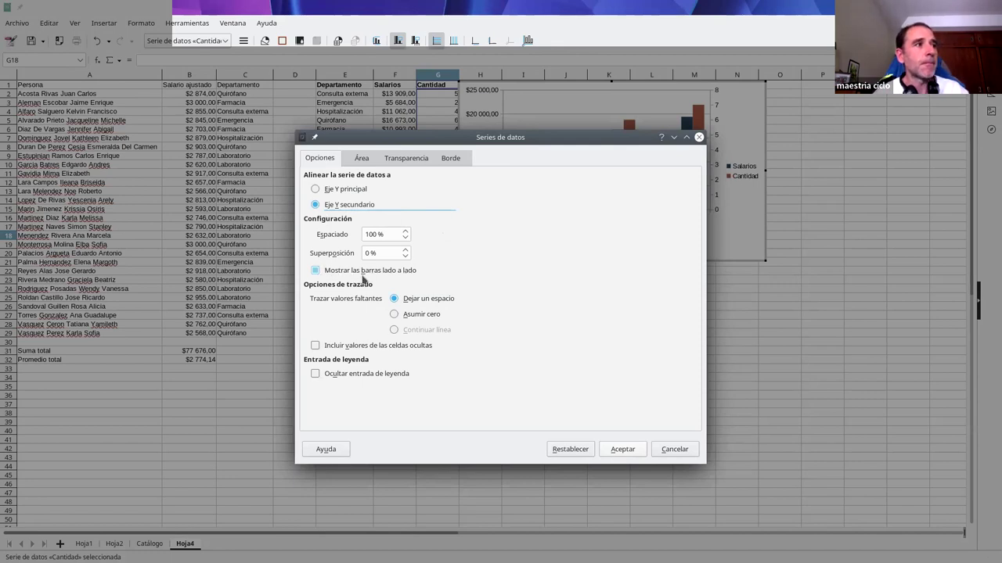
{"action": "left_click", "coordinate": [405, 250]}
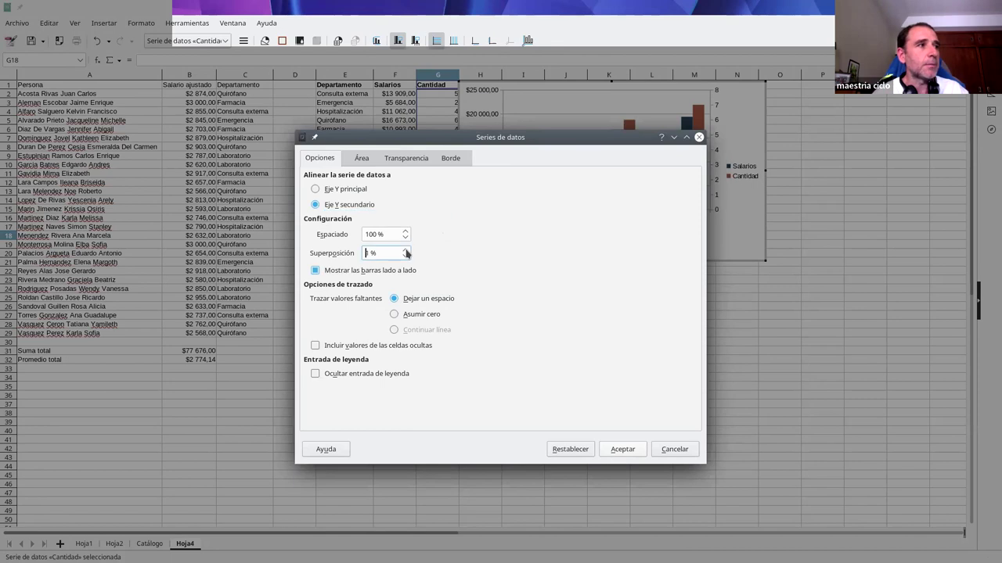
{"action": "double_click", "coordinate": [406, 251]}
{"action": "left_click", "coordinate": [622, 450]}
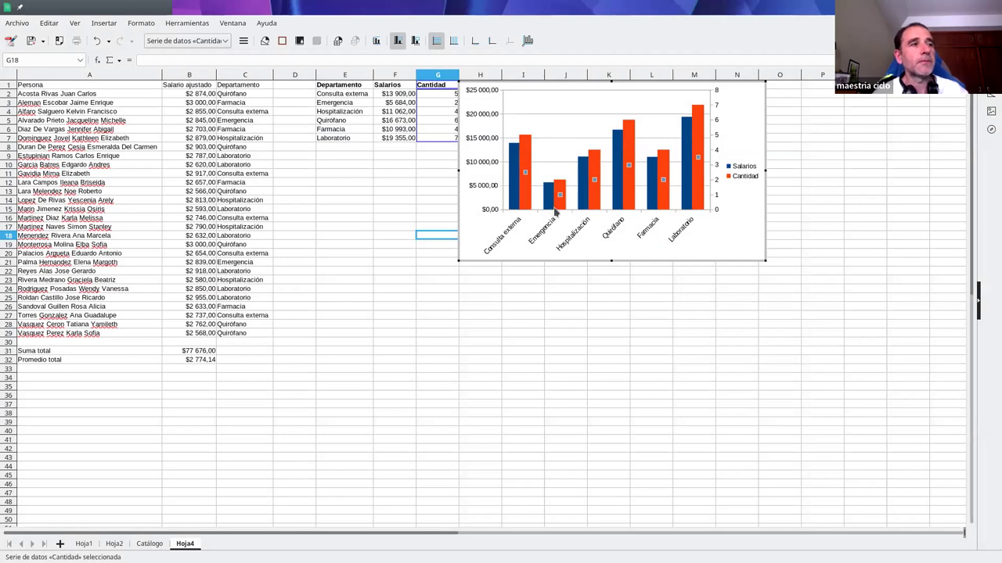
{"action": "mouse_move", "coordinate": [554, 211]}
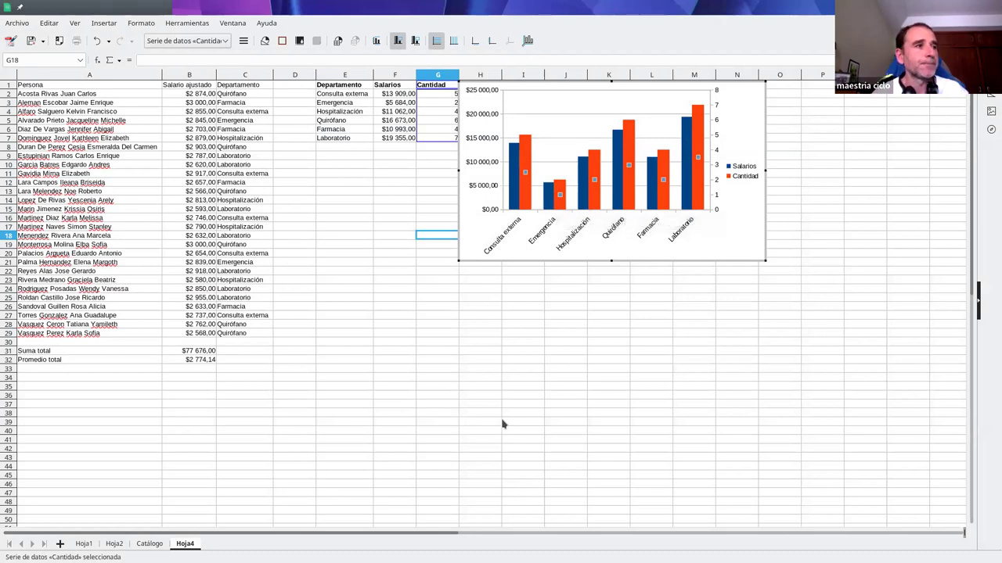
{"action": "left_click", "coordinate": [410, 450]}
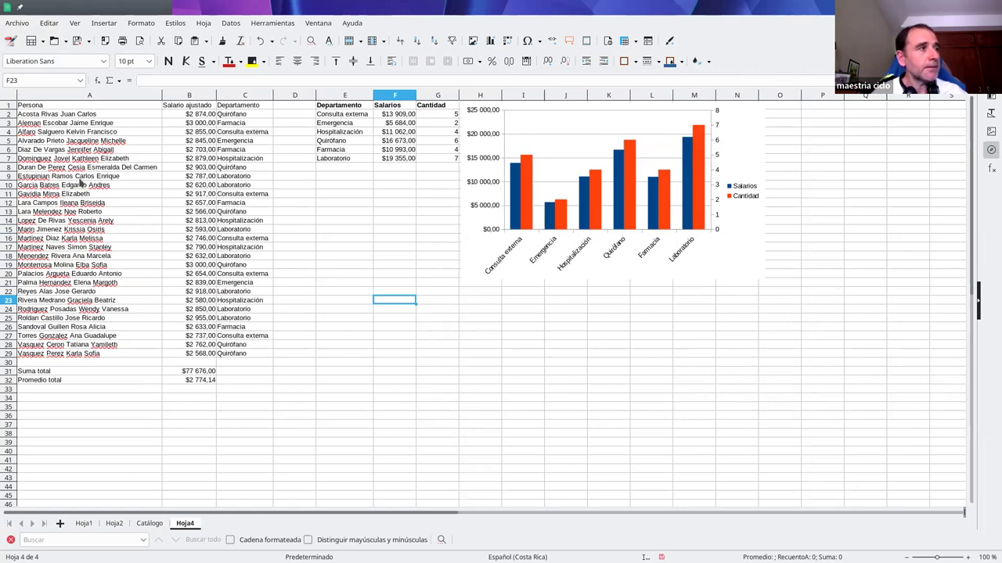
Copy the person, adjusted salary and department table A1:C29 into a new sheet starting at A1.
{"action": "left_click", "coordinate": [227, 161]}
{"action": "left_click", "coordinate": [206, 160]}
{"action": "left_click_drag", "start_coordinate": [63, 109], "coordinate": [241, 356]}
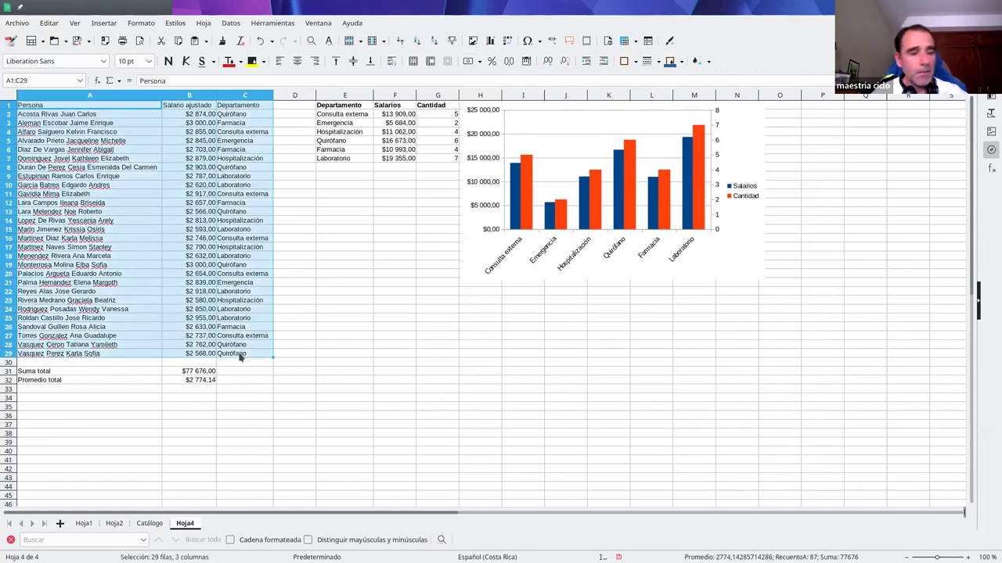
{"action": "left_click", "coordinate": [60, 524]}
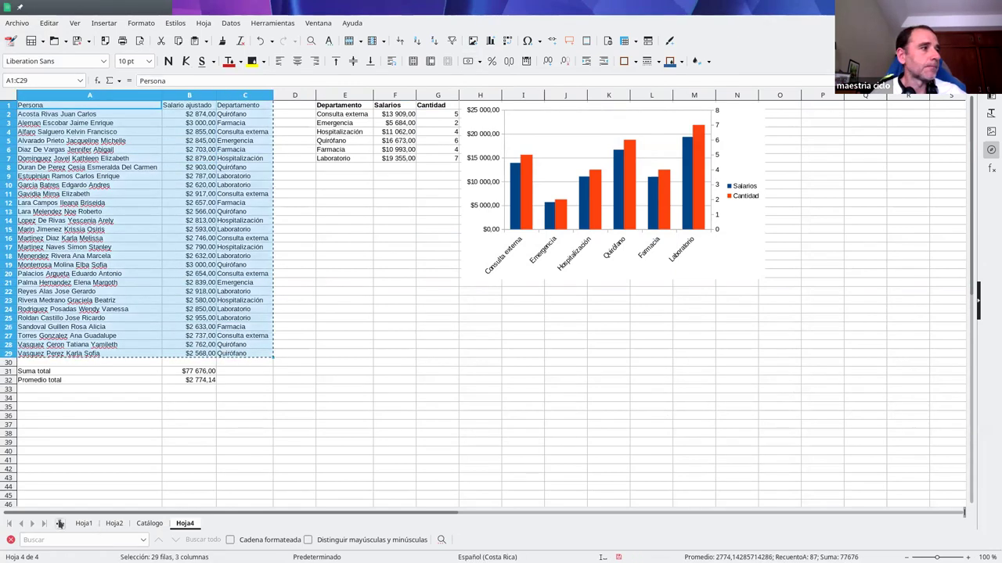
{"action": "key", "text": "ctrl+v"}
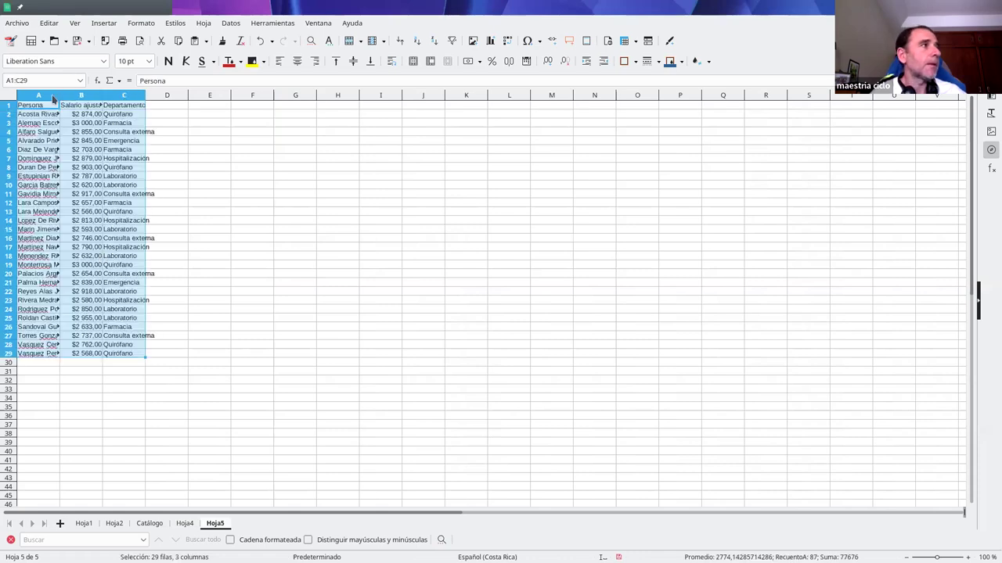
Fit the widths of columns A to C on the new sheet to their contents.
{"action": "double_click", "coordinate": [59, 95]}
{"action": "left_click", "coordinate": [195, 141]}
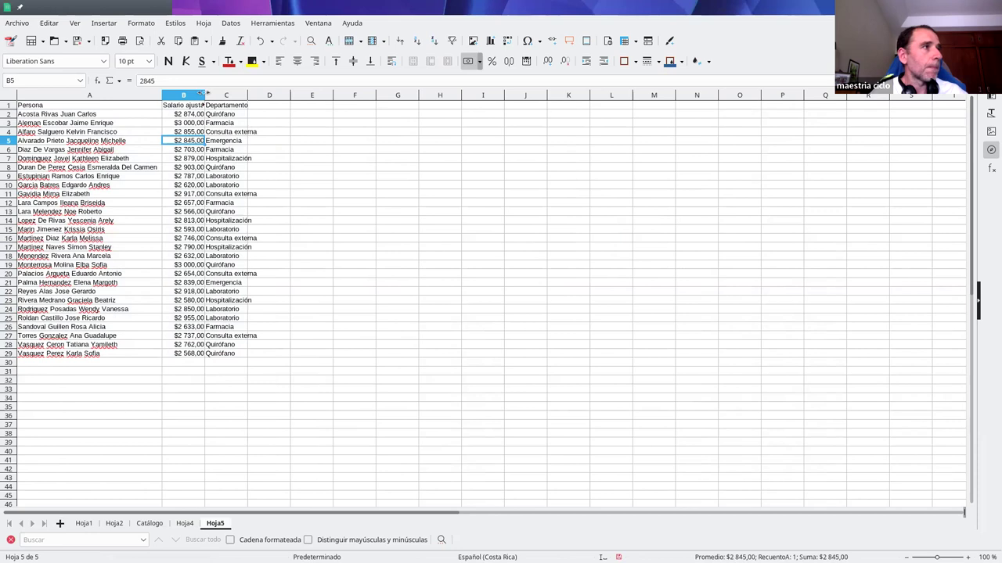
{"action": "double_click", "coordinate": [205, 95]}
{"action": "double_click", "coordinate": [258, 95]}
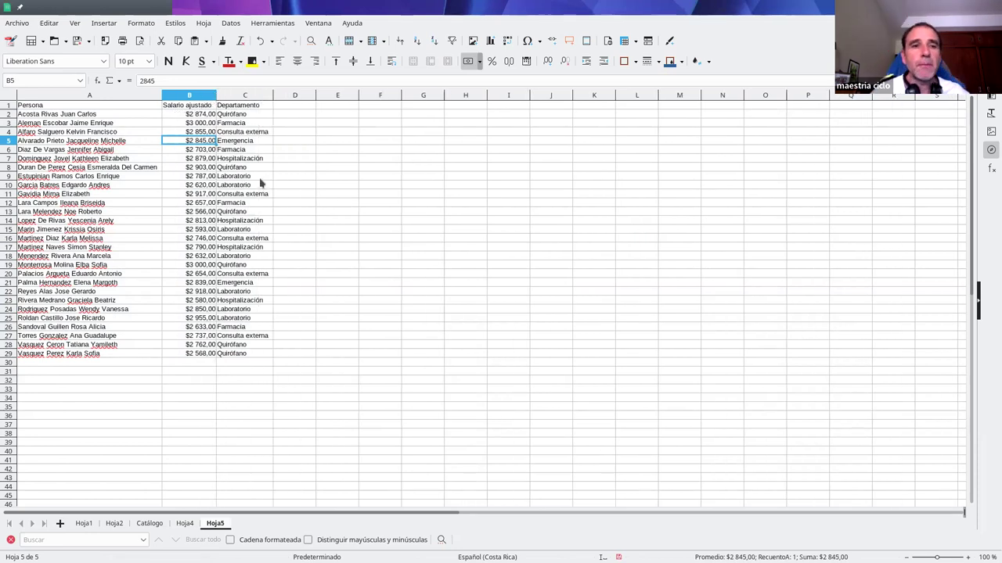
Add subtotals to A1:C29, grouped by Departamento, using the Suma function on Salario ajustado.
{"action": "left_click", "coordinate": [104, 109]}
{"action": "left_click_drag", "start_coordinate": [104, 113], "coordinate": [249, 357]}
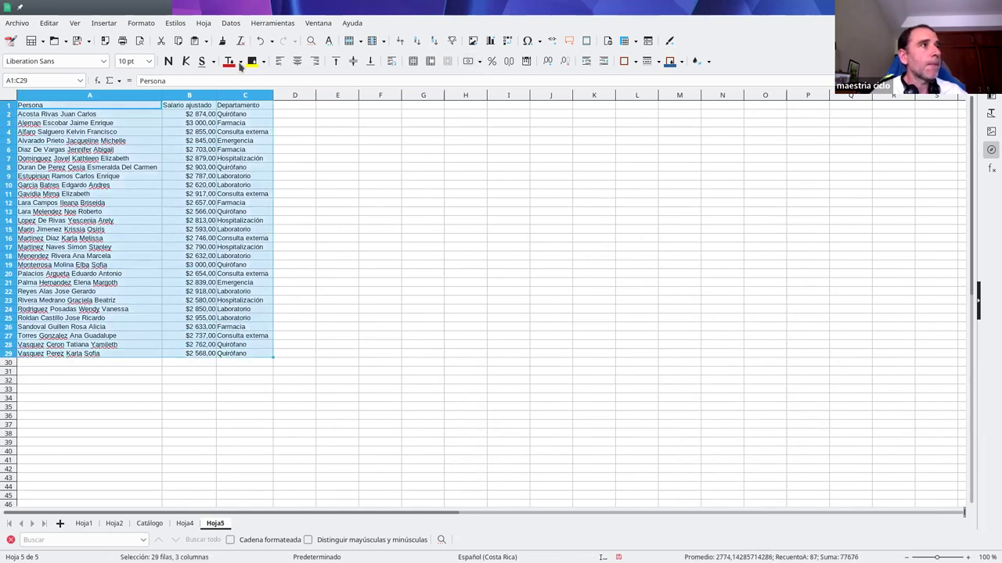
{"action": "left_click", "coordinate": [230, 23]}
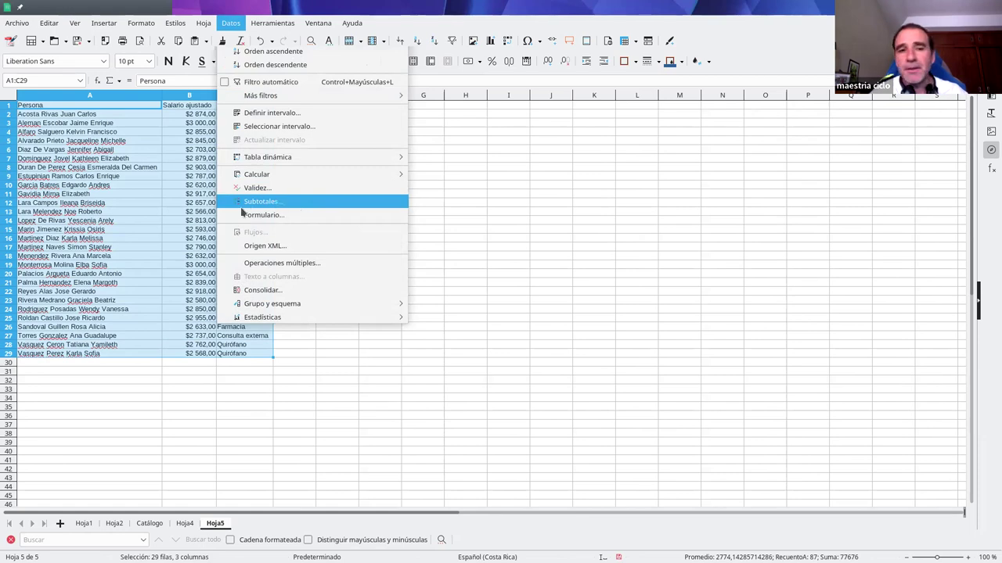
{"action": "left_click", "coordinate": [282, 203]}
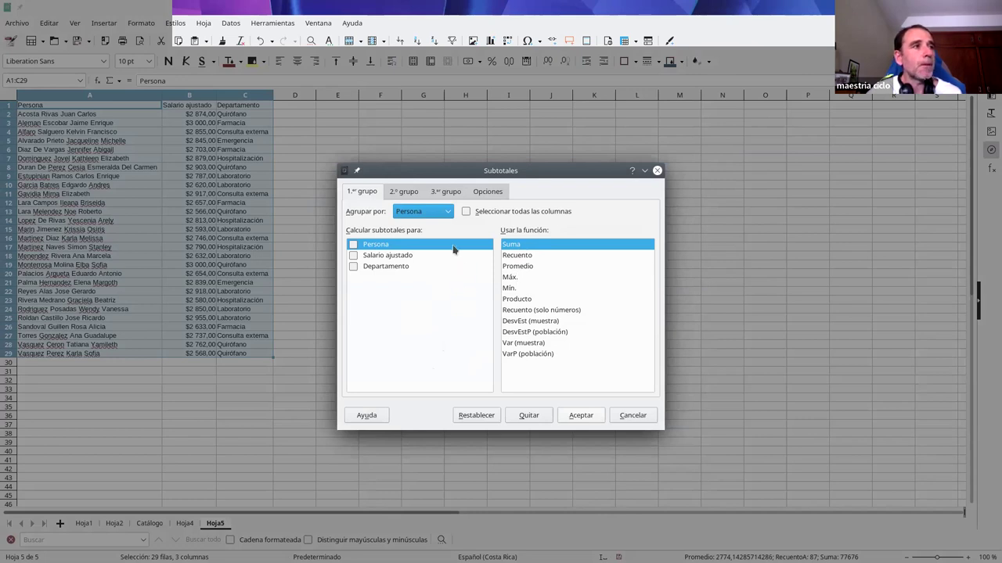
{"action": "left_click", "coordinate": [435, 213]}
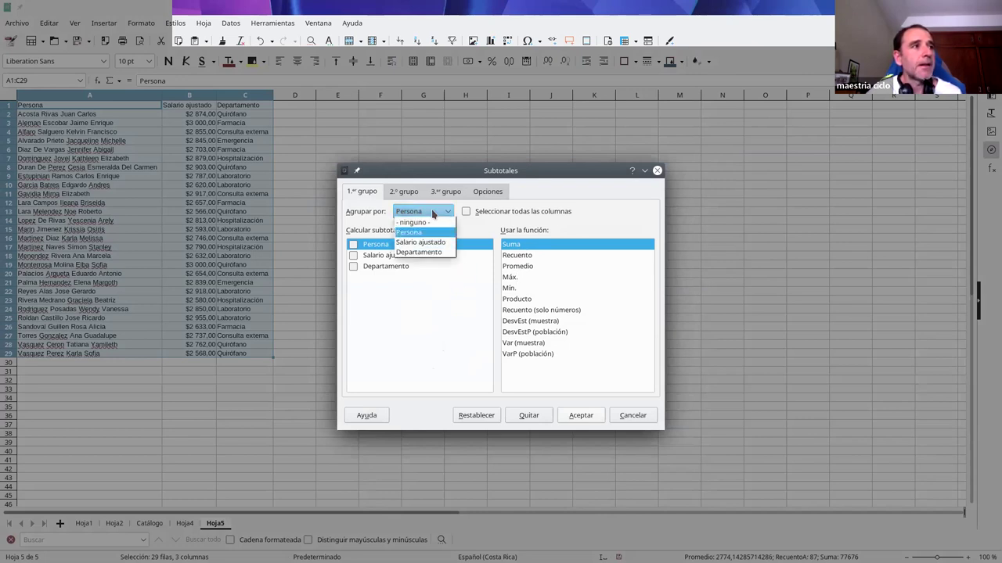
{"action": "left_click", "coordinate": [420, 252]}
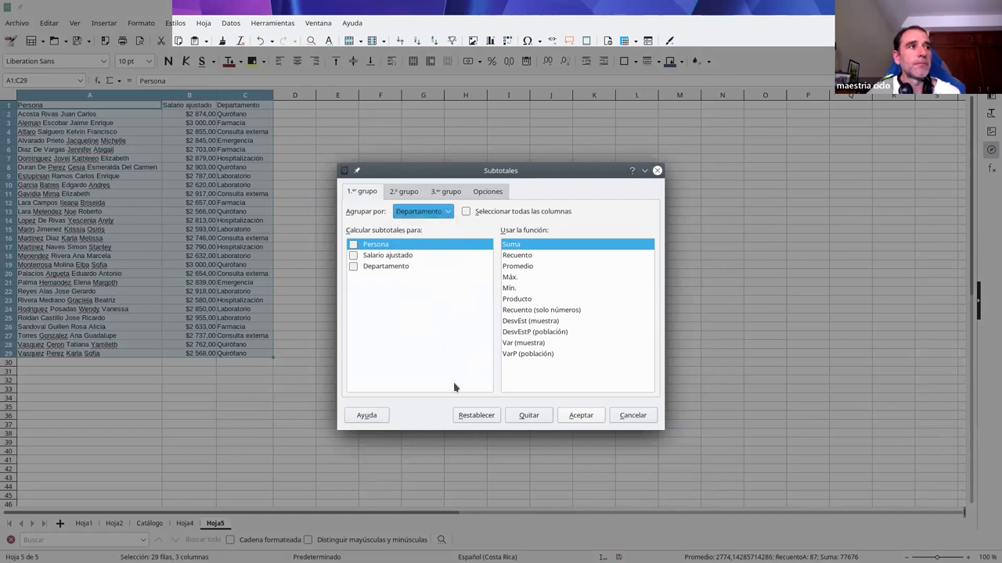
{"action": "left_click", "coordinate": [357, 258]}
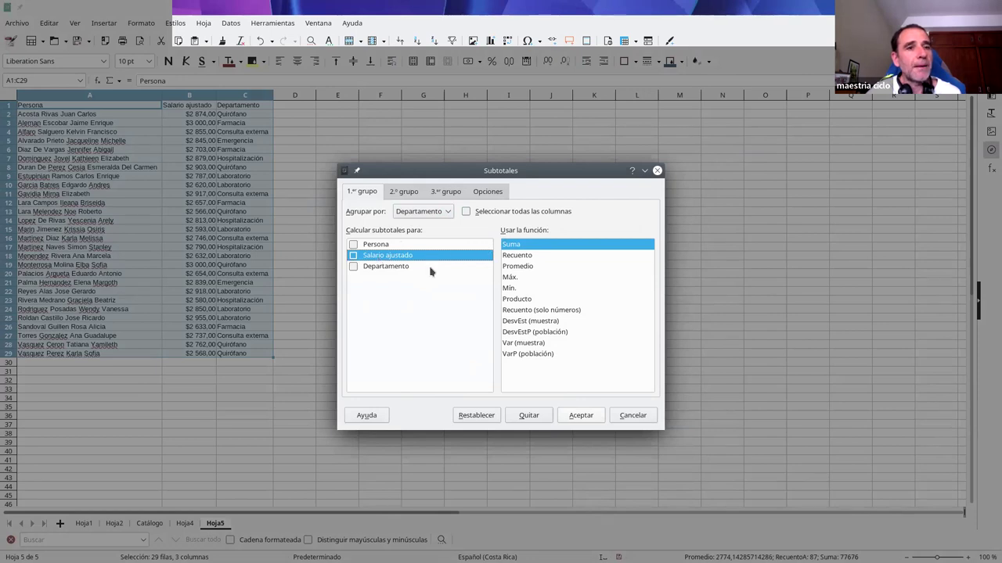
{"action": "left_click", "coordinate": [578, 417]}
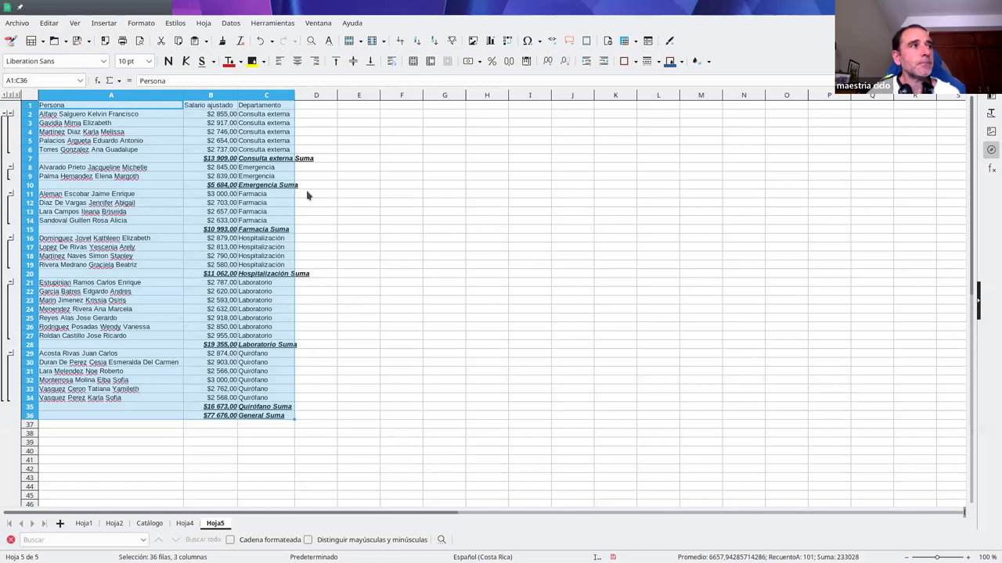
{"action": "left_click", "coordinate": [303, 115]}
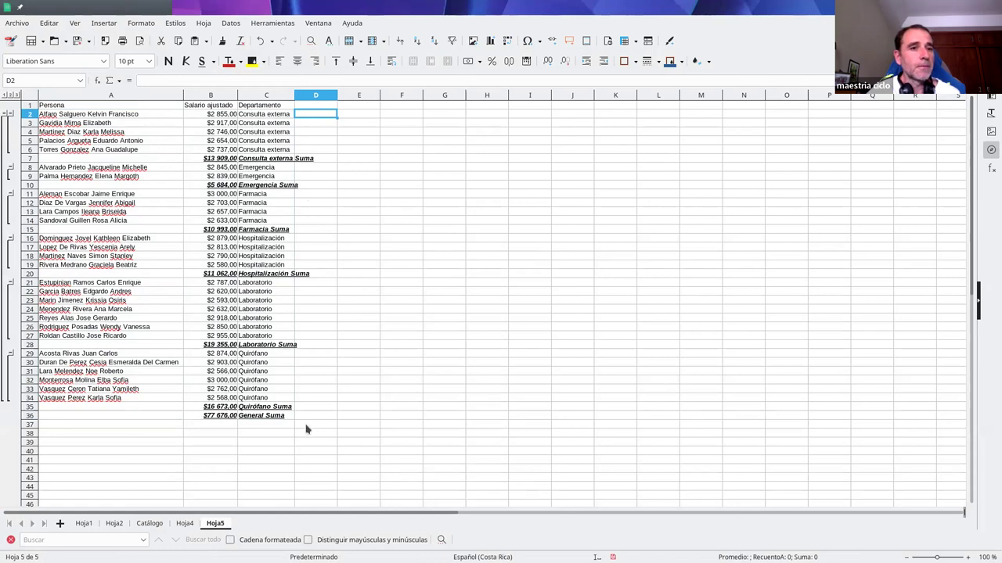
Add a second subtotal group to the table, grouped by Departamento and calculating subtotals for the Departamento column.
{"action": "left_click", "coordinate": [98, 106]}
{"action": "left_click", "coordinate": [227, 25]}
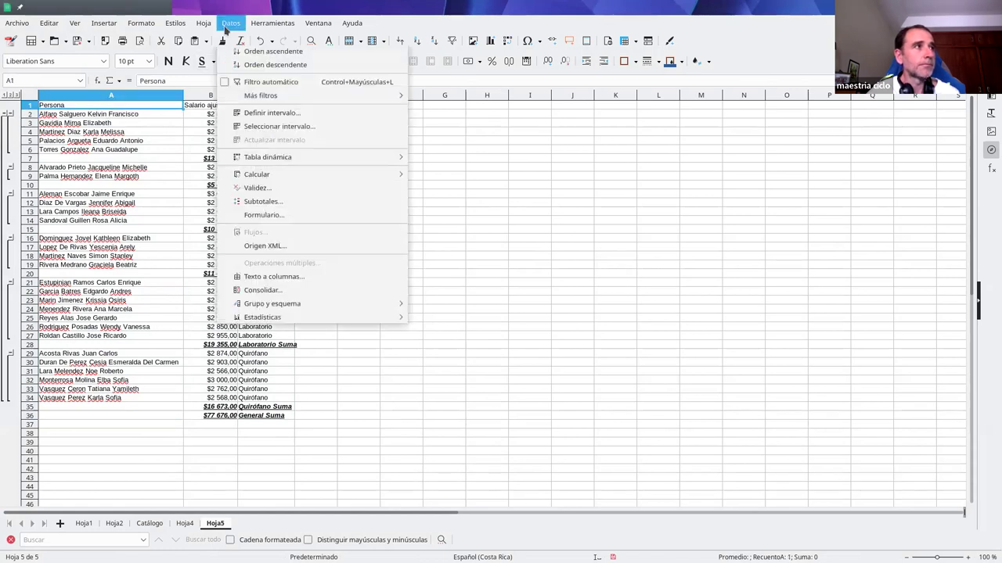
{"action": "left_click", "coordinate": [281, 202]}
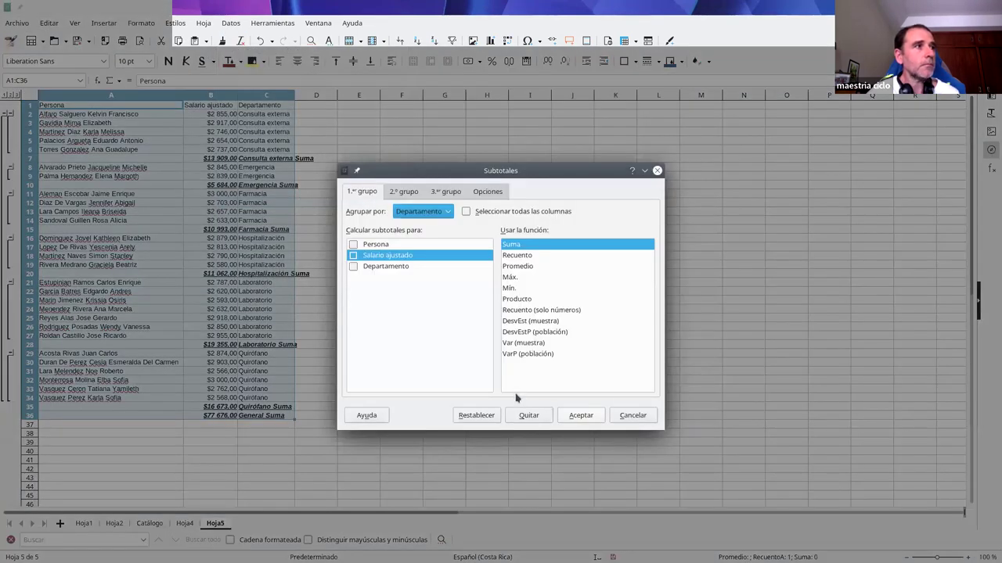
{"action": "left_click", "coordinate": [403, 195]}
{"action": "left_click", "coordinate": [425, 214]}
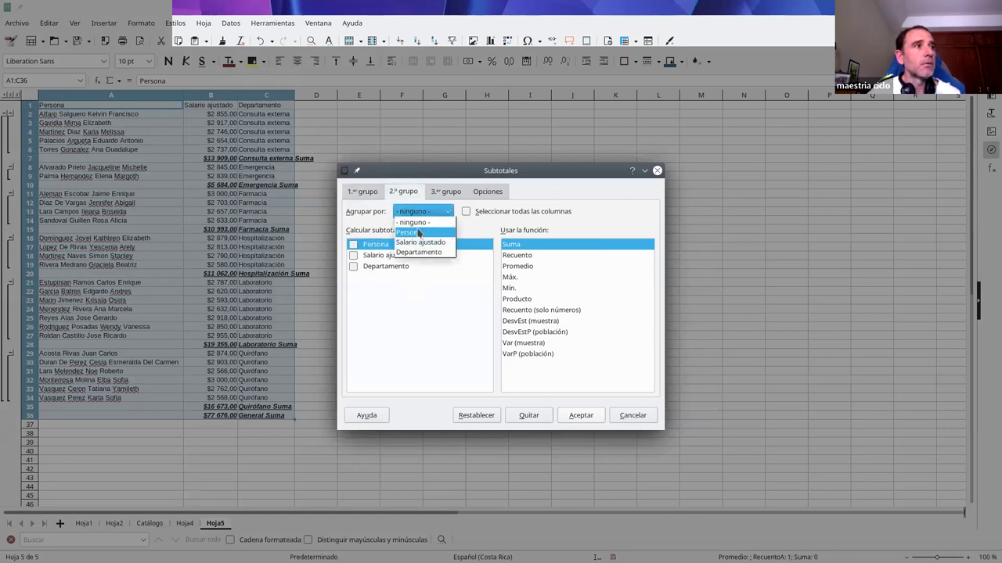
{"action": "left_click", "coordinate": [418, 233]}
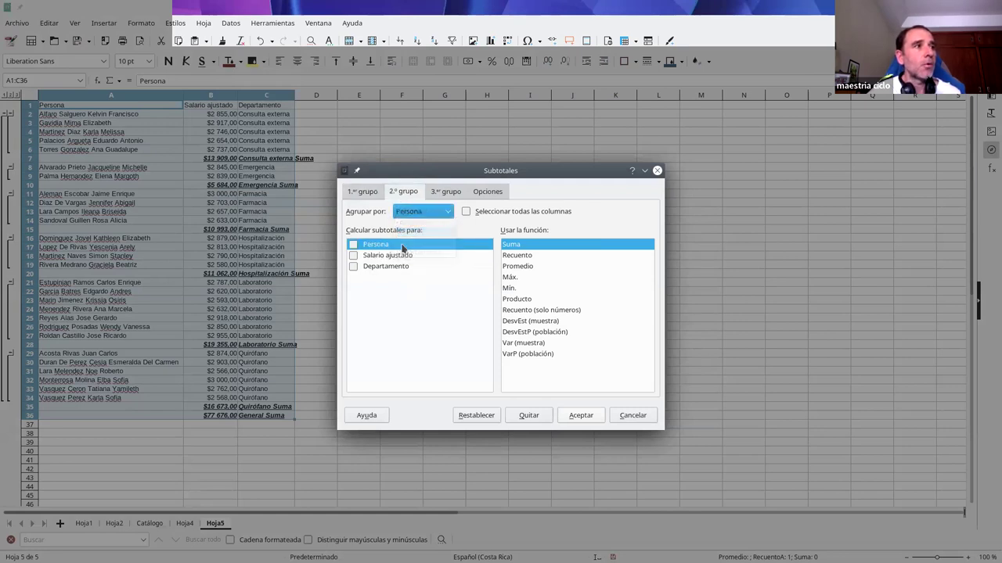
{"action": "left_click", "coordinate": [517, 256]}
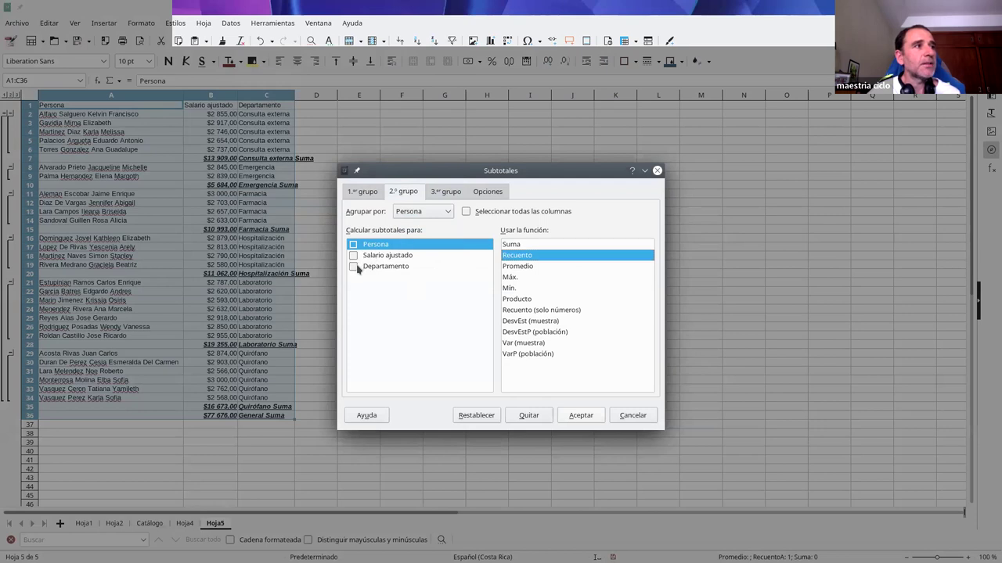
{"action": "left_click", "coordinate": [358, 267]}
{"action": "left_click", "coordinate": [424, 212]}
{"action": "left_click", "coordinate": [425, 258]}
{"action": "left_click", "coordinate": [354, 245]}
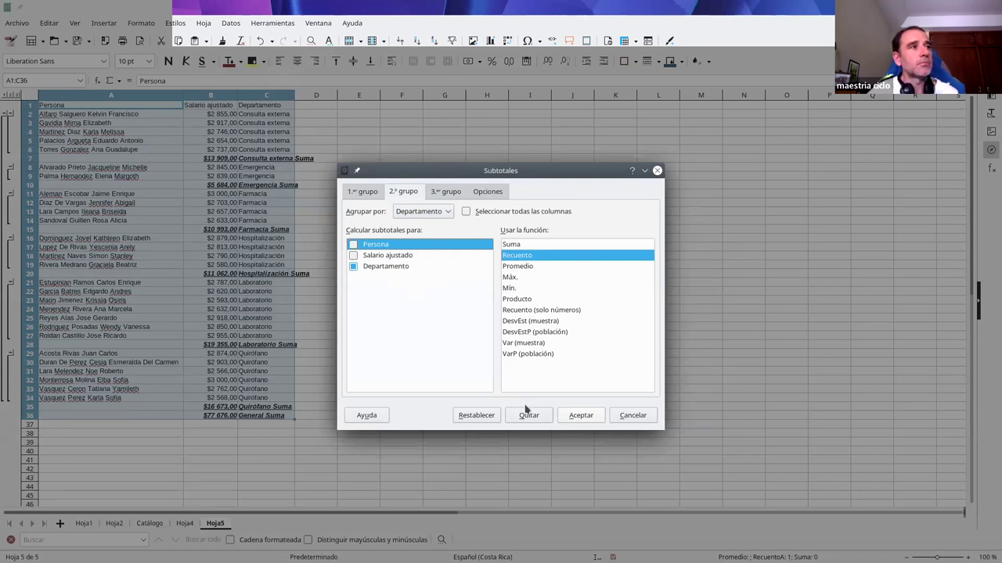
{"action": "left_click", "coordinate": [579, 415]}
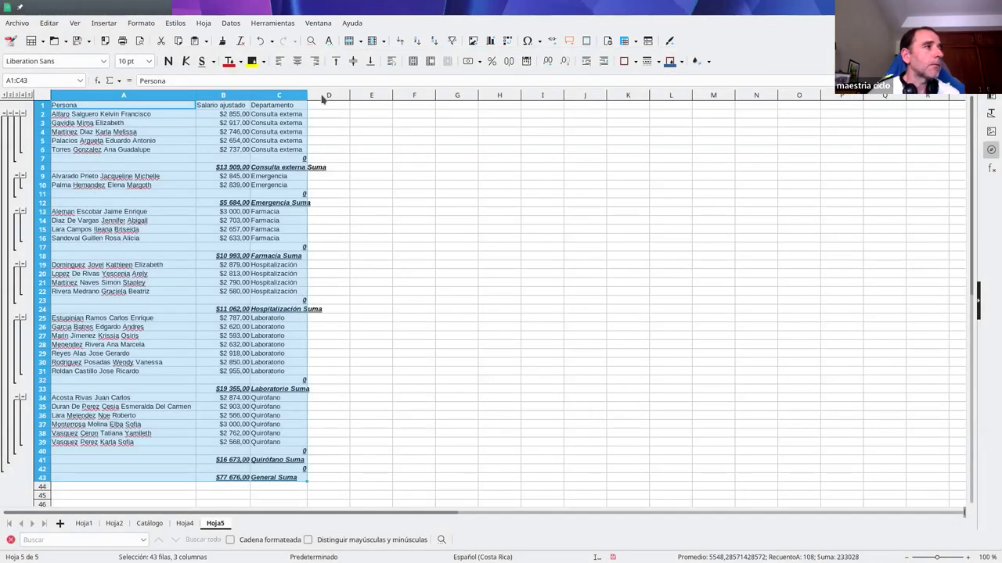
Try to make the second subtotal group count the Persona column instead of Departamento.
{"action": "left_click", "coordinate": [231, 24]}
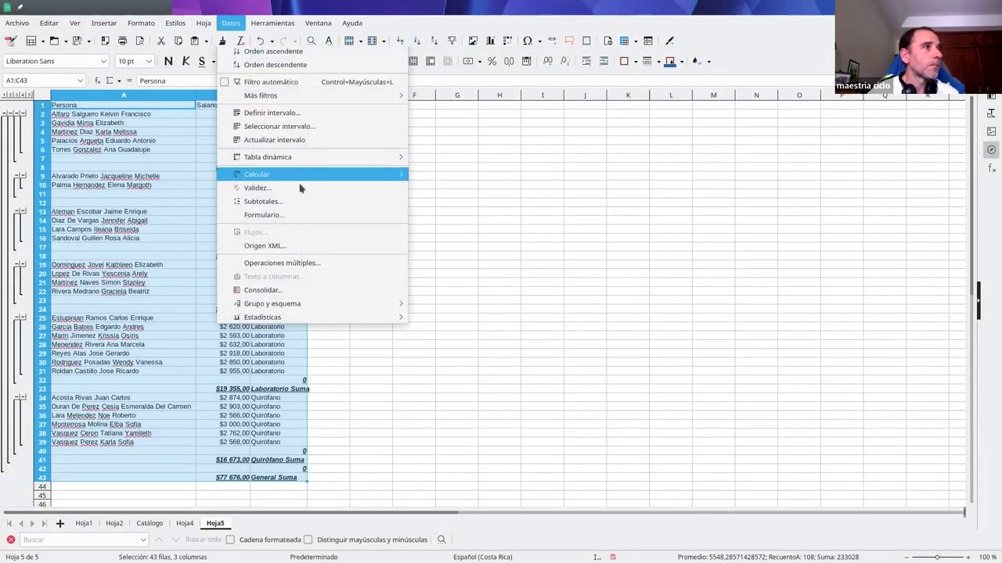
{"action": "left_click", "coordinate": [299, 202]}
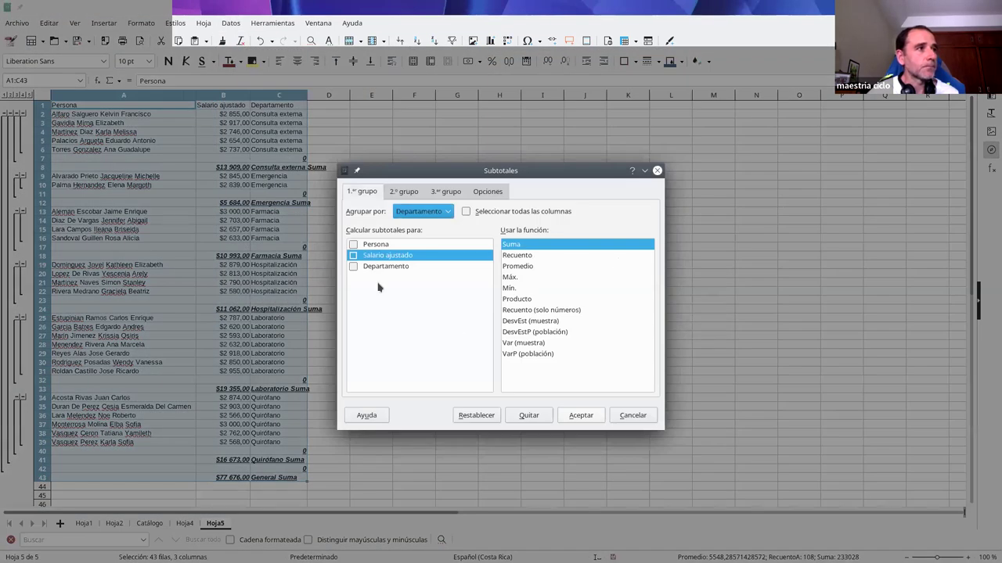
{"action": "left_click", "coordinate": [405, 192]}
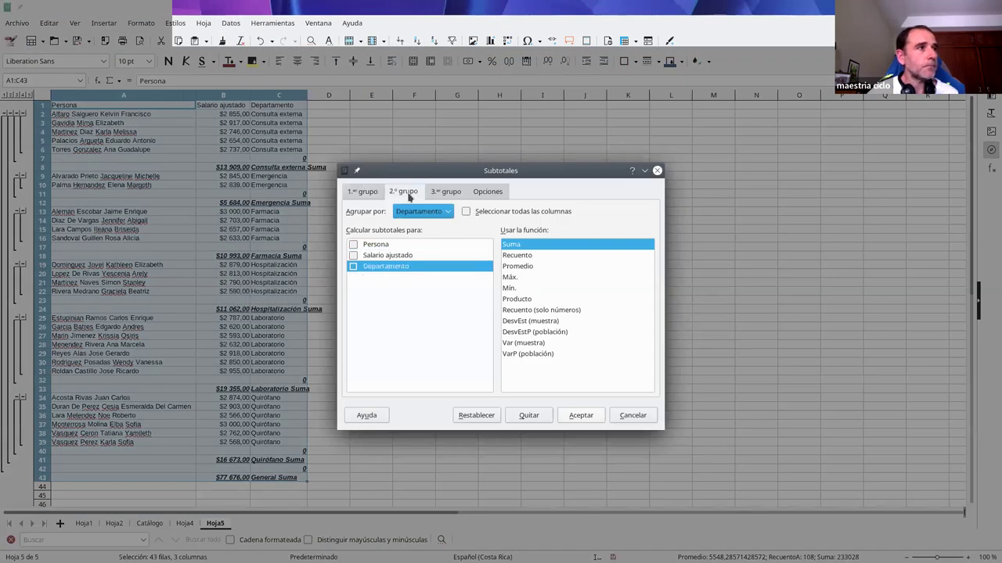
{"action": "left_click", "coordinate": [353, 245]}
{"action": "left_click", "coordinate": [360, 269]}
{"action": "left_click", "coordinate": [525, 257]}
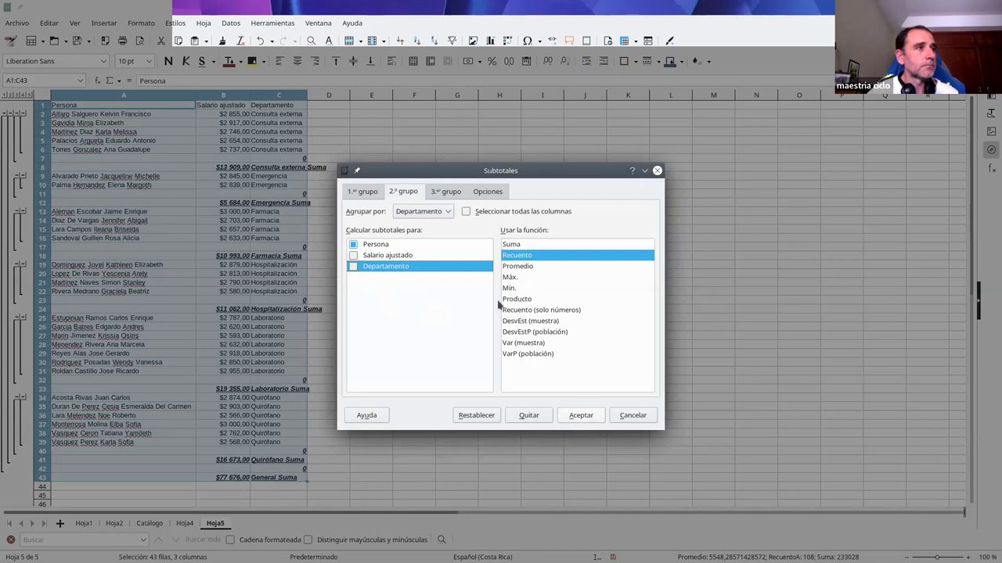
{"action": "left_click", "coordinate": [590, 417]}
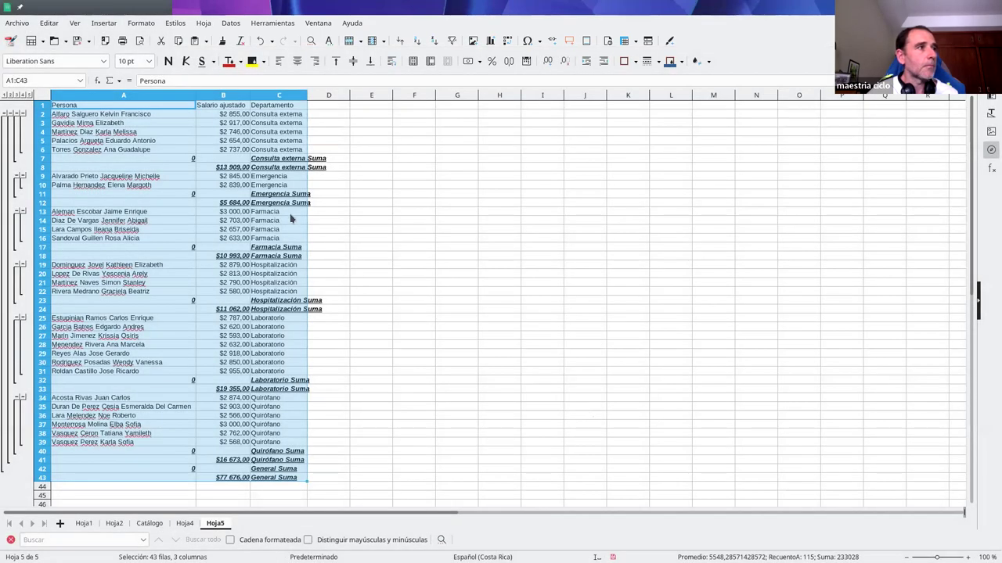
Change the second subtotal group to apply the Recuento function to the Departamento column, with Persona left out.
{"action": "left_click", "coordinate": [231, 23]}
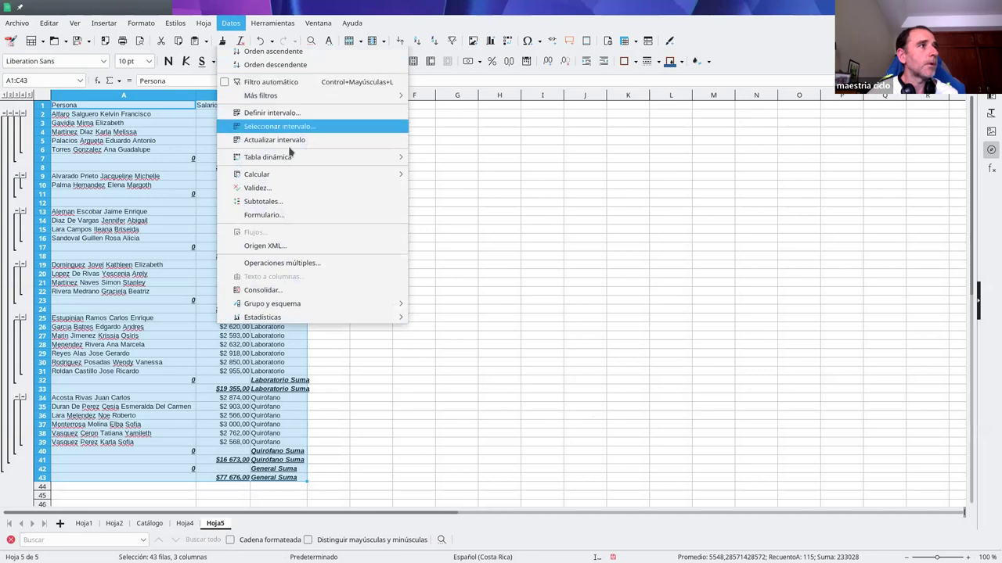
{"action": "left_click", "coordinate": [288, 201]}
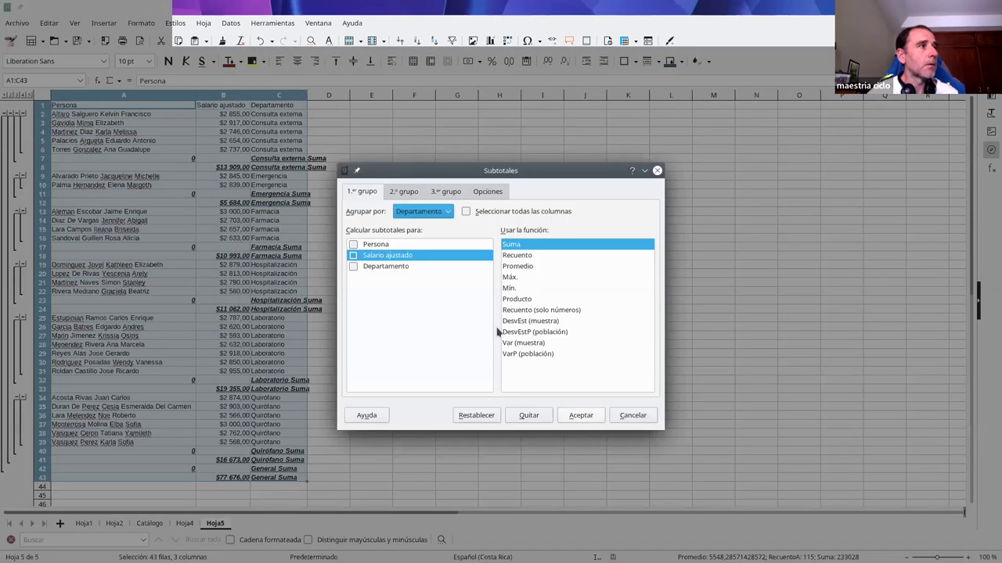
{"action": "left_click", "coordinate": [403, 193]}
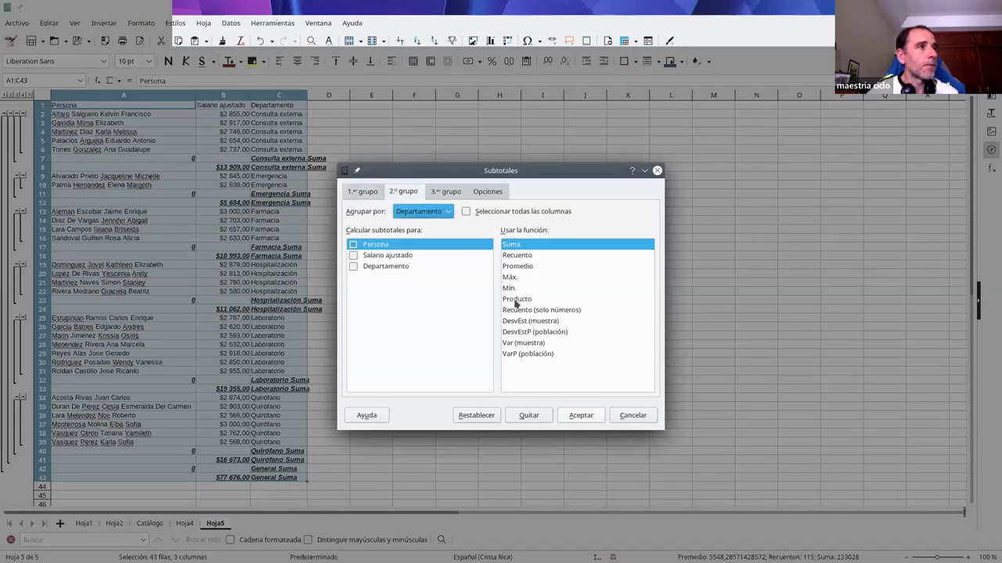
{"action": "left_click", "coordinate": [529, 256]}
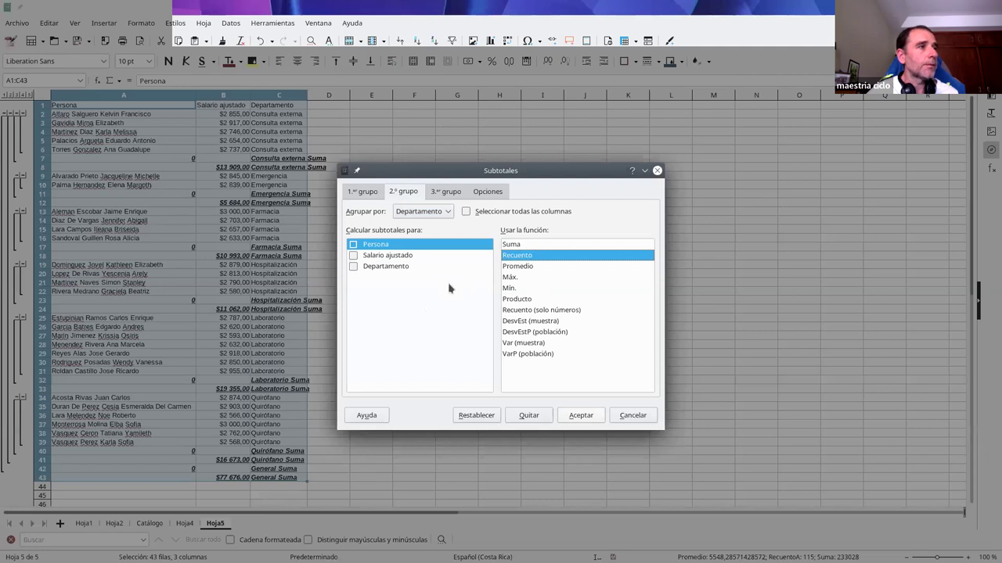
{"action": "left_click", "coordinate": [365, 267]}
{"action": "left_click", "coordinate": [358, 245]}
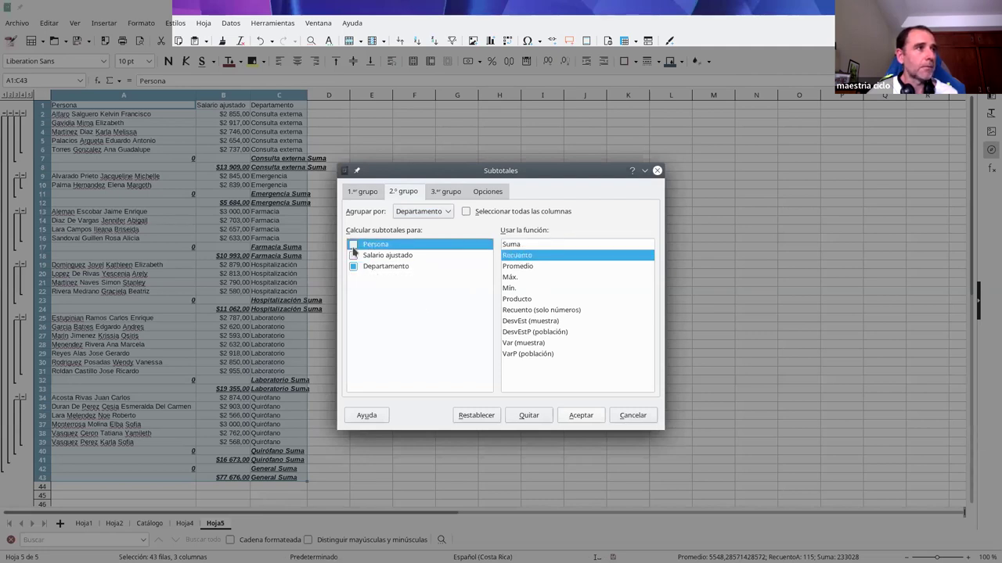
{"action": "left_click", "coordinate": [413, 268]}
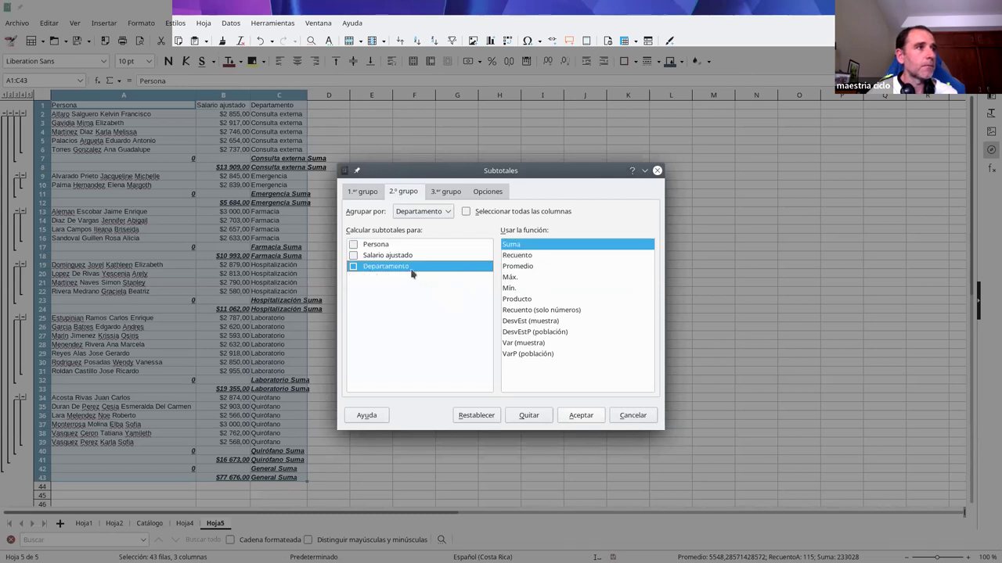
{"action": "left_click", "coordinate": [528, 257]}
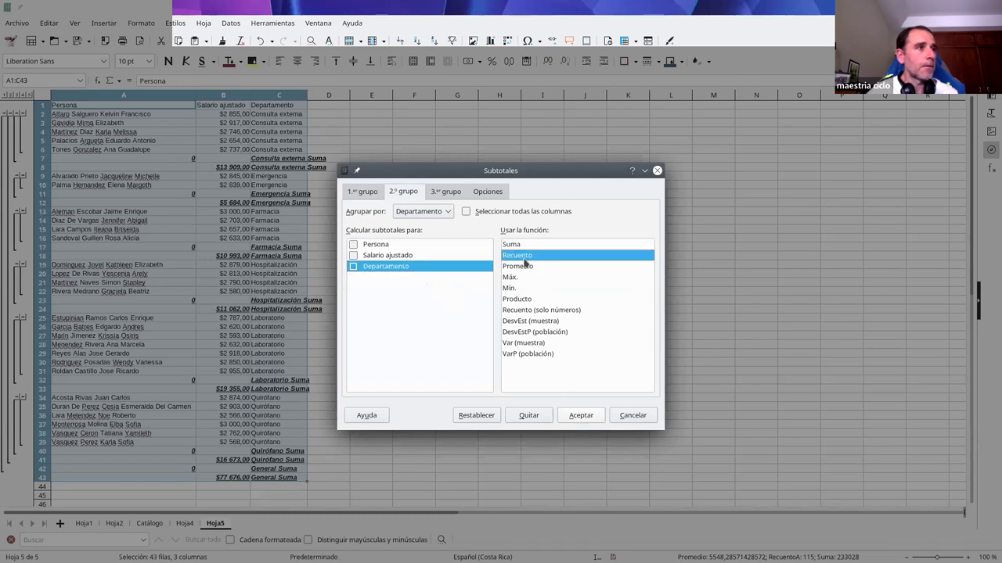
{"action": "left_click", "coordinate": [580, 416]}
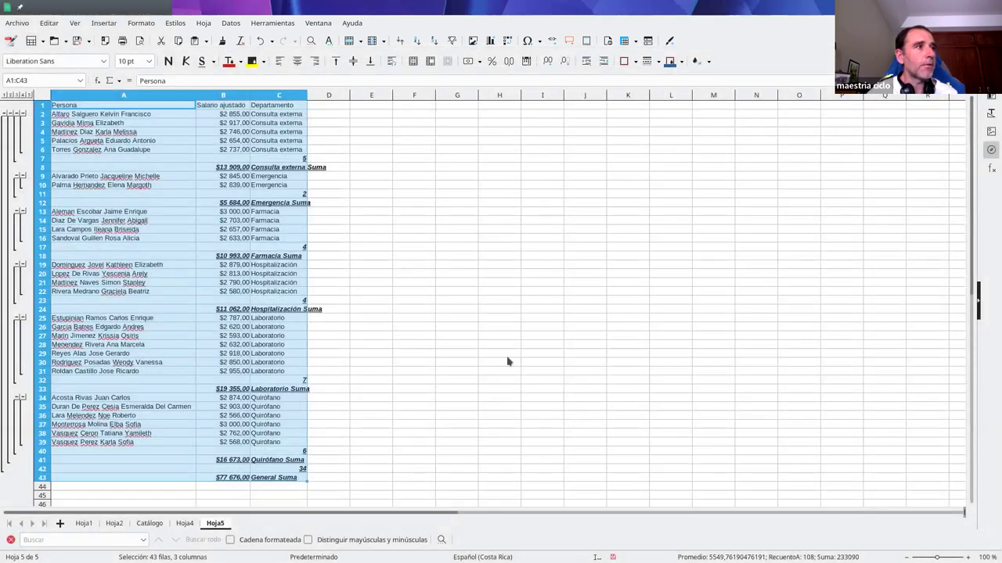
Fit the width of column C to its contents.
{"action": "double_click", "coordinate": [307, 95]}
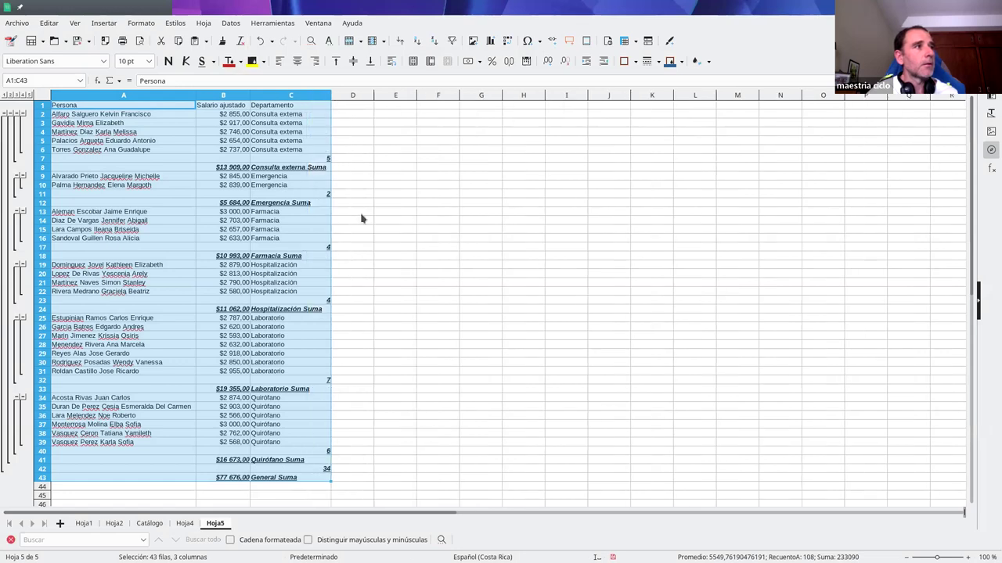
{"action": "left_click", "coordinate": [327, 158]}
{"action": "left_click", "coordinate": [327, 169]}
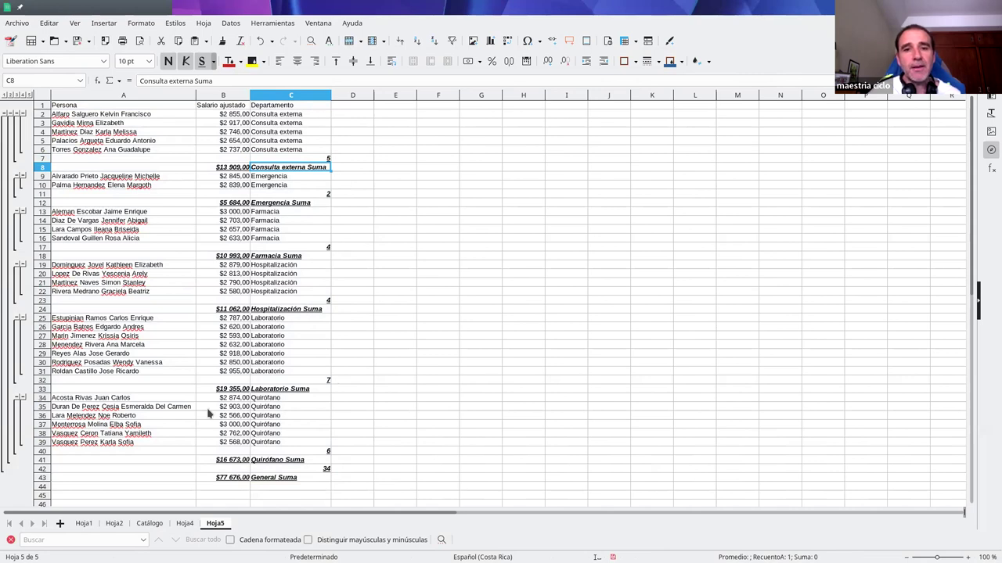
Start a pivot table on Hoja4 using the current selection, A1:C29, as its source.
{"action": "left_click", "coordinate": [186, 524]}
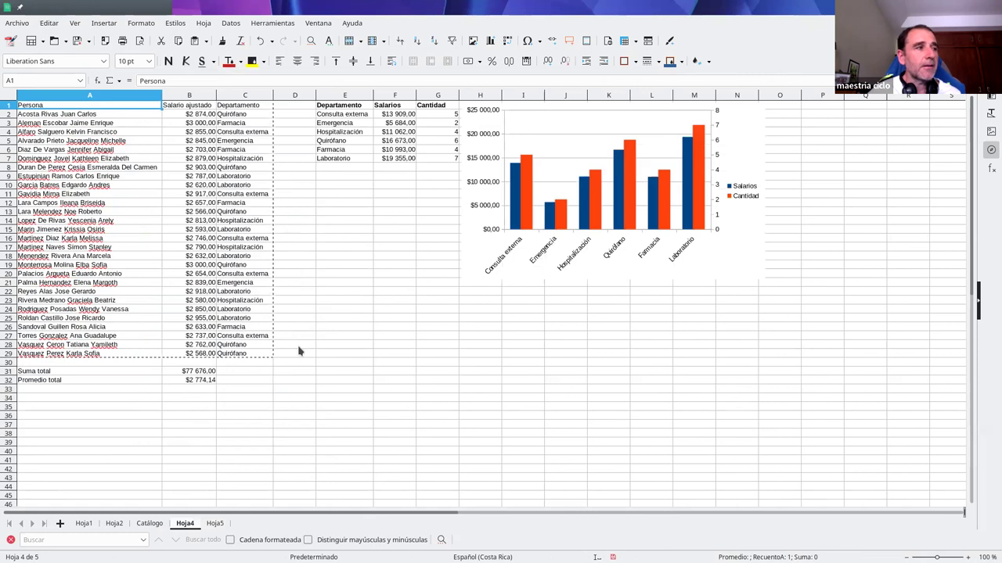
{"action": "left_click", "coordinate": [298, 346]}
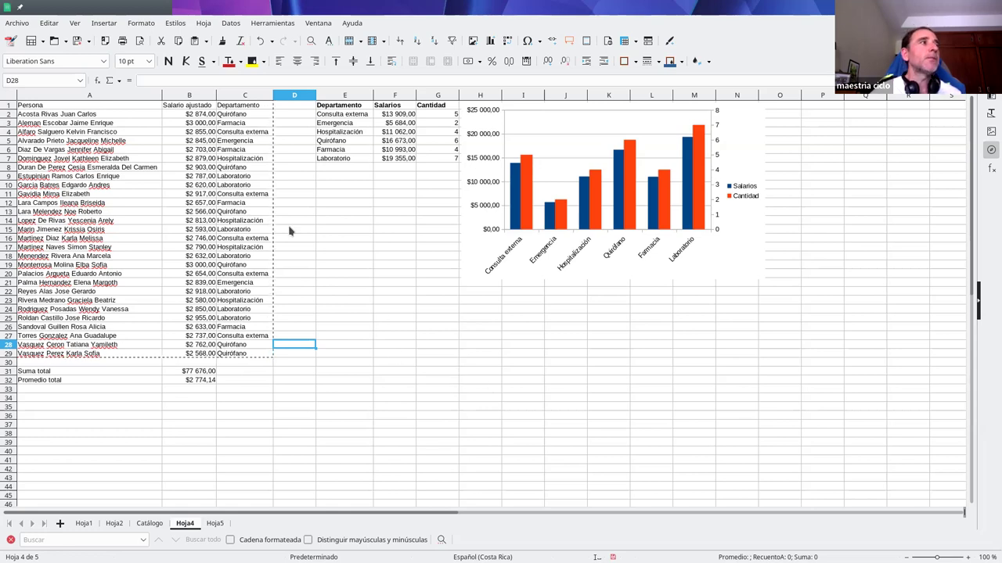
{"action": "key", "text": "ctrl+Home"}
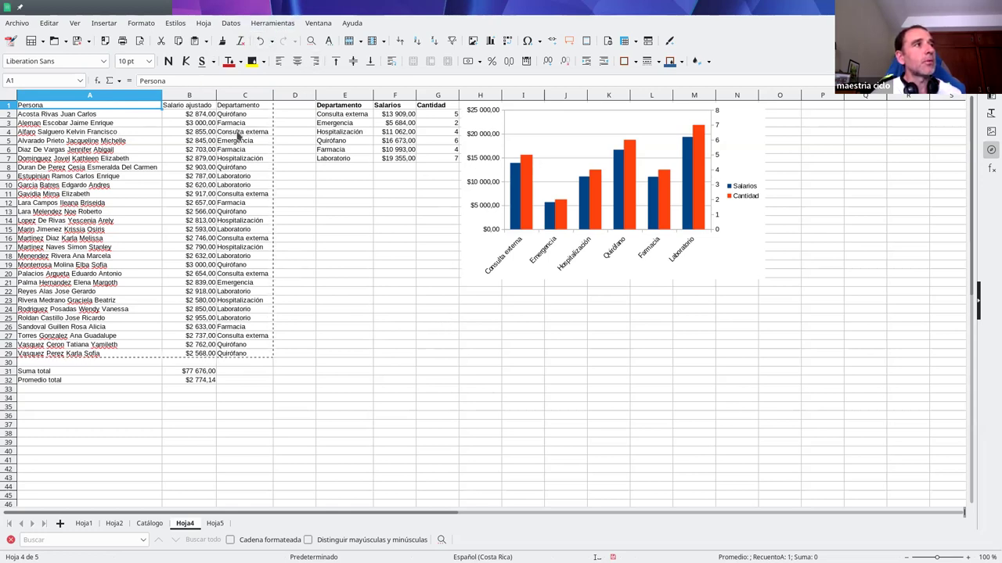
{"action": "left_click", "coordinate": [253, 354]}
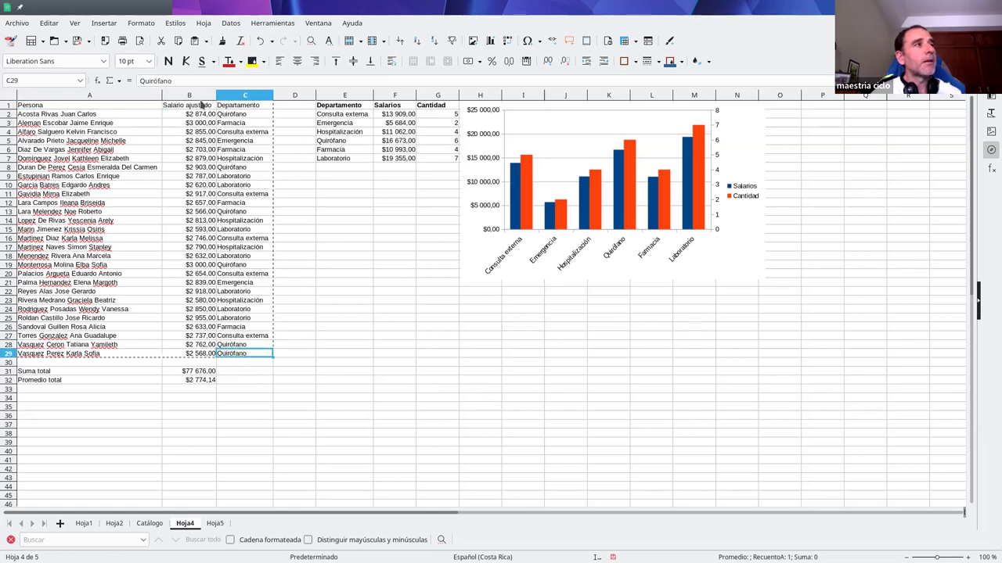
{"action": "left_click", "coordinate": [110, 107]}
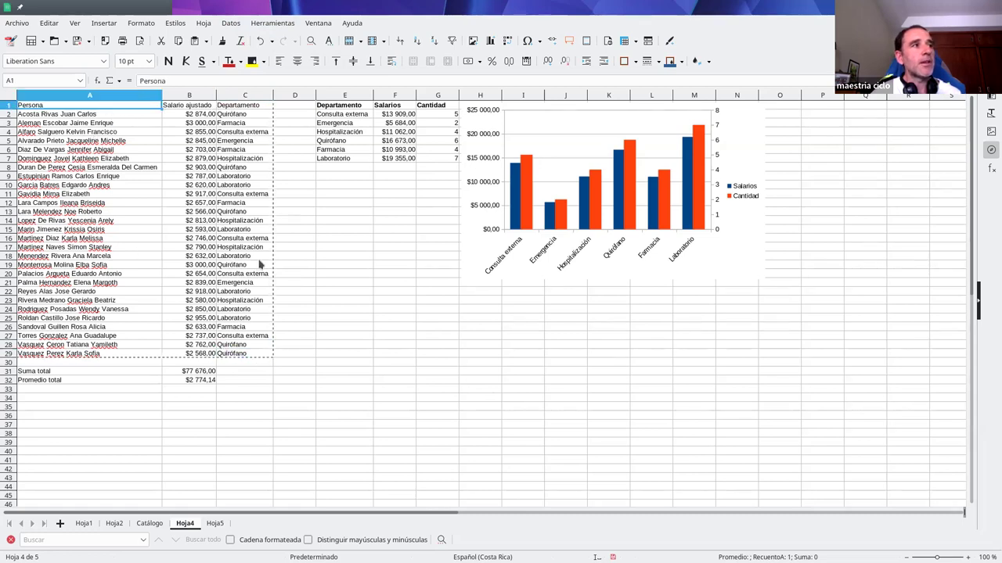
{"action": "left_click", "coordinate": [232, 24]}
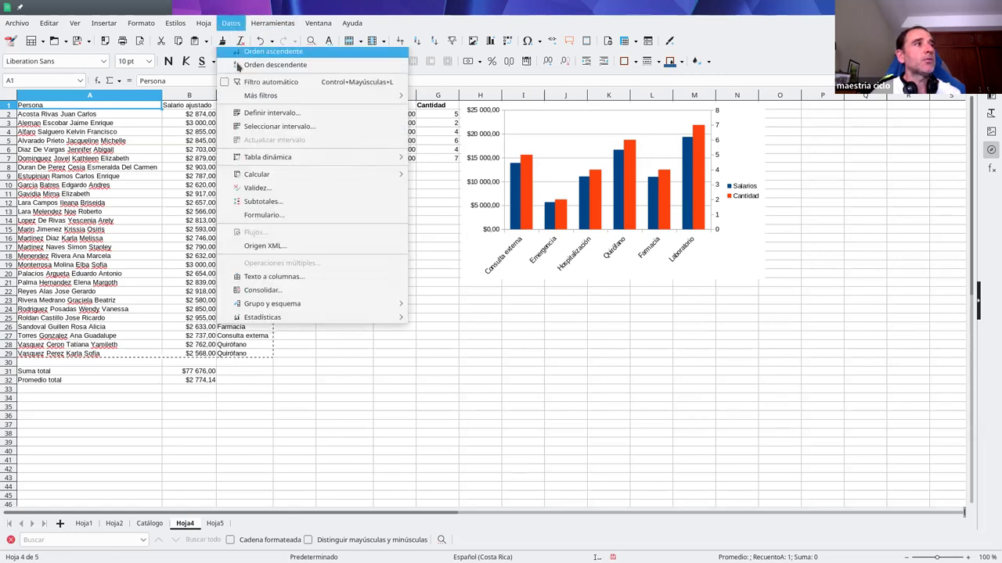
{"action": "mouse_move", "coordinate": [255, 160]}
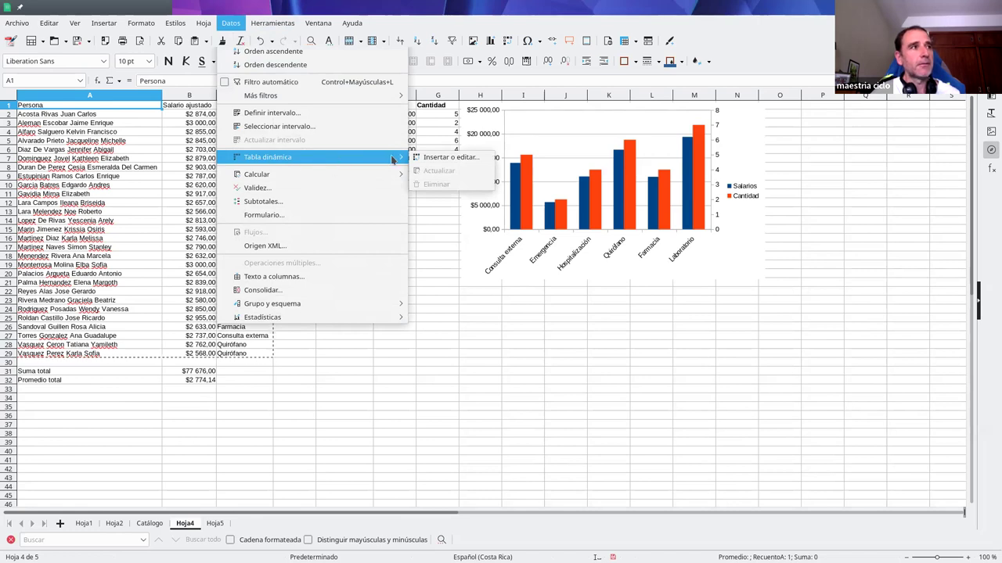
{"action": "left_click", "coordinate": [427, 159]}
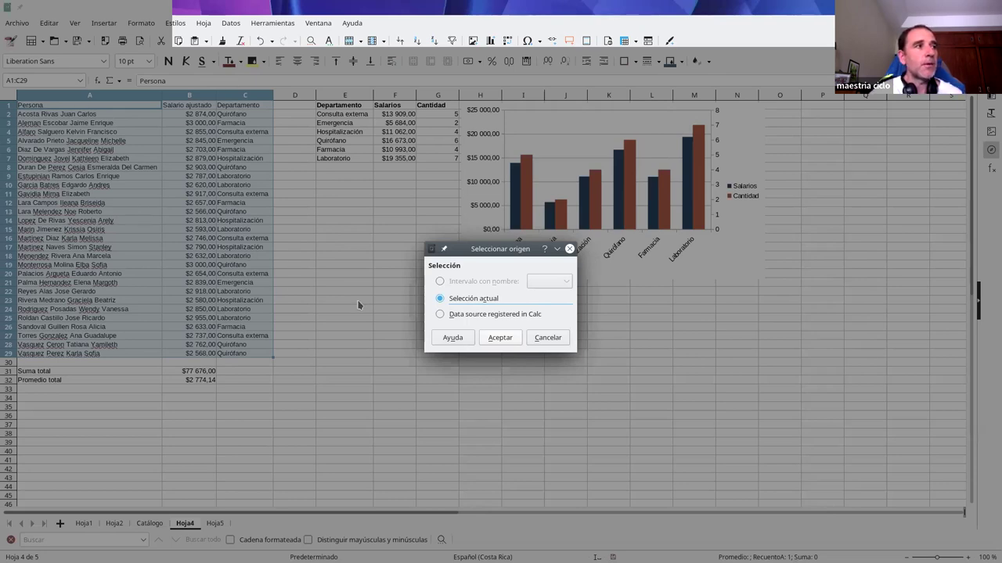
{"action": "left_click", "coordinate": [500, 339]}
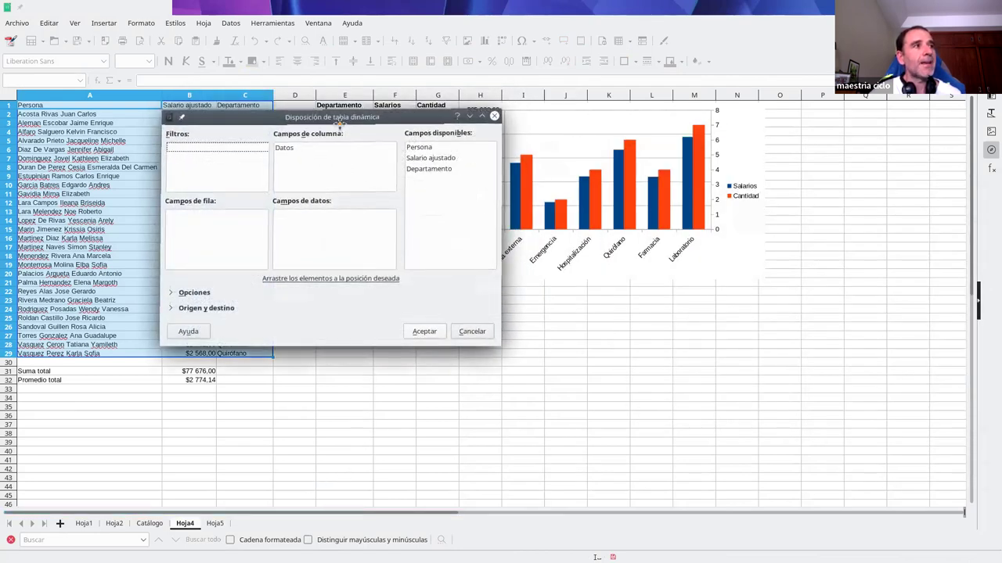
{"action": "left_click_drag", "start_coordinate": [317, 118], "coordinate": [346, 129]}
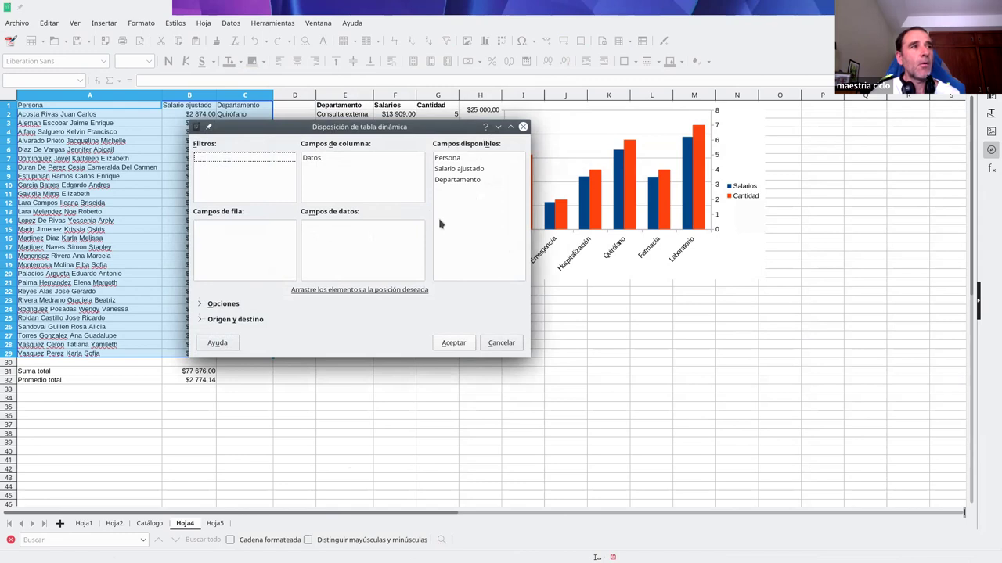
Create the pivot table with Departamento as the row field and the sum of Salario ajustado as the data field.
{"action": "left_click_drag", "start_coordinate": [465, 182], "coordinate": [264, 239]}
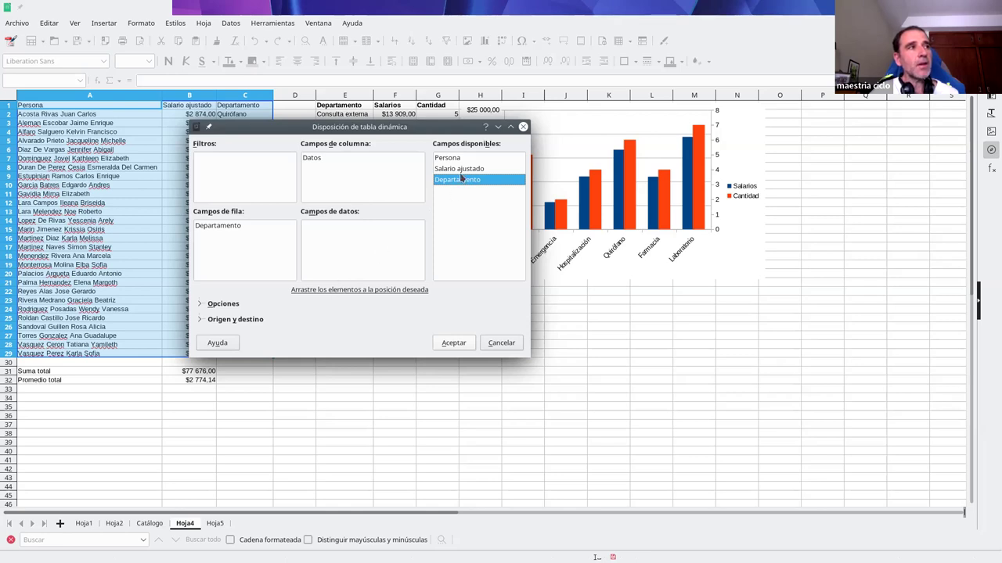
{"action": "left_click_drag", "start_coordinate": [472, 173], "coordinate": [338, 231]}
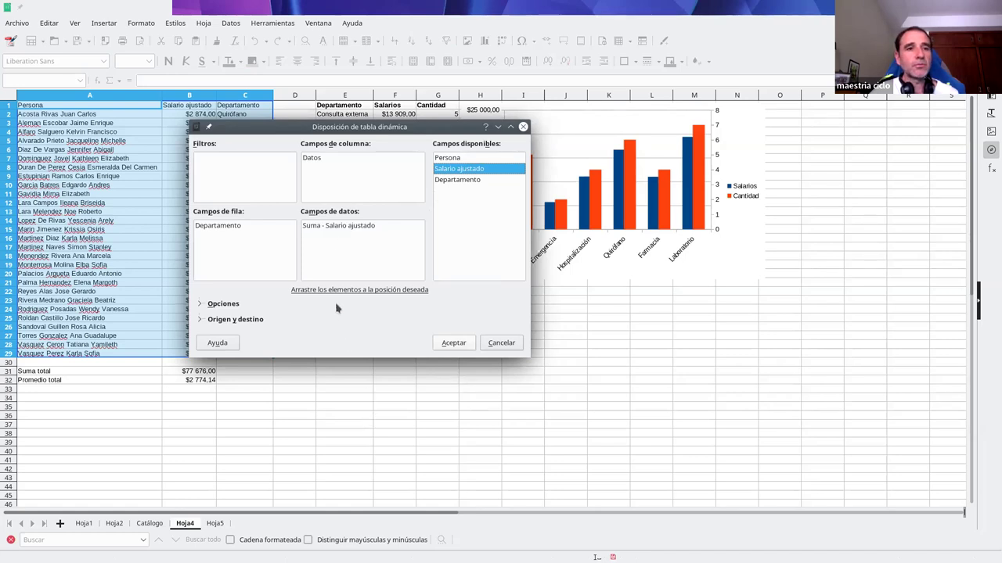
{"action": "left_click", "coordinate": [454, 343]}
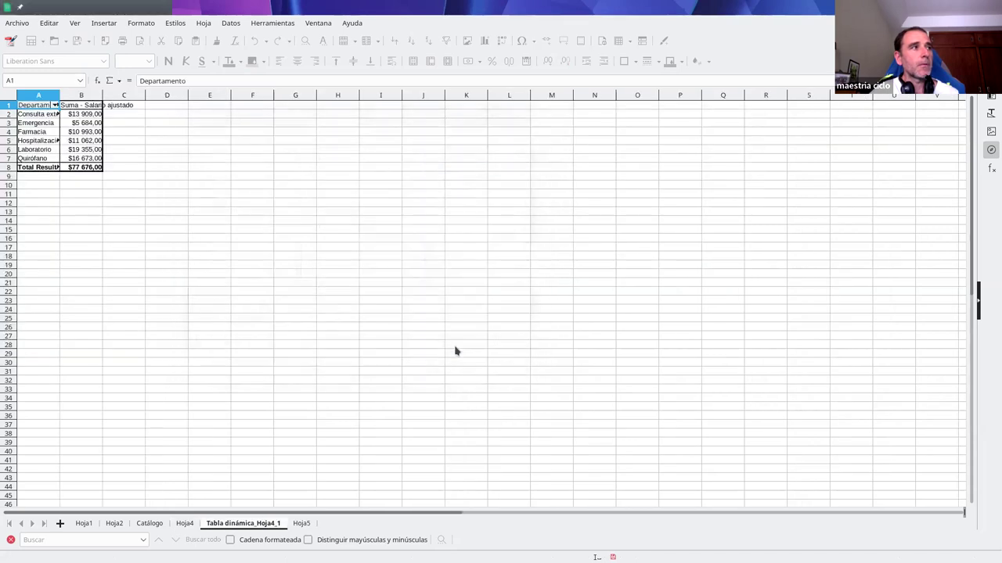
Fit the widths of columns A and B of the pivot table to their contents.
{"action": "double_click", "coordinate": [60, 95]}
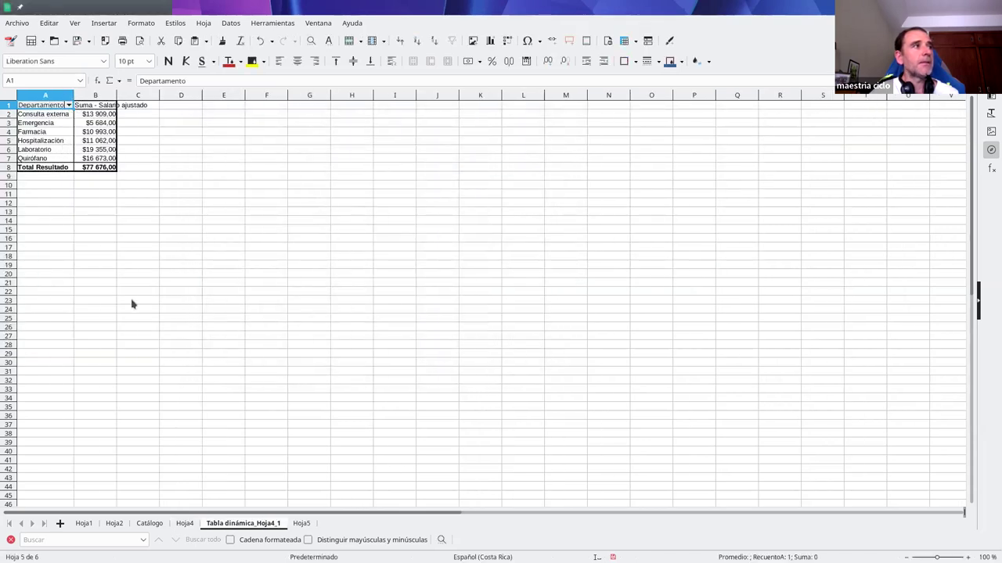
{"action": "double_click", "coordinate": [116, 94]}
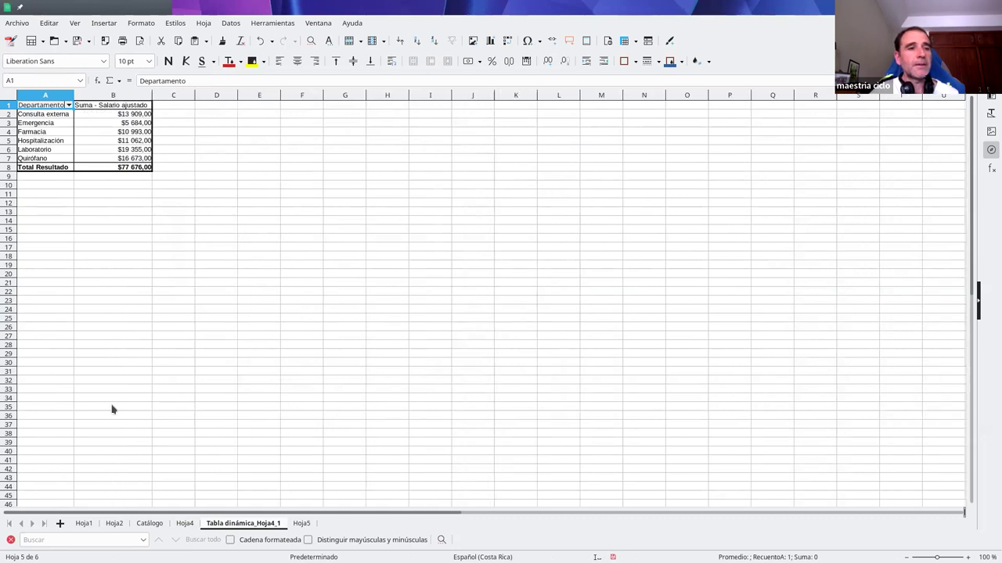
Add Departamento to the pivot table as a second data field with the Recuento function, and fit column C to its contents.
{"action": "right_click", "coordinate": [52, 107]}
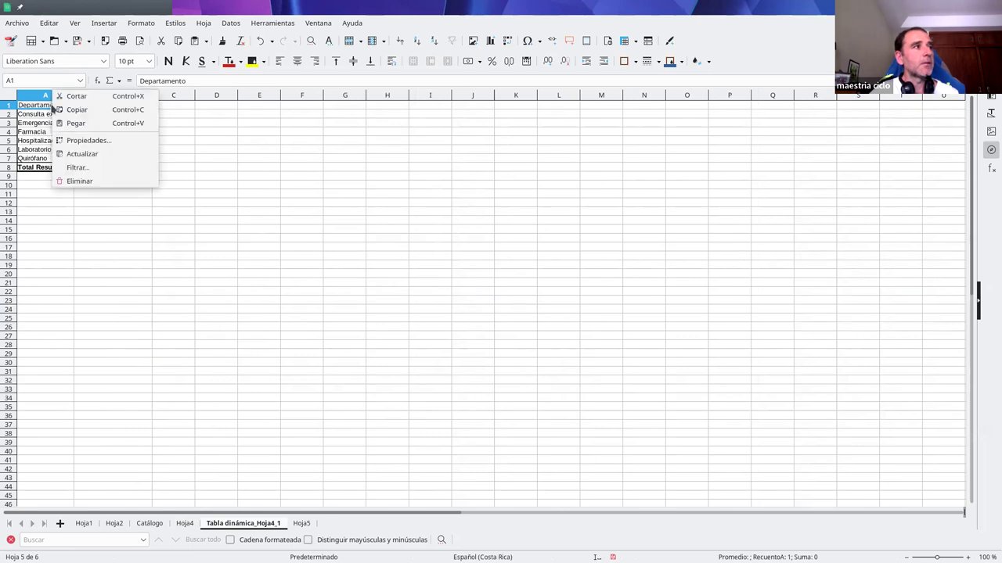
{"action": "left_click", "coordinate": [94, 144]}
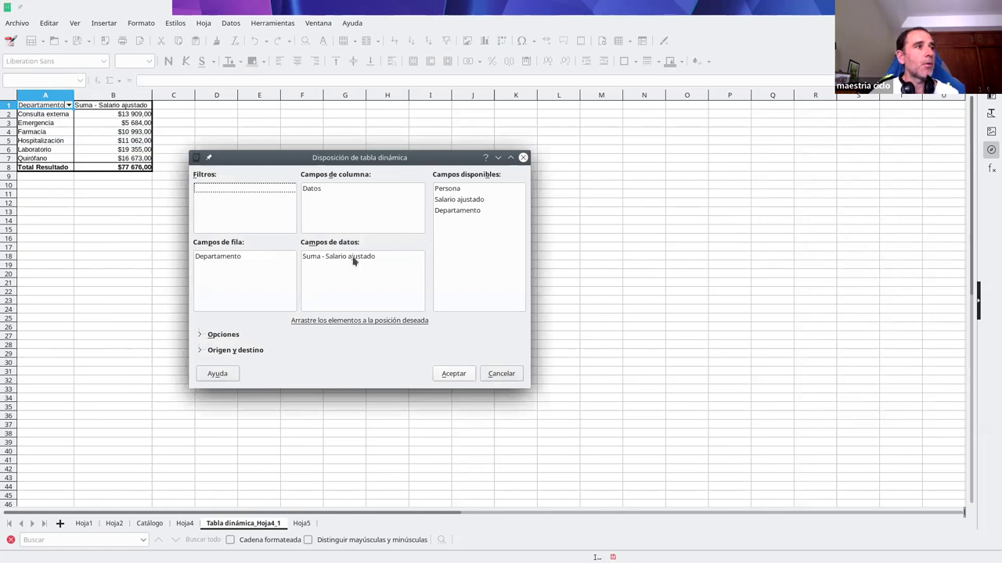
{"action": "left_click_drag", "start_coordinate": [461, 213], "coordinate": [358, 271]}
{"action": "double_click", "coordinate": [319, 269]}
{"action": "left_click", "coordinate": [317, 232]}
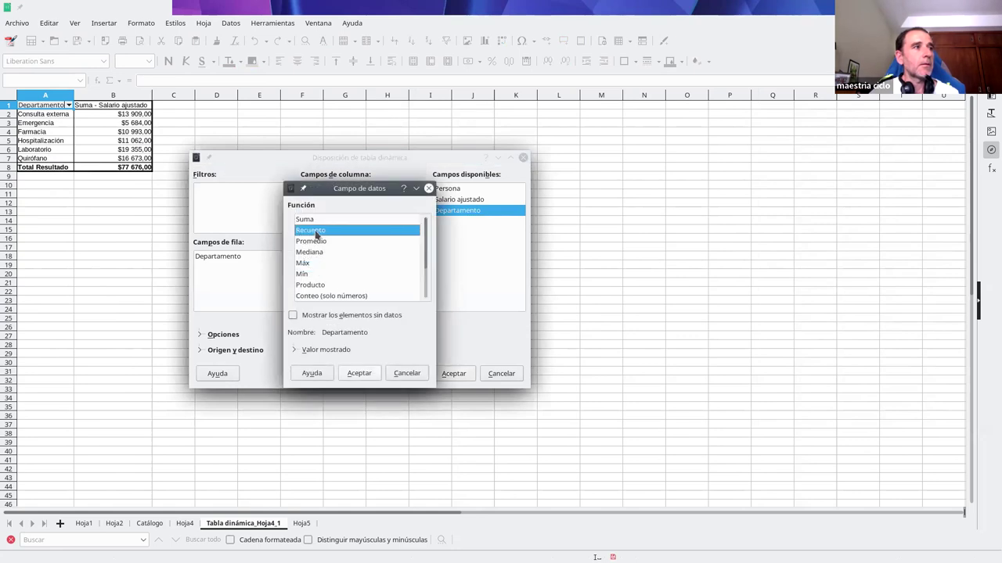
{"action": "left_click", "coordinate": [360, 373]}
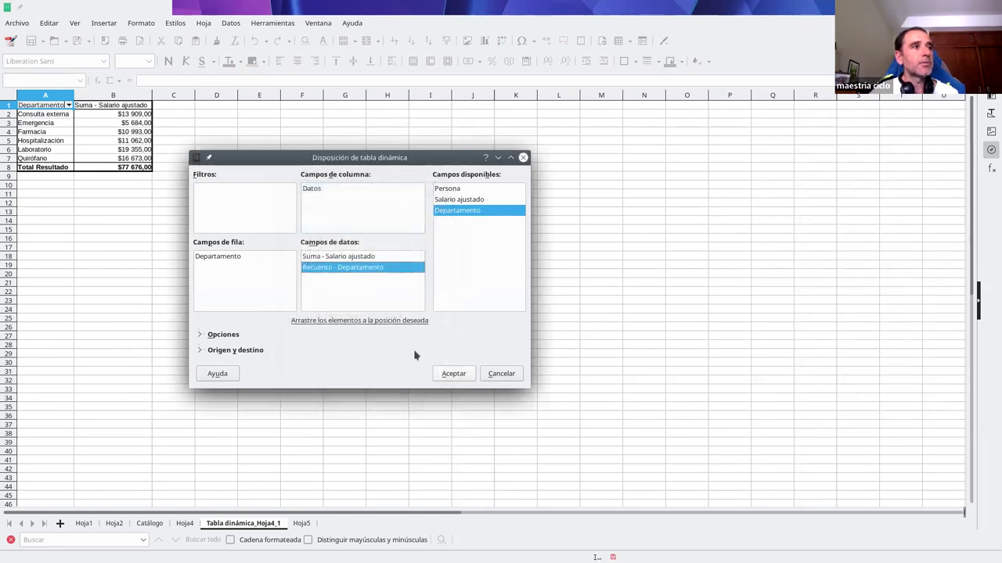
{"action": "left_click", "coordinate": [454, 374]}
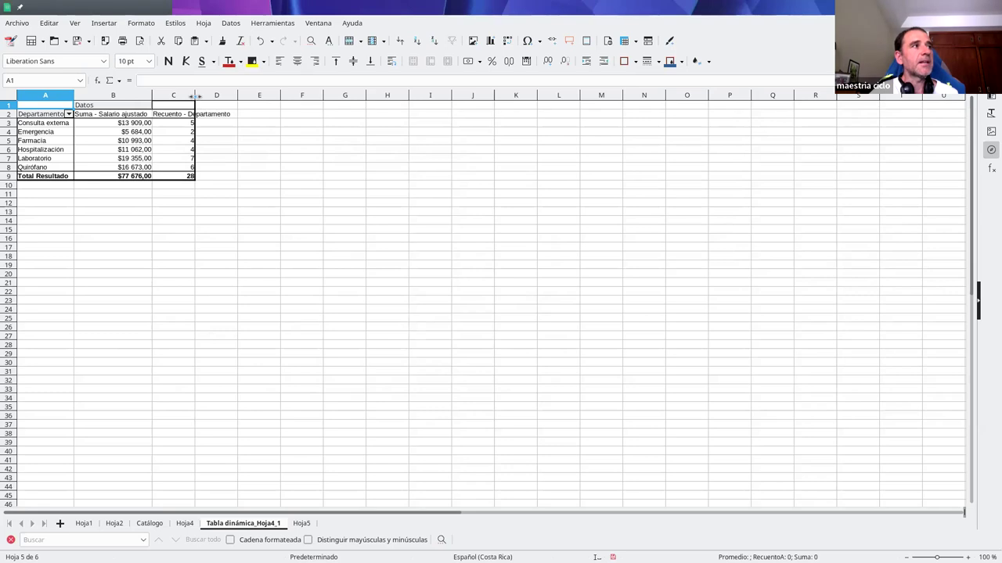
{"action": "double_click", "coordinate": [195, 96]}
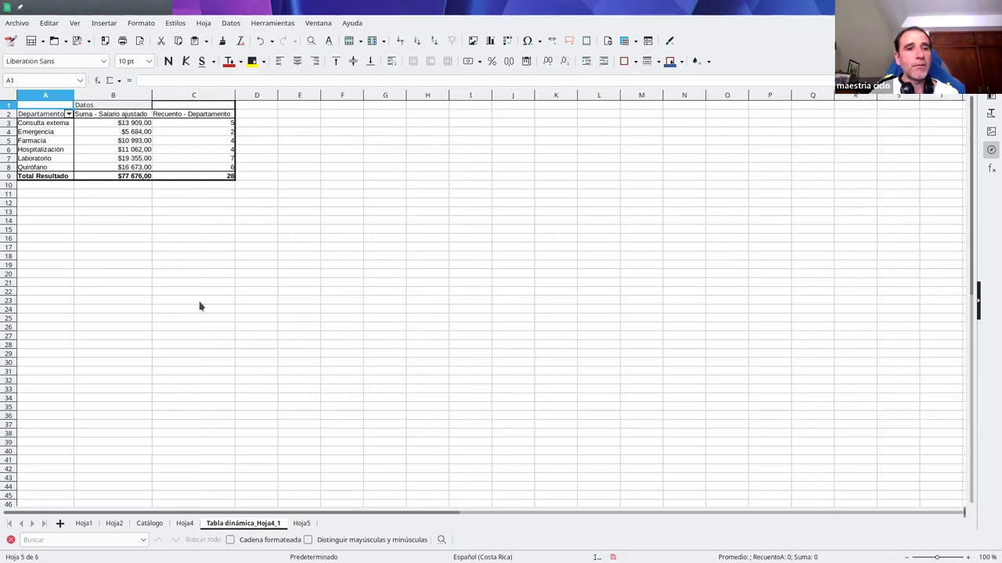
Check which function the Departamento data field uses in the pivot table layout, leaving the settings as they are.
{"action": "right_click", "coordinate": [47, 119]}
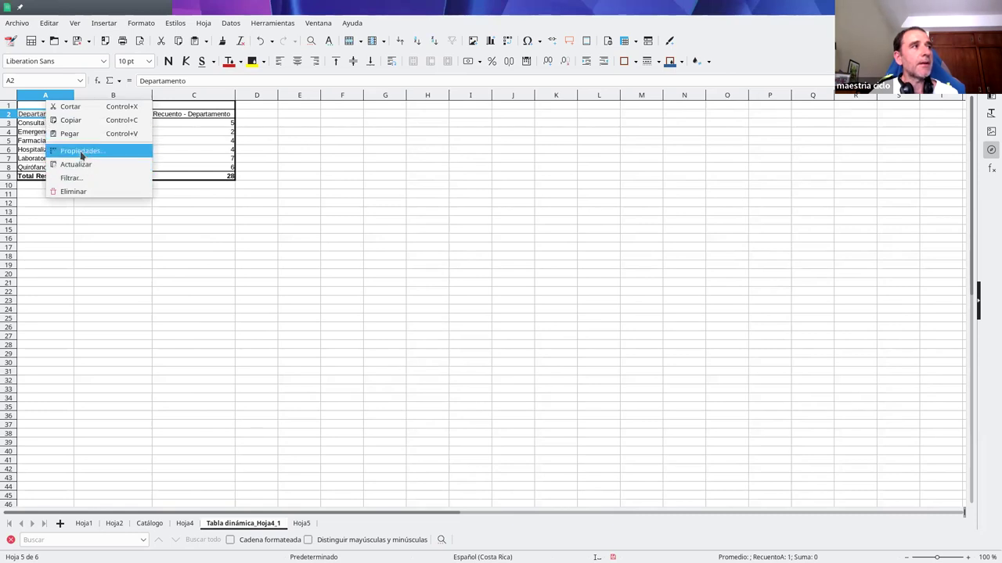
{"action": "left_click", "coordinate": [82, 152]}
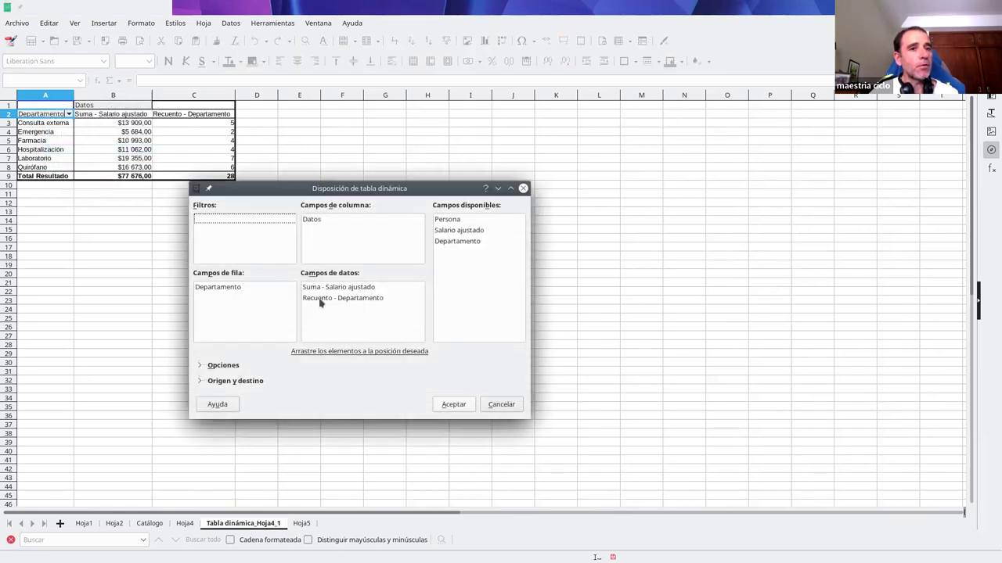
{"action": "left_click", "coordinate": [318, 301]}
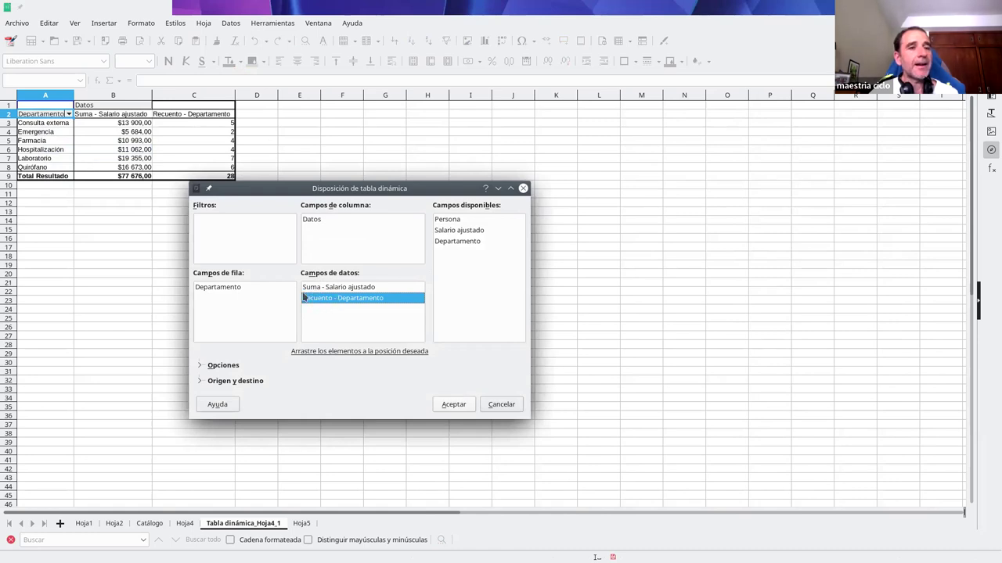
{"action": "double_click", "coordinate": [317, 302]}
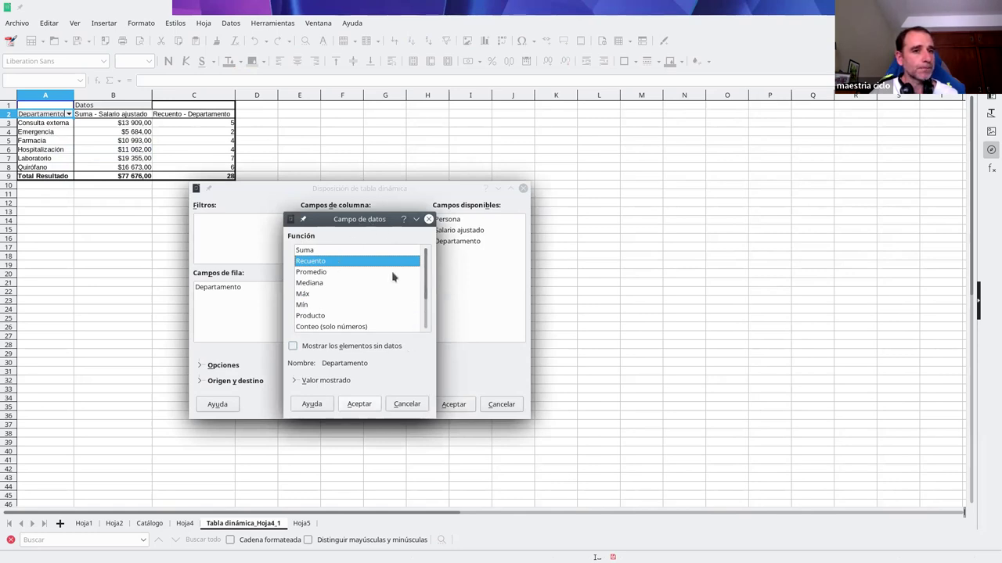
{"action": "left_click", "coordinate": [403, 407]}
{"action": "left_click", "coordinate": [496, 405]}
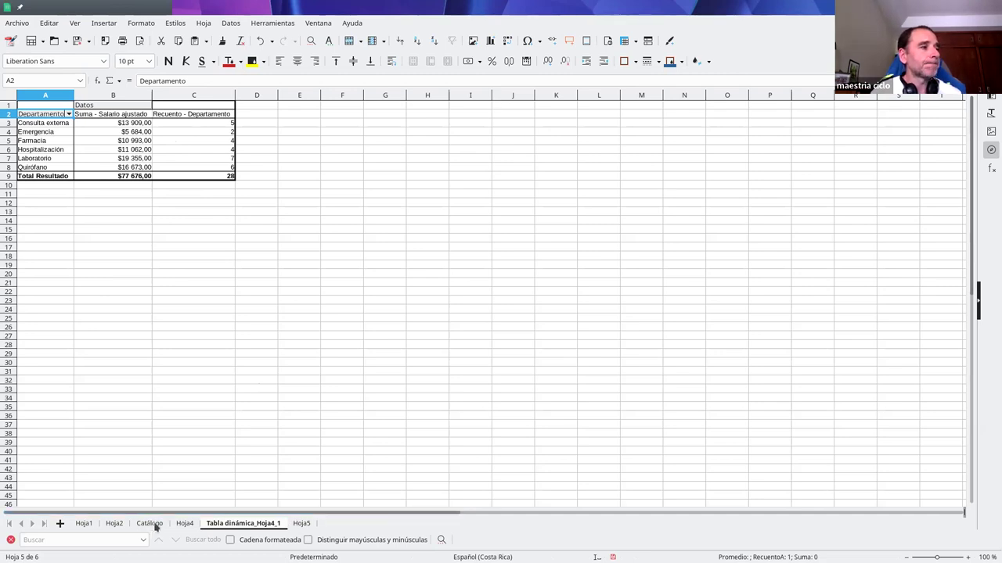
Copy the Persona and Departamento columns, A1:A29 and C1:C29, from Hoja4 into a new sheet placed after Hoja5.
{"action": "left_click", "coordinate": [185, 523]}
{"action": "left_click", "coordinate": [109, 116]}
{"action": "left_click_drag", "start_coordinate": [133, 107], "coordinate": [100, 354]}
{"action": "left_click_drag", "start_coordinate": [252, 105], "coordinate": [241, 356]}
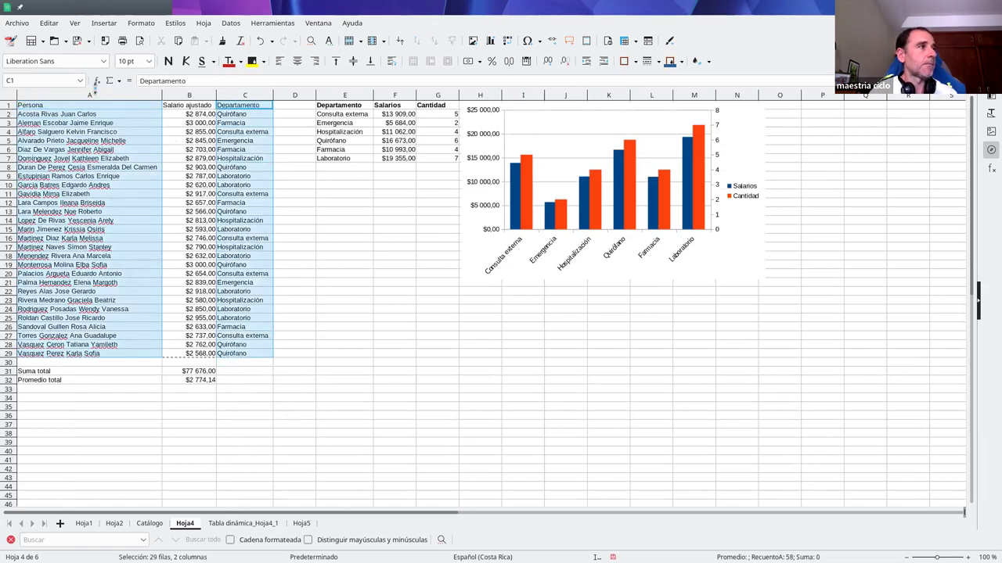
{"action": "right_click", "coordinate": [91, 115]}
{"action": "left_click", "coordinate": [96, 100]}
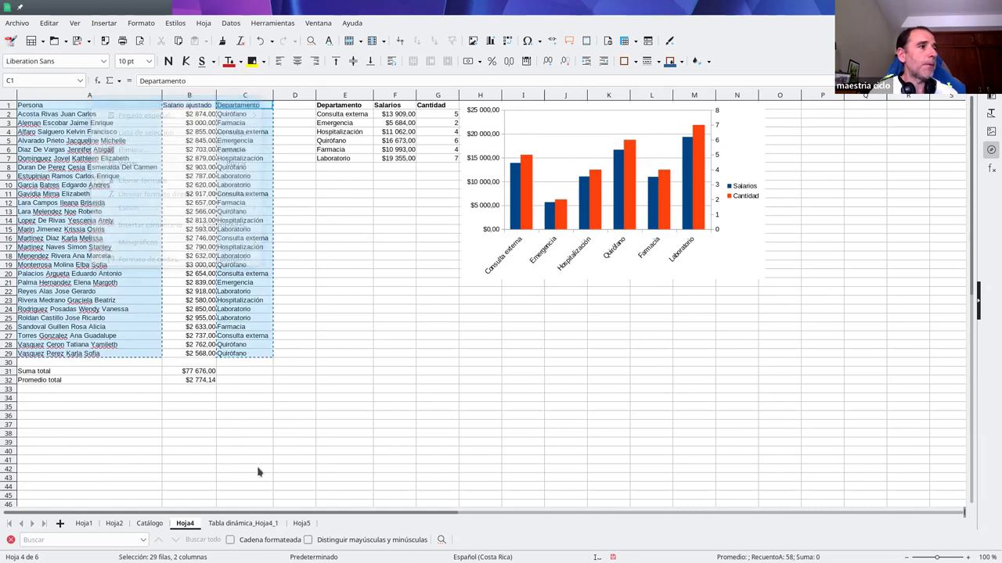
{"action": "left_click", "coordinate": [302, 523]}
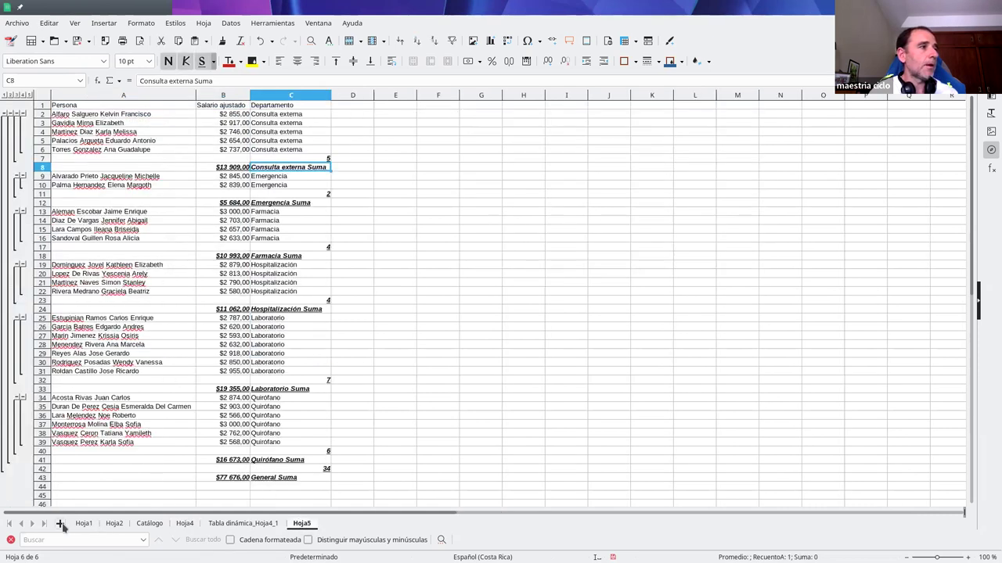
{"action": "left_click", "coordinate": [60, 523]}
{"action": "key", "text": "ctrl+v"}
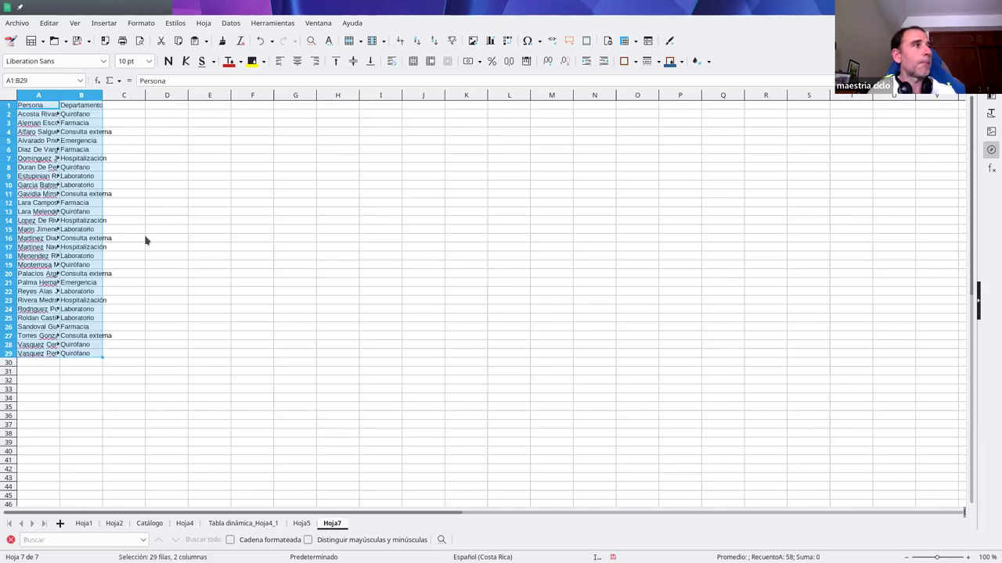
Fit the widths of the Persona and Departamento columns on the new sheet to their contents.
{"action": "double_click", "coordinate": [60, 94]}
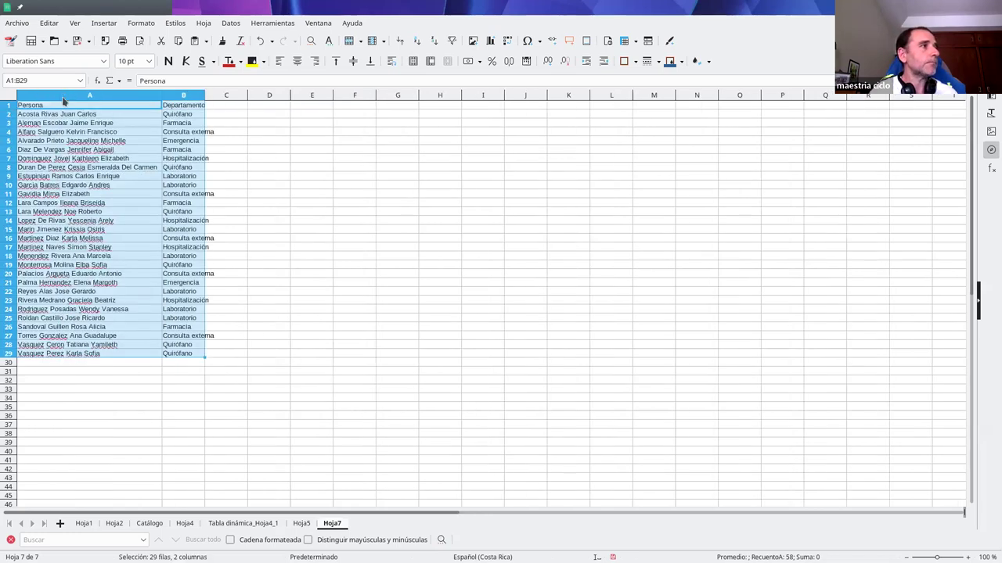
{"action": "left_click", "coordinate": [243, 178]}
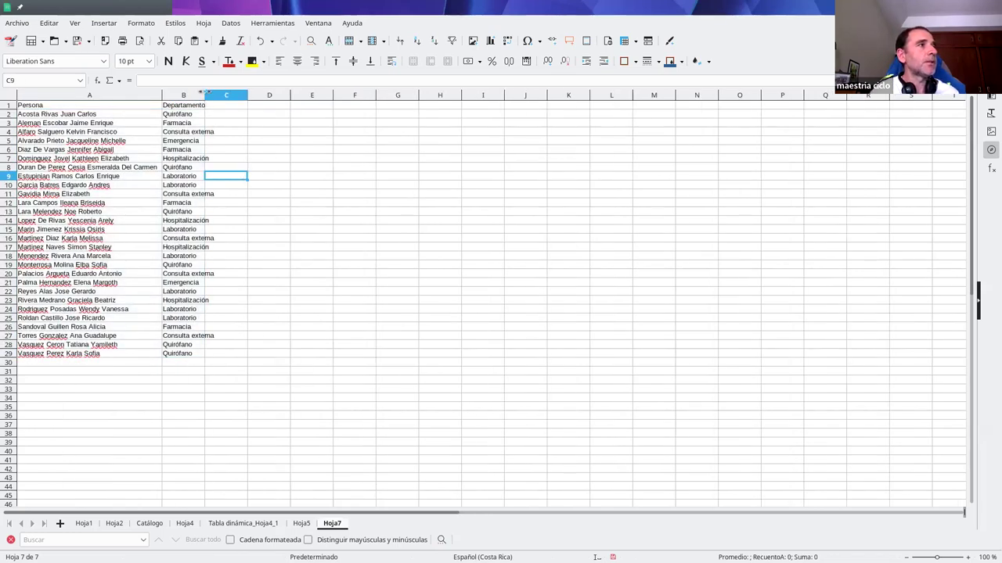
{"action": "double_click", "coordinate": [205, 95]}
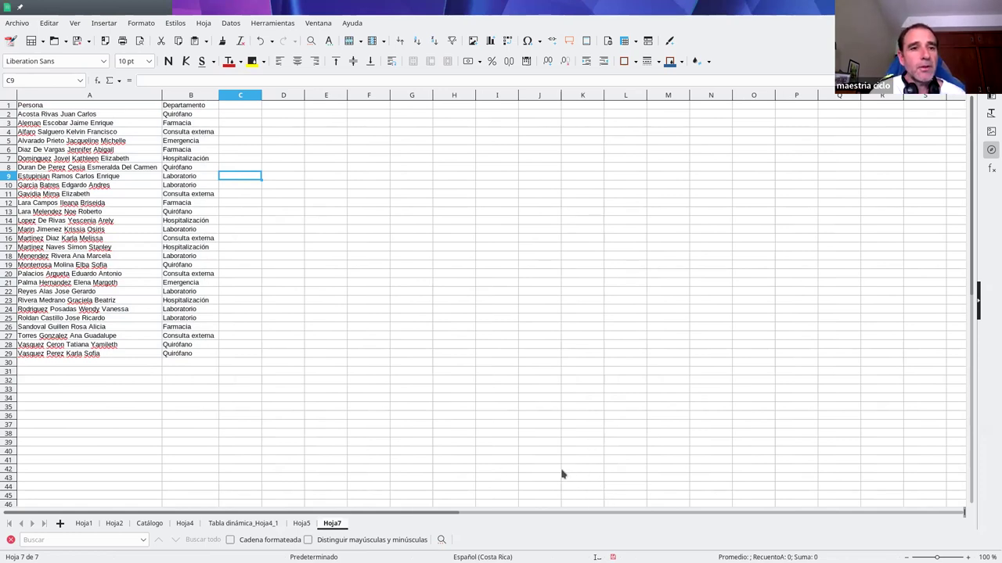
Apply an automatic filter to the Persona and Departamento list, using the first row as column headers.
{"action": "left_click", "coordinate": [127, 106]}
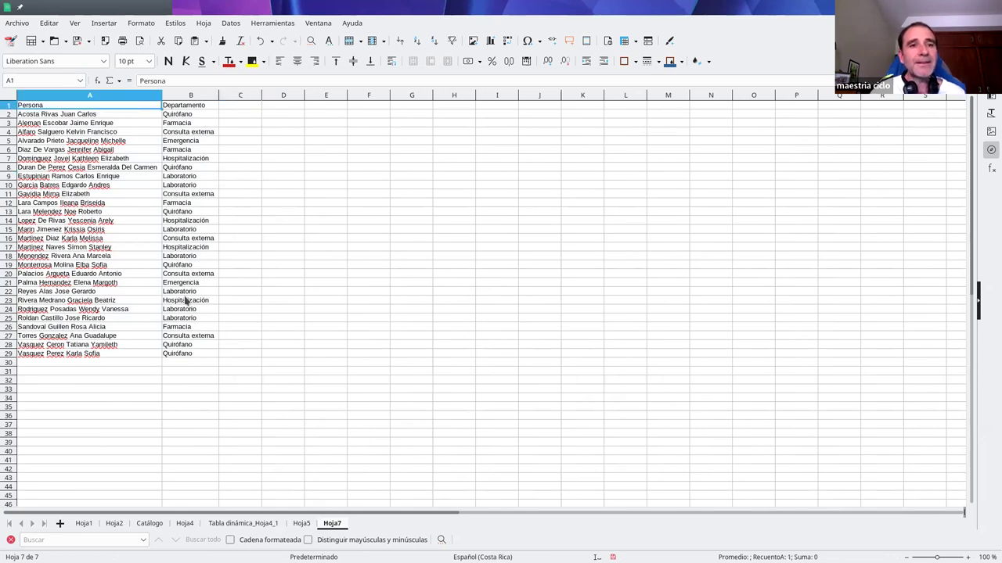
{"action": "left_click", "coordinate": [452, 44]}
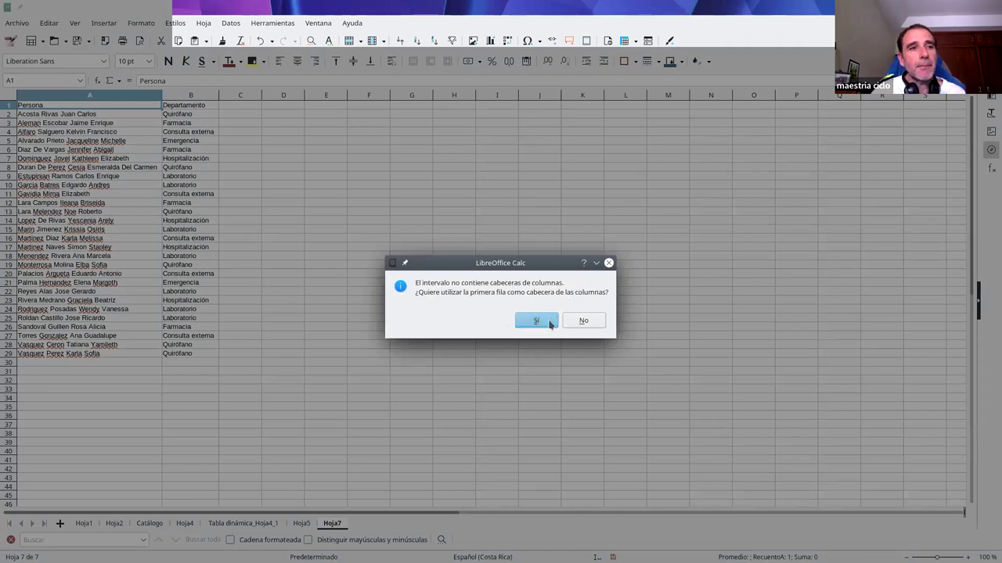
{"action": "left_click", "coordinate": [549, 324]}
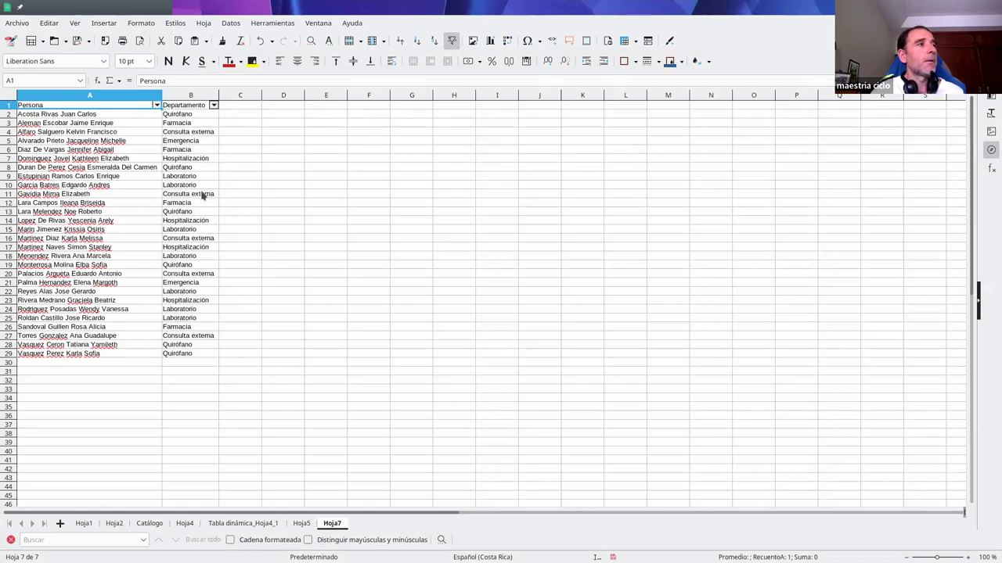
Filter the Departamento column to show only Farmacia and Quirófano.
{"action": "left_click", "coordinate": [214, 106]}
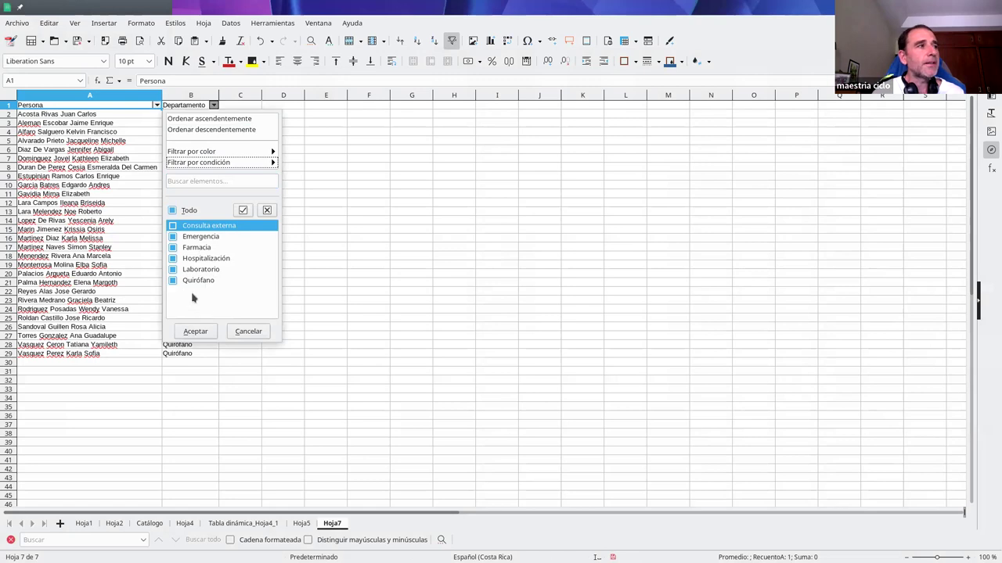
{"action": "left_click", "coordinate": [172, 210]}
{"action": "left_click", "coordinate": [173, 247]}
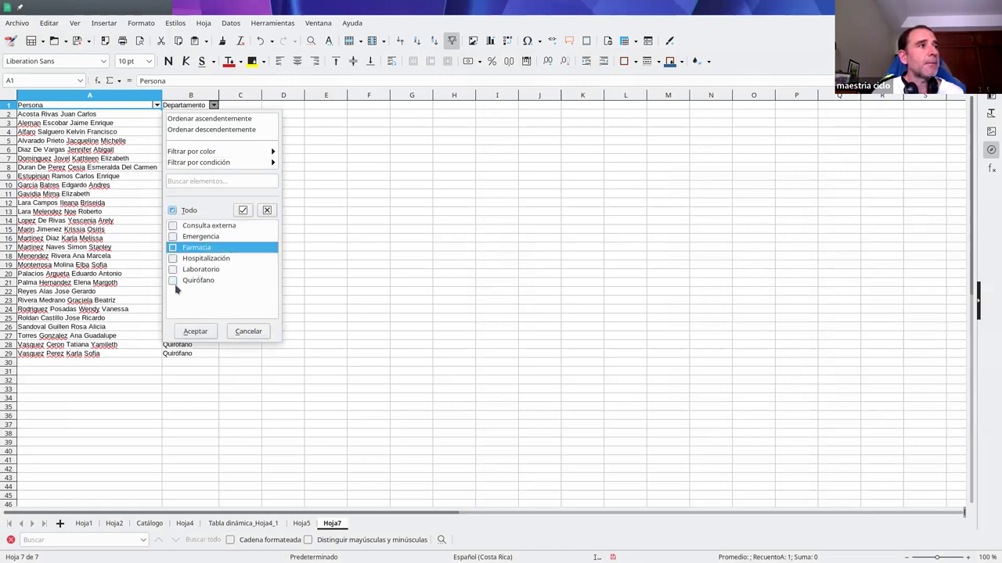
{"action": "left_click", "coordinate": [173, 280]}
{"action": "left_click", "coordinate": [194, 331]}
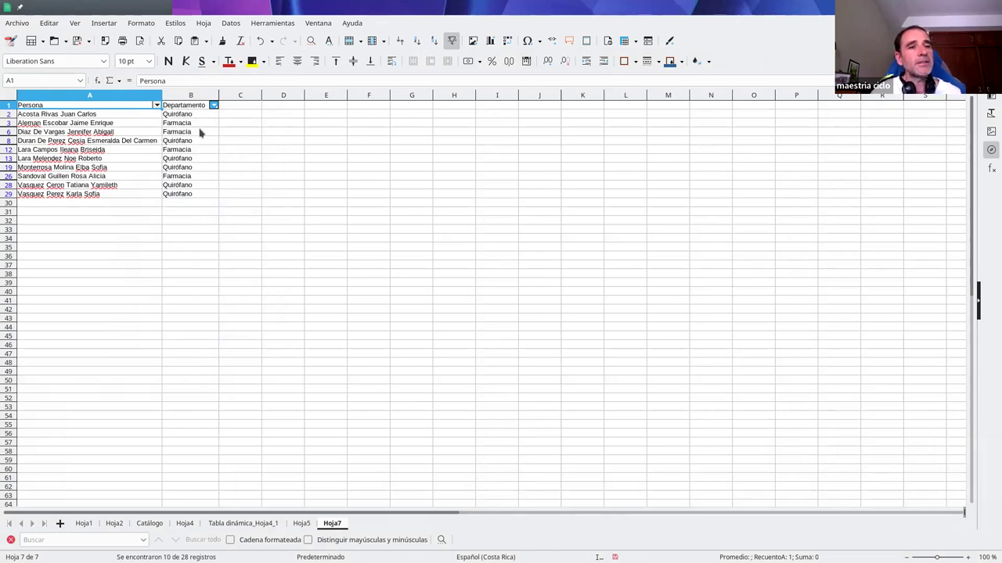
Reset the Departamento filter to include all departments.
{"action": "left_click", "coordinate": [214, 106]}
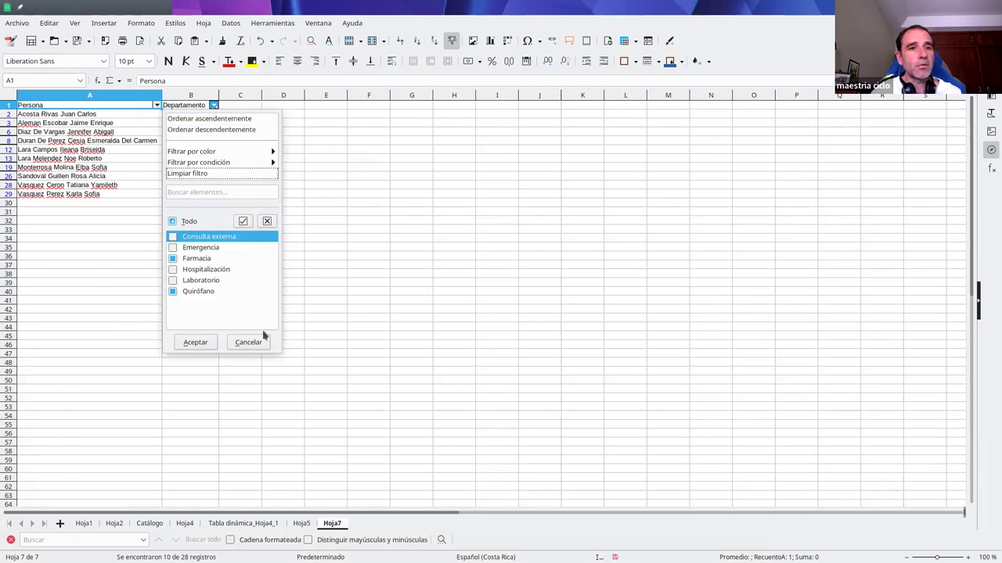
{"action": "left_click", "coordinate": [172, 221]}
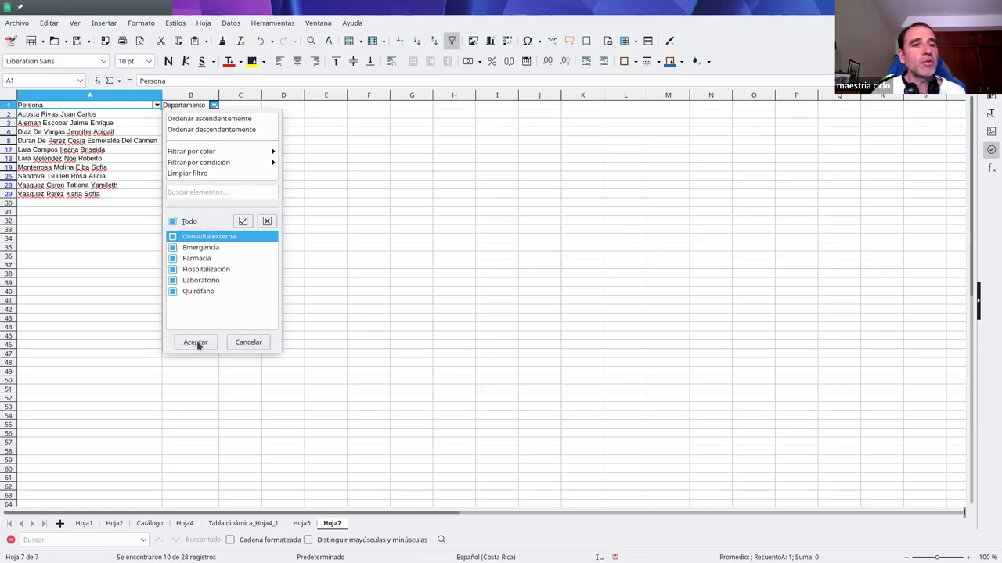
{"action": "left_click", "coordinate": [195, 345]}
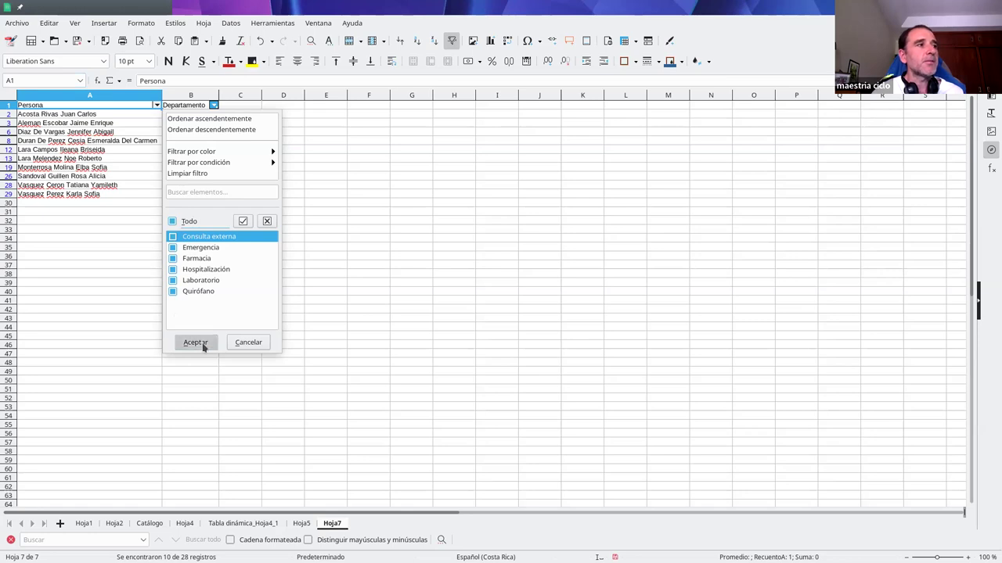
{"action": "left_click", "coordinate": [247, 292]}
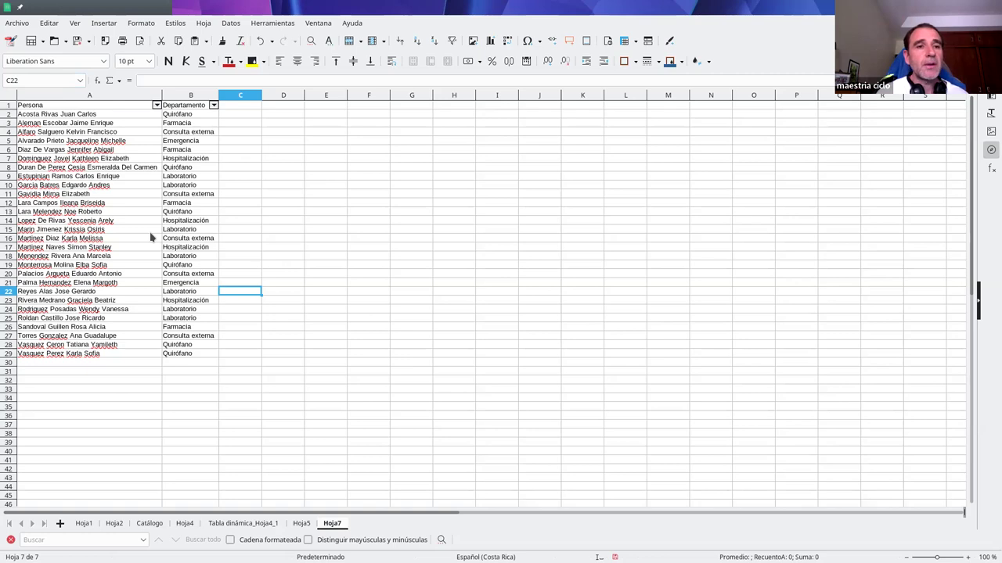
{"action": "left_click", "coordinate": [124, 197]}
{"action": "left_click", "coordinate": [118, 106]}
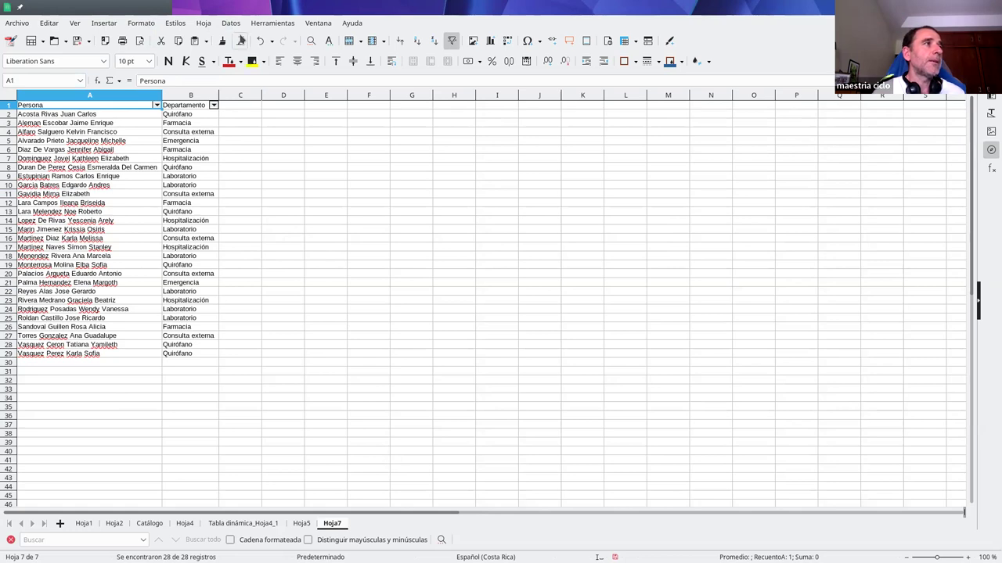
{"action": "left_click", "coordinate": [231, 22]}
{"action": "mouse_move", "coordinate": [265, 102]}
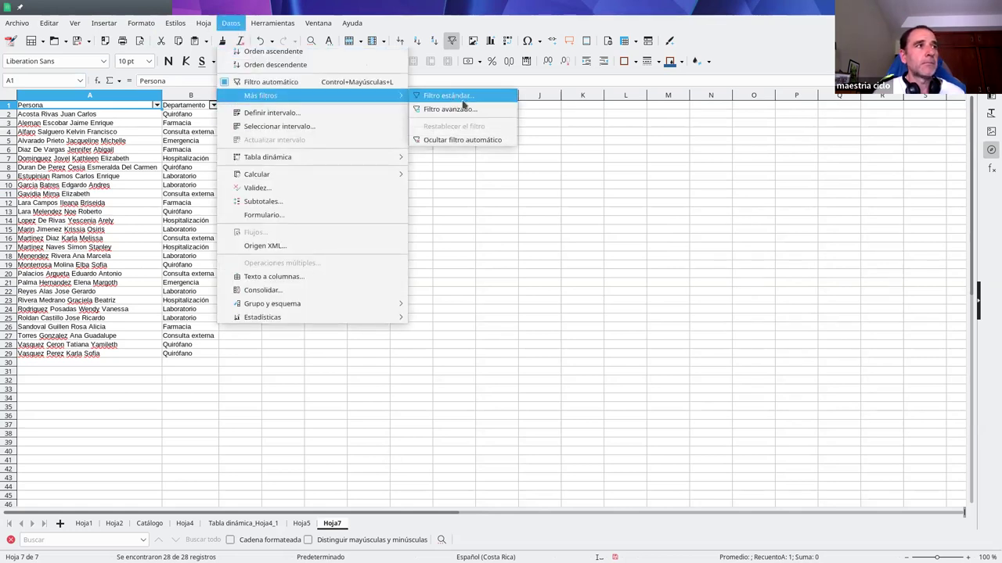
{"action": "left_click", "coordinate": [537, 192]}
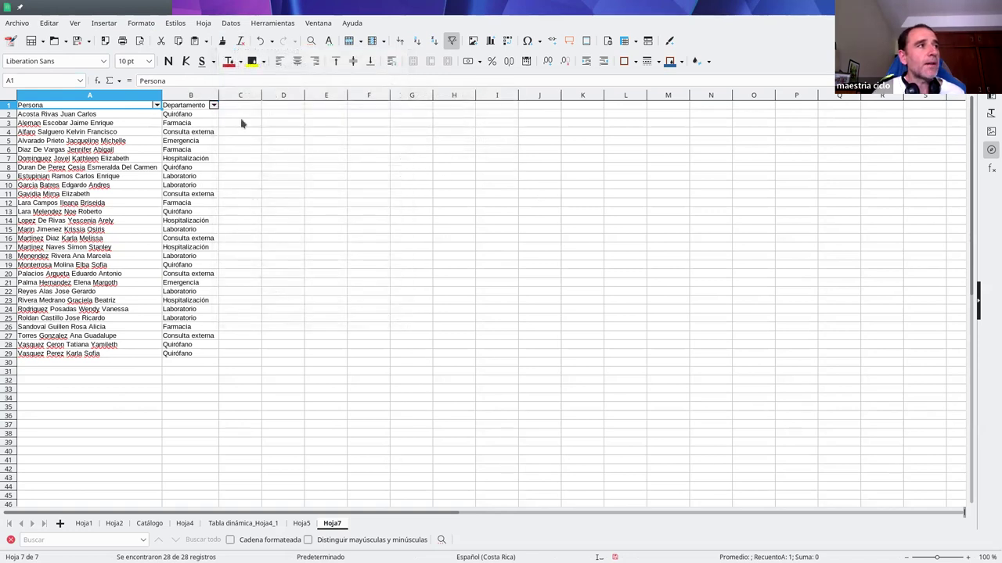
{"action": "left_click", "coordinate": [156, 106]}
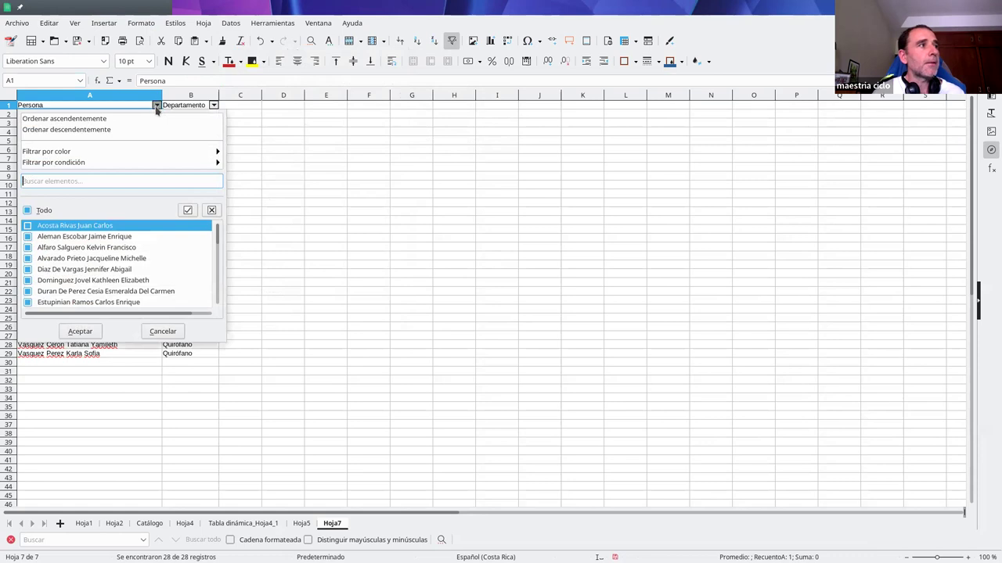
{"action": "mouse_move", "coordinate": [138, 163]}
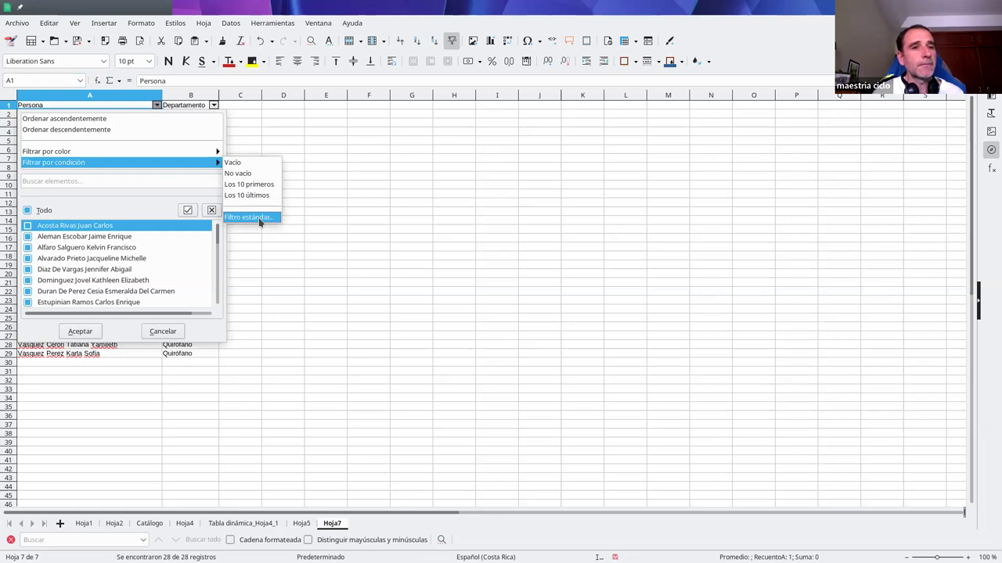
{"action": "left_click", "coordinate": [308, 165]}
Insert one blank row at each of rows 14, 22 and 27 of the Persona and Departamento list.
{"action": "left_click", "coordinate": [10, 221]}
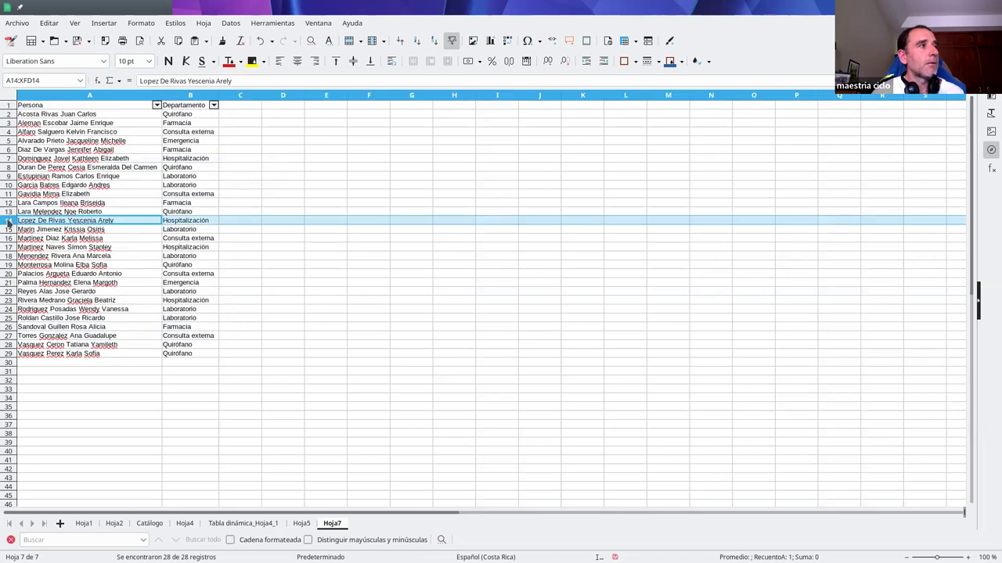
{"action": "right_click", "coordinate": [10, 221]}
{"action": "left_click", "coordinate": [11, 266]}
{"action": "left_click", "coordinate": [8, 291]}
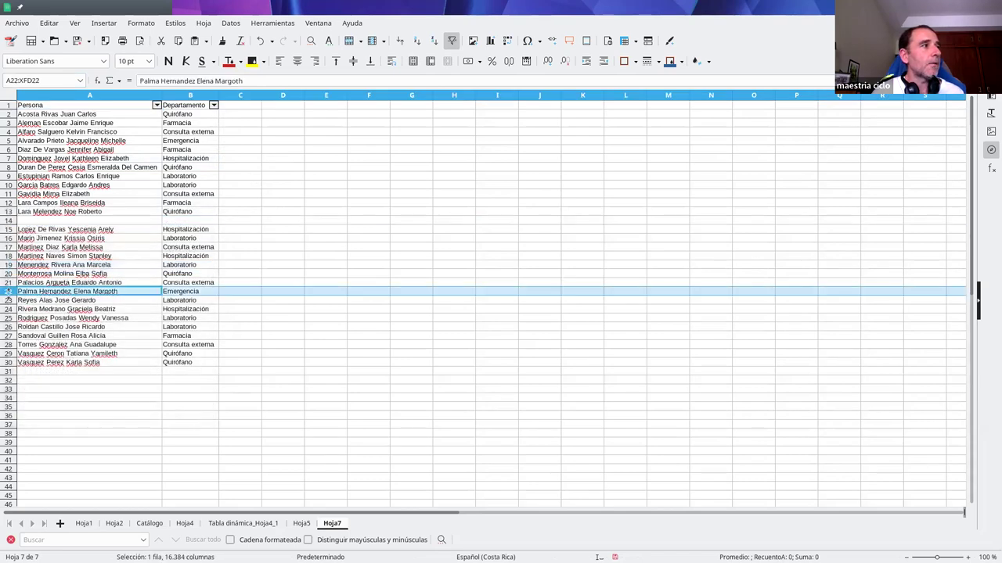
{"action": "right_click", "coordinate": [9, 296]}
{"action": "left_click", "coordinate": [16, 342]}
{"action": "left_click", "coordinate": [10, 337]}
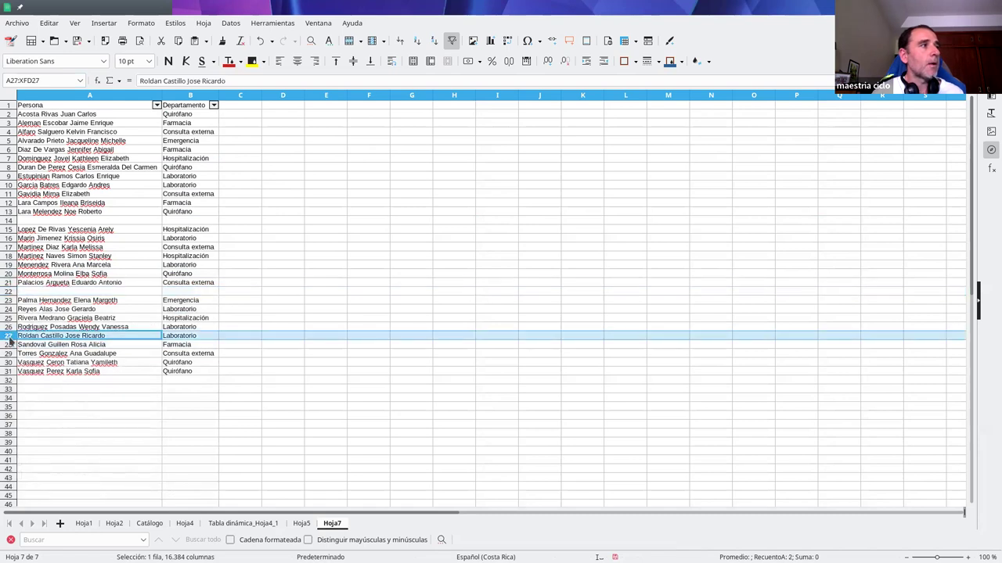
{"action": "right_click", "coordinate": [9, 337]}
{"action": "left_click", "coordinate": [39, 385]}
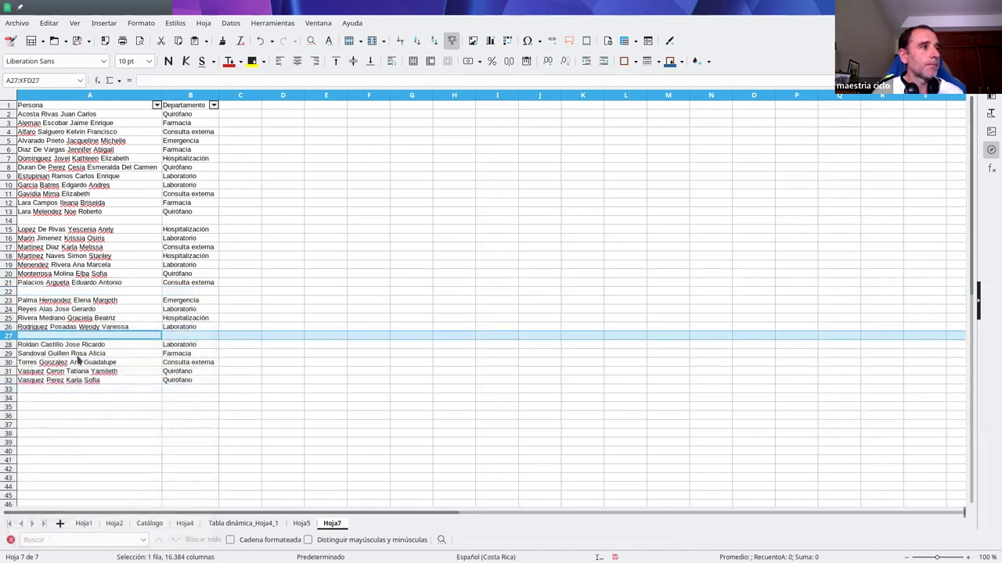
Create duplicate Persona entries by copying the names in A20, A32 and A6 into A22, A27 and A14 respectively.
{"action": "left_click", "coordinate": [114, 276]}
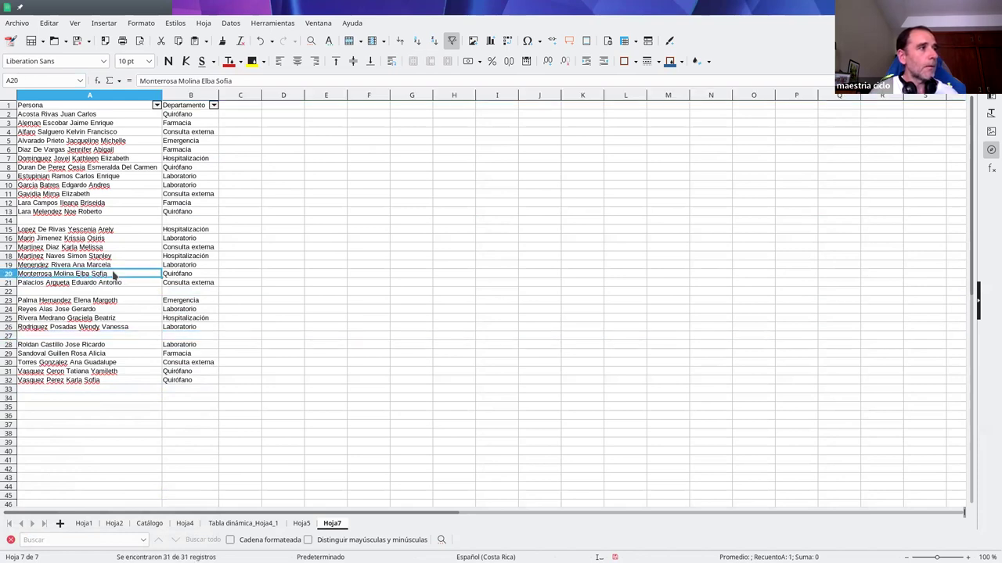
{"action": "key", "text": "ctrl+c"}
{"action": "left_click", "coordinate": [104, 292]}
{"action": "key", "text": "ctrl+v"}
{"action": "left_click", "coordinate": [92, 383]}
{"action": "key", "text": "ctrl+c"}
{"action": "left_click", "coordinate": [68, 337]}
{"action": "key", "text": "ctrl+v"}
{"action": "left_click", "coordinate": [53, 151]}
{"action": "key", "text": "ctrl+c"}
{"action": "left_click", "coordinate": [61, 222]}
{"action": "key", "text": "ctrl+v"}
{"action": "left_click", "coordinate": [190, 214]}
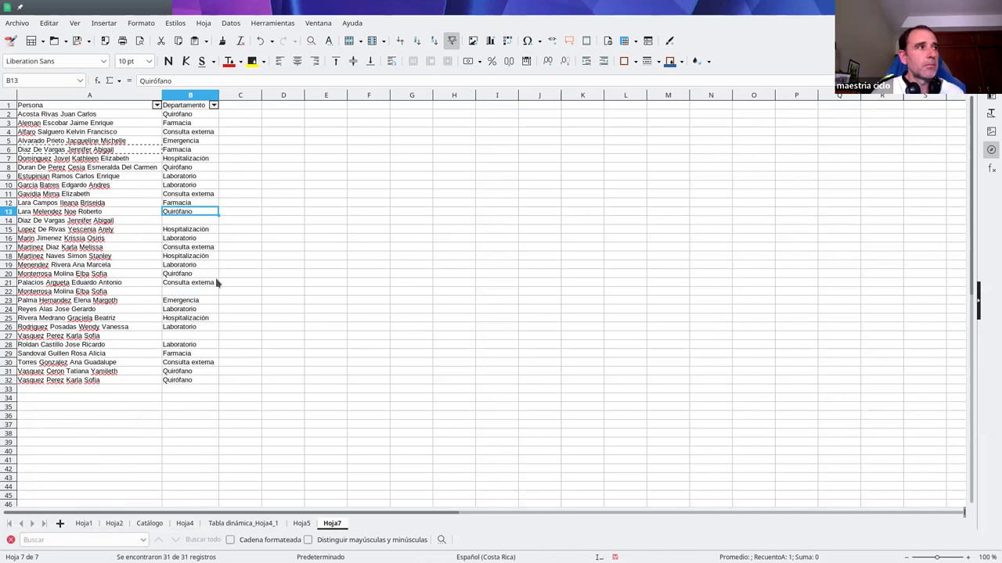
{"action": "key", "text": "Down"}
{"action": "left_click", "coordinate": [202, 291]}
{"action": "left_click", "coordinate": [209, 336]}
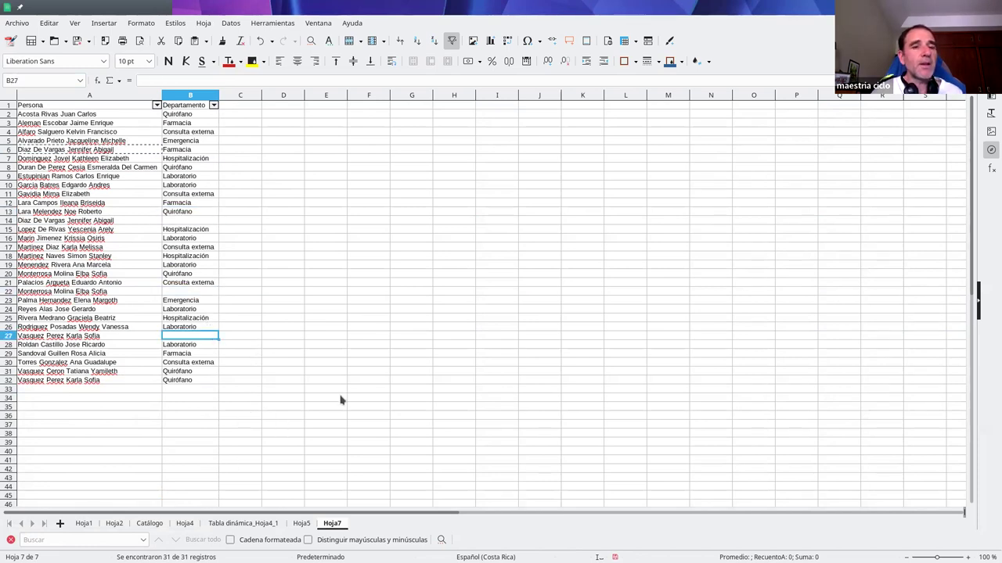
Try a standard filter on the two-column list with Persona set to No vacío and the Sin duplicados option enabled.
{"action": "key", "text": "ctrl+Home"}
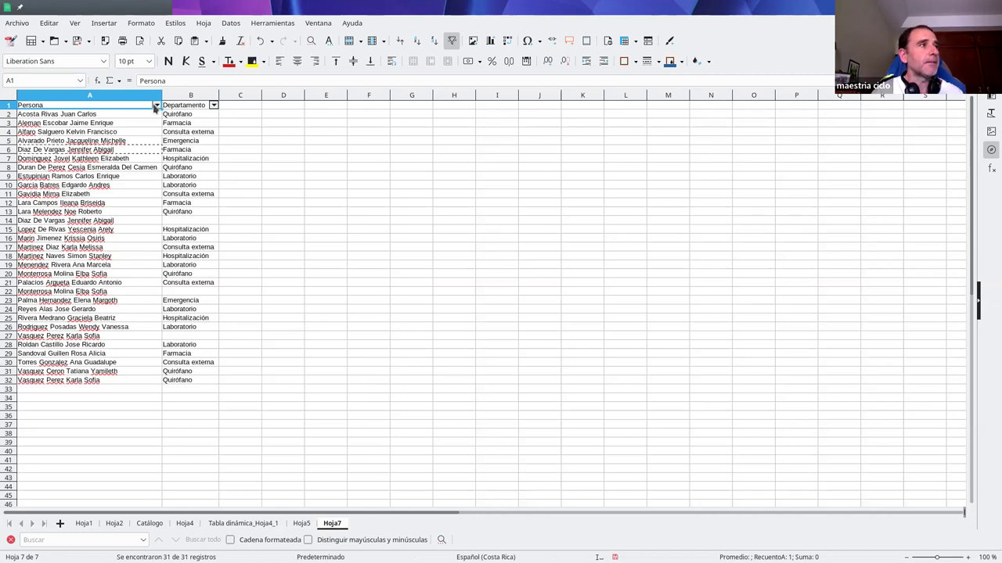
{"action": "left_click", "coordinate": [156, 105]}
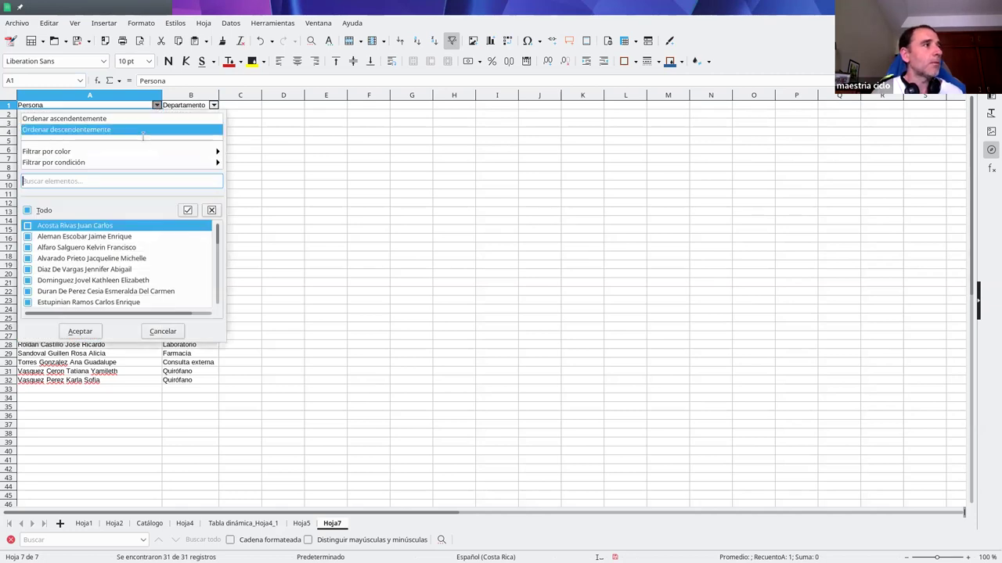
{"action": "mouse_move", "coordinate": [220, 162]}
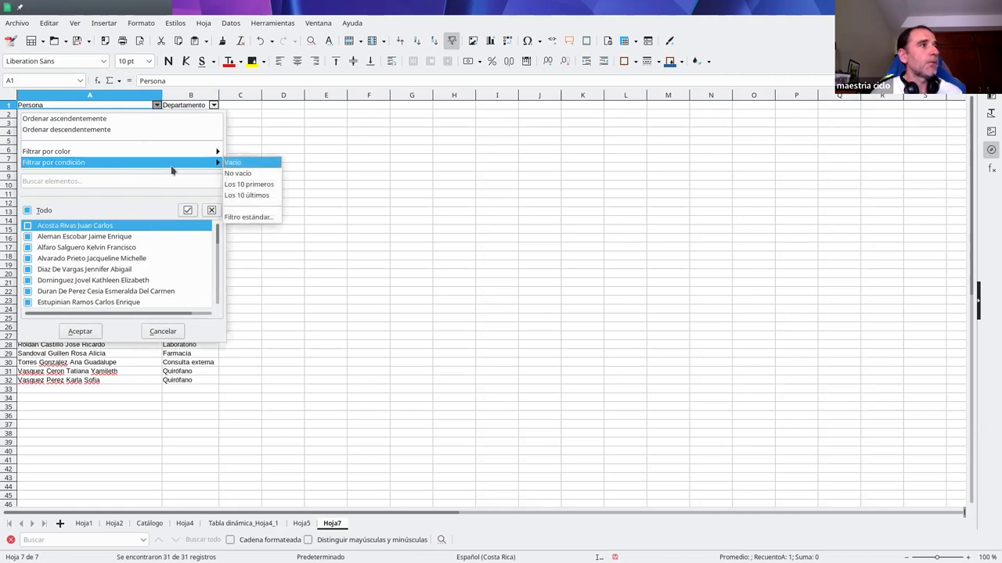
{"action": "left_click", "coordinate": [245, 217]}
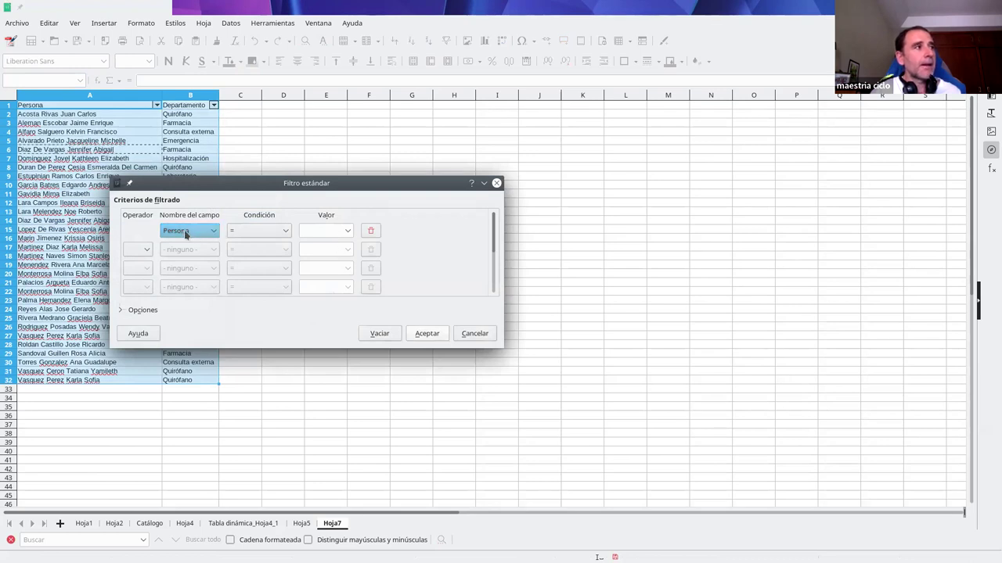
{"action": "left_click", "coordinate": [345, 232]}
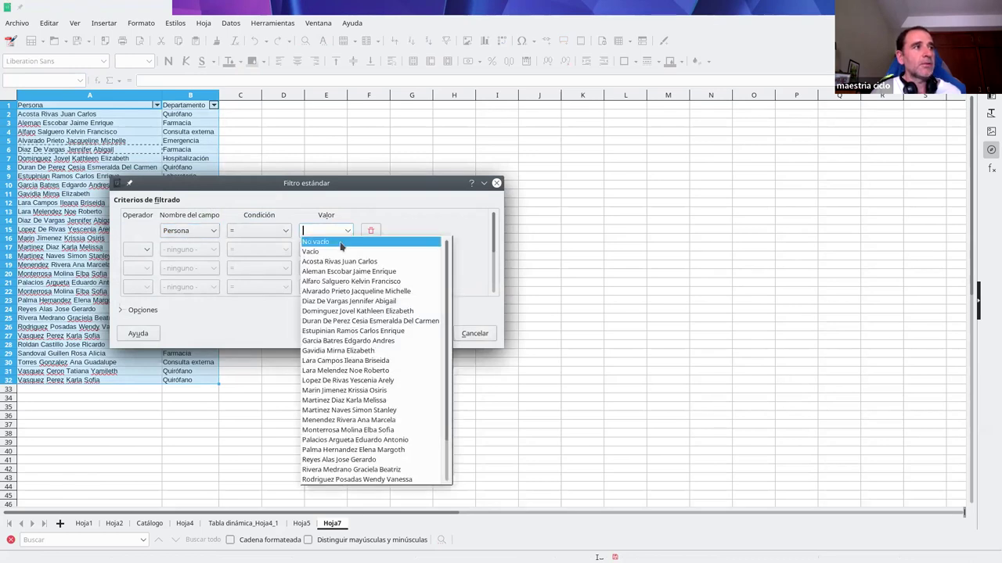
{"action": "left_click", "coordinate": [332, 245]}
{"action": "left_click", "coordinate": [142, 311]}
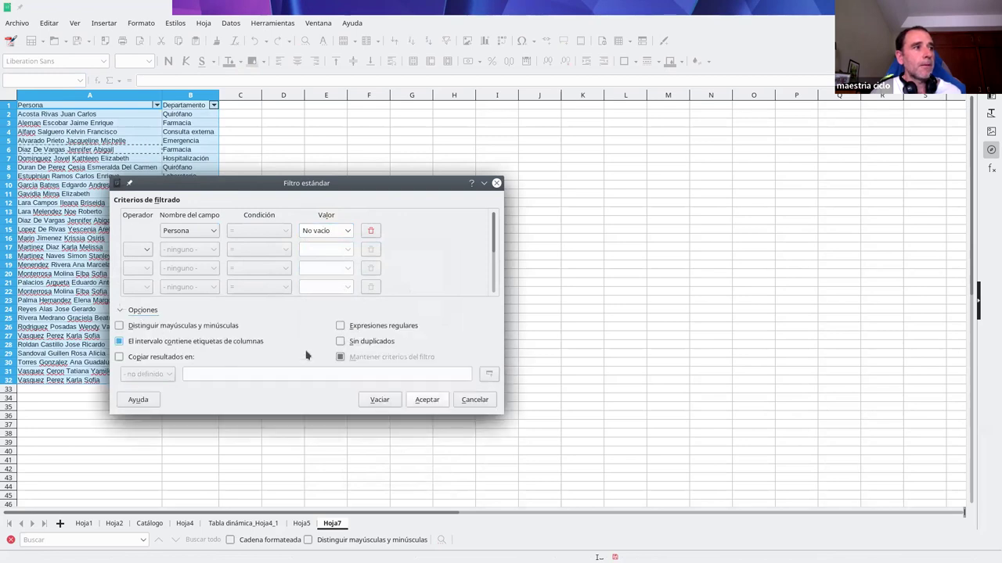
{"action": "left_click", "coordinate": [340, 341]}
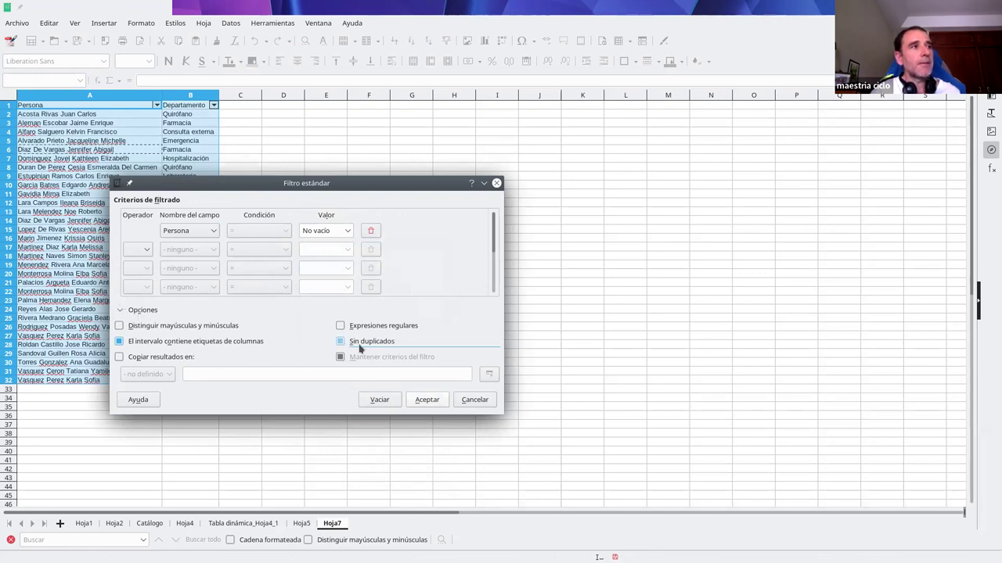
{"action": "left_click", "coordinate": [423, 401]}
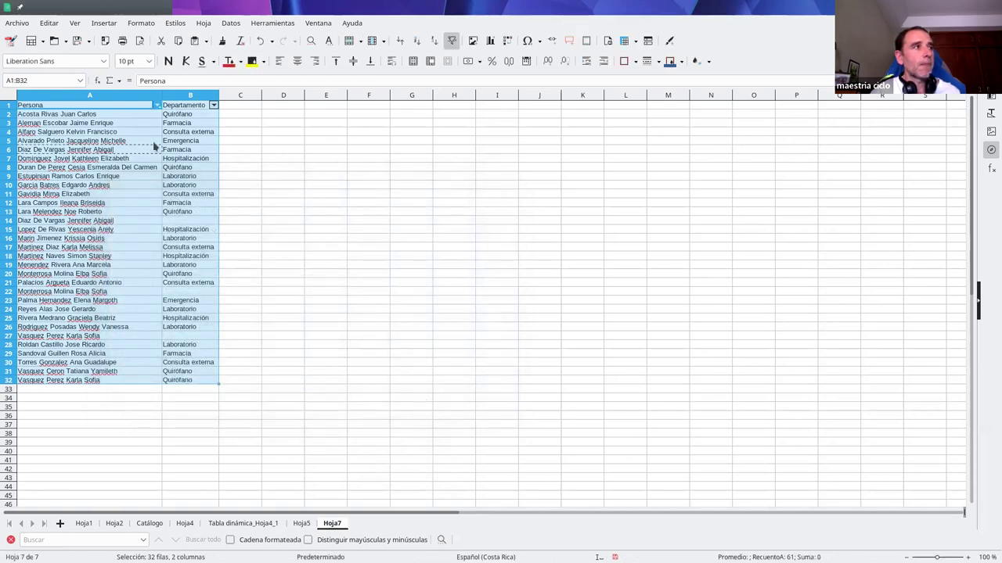
Examine the filtered list for repeated Persona entries and compare their Departamento cells.
{"action": "left_click", "coordinate": [155, 141]}
{"action": "left_click", "coordinate": [156, 292]}
{"action": "left_click", "coordinate": [180, 337]}
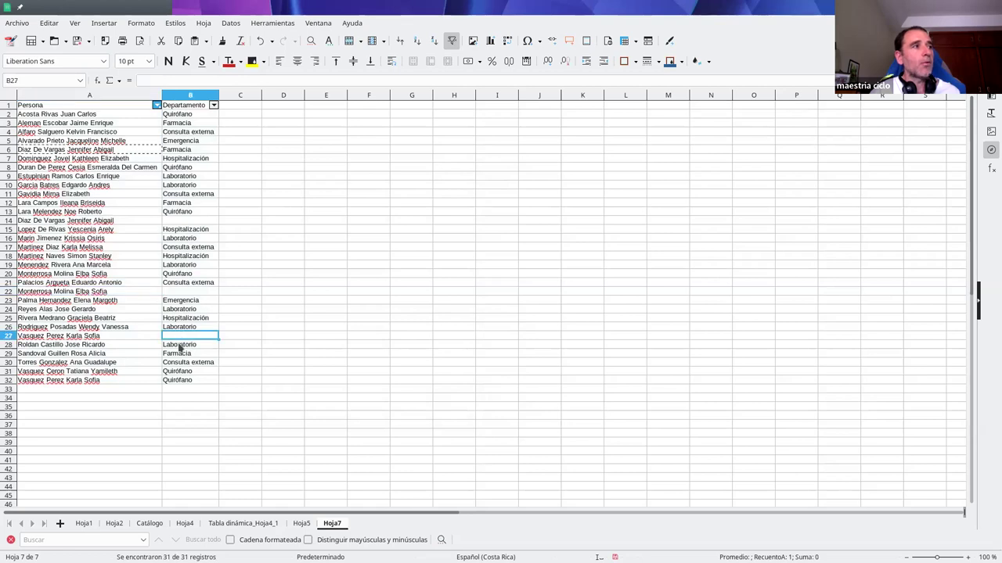
{"action": "left_click", "coordinate": [134, 337]}
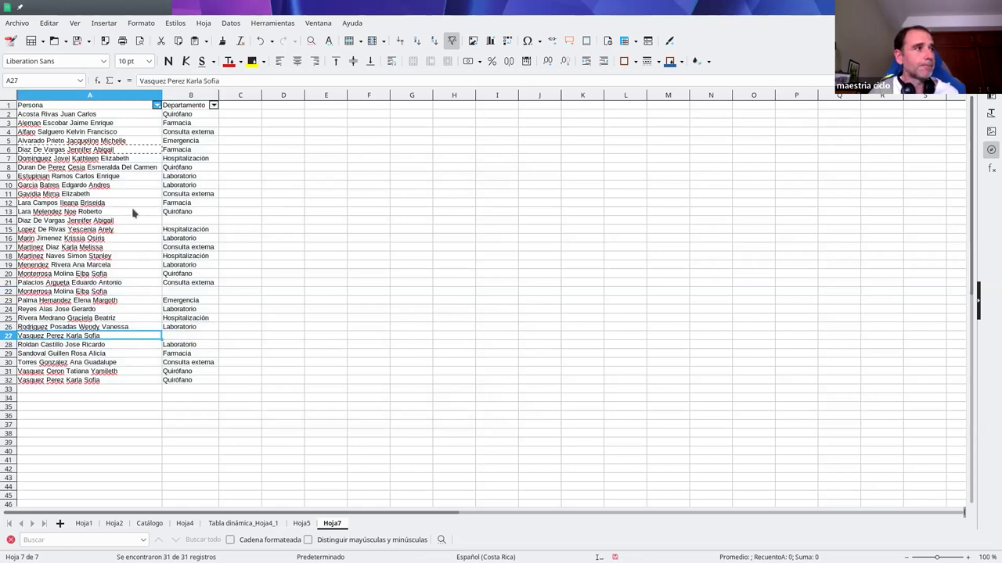
{"action": "left_click", "coordinate": [120, 107]}
{"action": "left_click_drag", "start_coordinate": [119, 110], "coordinate": [197, 383]}
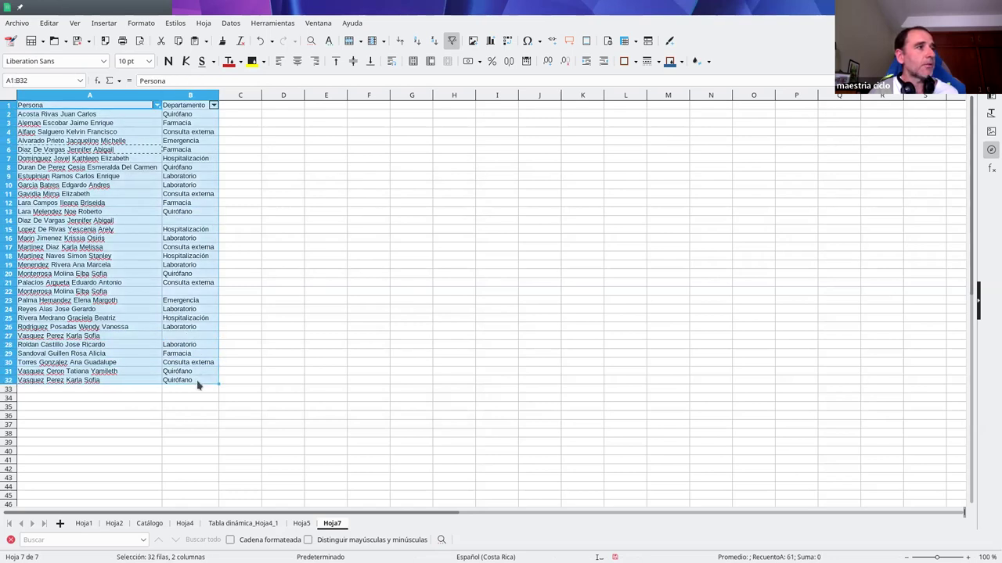
{"action": "left_click", "coordinate": [146, 276]}
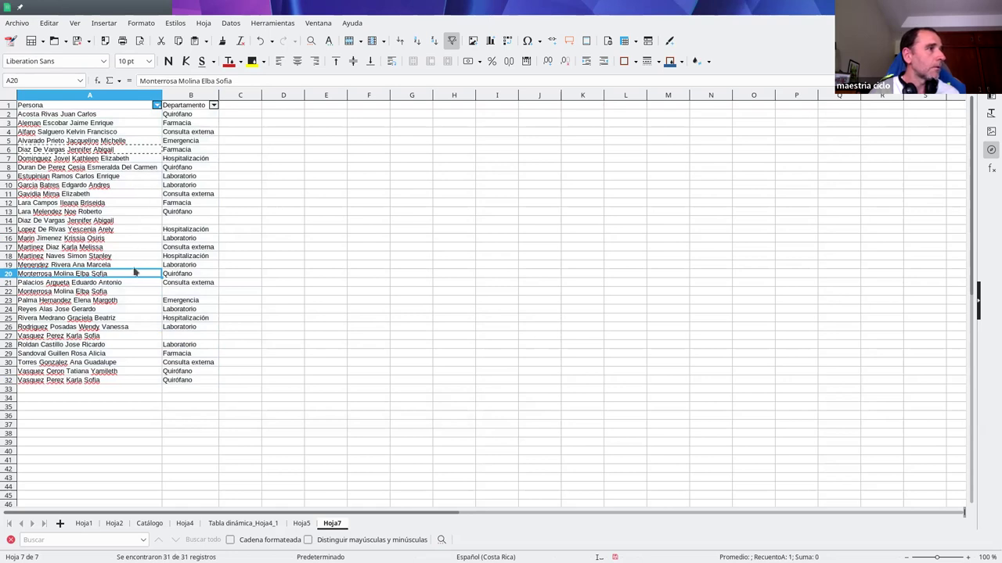
{"action": "left_click", "coordinate": [132, 301]}
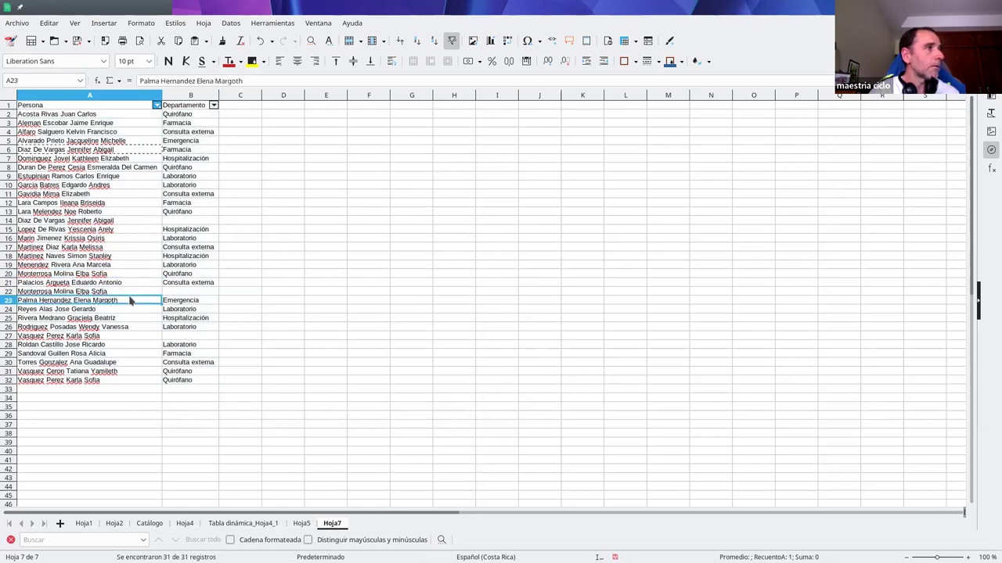
Clear the Persona filter and remove the automatic filter from A1:B32.
{"action": "left_click", "coordinate": [157, 105]}
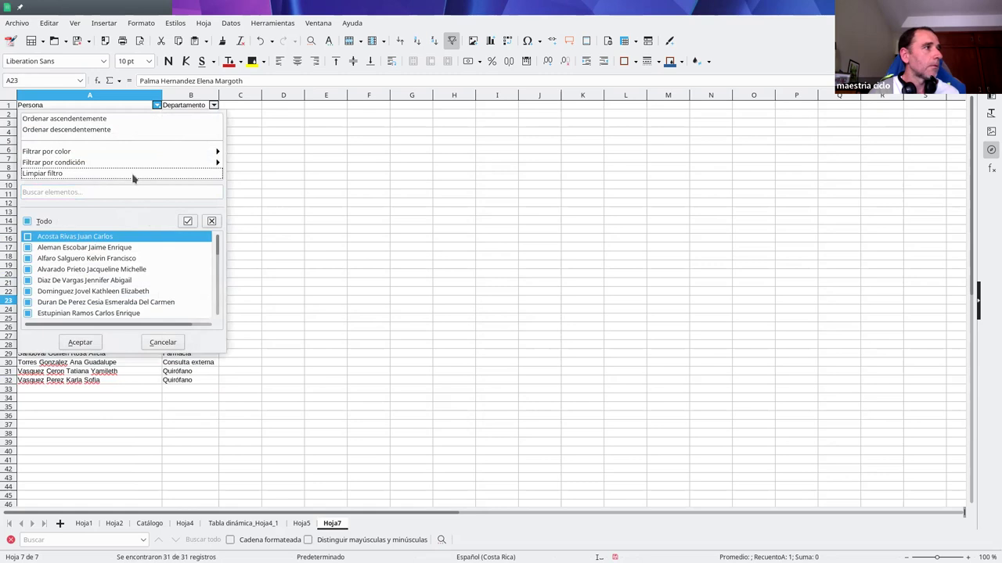
{"action": "left_click", "coordinate": [131, 173]}
{"action": "left_click", "coordinate": [133, 105]}
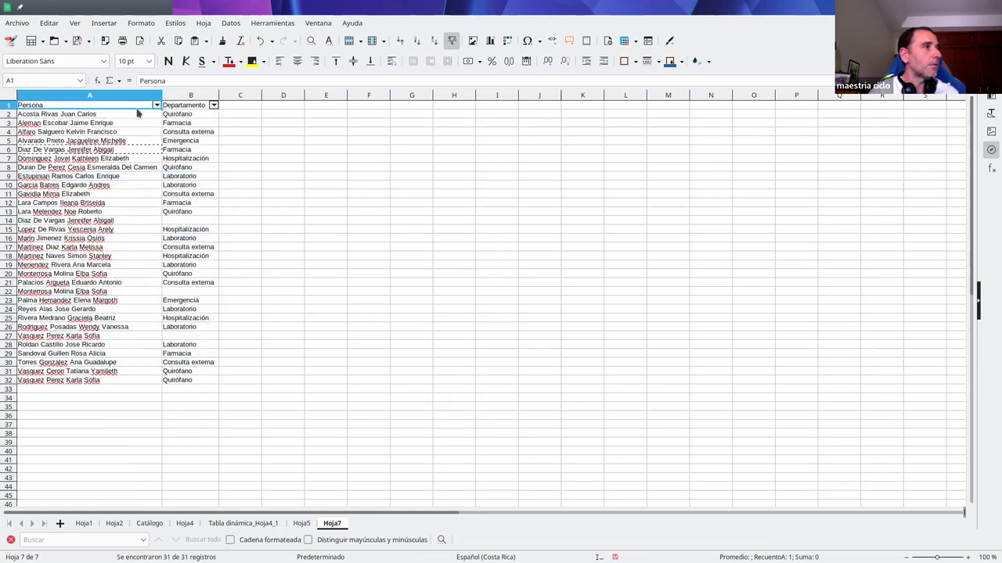
{"action": "left_click", "coordinate": [190, 379], "text": "shift"}
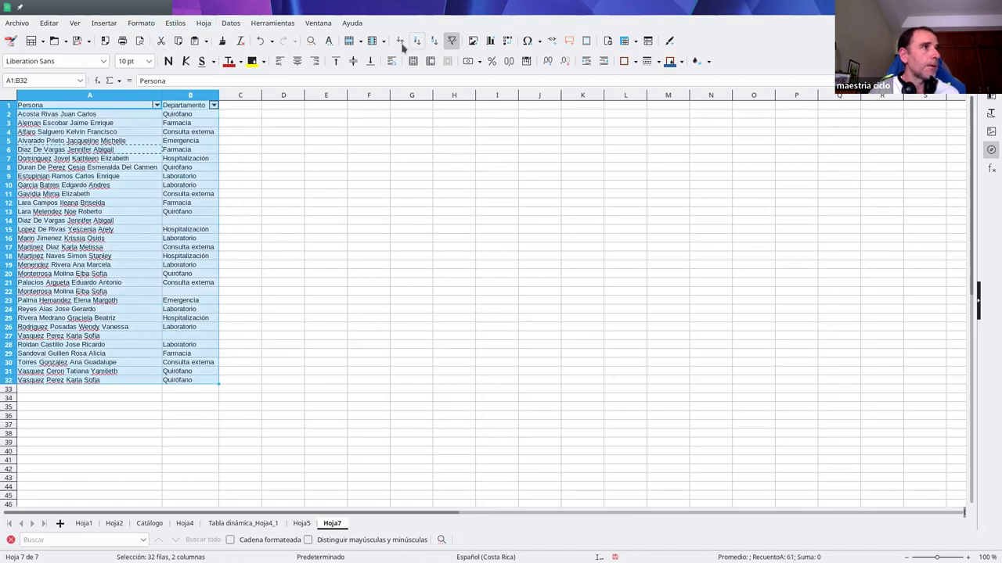
{"action": "left_click", "coordinate": [452, 41]}
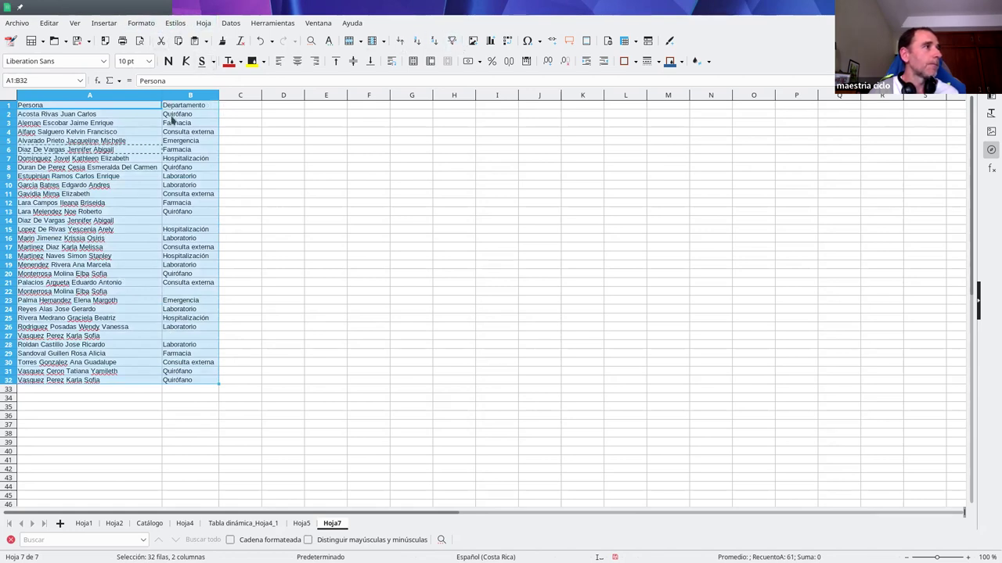
Apply a standard filter to only the Persona column, A1:A32, with Persona set to No vacío and Sin duplicados enabled.
{"action": "left_click", "coordinate": [137, 107]}
{"action": "left_click_drag", "start_coordinate": [137, 106], "coordinate": [133, 382]}
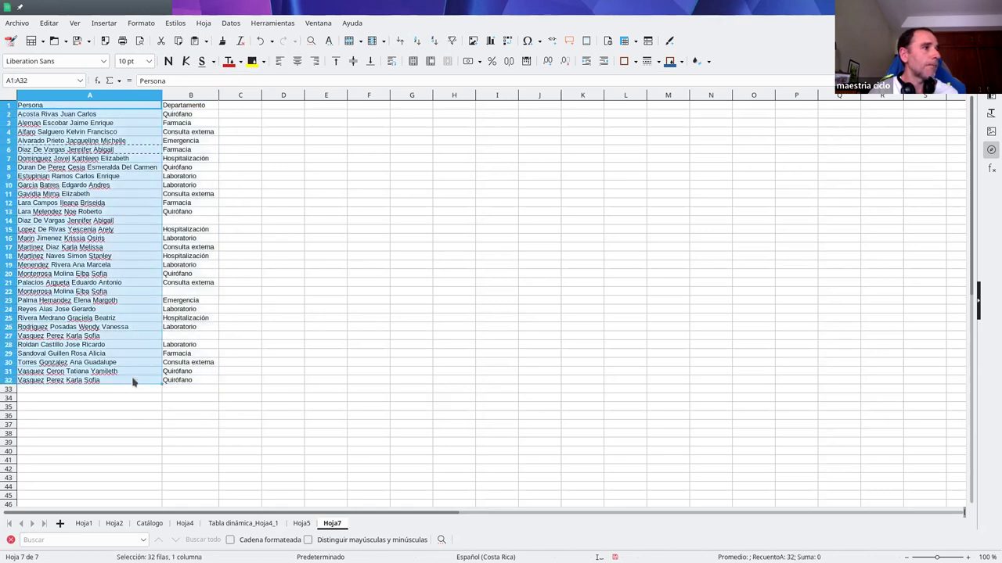
{"action": "left_click", "coordinate": [231, 24]}
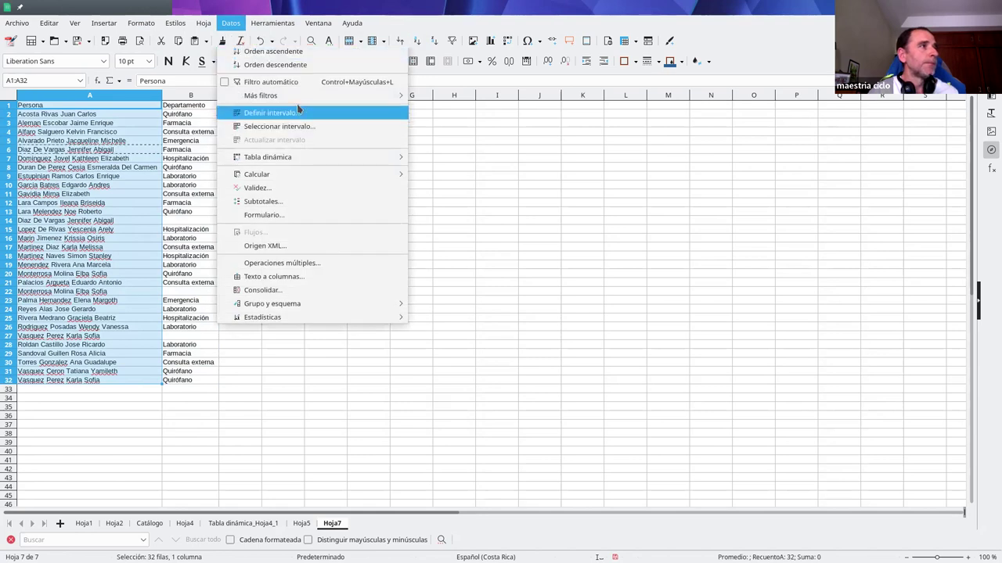
{"action": "mouse_move", "coordinate": [353, 97]}
{"action": "left_click", "coordinate": [446, 96]}
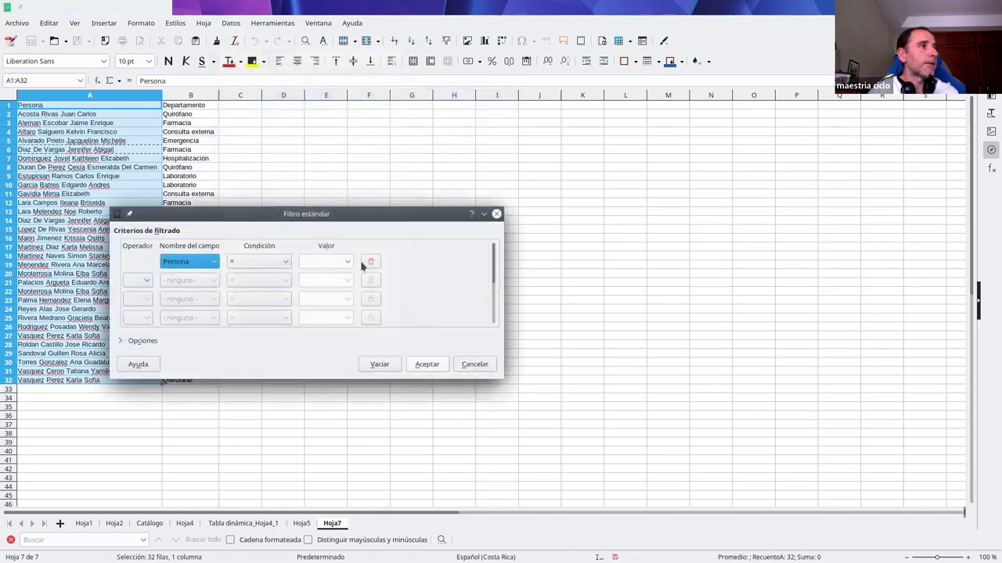
{"action": "left_click", "coordinate": [348, 262]}
{"action": "left_click", "coordinate": [340, 274]}
{"action": "left_click", "coordinate": [149, 341]}
{"action": "left_click", "coordinate": [351, 373]}
{"action": "left_click", "coordinate": [425, 431]}
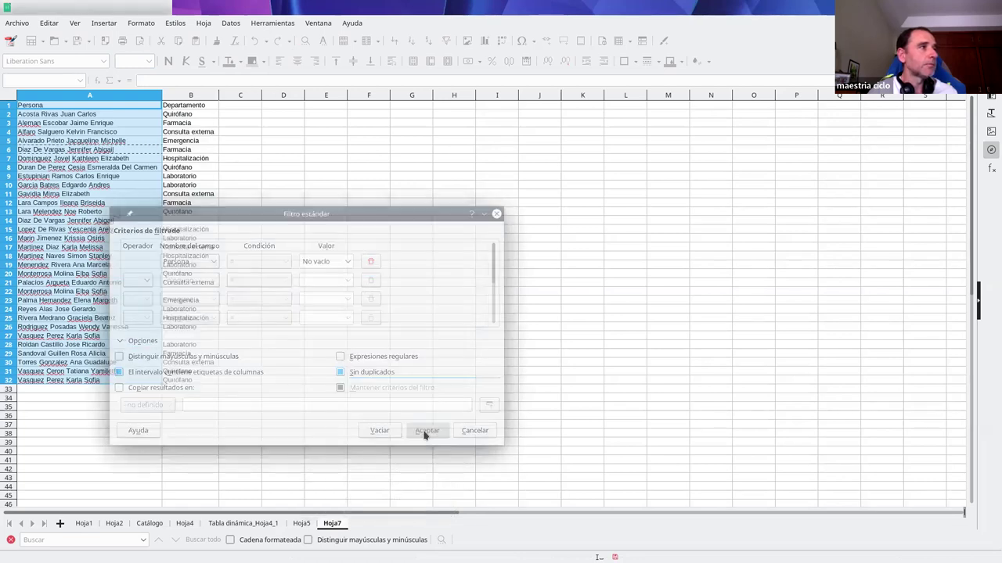
{"action": "left_click", "coordinate": [213, 328]}
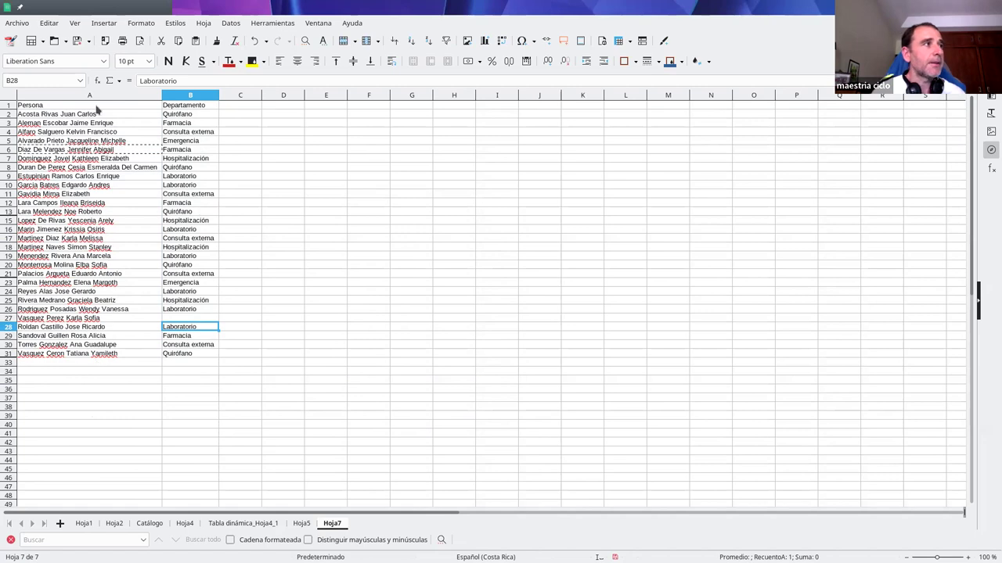
Copy the filtered Persona column, including its header, into a new sheet starting at A1.
{"action": "left_click_drag", "start_coordinate": [96, 106], "coordinate": [110, 353]}
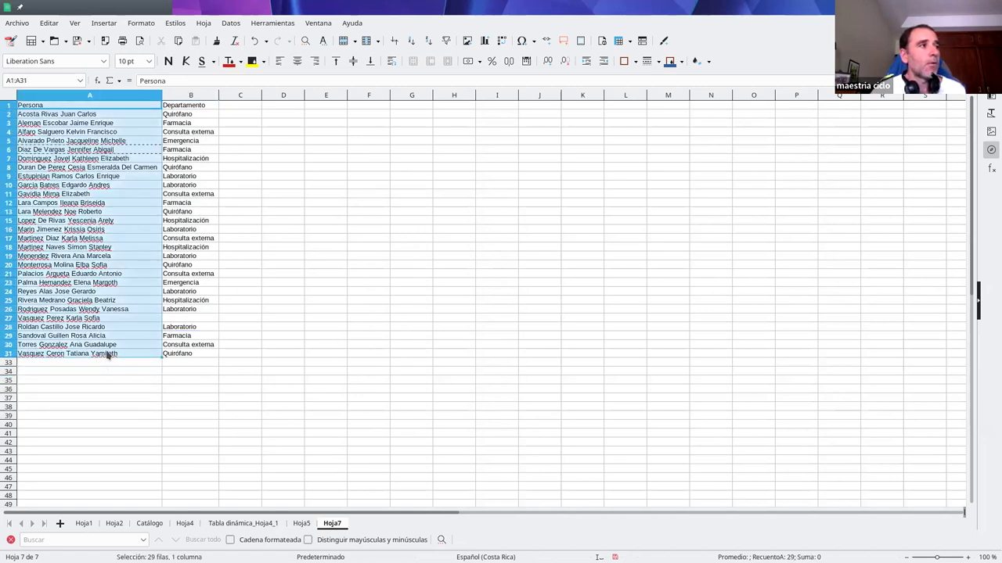
{"action": "right_click", "coordinate": [110, 352]}
{"action": "left_click", "coordinate": [129, 342]}
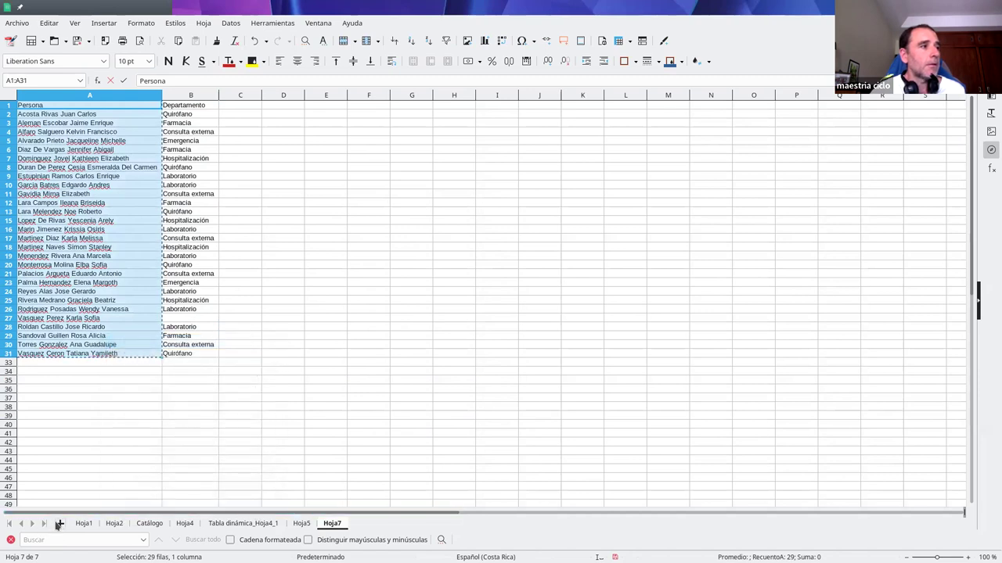
{"action": "left_click", "coordinate": [59, 523]}
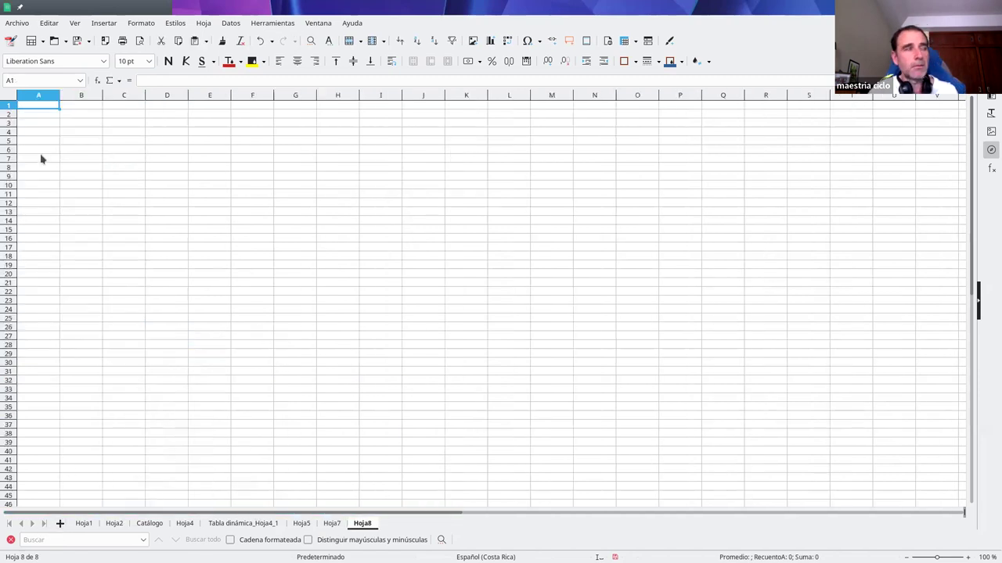
{"action": "key", "text": "ctrl+v"}
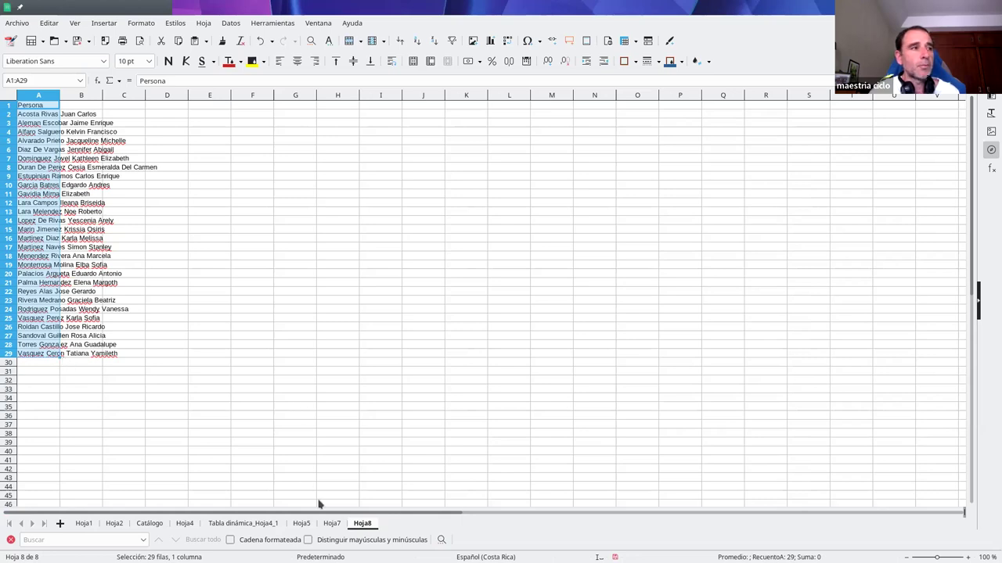
Review the filtered list on Hoja7 and open the Tabla dinámica_Hoja4_1 sheet.
{"action": "left_click", "coordinate": [334, 524]}
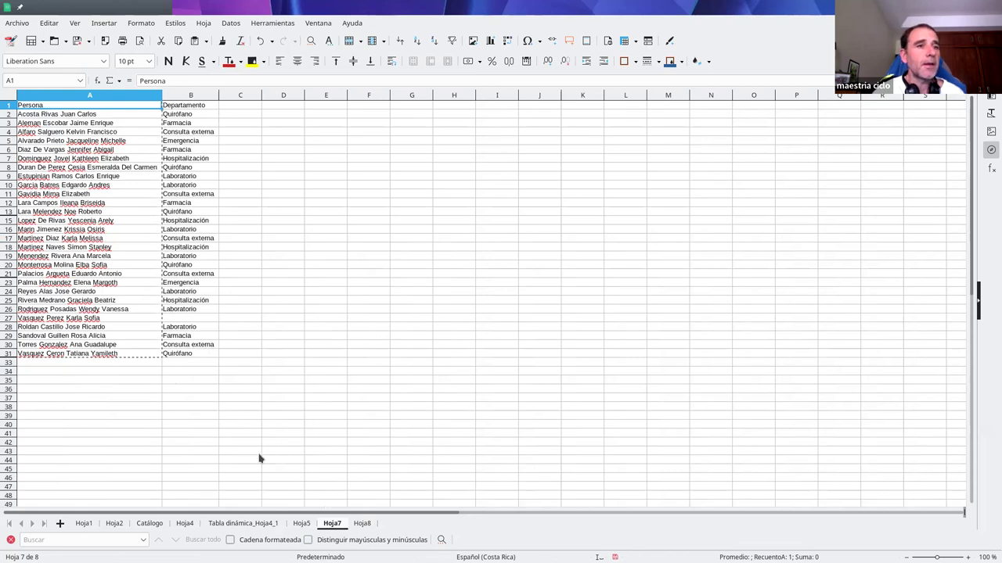
{"action": "left_click", "coordinate": [133, 363]}
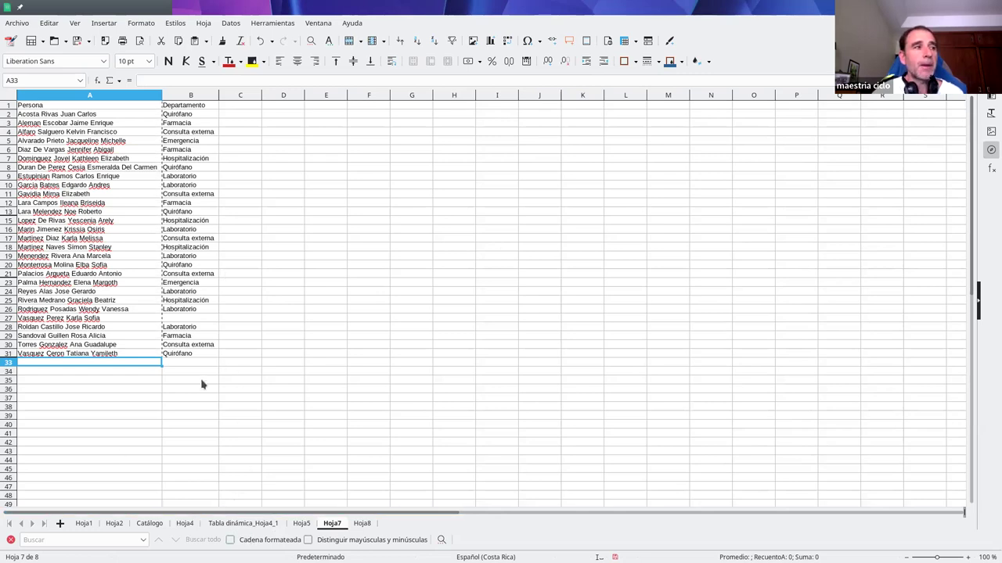
{"action": "left_click", "coordinate": [235, 523]}
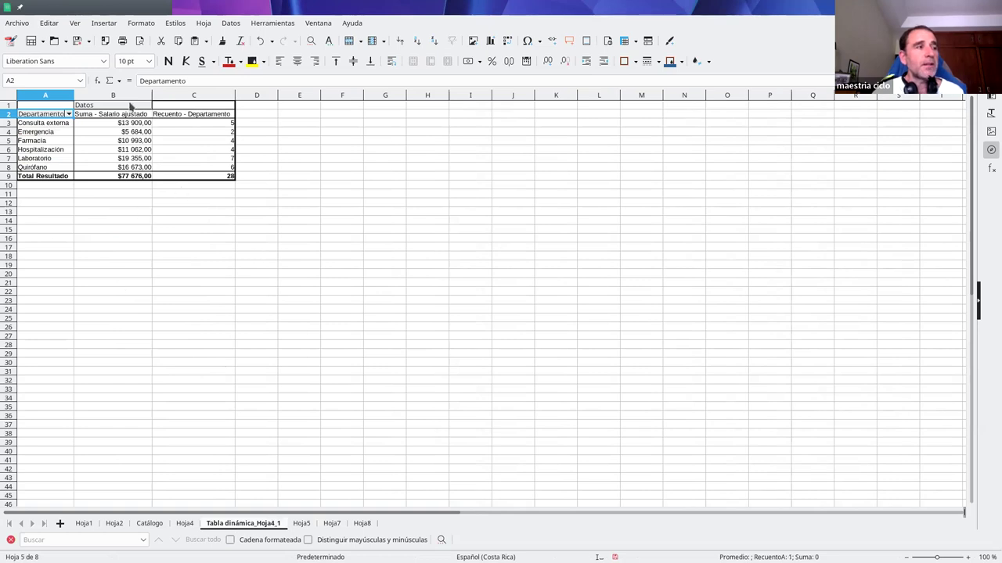